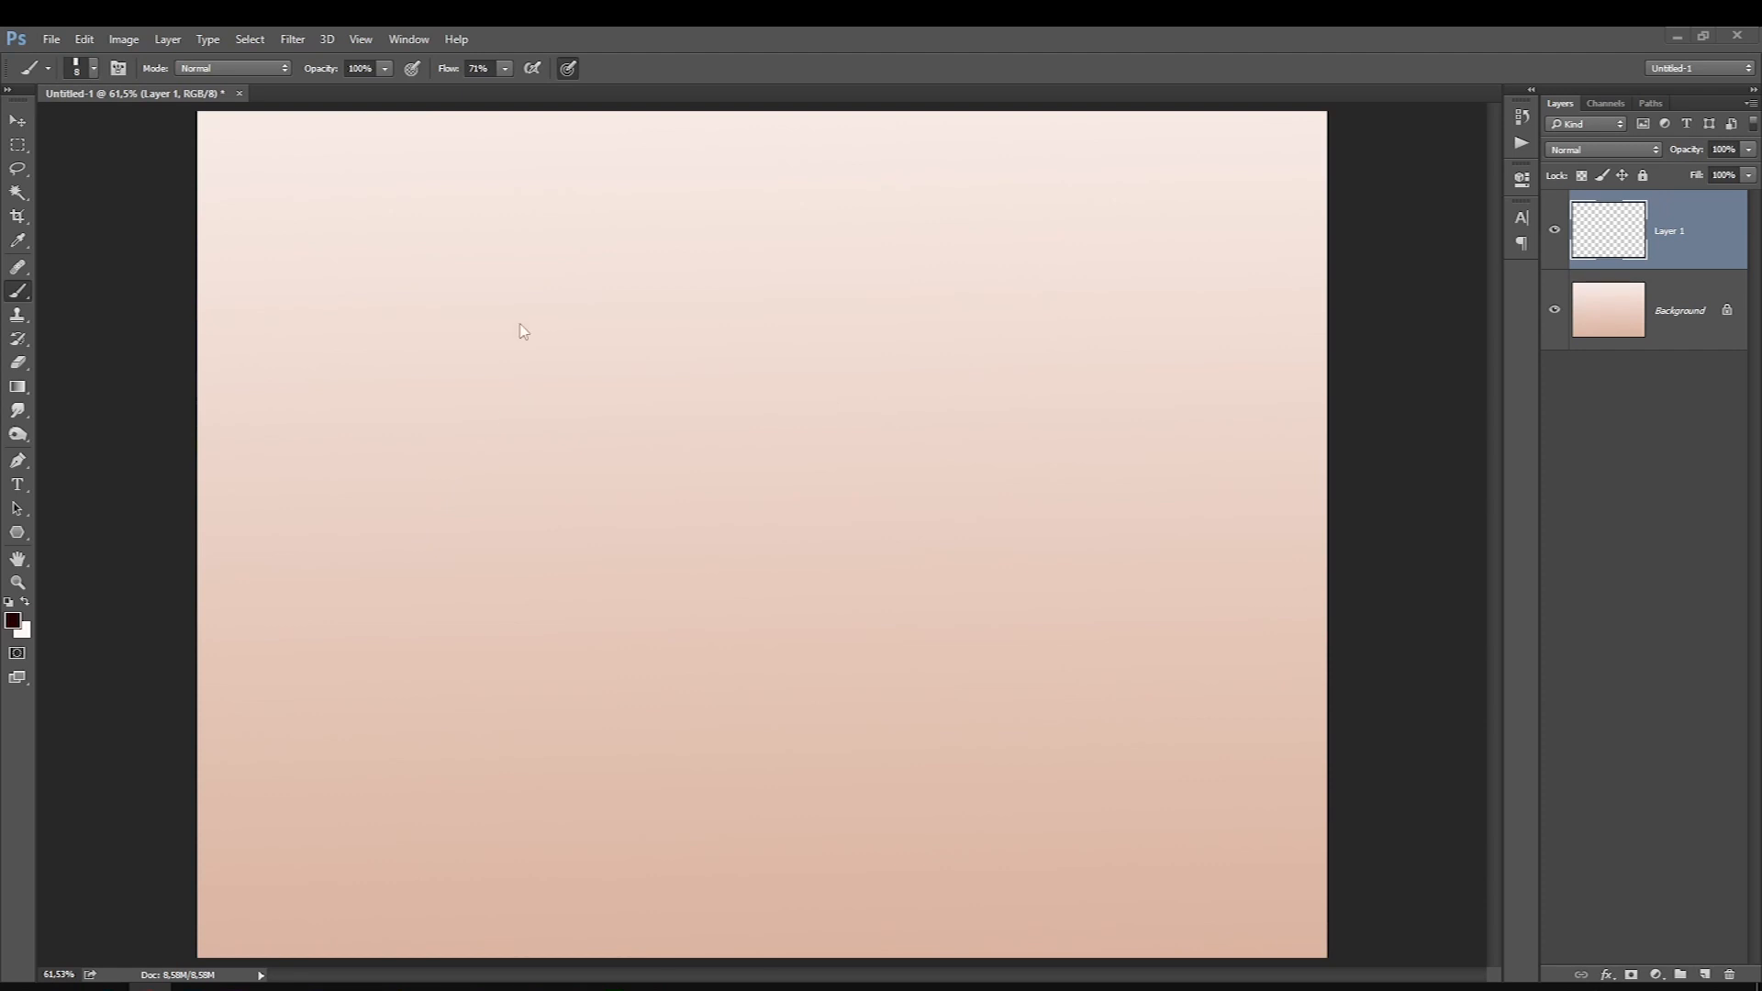
Sketch the two side contours of a front-view torso and its crossed groin lines in dark brown.
mouse_move(737, 308)
left_mouse_down()
mouse_move(735, 502)
mouse_move(719, 450)
mouse_move(752, 638)
left_mouse_up()
left_click_drag(732, 500, 755, 643)
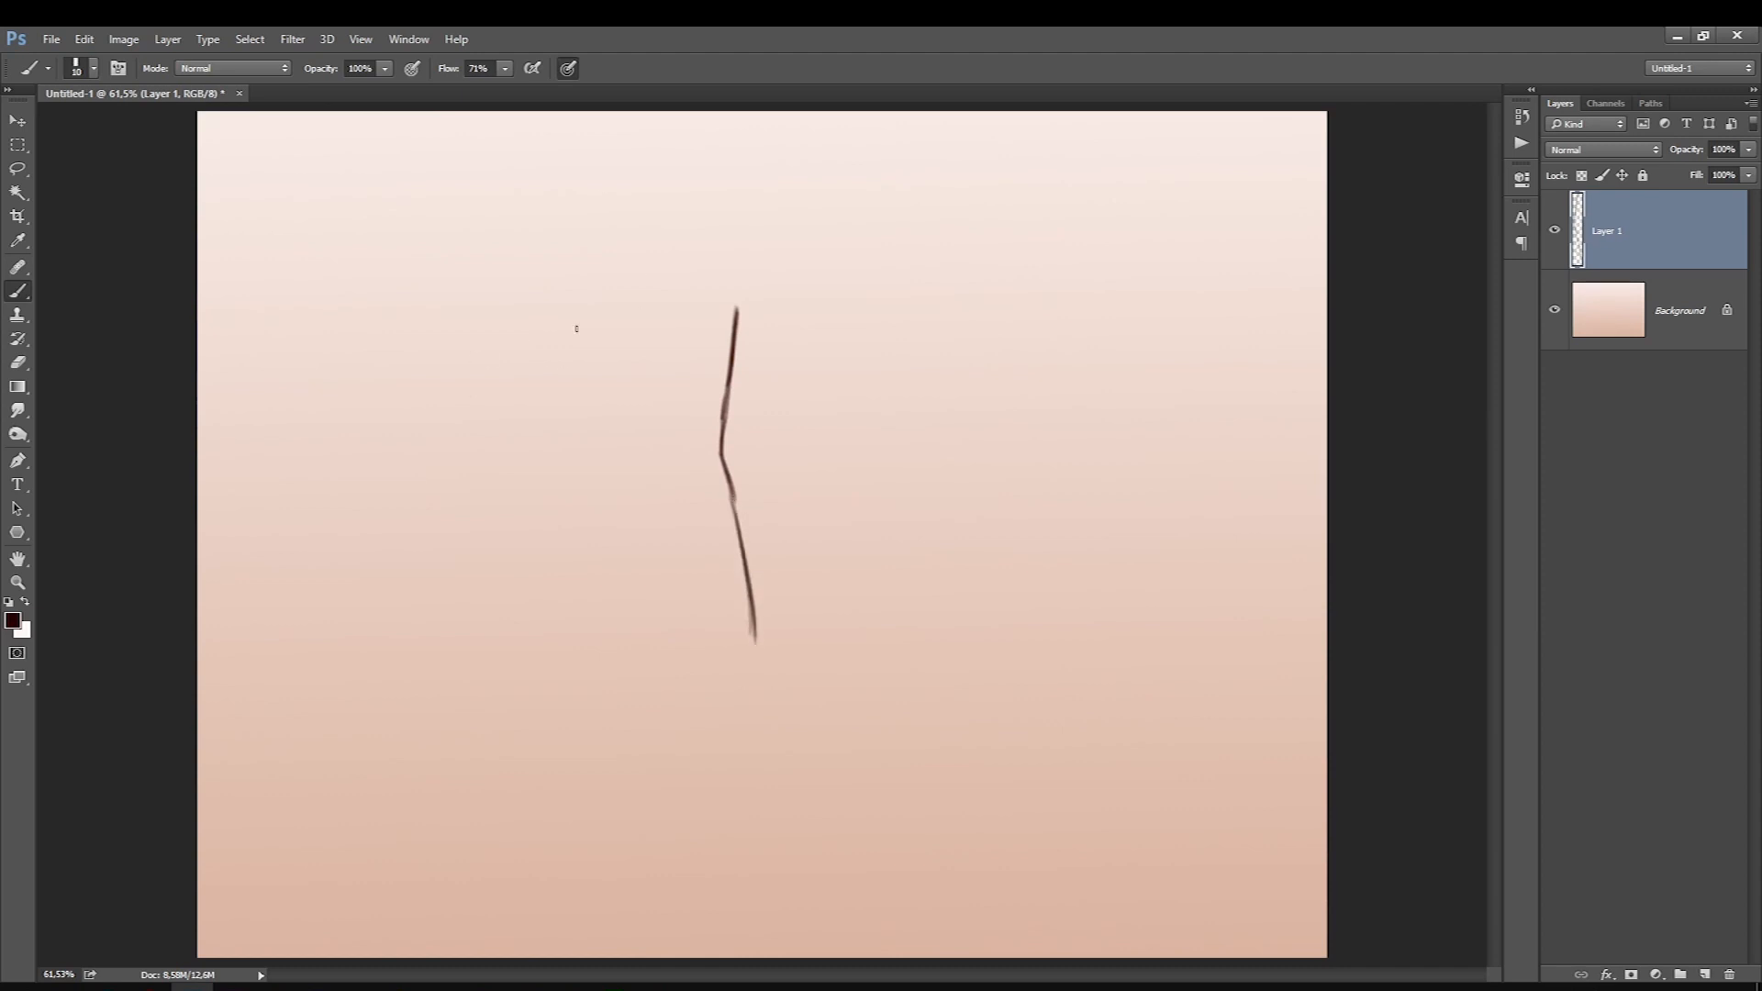
left_click_drag(536, 319, 531, 645)
left_click_drag(545, 564, 531, 657)
left_click_drag(722, 454, 732, 512)
left_click_drag(722, 459, 734, 521)
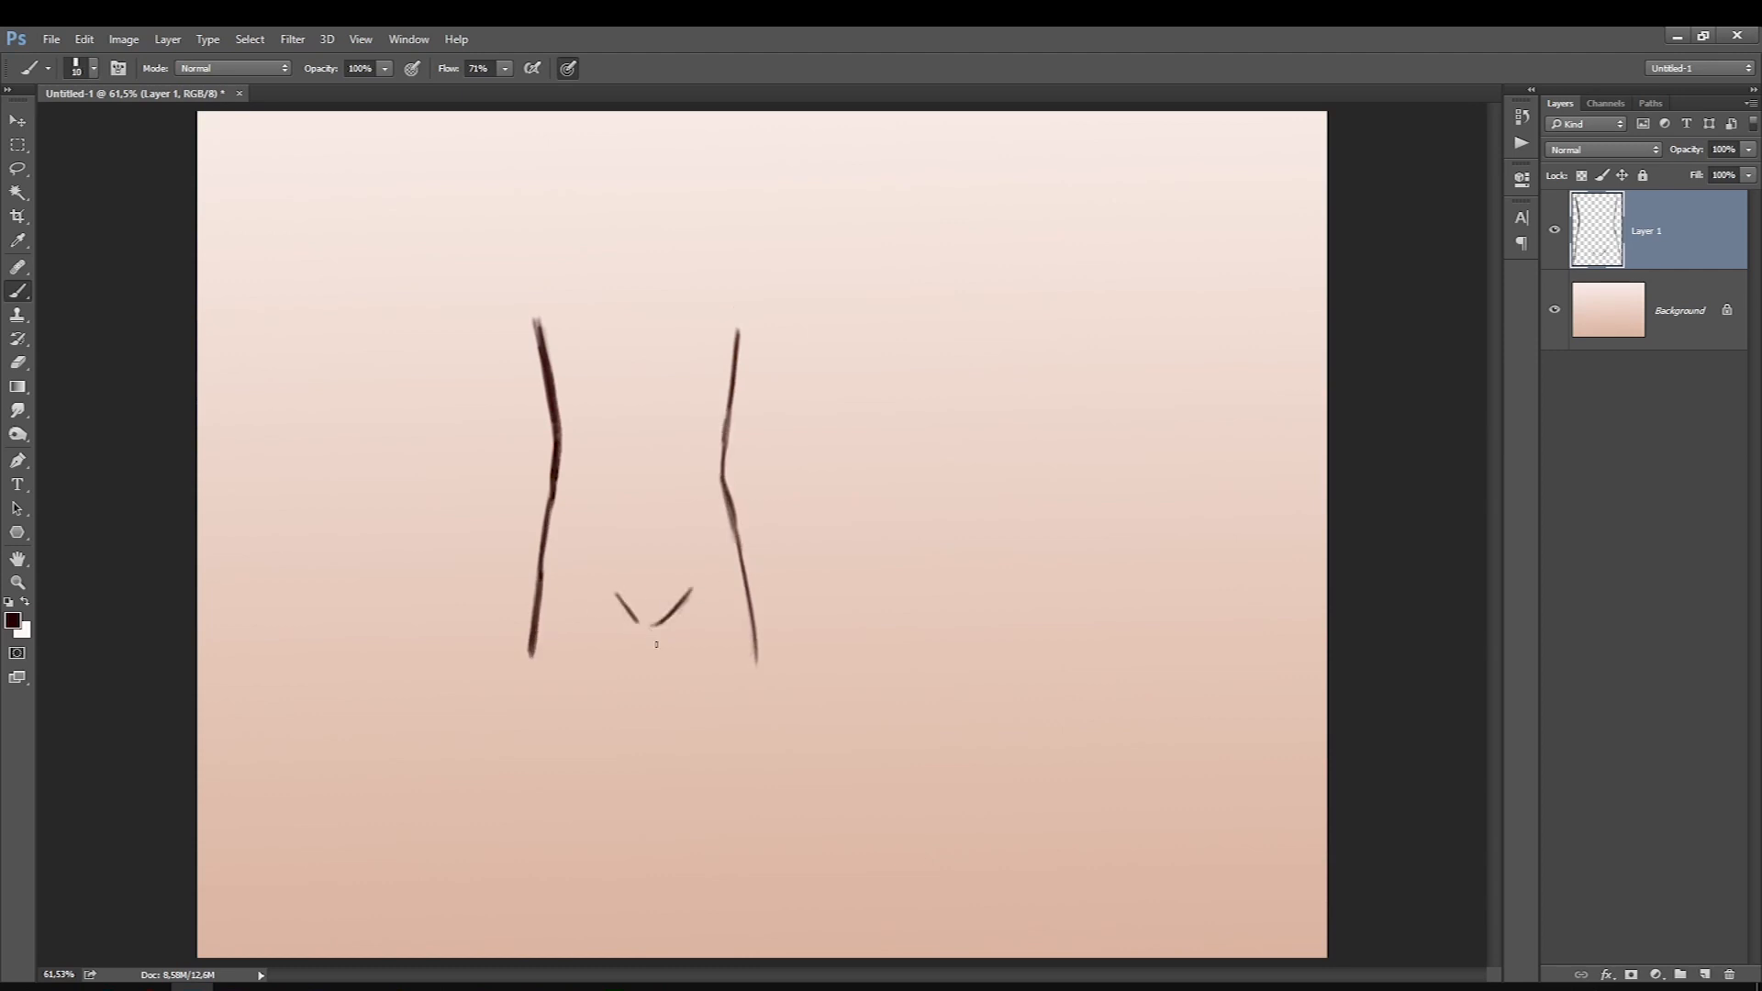
mouse_move(650, 629)
left_mouse_down()
mouse_move(630, 680)
mouse_move(662, 680)
left_mouse_up()
left_click_drag(534, 638, 528, 671)
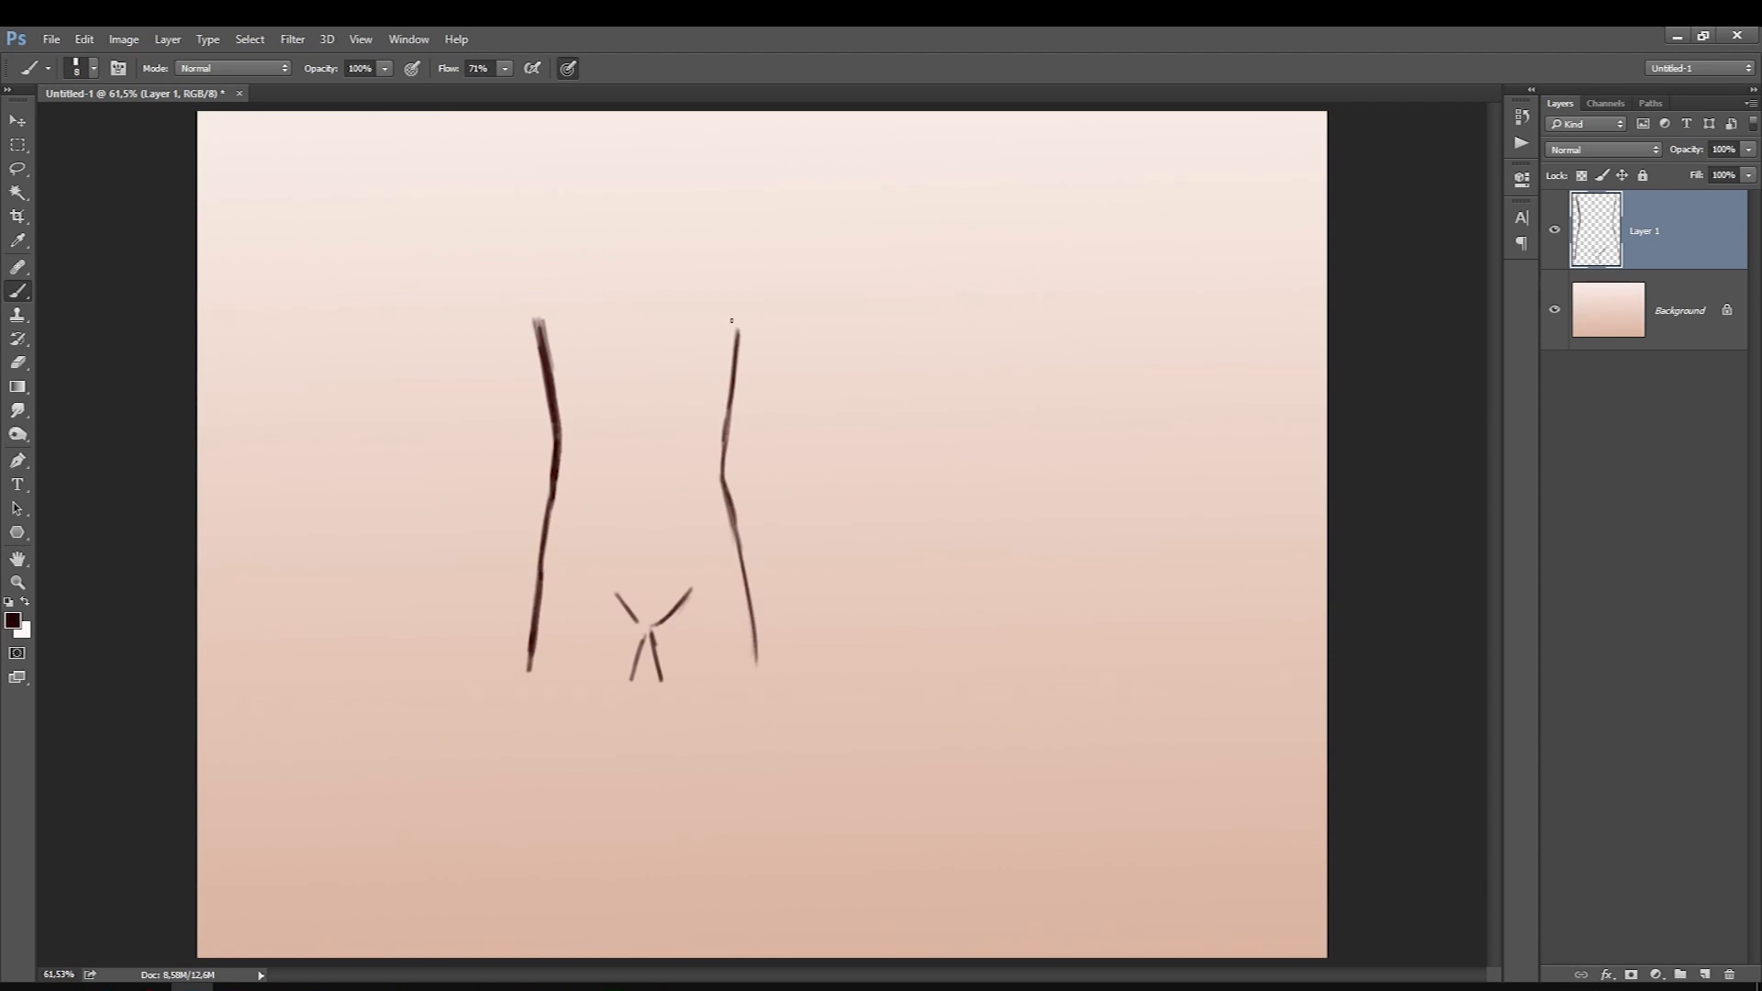
Sketch a thin vertical centre line through the torso from the chest down past the waist.
left_click_drag(649, 325, 655, 398)
left_click_drag(648, 314, 655, 466)
left_click_drag(654, 380, 654, 465)
Draw two straight horizontal guide lines across the torso, one at the waist and one above the hips.
left_click(780, 422)
left_click(494, 422, "shift")
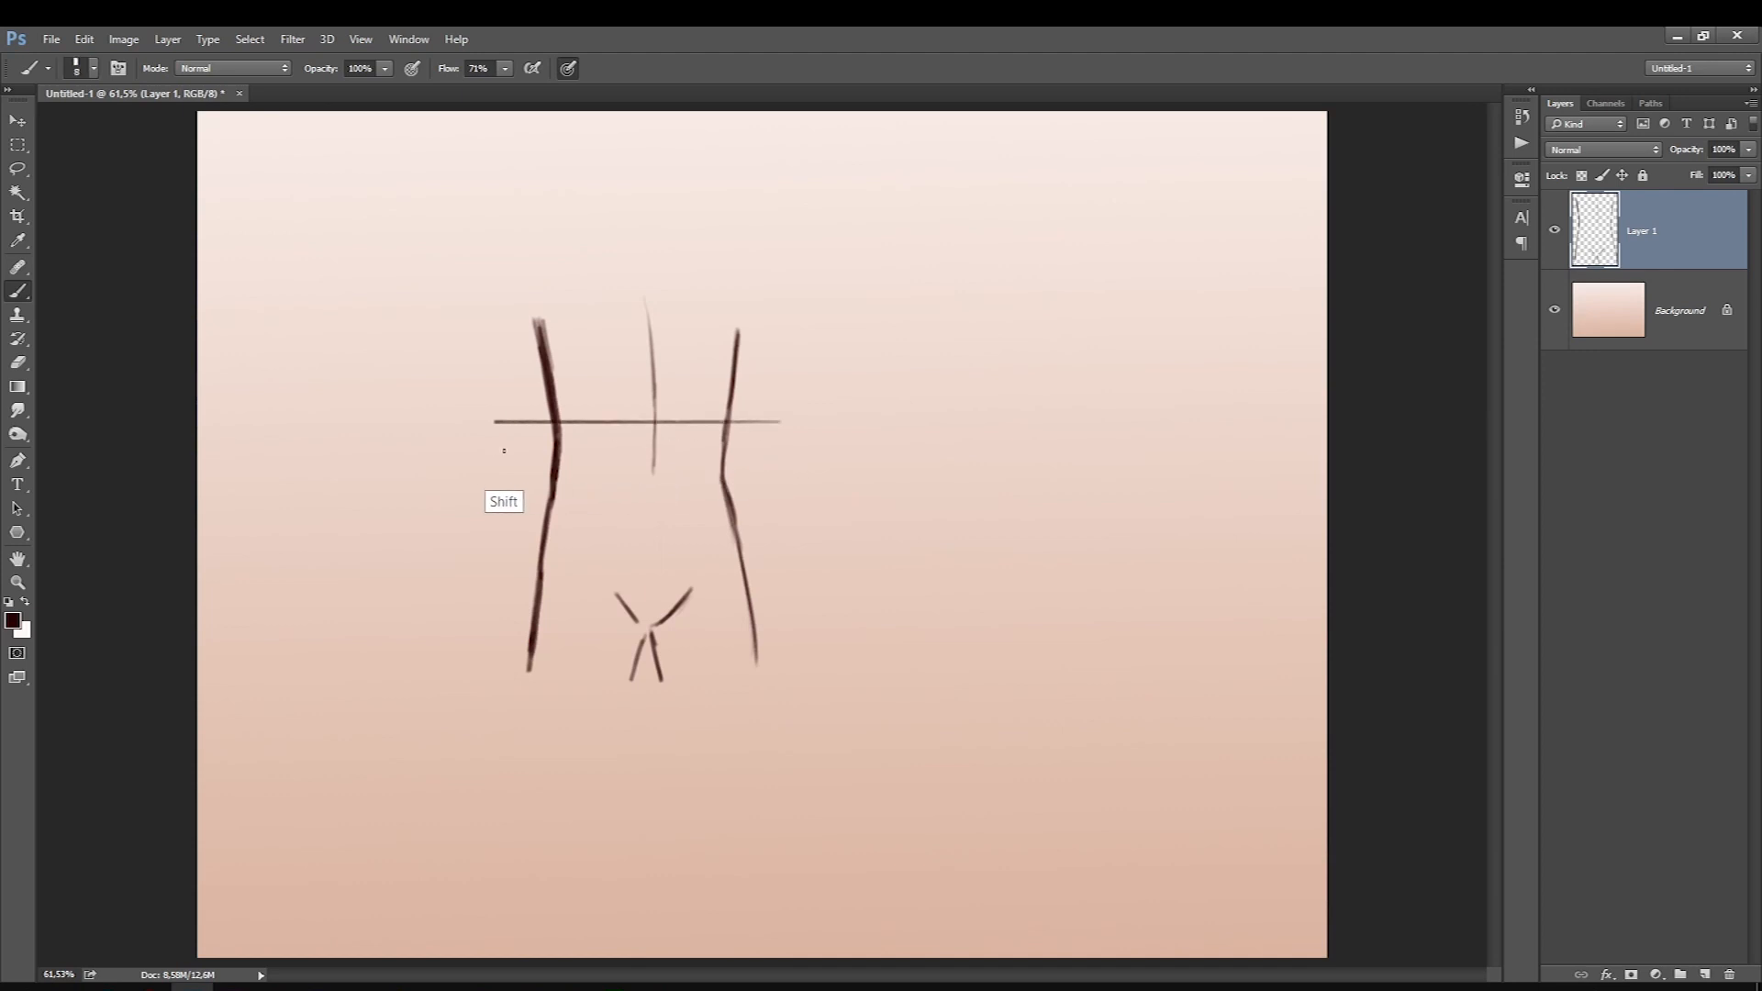
left_click(782, 502)
left_click(533, 502, "shift")
left_click(503, 498, "shift")
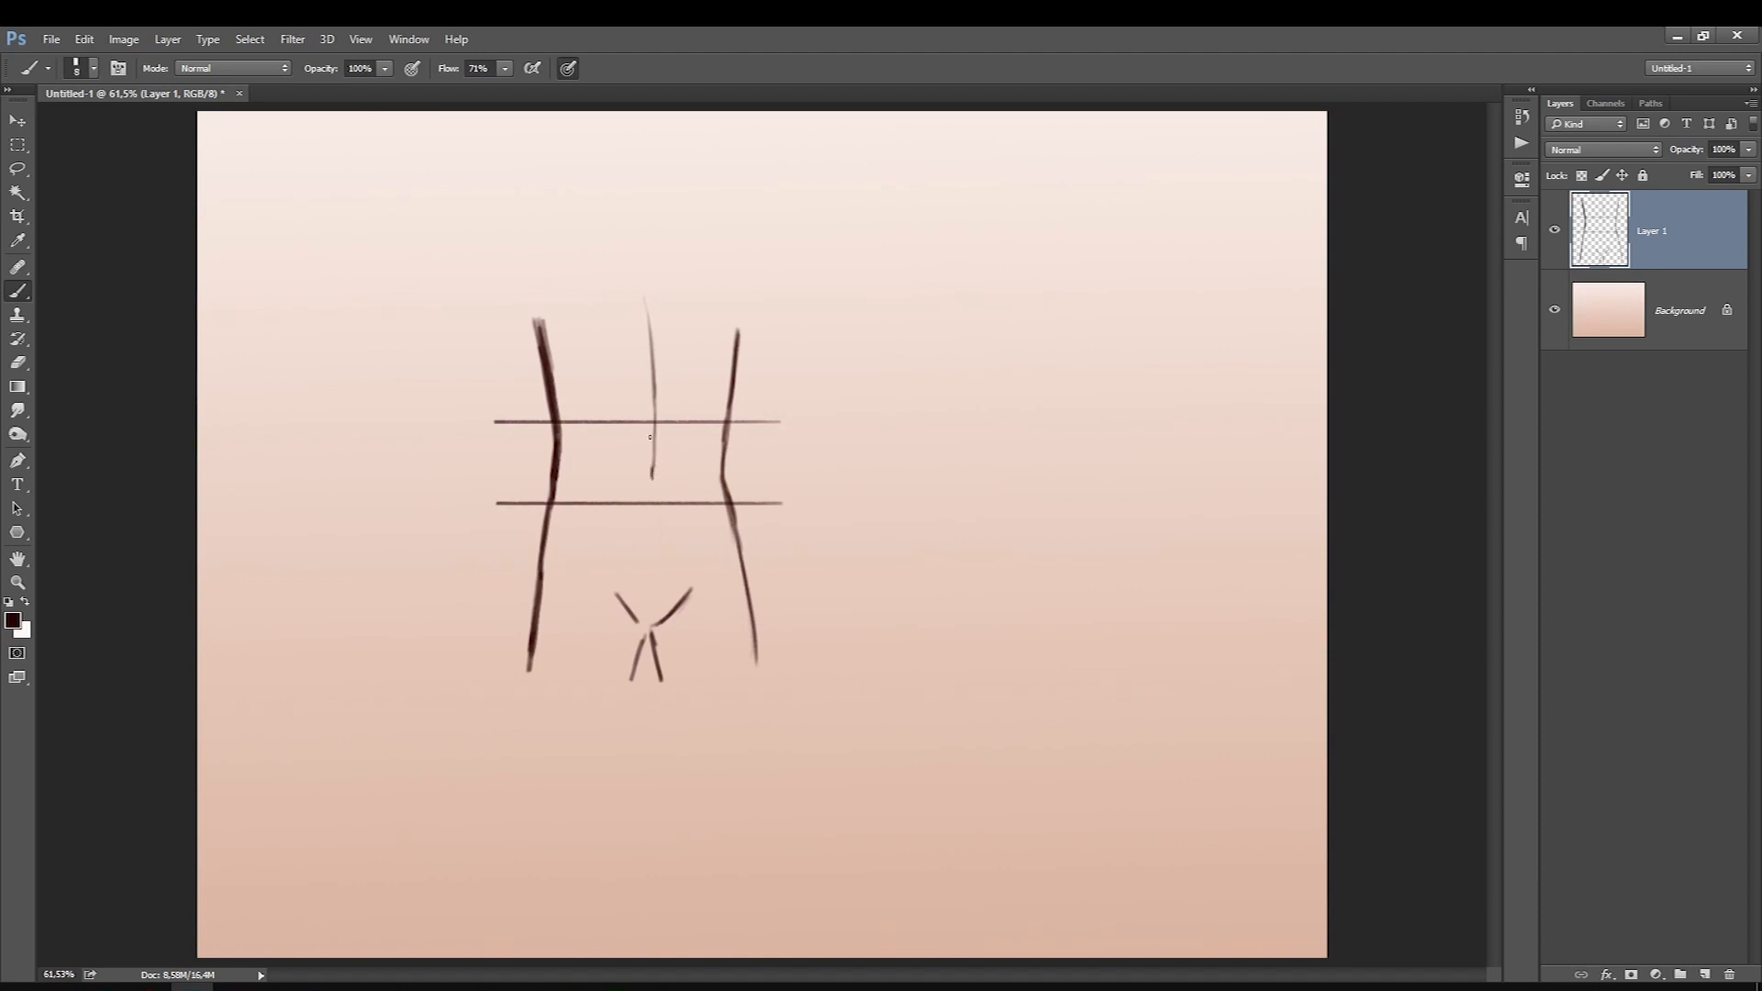
Extend the torso's centre line down to the groin and mark the navel on it.
left_click_drag(653, 491, 656, 622)
left_click_drag(644, 293, 651, 450)
mouse_move(525, 475)
left_mouse_down()
mouse_move(746, 483)
mouse_move(460, 459)
mouse_move(793, 476)
left_mouse_up()
key("ctrl+z")
left_click(651, 482)
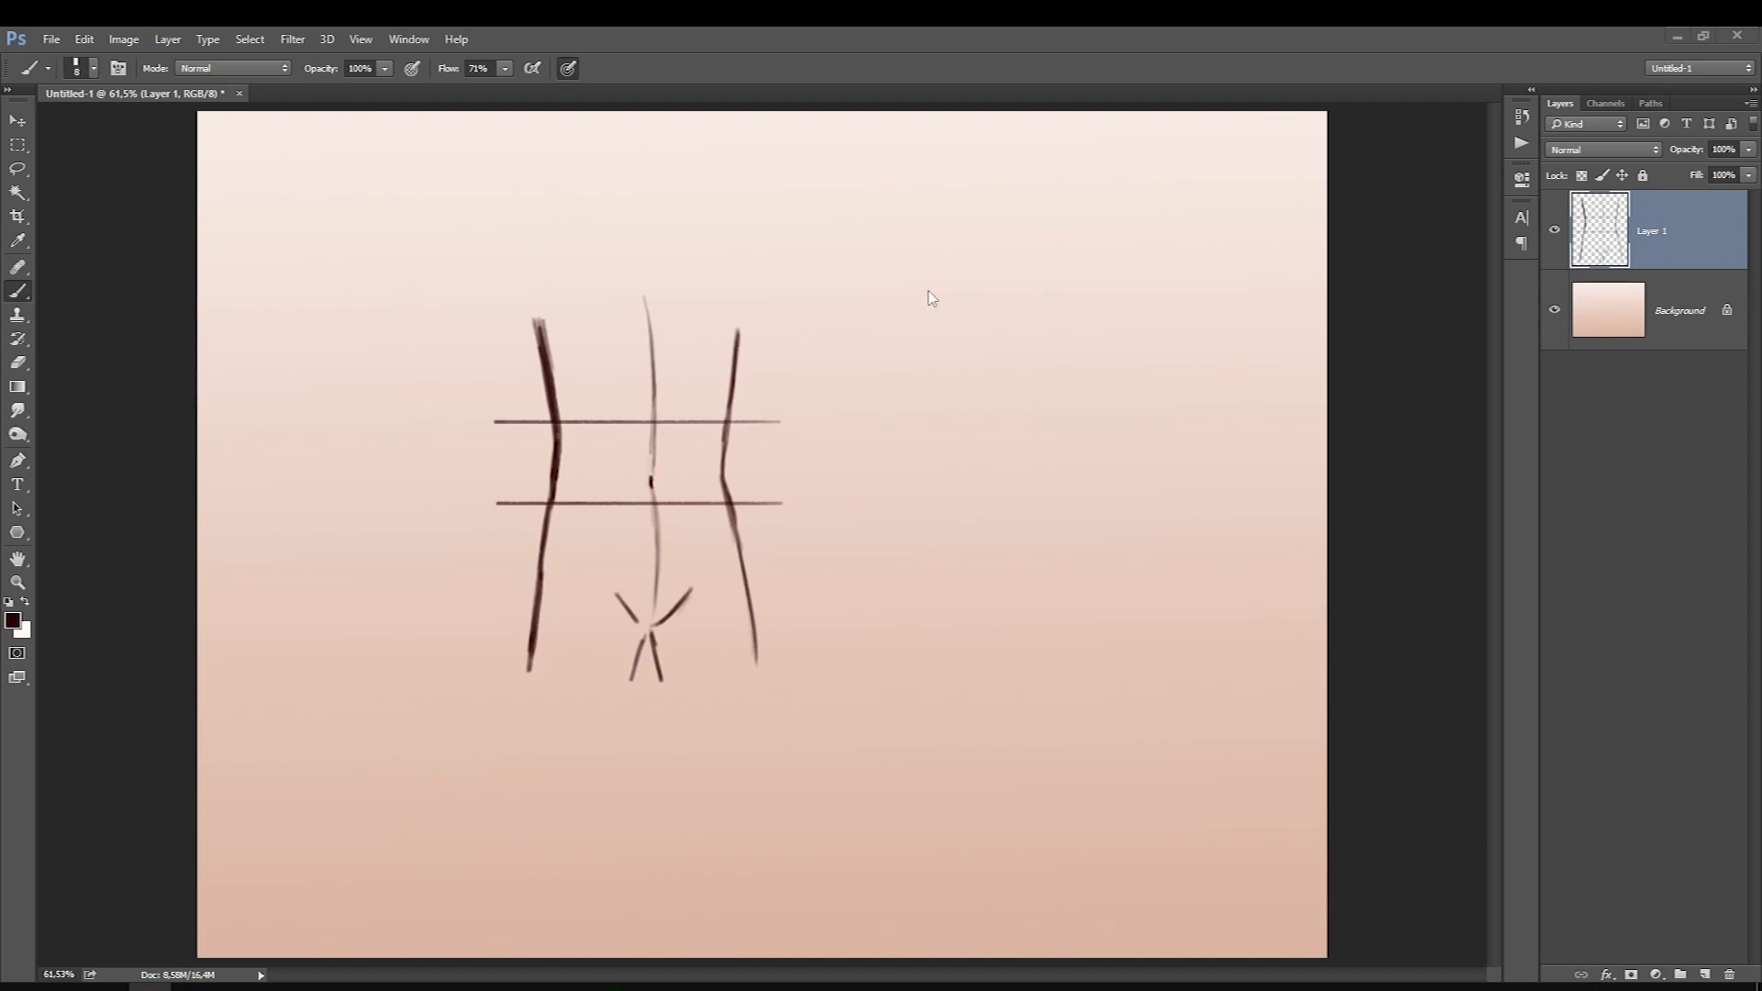
Sketch the outline of a second, three-quarter-view torso on a new layer beside the first, including its back and hip curve.
mouse_move(1008, 242)
left_mouse_down()
mouse_move(1025, 302)
mouse_move(997, 418)
left_mouse_up()
mouse_move(1000, 429)
left_mouse_down()
mouse_move(1009, 521)
mouse_move(973, 585)
left_mouse_up()
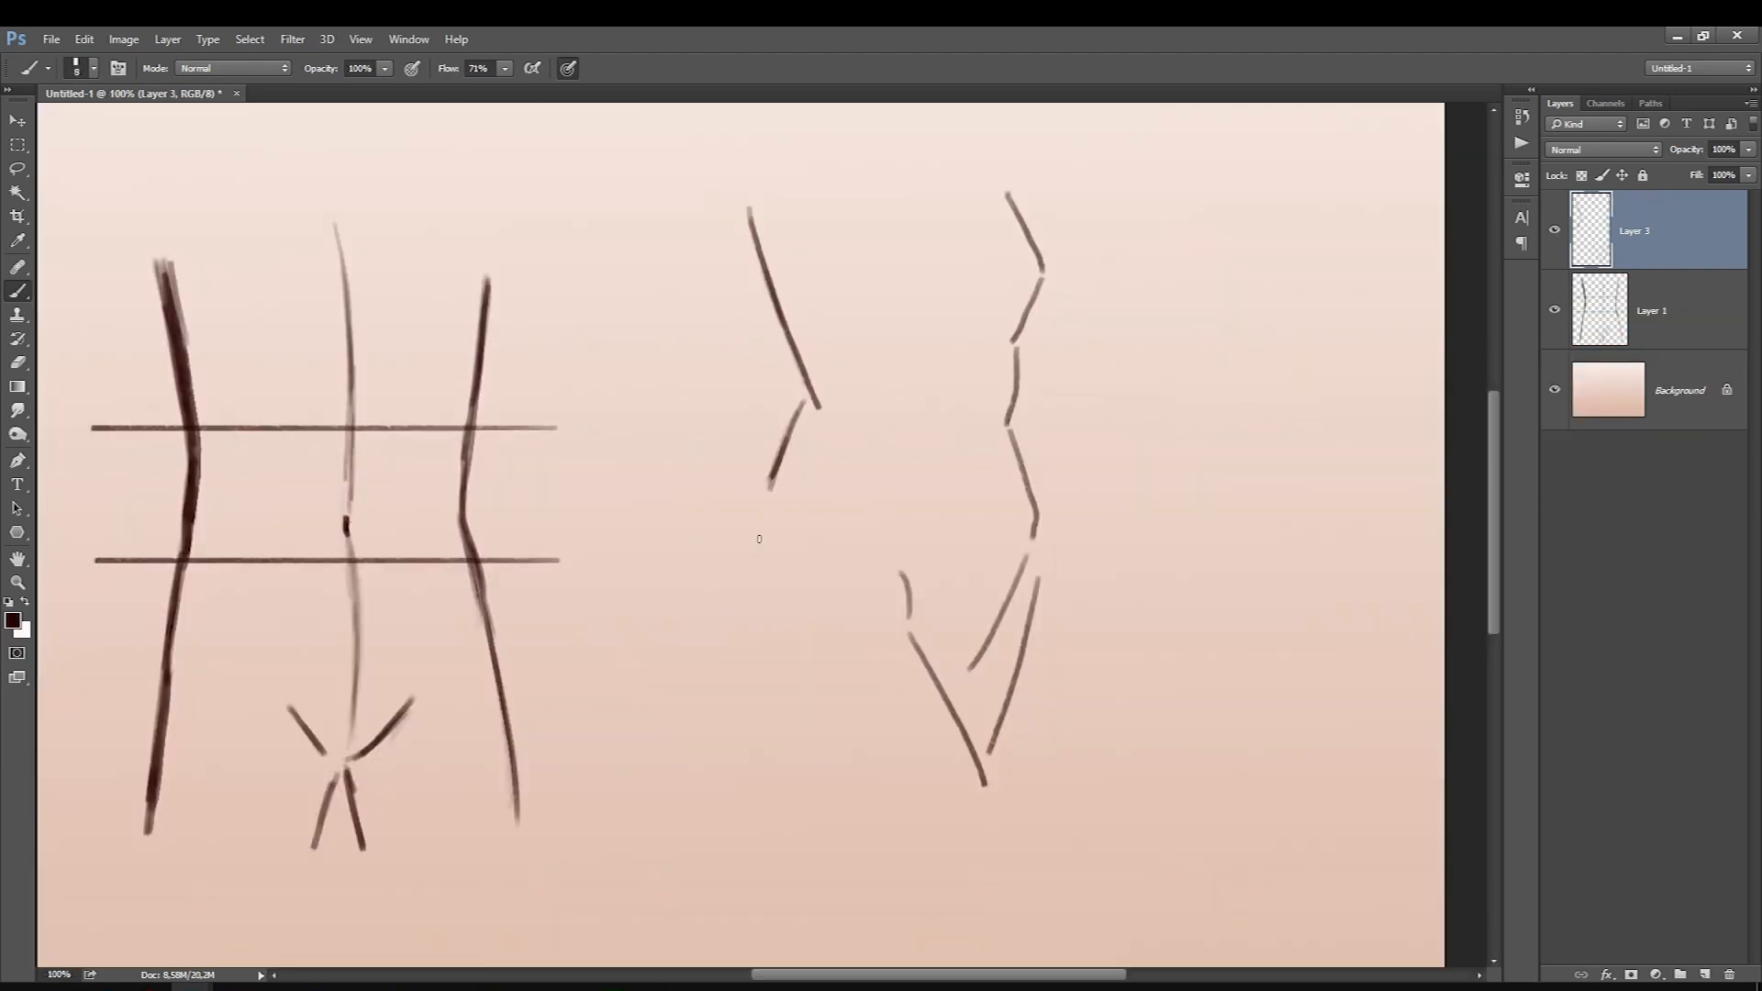
mouse_move(767, 501)
left_mouse_down()
mouse_move(753, 631)
mouse_move(751, 589)
mouse_move(763, 663)
mouse_move(829, 785)
left_mouse_up()
left_click_drag(783, 682, 872, 821)
left_click_drag(810, 749, 877, 826)
left_click_drag(773, 680, 879, 845)
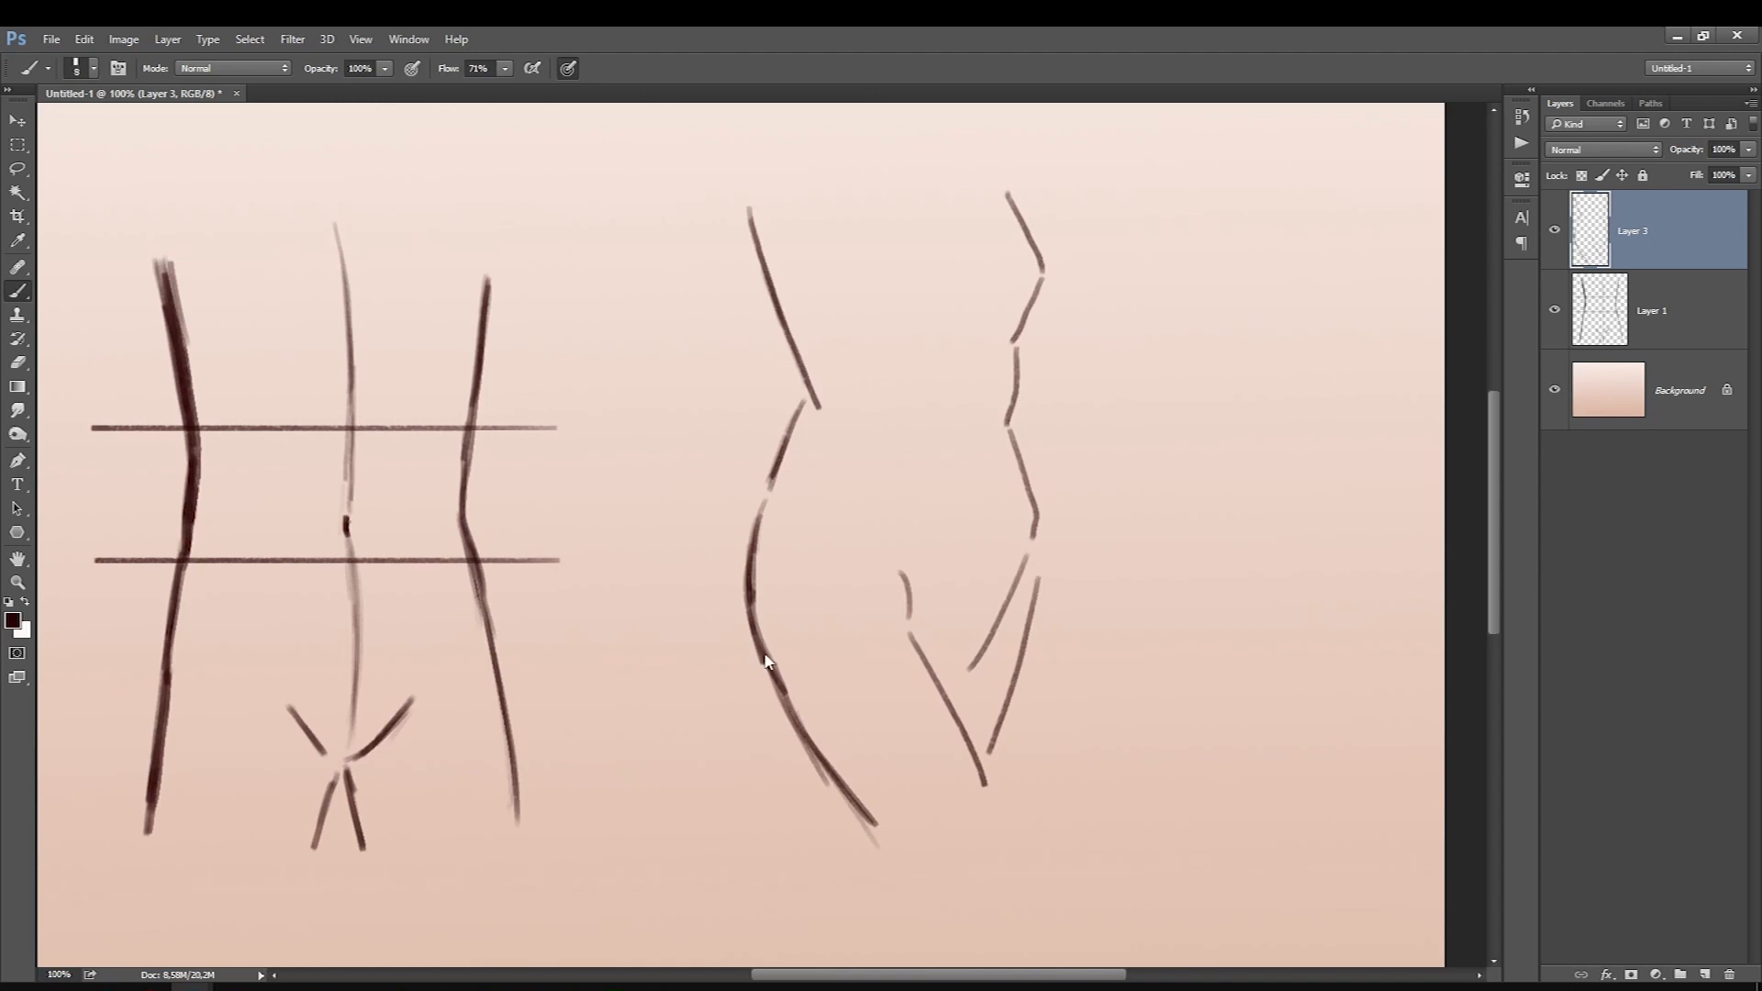
Select the second torso's large hip curve with the Lasso and transform it outward and slightly down from the waist.
left_click(18, 169)
mouse_move(801, 652)
left_mouse_down()
mouse_move(749, 505)
mouse_move(797, 532)
left_mouse_up()
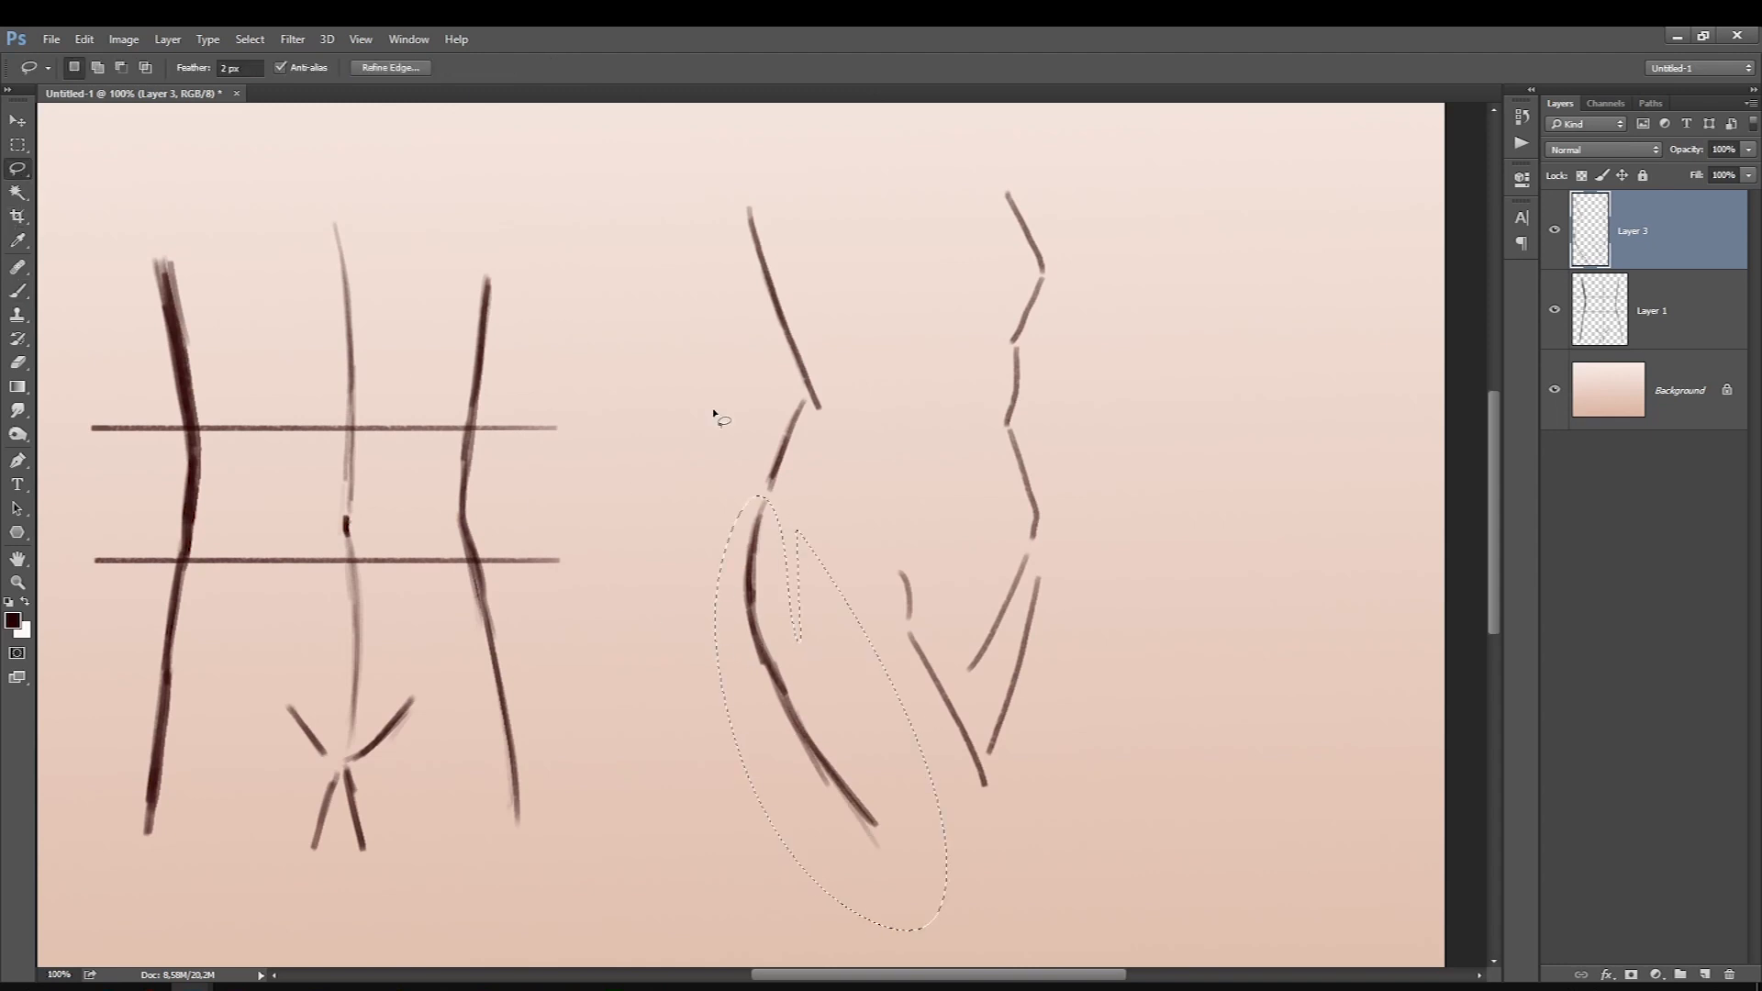
key("ctrl+t")
left_click_drag(754, 742, 721, 773)
left_click_drag(578, 609, 558, 592)
left_click_drag(731, 724, 727, 713)
left_click_drag(573, 613, 573, 607)
left_click_drag(746, 790, 753, 797)
key("Return")
Rotate the lower part of the hip curve by about -5.24°, realign it with the upper part, and lengthen the waist stroke.
mouse_move(702, 732)
left_mouse_down()
mouse_move(831, 722)
mouse_move(762, 703)
left_mouse_up()
key("Return")
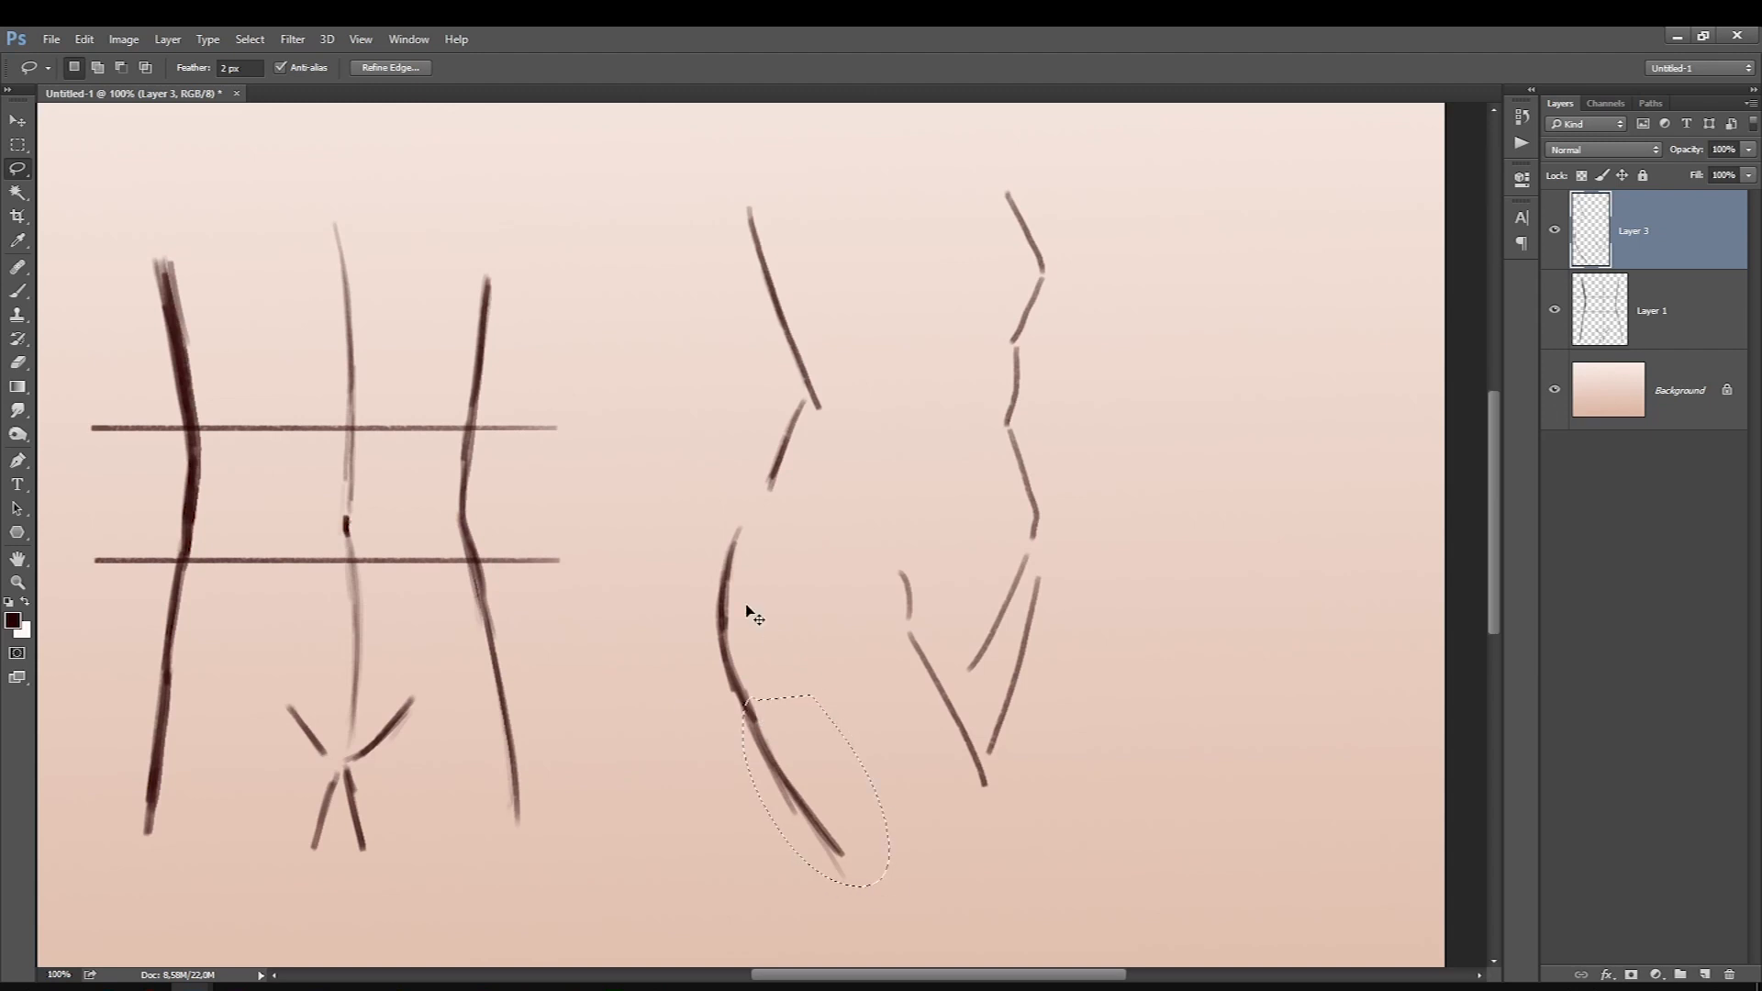
key("ctrl+t")
left_click_drag(665, 638, 642, 668)
left_click_drag(795, 836, 800, 824)
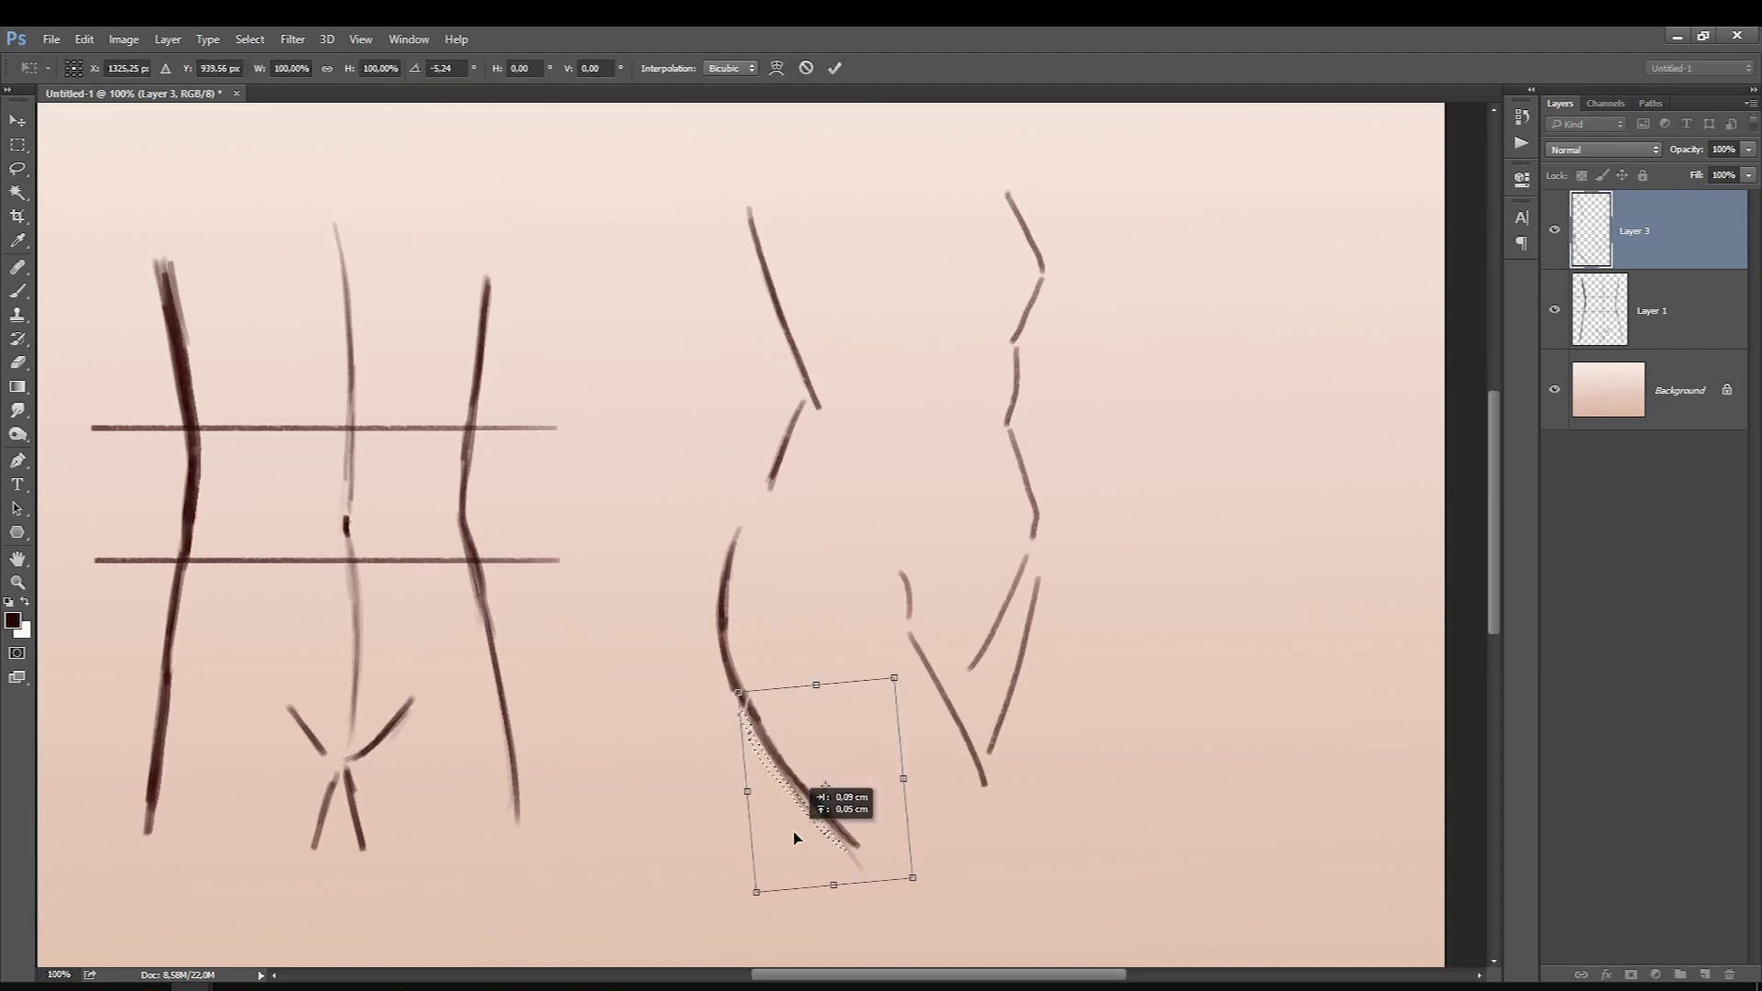
key("Return")
key("ctrl+d")
left_click(17, 292)
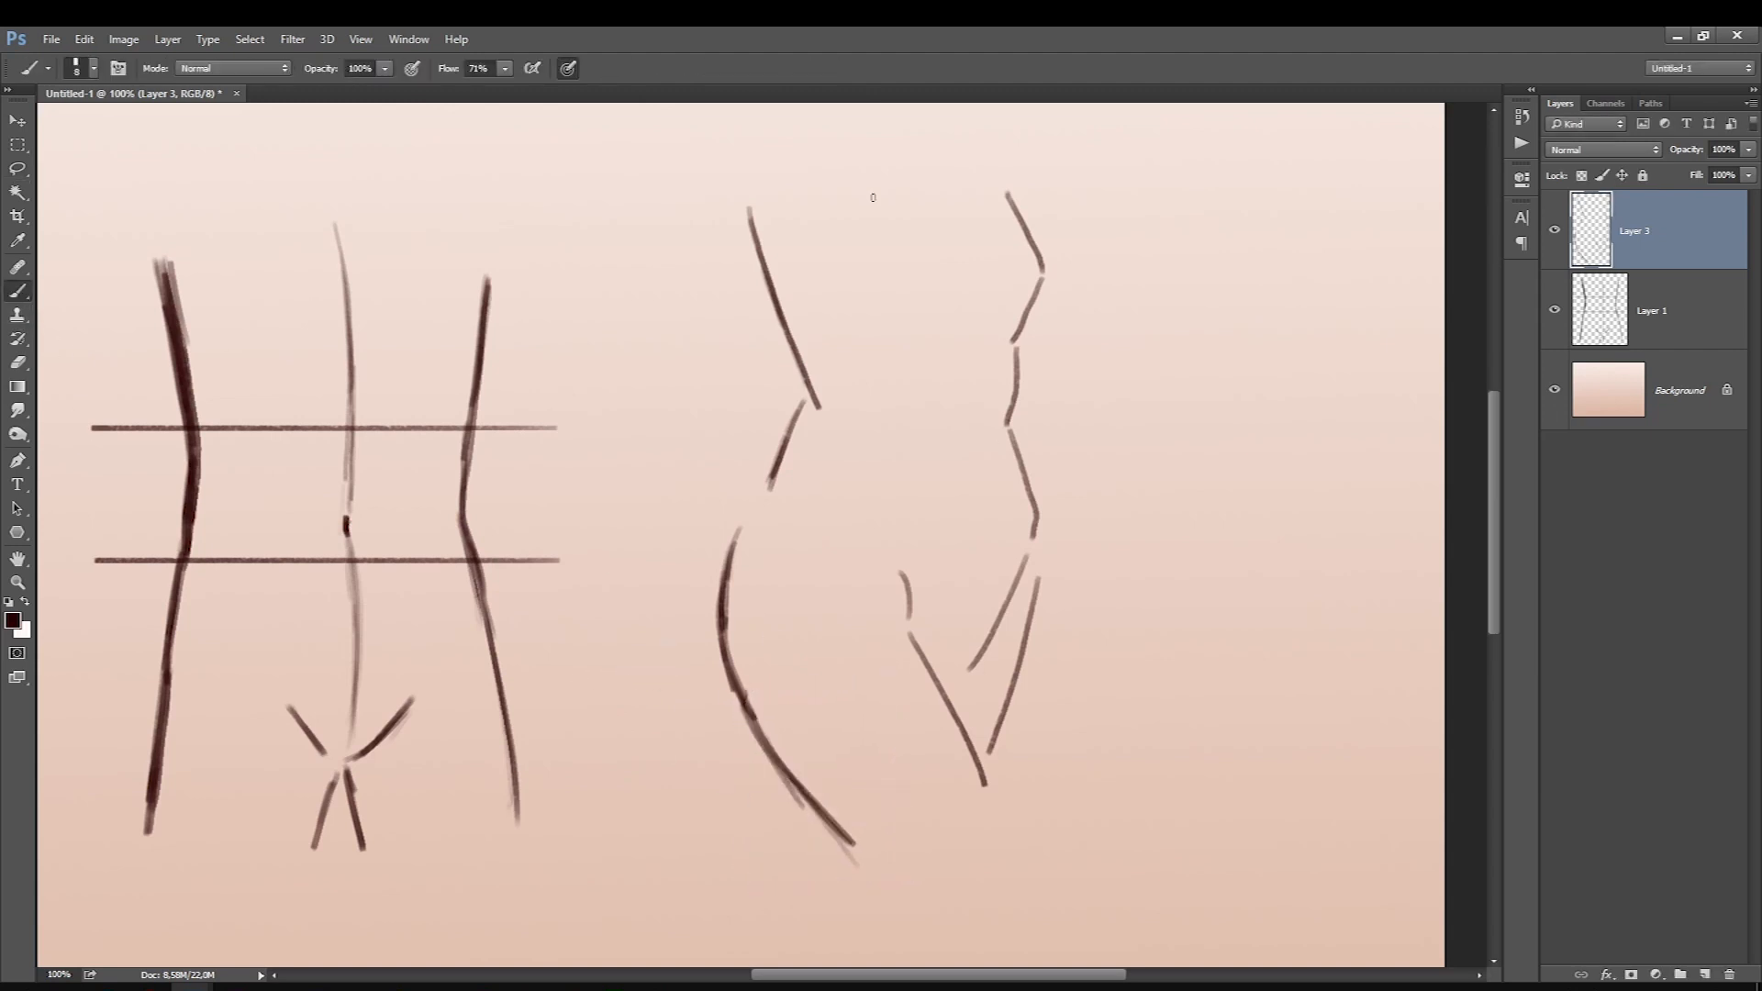
mouse_move(756, 507)
left_mouse_down()
mouse_move(791, 422)
mouse_move(762, 504)
left_mouse_up()
Draw the second torso's curved centre line in pink on a new layer and switch back to the dark brown colour.
left_click(1705, 975)
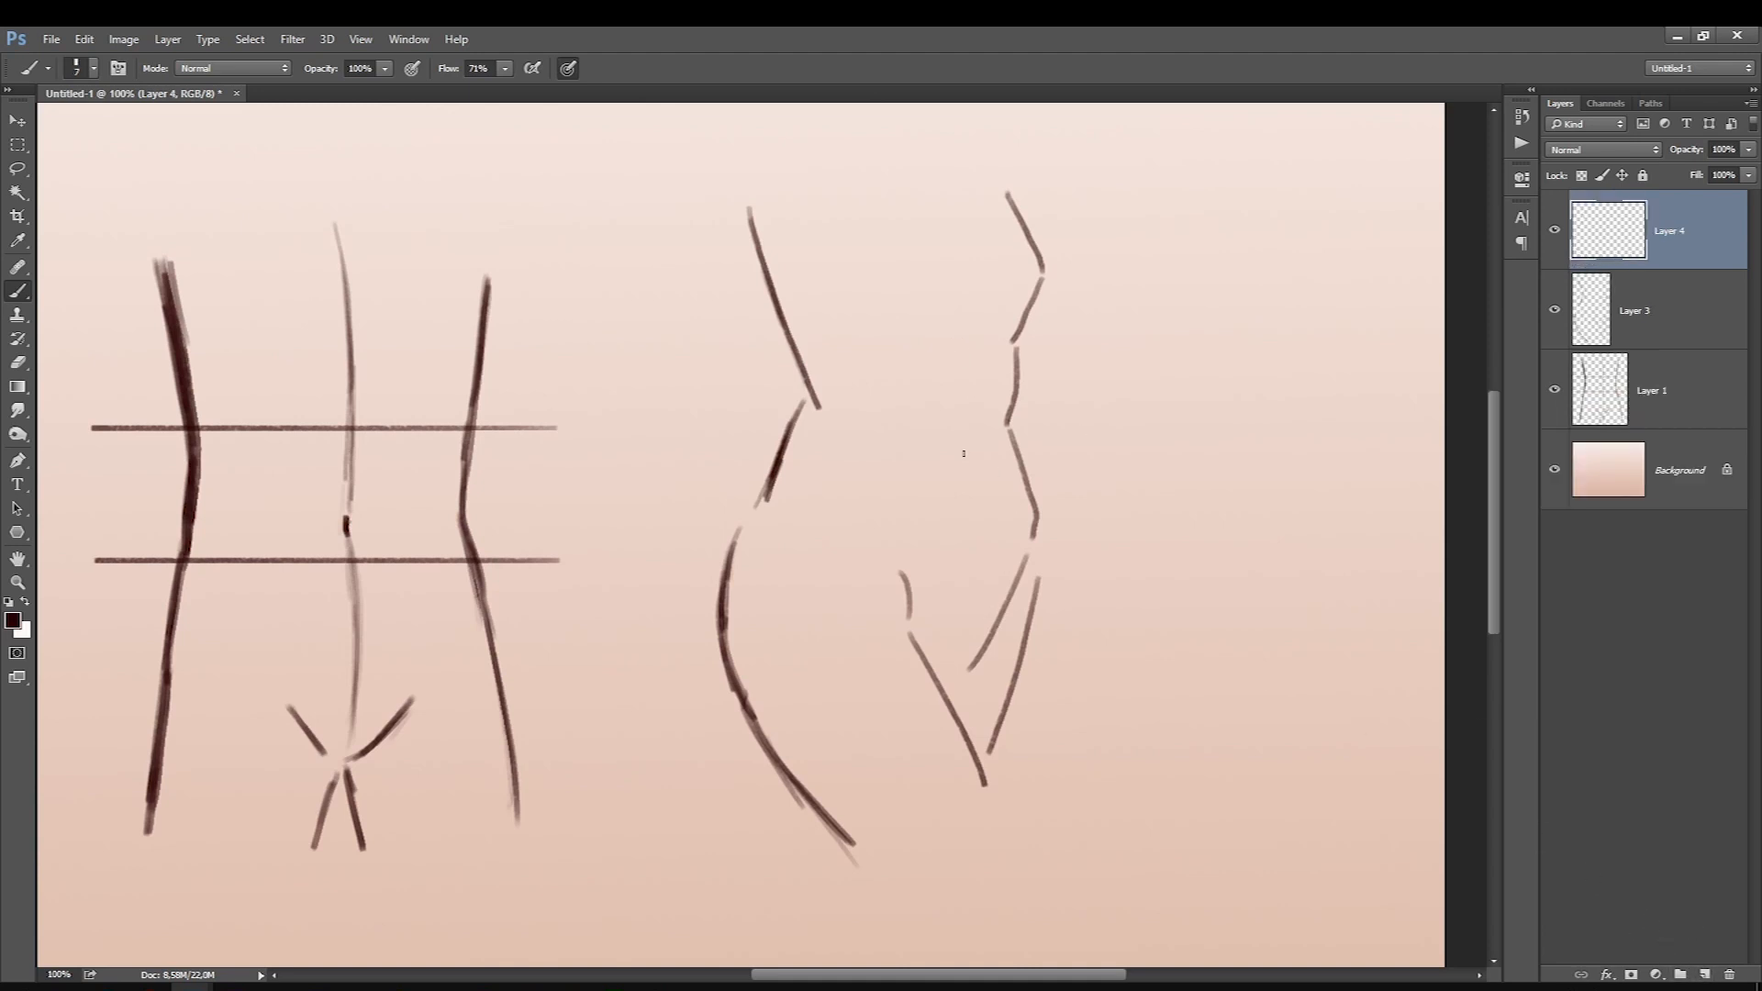
left_click(25, 602)
left_click(13, 621)
left_click_drag(1377, 512, 1447, 467)
left_click(1481, 515)
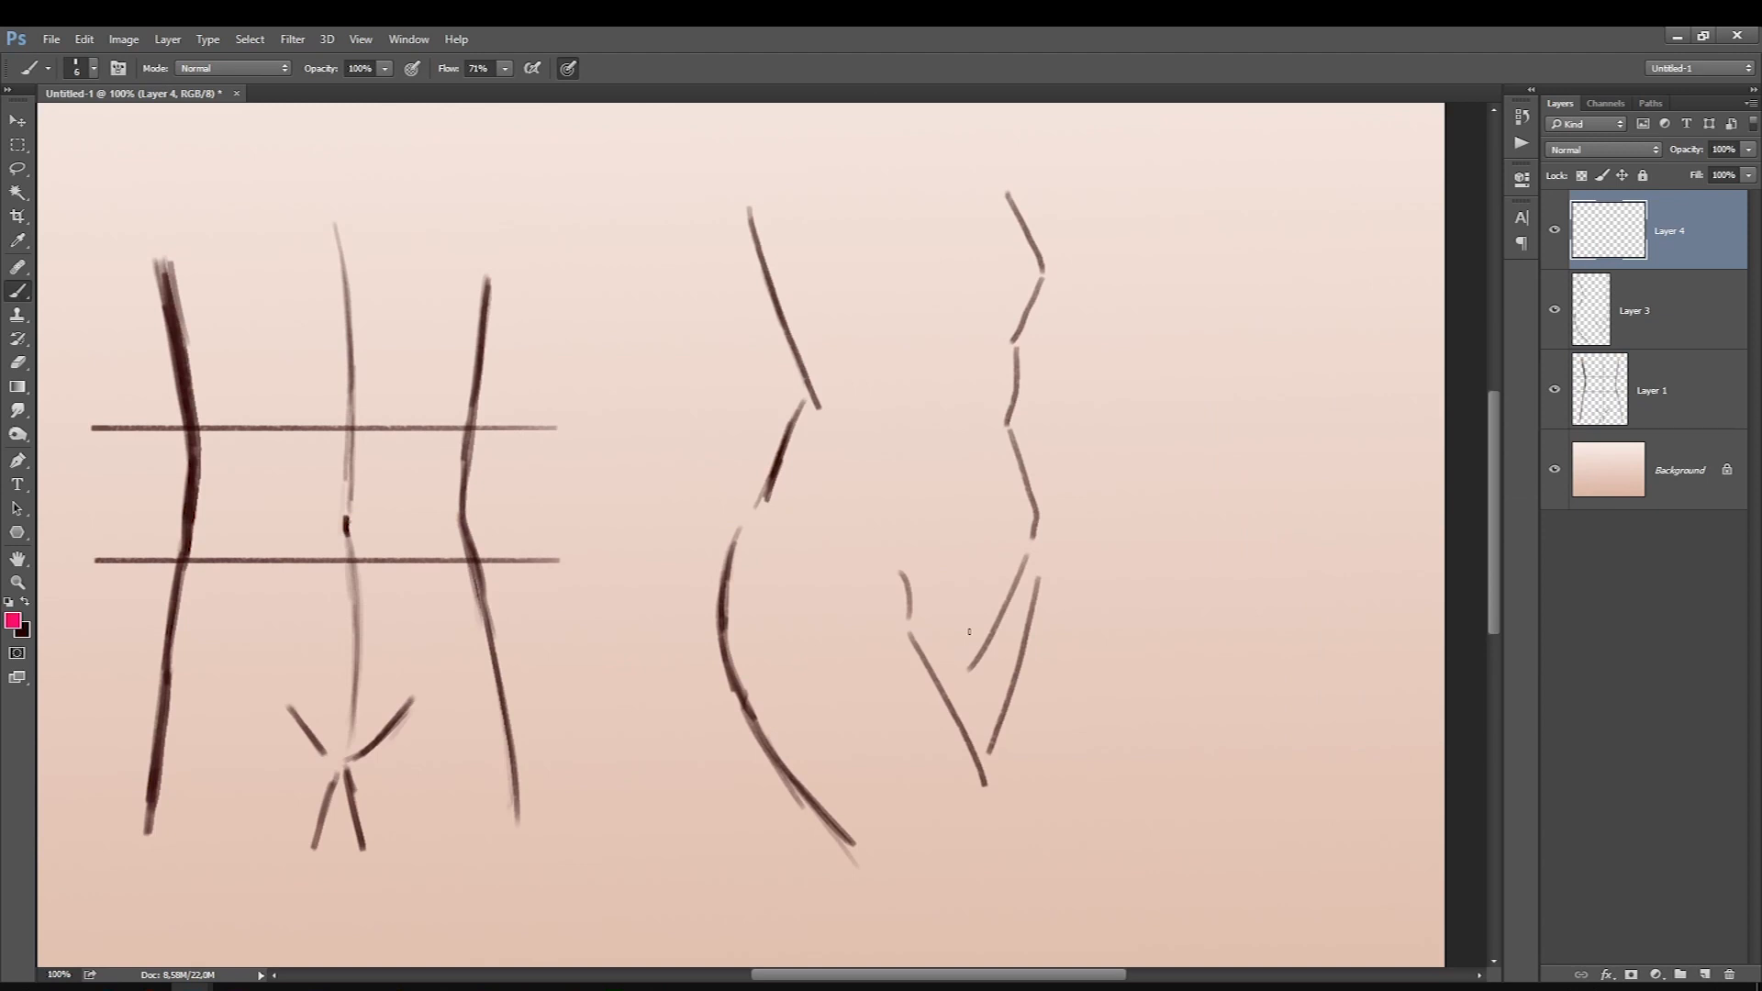
mouse_move(961, 656)
left_mouse_down()
mouse_move(986, 506)
mouse_move(981, 564)
mouse_move(976, 212)
left_mouse_up()
left_click_drag(978, 289, 971, 188)
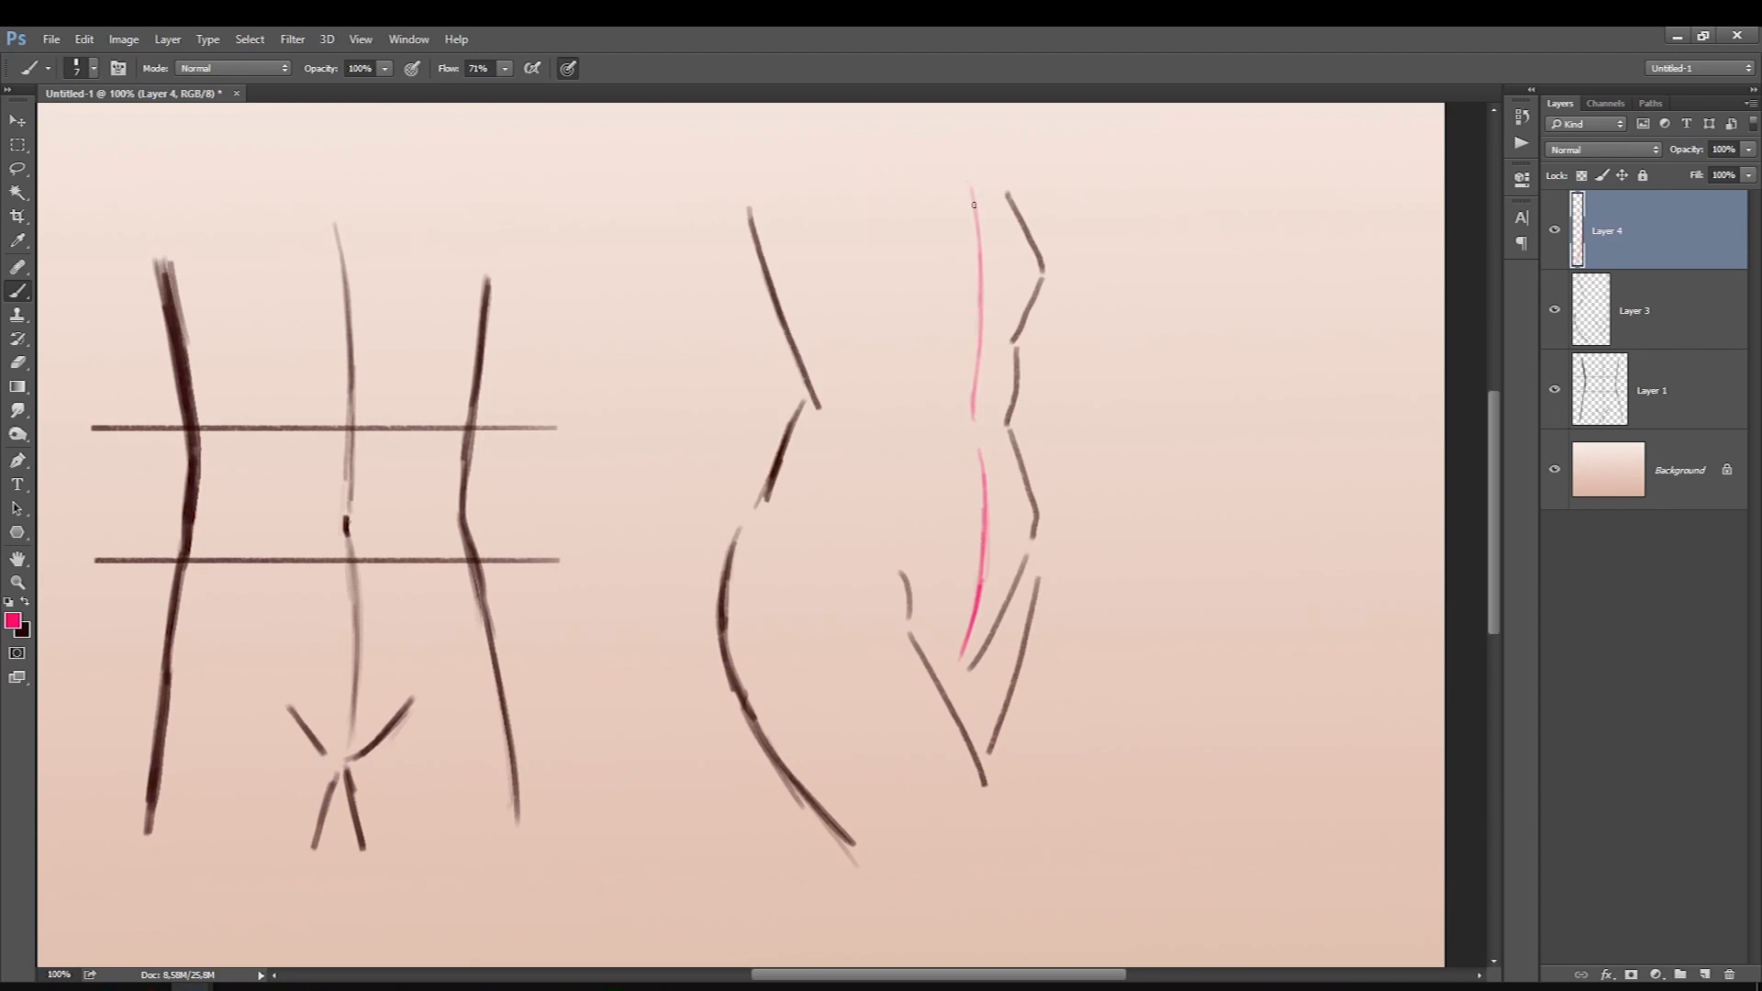
left_click(26, 602)
left_click_drag(973, 424, 975, 435)
left_click_drag(1087, 402, 727, 401)
left_click_drag(1129, 469, 691, 470)
key("ctrl+z")
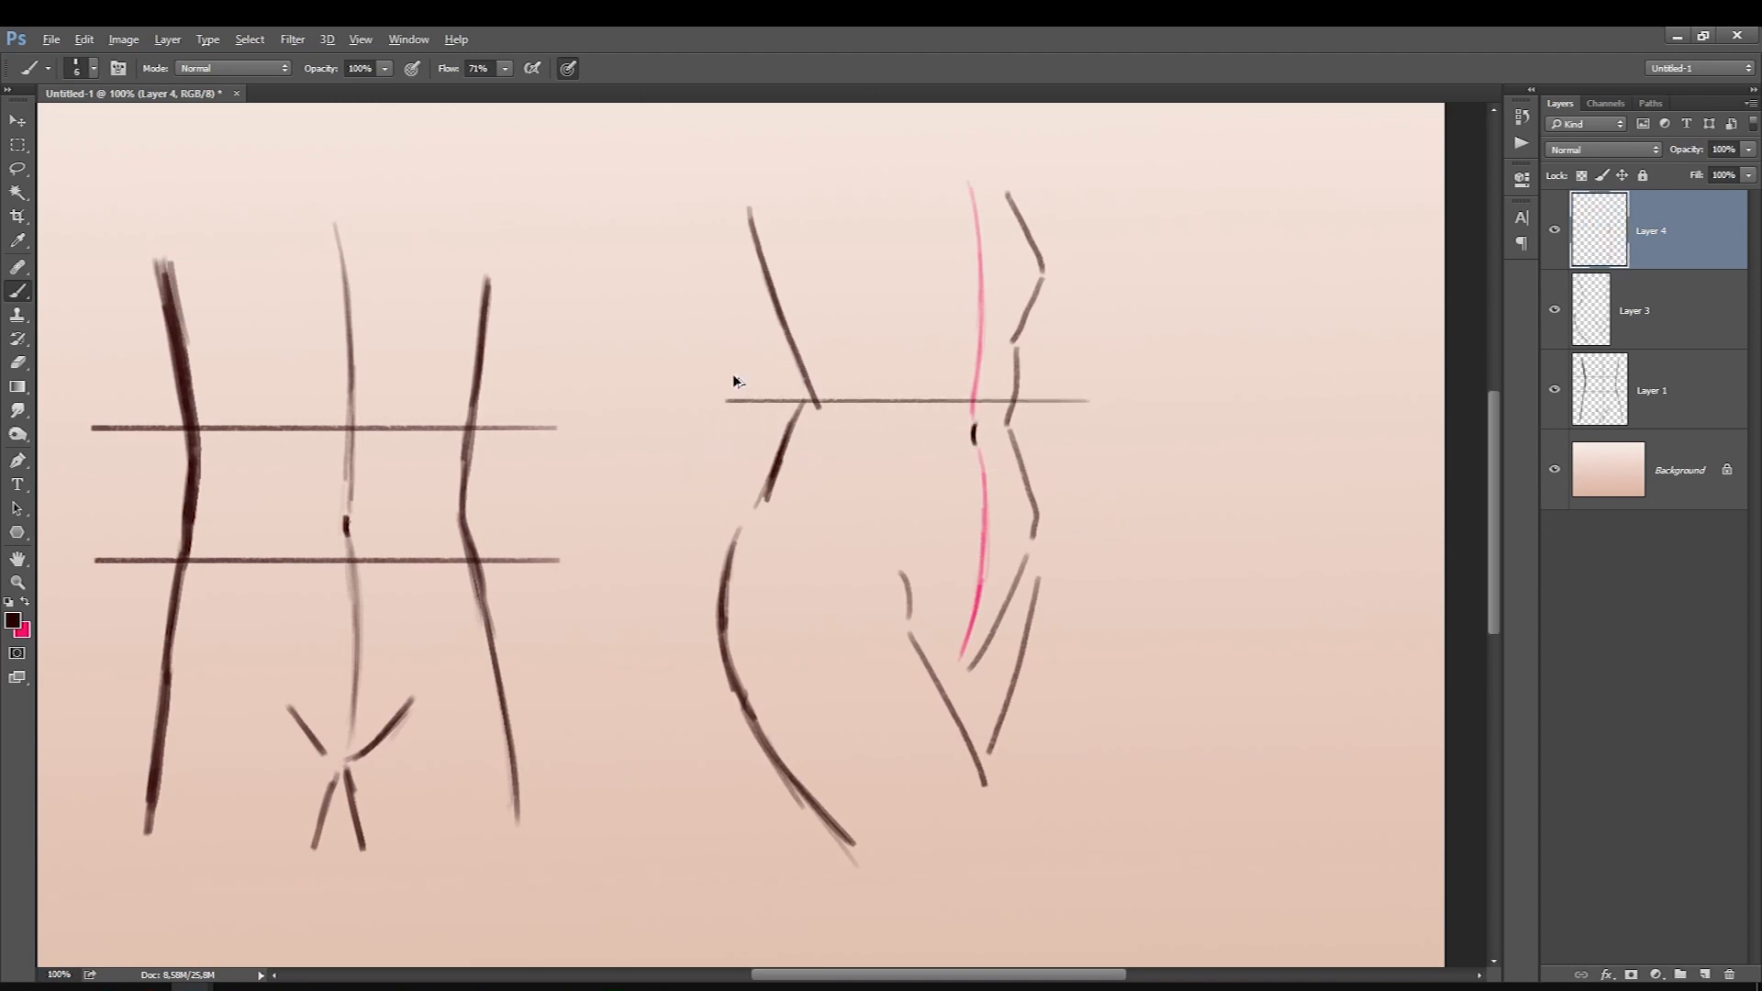
key("ctrl+alt+z")
key("ctrl+alt+z")
key("ctrl+alt+z")
key("ctrl+alt+z")
Mark the navel on Layer 3 of the second torso and extend the short hip stroke upward.
left_click(1612, 324)
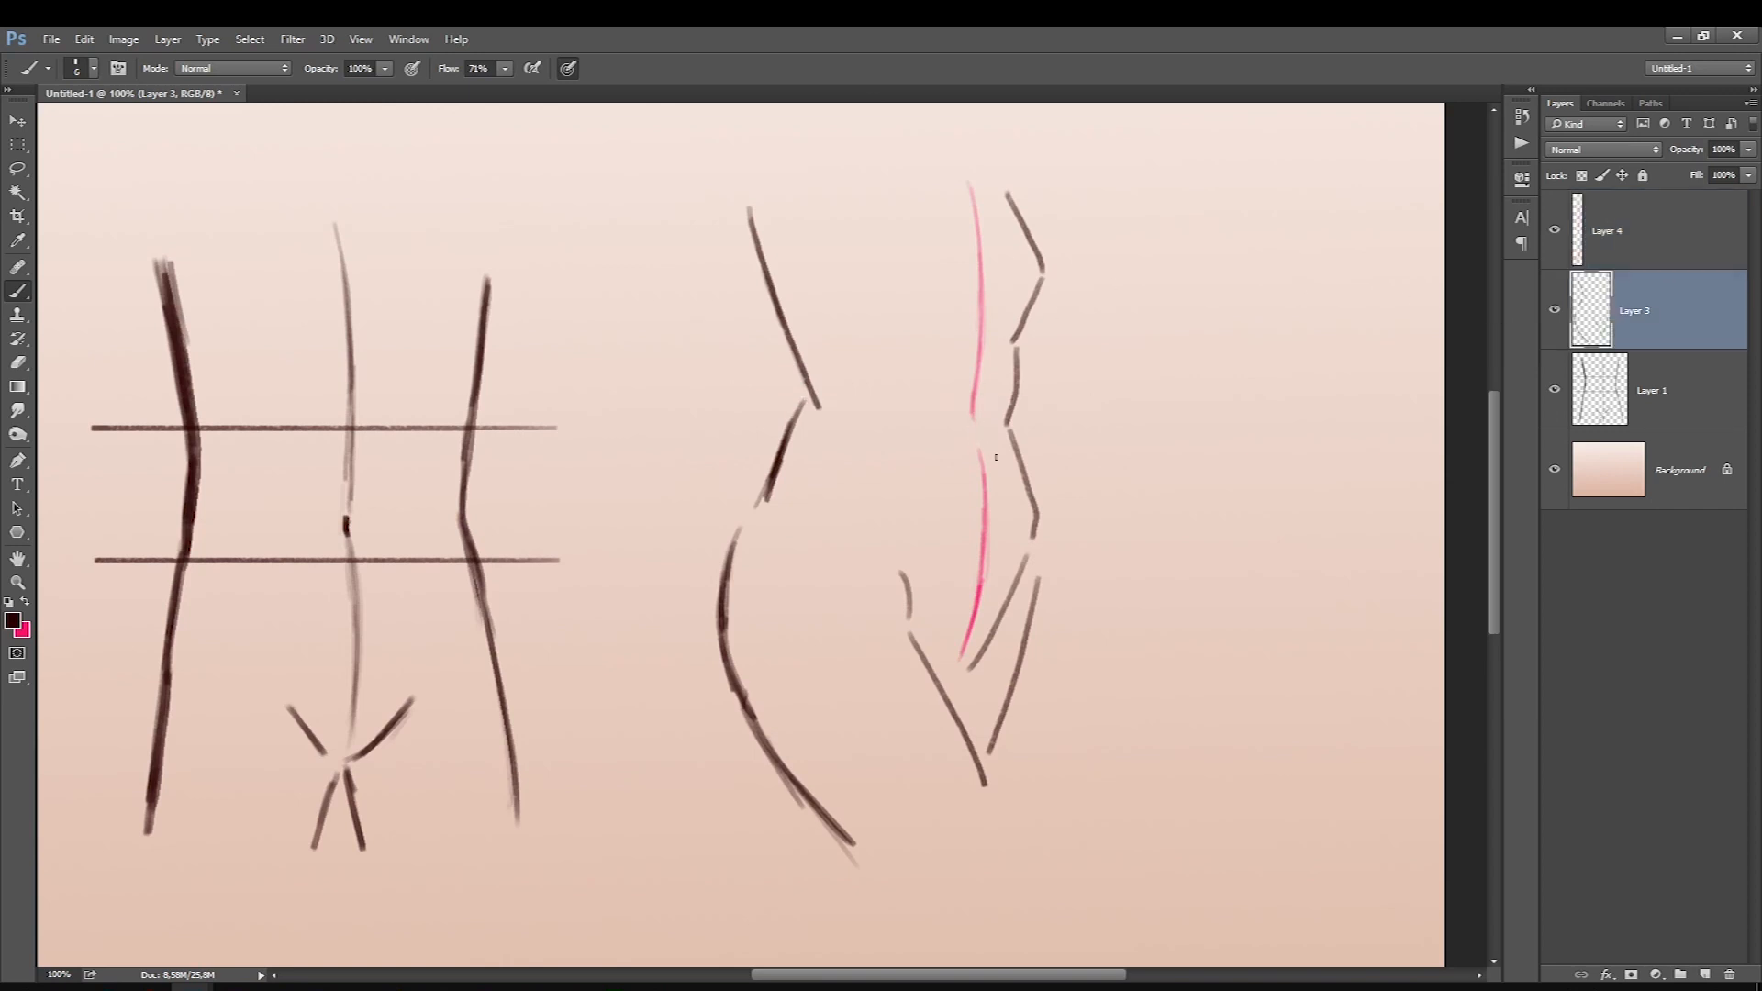
left_click_drag(974, 435, 975, 428)
left_click_drag(892, 560, 899, 572)
Clean up the rough edges of the second torso's back, waist and hip strokes by deleting lassoed areas.
key("l")
mouse_move(742, 519)
left_mouse_down()
mouse_move(741, 691)
mouse_move(793, 785)
mouse_move(808, 902)
mouse_move(795, 895)
left_mouse_up()
left_click(640, 592)
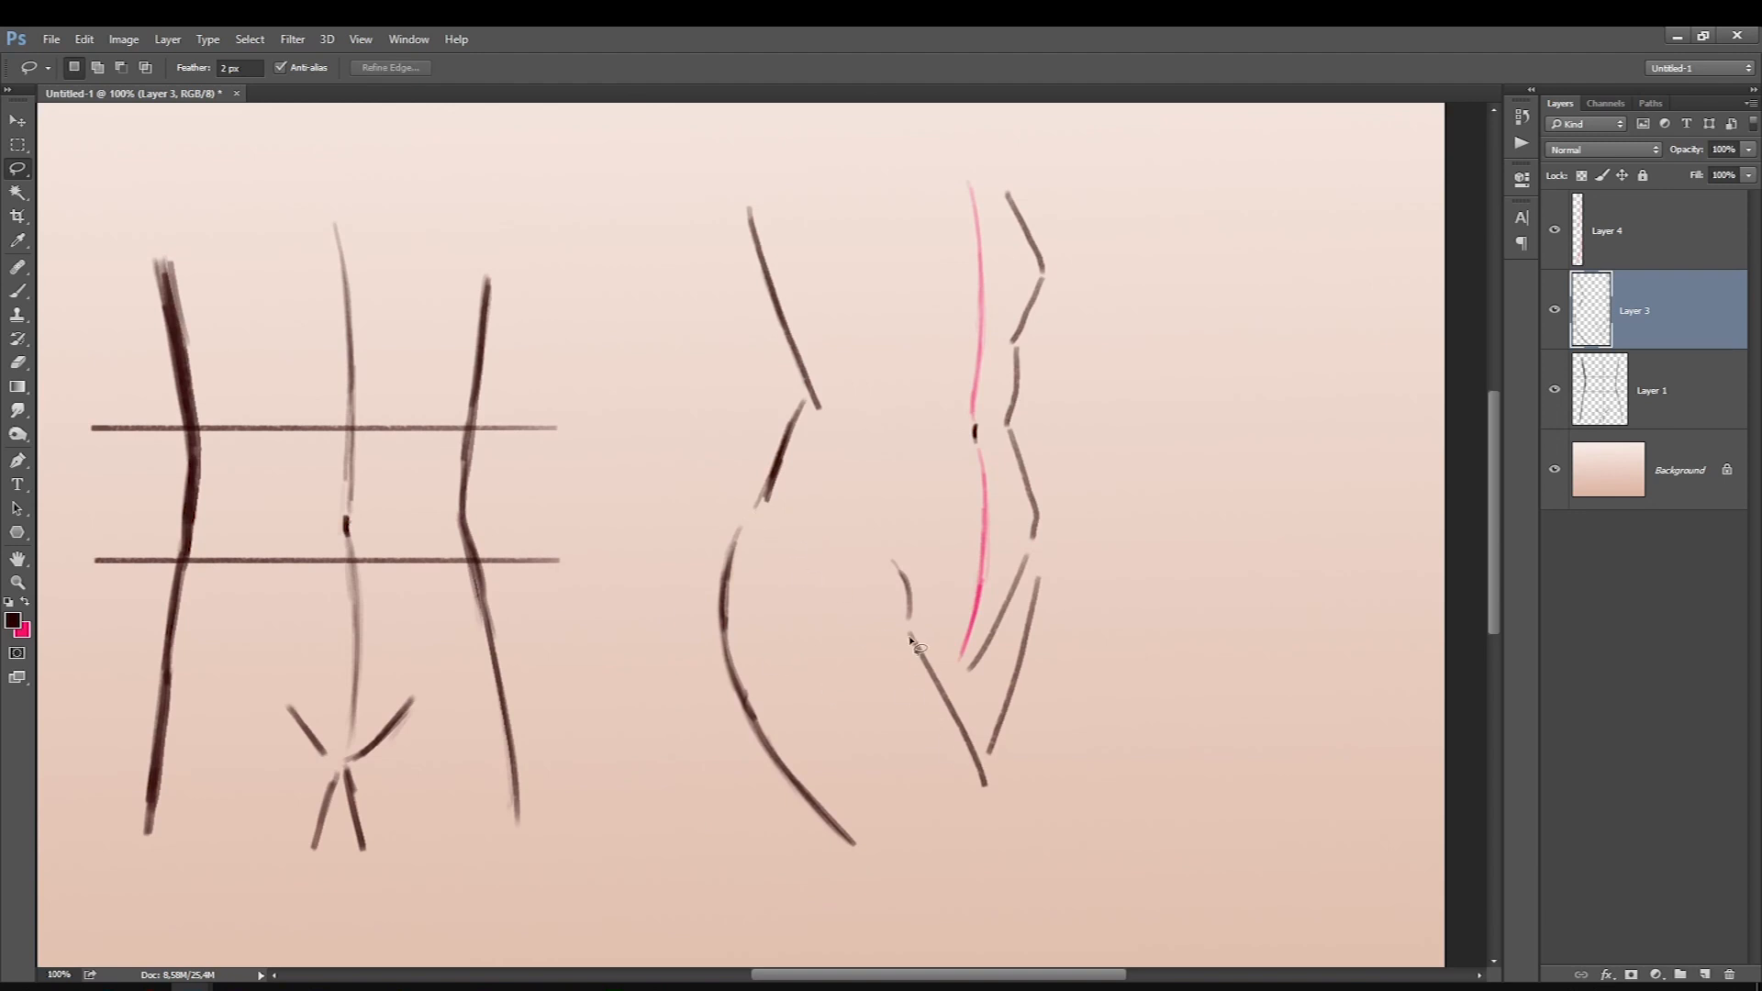
left_click_drag(959, 736, 981, 838)
left_click(853, 667)
mouse_move(803, 423)
left_mouse_down()
mouse_move(794, 519)
mouse_move(740, 547)
mouse_move(752, 511)
mouse_move(726, 576)
mouse_move(745, 691)
mouse_move(747, 530)
left_mouse_up()
left_click(798, 419)
key("Return")
key("Delete")
left_click(631, 566)
mouse_move(818, 410)
left_mouse_down()
mouse_move(807, 248)
mouse_move(787, 232)
left_mouse_up()
left_click(773, 605)
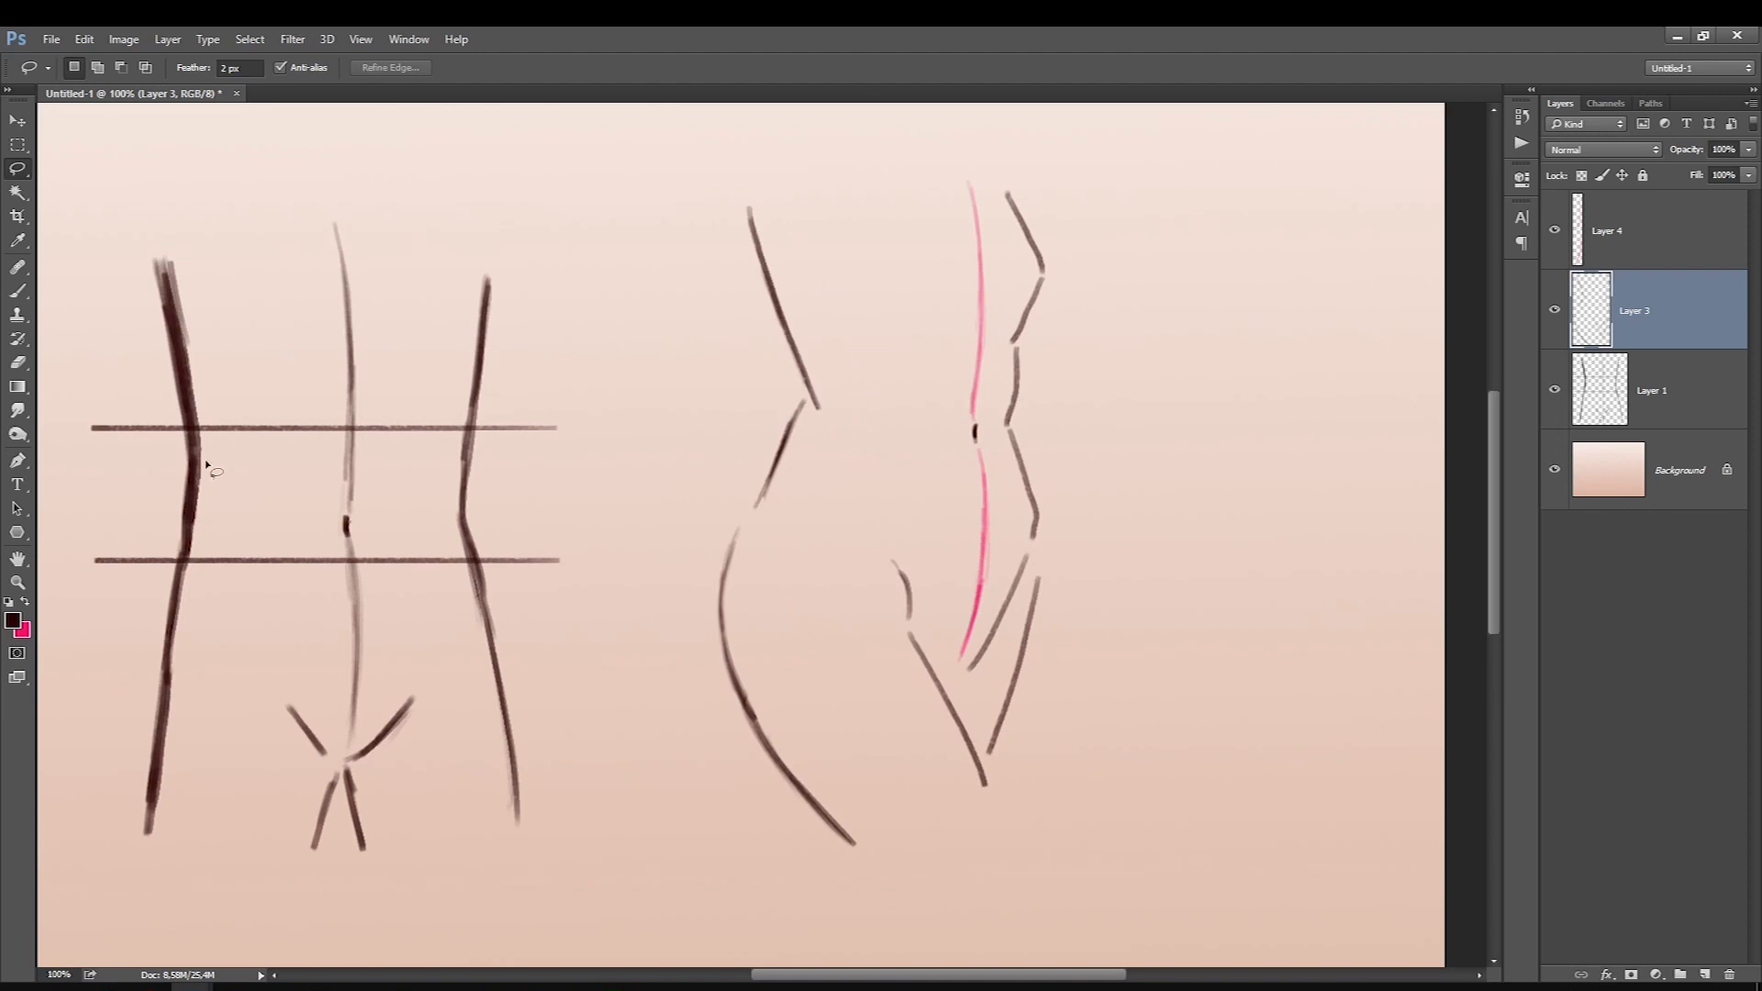
Draw a straight pink horizontal line across the hips of each torso on a new layer.
left_click(18, 291)
left_click(1662, 235)
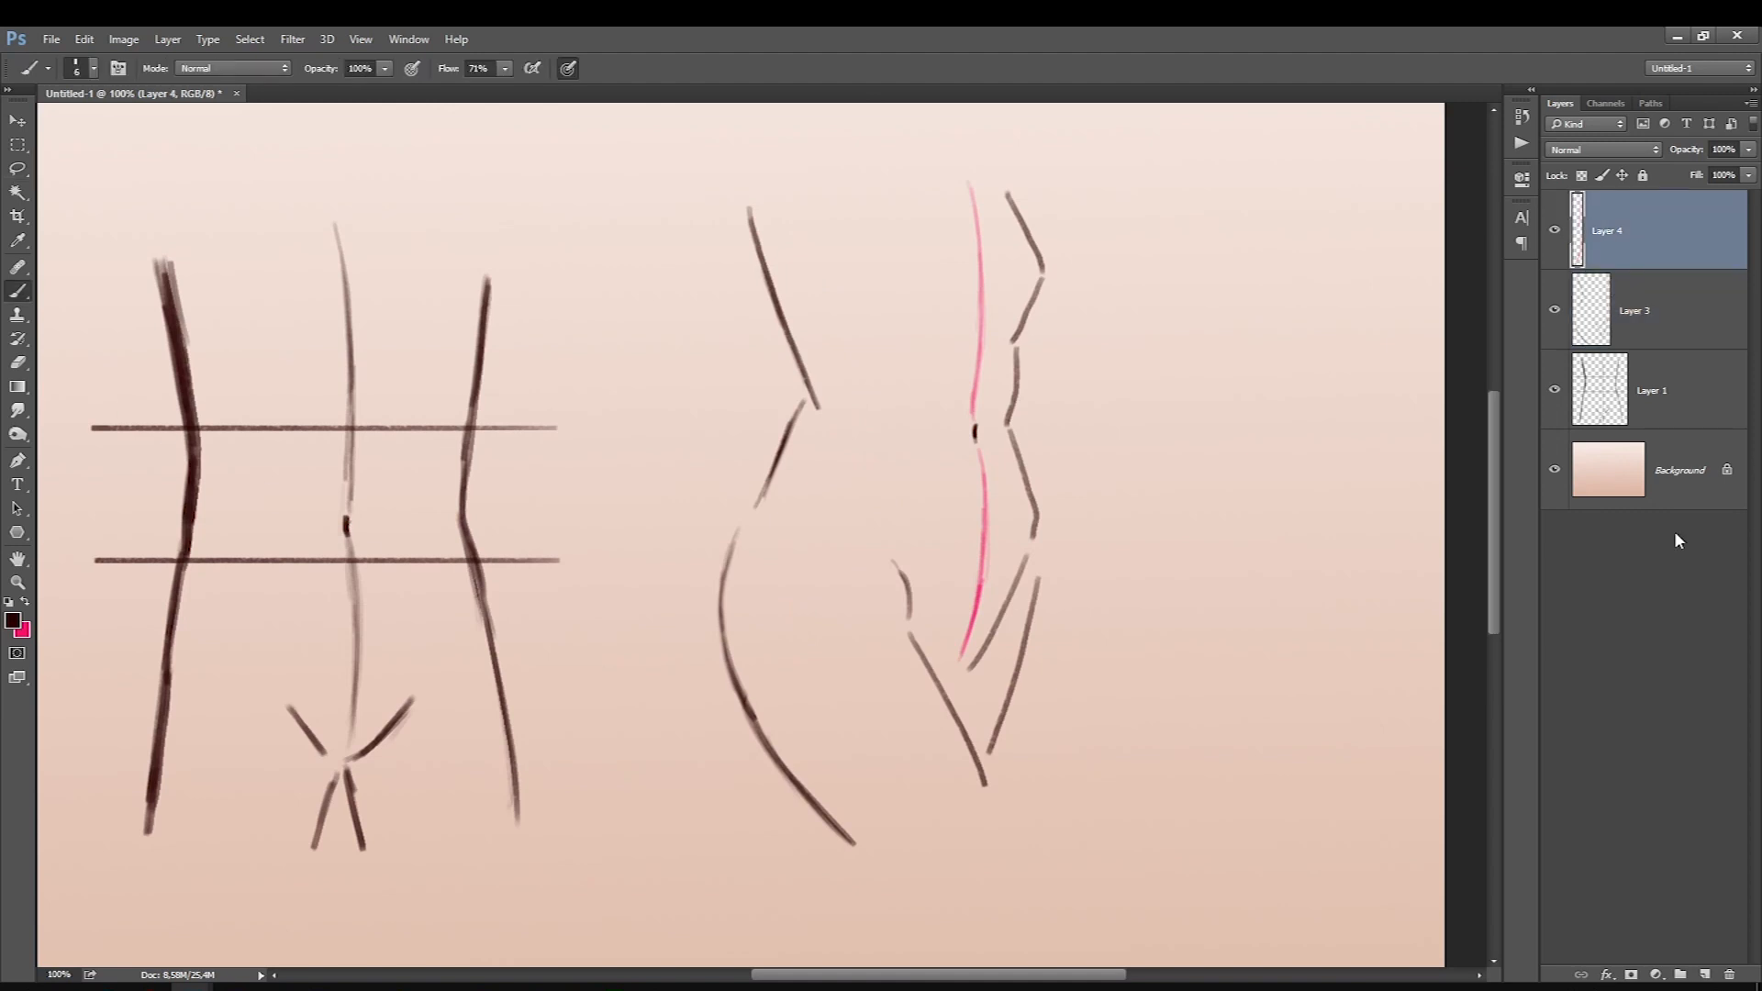
left_click(1705, 975)
left_click(26, 602)
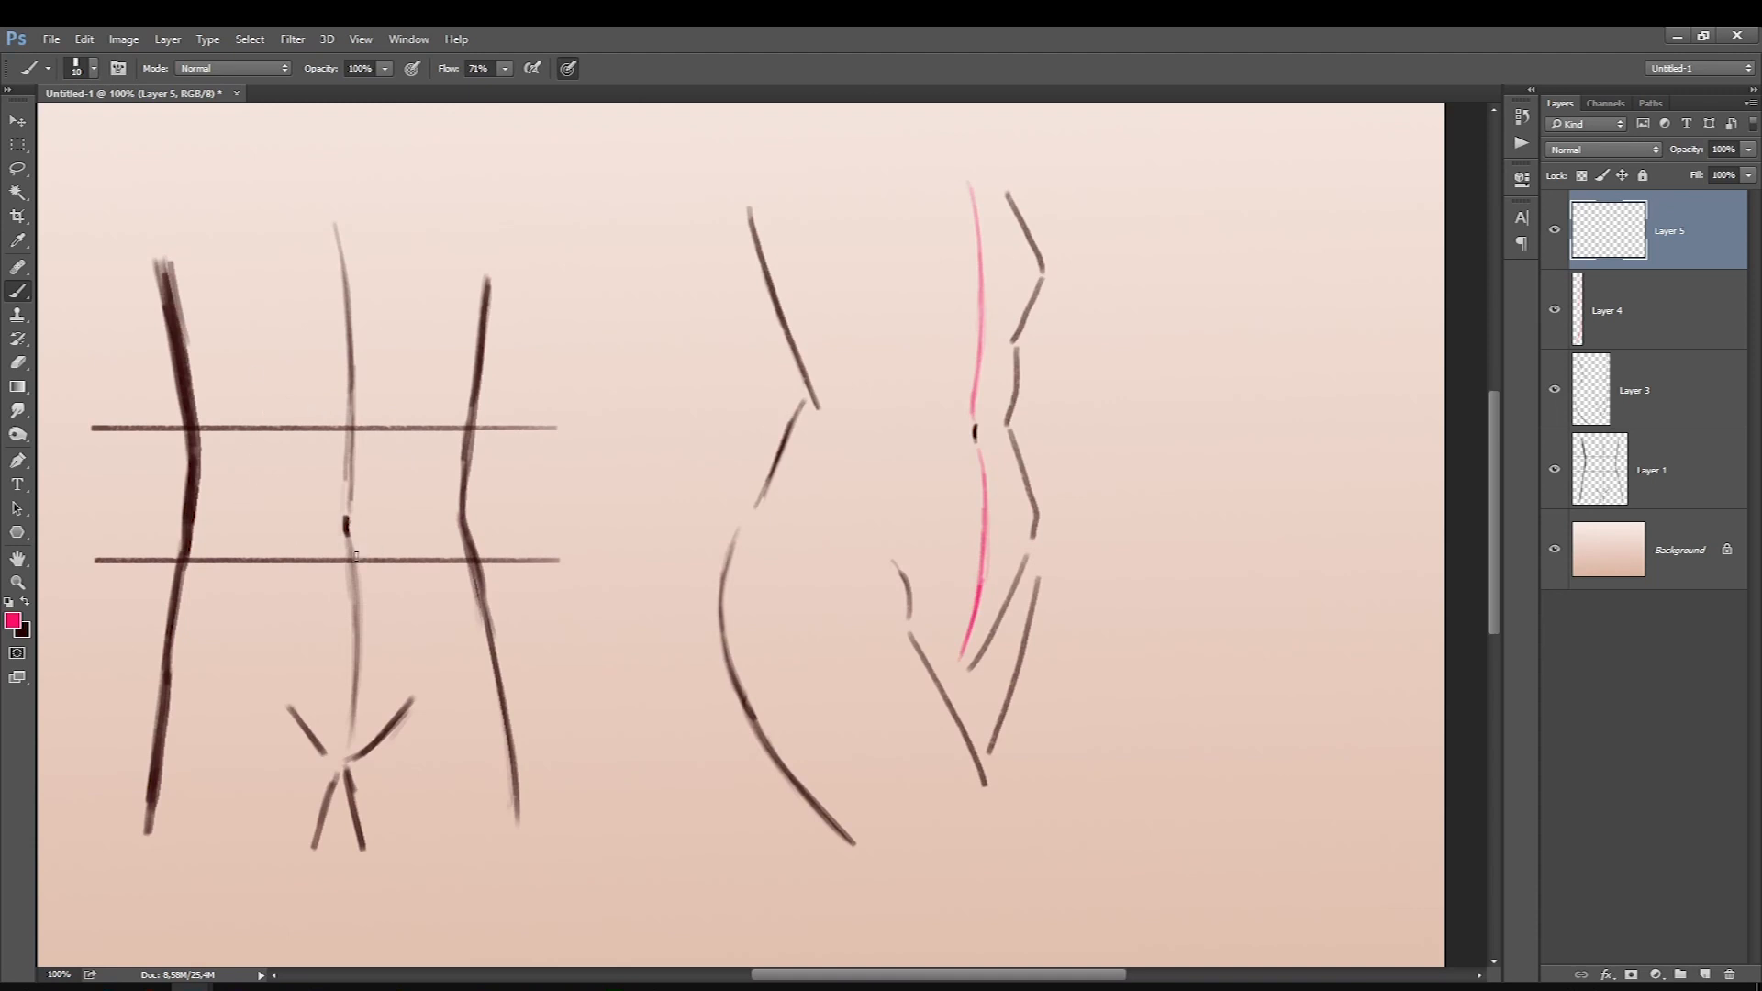
key("shift")
left_click_drag(546, 675, 131, 674)
key("ctrl+z")
left_click_drag(1078, 646, 707, 646)
left_click_drag(549, 685, 110, 685)
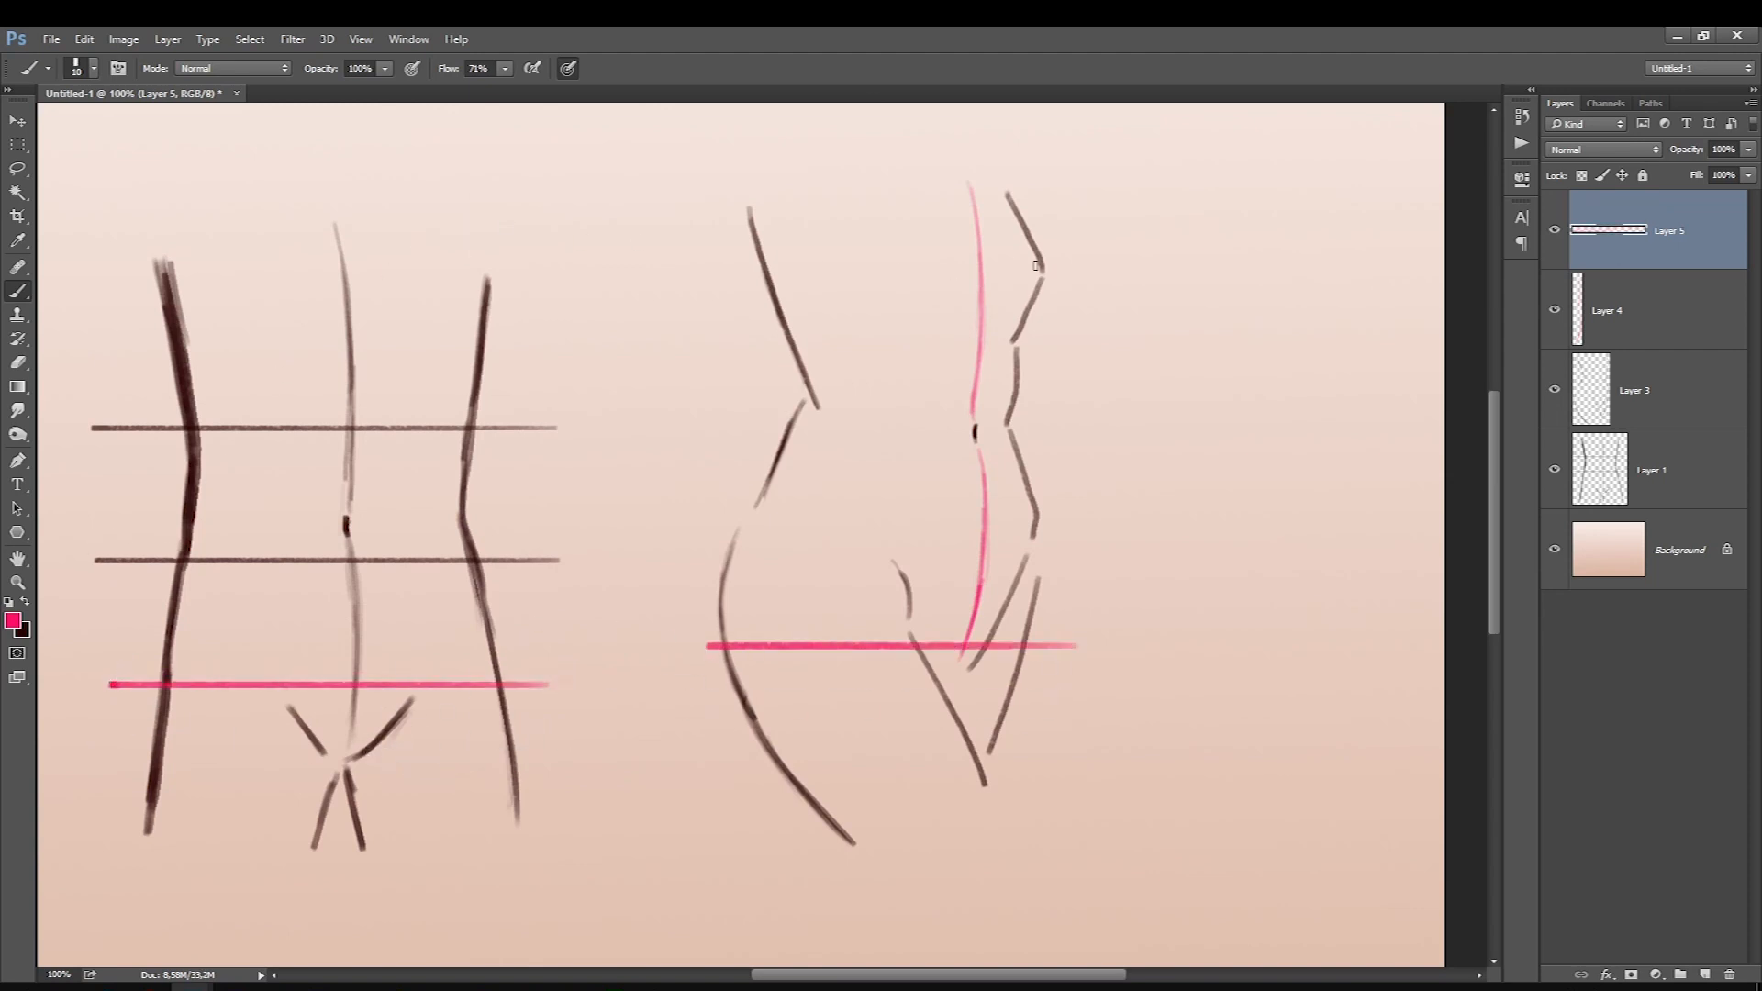
Mark the lower edge of the chest on both torsos with short pink strokes using a smaller brush.
key("bracketleft")
left_click_drag(464, 304, 221, 308)
left_click_drag(1038, 264, 1010, 280)
left_click_drag(895, 284, 815, 250)
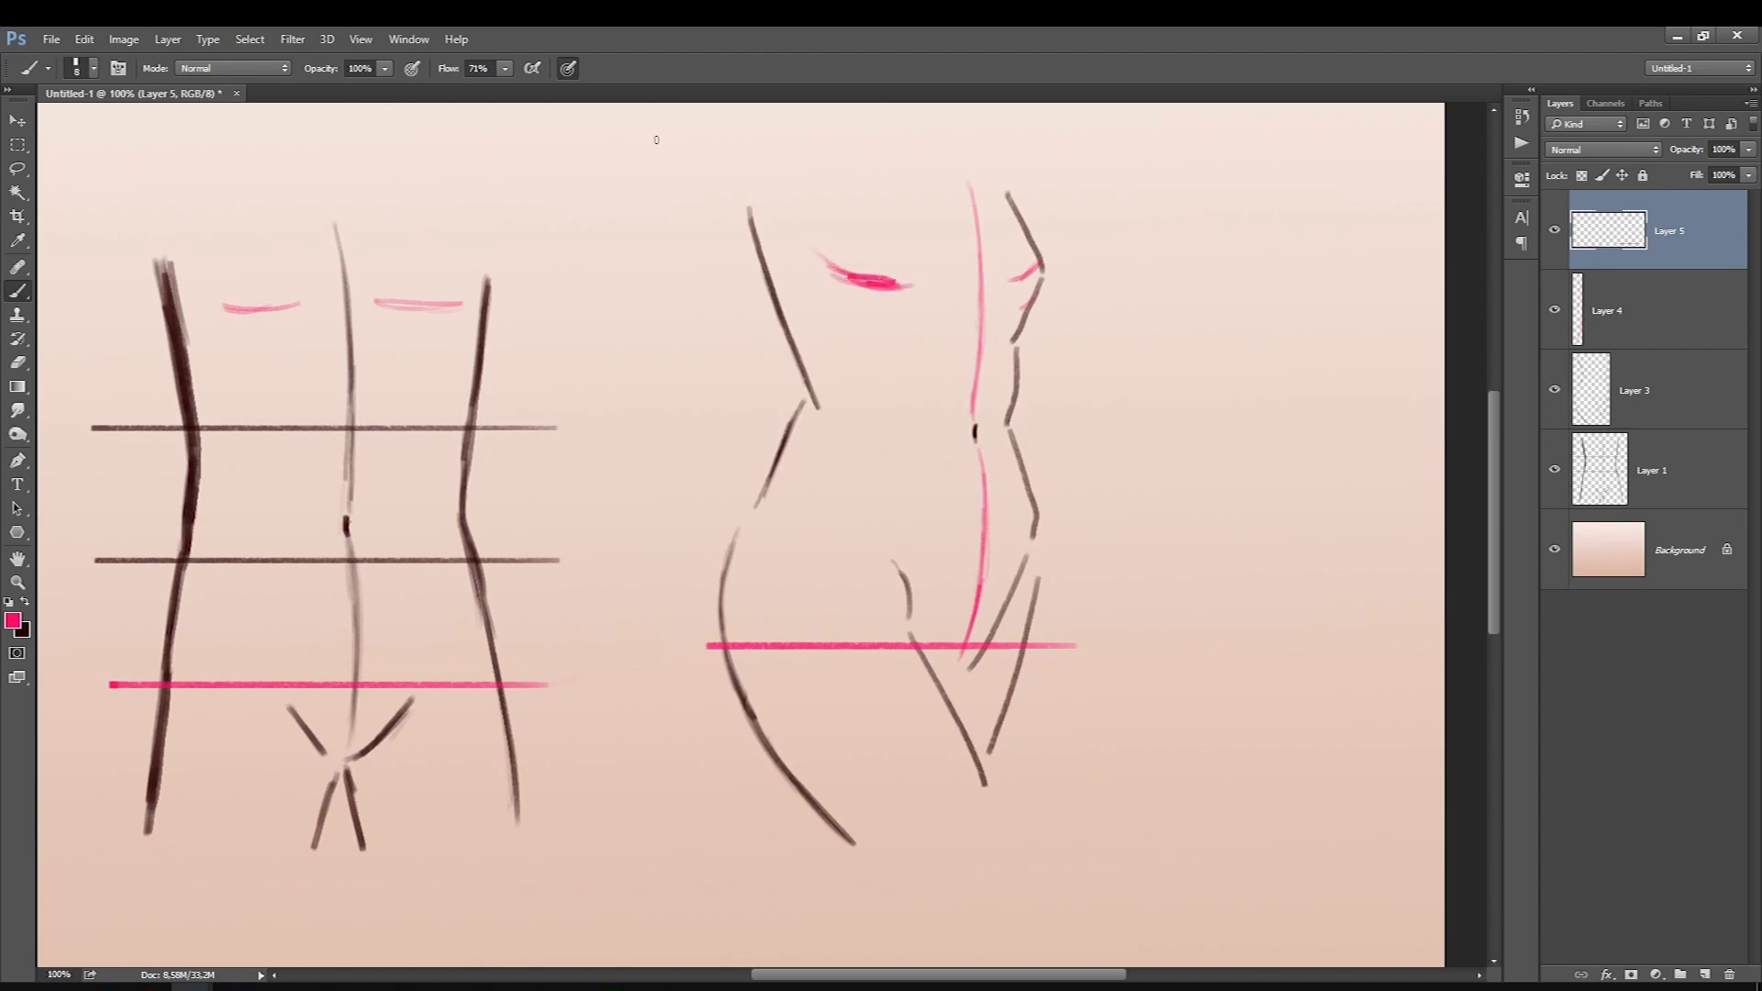
left_click_drag(897, 290, 912, 285)
Draw a straight pink horizontal line through the chest marks of each torso.
left_click_drag(1070, 275, 84, 276)
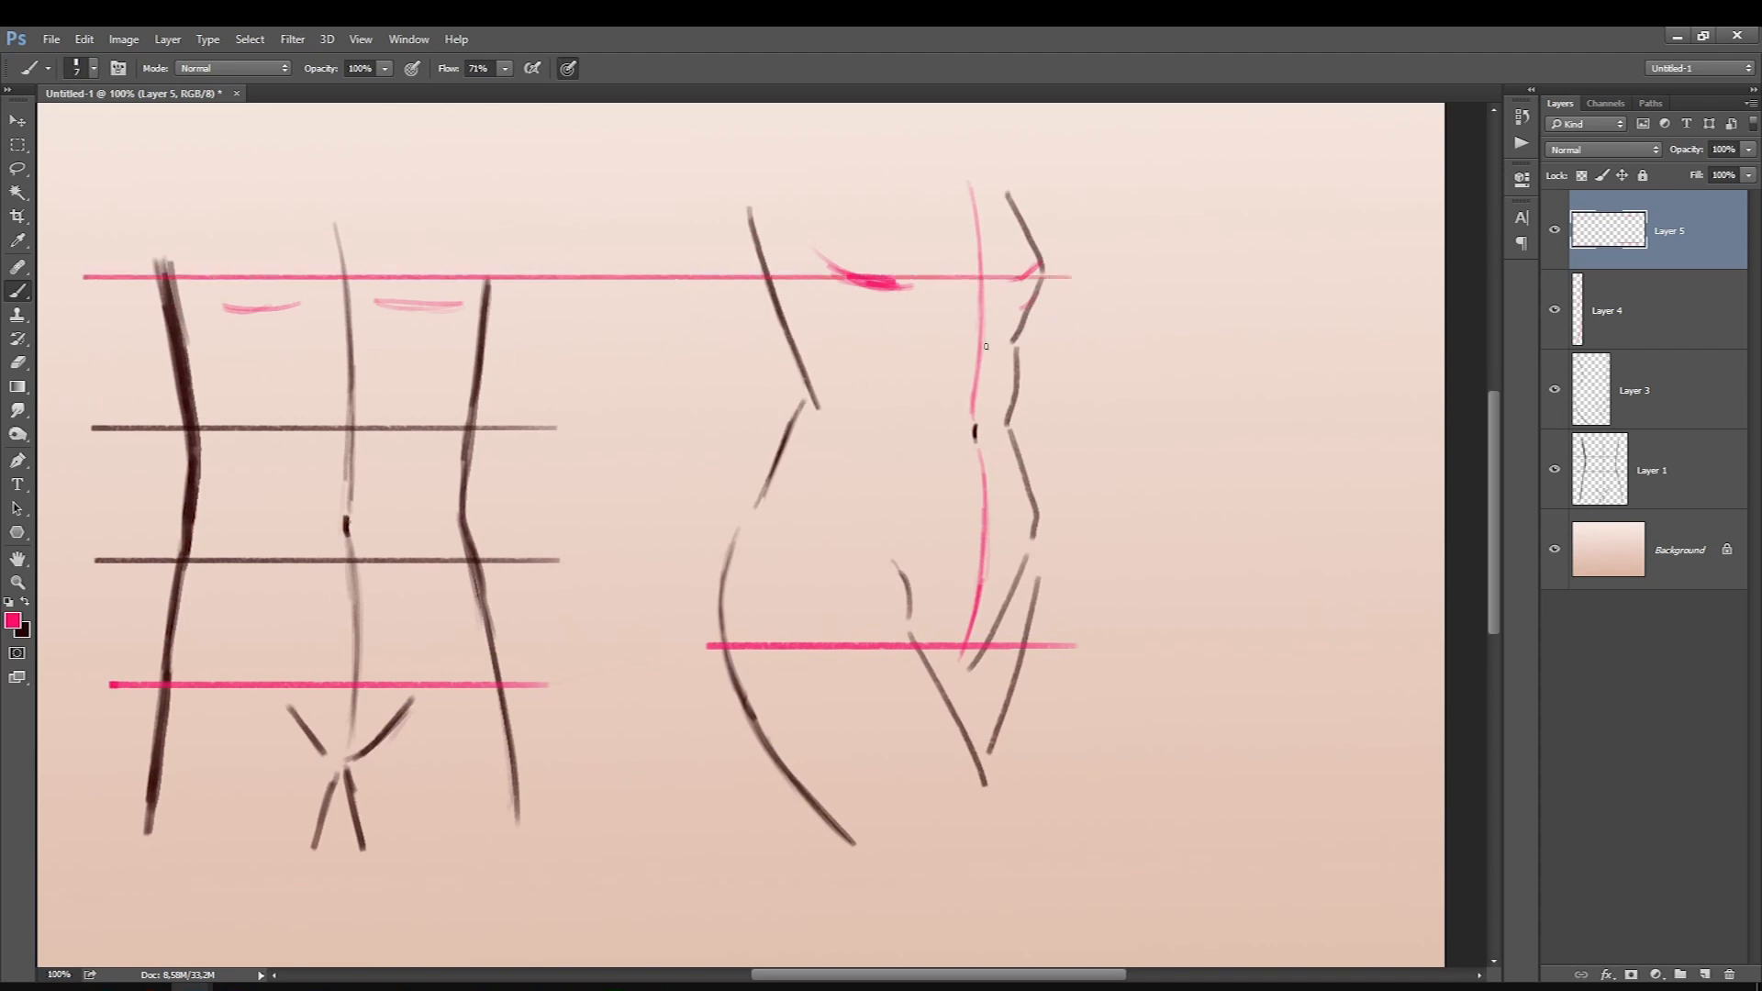
left_click_drag(1072, 280, 84, 280)
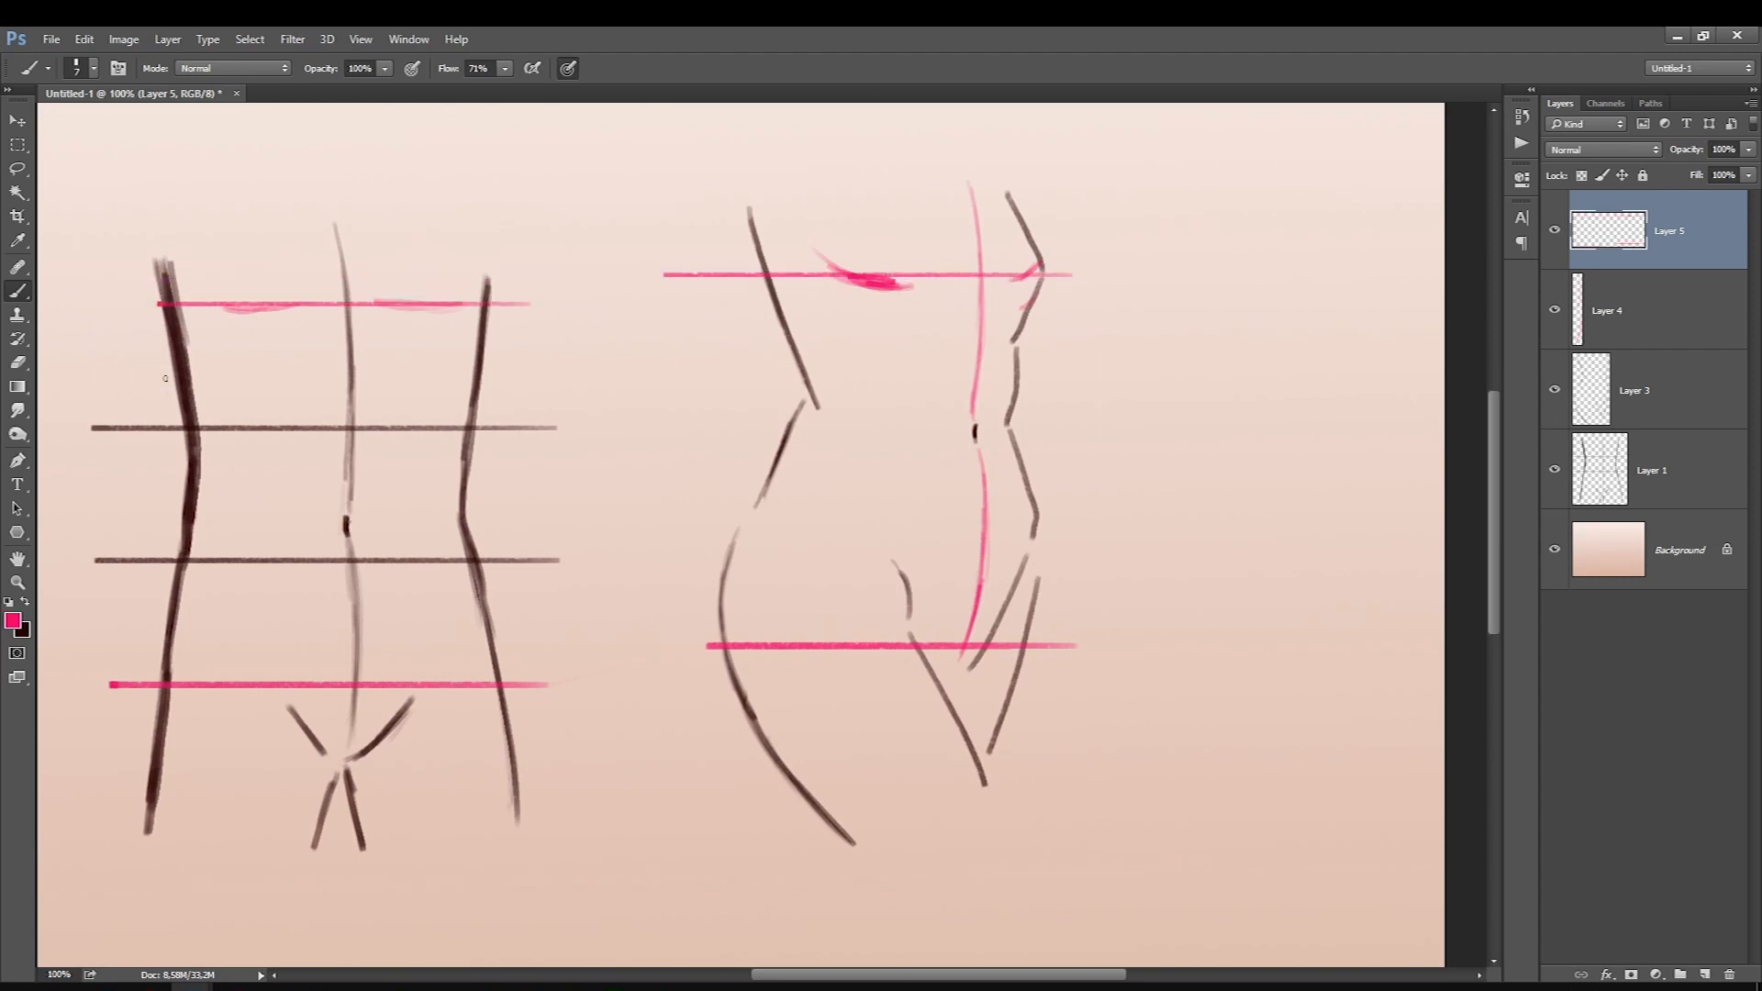
left_click_drag(540, 304, 103, 304)
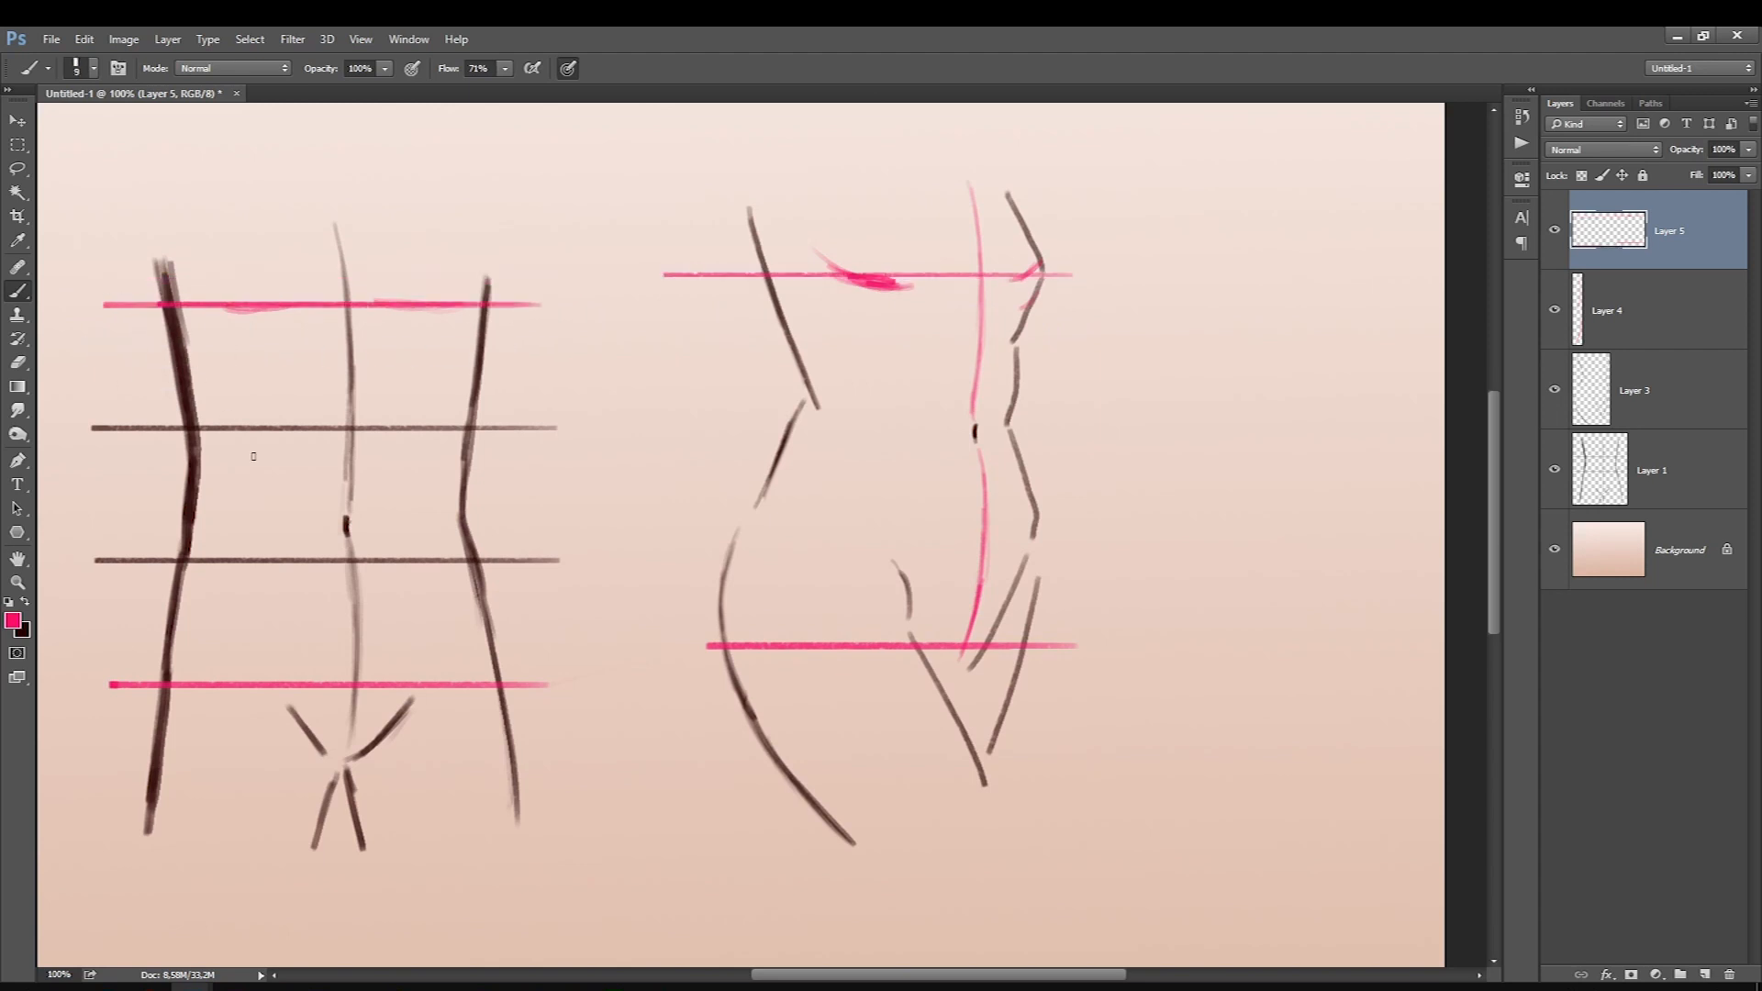
Draw pink vertical sides between the chest and hip lines to frame the abdomen as a box on both torsos.
left_click_drag(432, 304, 431, 679)
left_click_drag(235, 306, 220, 698)
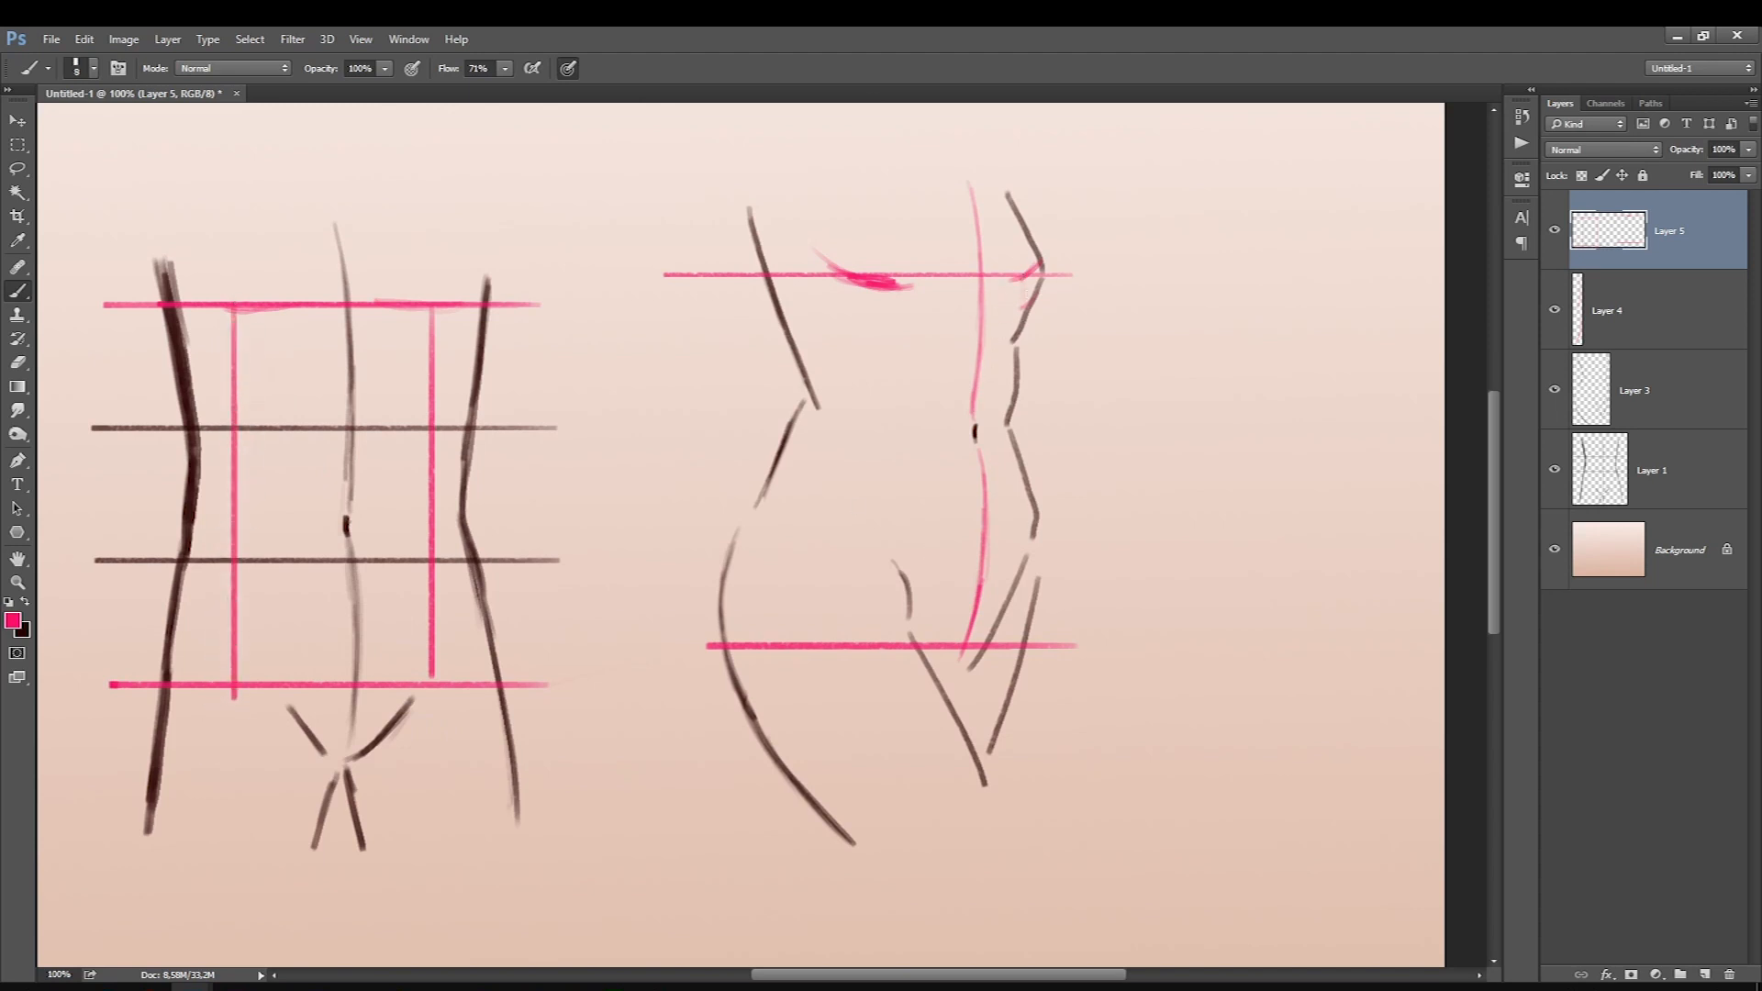
left_click_drag(1023, 276, 1010, 628)
mouse_move(873, 642)
left_mouse_down()
mouse_move(867, 281)
mouse_move(865, 606)
left_mouse_up()
mouse_move(1035, 316)
left_mouse_down()
mouse_move(1034, 642)
mouse_move(1029, 554)
left_mouse_up()
key("ctrl+z")
mouse_move(1025, 275)
left_mouse_down()
mouse_move(1025, 642)
mouse_move(869, 642)
mouse_move(863, 275)
mouse_move(1028, 273)
left_mouse_up()
mouse_move(437, 304)
left_mouse_down()
mouse_move(432, 684)
mouse_move(234, 683)
mouse_move(234, 303)
mouse_move(437, 304)
left_mouse_up()
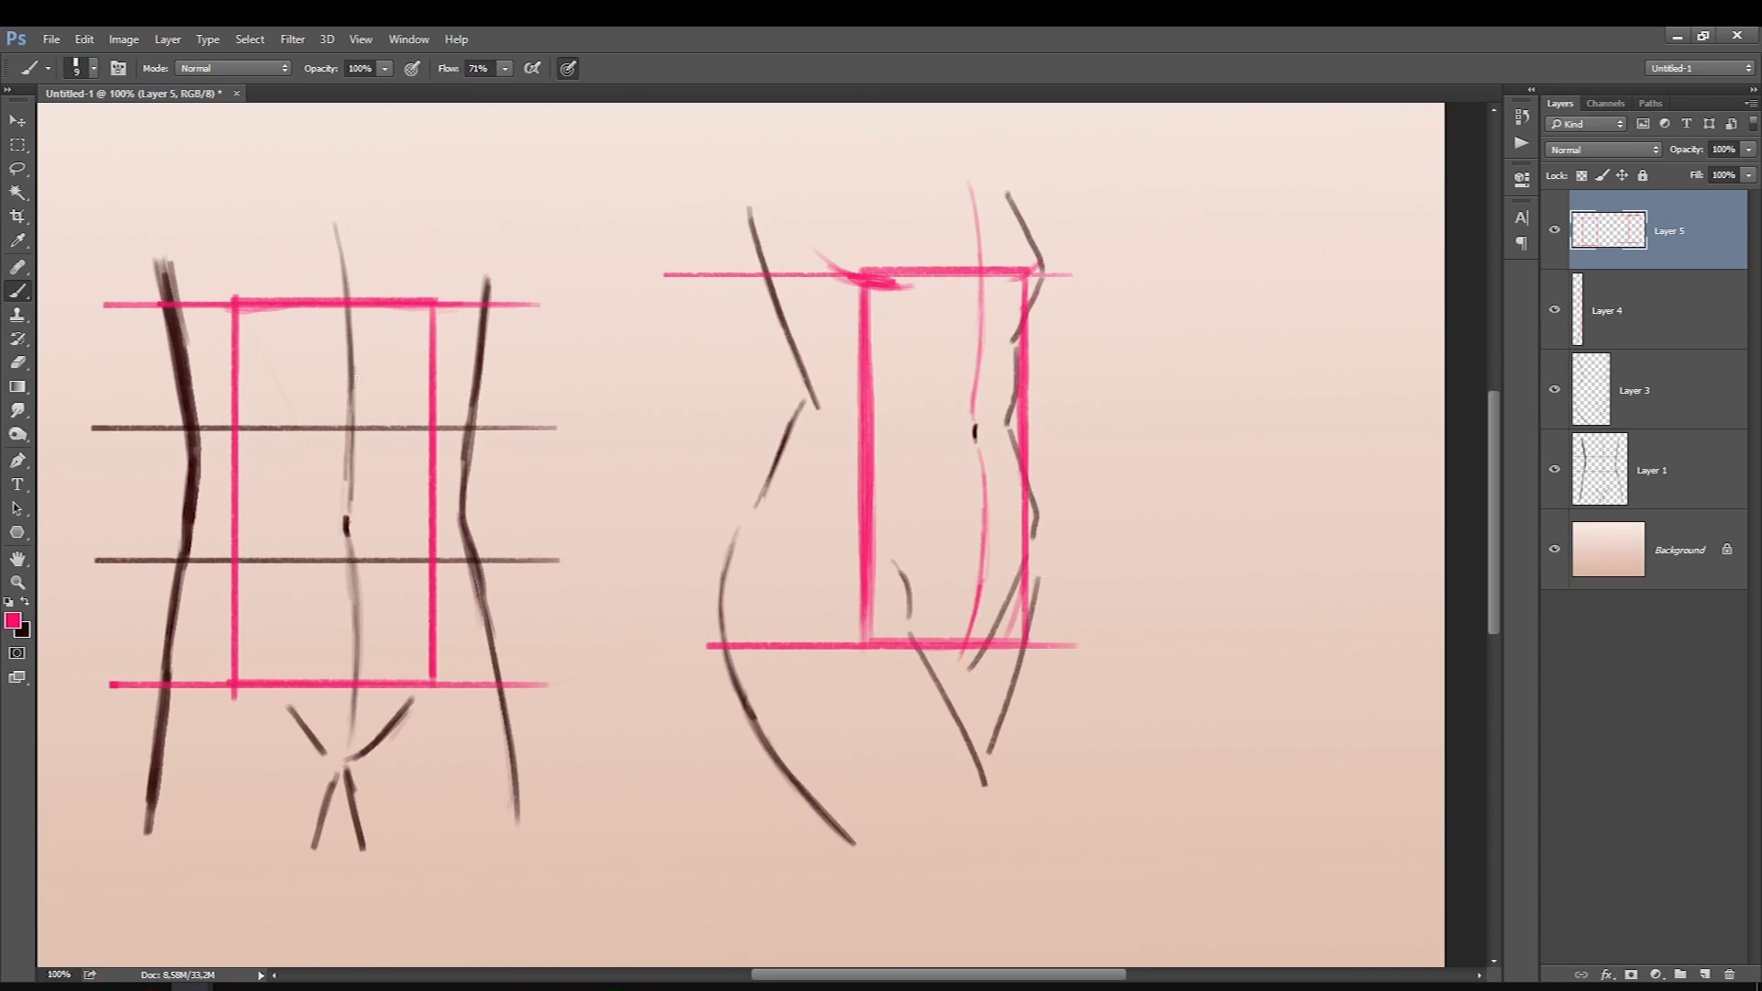
Sketch six rounded abdominal muscles in pink on the front-view torso and lower the layer's opacity to 26%.
mouse_move(357, 370)
left_mouse_down()
mouse_move(426, 398)
mouse_move(427, 428)
mouse_move(361, 422)
mouse_move(364, 371)
mouse_move(410, 385)
mouse_move(426, 420)
mouse_move(371, 423)
mouse_move(354, 376)
mouse_move(411, 383)
mouse_move(426, 424)
mouse_move(360, 412)
mouse_move(361, 363)
mouse_move(365, 421)
mouse_move(284, 378)
mouse_move(271, 399)
mouse_move(401, 437)
mouse_move(421, 499)
mouse_move(346, 459)
mouse_move(319, 485)
mouse_move(322, 438)
mouse_move(301, 435)
mouse_move(321, 431)
mouse_move(263, 451)
mouse_move(264, 474)
mouse_move(300, 501)
mouse_move(330, 480)
mouse_move(261, 486)
mouse_move(295, 446)
mouse_move(401, 497)
mouse_move(419, 472)
mouse_move(384, 483)
mouse_move(306, 375)
mouse_move(336, 391)
mouse_move(299, 434)
mouse_move(374, 549)
mouse_move(361, 500)
mouse_move(420, 511)
mouse_move(380, 558)
mouse_move(304, 552)
left_mouse_up()
mouse_move(345, 495)
left_mouse_down()
mouse_move(293, 497)
mouse_move(330, 536)
mouse_move(269, 557)
left_mouse_up()
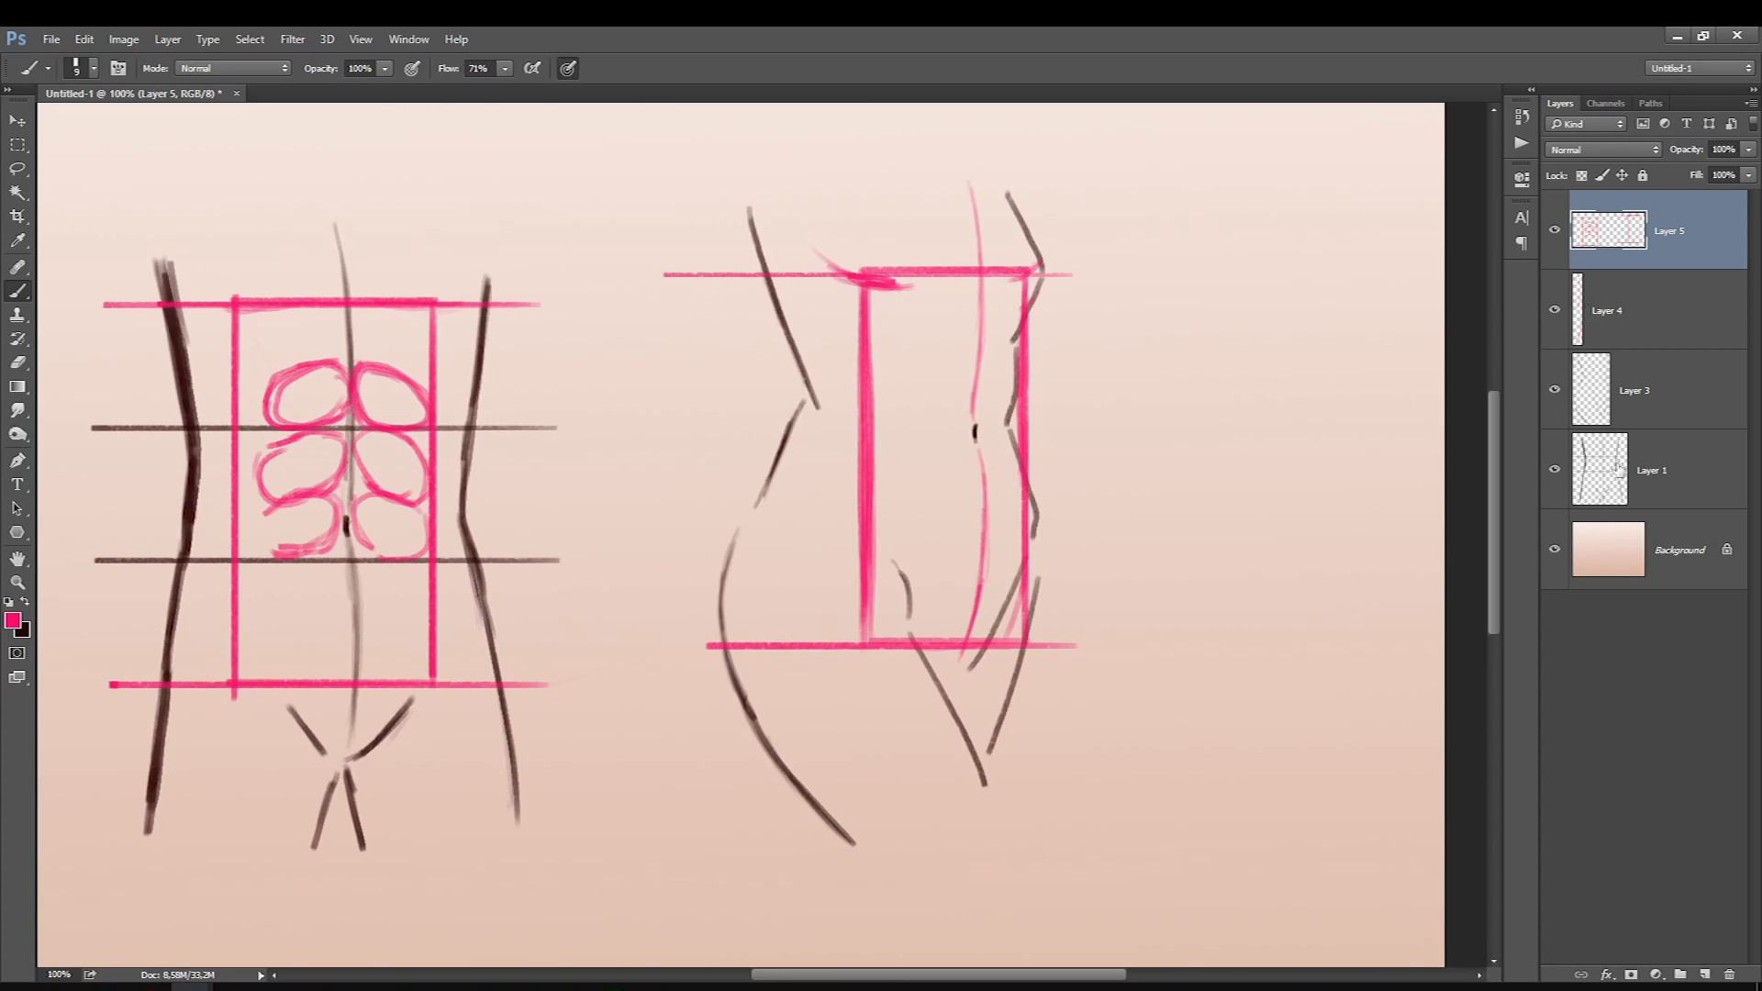
left_click_drag(1748, 149, 1710, 178)
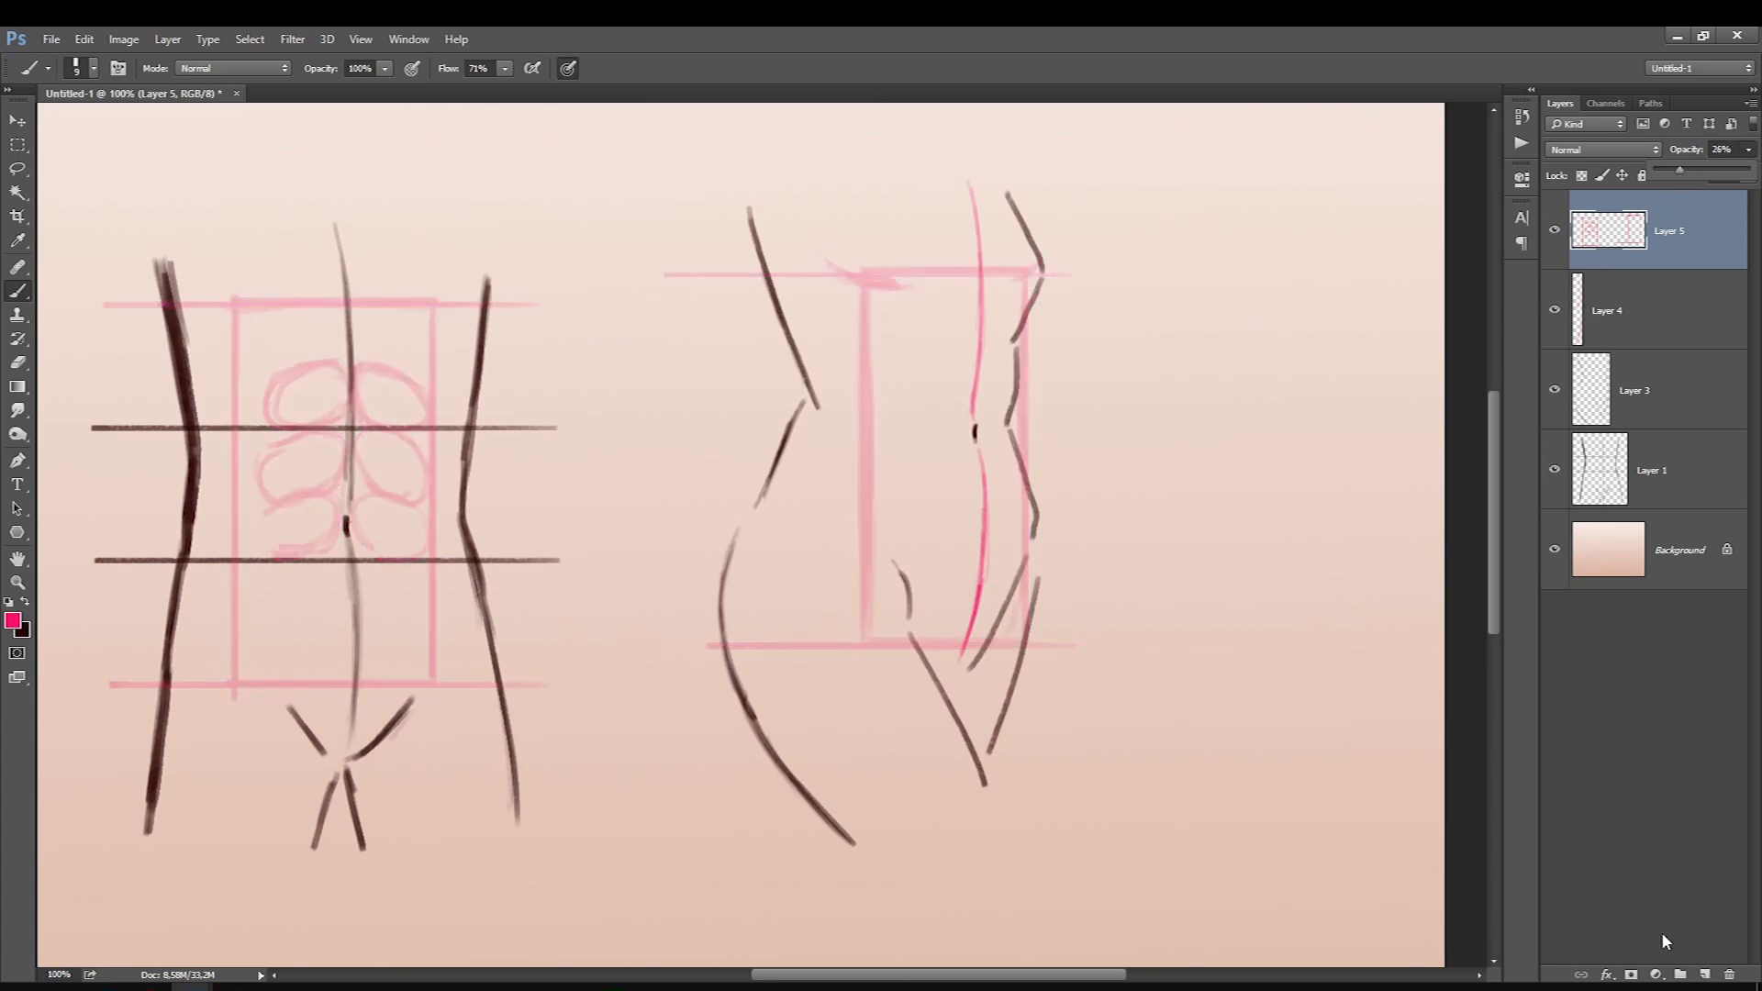
On a new layer, accent the second torso's front contour in pink and sketch its upper abdominal segments in blue.
left_click(1705, 975)
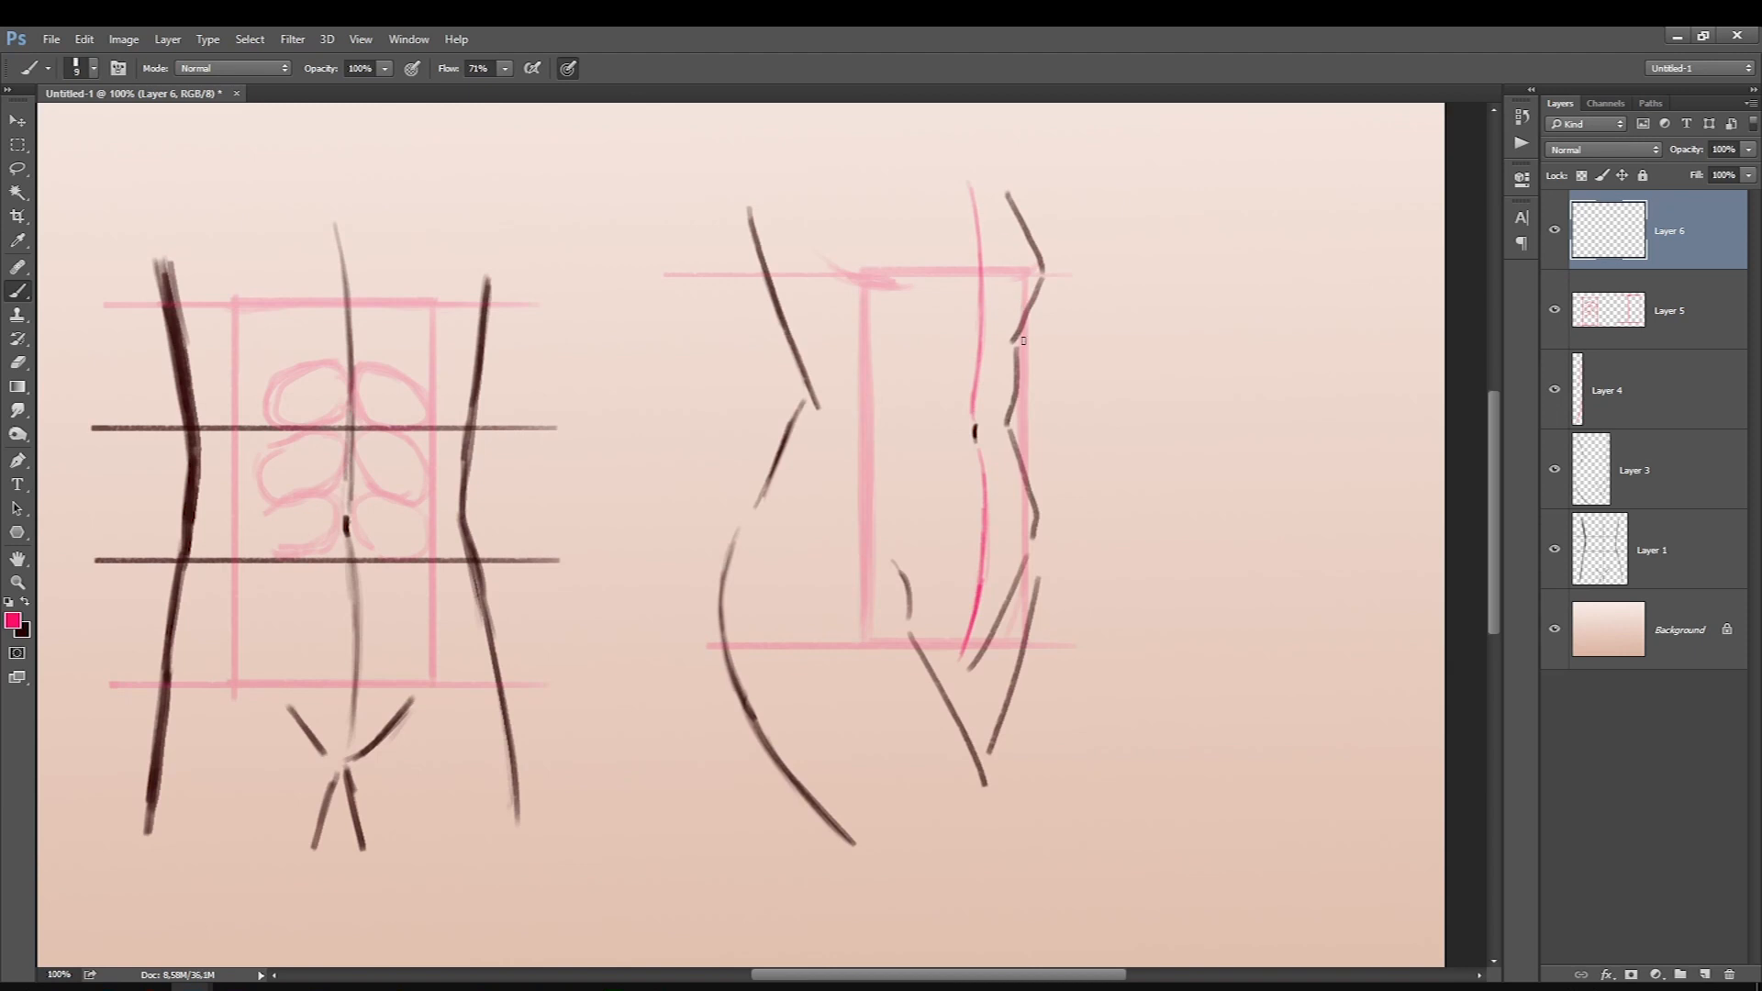
left_click_drag(1015, 341, 1016, 377)
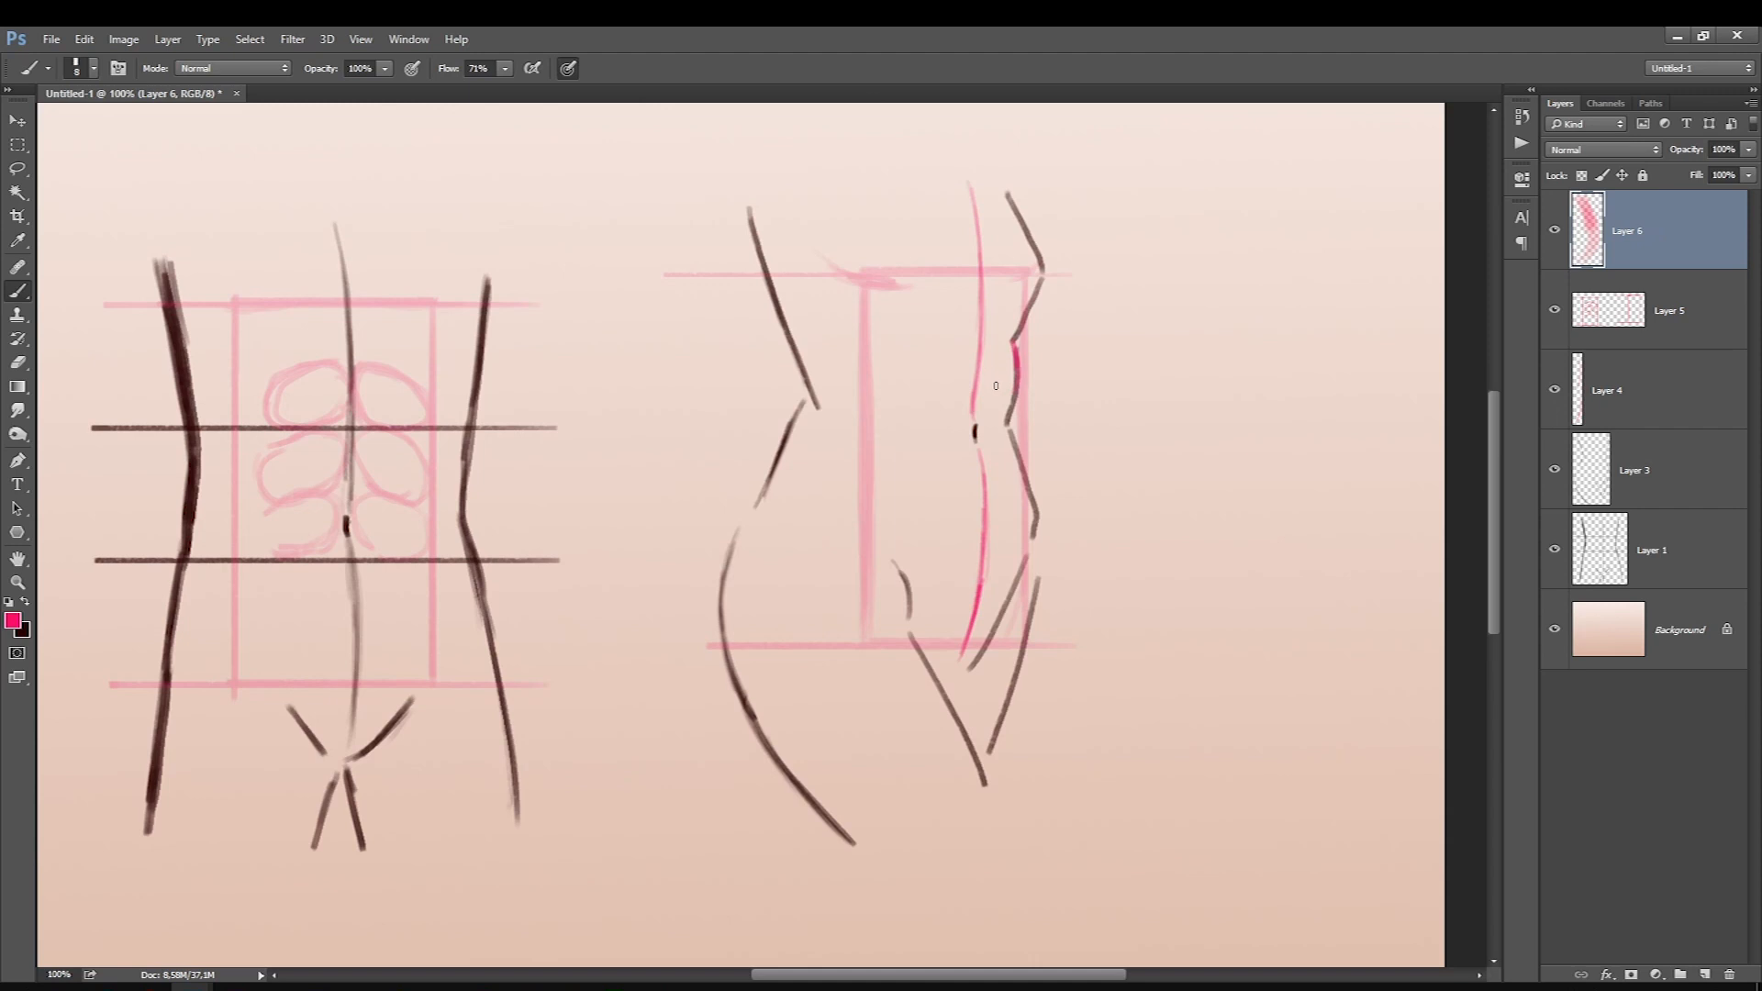
right_click(996, 387, "alt+shift")
key("[")
left_click(1606, 391)
left_click(1595, 230)
left_click_drag(999, 324, 1009, 329)
left_click_drag(996, 320, 1012, 332)
mouse_move(979, 368)
left_mouse_down()
mouse_move(978, 415)
mouse_move(927, 437)
left_mouse_up()
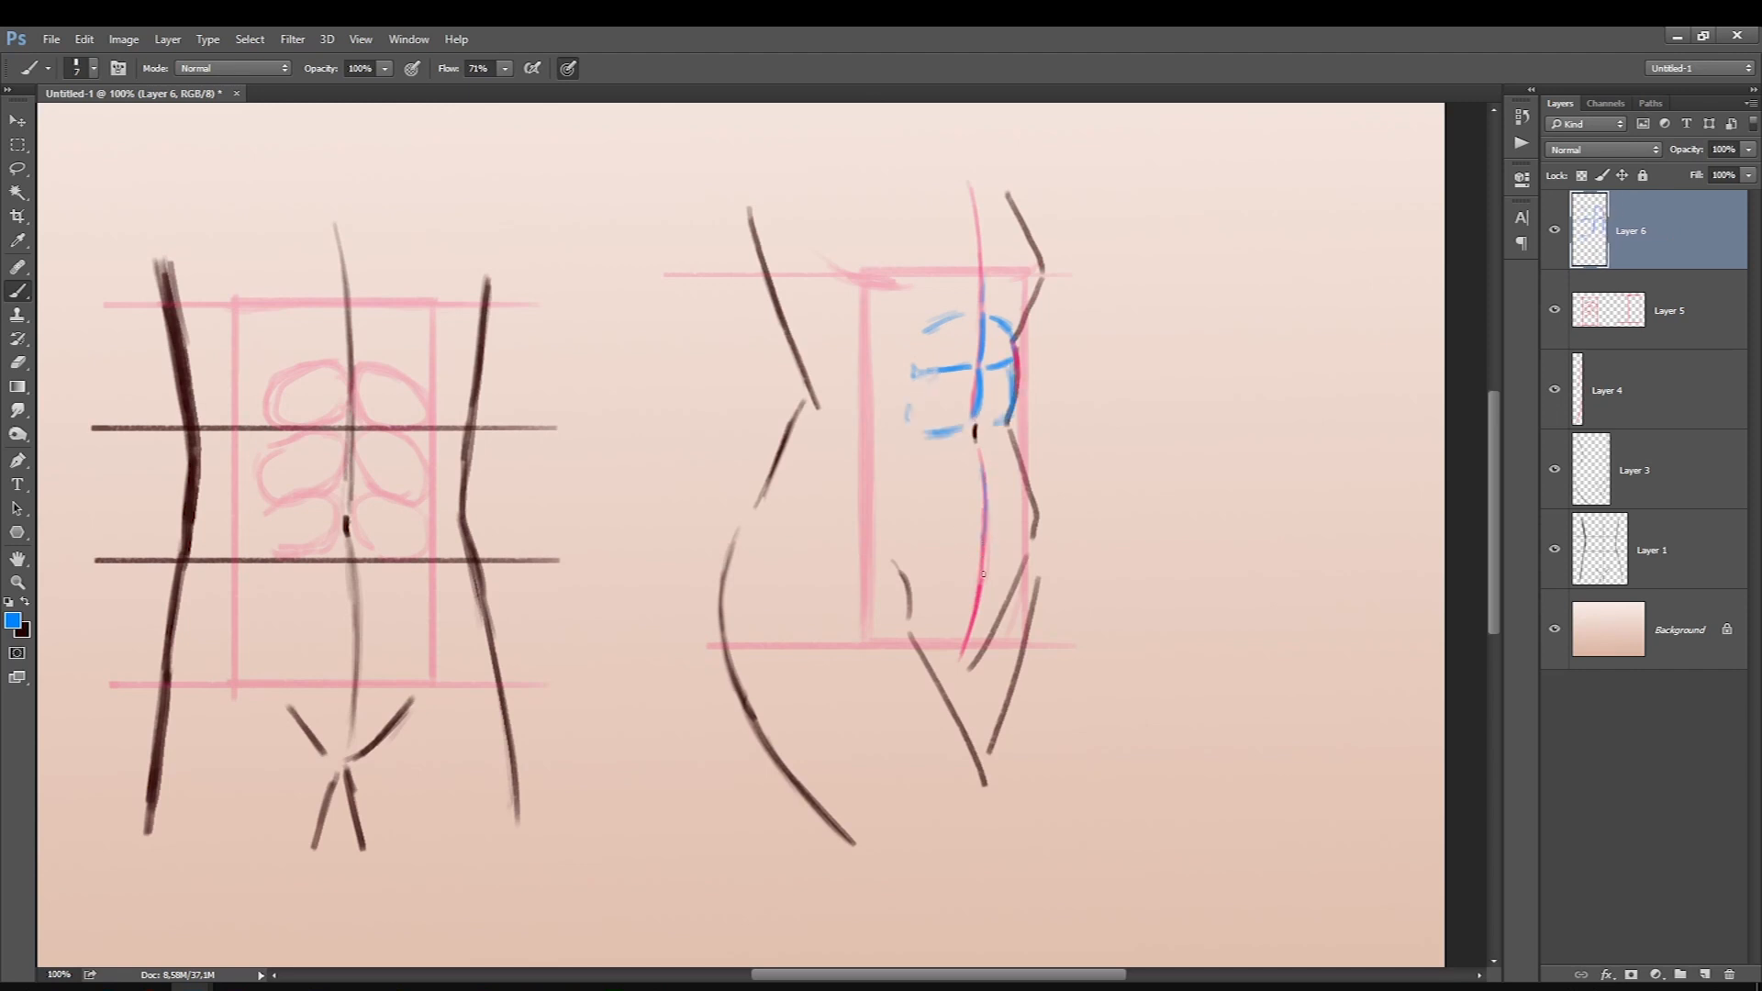
Sketch the two long lower abdominal shapes in blue below the second torso's navel, tapering toward the groin.
left_click_drag(983, 556, 975, 602)
left_click_drag(1011, 567, 1022, 530)
mouse_move(922, 453)
left_mouse_down()
mouse_move(984, 477)
mouse_move(940, 451)
mouse_move(960, 461)
mouse_move(914, 457)
mouse_move(902, 488)
mouse_move(960, 648)
left_mouse_up()
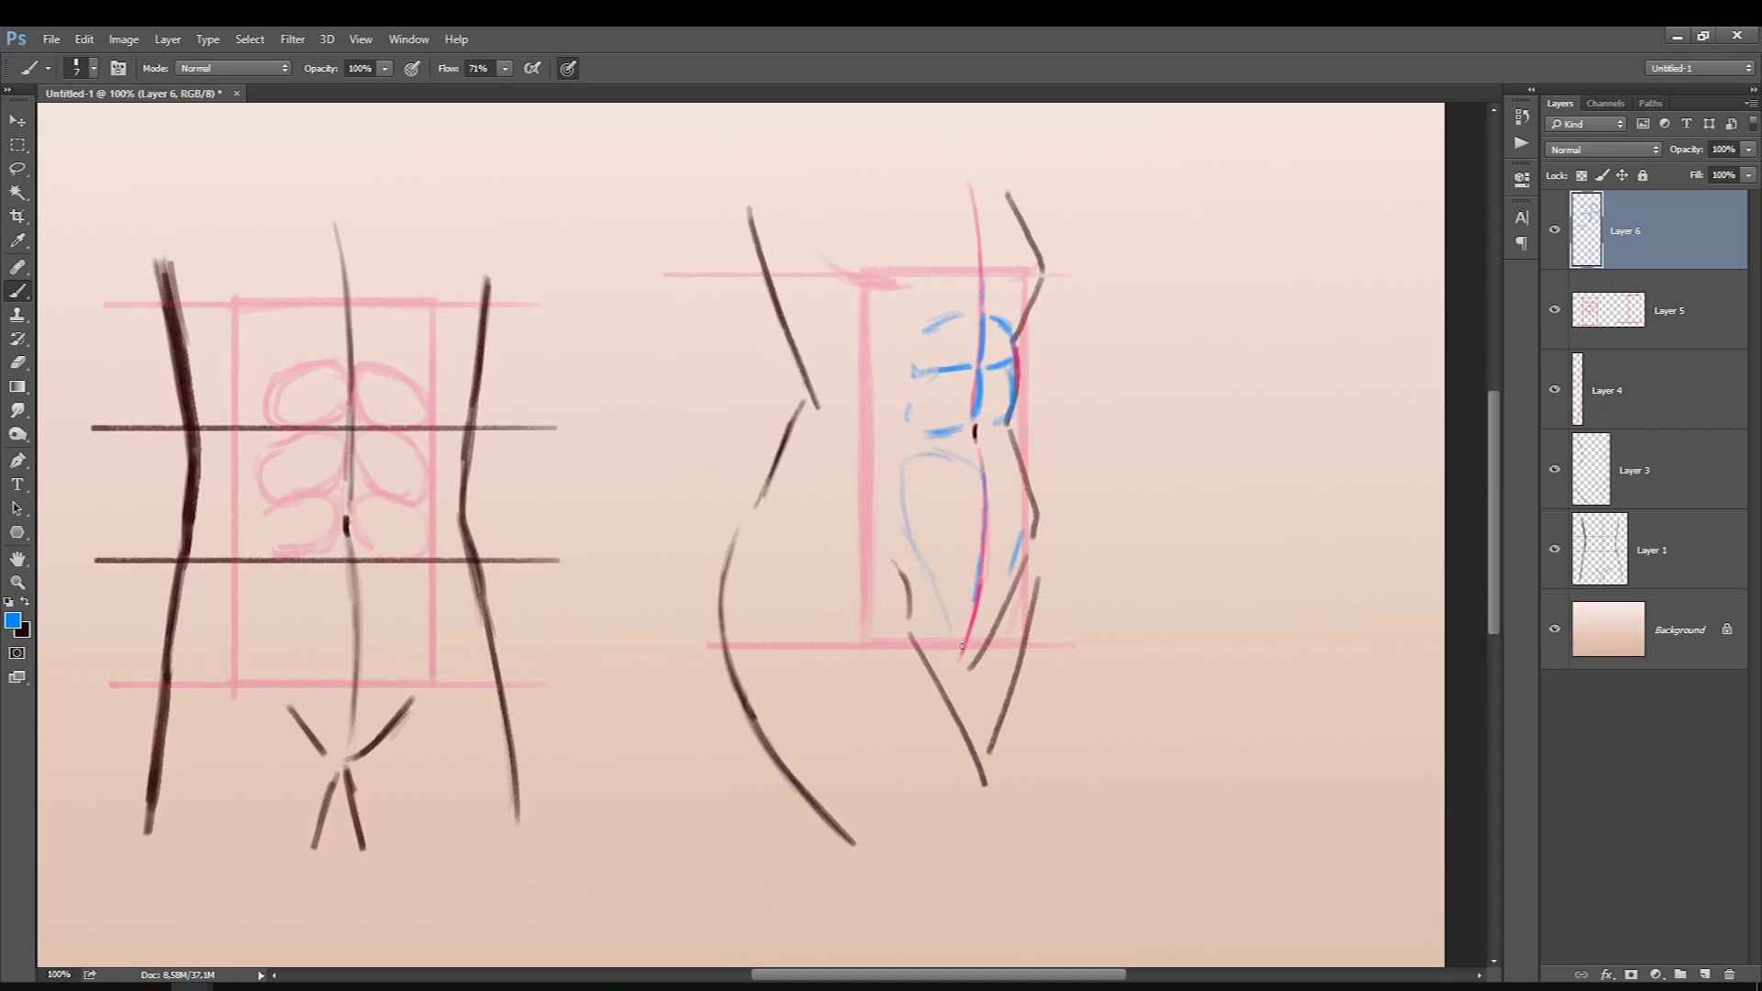
mouse_move(981, 462)
left_mouse_down()
mouse_move(1021, 482)
mouse_move(996, 599)
left_mouse_up()
mouse_move(985, 471)
left_mouse_down()
mouse_move(1020, 528)
mouse_move(985, 626)
left_mouse_up()
left_click_drag(905, 461, 949, 640)
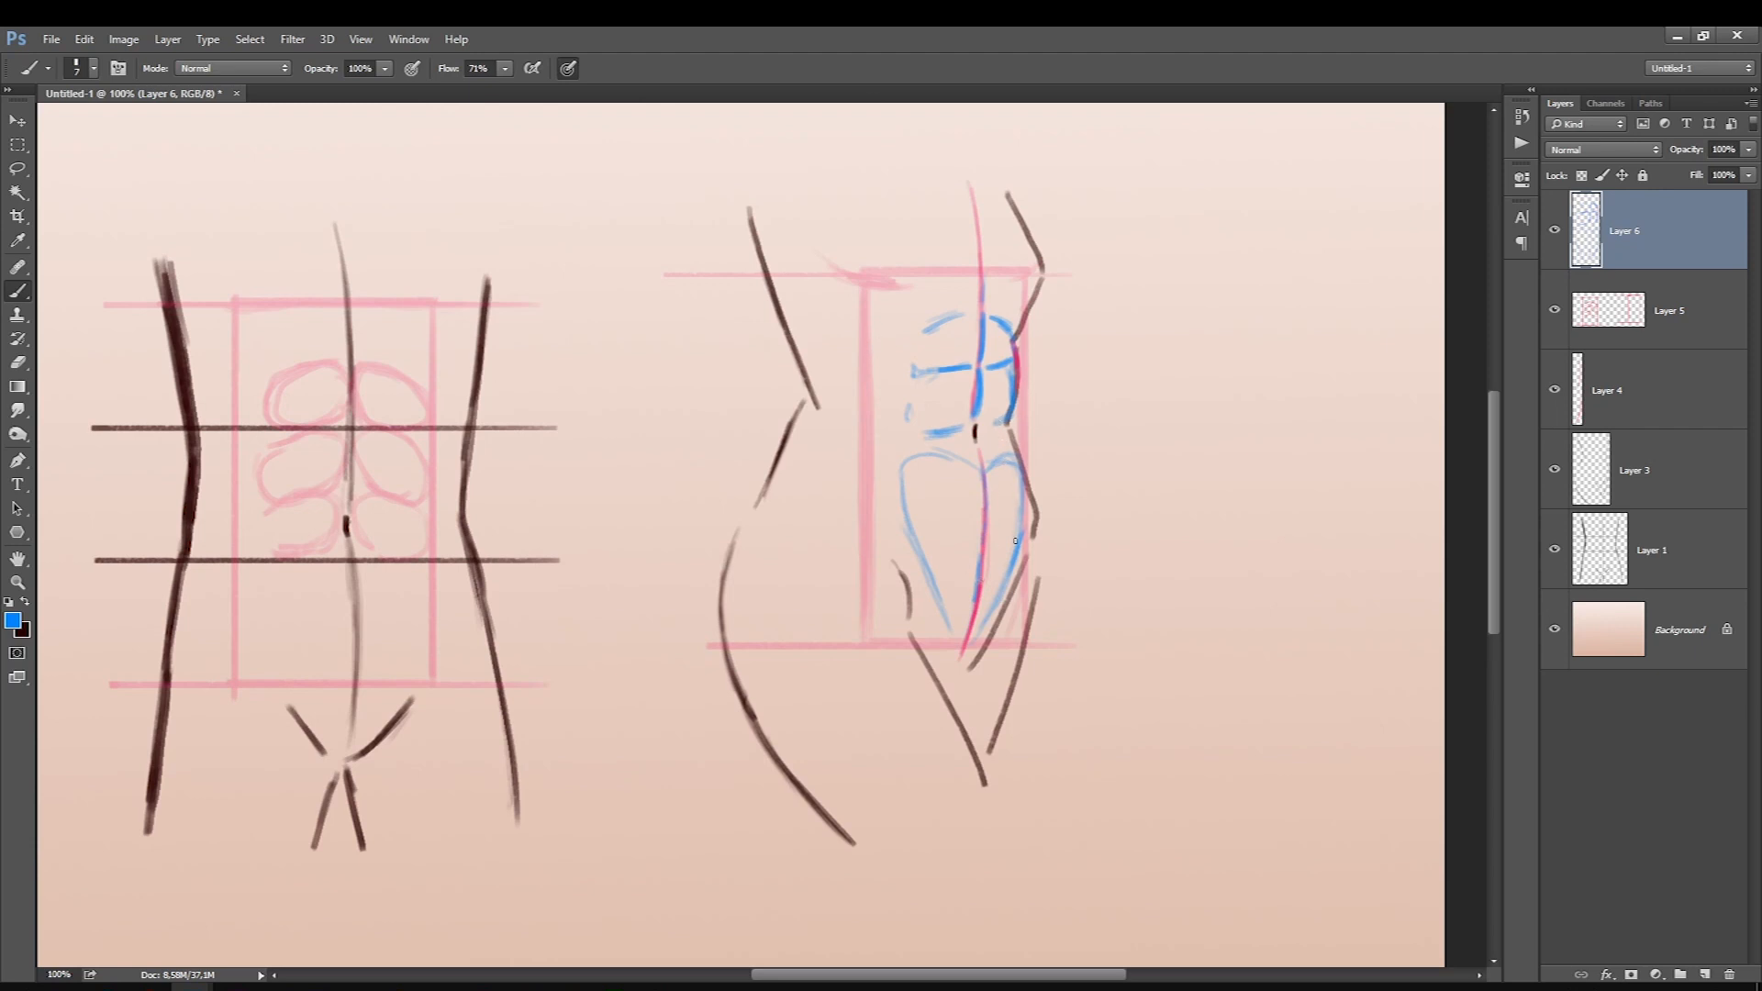
With the earlier sketches hidden, draw a side-view torso's arm lines and chest front in dark brown on a new layer.
left_click_drag(1075, 380, 1058, 640)
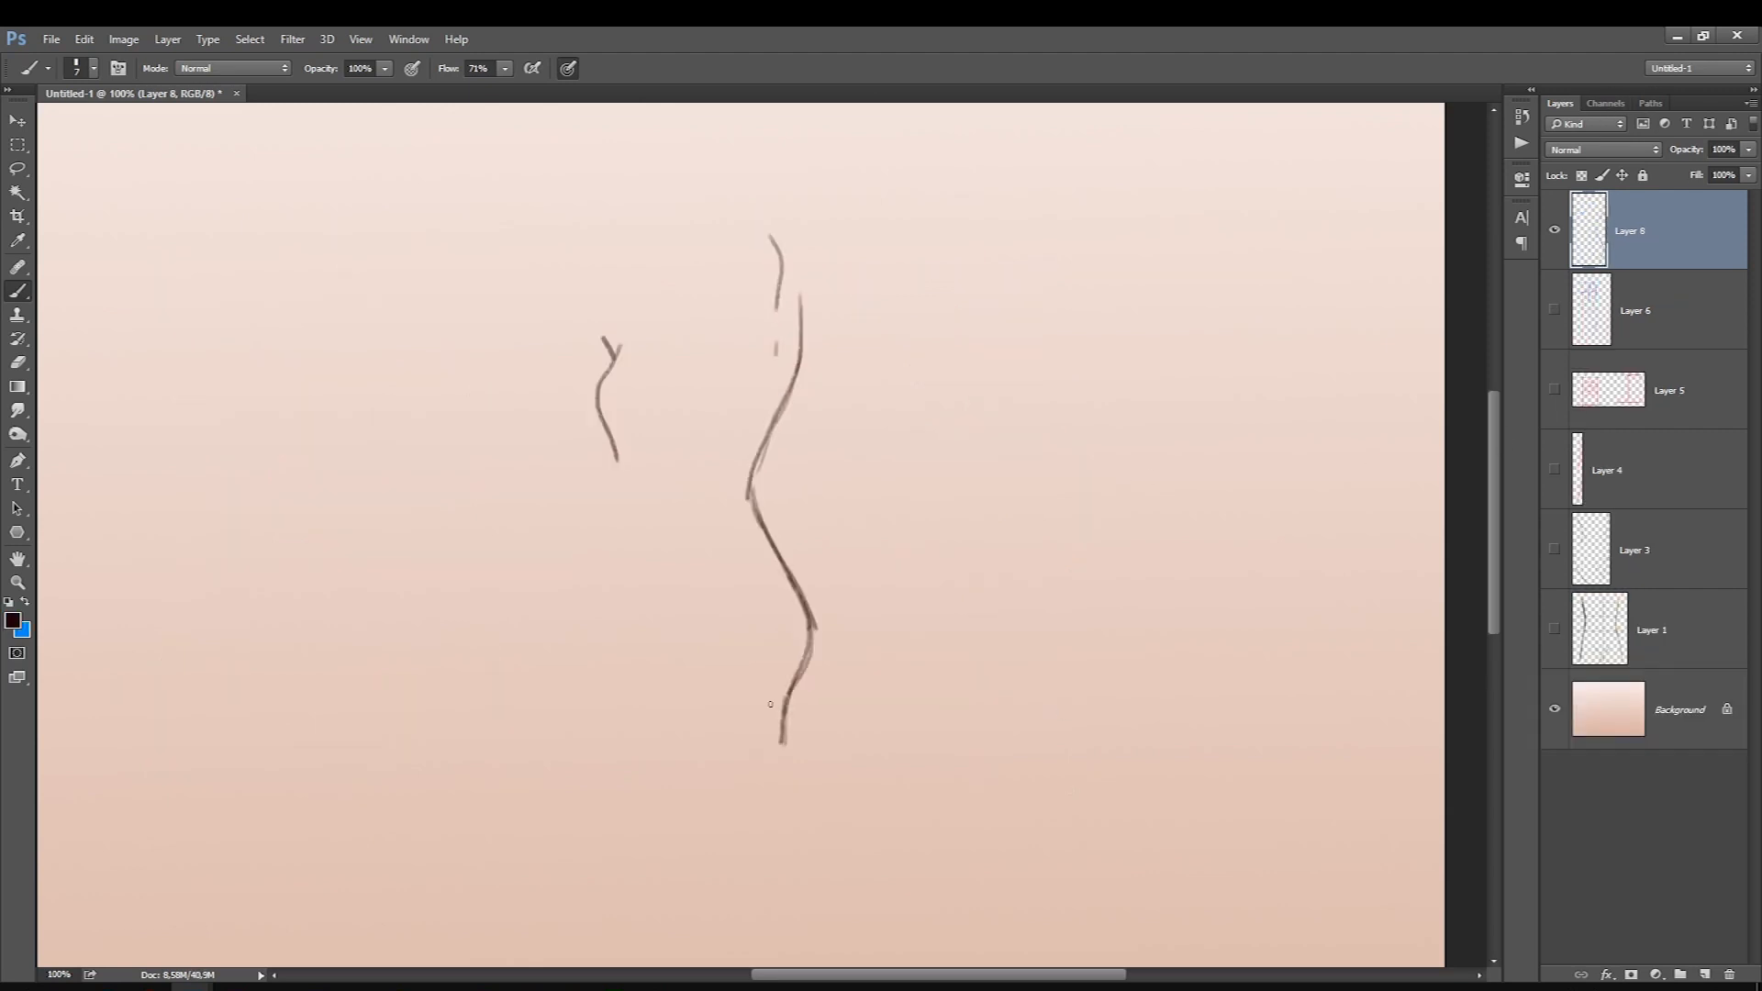
mouse_move(606, 372)
left_mouse_down()
mouse_move(624, 336)
mouse_move(596, 333)
left_mouse_up()
left_click_drag(742, 257, 736, 337)
mouse_move(649, 261)
left_mouse_down()
mouse_move(651, 299)
mouse_move(737, 336)
left_mouse_up()
left_click_drag(690, 216, 702, 212)
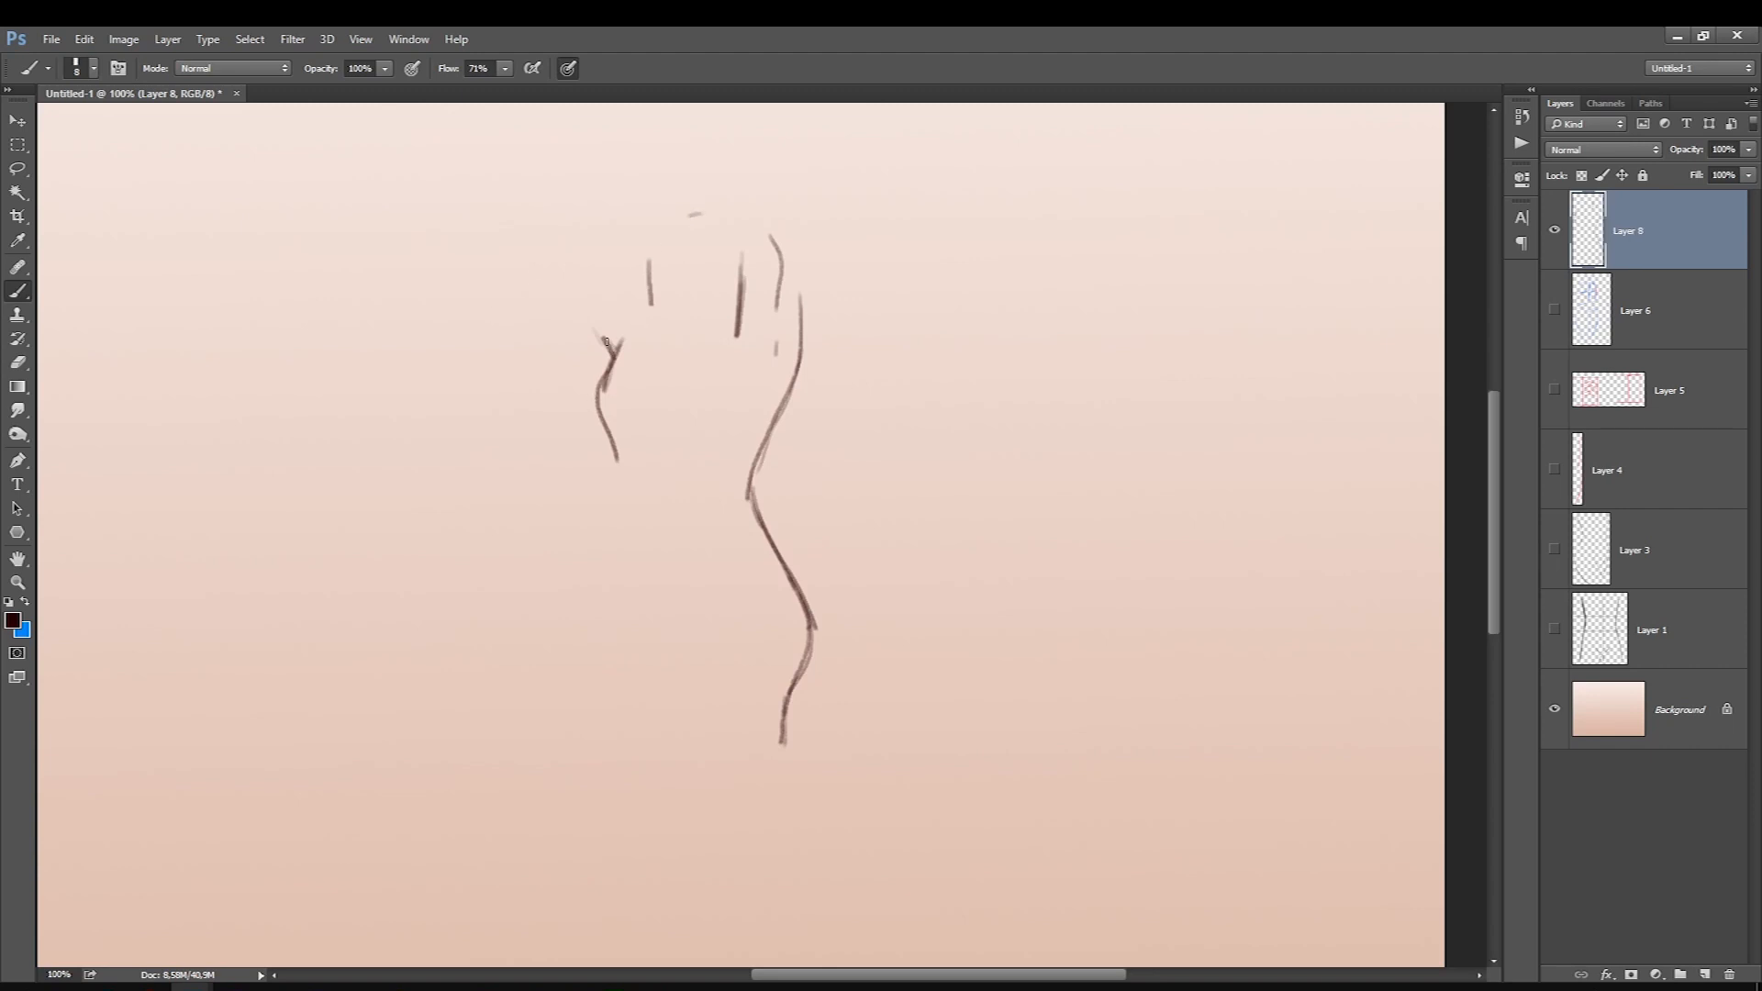
mouse_move(613, 353)
left_mouse_down()
mouse_move(599, 416)
mouse_move(597, 394)
mouse_move(603, 378)
mouse_move(619, 437)
mouse_move(590, 356)
mouse_move(622, 469)
left_mouse_up()
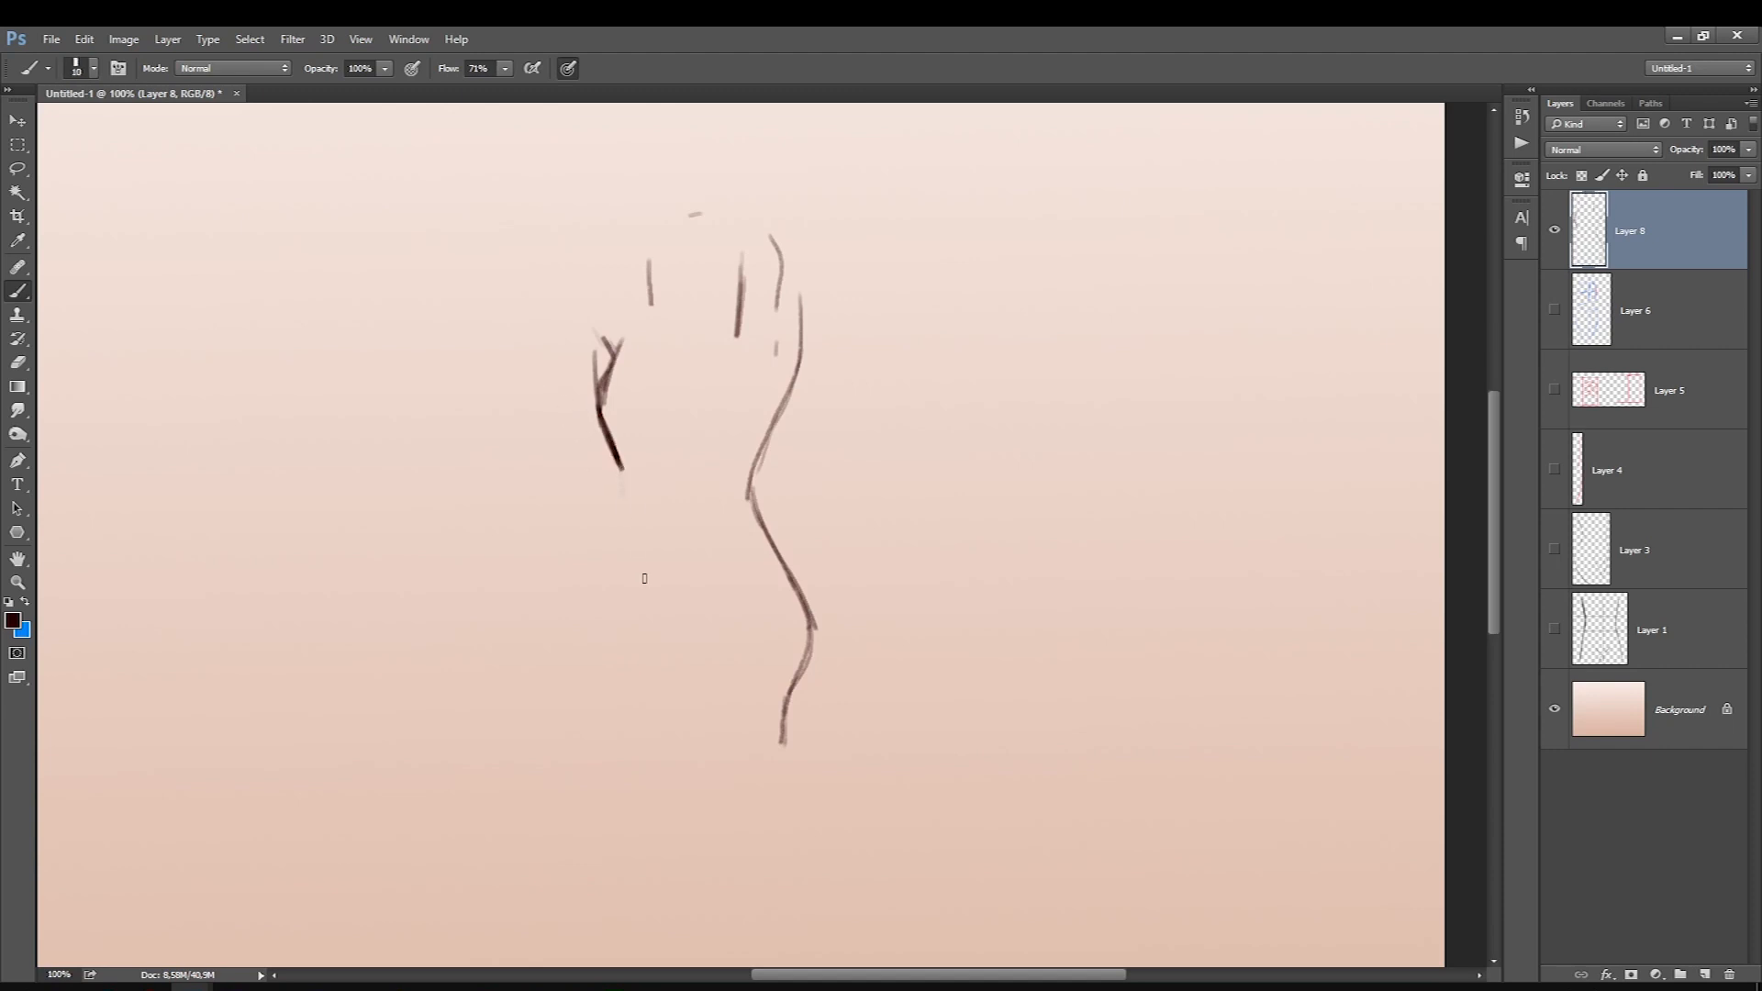
Darken the side-view torso's buttock contour, and add a front thigh line and a short curved hip-bone mark.
mouse_move(797, 589)
left_mouse_down()
mouse_move(811, 661)
mouse_move(789, 751)
left_mouse_up()
mouse_move(639, 690)
left_mouse_down()
mouse_move(647, 748)
mouse_move(640, 688)
left_mouse_up()
key("bracketleft")
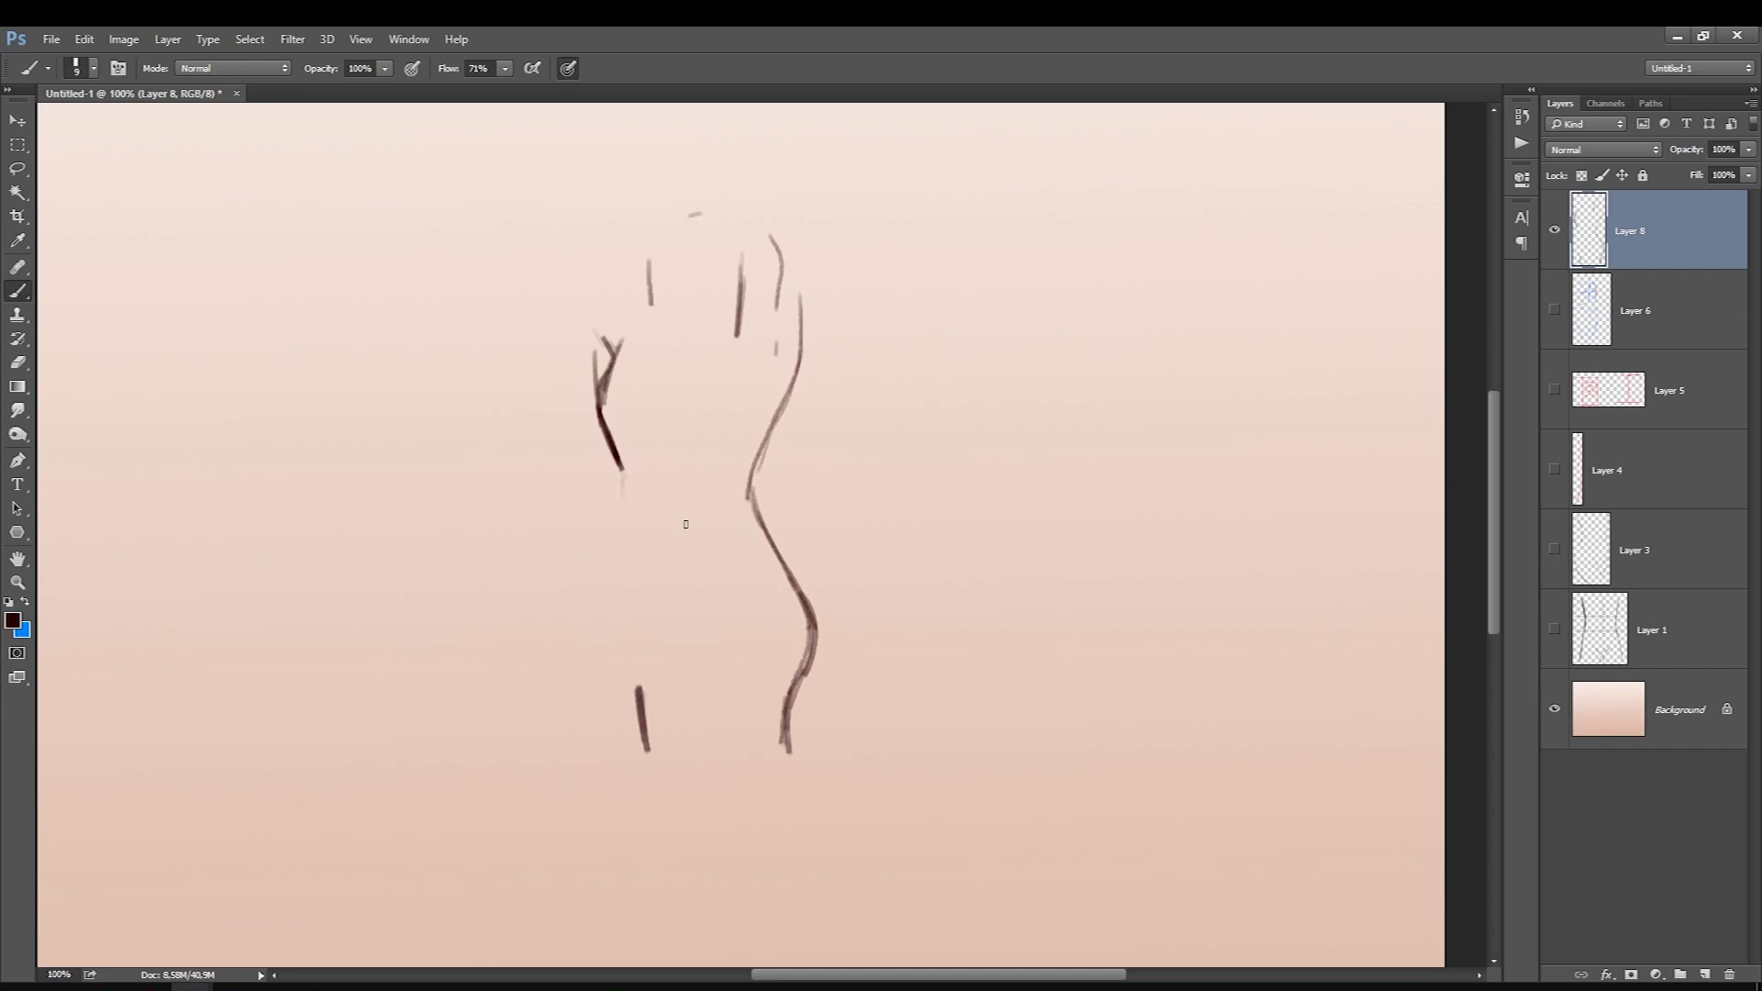
mouse_move(679, 564)
left_mouse_down()
mouse_move(703, 554)
mouse_move(663, 591)
mouse_move(692, 562)
left_mouse_up()
Sketch the lower edge of the rib cage and several light rib lines inside the side-view chest.
left_click_drag(715, 494, 746, 467)
mouse_move(743, 467)
left_mouse_down()
mouse_move(709, 497)
mouse_move(639, 474)
mouse_move(692, 498)
left_mouse_up()
mouse_move(720, 490)
left_mouse_down()
mouse_move(745, 458)
mouse_move(630, 436)
mouse_move(701, 473)
mouse_move(690, 434)
left_mouse_up()
mouse_move(618, 415)
left_mouse_down()
mouse_move(691, 419)
mouse_move(687, 402)
left_mouse_up()
left_click_drag(617, 387, 694, 389)
left_click_drag(679, 465, 615, 423)
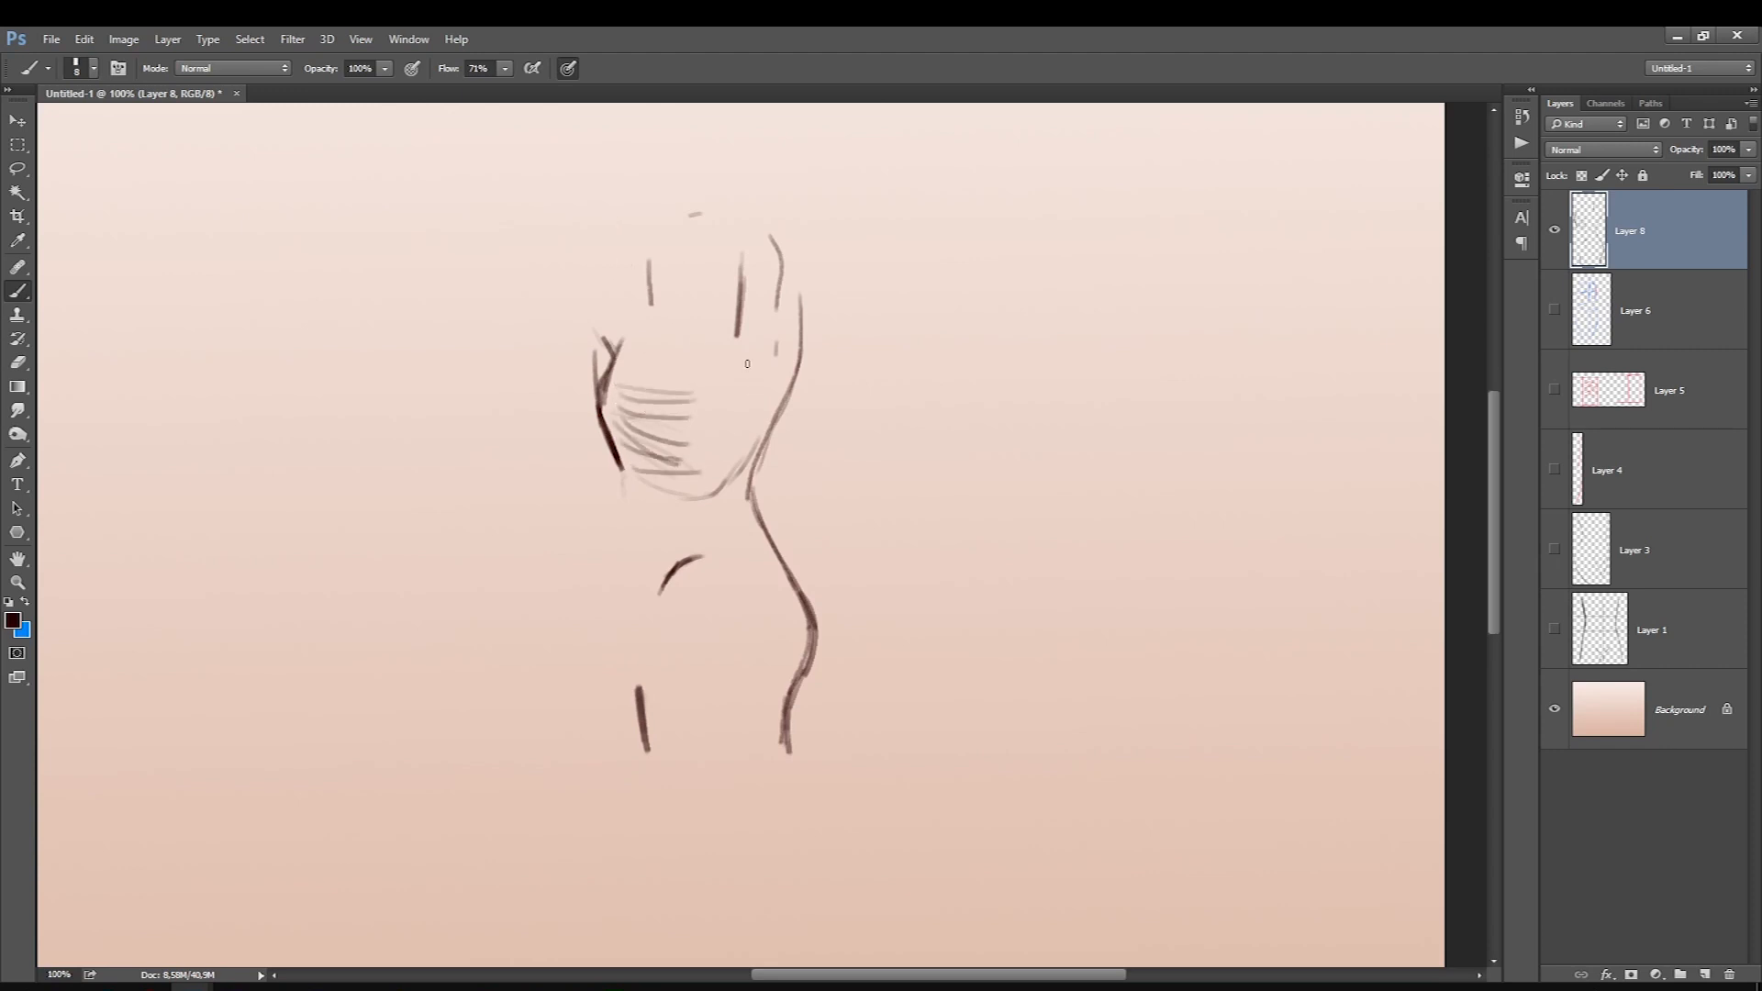
Darken the upper back contour and sketch a line down the abdomen's front, undoing the heavy abdomen strokes.
left_click_drag(780, 287, 777, 353)
left_click_drag(767, 230, 776, 336)
mouse_move(628, 506)
left_mouse_down()
mouse_move(633, 549)
mouse_move(625, 504)
mouse_move(639, 627)
left_mouse_up()
left_click_drag(624, 482, 638, 652)
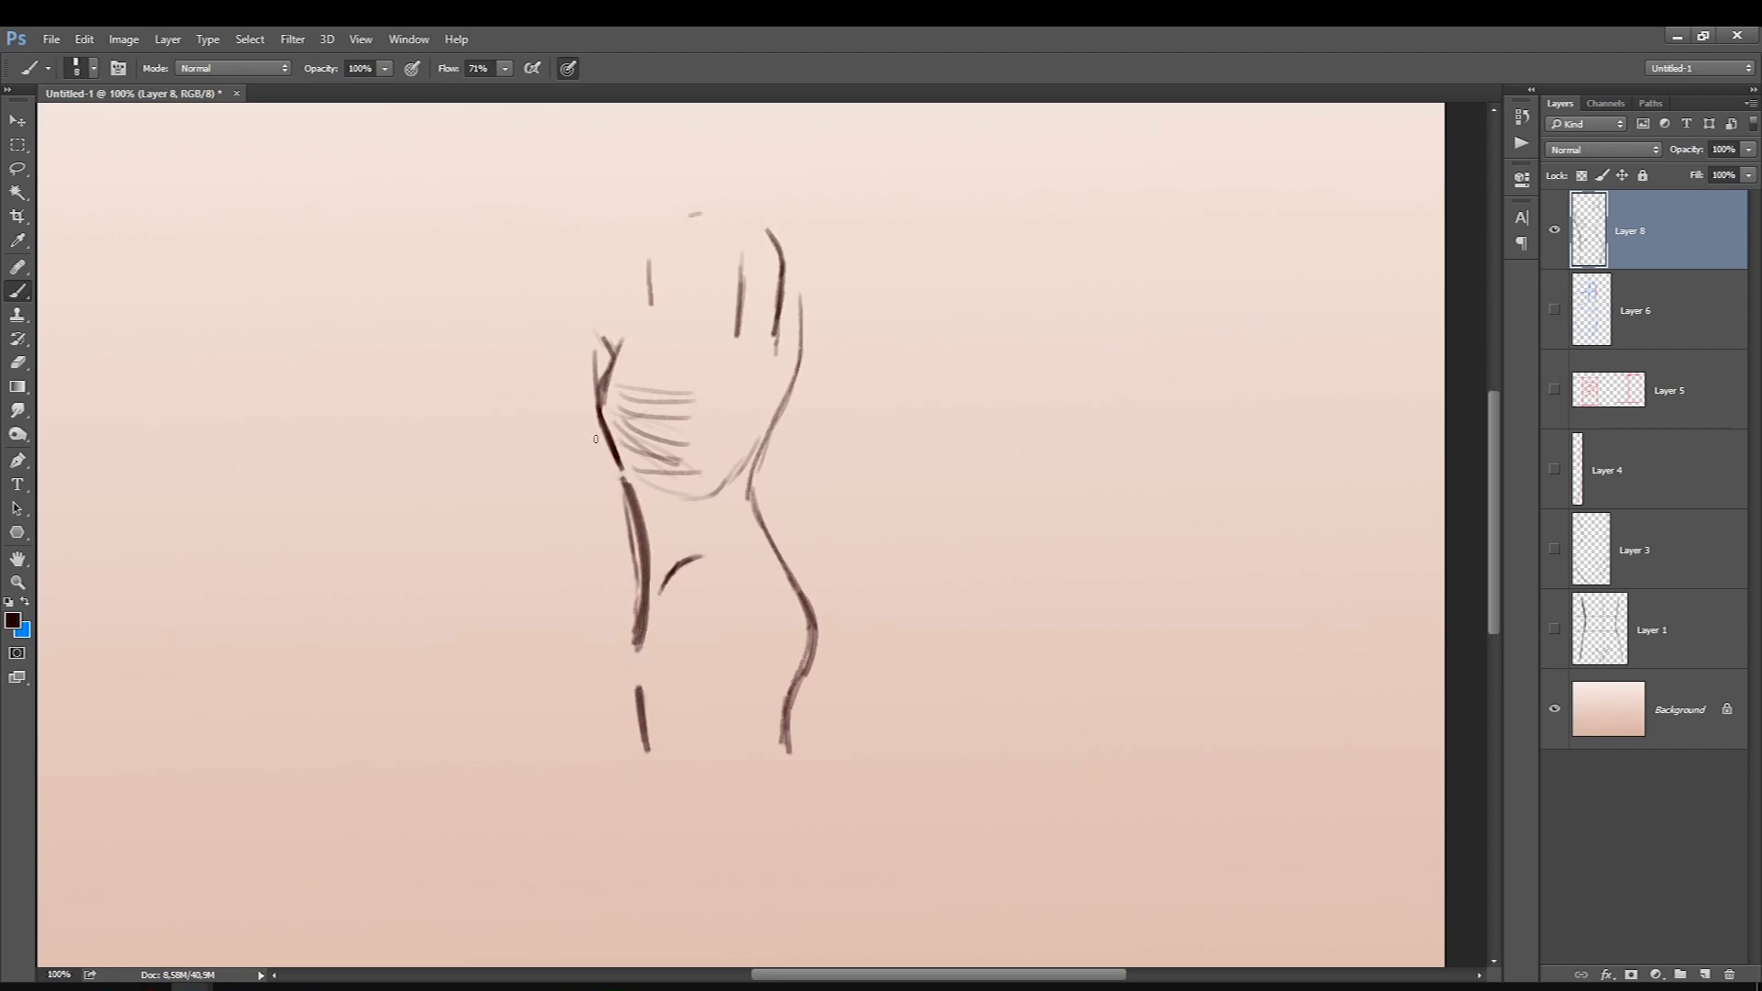
key("ctrl+alt+z")
key("ctrl+alt+z")
key("ctrl+alt+z")
key("ctrl+alt+z")
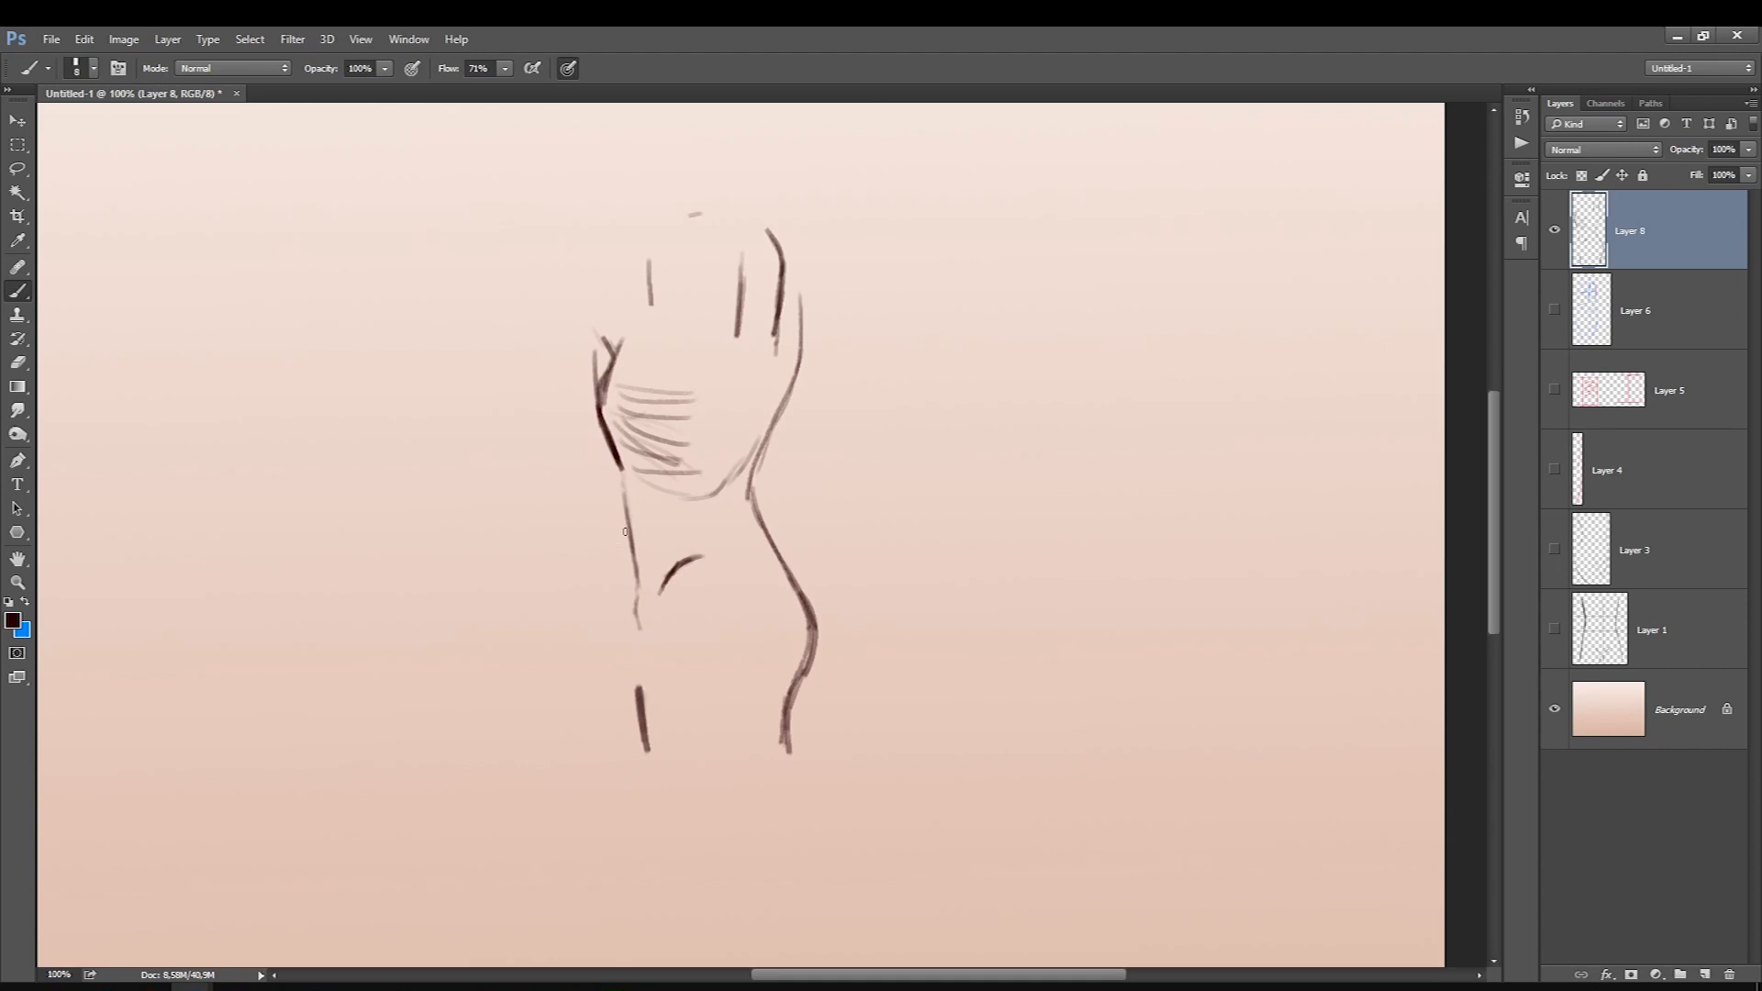
Draw a darker, more forward front contour for the abdomen and a light curve crossing the hip-bone mark.
mouse_move(616, 475)
left_mouse_down()
mouse_move(617, 536)
mouse_move(617, 474)
mouse_move(613, 594)
left_mouse_up()
mouse_move(617, 468)
left_mouse_down()
mouse_move(621, 598)
mouse_move(617, 564)
left_mouse_up()
key("bracketleft")
left_click_drag(617, 574, 621, 596)
left_click_drag(679, 519, 691, 599)
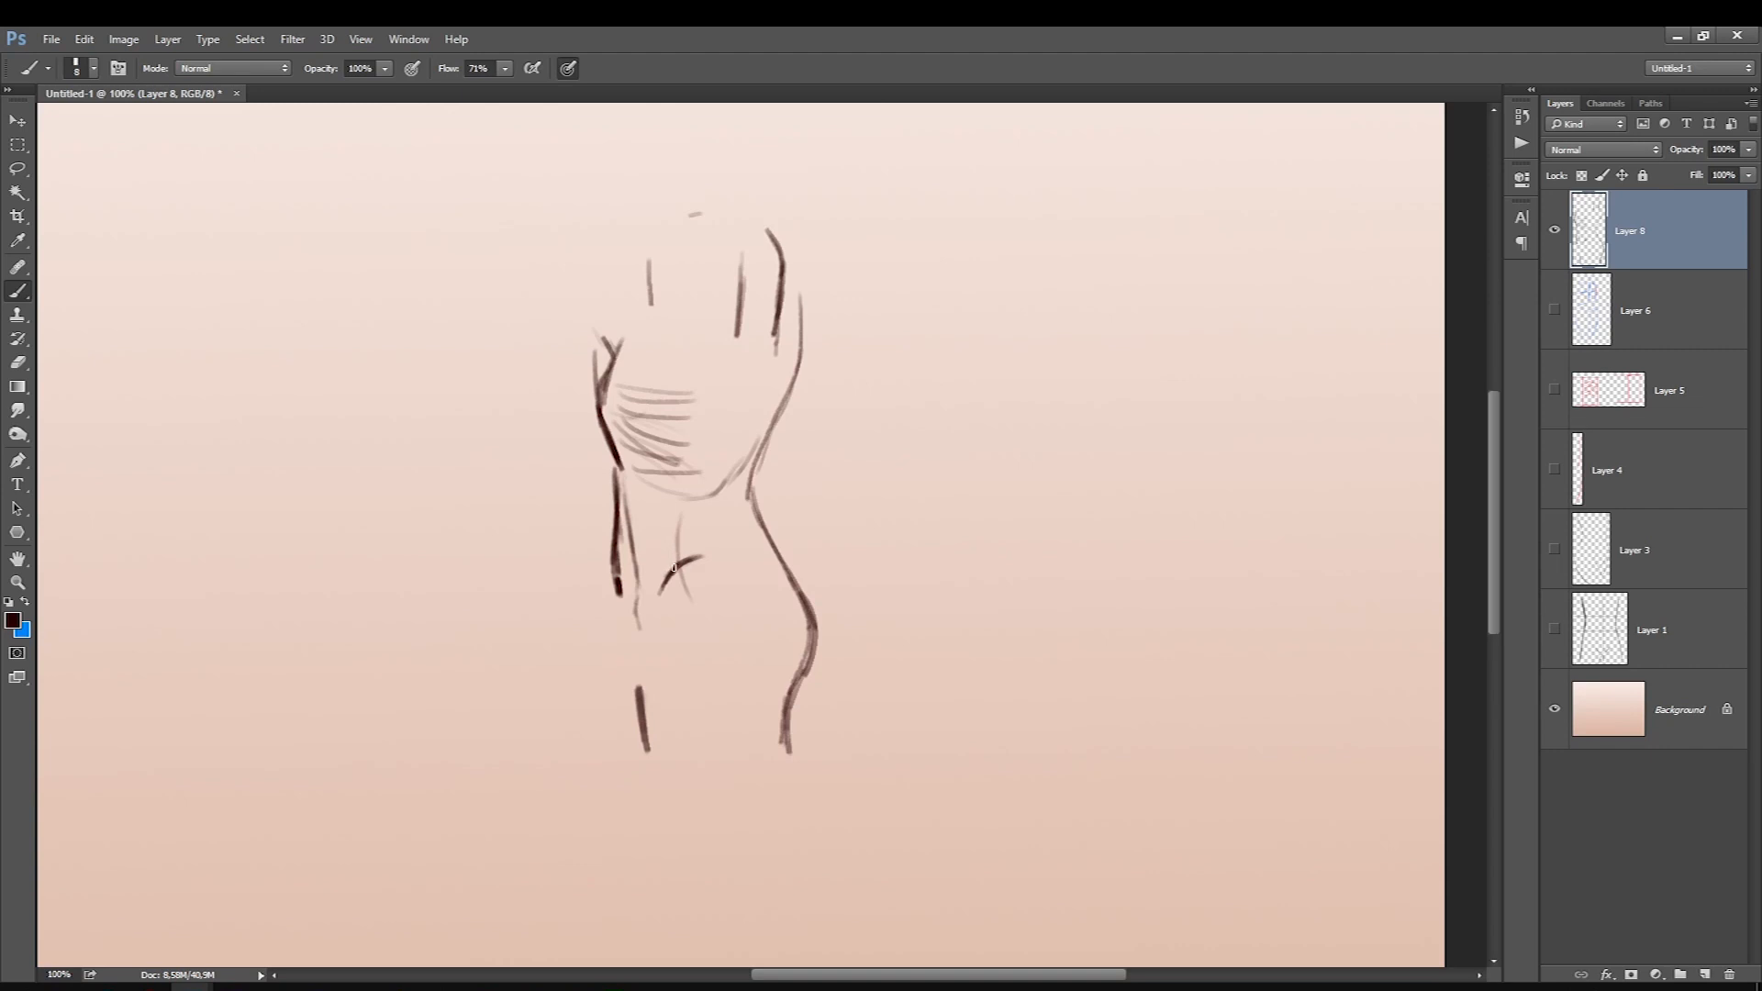
left_click_drag(973, 440, 989, 556)
left_click_drag(921, 448, 896, 560)
key("ctrl+alt+z")
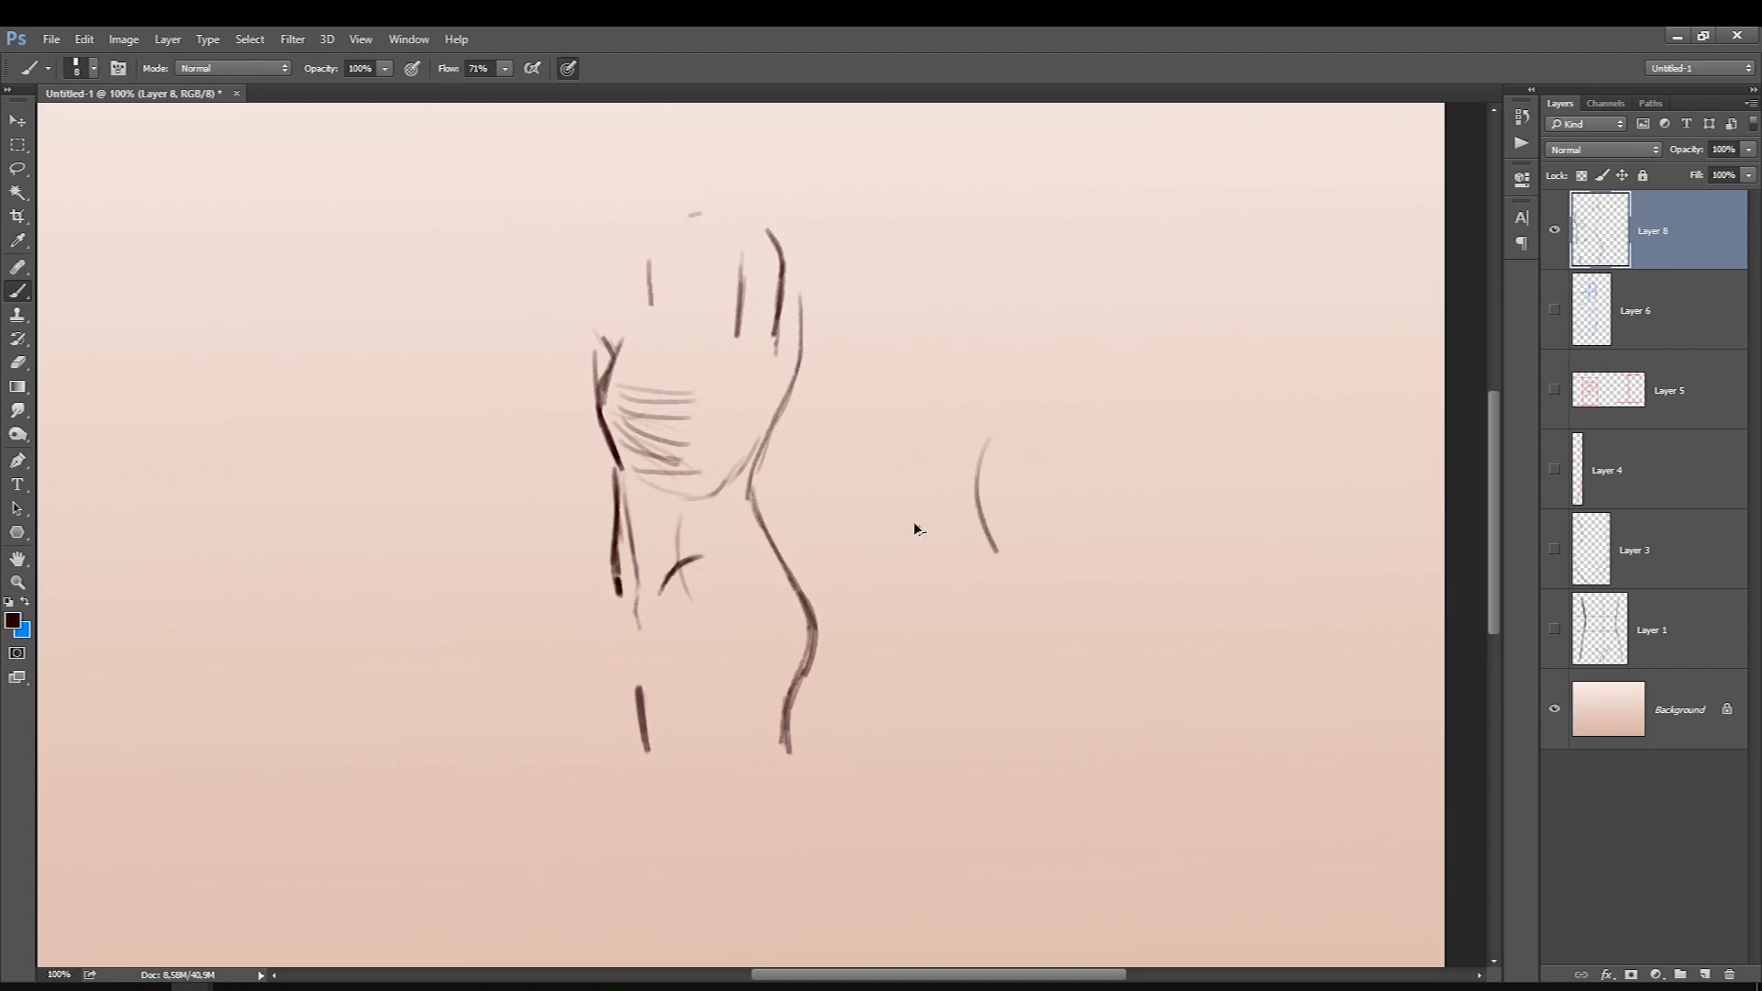
key("ctrl+alt+z")
Draw the lower belly contour curving down into the front of the thigh with a larger brush.
key("bracketright")
left_click_drag(617, 598, 644, 735)
left_click_drag(647, 665, 652, 776)
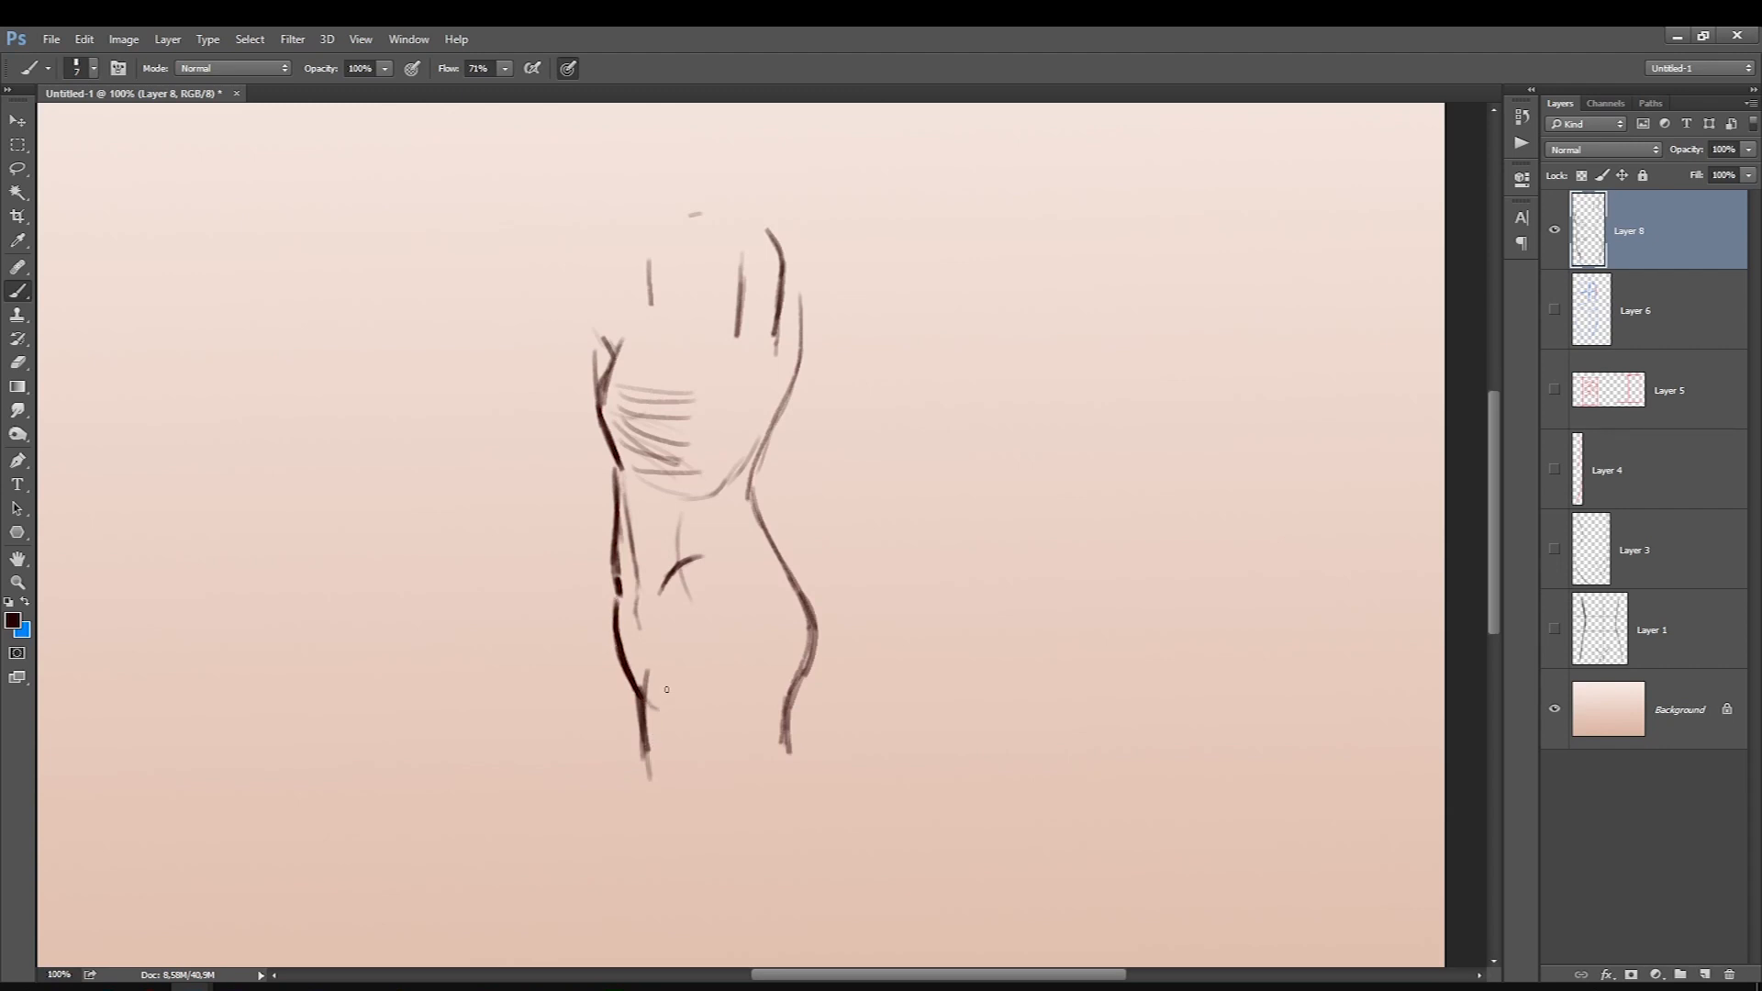
Swap to blue, draw a rounded pelvis base between lower belly and buttocks, and accent the abdomen's front contour.
left_click(26, 602)
mouse_move(790, 693)
left_mouse_down()
mouse_move(754, 715)
mouse_move(657, 706)
mouse_move(760, 709)
mouse_move(693, 733)
left_mouse_up()
mouse_move(613, 644)
left_mouse_down()
mouse_move(683, 721)
mouse_move(727, 728)
left_mouse_up()
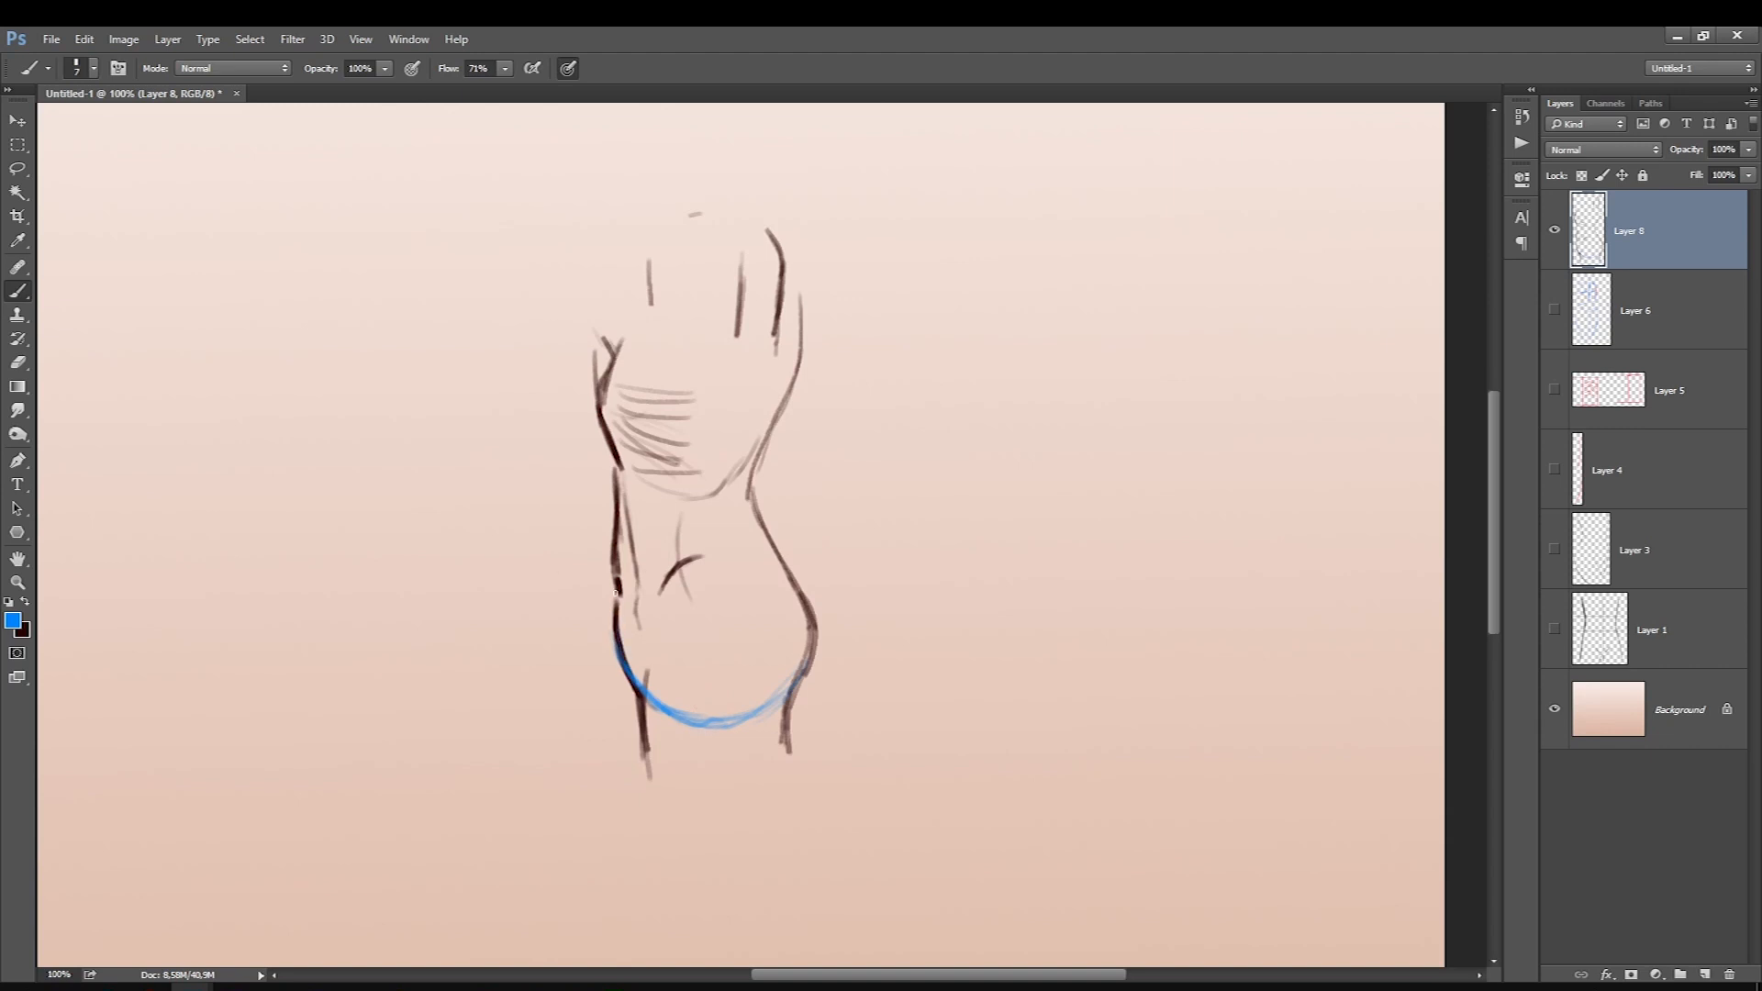
left_click_drag(615, 468, 617, 526)
On a new layer with the side-view sketch hidden, draw a simplified bean-shaped torso outline with neck lines in blue.
left_click(1704, 975)
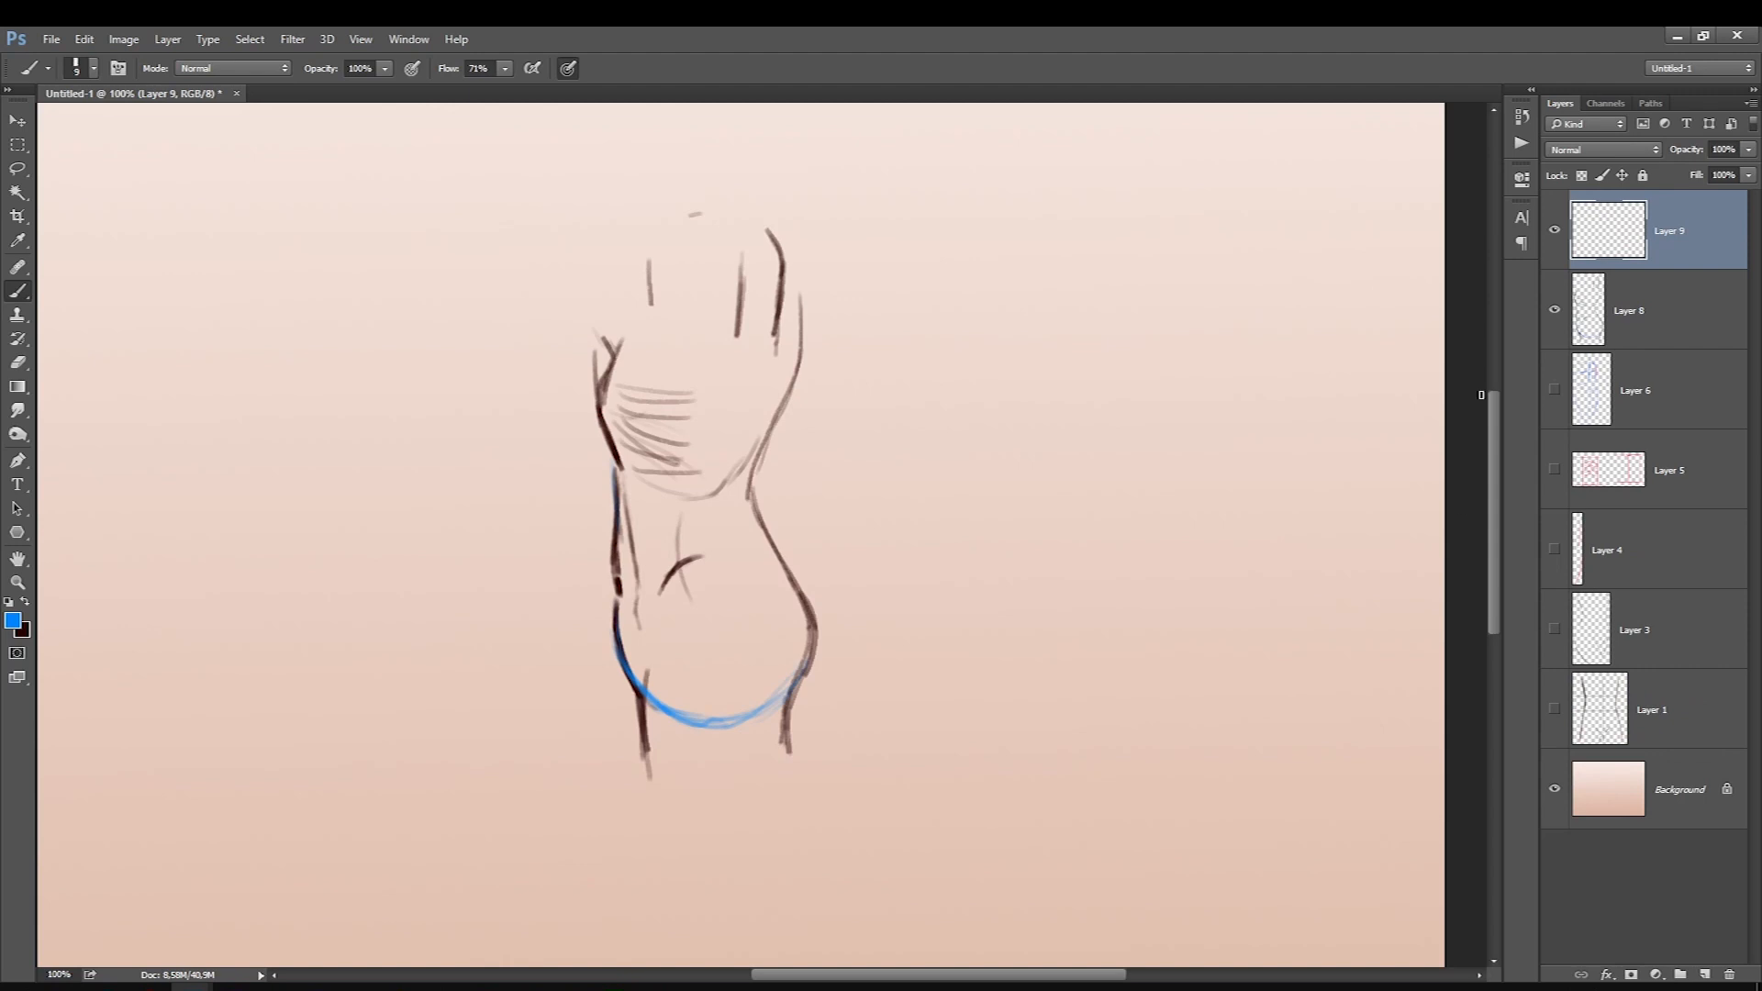
left_click(1555, 312)
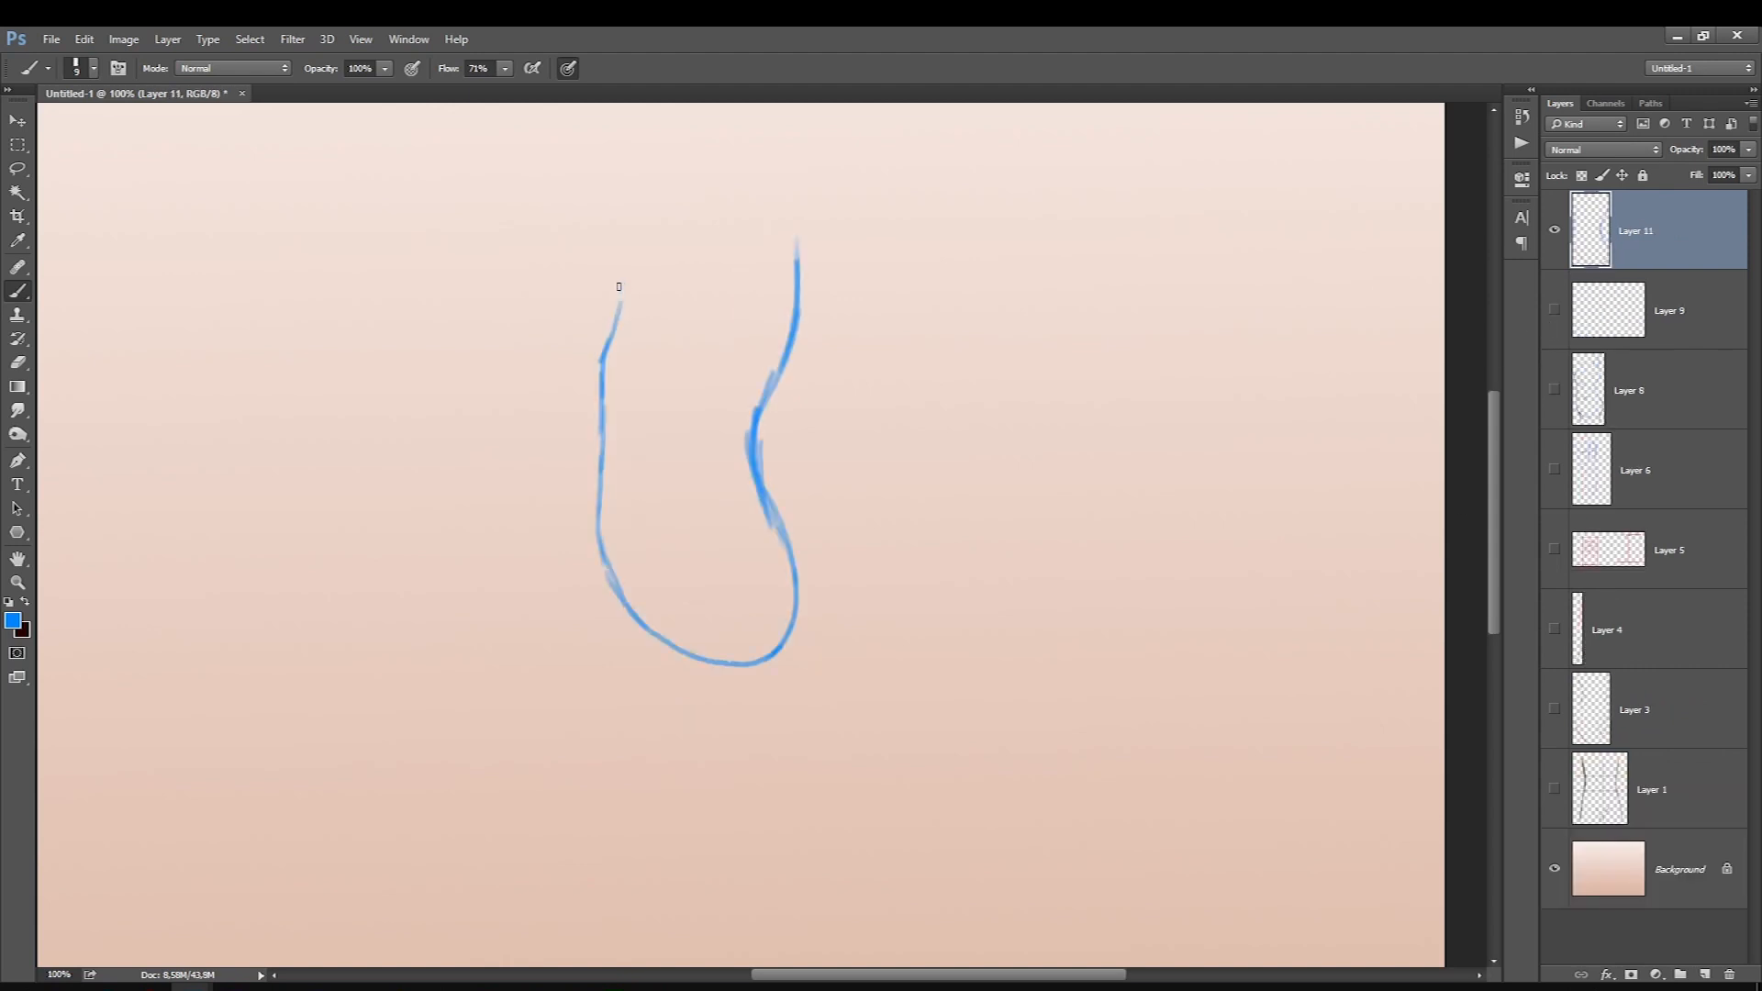
mouse_move(619, 301)
left_mouse_down()
mouse_move(603, 538)
mouse_move(644, 624)
mouse_move(728, 666)
mouse_move(796, 608)
mouse_move(758, 468)
mouse_move(798, 246)
mouse_move(776, 207)
left_mouse_up()
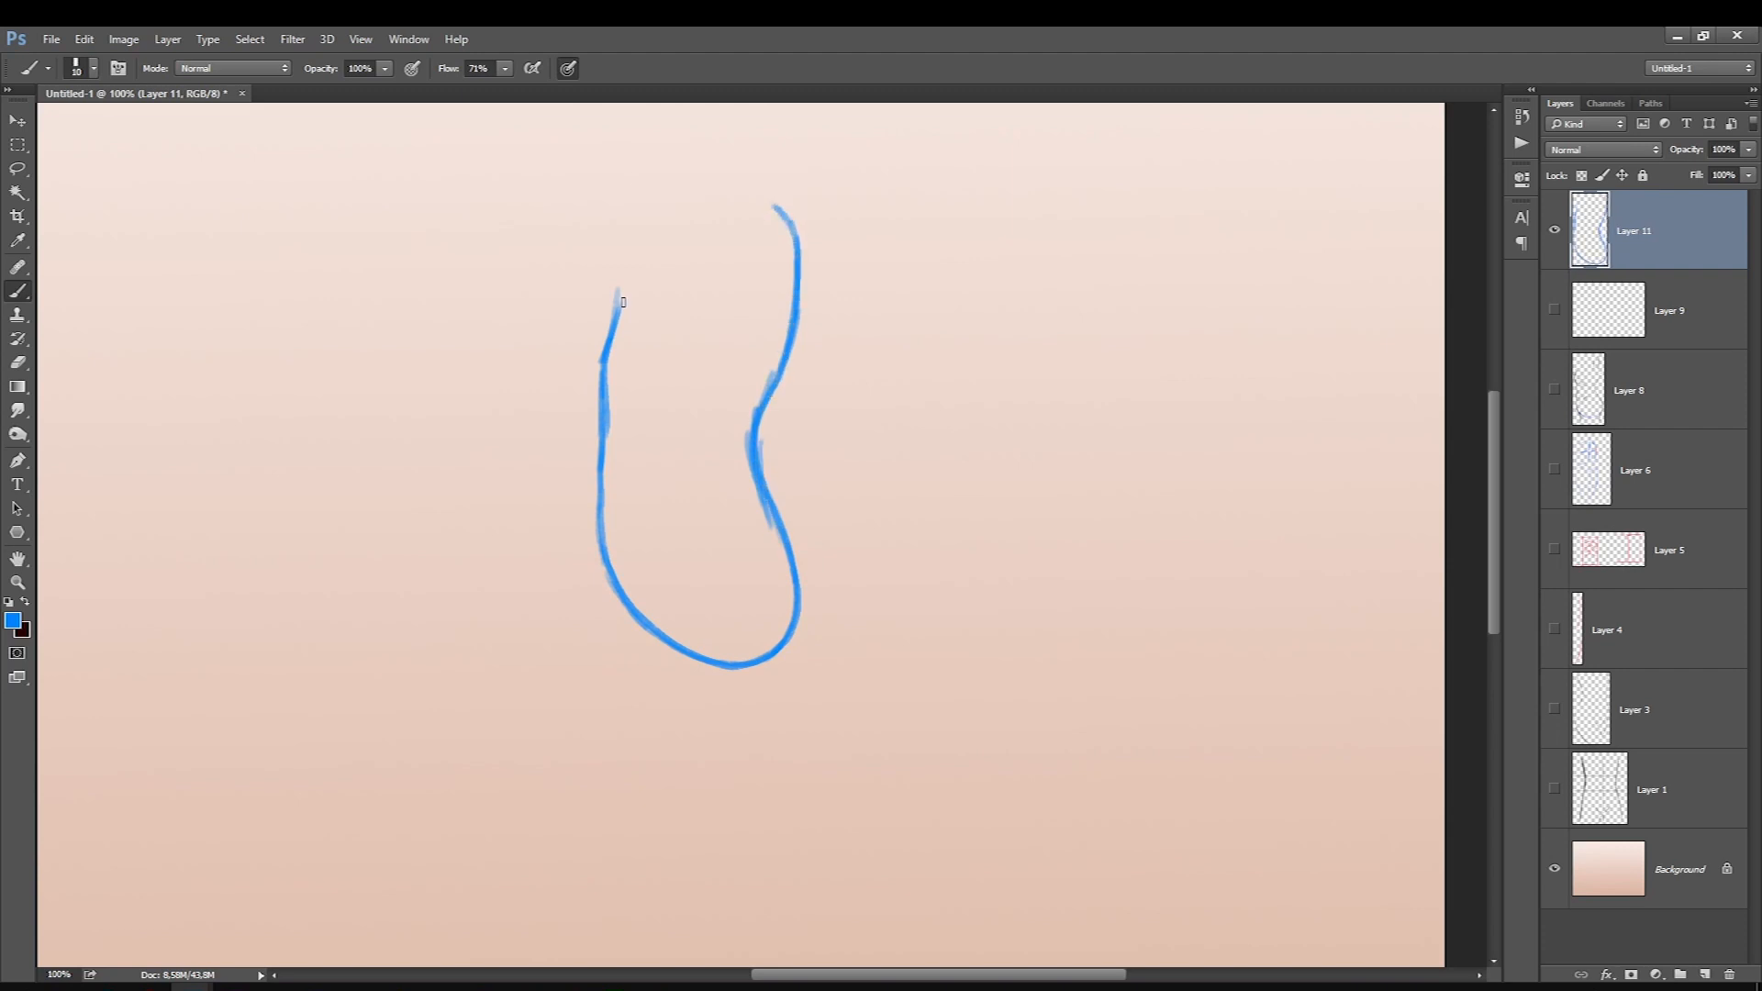
mouse_move(626, 265)
left_mouse_down()
mouse_move(610, 328)
mouse_move(693, 168)
mouse_move(764, 178)
mouse_move(737, 465)
mouse_move(780, 622)
left_mouse_up()
Build up a thick curved spine along the back of the bean-shaped torso with a larger brush.
key("bracketright")
left_click_drag(773, 218, 757, 536)
mouse_move(766, 317)
left_mouse_down()
mouse_move(760, 504)
mouse_move(785, 600)
mouse_move(767, 290)
left_mouse_up()
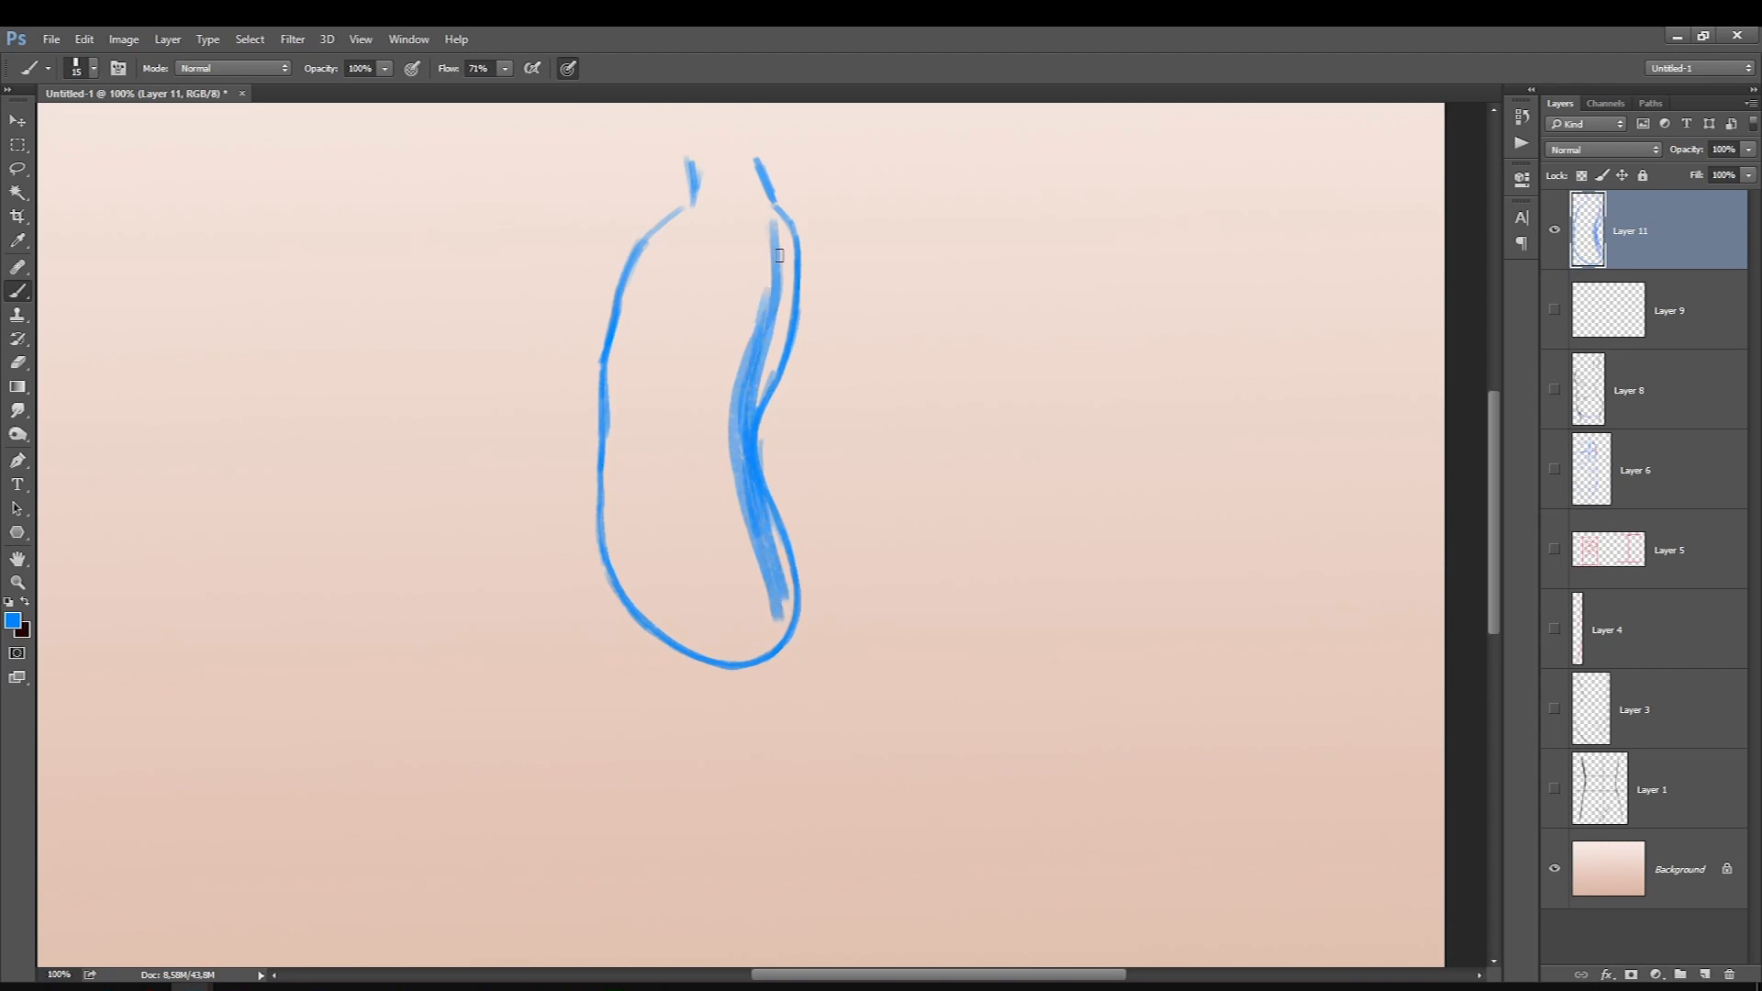
mouse_move(742, 456)
left_mouse_down()
mouse_move(766, 631)
mouse_move(753, 541)
left_mouse_up()
mouse_move(756, 330)
left_mouse_down()
mouse_move(738, 424)
mouse_move(762, 636)
left_mouse_up()
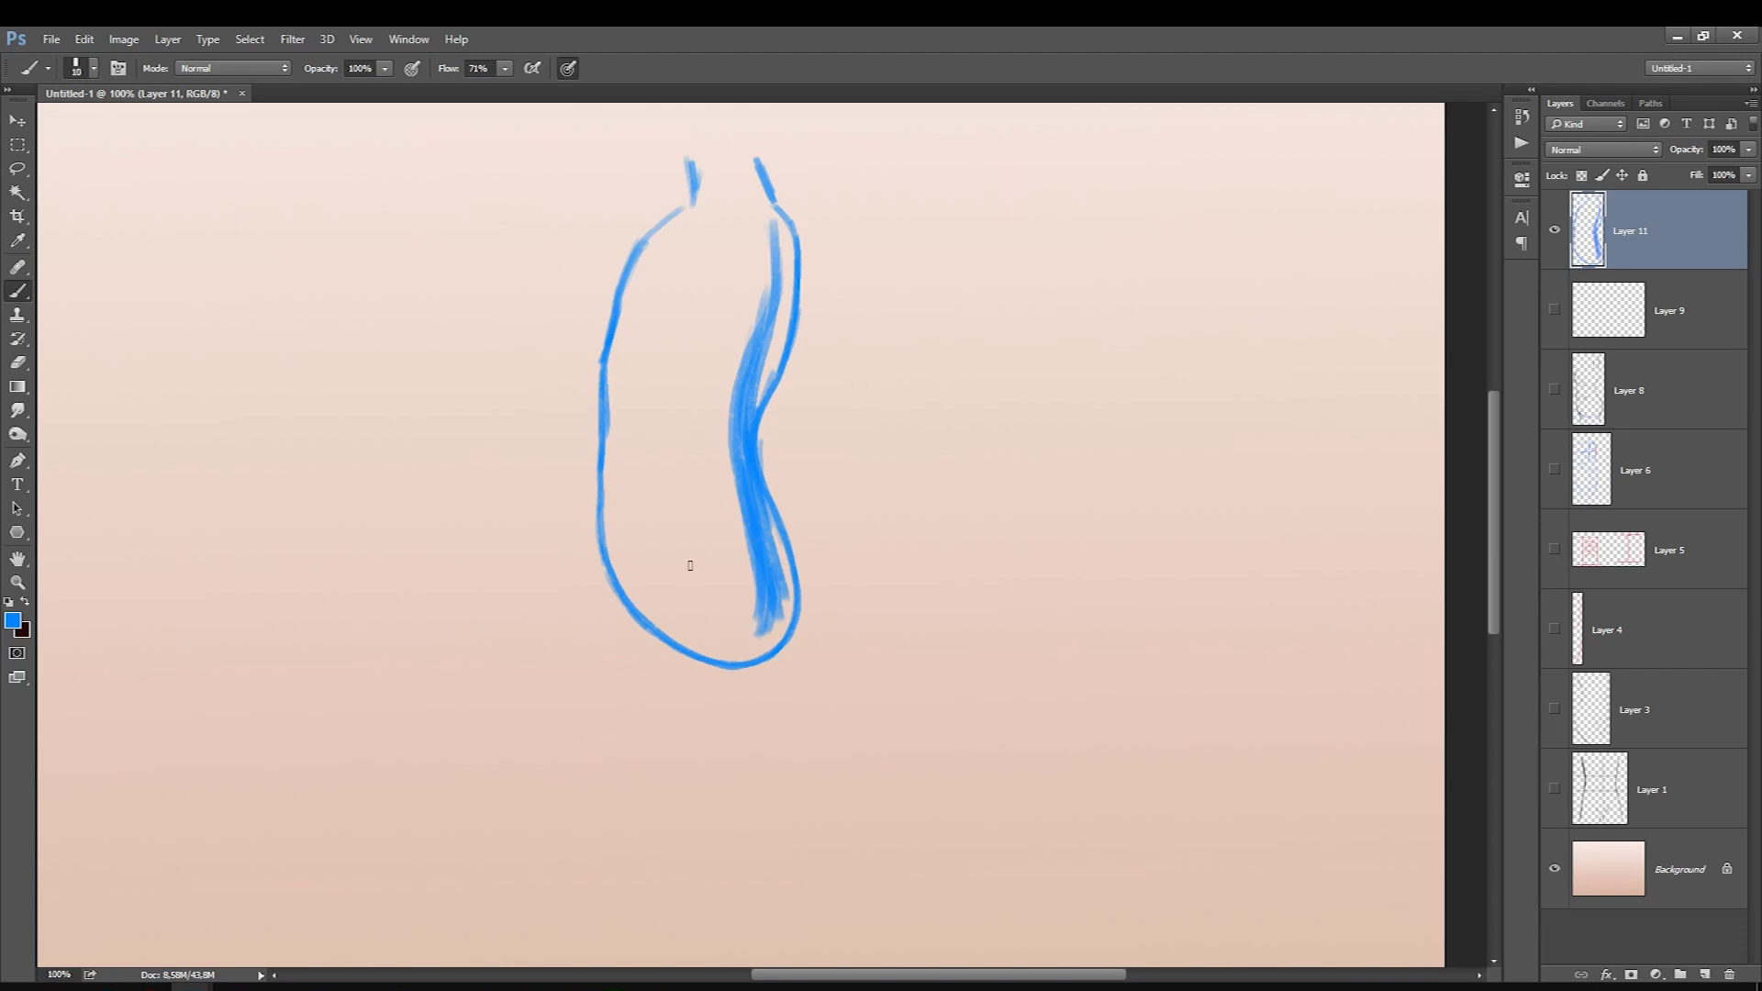
Add thigh lines and faint hip lines to the bean-shaped torso, and delete that sketch.
mouse_move(737, 533)
left_mouse_down()
mouse_move(663, 584)
mouse_move(659, 711)
left_mouse_up()
left_click_drag(648, 644, 660, 728)
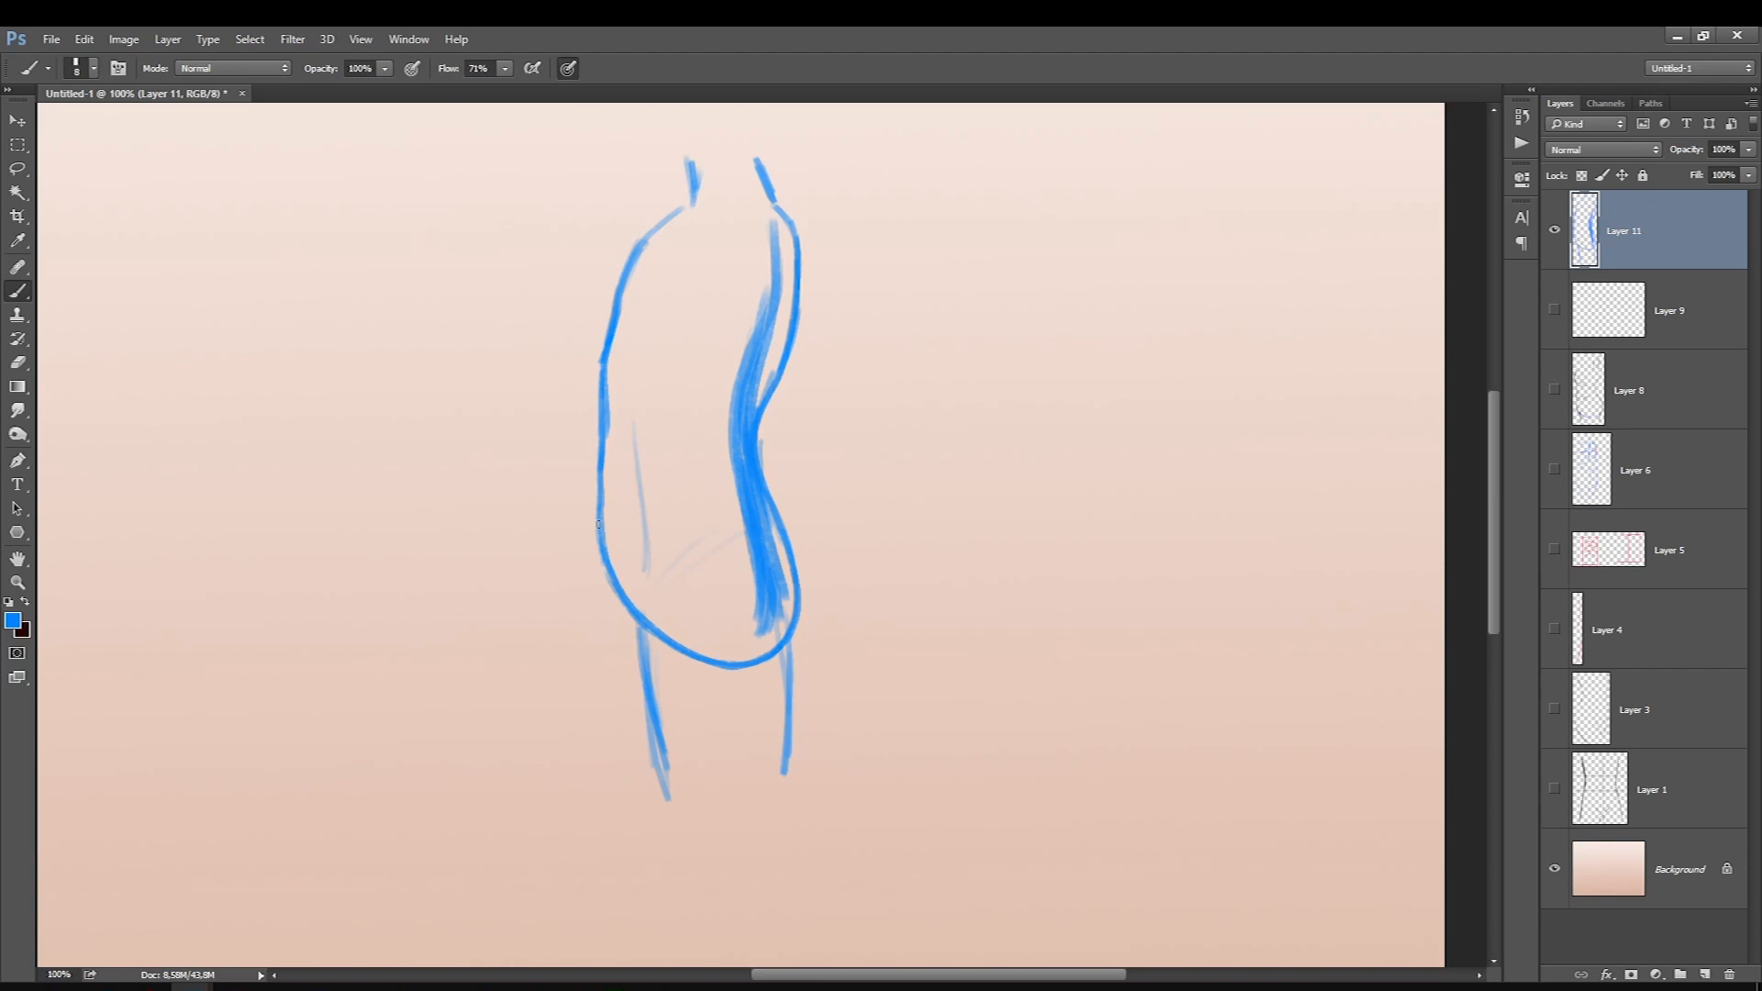
key("Delete")
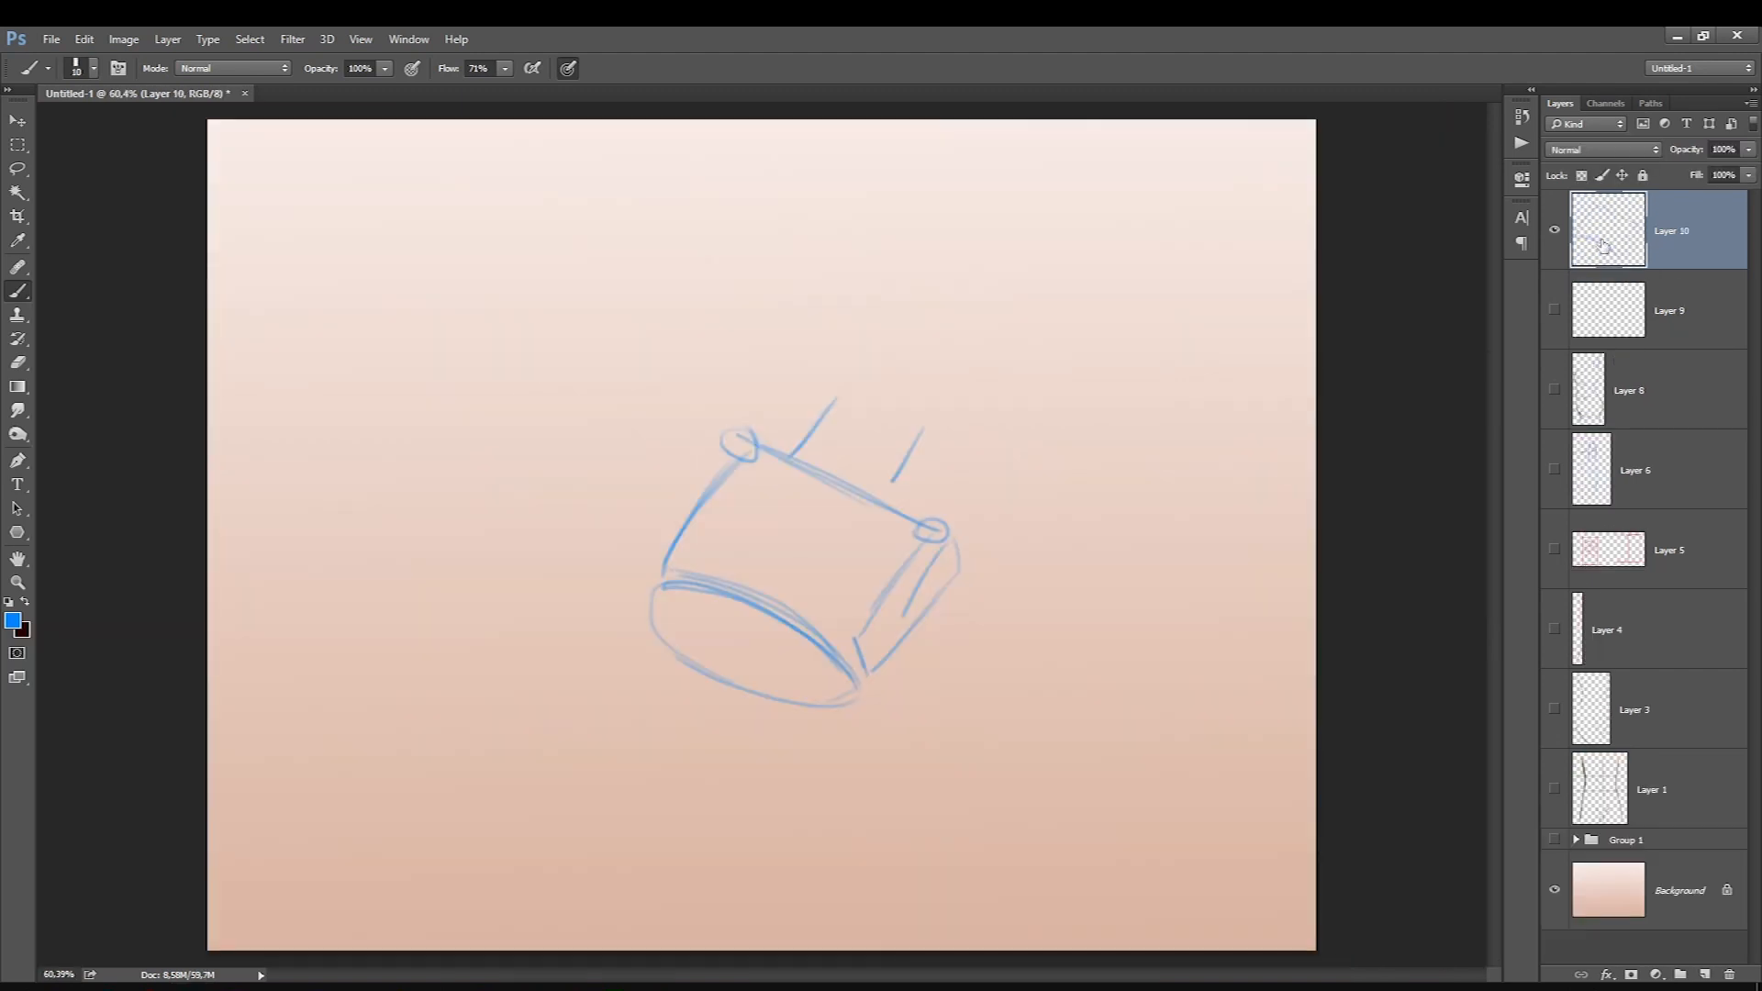
Strengthen the tilted rib-cage block's shoulder joints, neck line, sides and curved lower edge in blue.
mouse_move(921, 432)
left_mouse_down()
mouse_move(887, 497)
mouse_move(949, 539)
mouse_move(733, 433)
left_mouse_up()
mouse_move(946, 527)
left_mouse_down()
mouse_move(960, 575)
mouse_move(880, 663)
left_mouse_up()
mouse_move(929, 541)
left_mouse_down()
mouse_move(860, 597)
mouse_move(881, 587)
mouse_move(853, 628)
mouse_move(917, 553)
mouse_move(866, 660)
mouse_move(897, 648)
mouse_move(847, 693)
mouse_move(757, 587)
mouse_move(839, 696)
mouse_move(766, 698)
mouse_move(659, 634)
mouse_move(645, 608)
mouse_move(713, 585)
mouse_move(847, 687)
mouse_move(662, 581)
left_mouse_up()
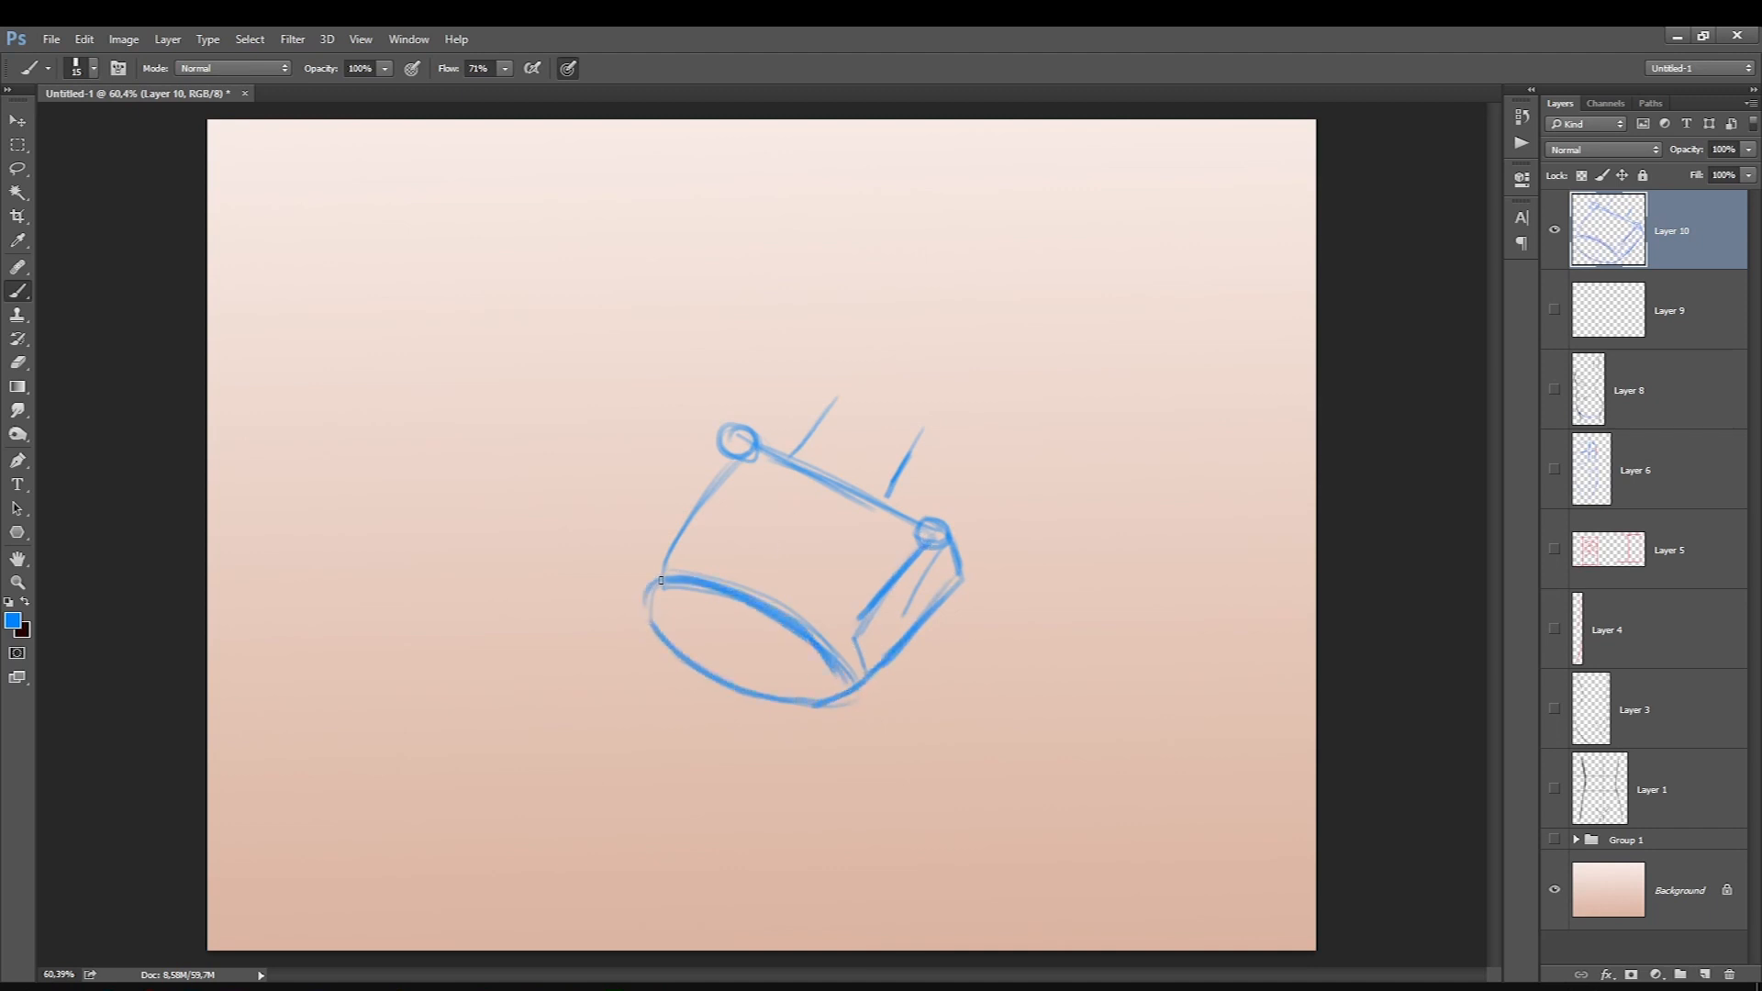
mouse_move(739, 455)
left_mouse_down()
mouse_move(658, 586)
mouse_move(715, 477)
mouse_move(670, 541)
left_mouse_up()
mouse_move(907, 562)
left_mouse_down()
mouse_move(849, 659)
mouse_move(776, 675)
mouse_move(916, 569)
mouse_move(850, 670)
mouse_move(833, 660)
mouse_move(850, 681)
mouse_move(692, 550)
mouse_move(665, 551)
mouse_move(661, 584)
mouse_move(749, 602)
mouse_move(873, 682)
mouse_move(836, 704)
left_mouse_up()
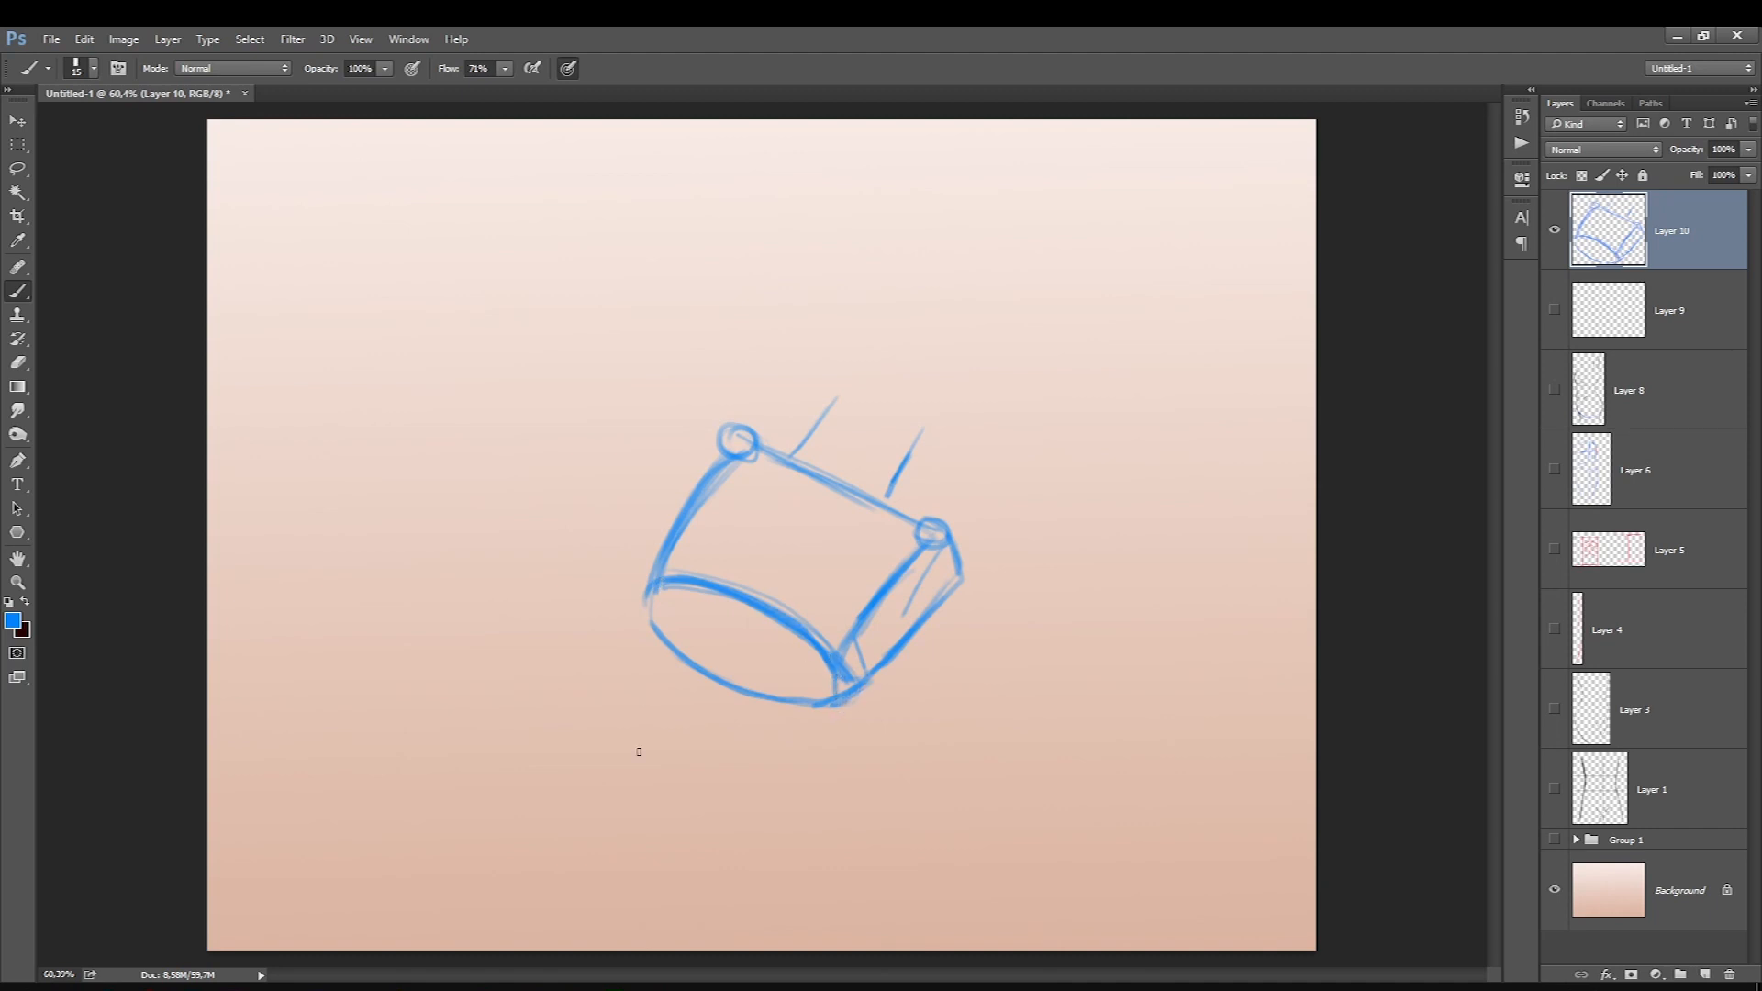
Draw a short spine below the rib-cage block and a thick slanted line for the top of the pelvis.
mouse_move(708, 725)
left_mouse_down()
mouse_move(744, 653)
mouse_move(714, 729)
mouse_move(735, 666)
mouse_move(745, 680)
mouse_move(690, 742)
mouse_move(695, 767)
left_mouse_up()
left_click_drag(722, 688, 676, 785)
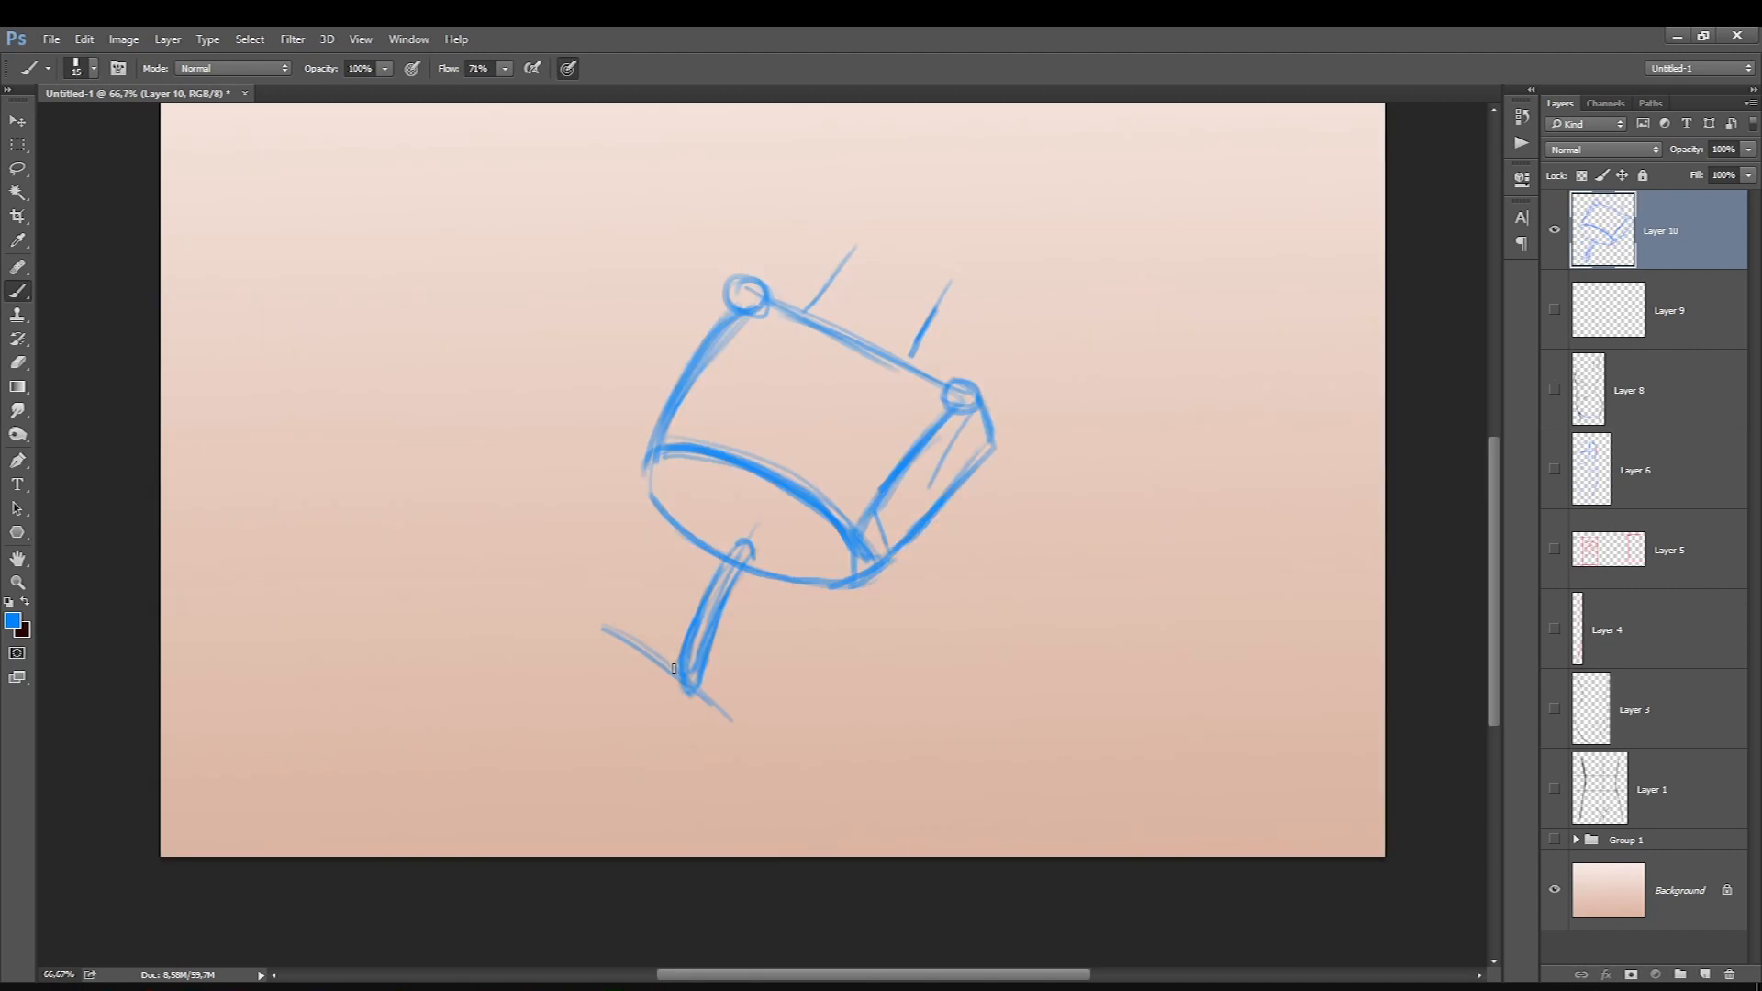
left_click_drag(599, 625, 778, 751)
key("[")
key("]")
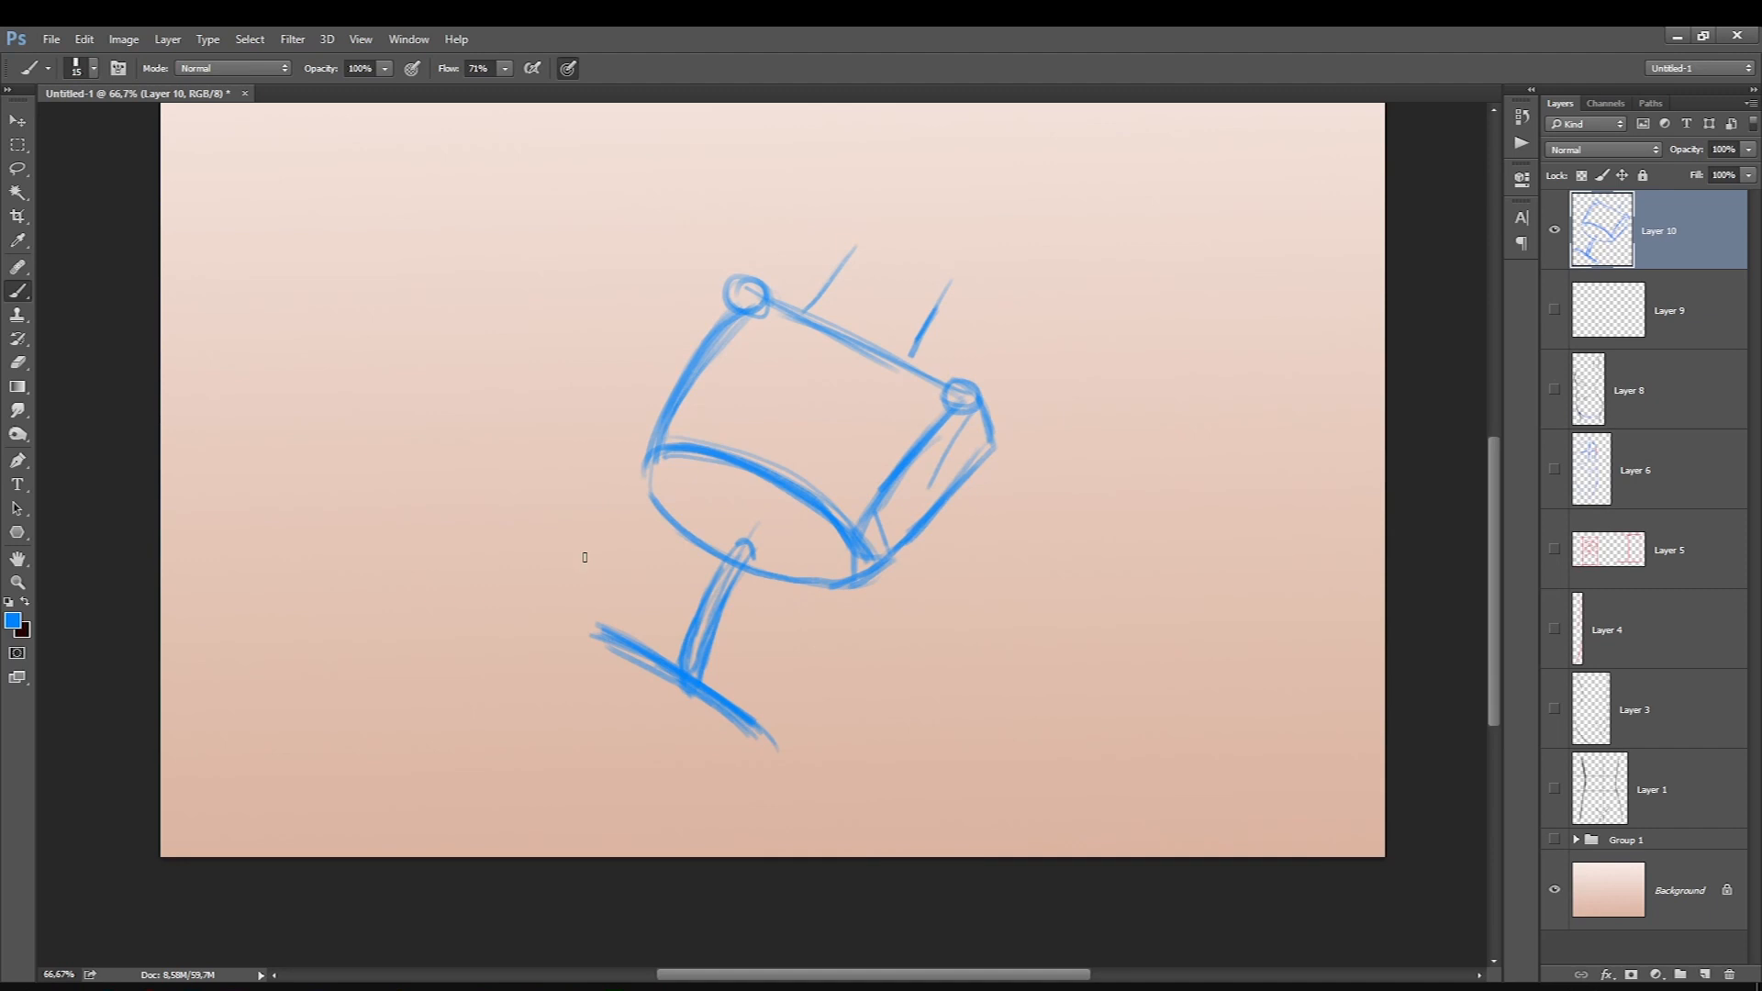
Construct the pelvis block below the slanted line with rounded sides, an oval leg opening and curved inner edges.
left_click_drag(586, 635, 560, 653)
key("[")
mouse_move(698, 684)
left_mouse_down()
mouse_move(776, 747)
mouse_move(730, 826)
left_mouse_up()
left_click_drag(780, 767, 670, 854)
left_click_drag(562, 643, 544, 770)
mouse_move(546, 698)
left_mouse_down()
mouse_move(549, 763)
mouse_move(592, 851)
left_mouse_up()
mouse_move(779, 773)
left_mouse_down()
mouse_move(700, 833)
mouse_move(597, 855)
left_mouse_up()
mouse_move(547, 780)
left_mouse_down()
mouse_move(625, 852)
mouse_move(743, 791)
left_mouse_up()
left_click_drag(633, 638, 757, 748)
left_click_drag(675, 830, 748, 791)
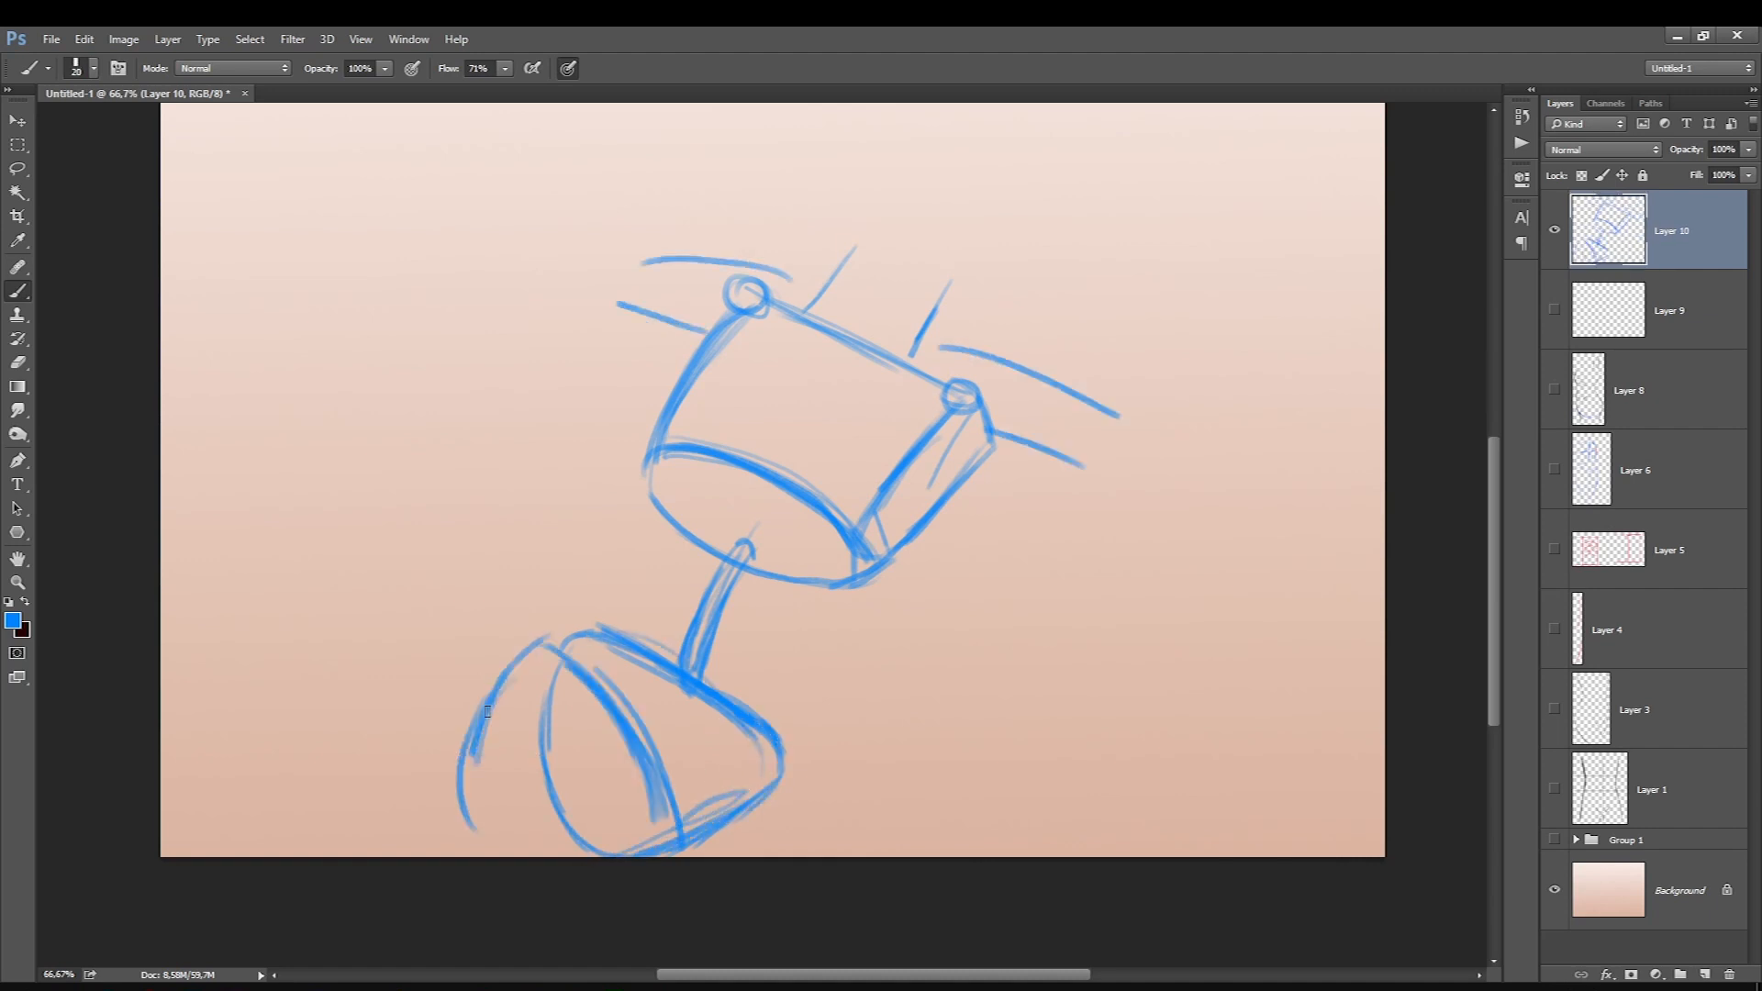
Darken the outer thigh curve, and lasso and delete the inner oval line of the pelvis block.
left_click_drag(479, 730, 462, 844)
left_click(17, 168)
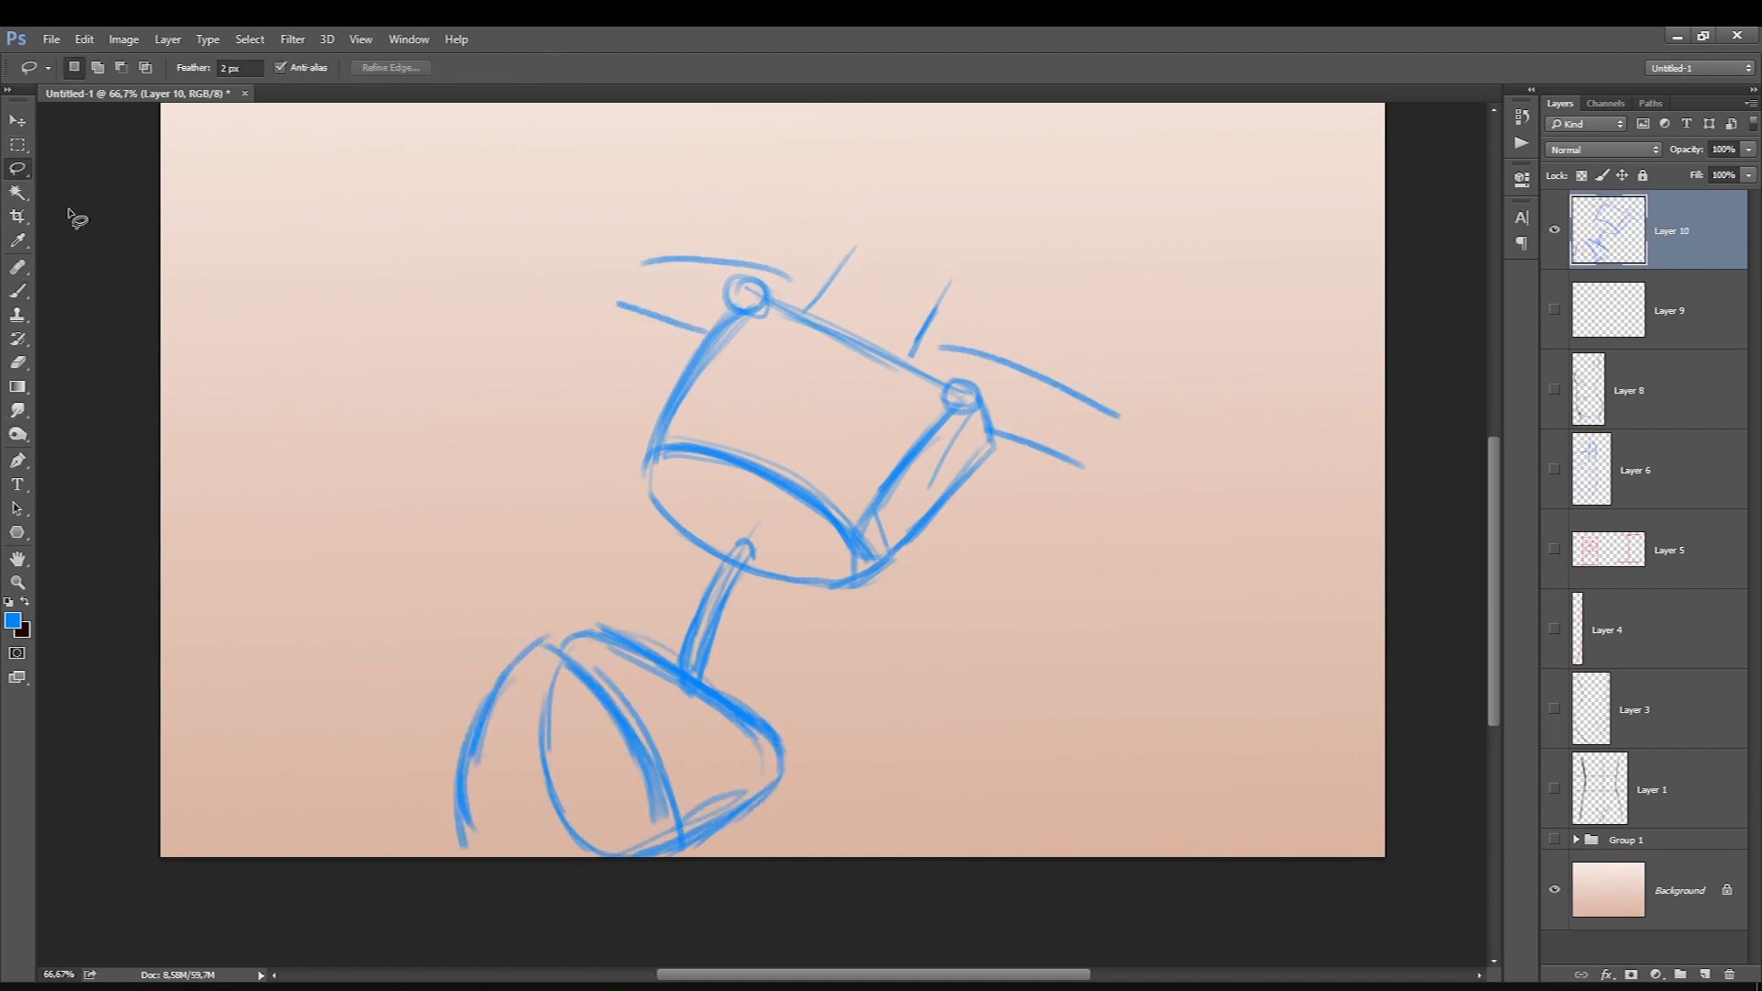
mouse_move(558, 666)
left_mouse_down()
mouse_move(645, 860)
mouse_move(525, 726)
left_mouse_up()
key("Delete")
left_click(506, 736)
key("Return")
left_click(17, 291)
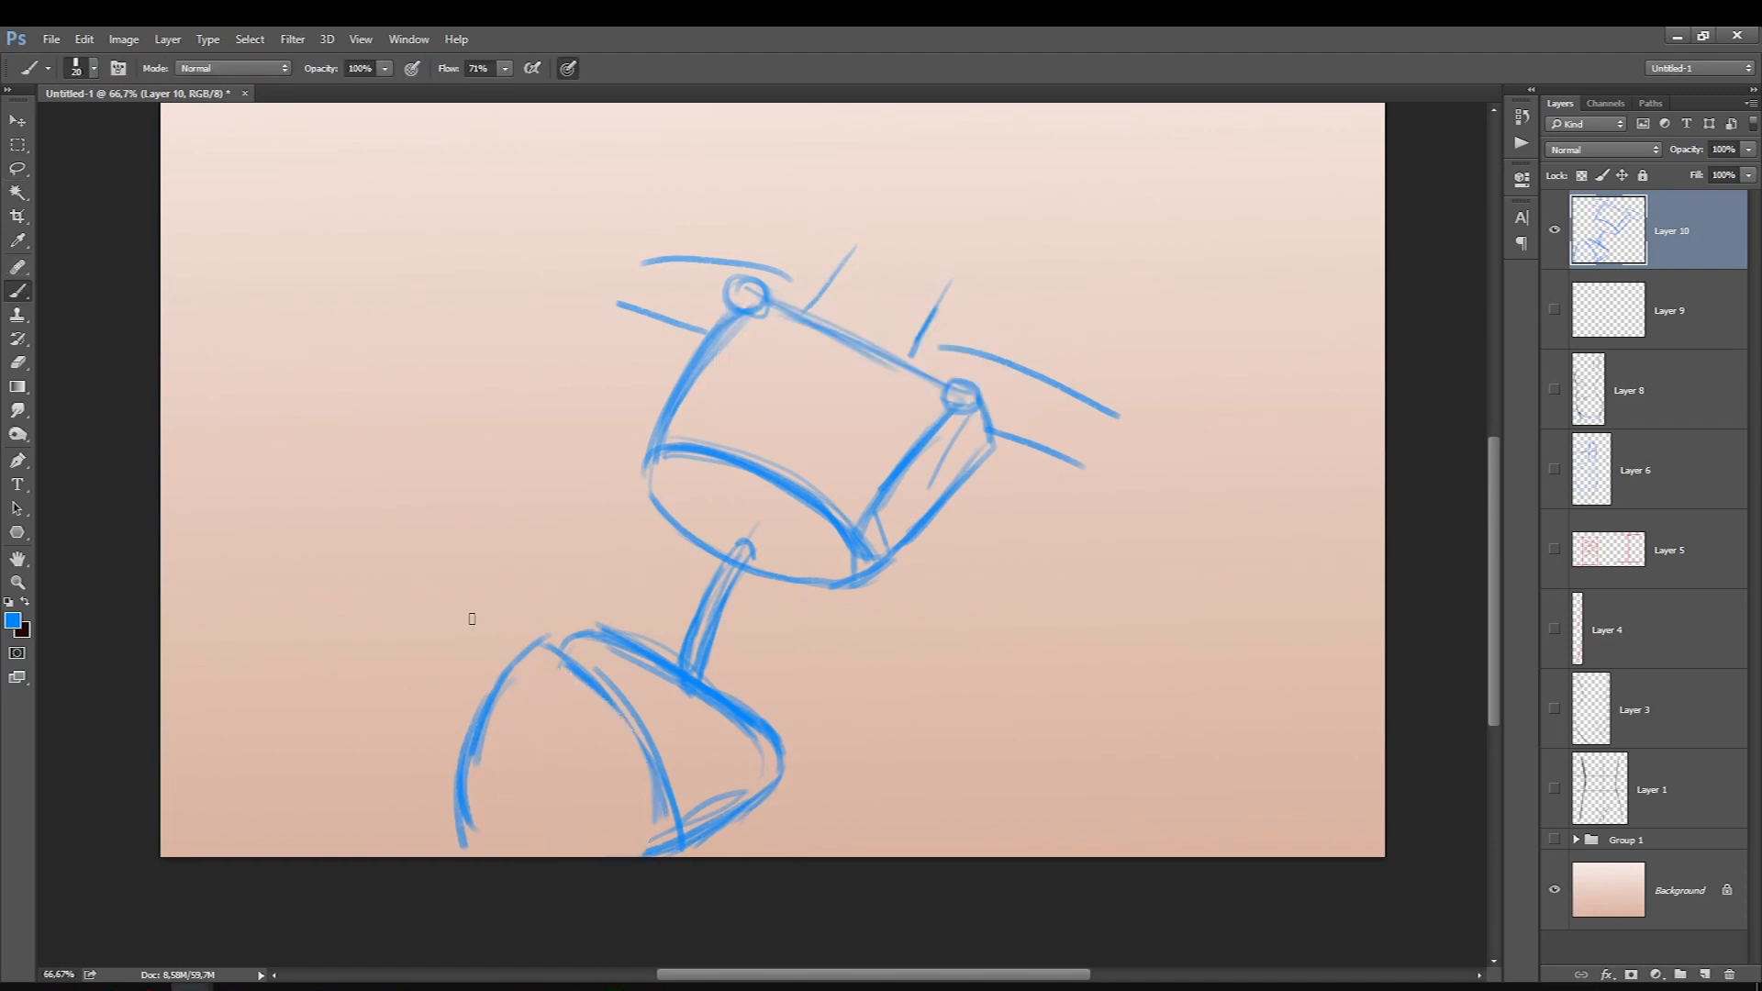
Thicken the pelvis block's curved groin line and draw the far thigh's outer contour down to the canvas edge.
left_click_drag(587, 667, 670, 845)
left_click_drag(626, 724, 667, 859)
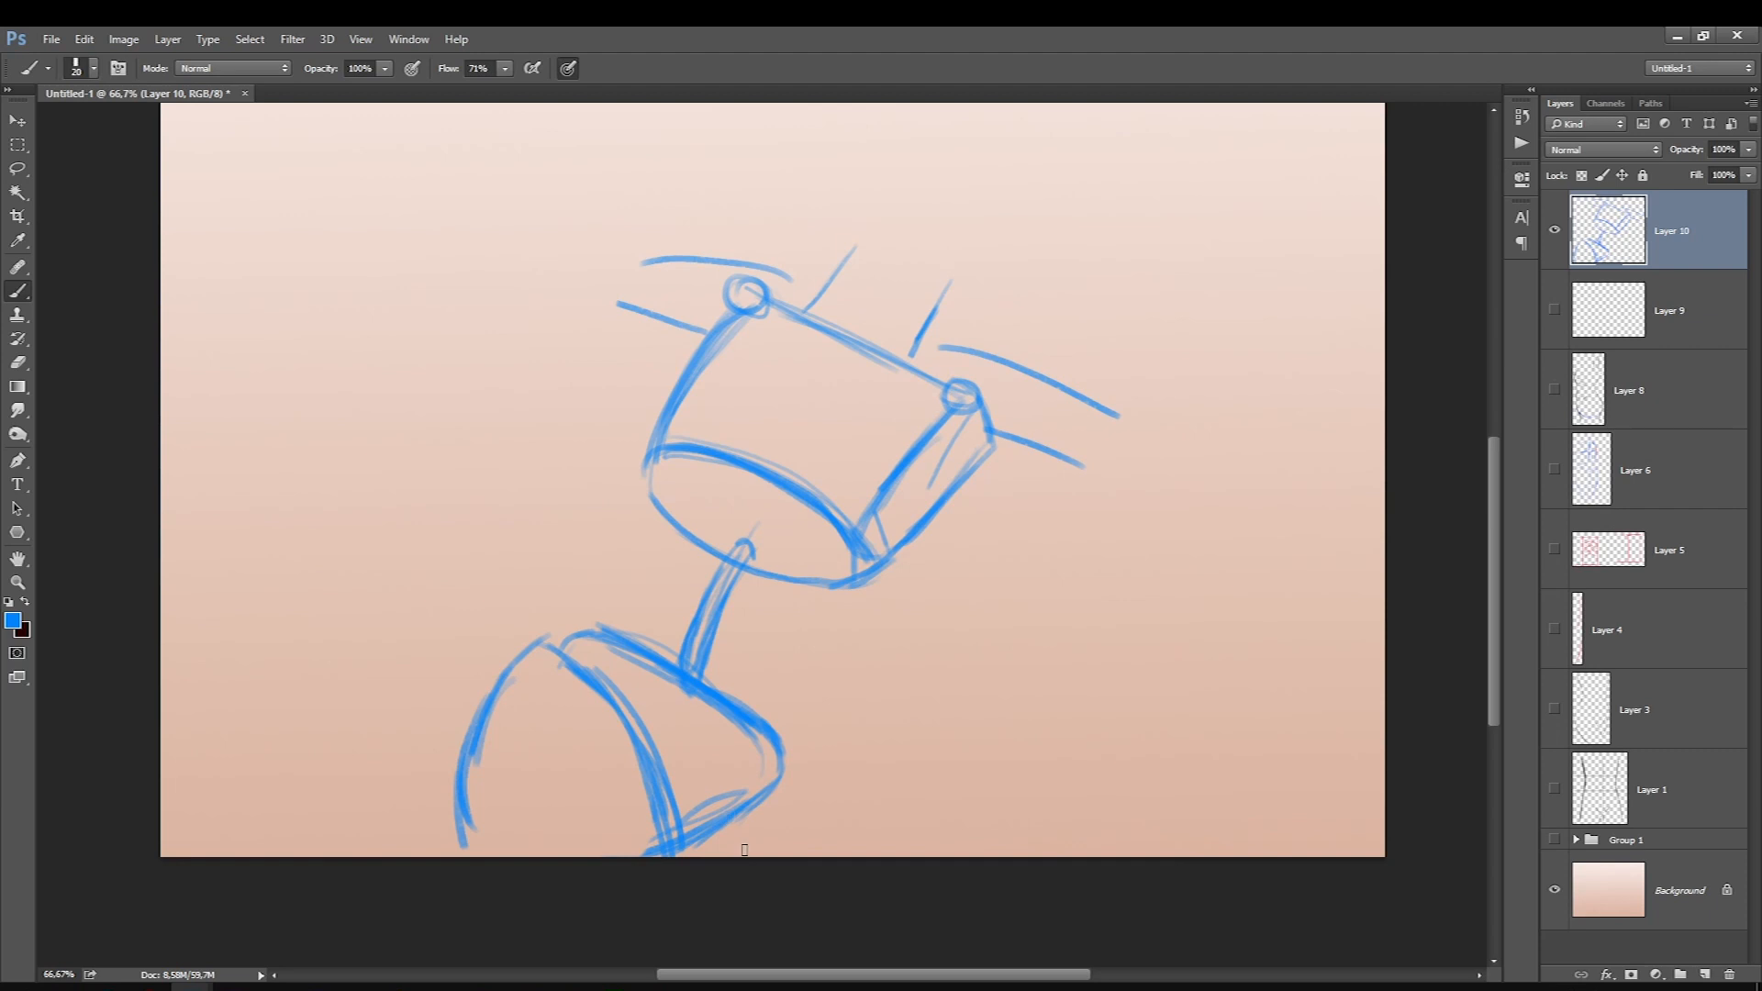
left_click_drag(765, 792, 767, 858)
left_click_drag(782, 764, 762, 863)
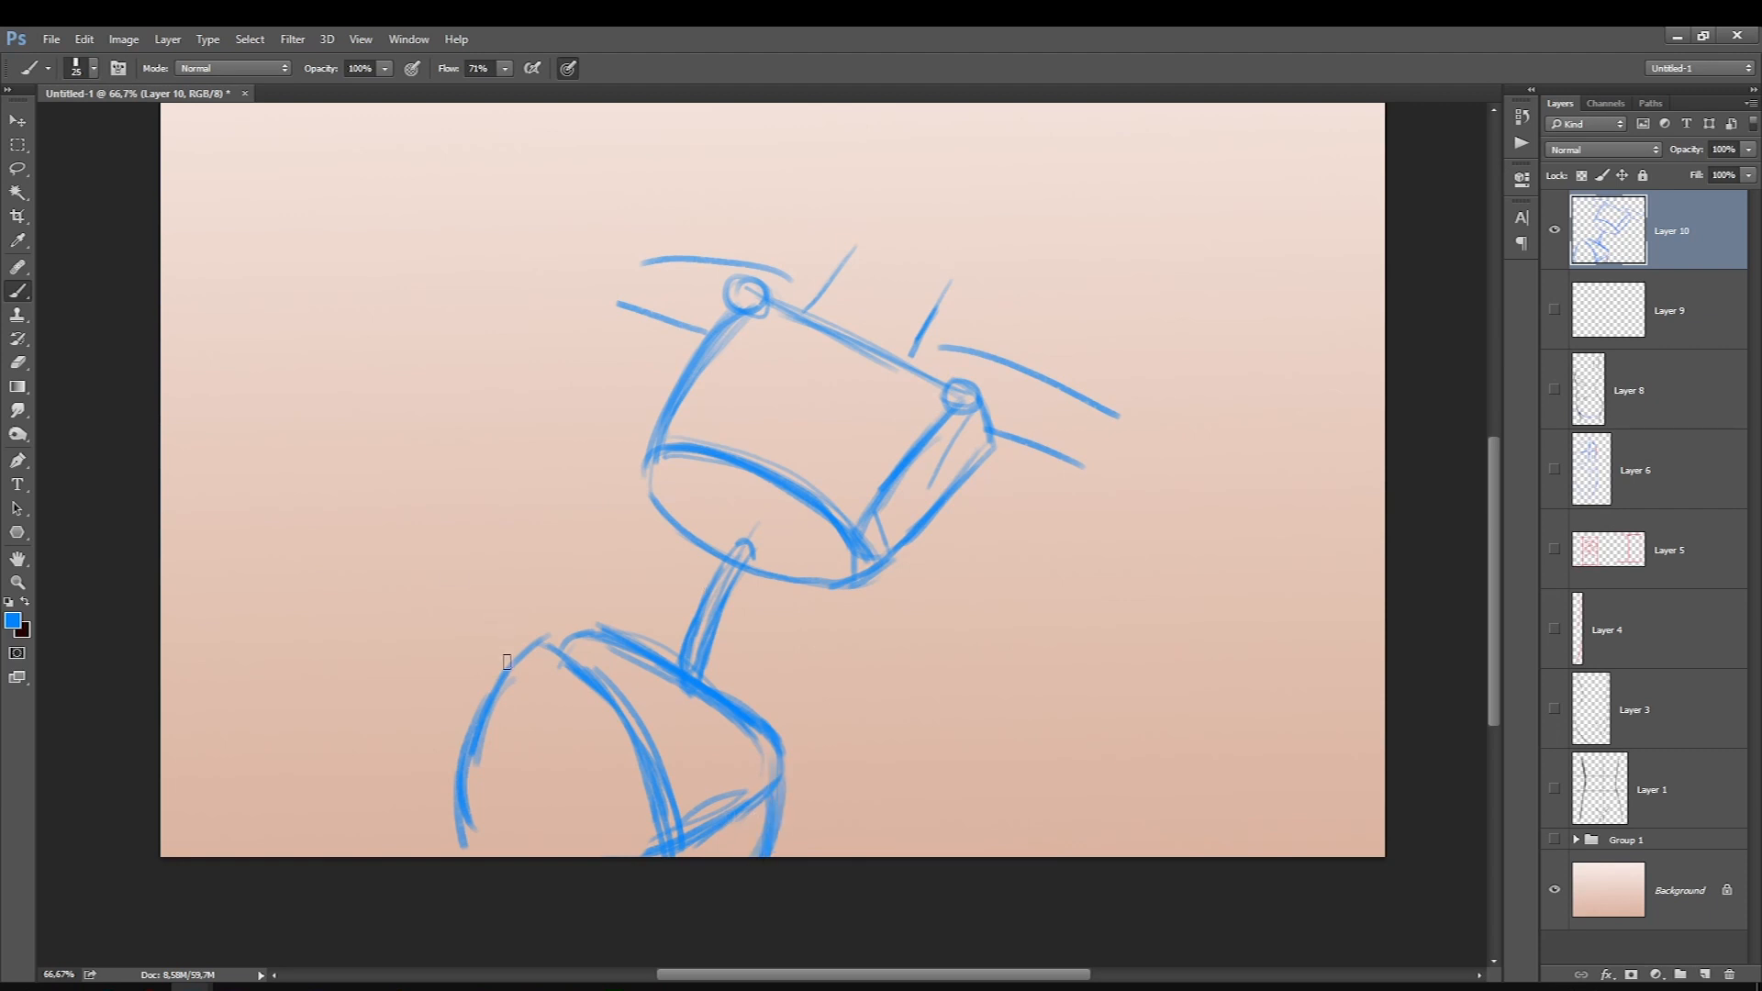
Draw the waist contours connecting the hips to the rib-cage block on both sides, undoing a misplaced stroke.
left_click_drag(511, 653, 599, 577)
key("bracketleft")
left_click_drag(496, 684, 601, 575)
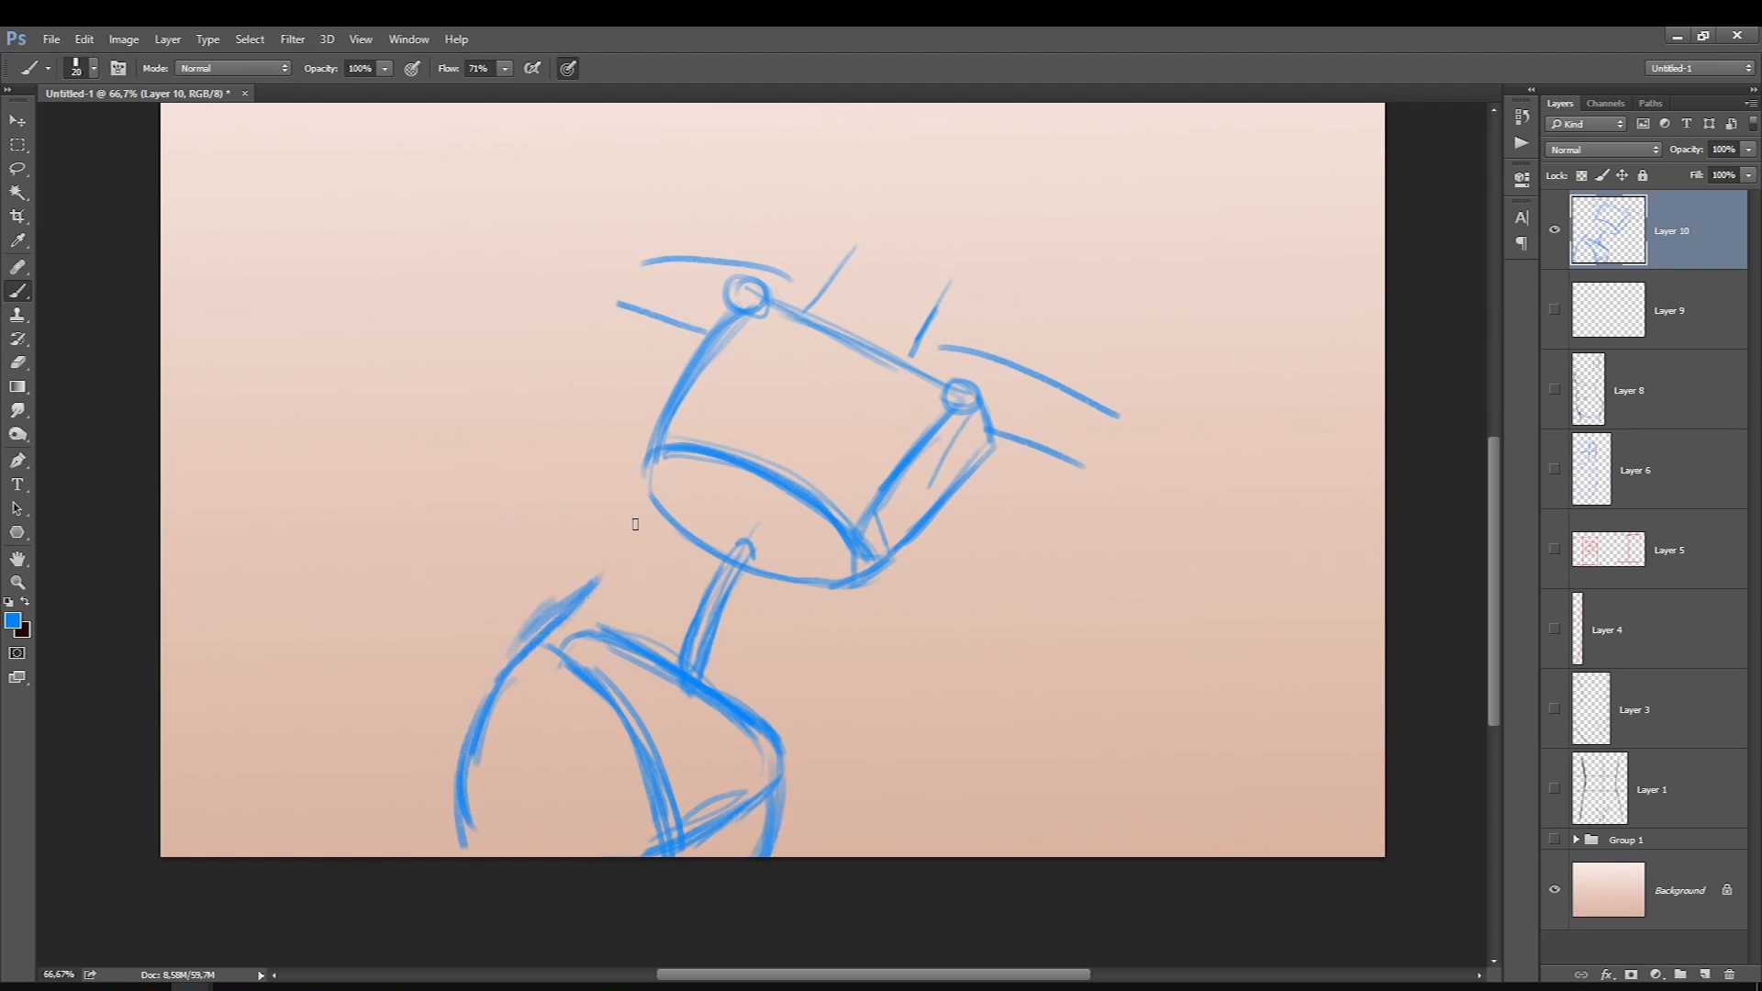
key("bracketleft")
left_click_drag(841, 604, 796, 730)
left_click_drag(565, 622, 641, 519)
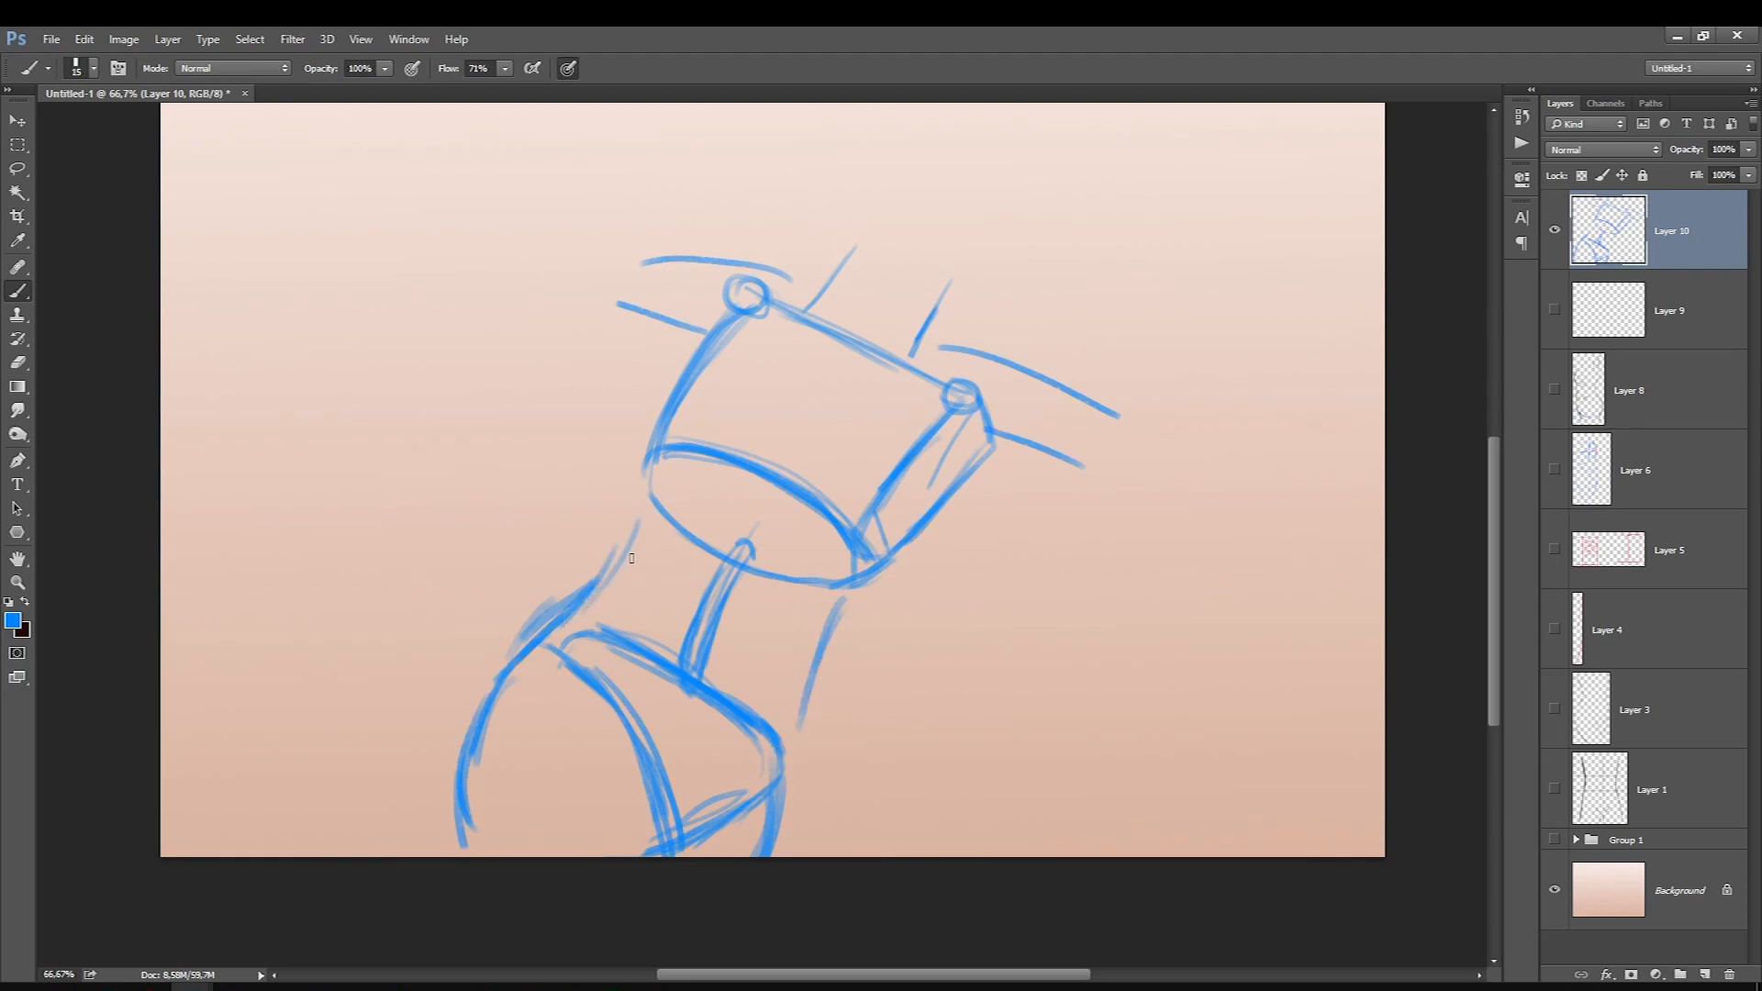
key("ctrl+z")
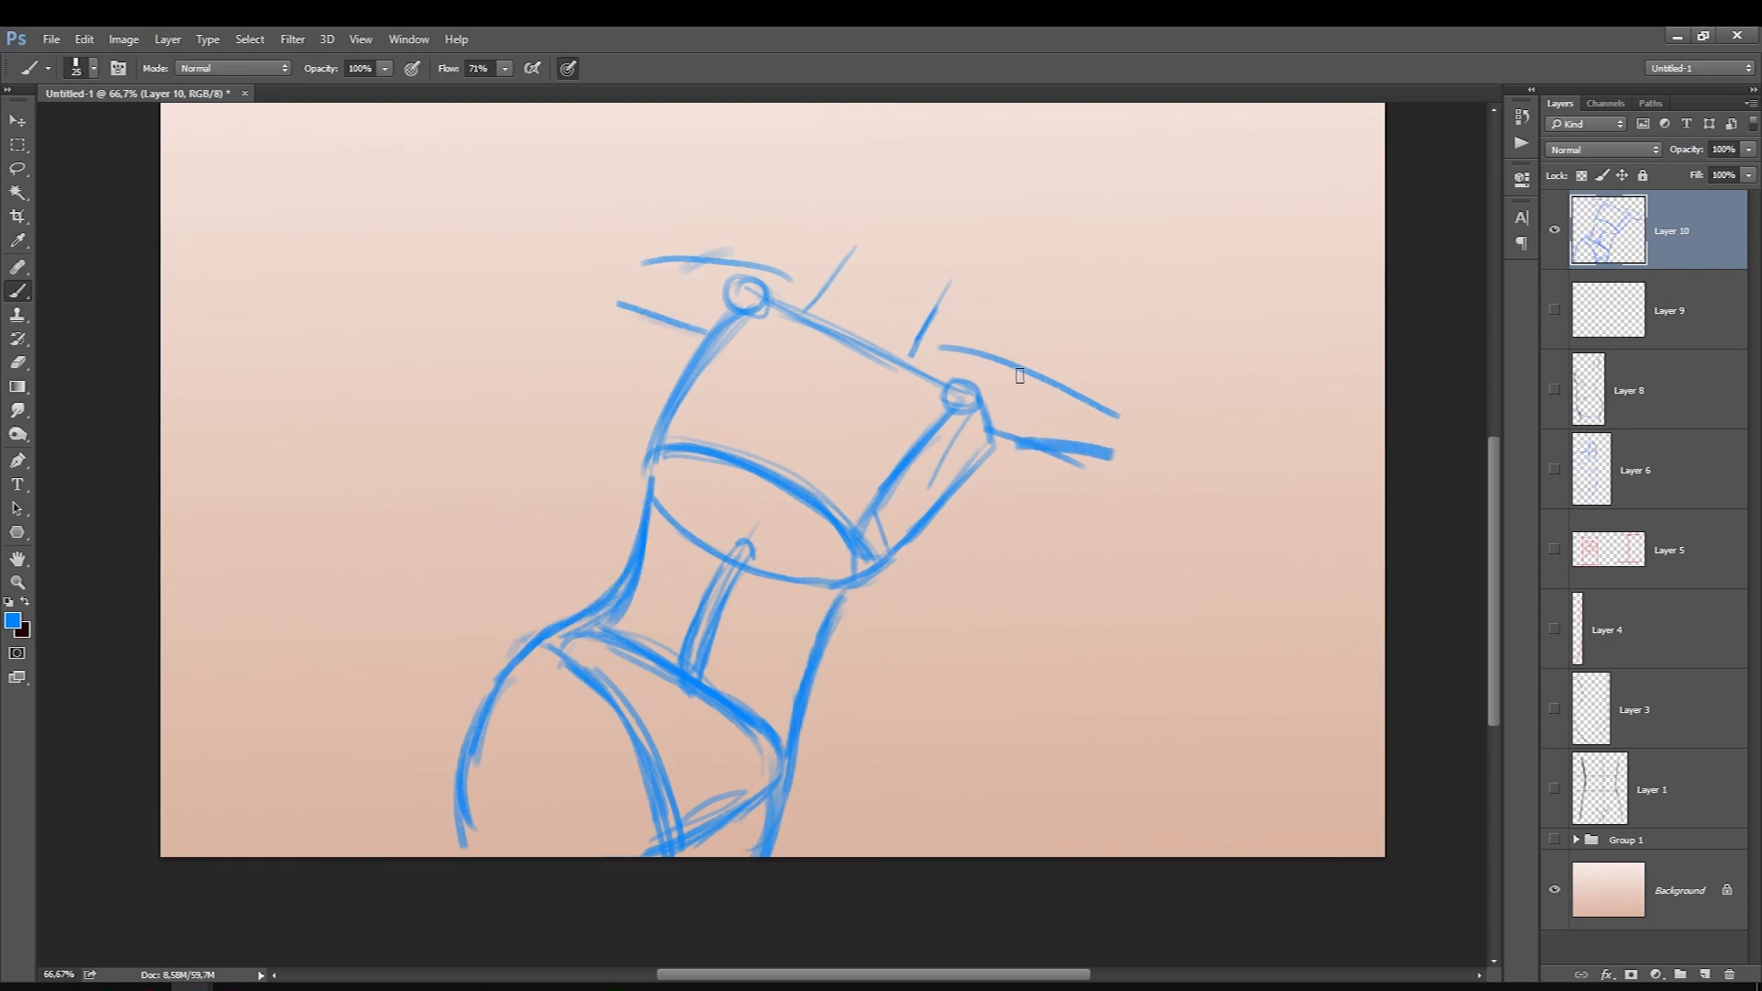
Strengthen the upper line of the far arm and lower the blue construction layer's opacity.
left_click_drag(1019, 376, 1134, 401)
left_click(1748, 149)
left_click_drag(1744, 170, 1690, 170)
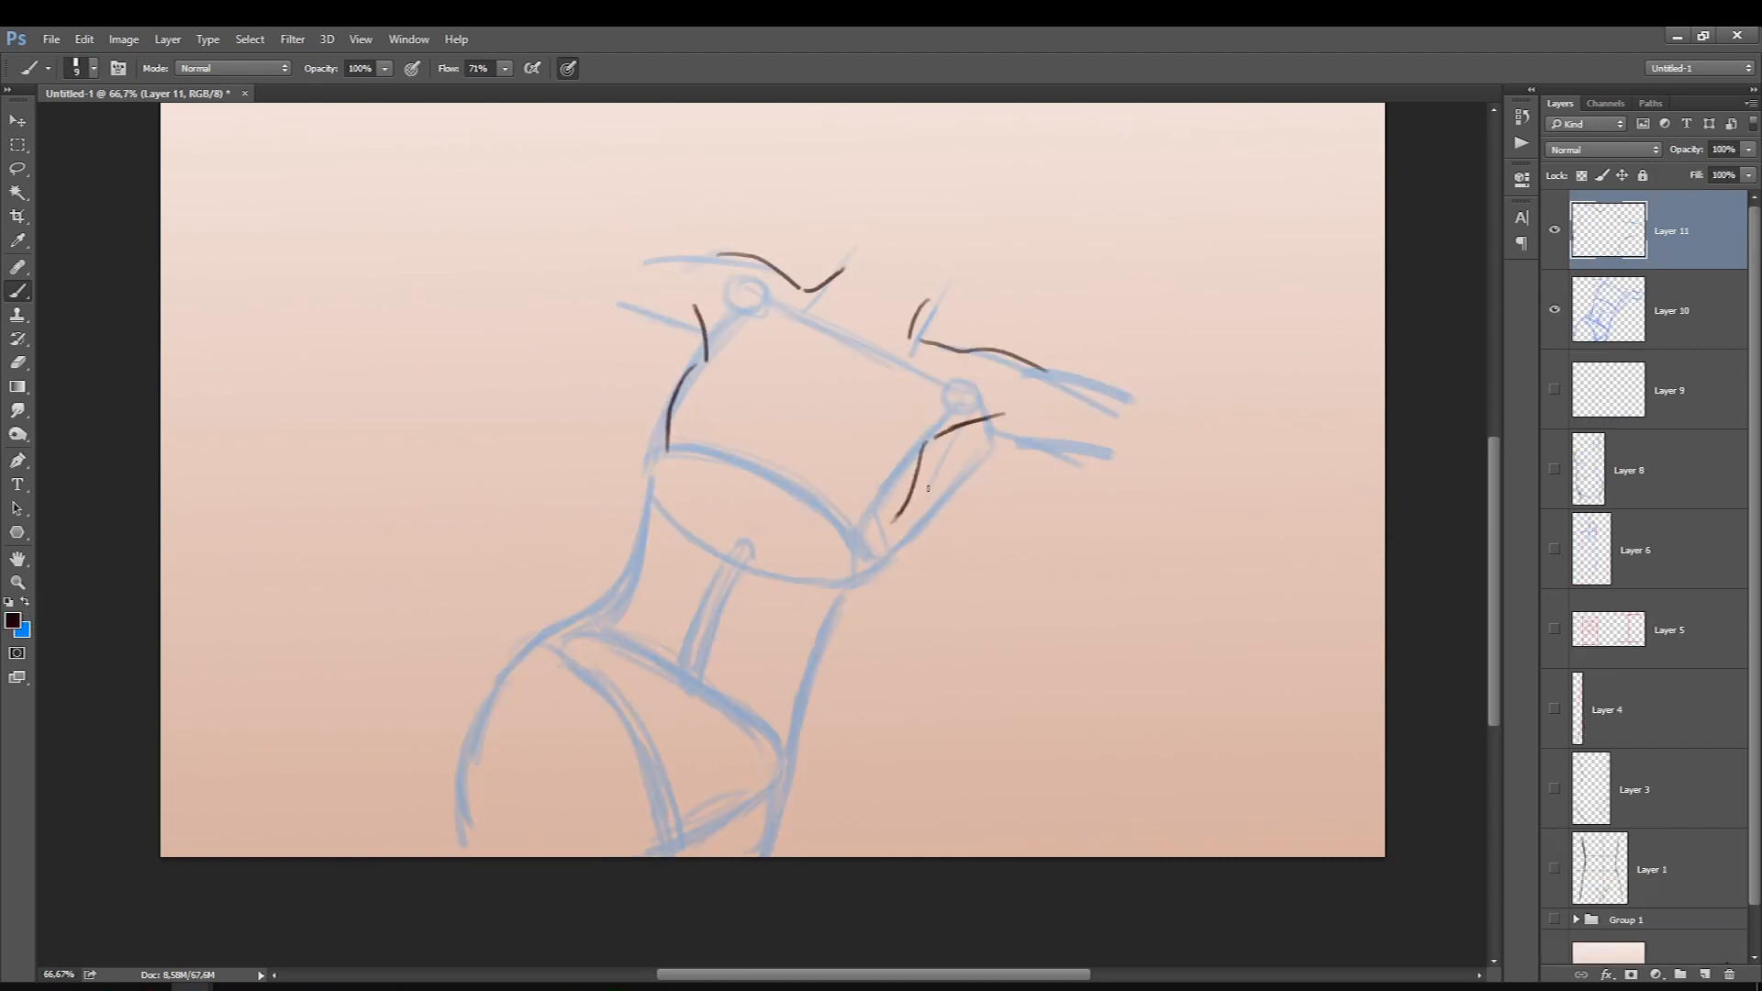
On a new layer, trace the outlines of both arms and the side of the chest in dark brown.
mouse_move(1010, 448)
left_mouse_down()
mouse_move(963, 475)
mouse_move(1076, 448)
left_mouse_up()
left_click_drag(1025, 360, 1070, 374)
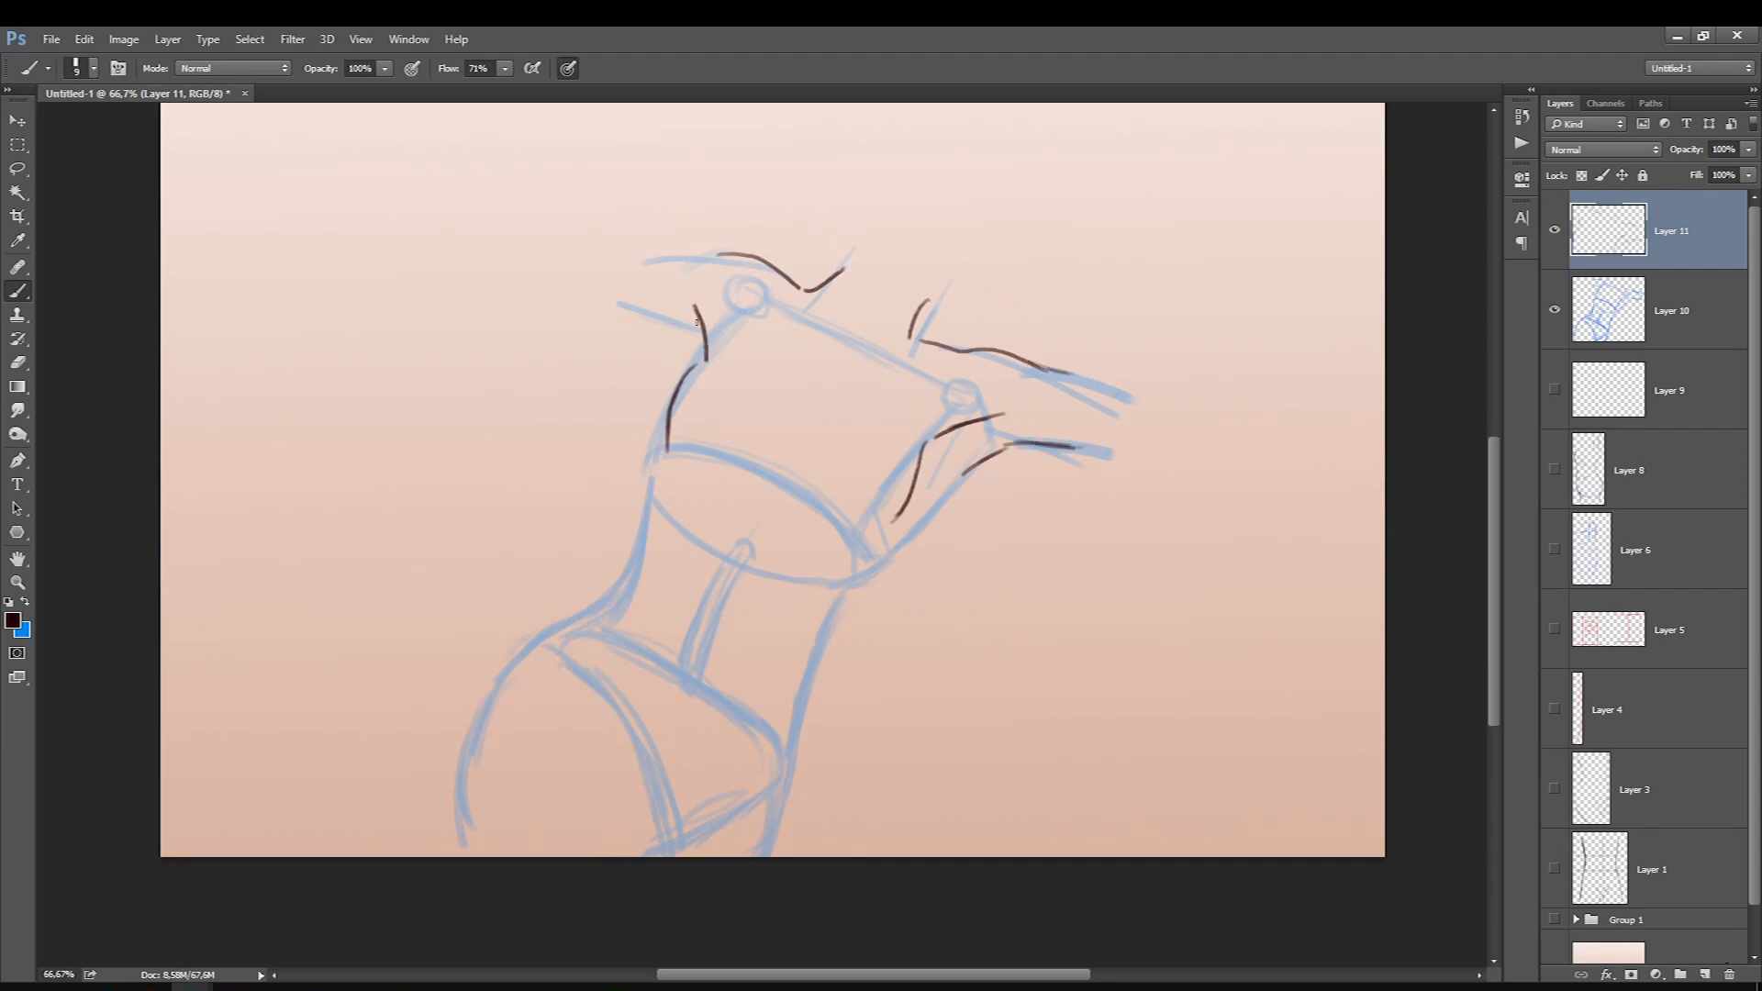
left_click_drag(691, 331, 663, 319)
left_click_drag(727, 255, 648, 261)
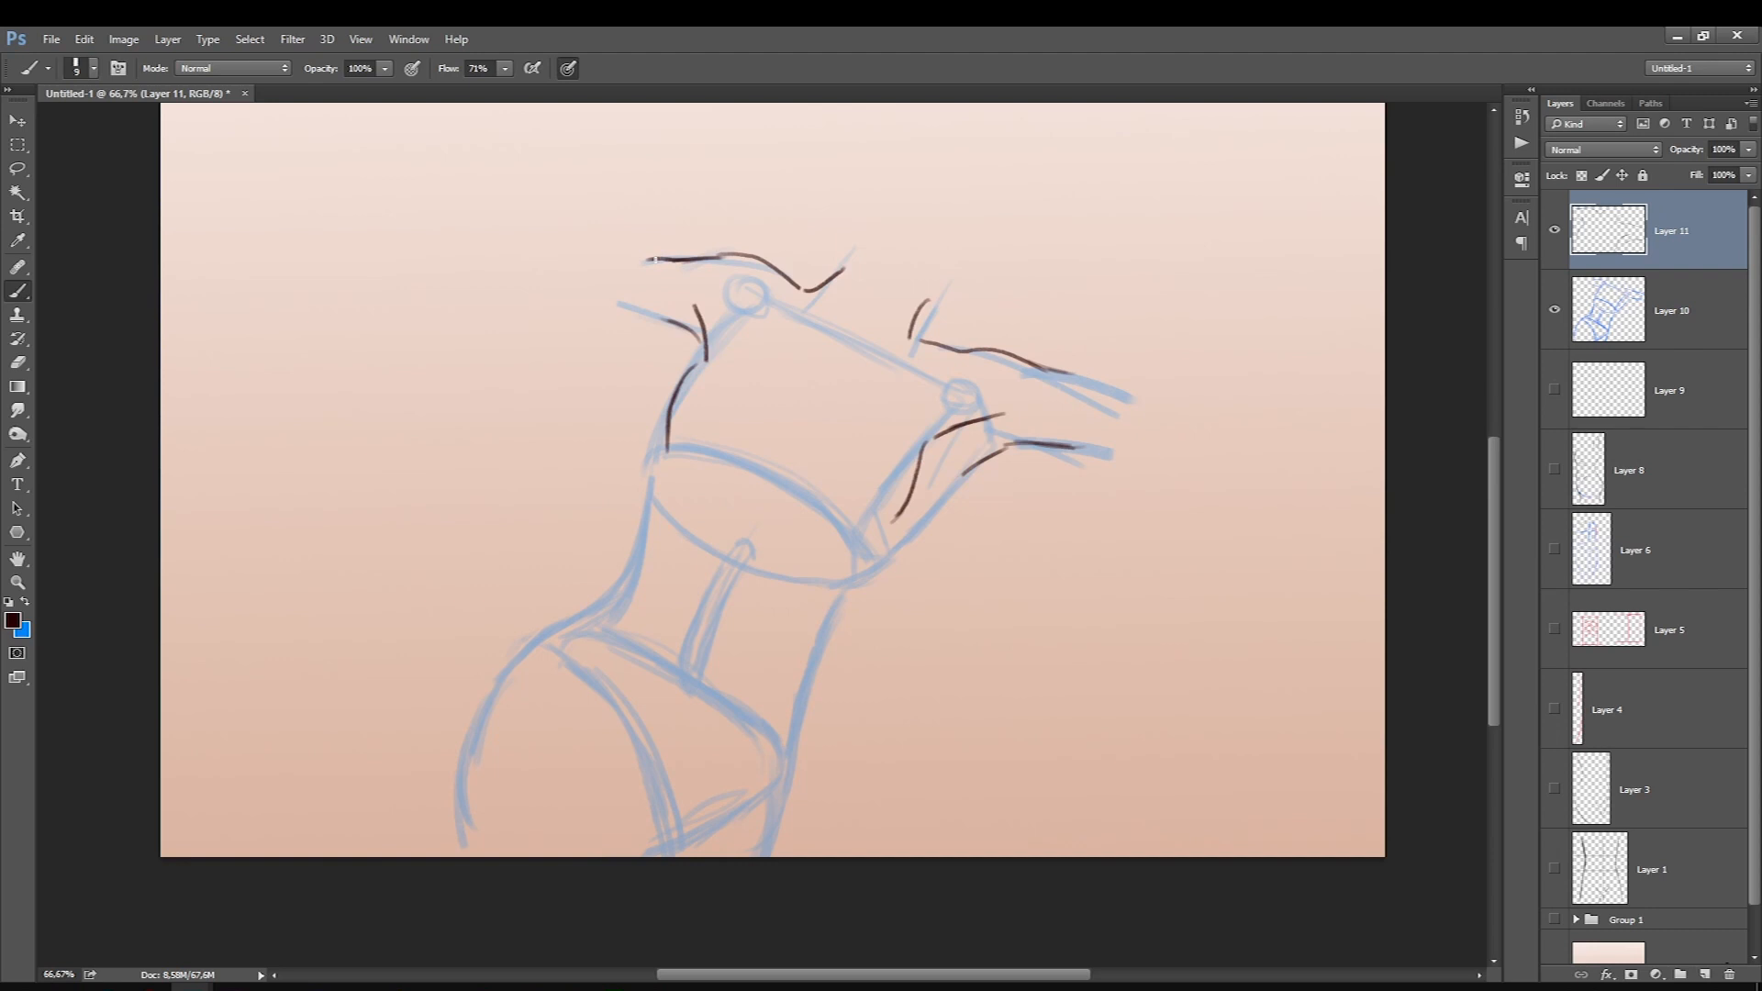
mouse_move(976, 474)
left_mouse_down()
mouse_move(878, 555)
mouse_move(858, 514)
left_mouse_up()
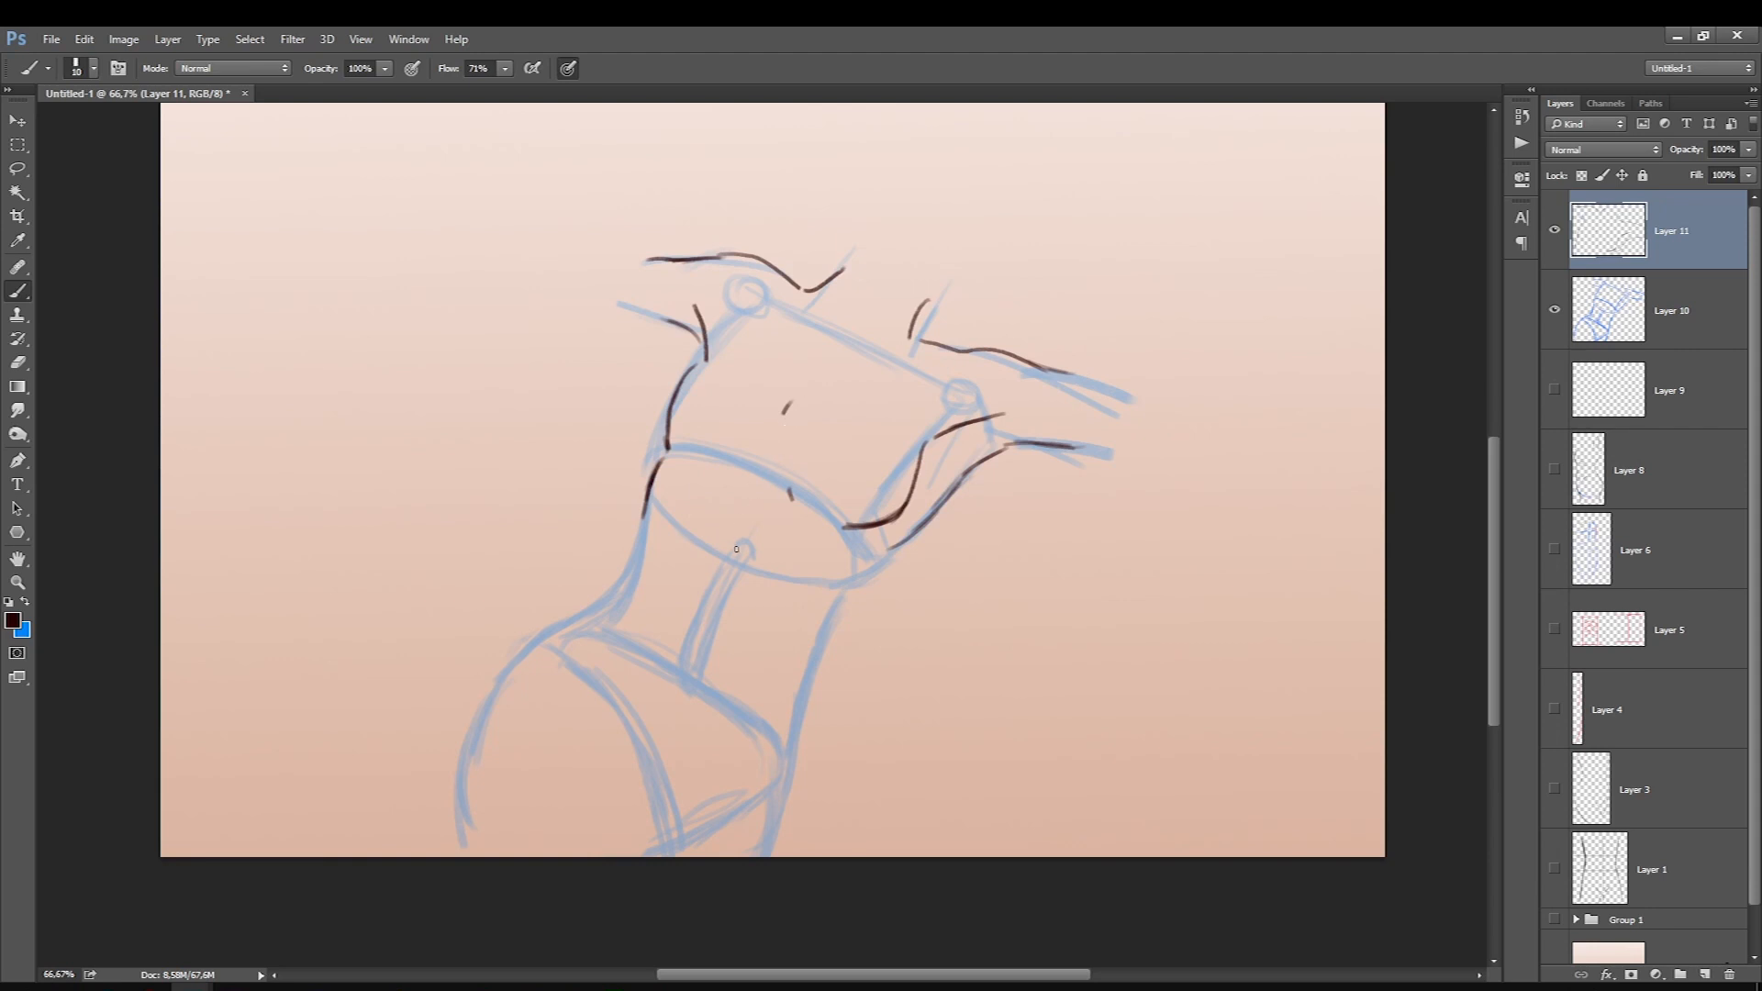
Ink the waist contours in dark brown, draw a slanted guide line across the abdomen, and mark the navel.
left_click_drag(877, 558, 907, 539)
mouse_move(903, 542)
left_mouse_down()
mouse_move(834, 612)
mouse_move(792, 746)
left_mouse_up()
mouse_move(657, 477)
left_mouse_down()
mouse_move(614, 595)
mouse_move(635, 545)
mouse_move(908, 817)
mouse_move(617, 705)
mouse_move(416, 579)
left_mouse_up()
key("ctrl+z")
left_click_drag(686, 677, 687, 665)
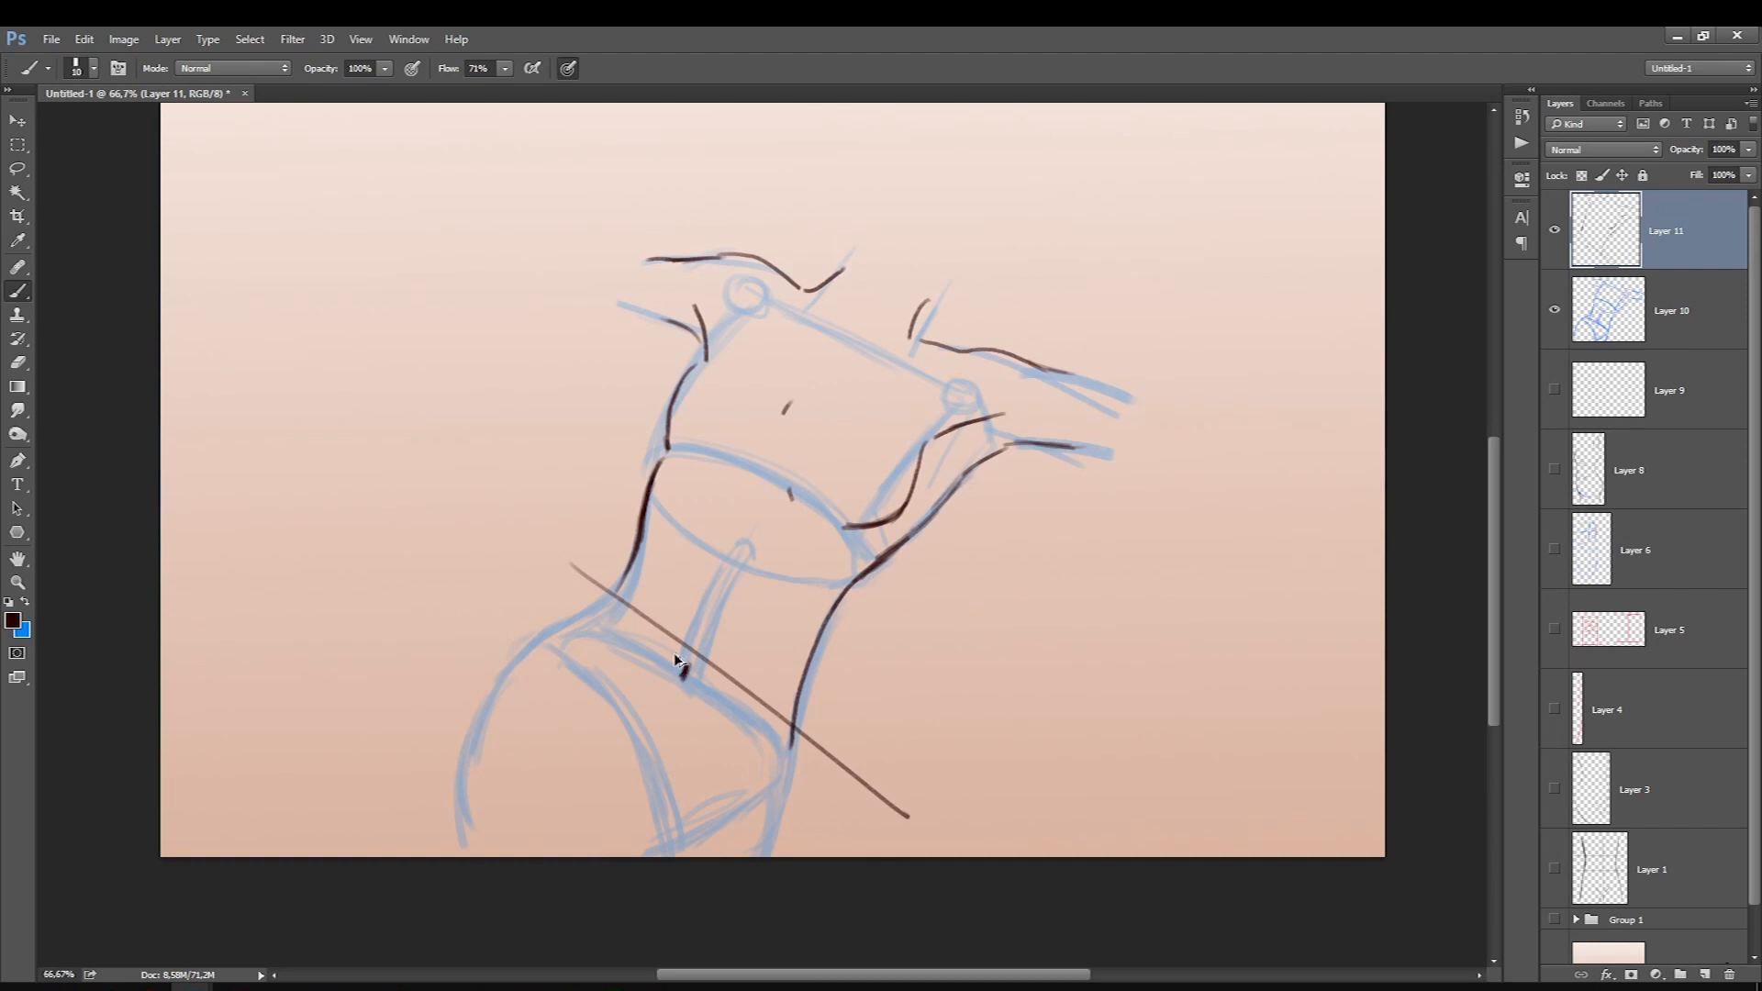
Undo the slanted guide line across the abdomen and ink the outline from the right waist down the outer hip.
key("ctrl+z")
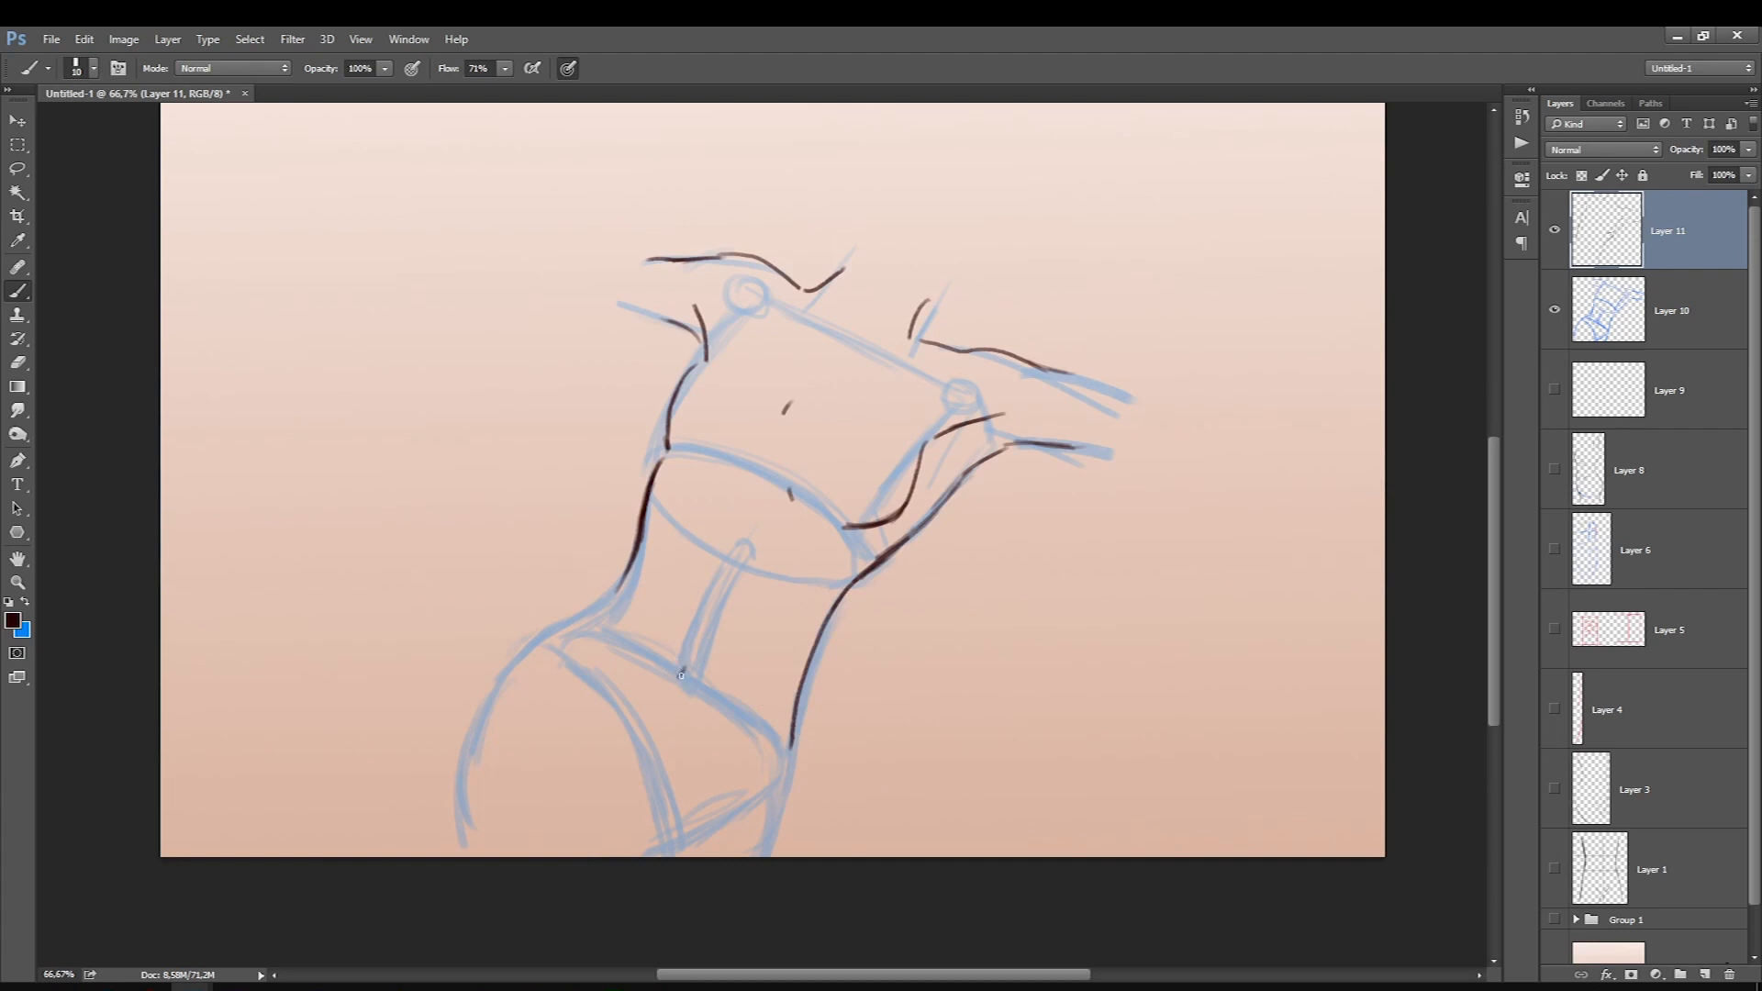
scroll(679, 675, "up", 1)
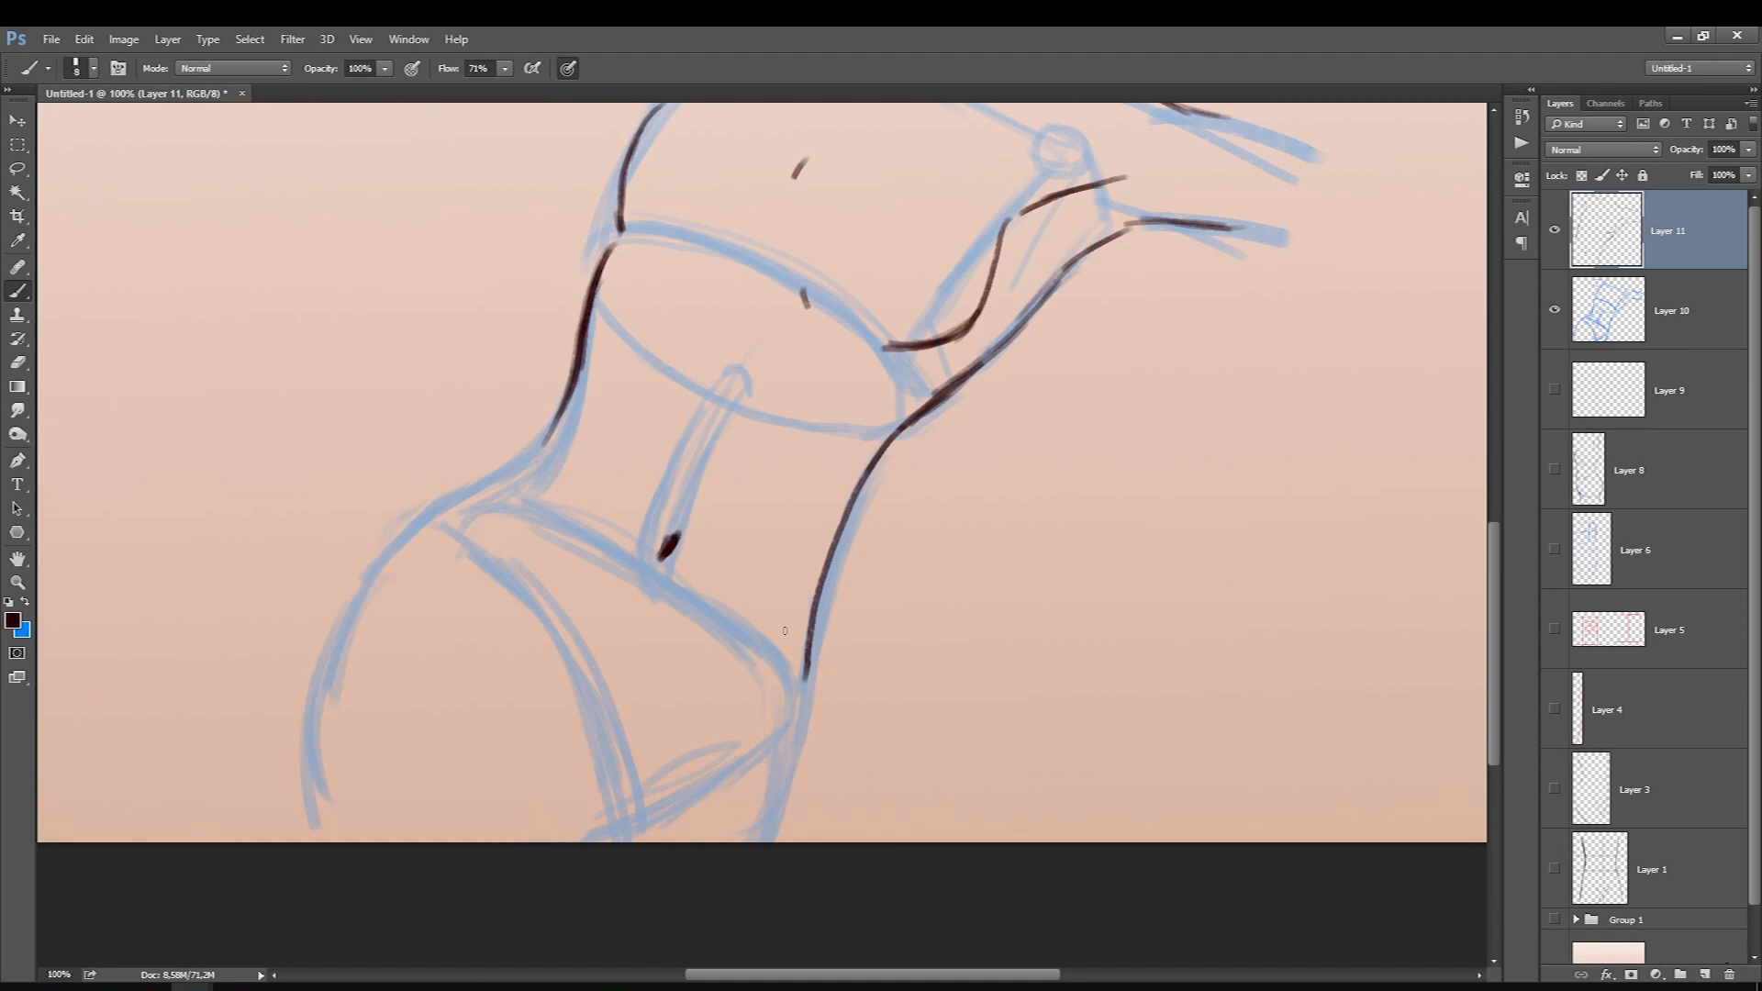
left_click_drag(810, 686, 810, 711)
left_click_drag(816, 608, 782, 829)
Ink the outline from the left waist around the large hip to the canvas edge, undoing the first misplaced waist strokes.
left_click_drag(549, 424, 478, 494)
left_click_drag(568, 385, 453, 503)
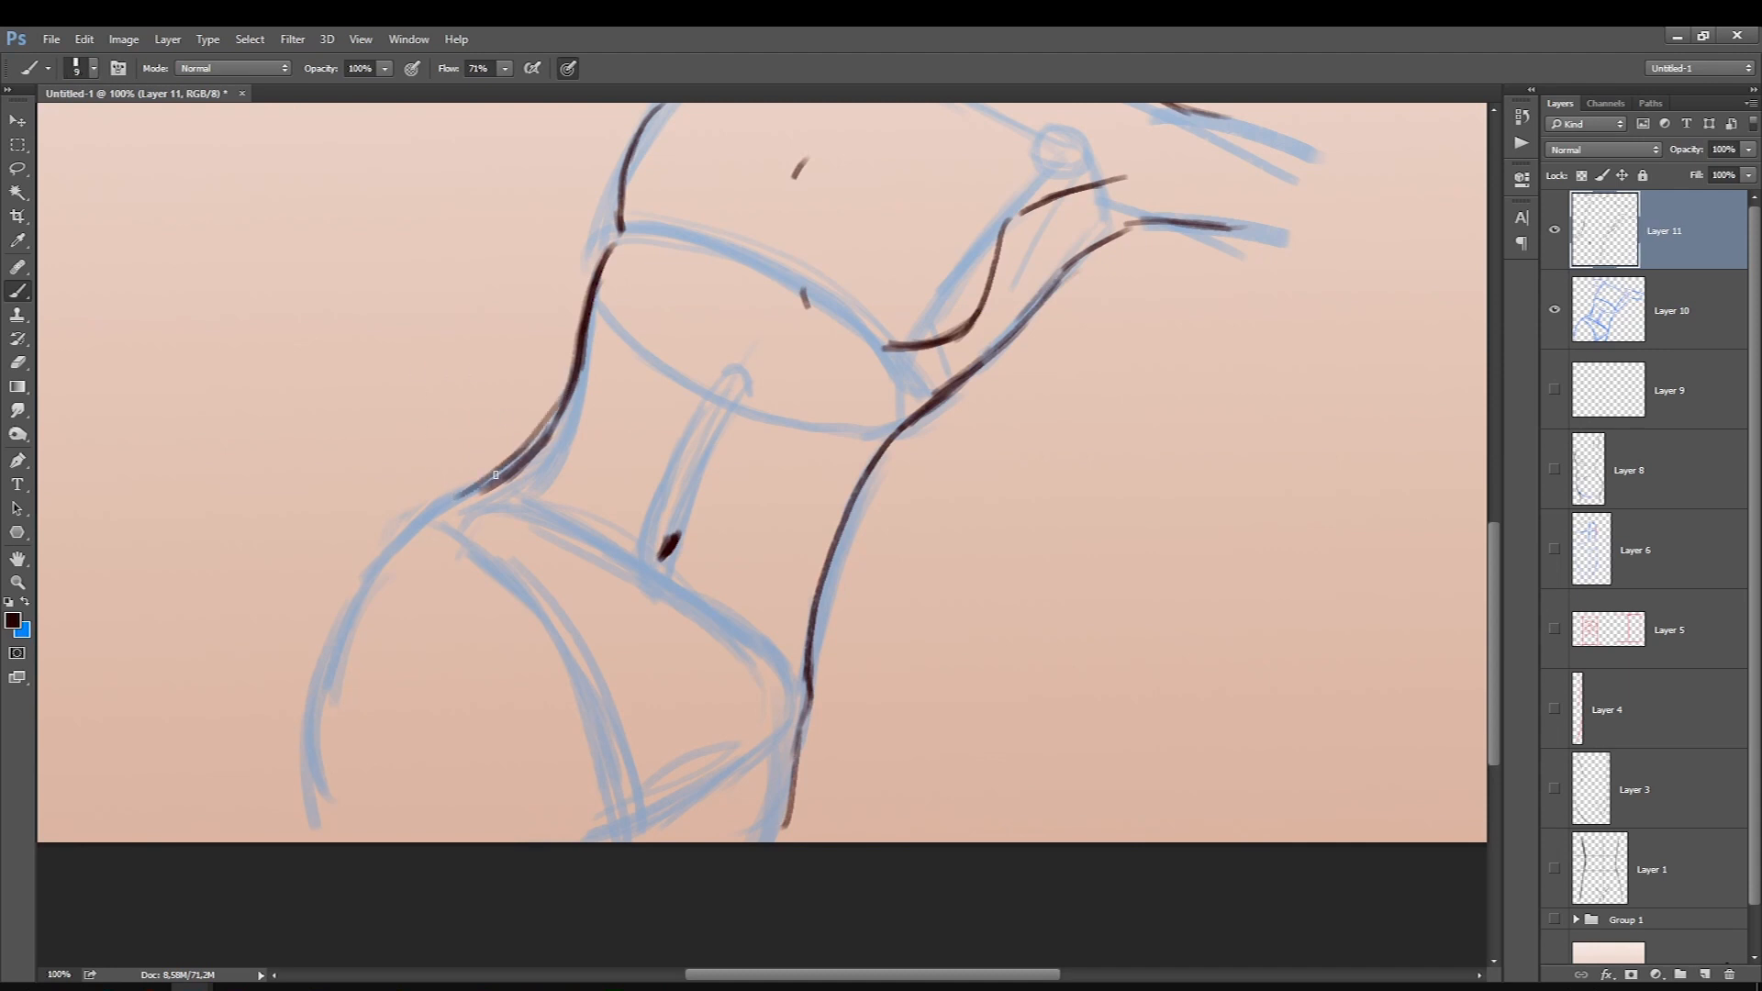
key("ctrl+alt+z")
key("ctrl+alt+z")
mouse_move(479, 490)
left_mouse_down()
mouse_move(411, 536)
mouse_move(323, 665)
mouse_move(310, 826)
left_mouse_up()
key("bracketright")
key("bracketright")
key("bracketleft")
left_click_drag(313, 716, 316, 840)
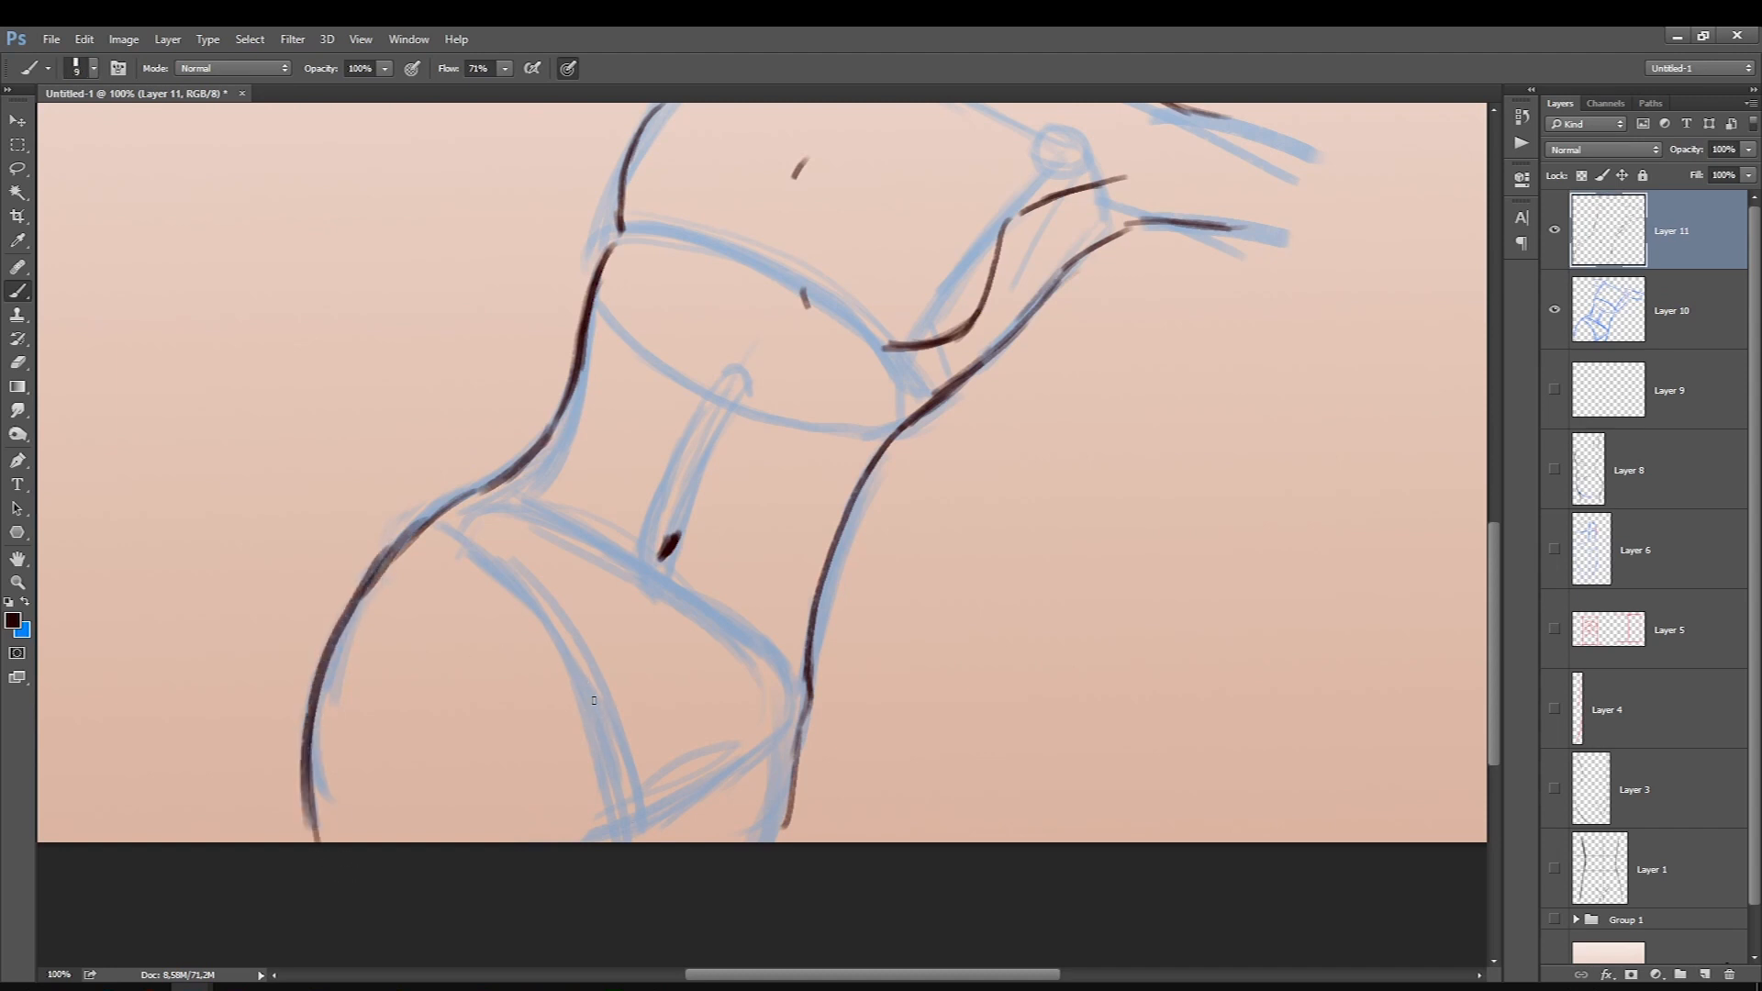
Ink the curved crease between the thigh and the abdomen, and reinforce the right waist outline.
left_click_drag(577, 668, 604, 839)
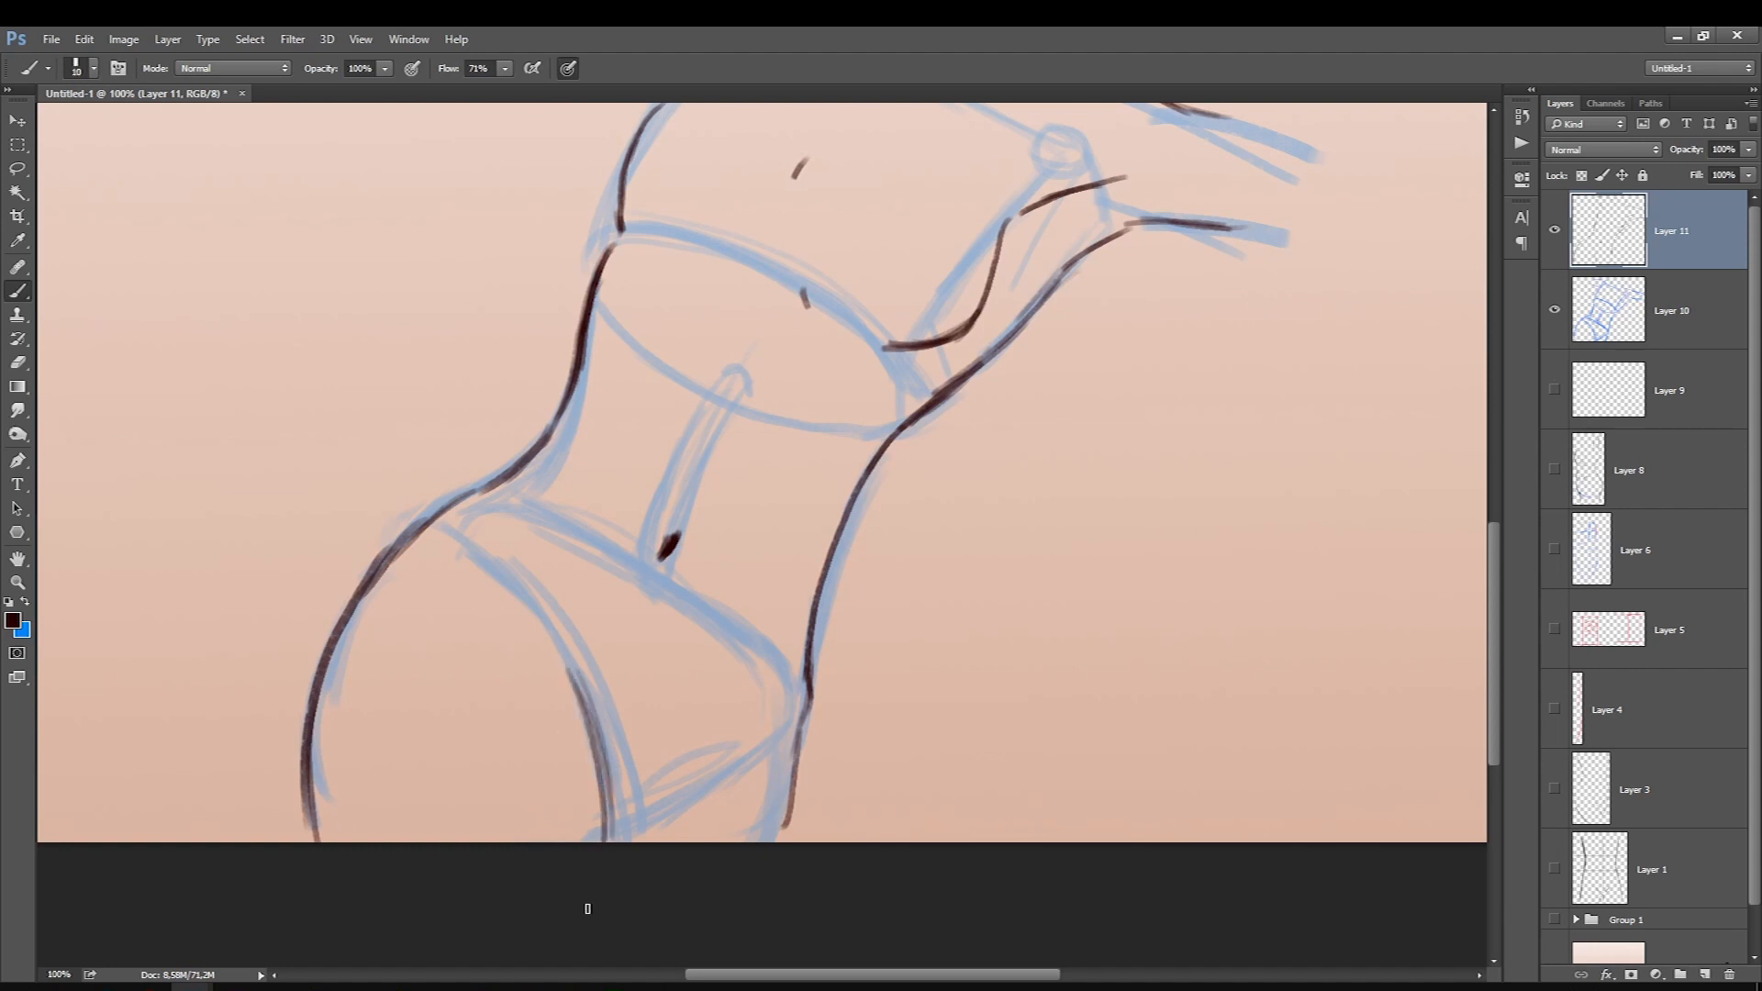
left_click_drag(574, 668, 600, 850)
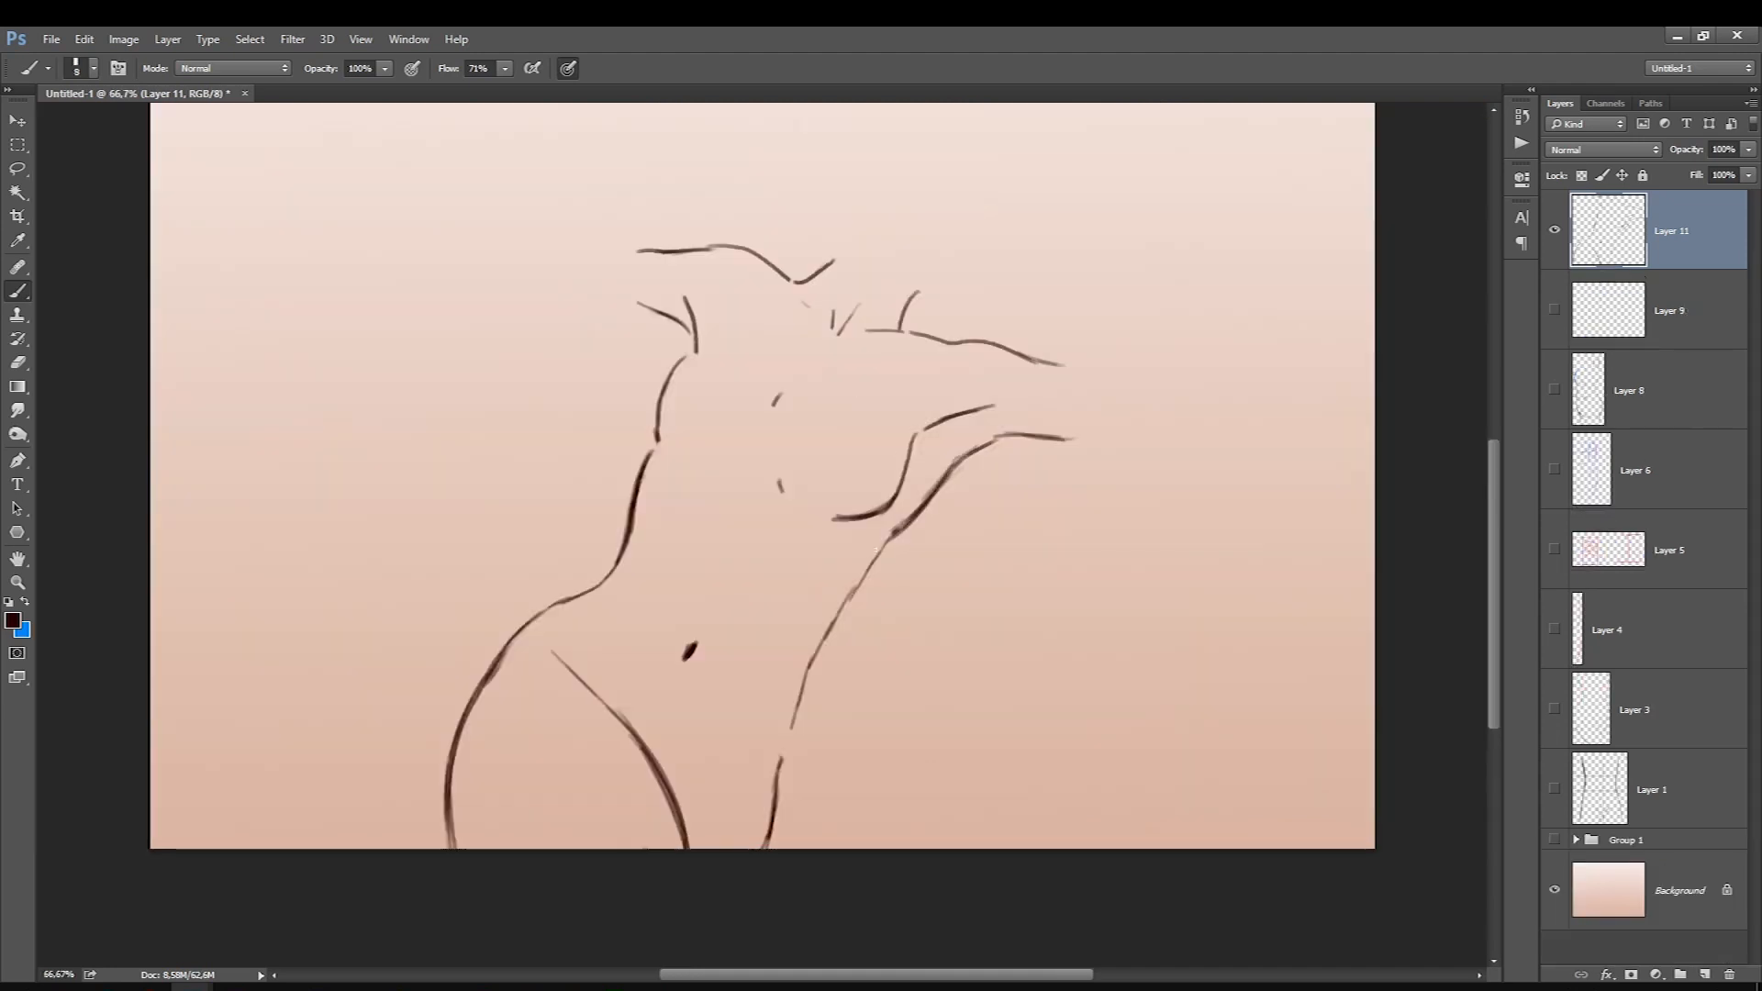
left_click_drag(881, 549, 782, 753)
On a new layer, draw a blue centre line above the navel and a faint guide stroke to its right.
key("ctrl+shift+alt+n")
key("x")
left_click_drag(735, 511, 700, 630)
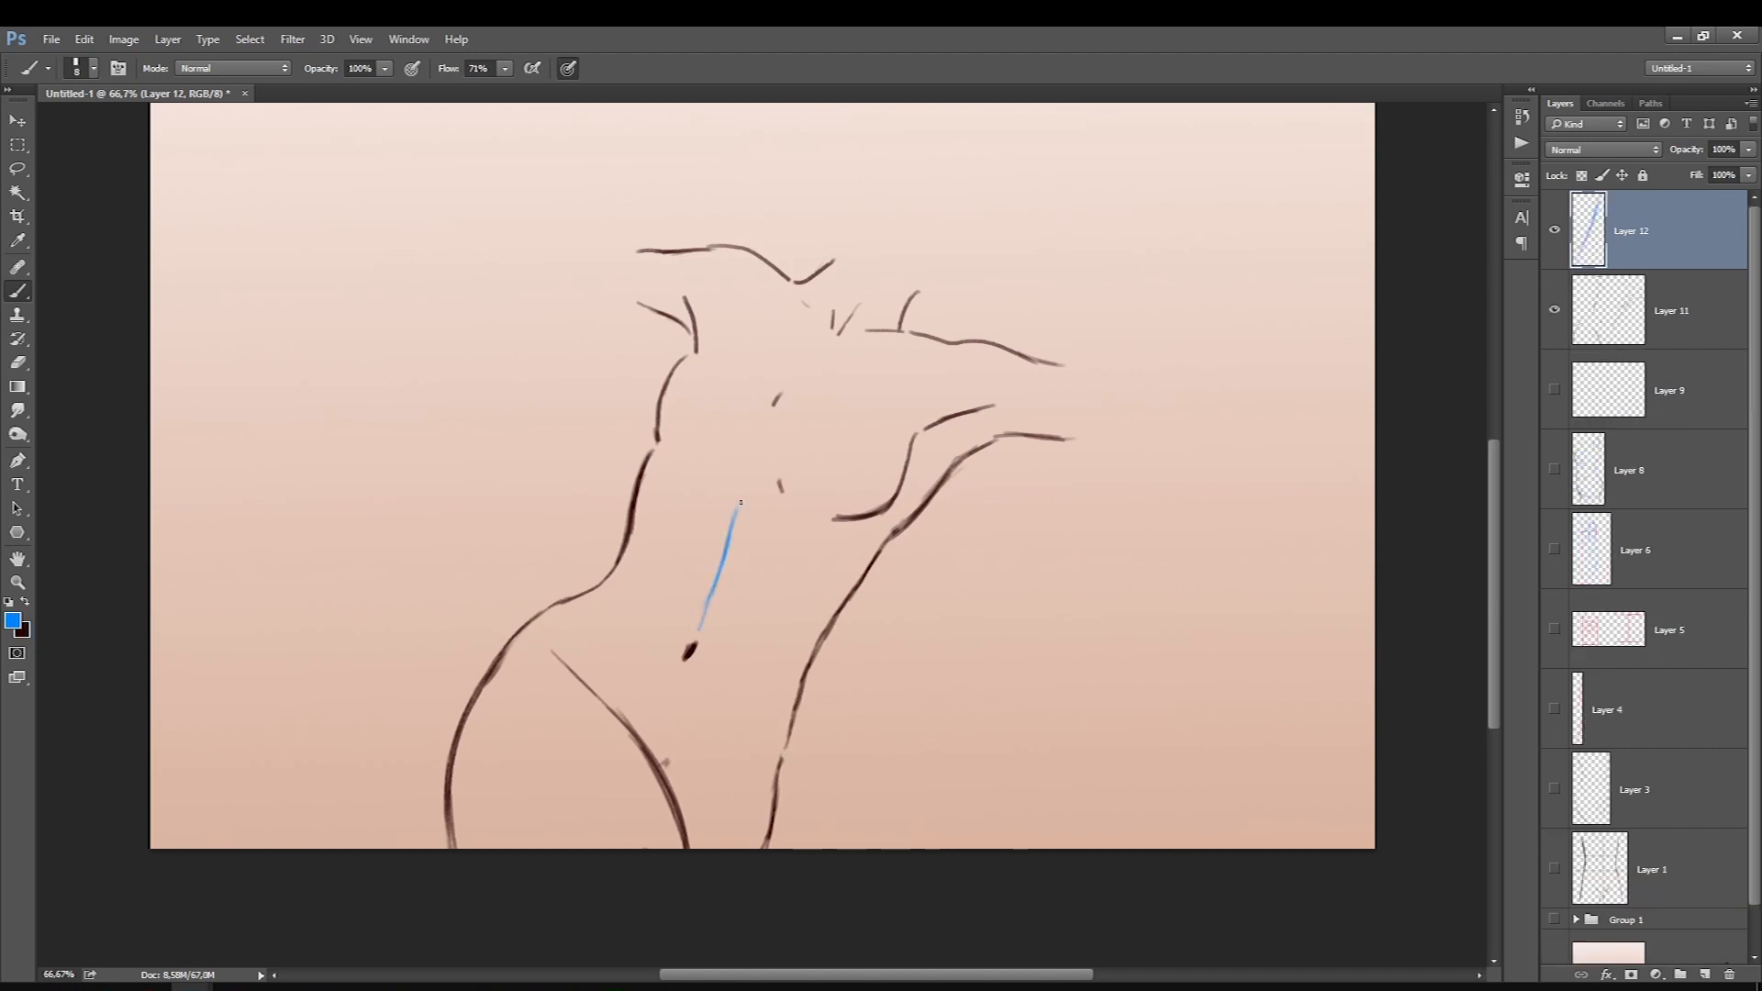
left_click_drag(791, 642, 751, 576)
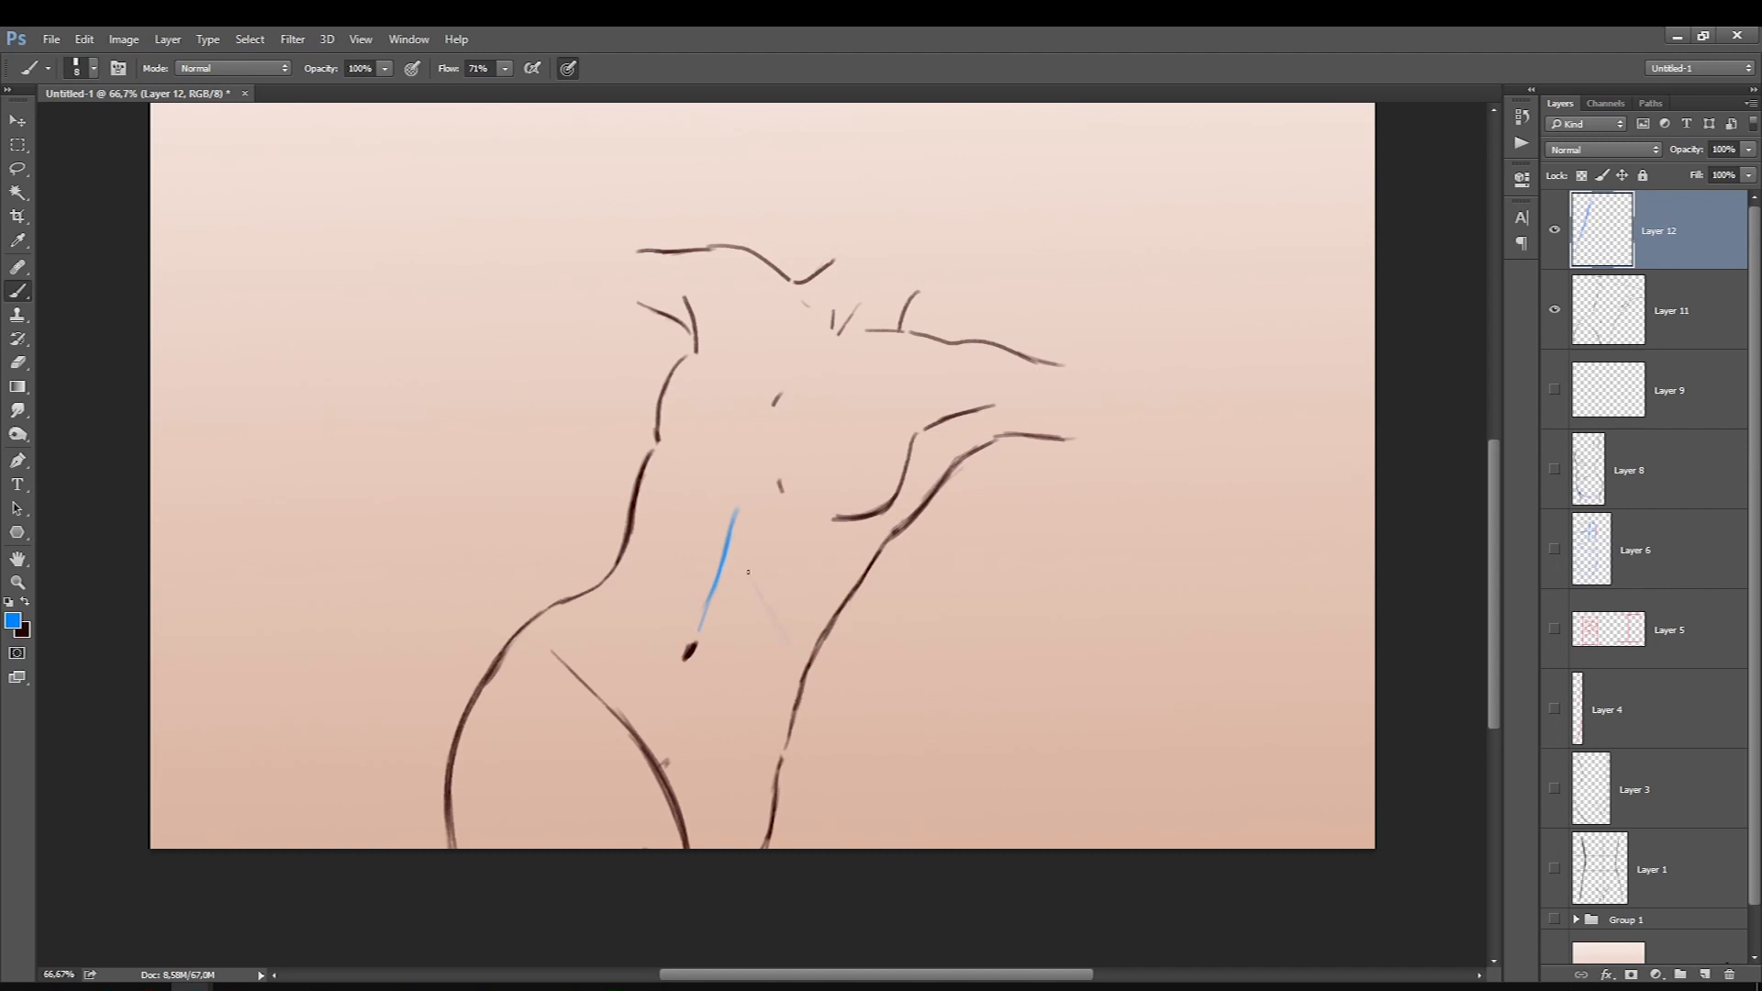
Sketch the rib arch and abdominal muscle segments in blue, checking the earlier sketches on Layer 6 and Layer 8 for reference.
left_click(1554, 549)
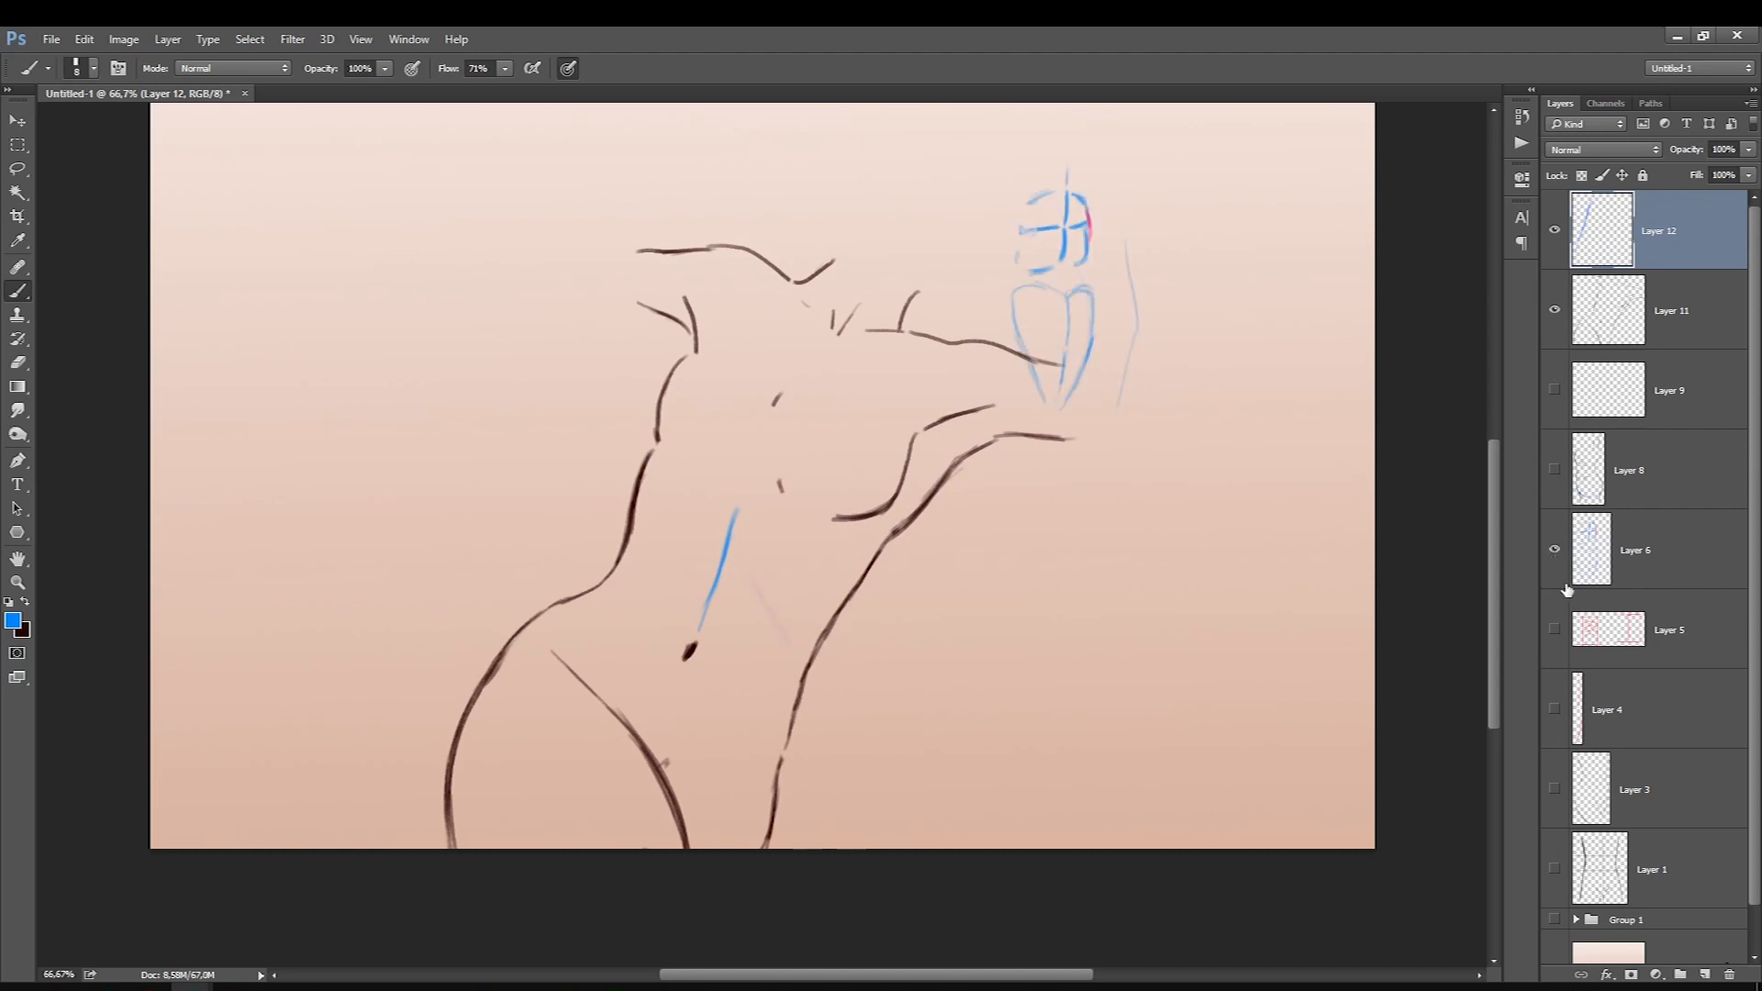
left_click(1554, 549)
left_click(1554, 470)
left_click(1554, 470)
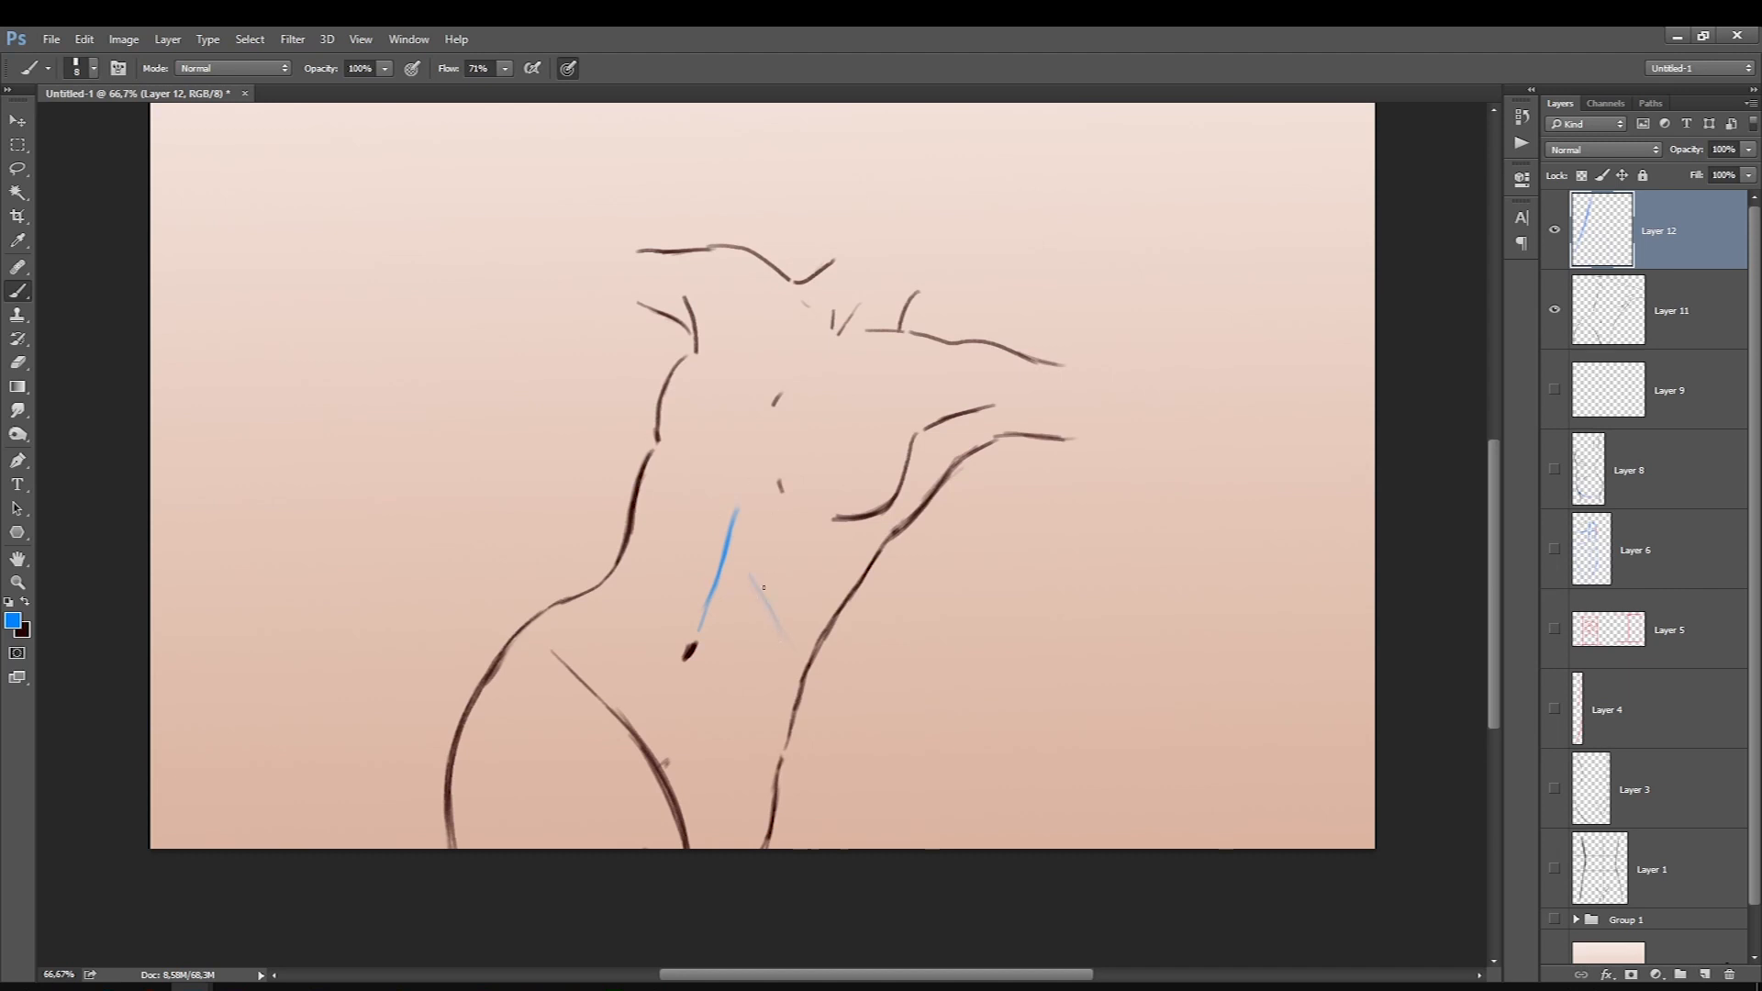
left_click_drag(746, 568, 795, 643)
mouse_move(752, 578)
left_mouse_down()
mouse_move(731, 547)
mouse_move(657, 554)
left_mouse_up()
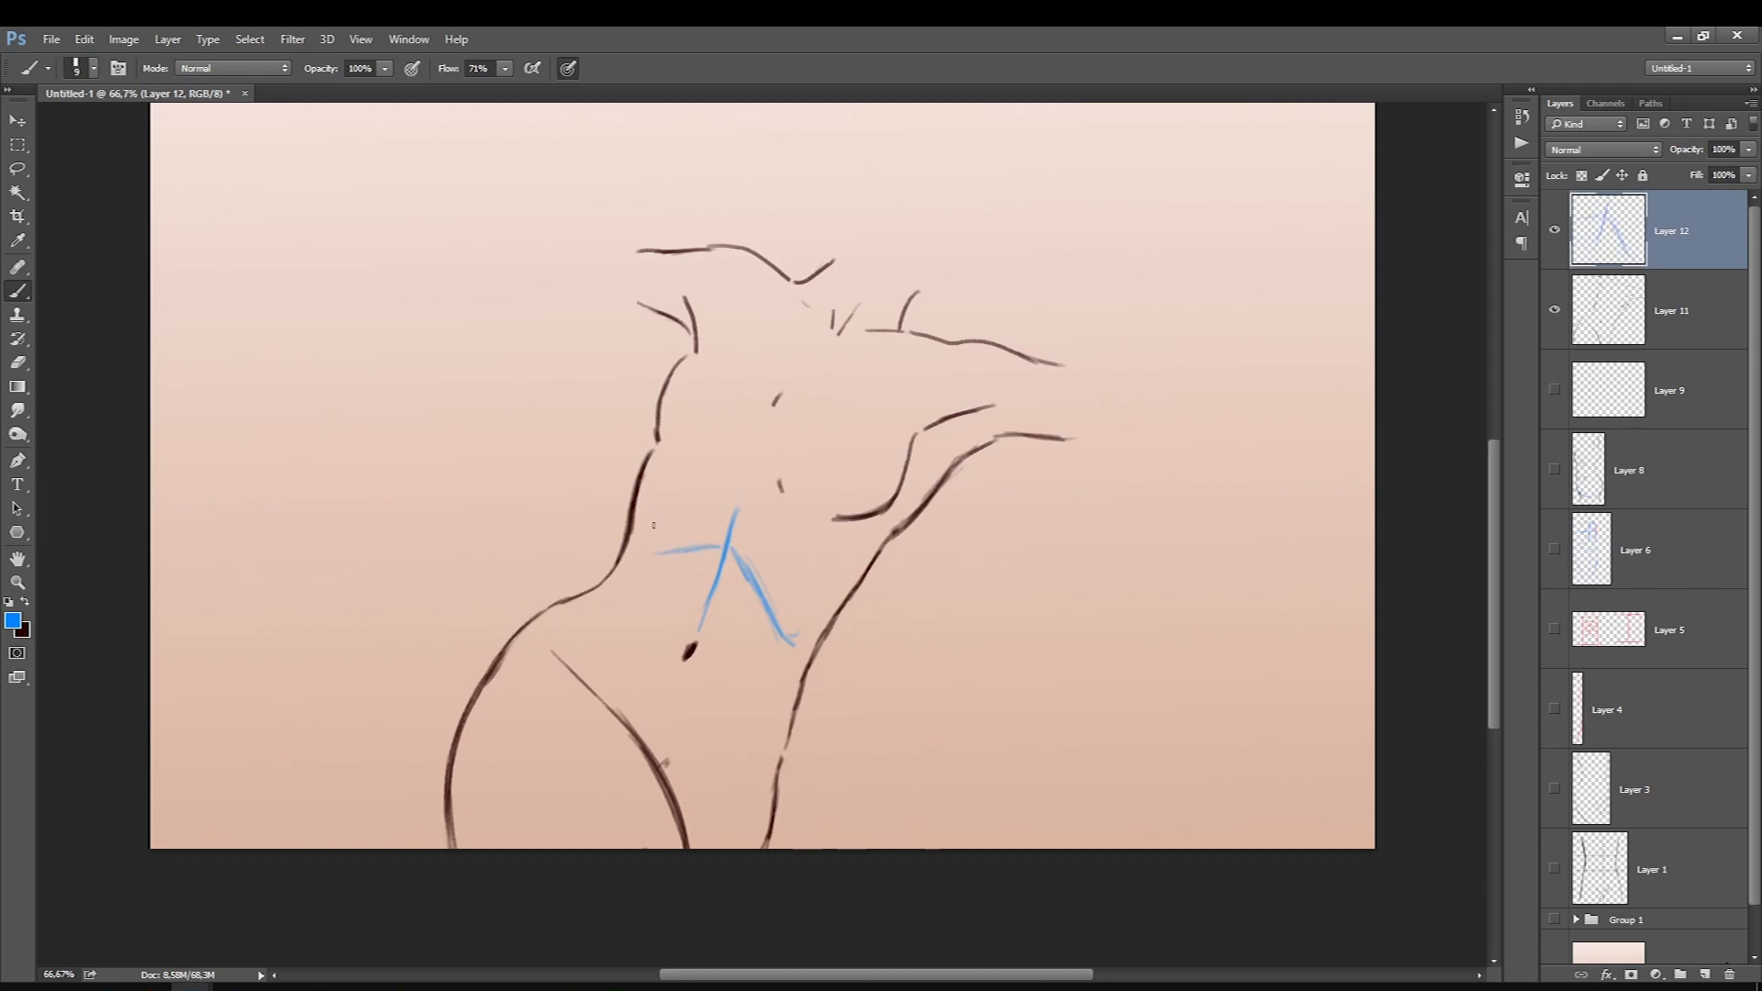
left_click_drag(615, 654, 616, 684)
mouse_move(726, 605)
left_mouse_down()
mouse_move(725, 569)
mouse_move(657, 579)
mouse_move(717, 604)
mouse_move(654, 602)
mouse_move(696, 601)
left_mouse_up()
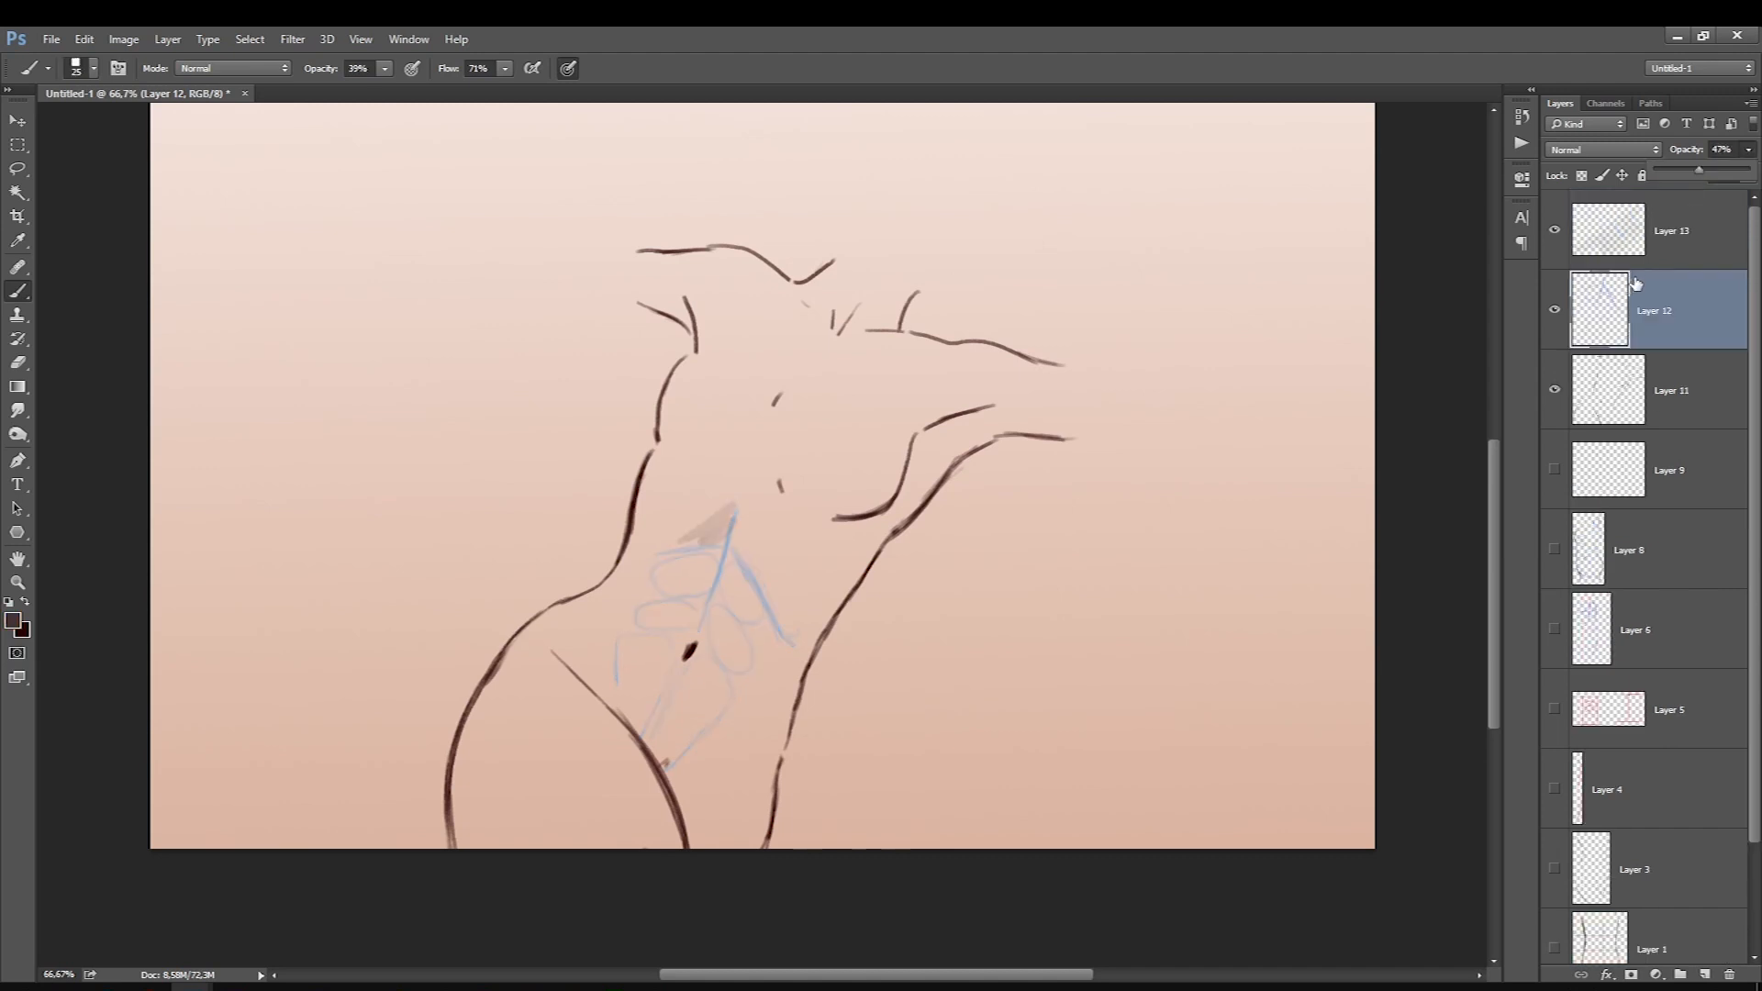
On Layer 13, shade the area under the left side of the rib arch, hiding the blue guides and undoing a stray stroke.
left_click(1648, 241)
mouse_move(731, 512)
left_mouse_down()
mouse_move(694, 543)
mouse_move(725, 516)
mouse_move(722, 544)
left_mouse_up()
left_click(1555, 311)
key("bracketleft")
key("bracketleft")
left_click_drag(598, 157, 674, 365)
key("ctrl+z")
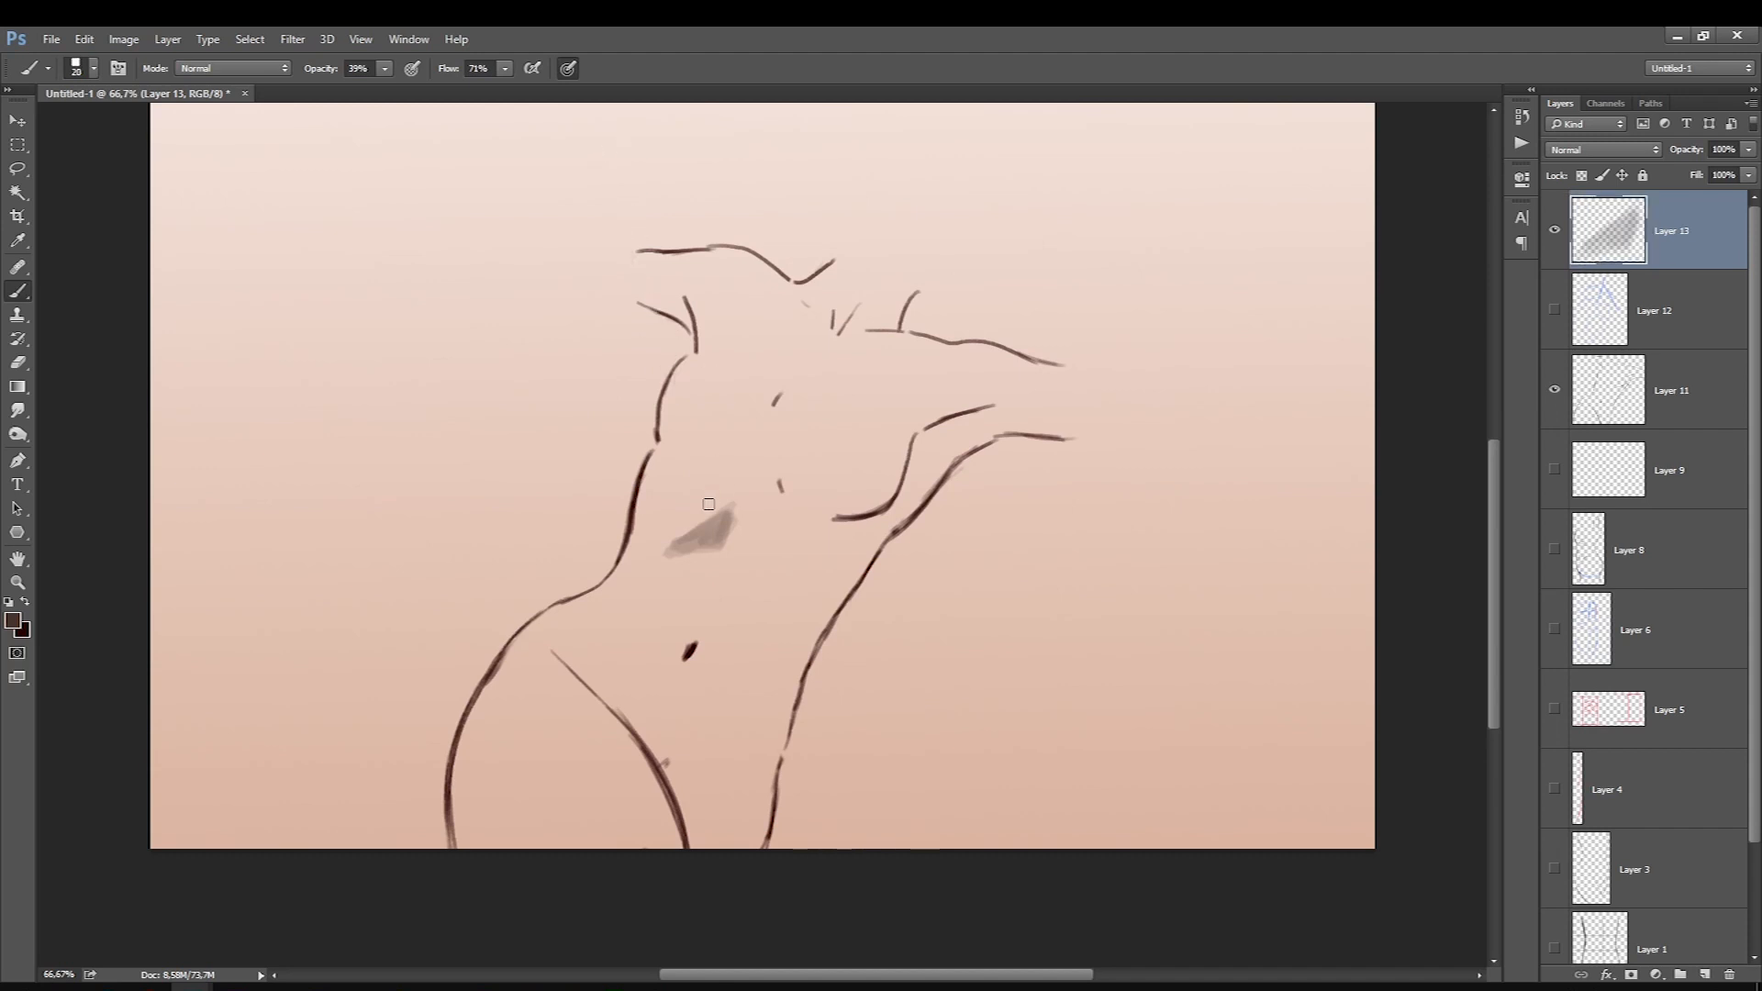
key("bracketleft")
key("bracketleft")
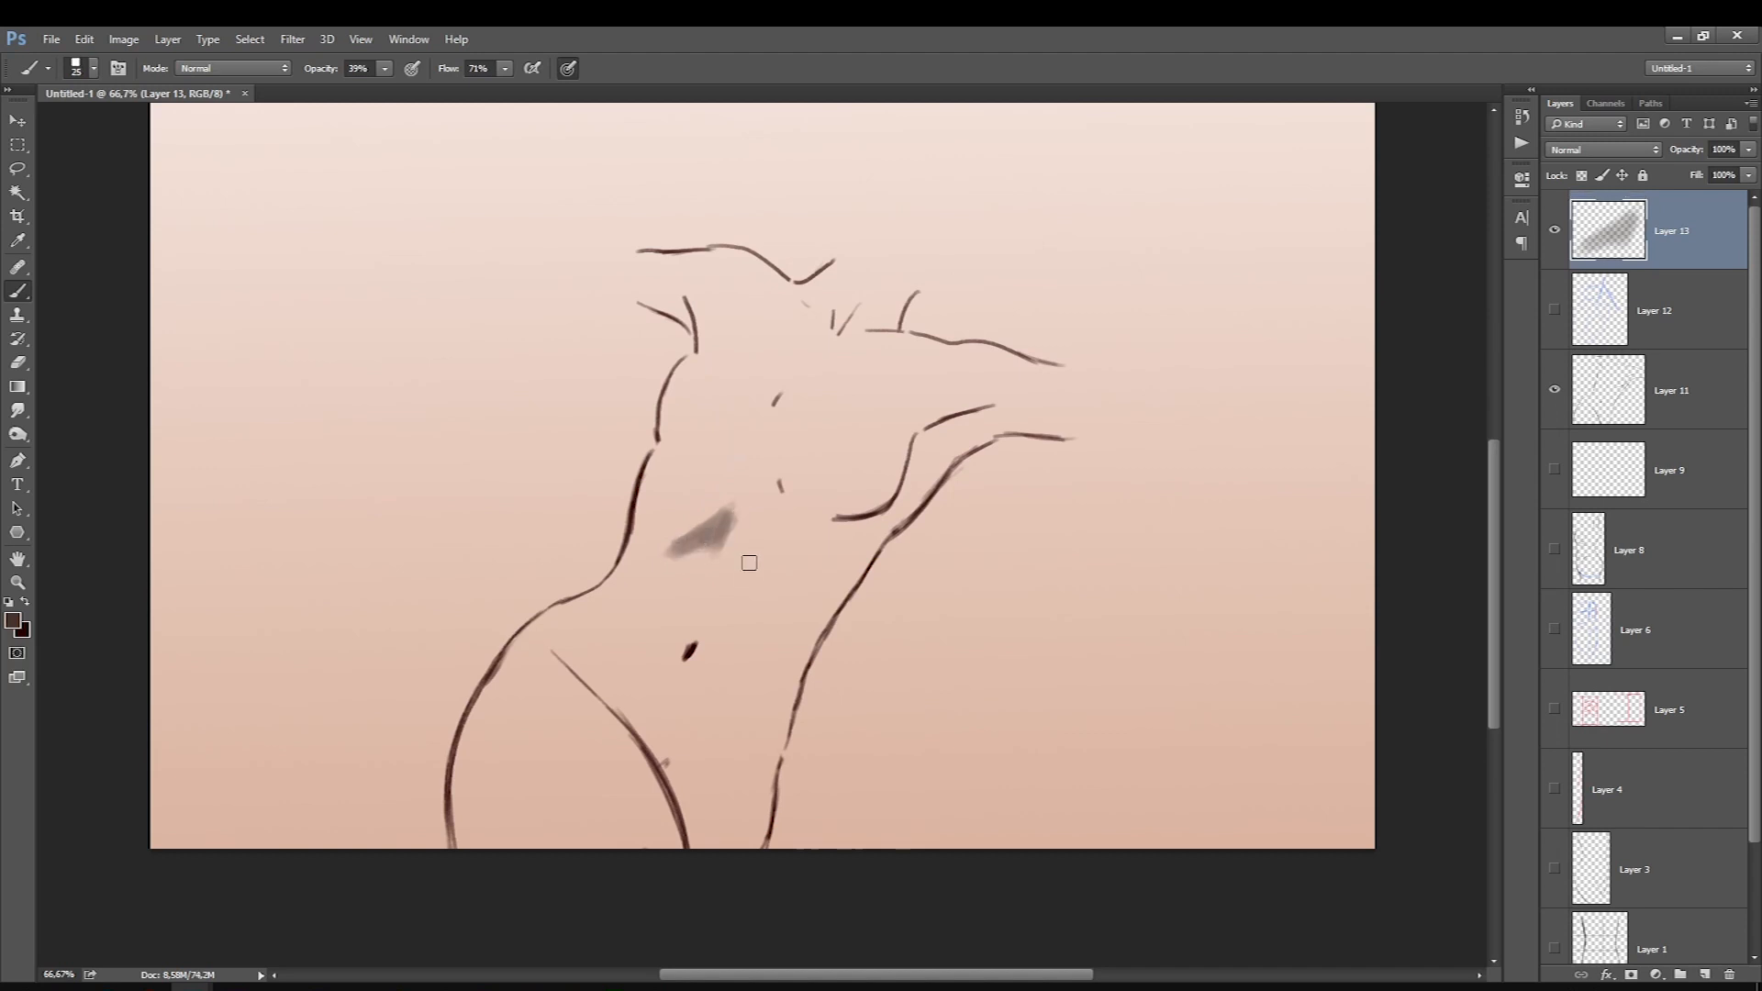
Choose a dark brown foreground colour and shade the right side of the rib arch.
left_click(13, 621)
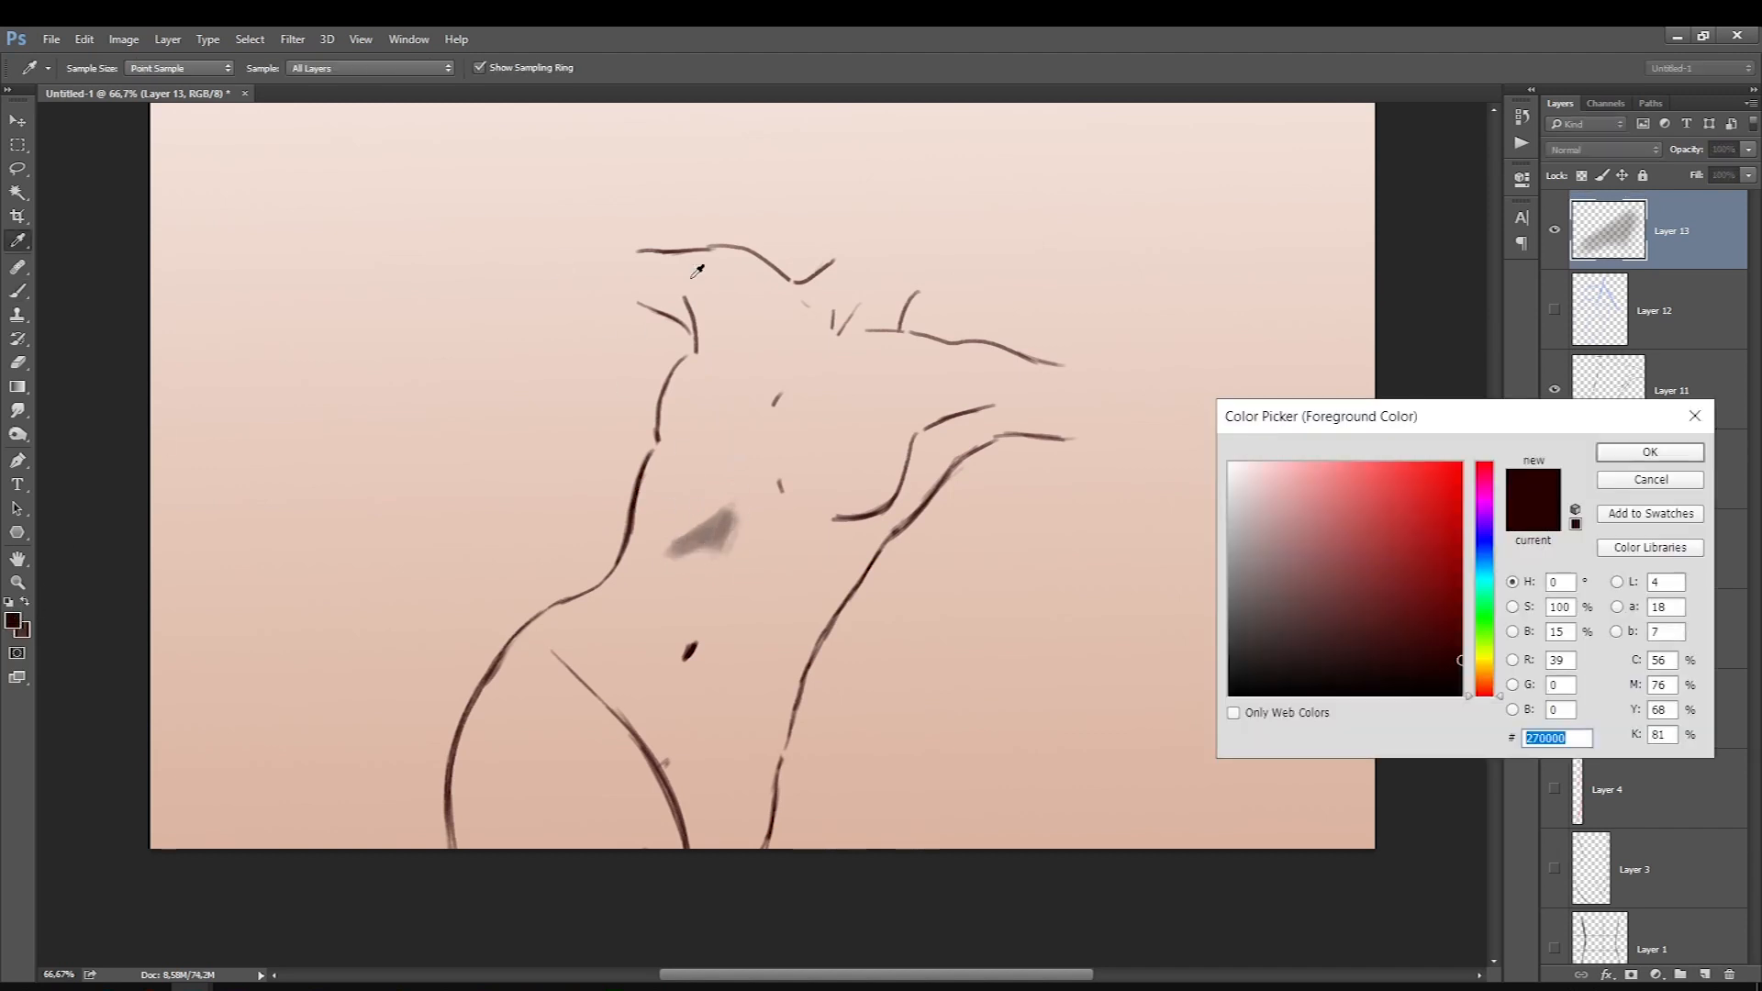
key("Return")
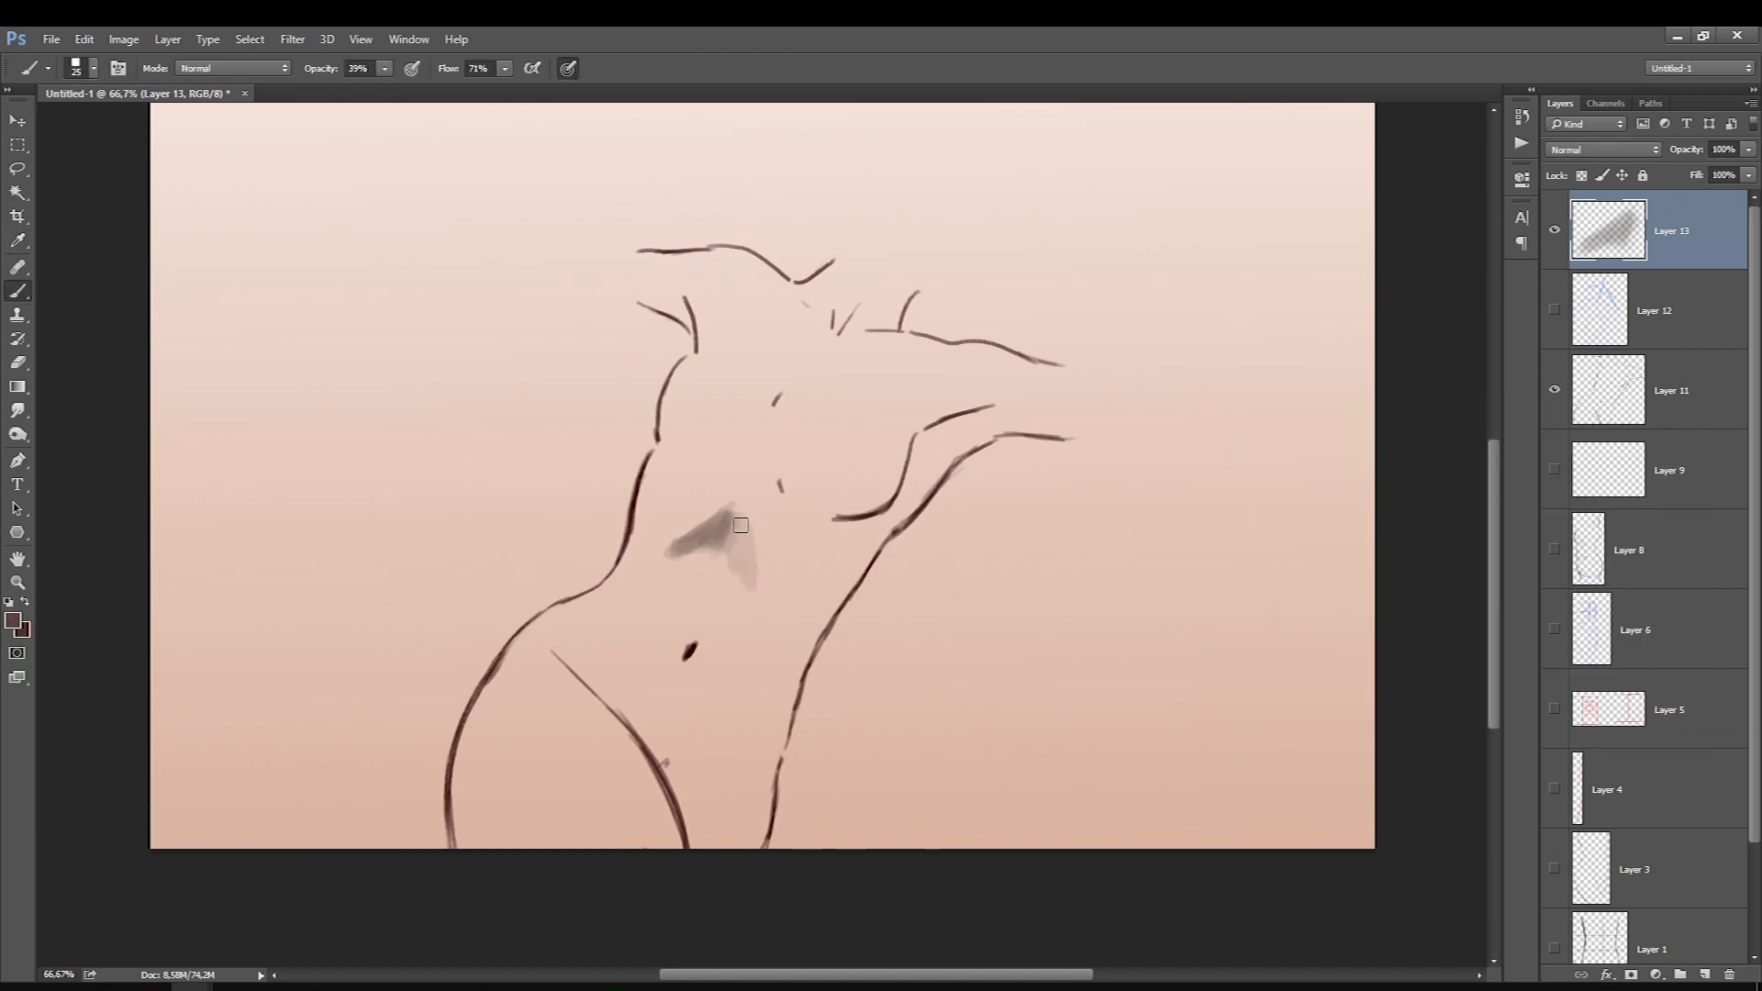
key("]")
left_click_drag(740, 515, 755, 591)
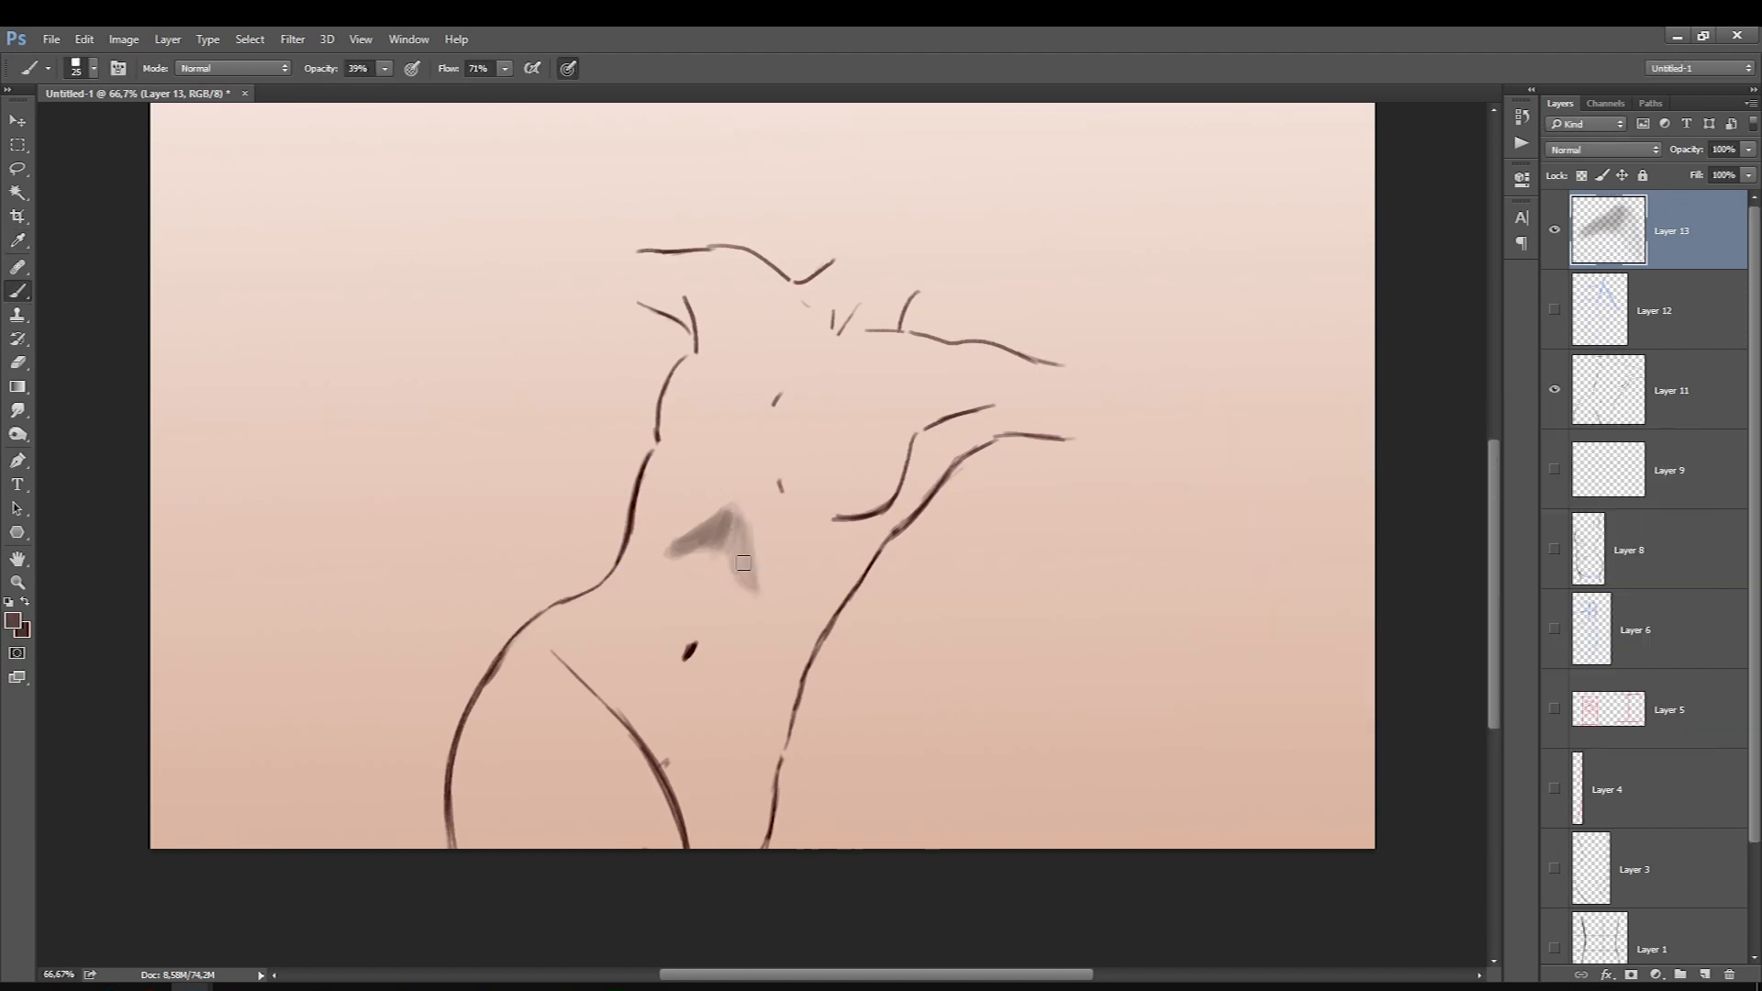
Enlarge the brush and add soft shading beside, above and below the navel.
key("]")
key("]")
left_click_drag(710, 646, 699, 669)
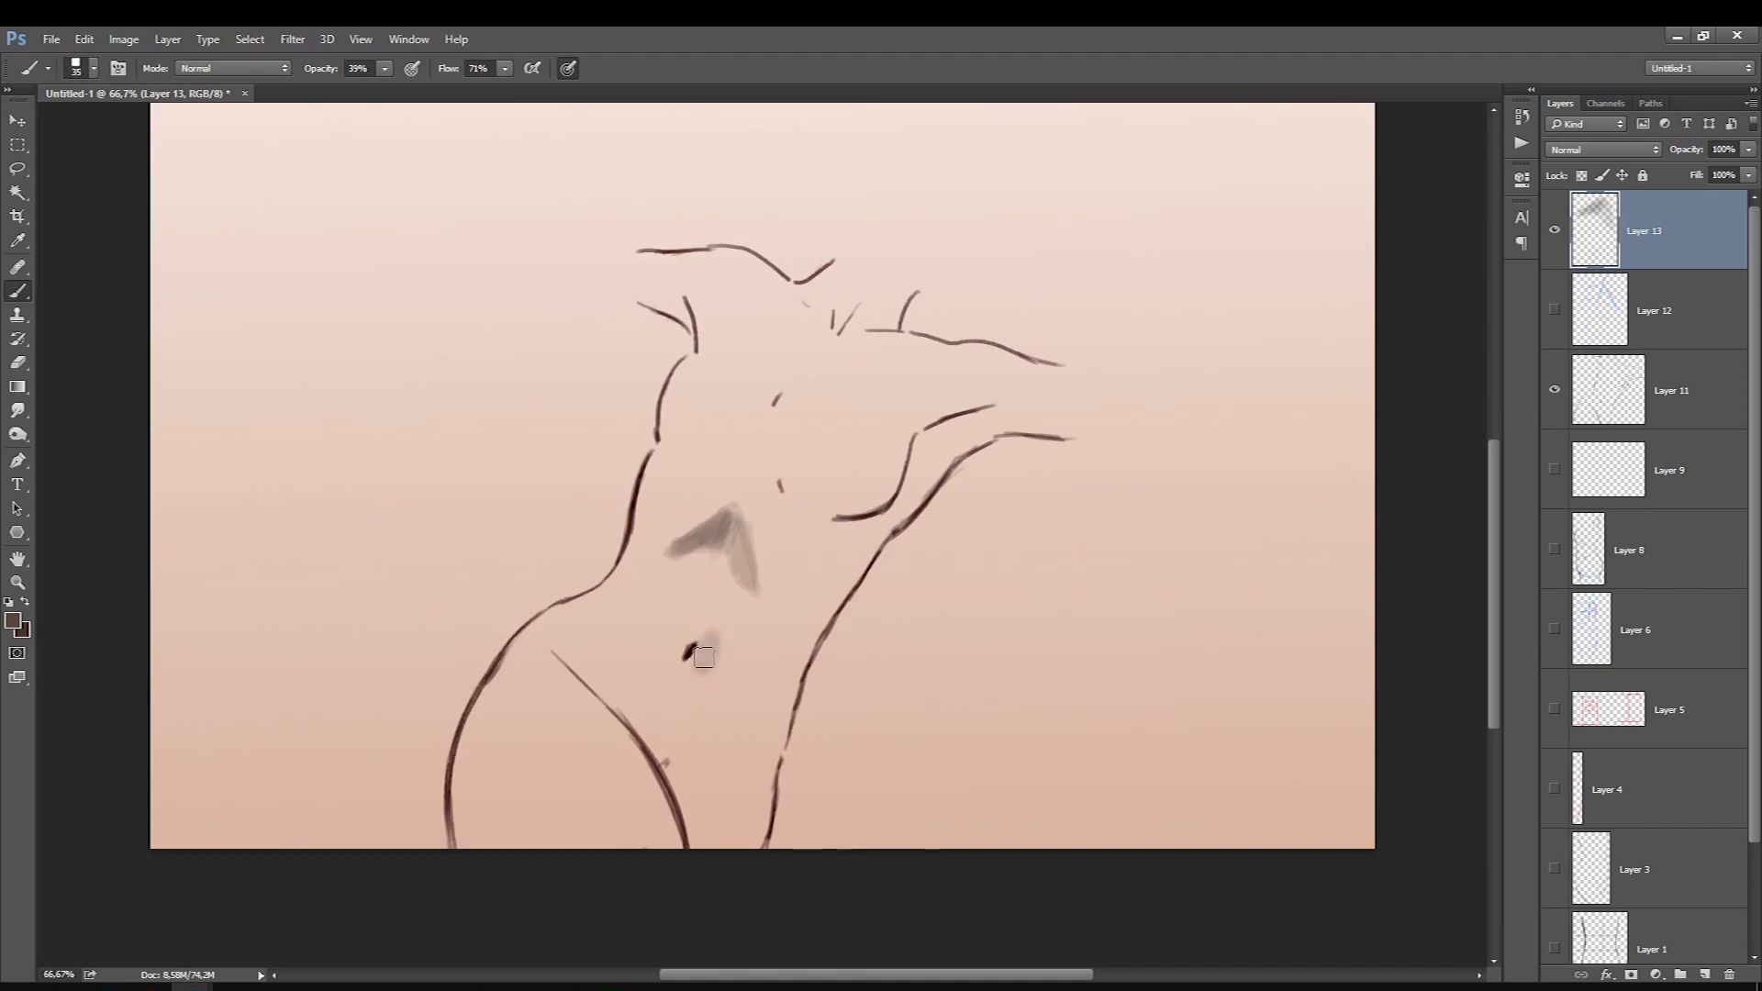
mouse_move(721, 592)
left_mouse_down()
mouse_move(716, 634)
mouse_move(728, 619)
left_mouse_up()
key("]")
key("]")
mouse_move(699, 697)
left_mouse_down()
mouse_move(674, 738)
mouse_move(689, 706)
left_mouse_up()
Show the blue guides on Layer 12 and shade the lower abdomen and the right column of muscle segments.
left_click(1554, 309)
left_click_drag(711, 668, 670, 745)
key("[")
key("[")
left_click_drag(720, 620, 724, 667)
left_click_drag(735, 585, 741, 616)
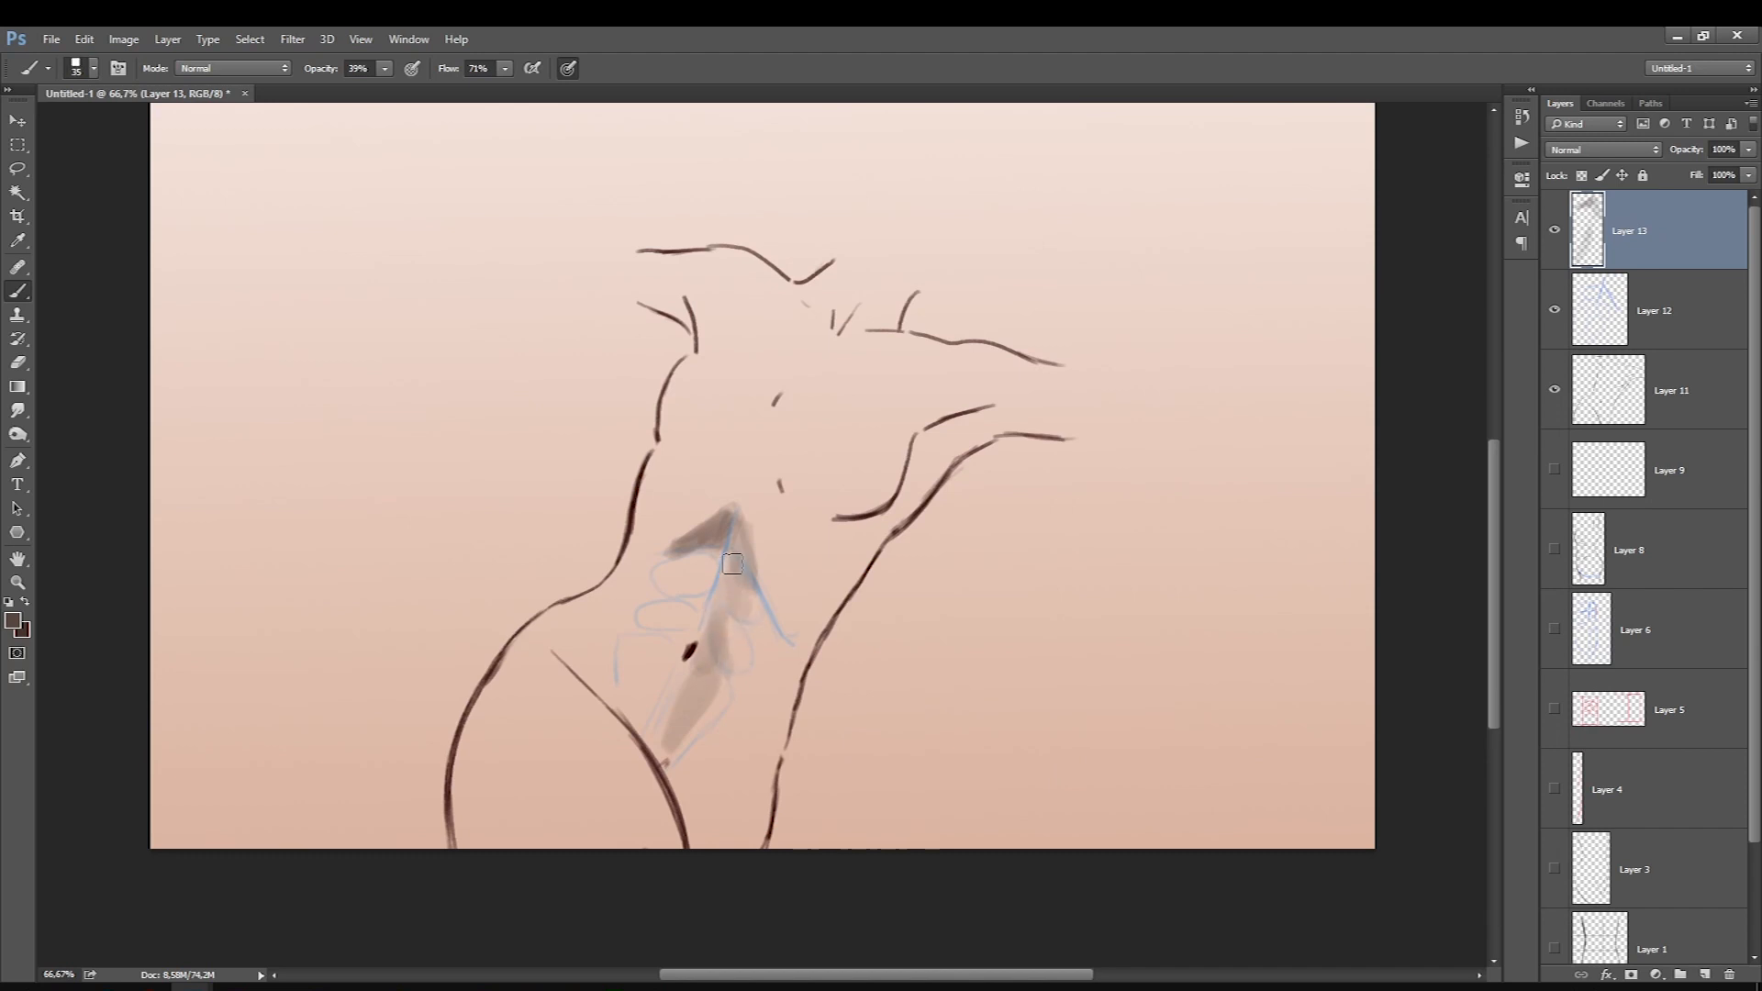
Swap the foreground and background colours and shade the upper left abdominal segment under the rib arch.
left_click(25, 602)
key("[")
key("[")
mouse_move(705, 543)
left_mouse_down()
mouse_move(696, 619)
mouse_move(700, 538)
mouse_move(677, 570)
left_mouse_up()
key("[")
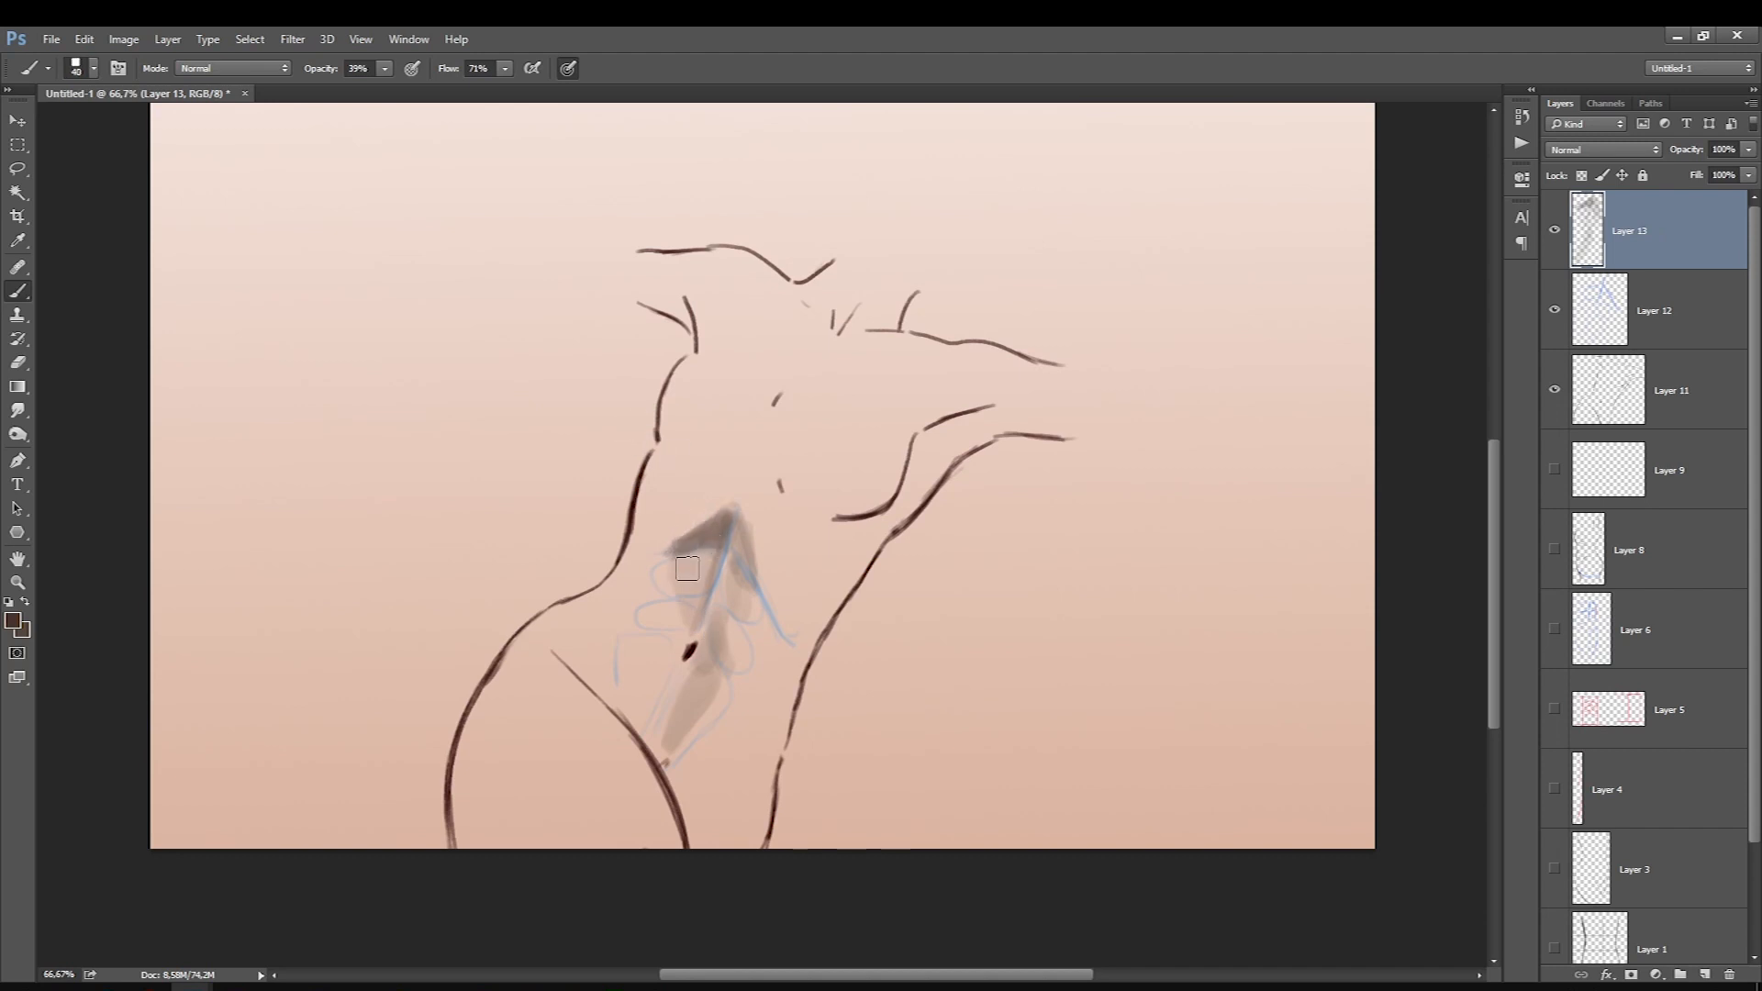
Shade the abdominal segments to the left of the navel and the hollow beside the hip crease.
key("bracketleft")
key("bracketleft")
key("bracketright")
mouse_move(686, 618)
left_mouse_down()
mouse_move(671, 618)
mouse_move(651, 707)
left_mouse_up()
key("bracketleft")
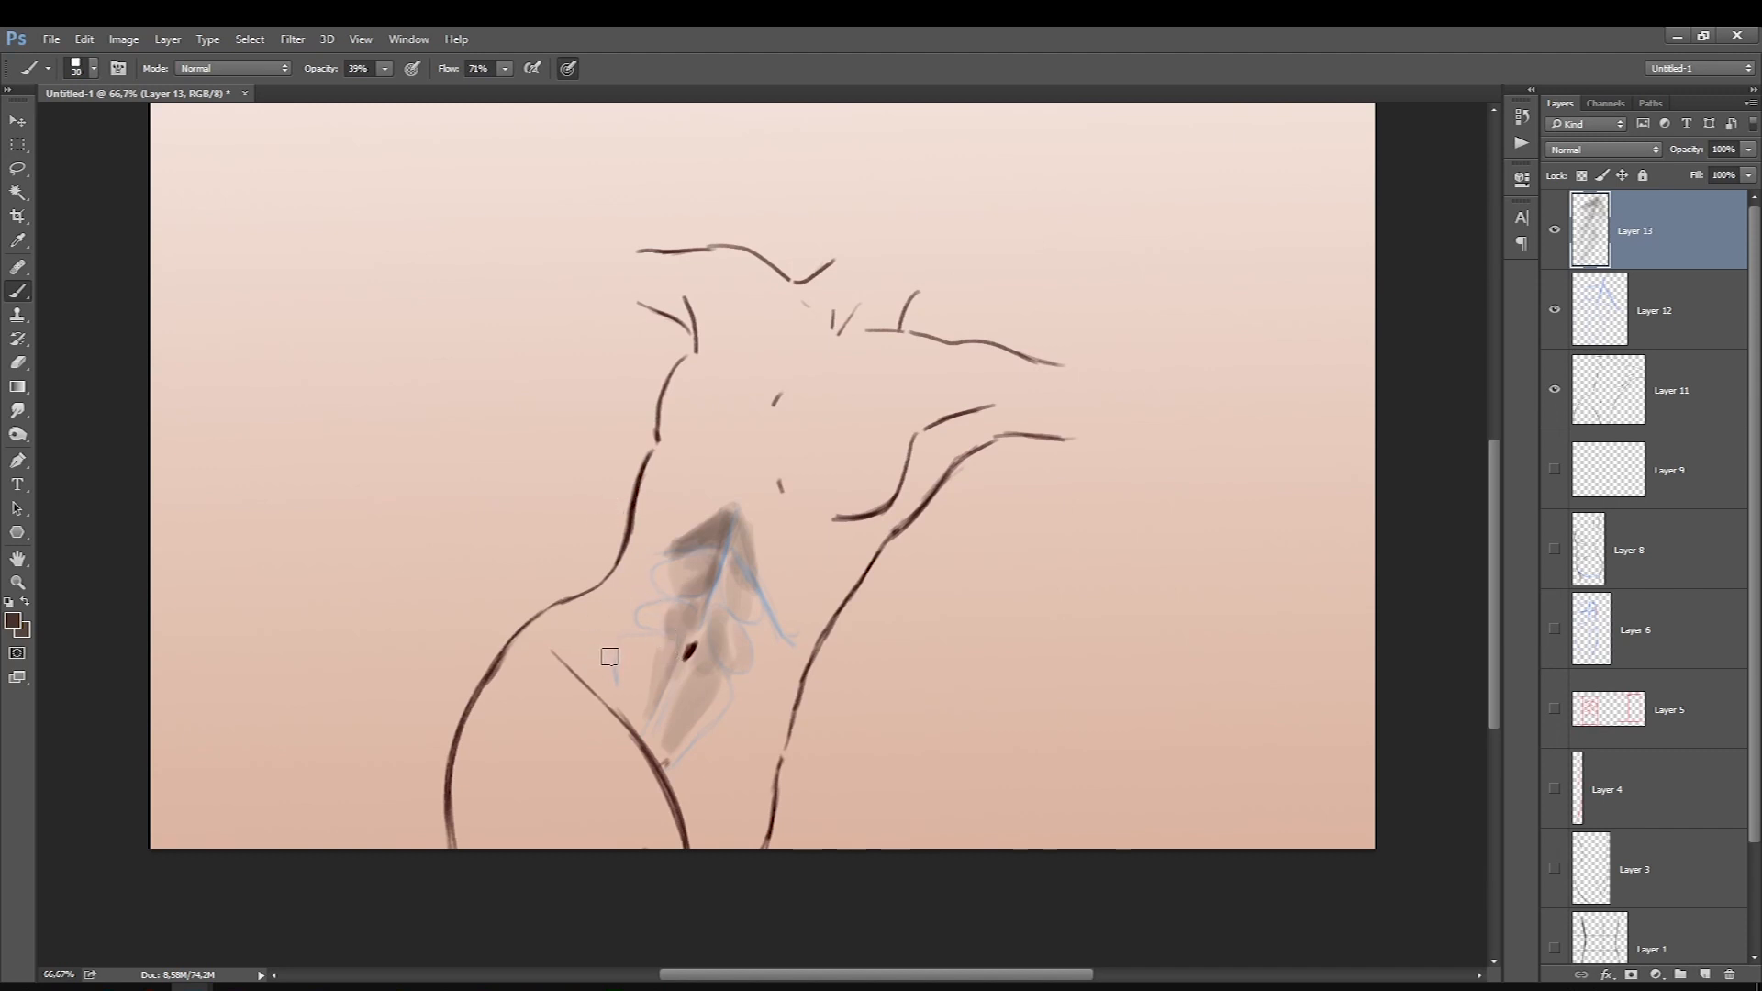
mouse_move(612, 669)
left_mouse_down()
mouse_move(616, 707)
mouse_move(612, 641)
mouse_move(615, 706)
mouse_move(602, 670)
mouse_move(599, 696)
mouse_move(619, 668)
mouse_move(562, 663)
mouse_move(607, 638)
mouse_move(597, 679)
mouse_move(592, 615)
left_mouse_up()
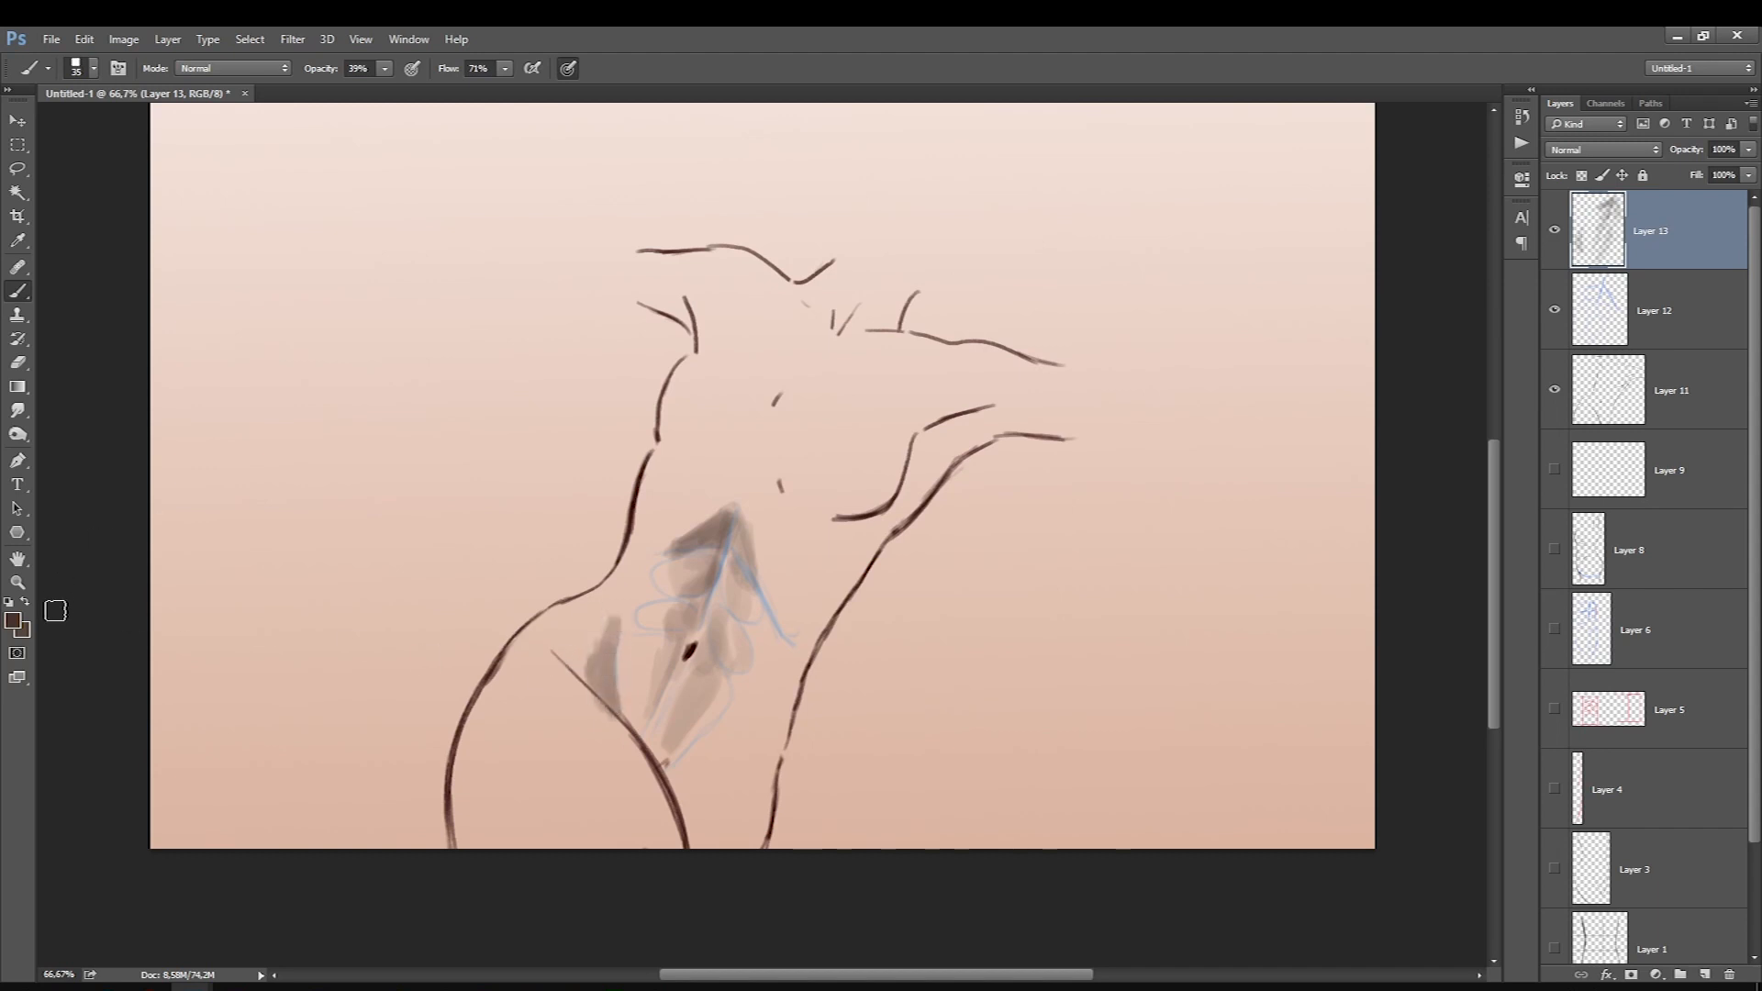
Pick an orange foreground colour and tint the abdominal muscle segments with it.
left_click(14, 621)
left_click(760, 330)
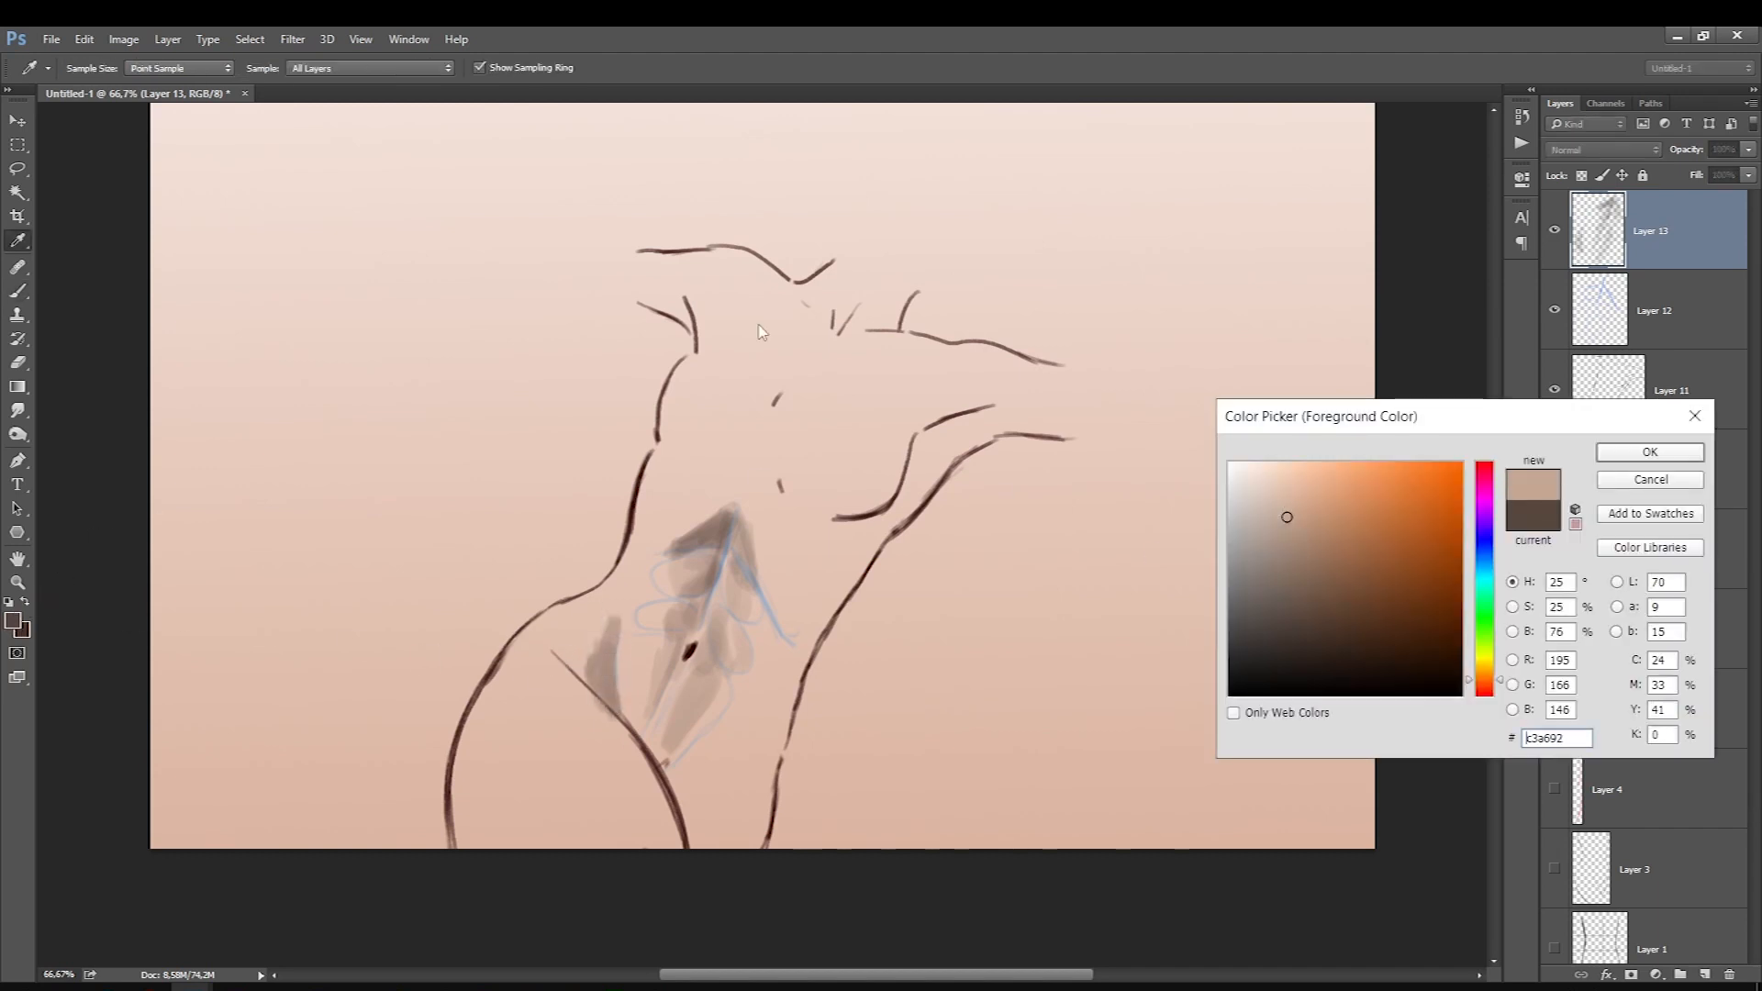
key("Return")
key("bracketleft")
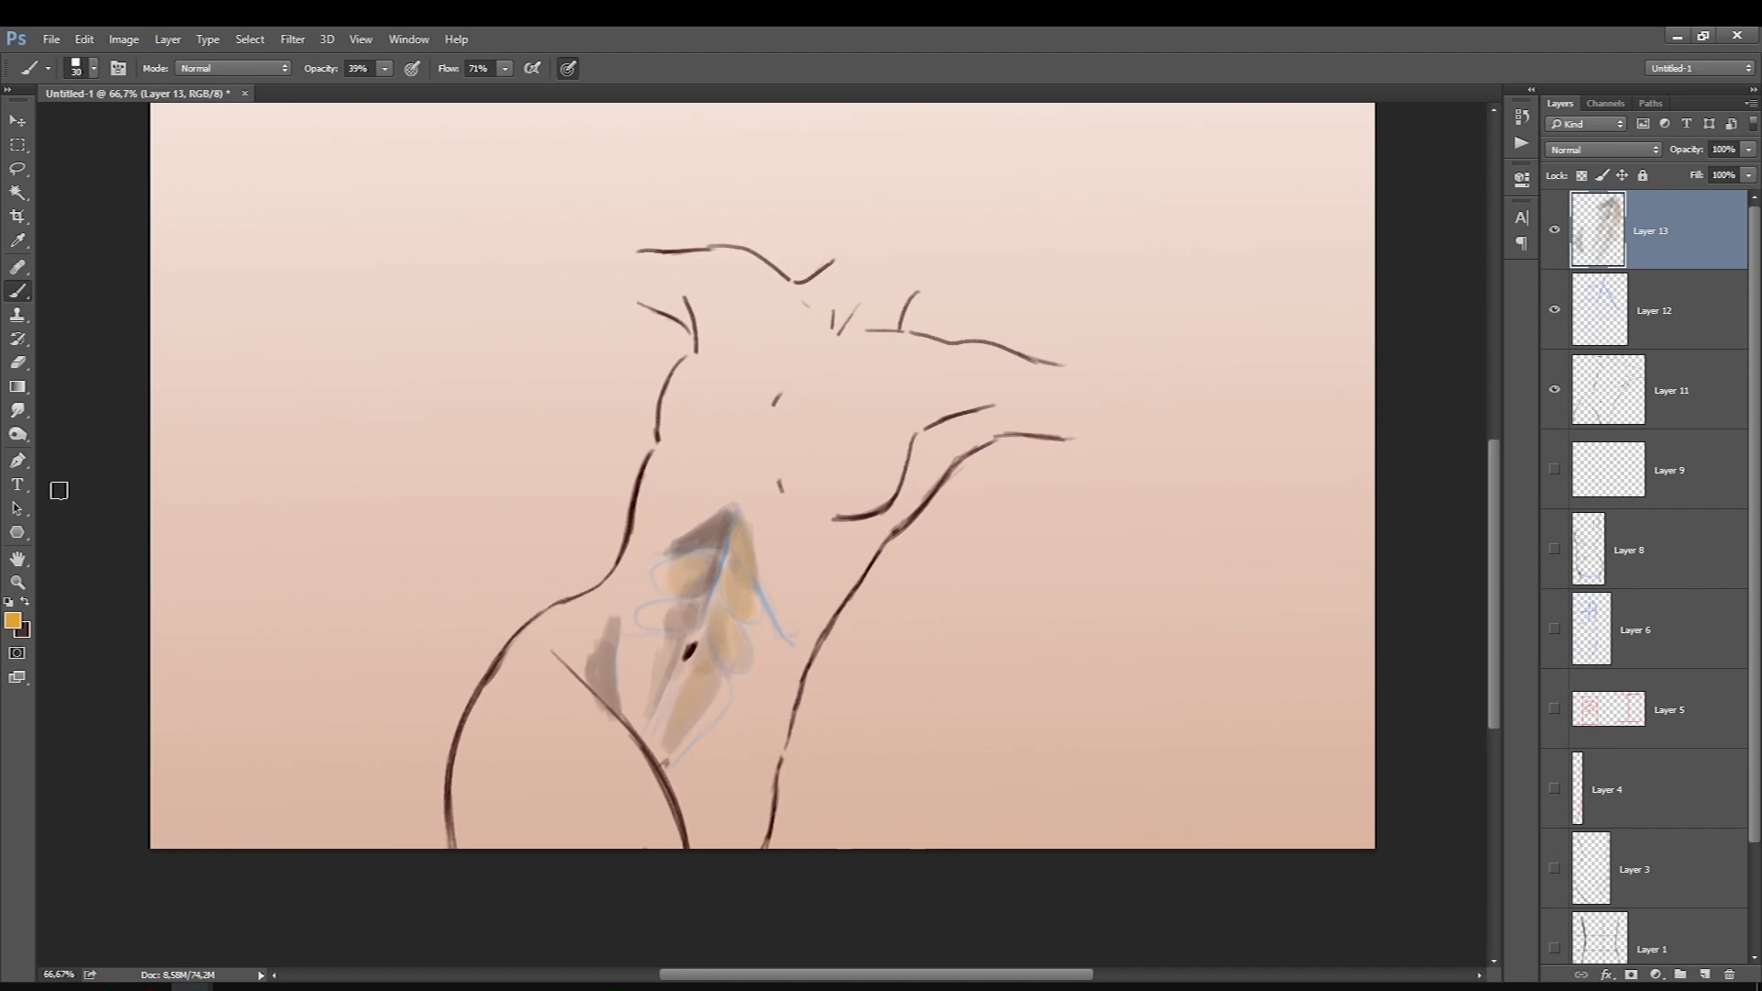
Switch back to dark brown and shade the left flank from hip to ribs and the centre line up the chest.
left_click(26, 602)
mouse_move(600, 683)
left_mouse_down()
mouse_move(627, 713)
mouse_move(595, 659)
mouse_move(593, 677)
mouse_move(632, 682)
mouse_move(581, 639)
mouse_move(577, 668)
mouse_move(611, 586)
mouse_move(621, 619)
mouse_move(644, 573)
mouse_move(636, 445)
mouse_move(642, 479)
left_mouse_up()
key("]")
key("]")
key("]")
key("]")
key("[")
key("[")
key("[")
key("[")
mouse_move(755, 512)
left_mouse_down()
mouse_move(767, 374)
mouse_move(763, 482)
mouse_move(748, 420)
left_mouse_up()
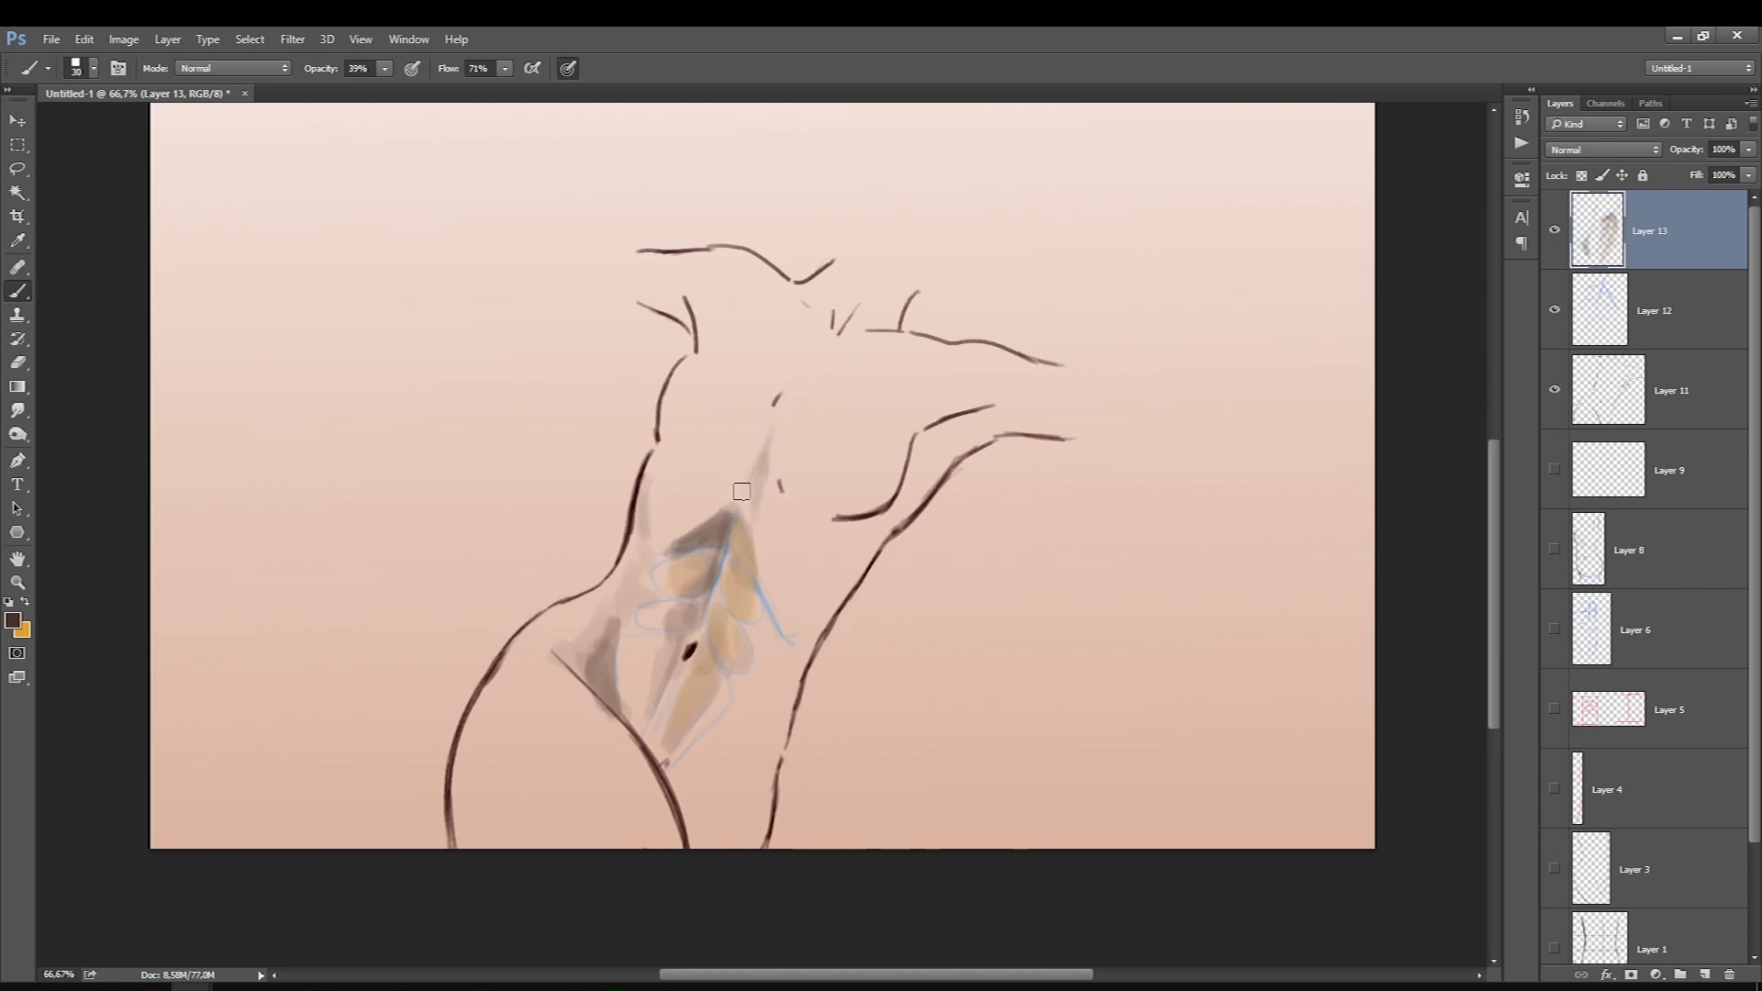
Enlarge the brush and shade the right flank from the ribs down beside the abdomen.
key("]")
key("]")
key("]")
key("]")
key("[")
mouse_move(774, 617)
left_mouse_down()
mouse_move(799, 661)
mouse_move(812, 556)
mouse_move(828, 542)
mouse_move(856, 561)
mouse_move(801, 647)
mouse_move(874, 537)
mouse_move(838, 599)
mouse_move(802, 625)
mouse_move(791, 610)
mouse_move(791, 683)
left_mouse_up()
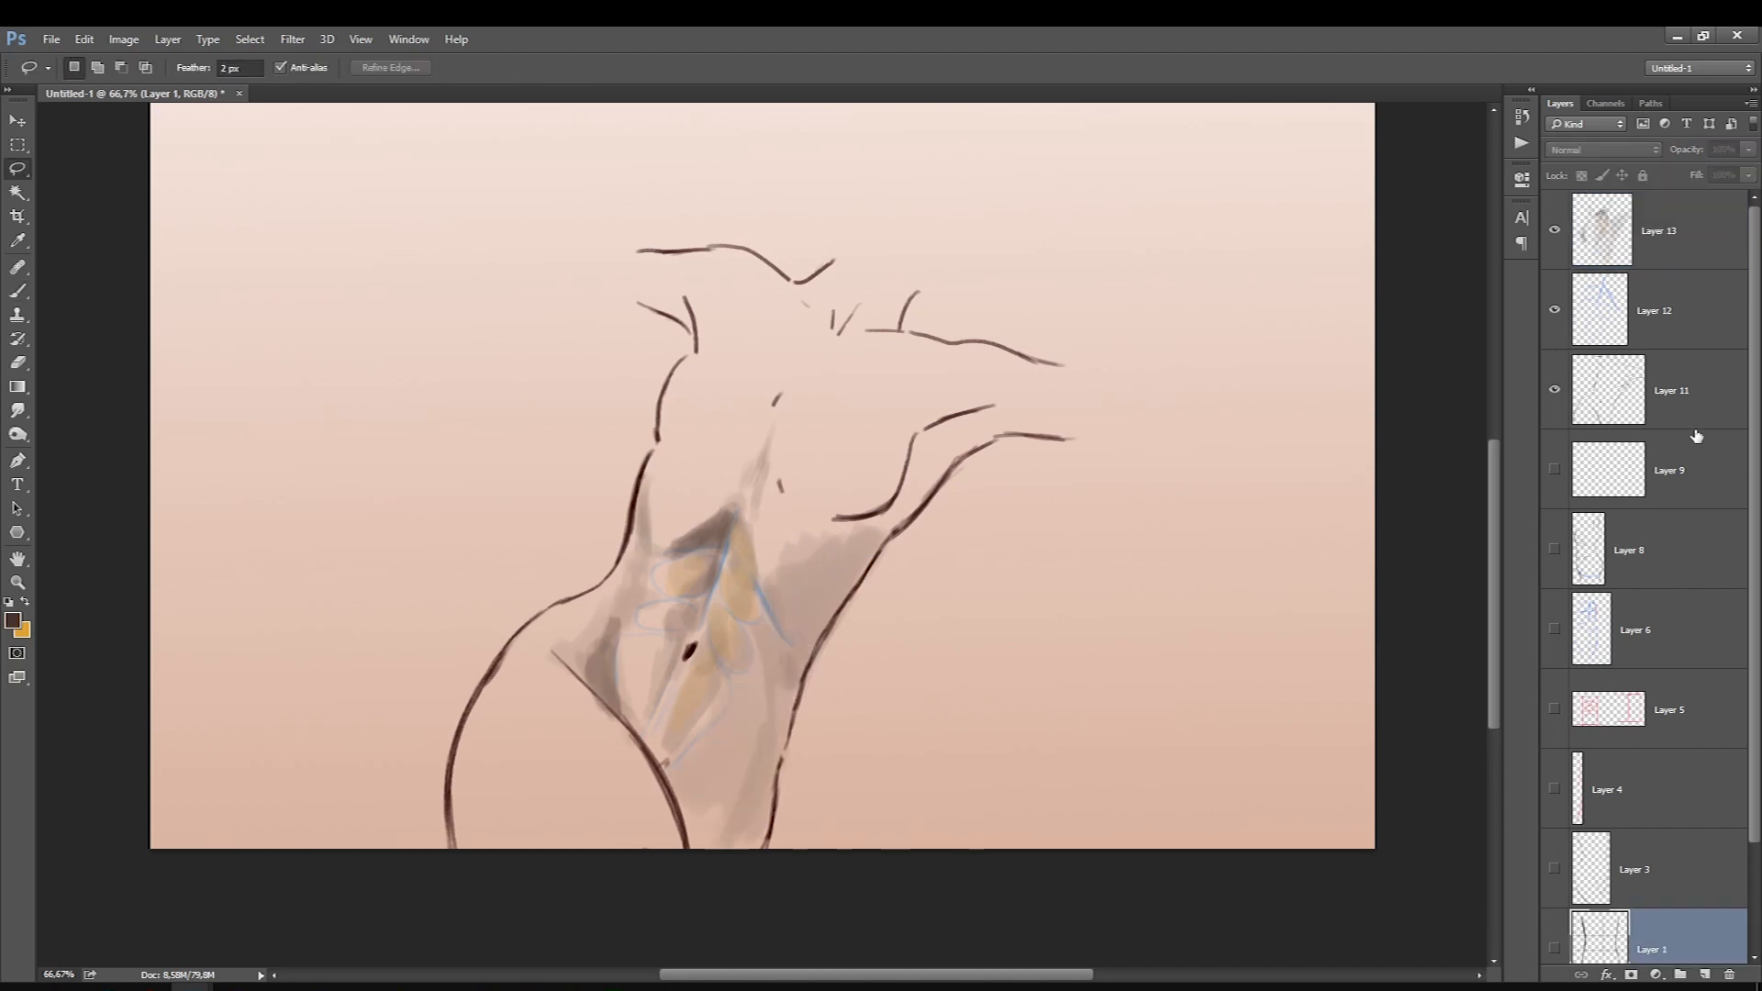
Add a new layer above Layer 9, beneath the line art, and choose a muted brown foreground colour.
left_click(1636, 486)
left_click(1709, 975)
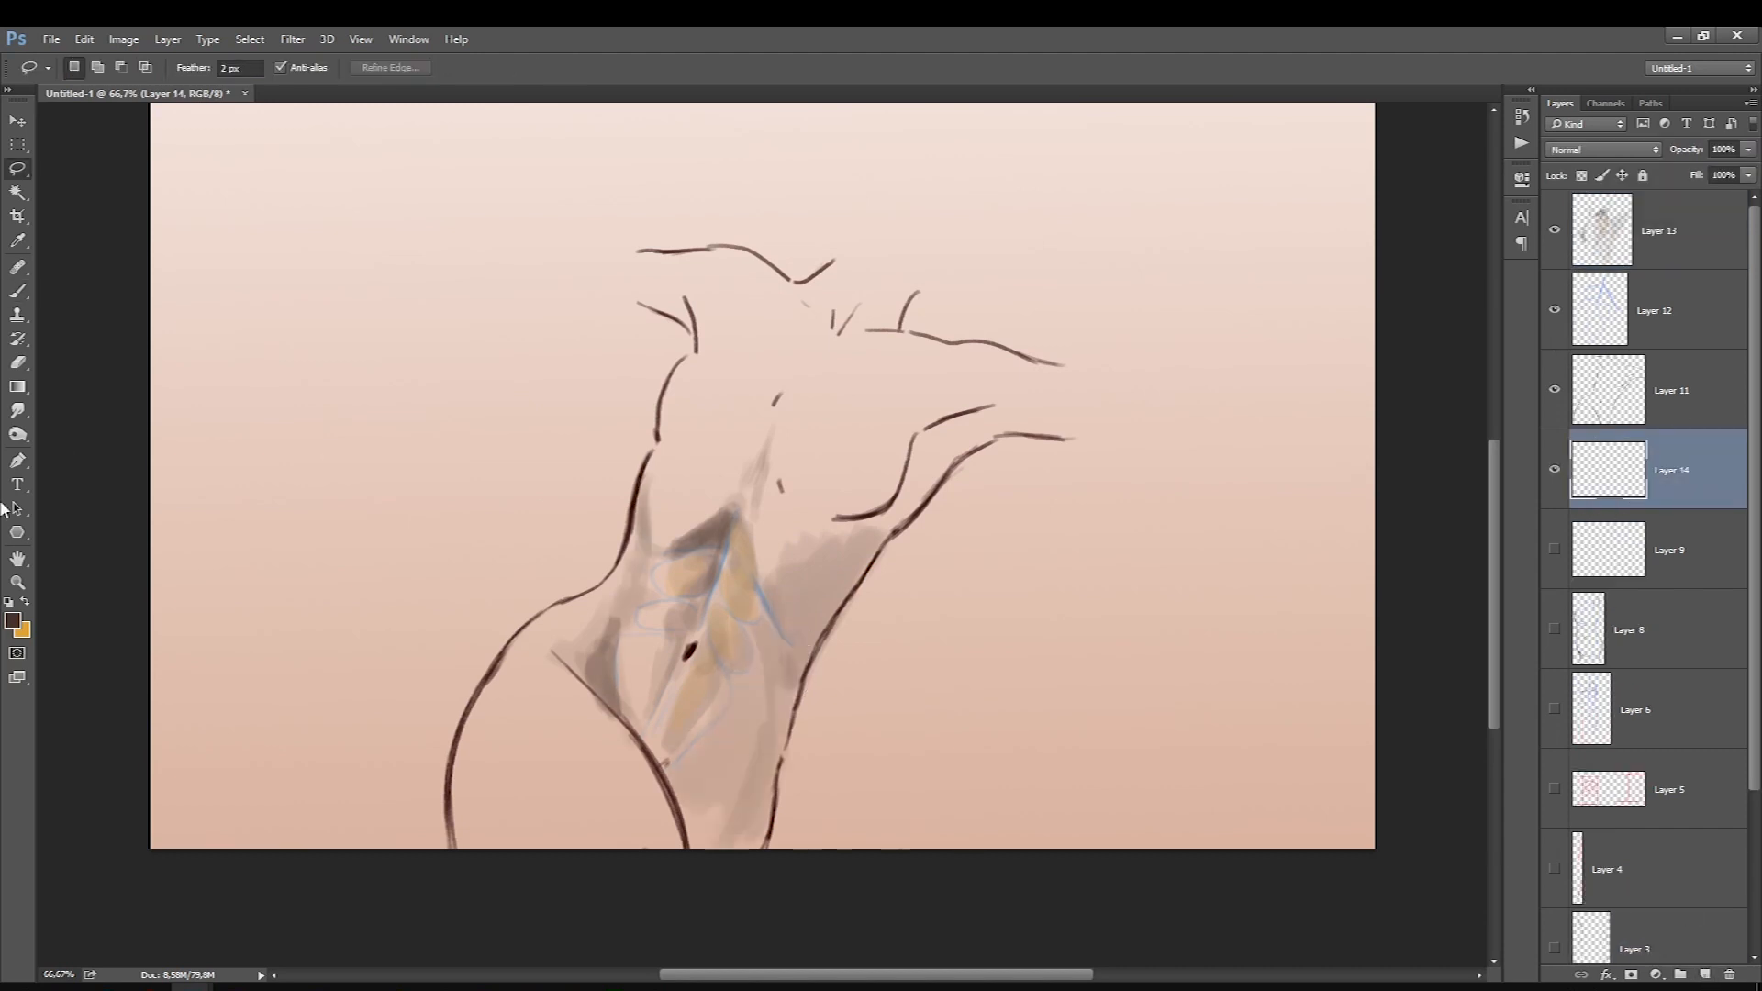
left_click(13, 621)
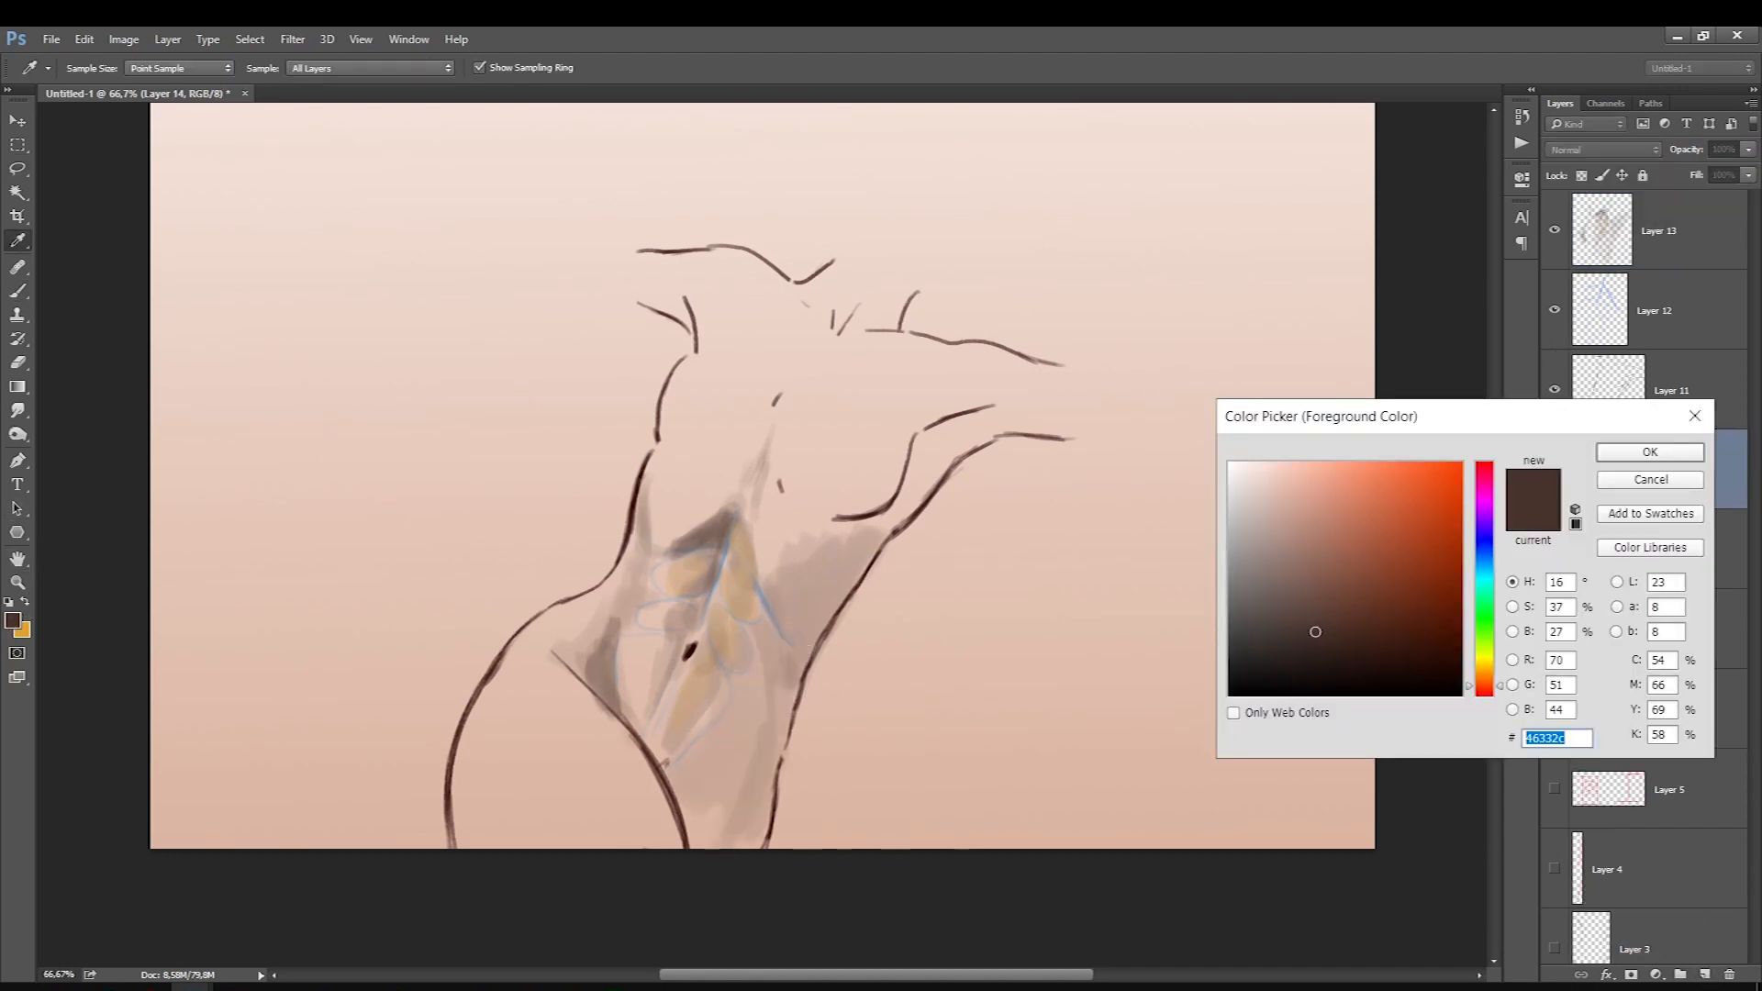
left_click(719, 530)
left_click(1280, 566)
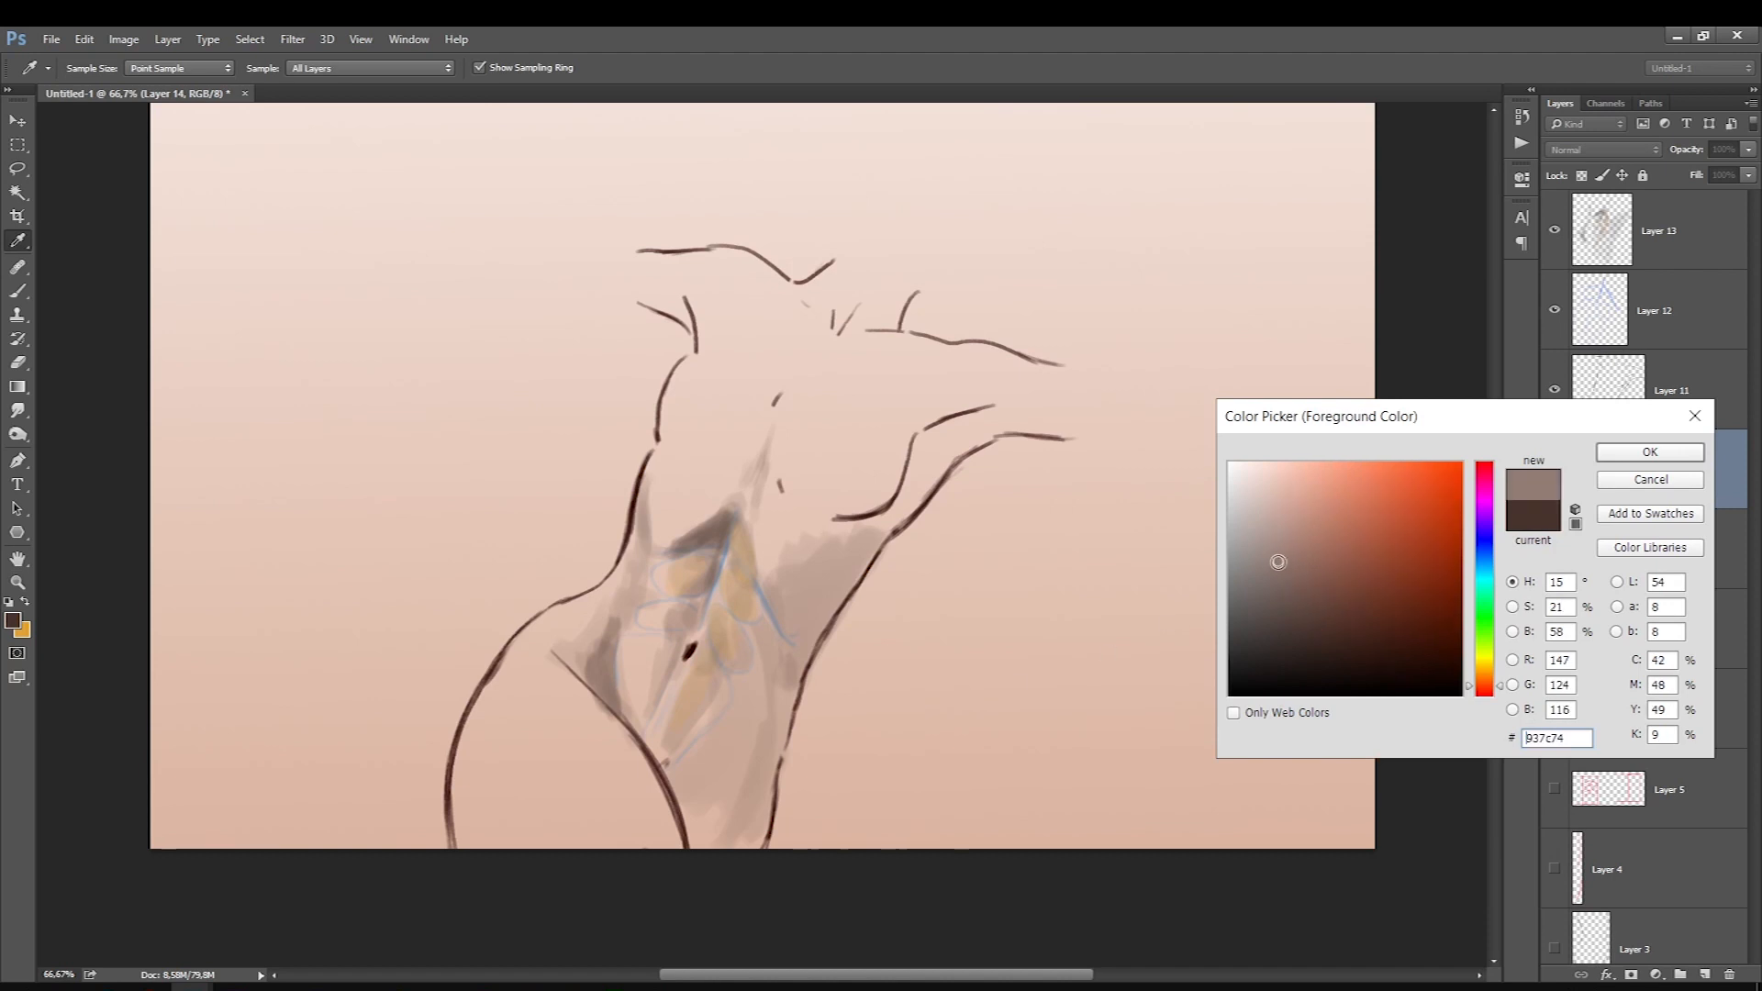
key("Return")
key("l")
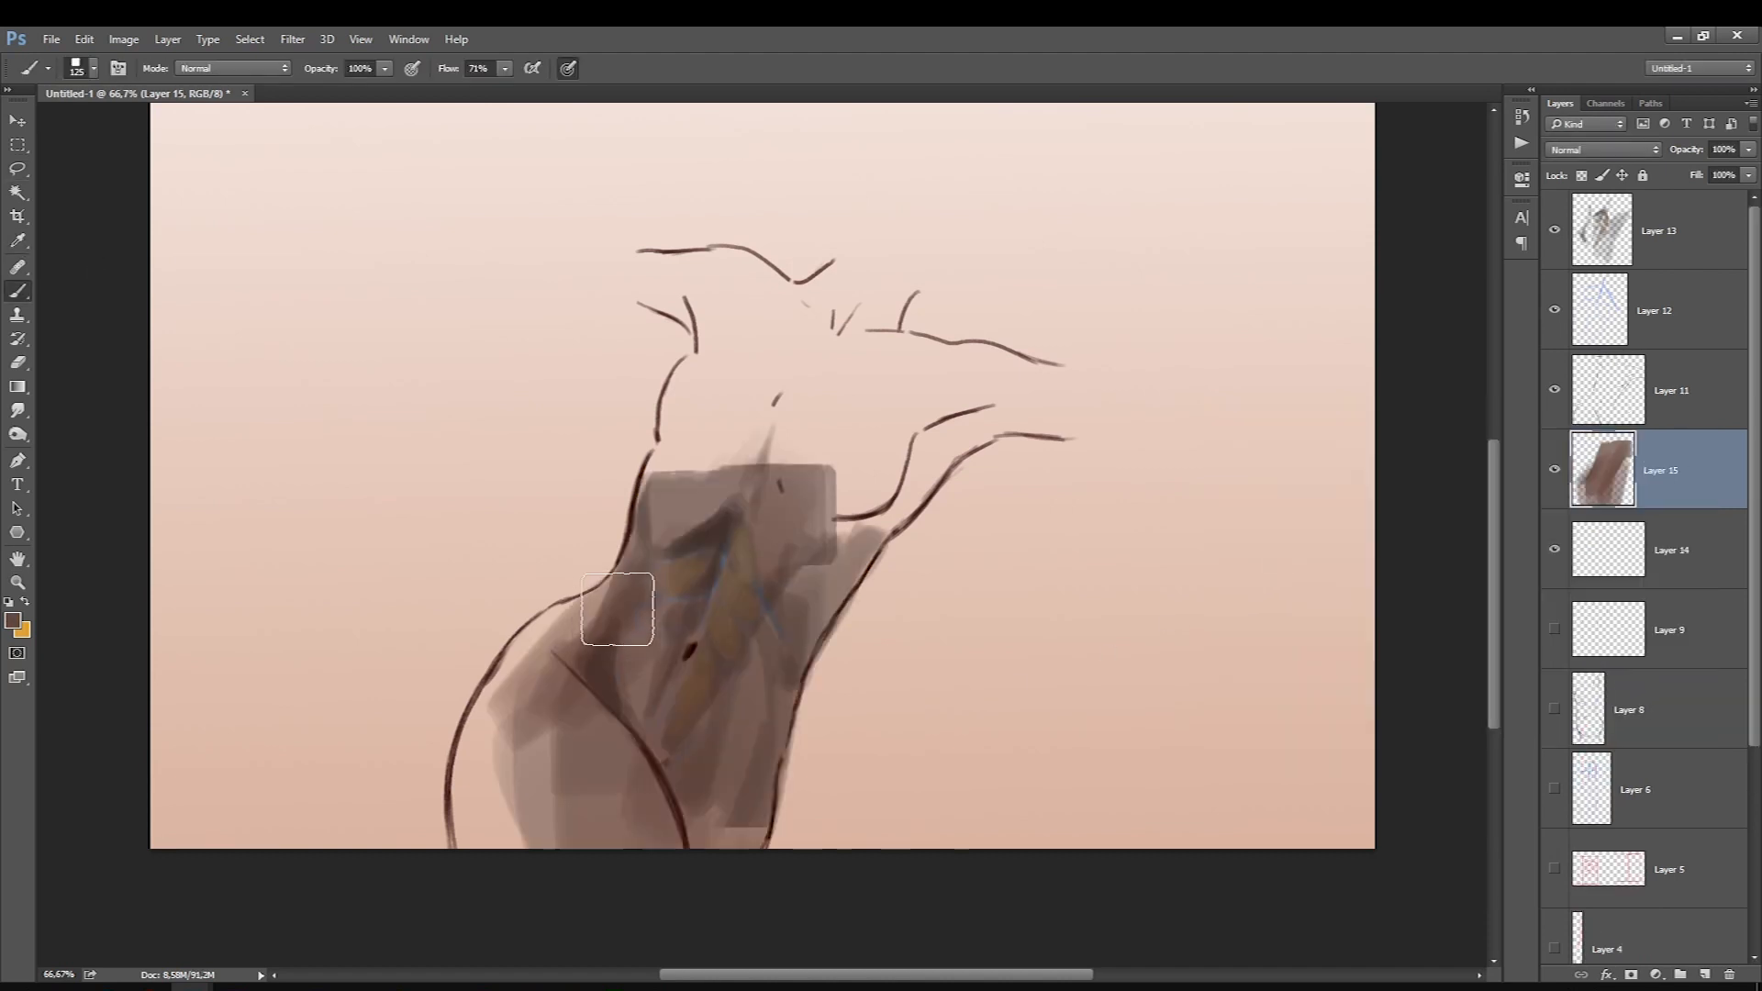
Extend the brown base tone over the large hip and duplicate the shading on Layer 13.
mouse_move(618, 609)
left_mouse_down()
mouse_move(527, 680)
mouse_move(523, 735)
left_mouse_up()
left_click(1638, 253)
key("ctrl+j")
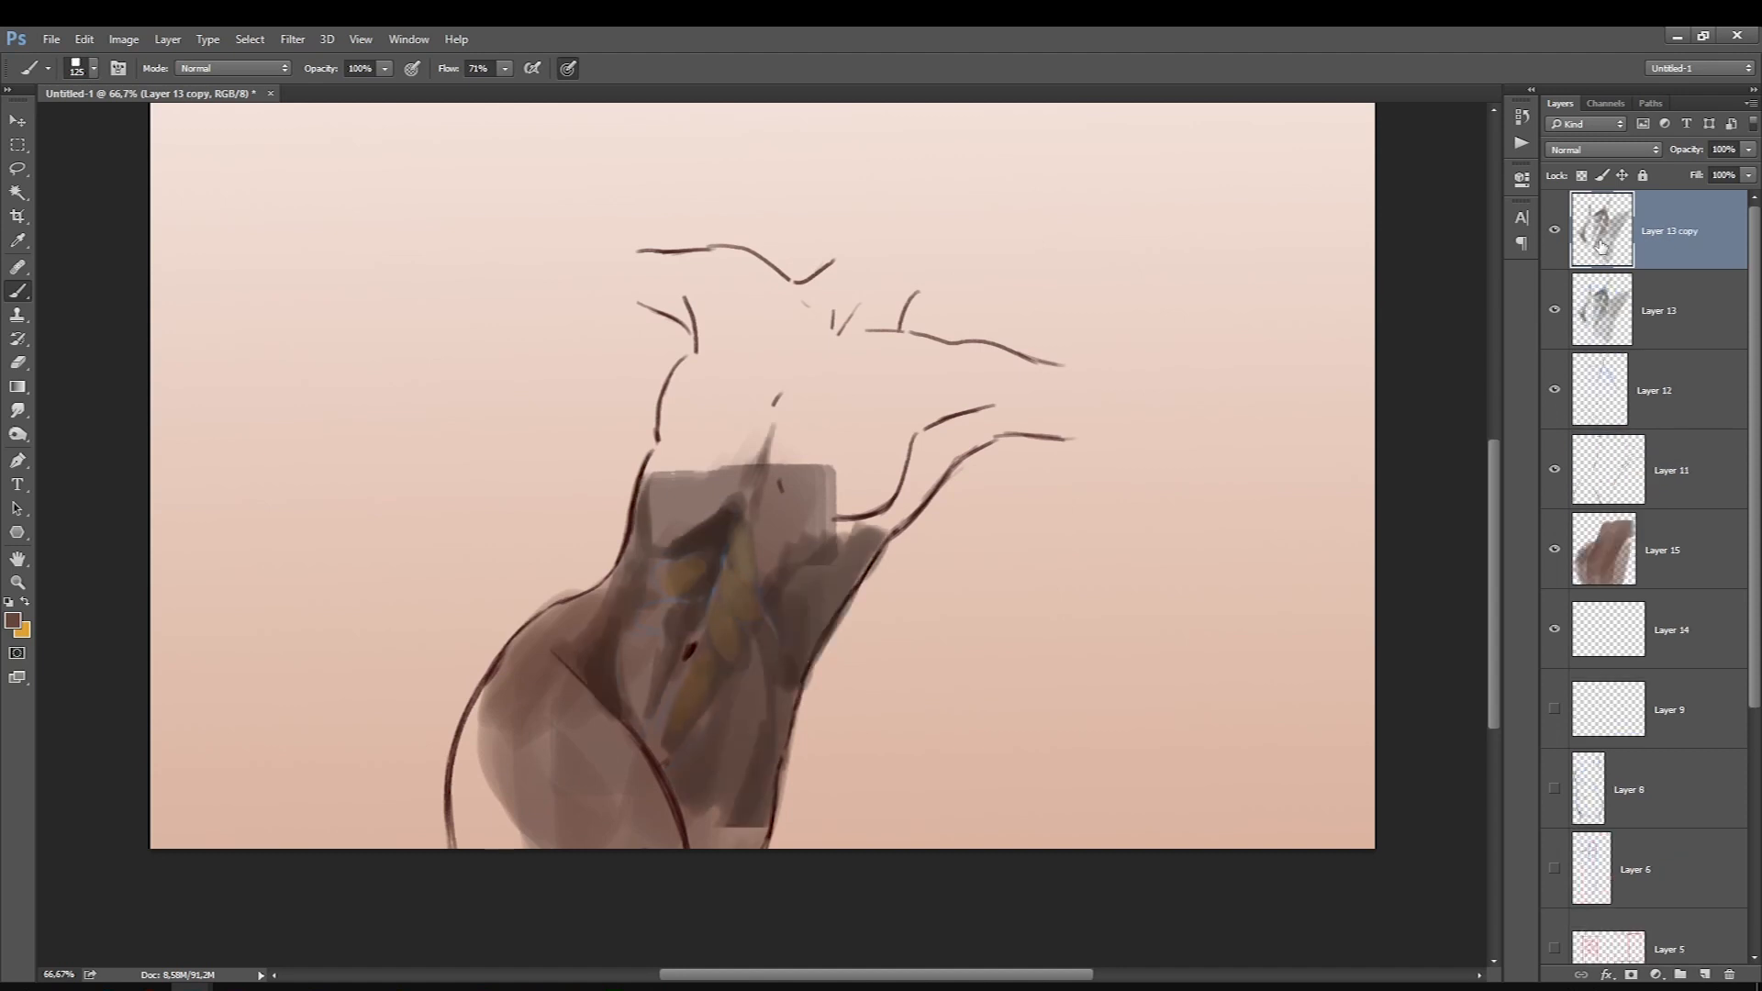
On Layer 15, fill the hip, chest and waist with the brown base tone using a larger brush.
left_click(1633, 554)
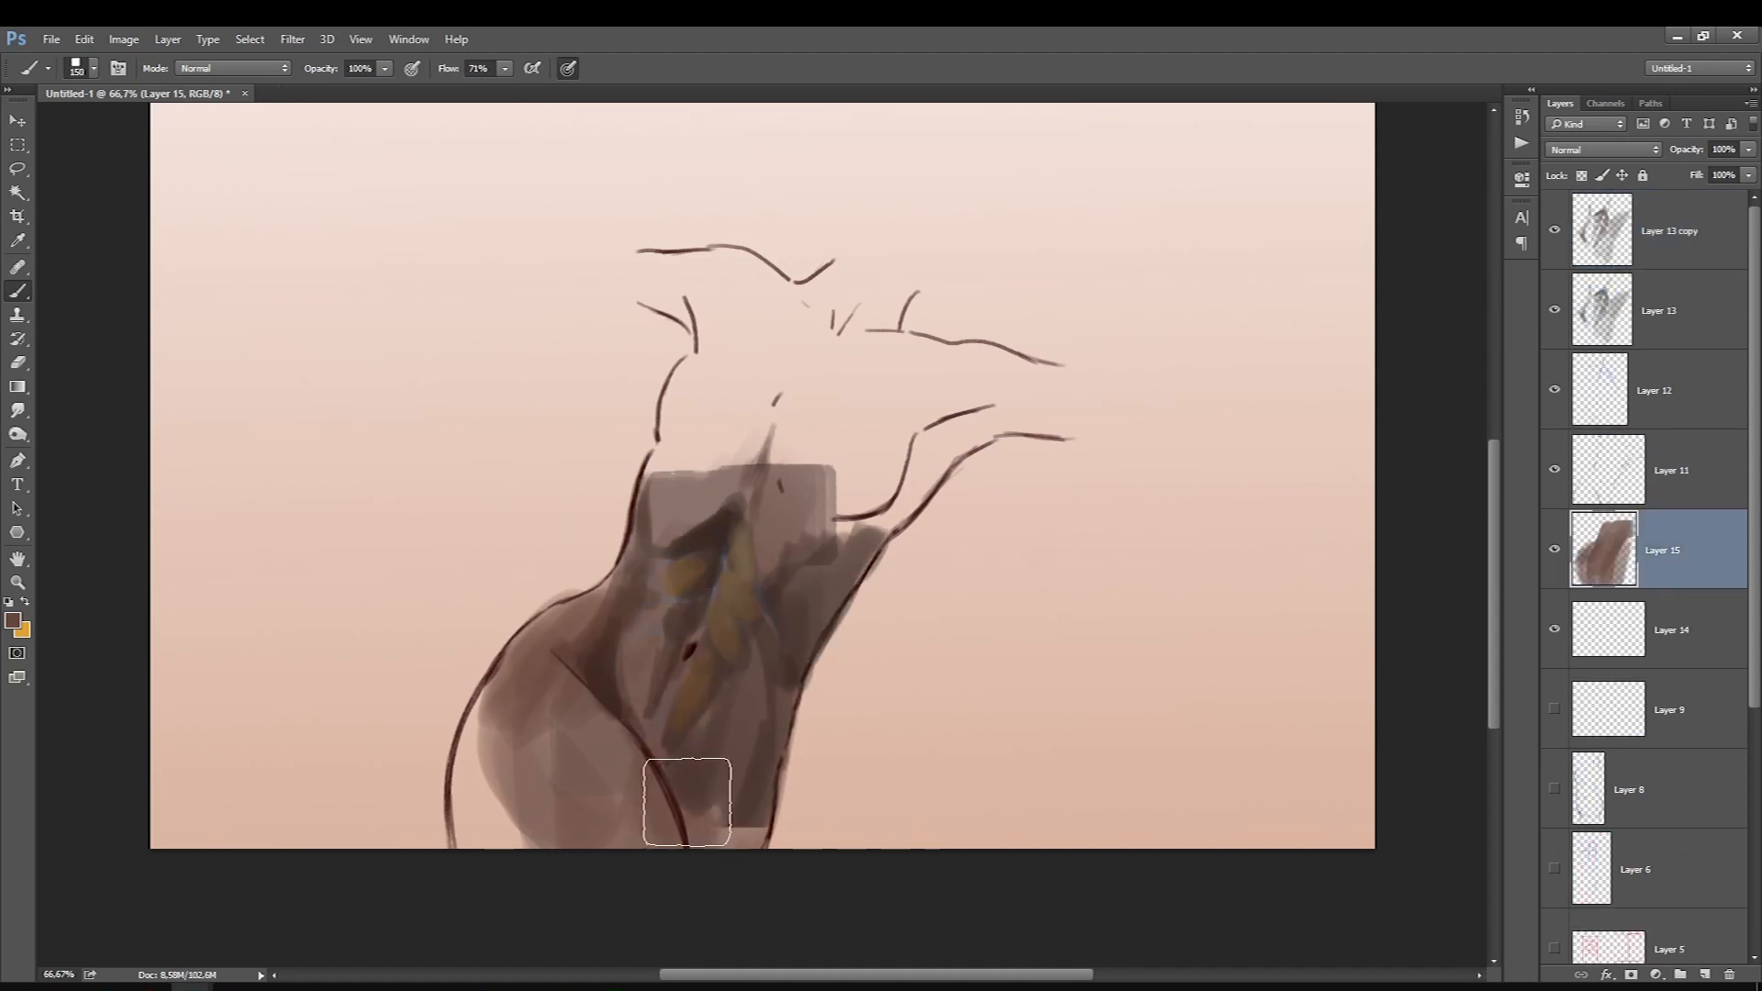
key("bracketright")
mouse_move(649, 747)
left_mouse_down()
mouse_move(561, 854)
mouse_move(526, 841)
mouse_move(522, 740)
mouse_move(506, 840)
mouse_move(492, 757)
mouse_move(488, 840)
left_mouse_up()
key("bracketleft")
mouse_move(719, 489)
left_mouse_down()
mouse_move(672, 489)
mouse_move(671, 452)
mouse_move(763, 531)
mouse_move(840, 529)
mouse_move(908, 455)
left_mouse_up()
key("bracketright")
key("bracketright")
key("bracketright")
mouse_move(795, 551)
left_mouse_down()
mouse_move(744, 514)
mouse_move(669, 531)
left_mouse_up()
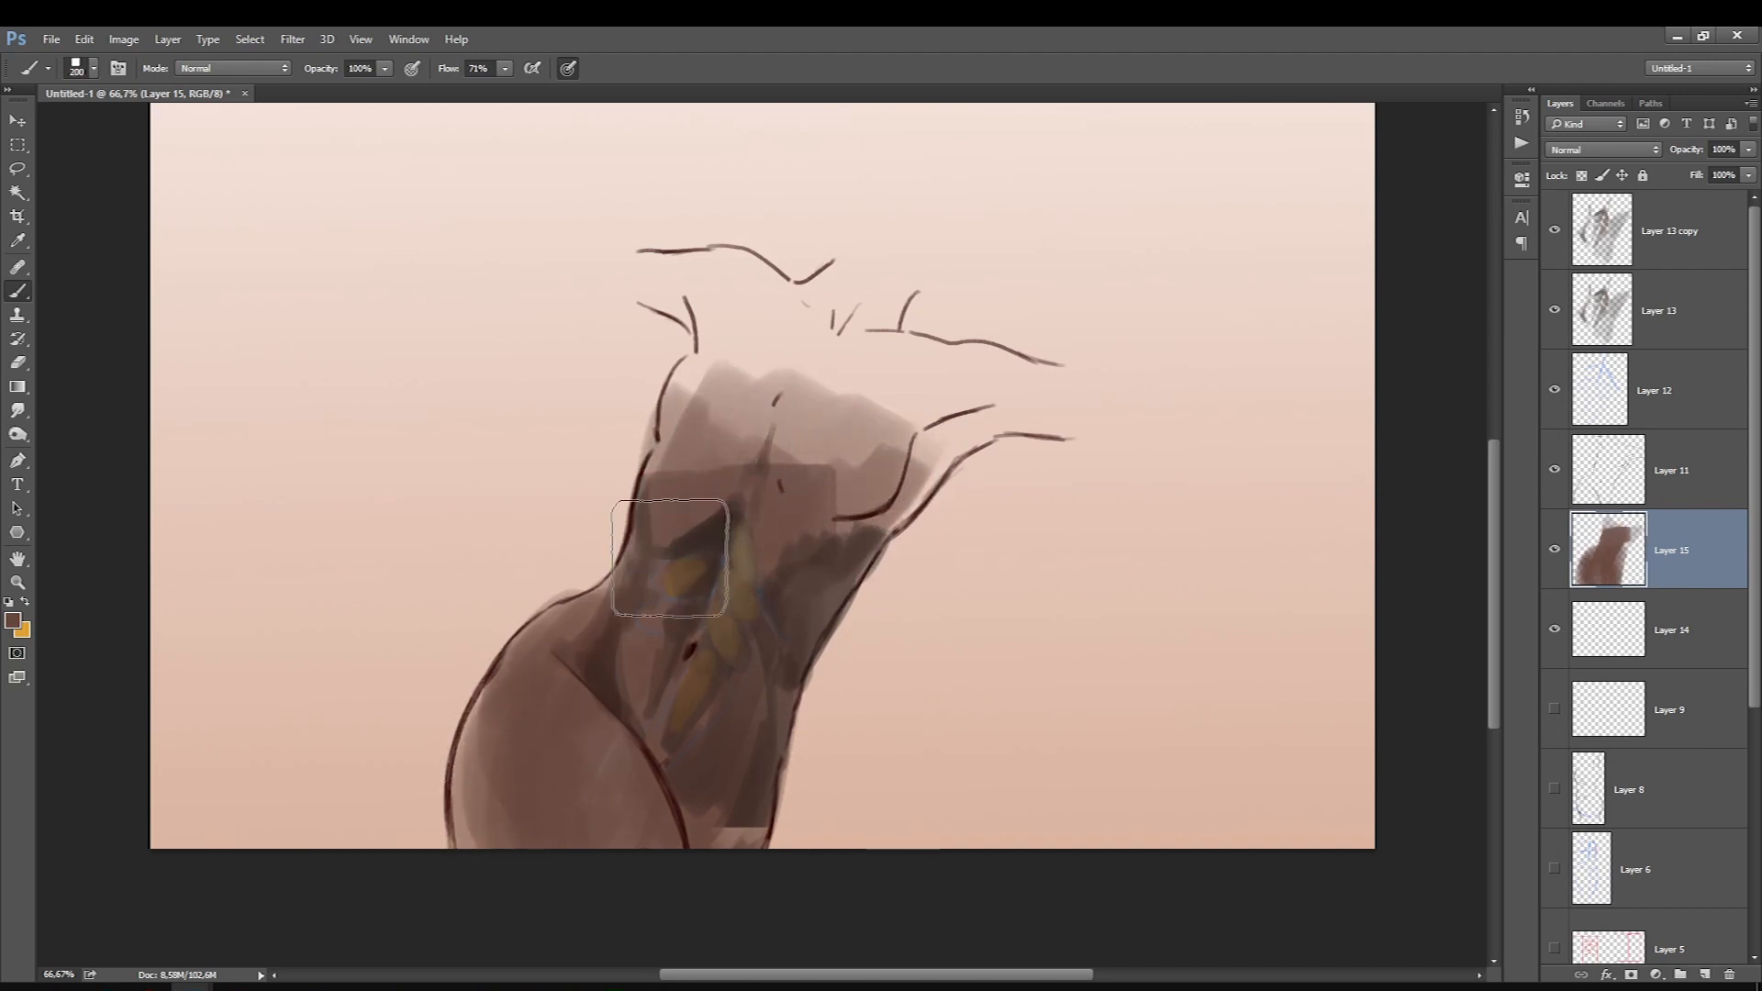
Select Layer 13 copy and sample a dark brown foreground colour from the lower abdomen.
left_click(13, 622)
left_click(1634, 457)
left_click(1671, 235)
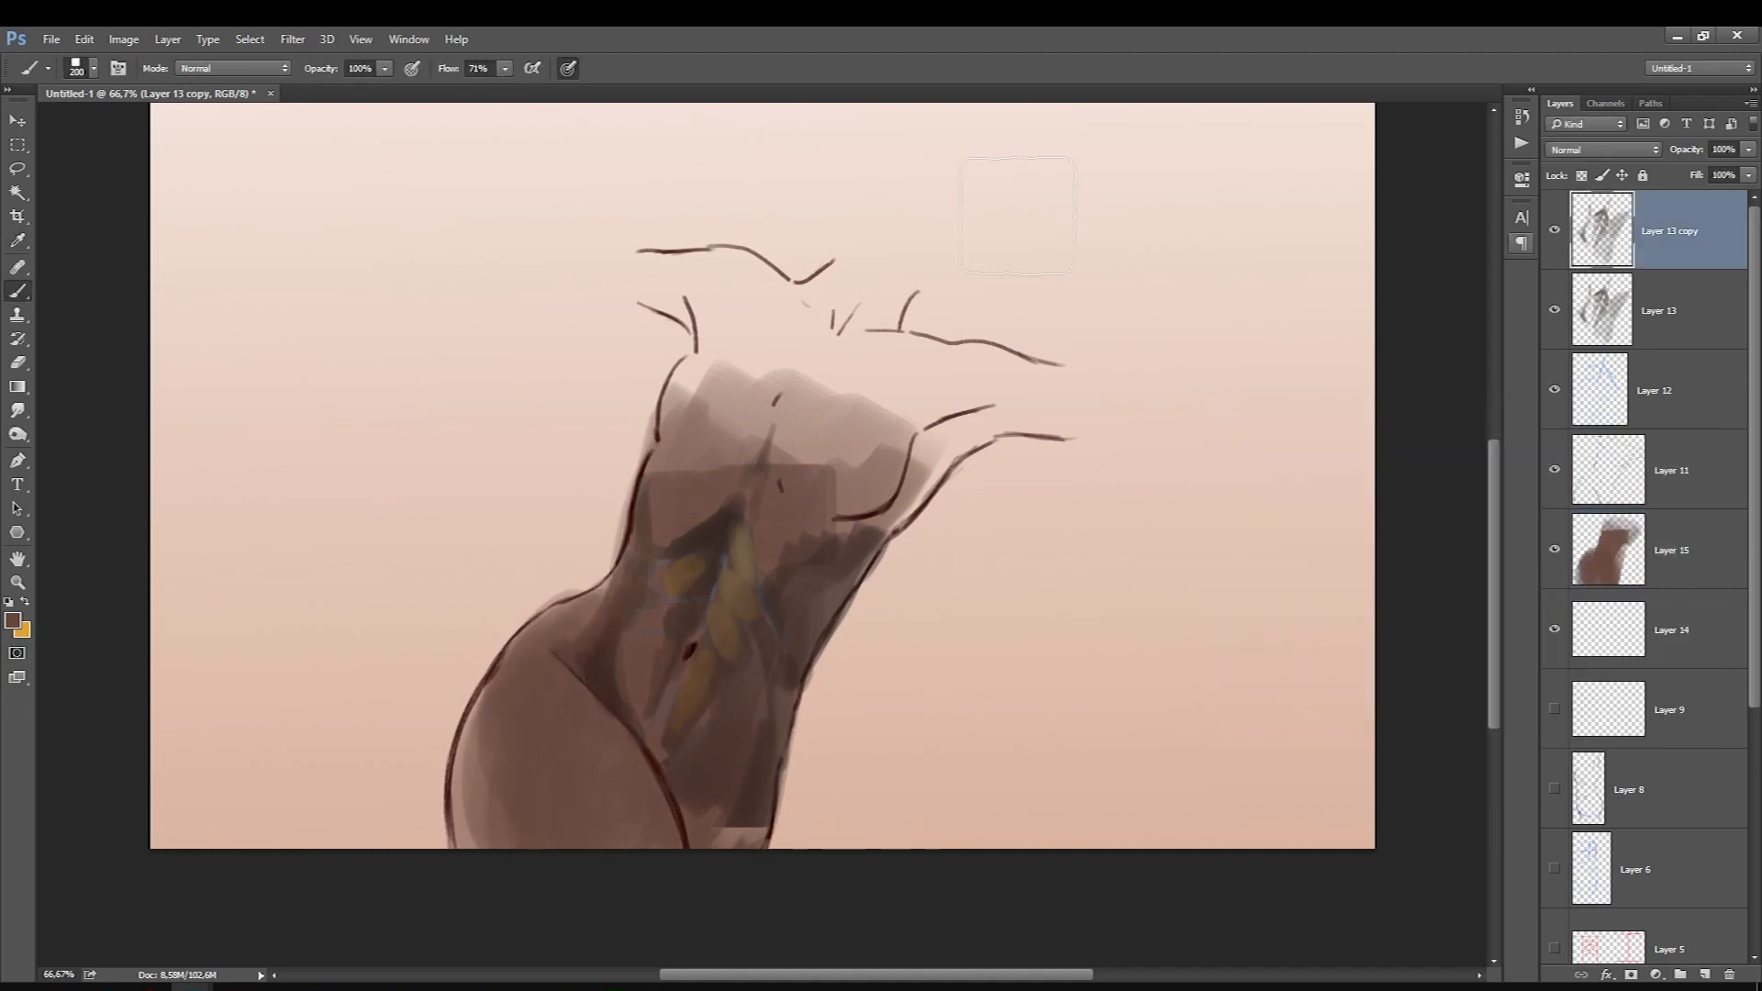
left_click(13, 621)
left_click(738, 784)
left_click(1639, 454)
Reduce the brush size and shade the lower abdomen beside the hip down to the torso's bottom edge.
key("bracketleft")
key("bracketleft")
key("bracketleft")
key("bracketleft")
key("bracketleft")
key("bracketleft")
key("bracketleft")
key("bracketleft")
key("bracketleft")
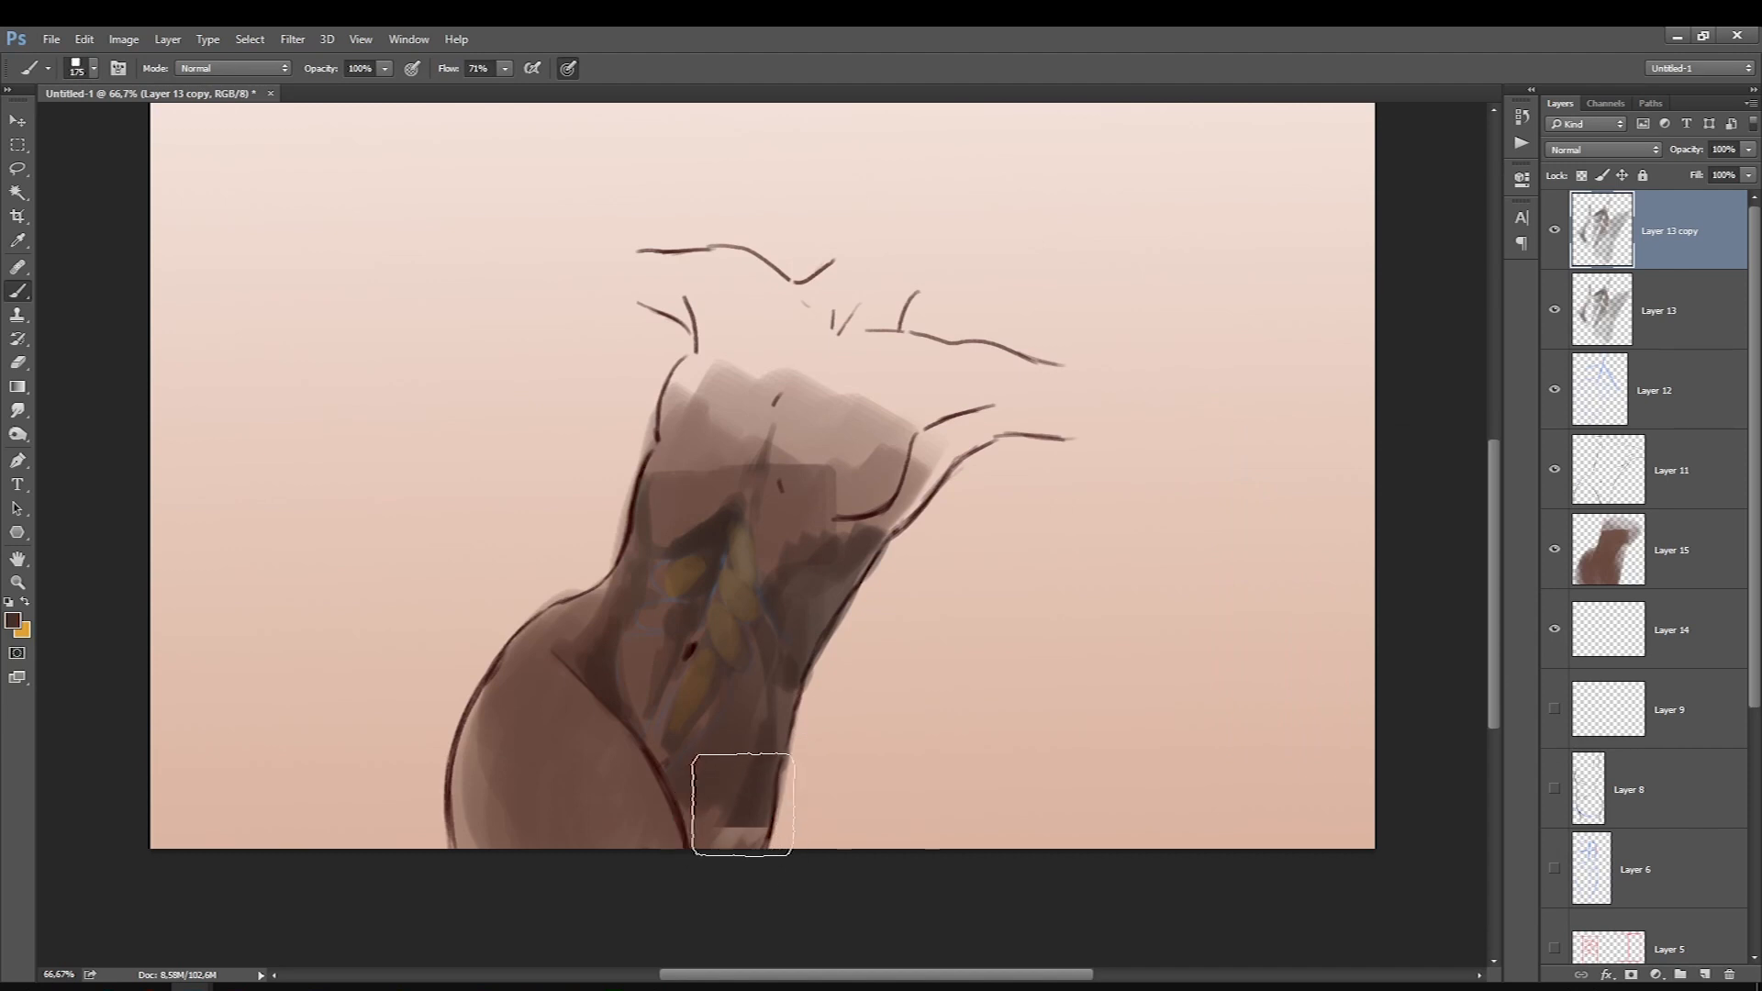
mouse_move(732, 828)
left_mouse_down()
mouse_move(753, 786)
mouse_move(724, 868)
mouse_move(761, 780)
left_mouse_up()
Resize the brush to 90 and darken the area beneath the right breast on Layer 13 copy.
key("bracketright")
key("bracketright")
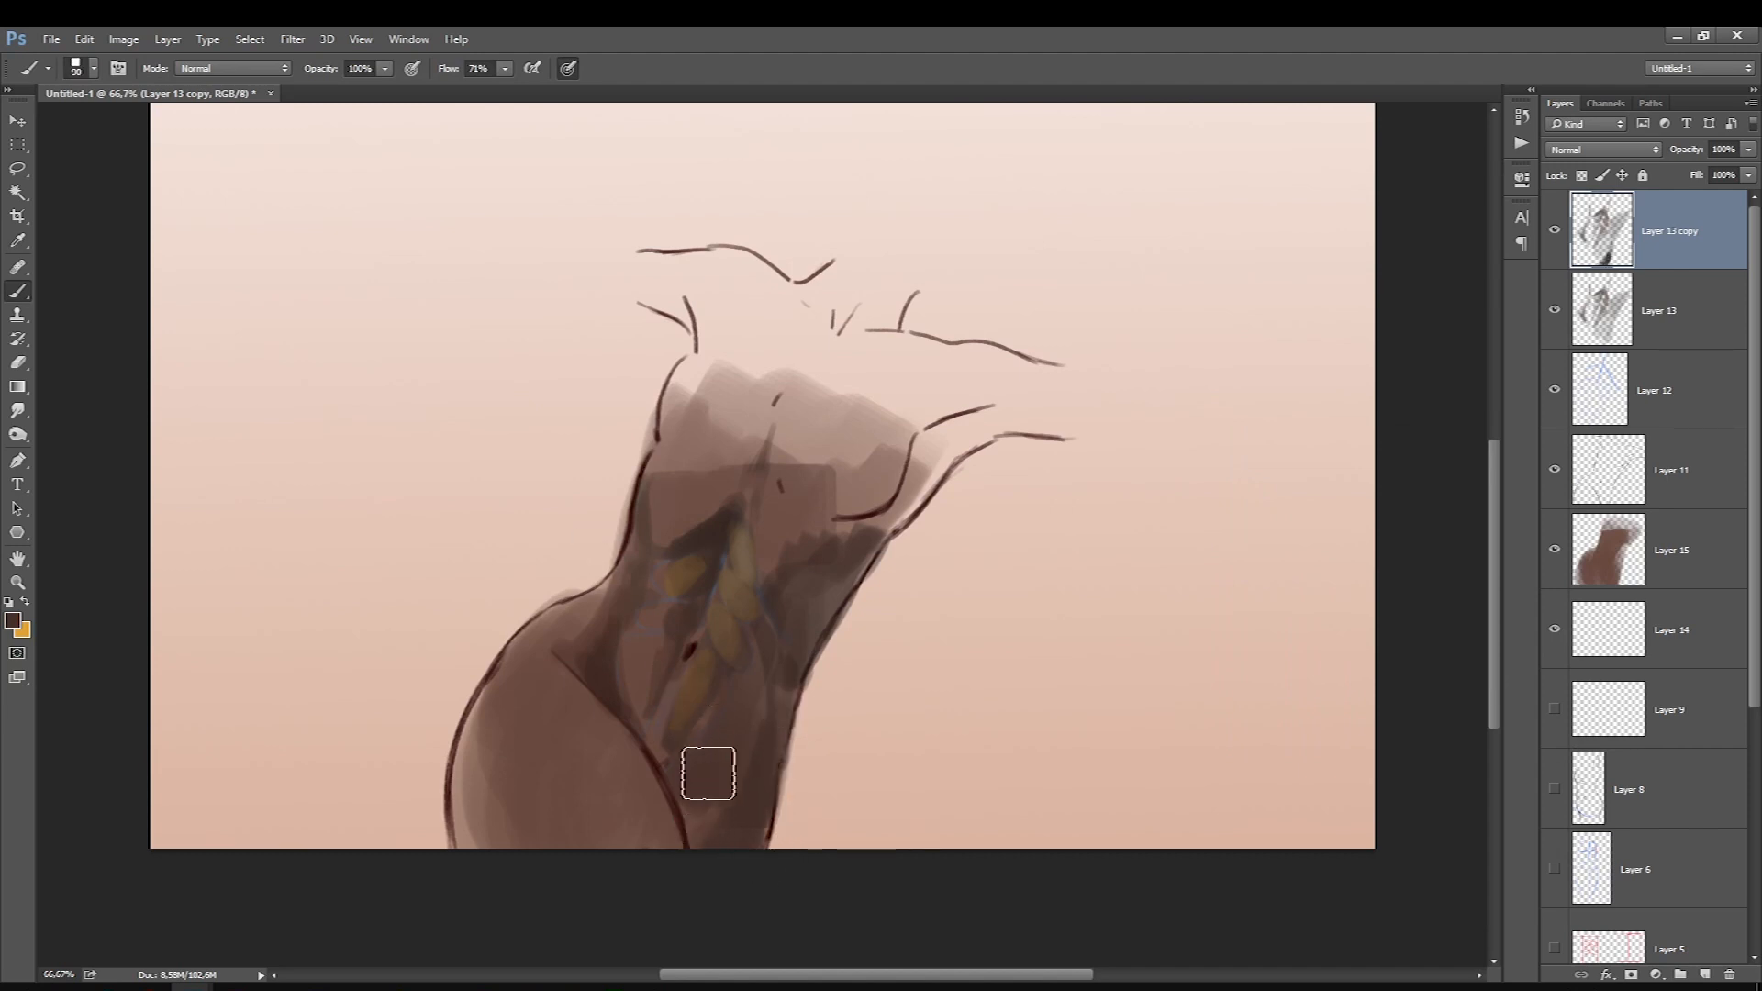
key("bracketright")
key("bracketright")
mouse_move(693, 469)
left_mouse_down()
mouse_move(732, 435)
mouse_move(684, 352)
left_mouse_up()
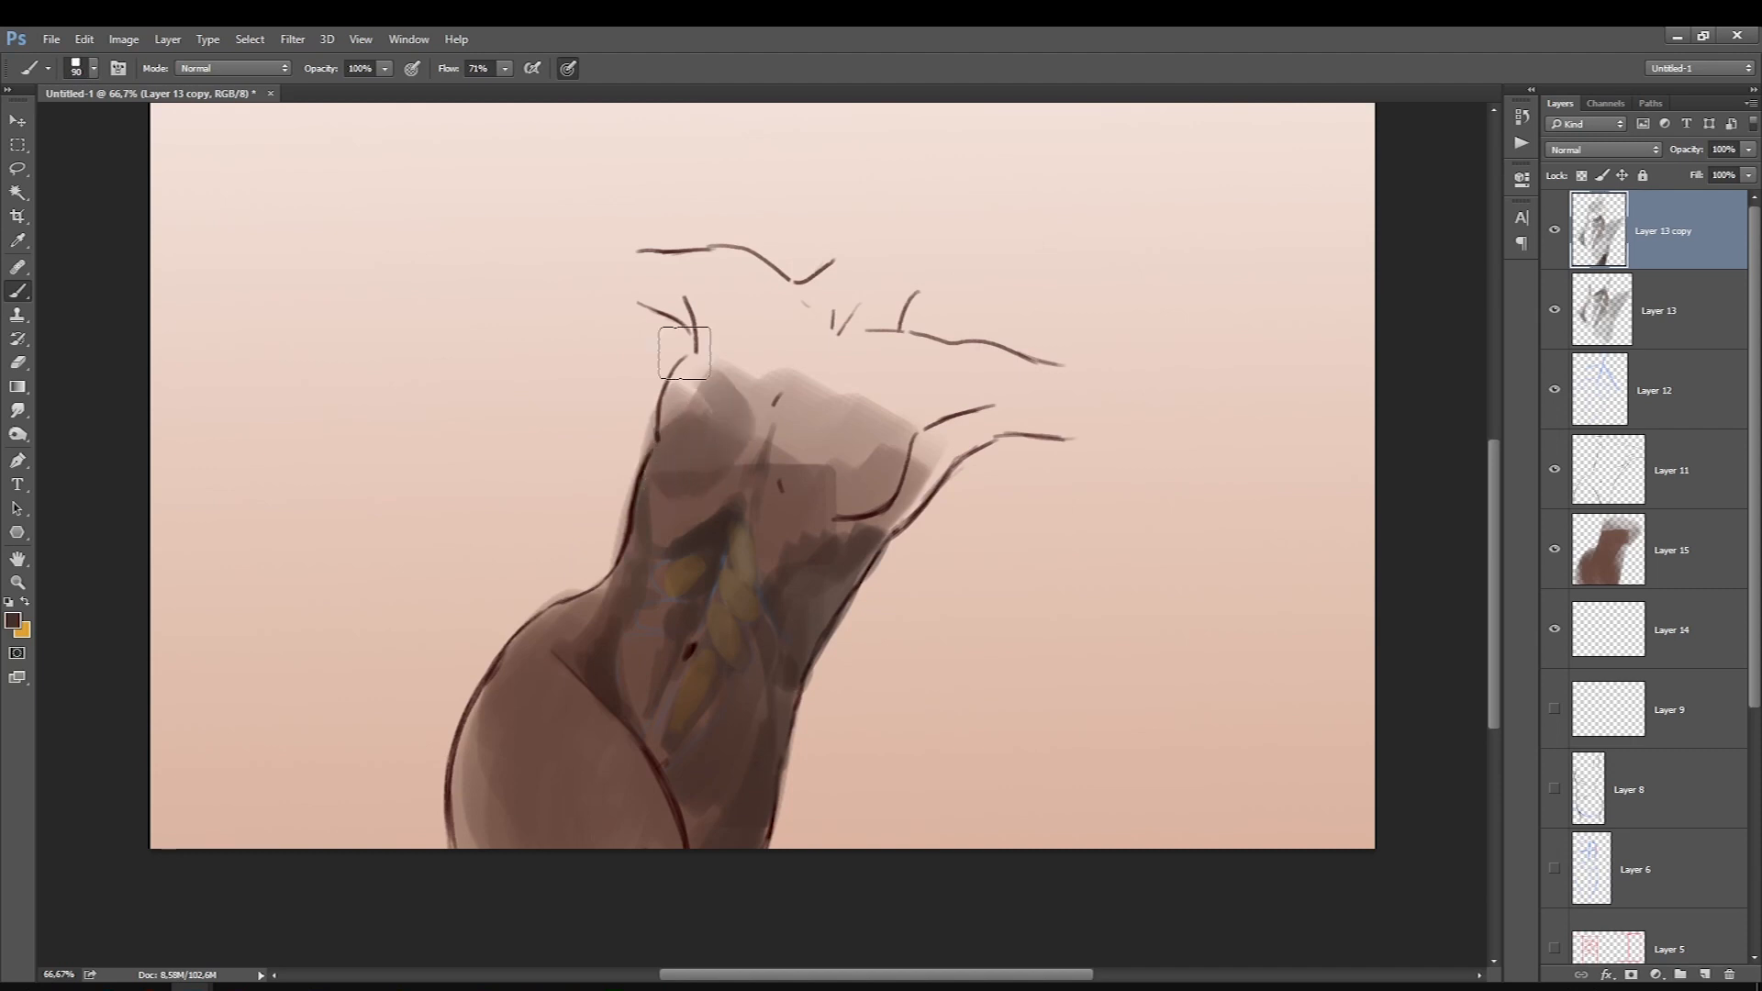
key("ctrl+z")
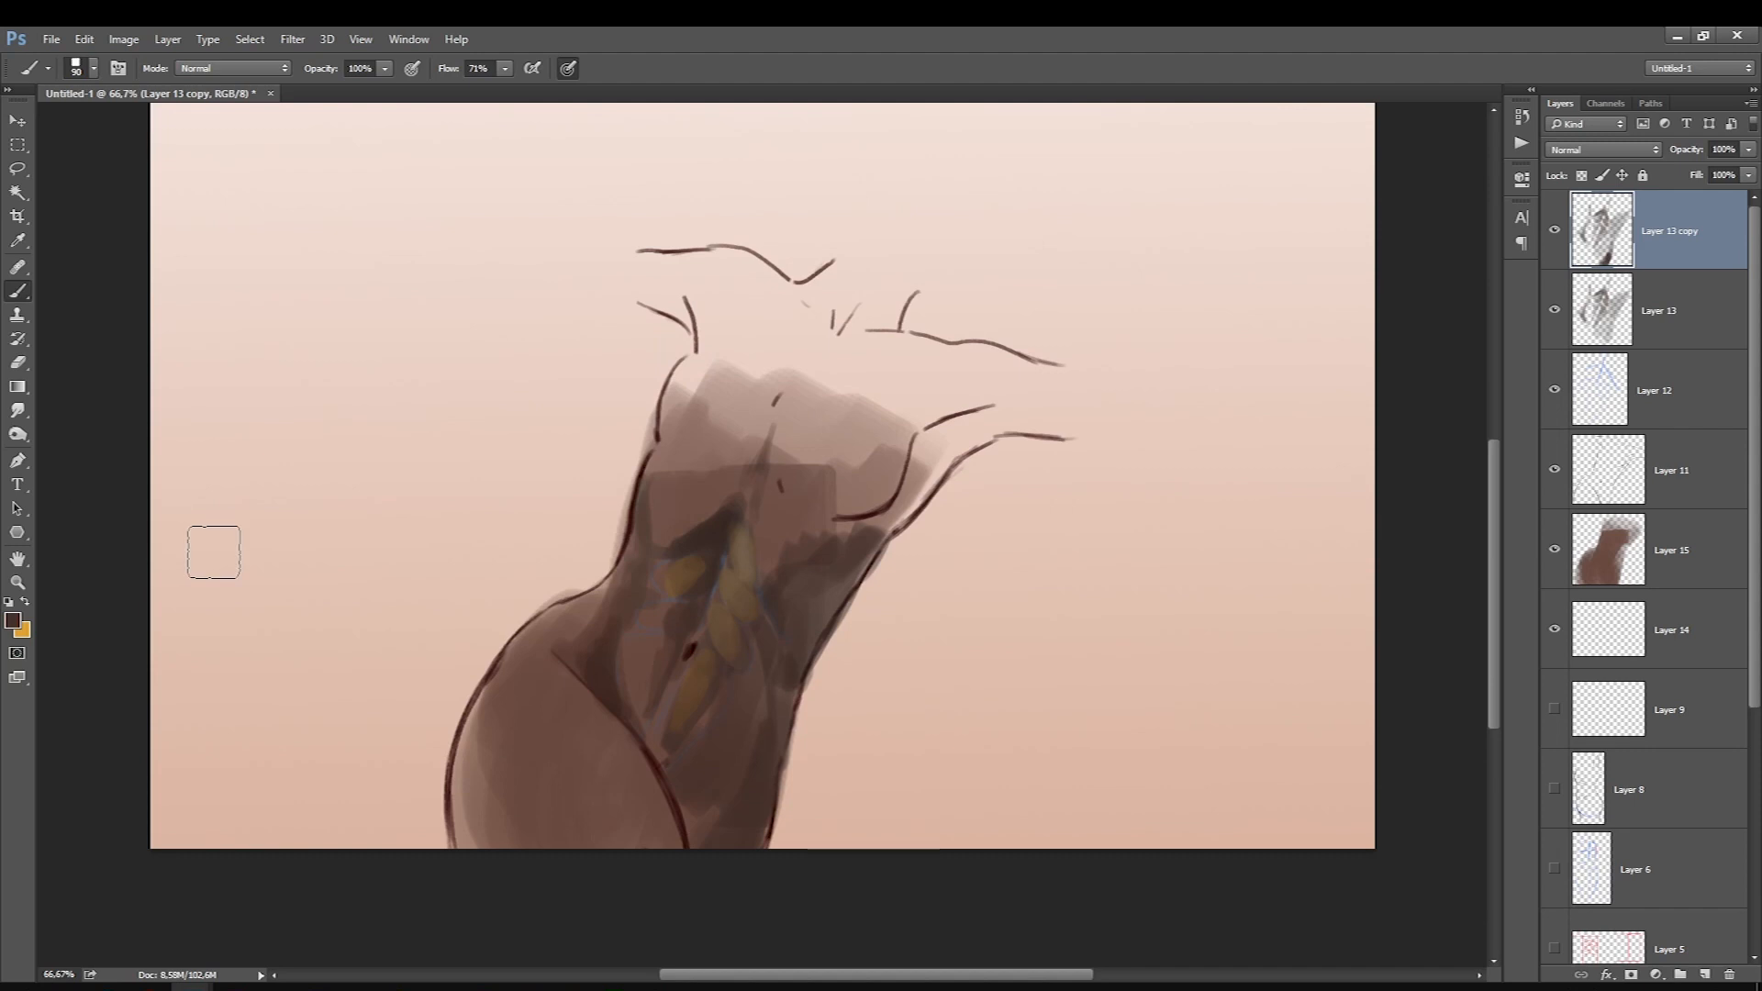
left_click_drag(826, 529, 865, 511)
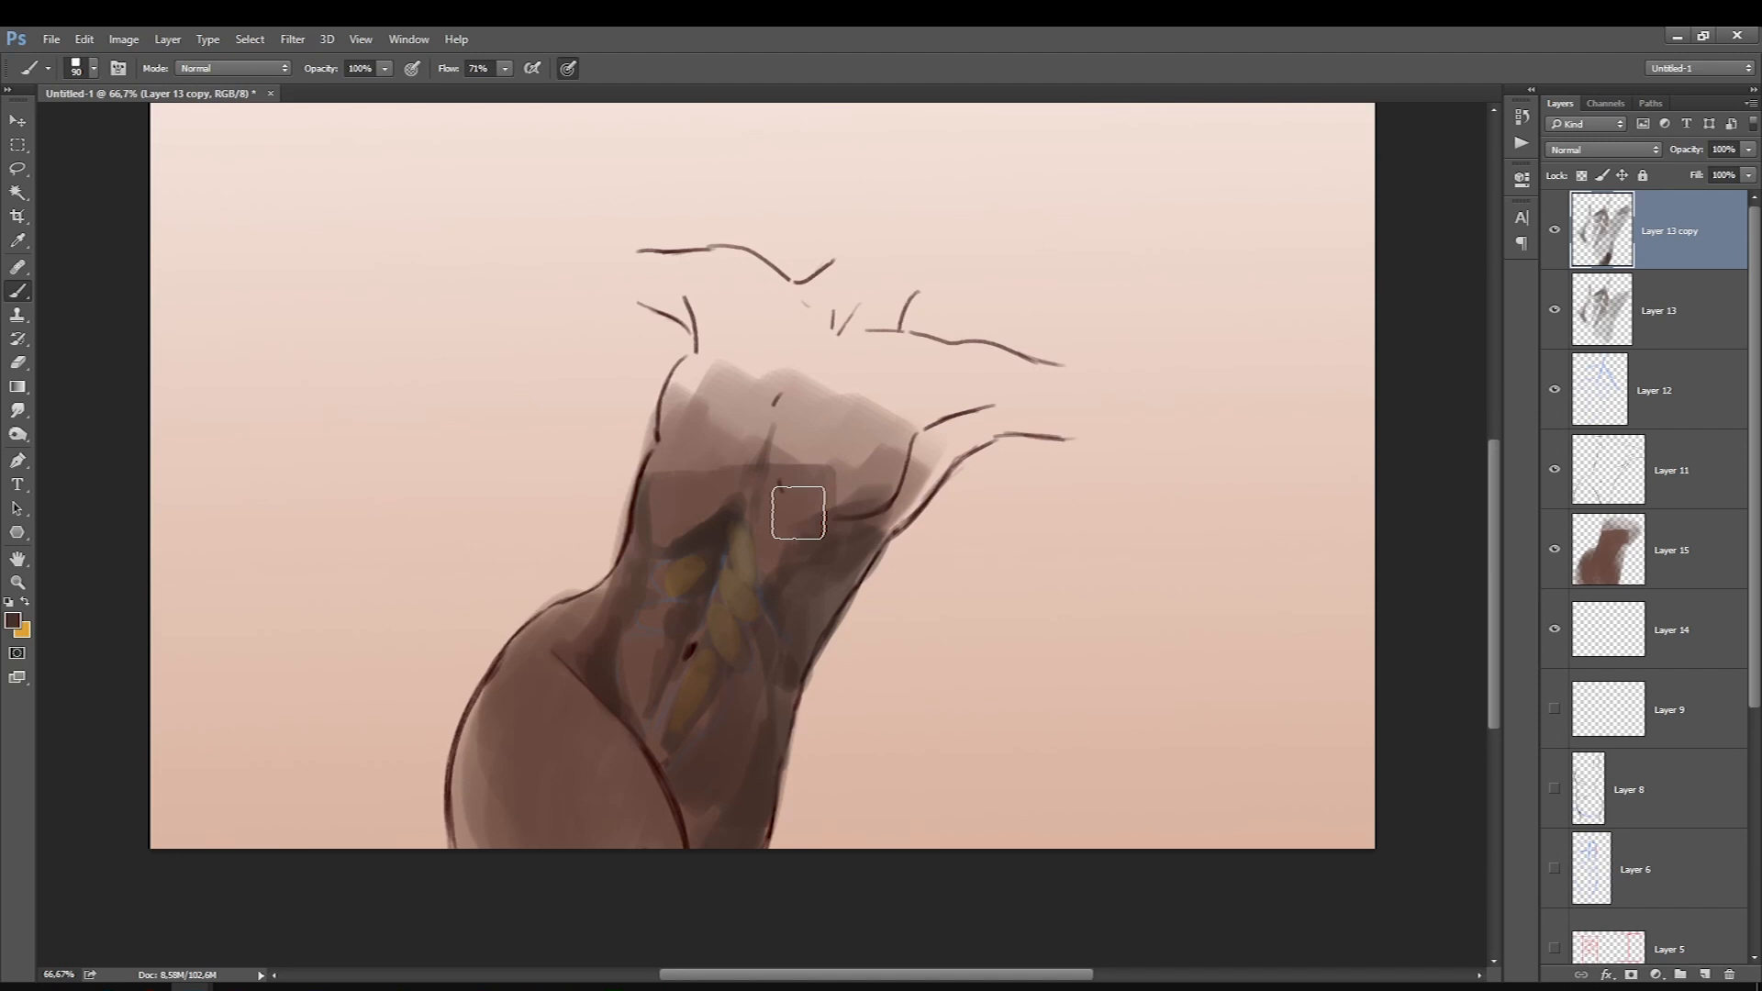
Lighten the shading on Layer 13 copy with Levels, using a midtone input of 1.10.
key("ctrl+l")
mouse_move(161, 517)
left_mouse_down()
mouse_move(188, 519)
mouse_move(104, 518)
mouse_move(152, 518)
left_mouse_up()
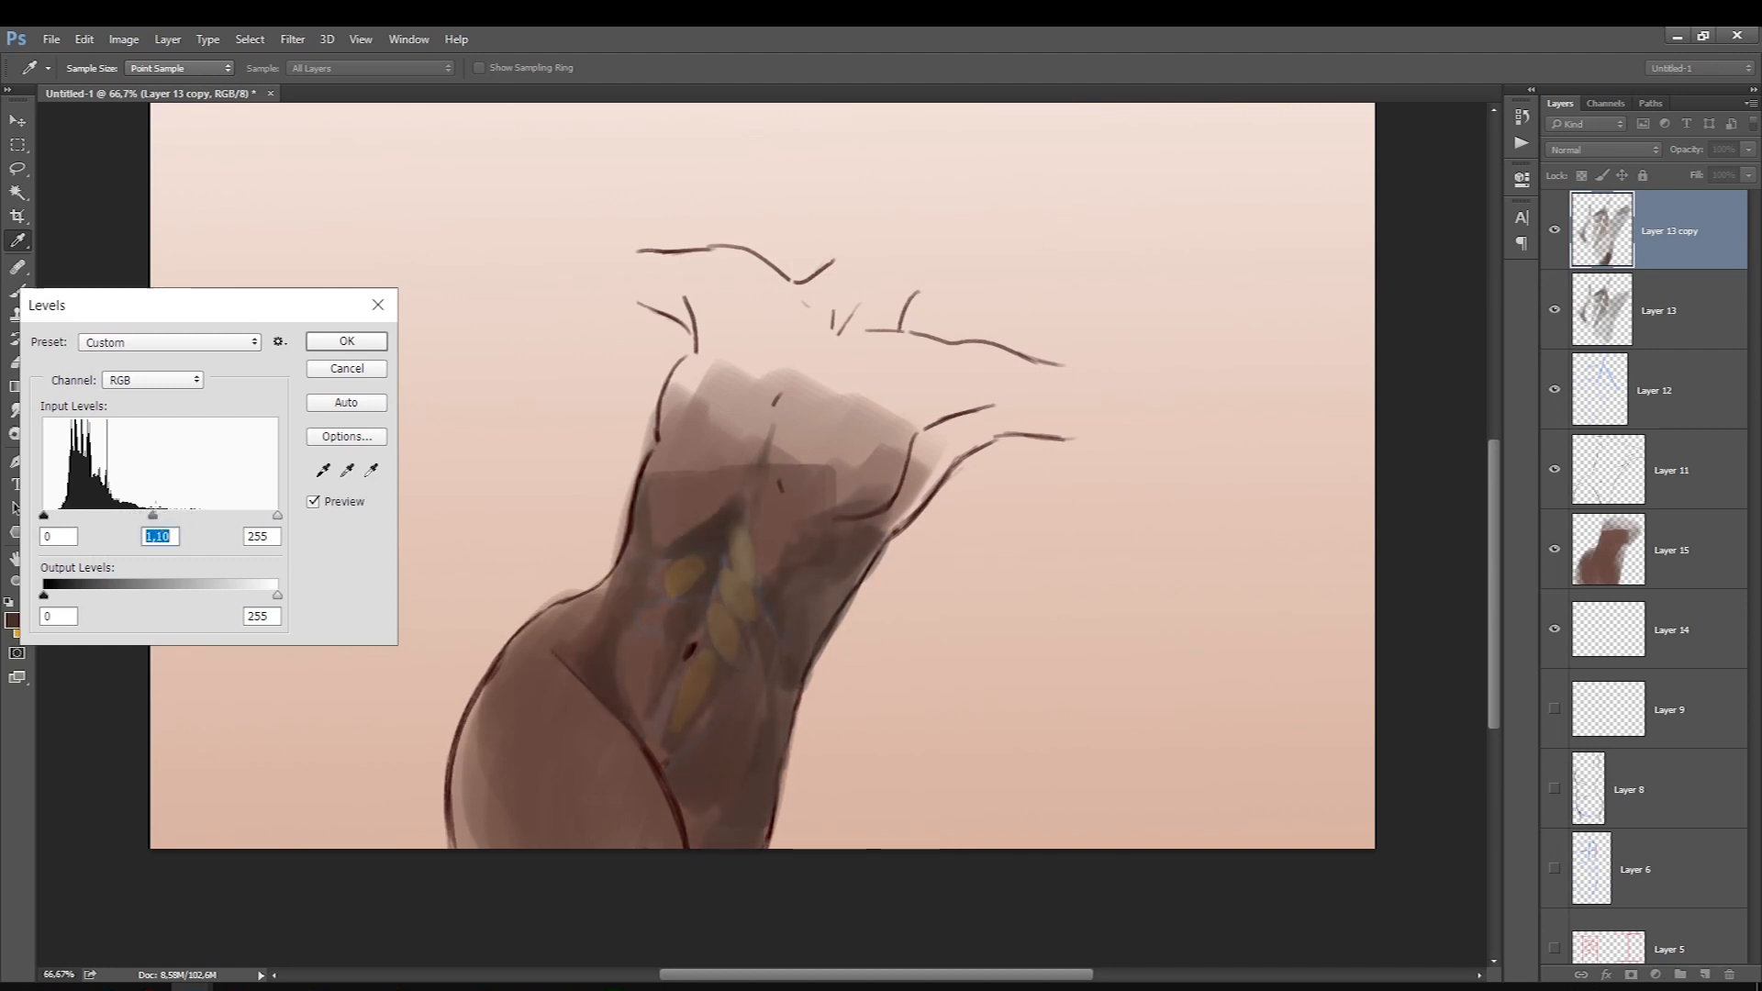
key("Return")
key("b")
Hide Layer 13 copy, Layer 13 and Layer 15, keep the line art shown, and select Layer 12.
left_click(471, 716, "ctrl")
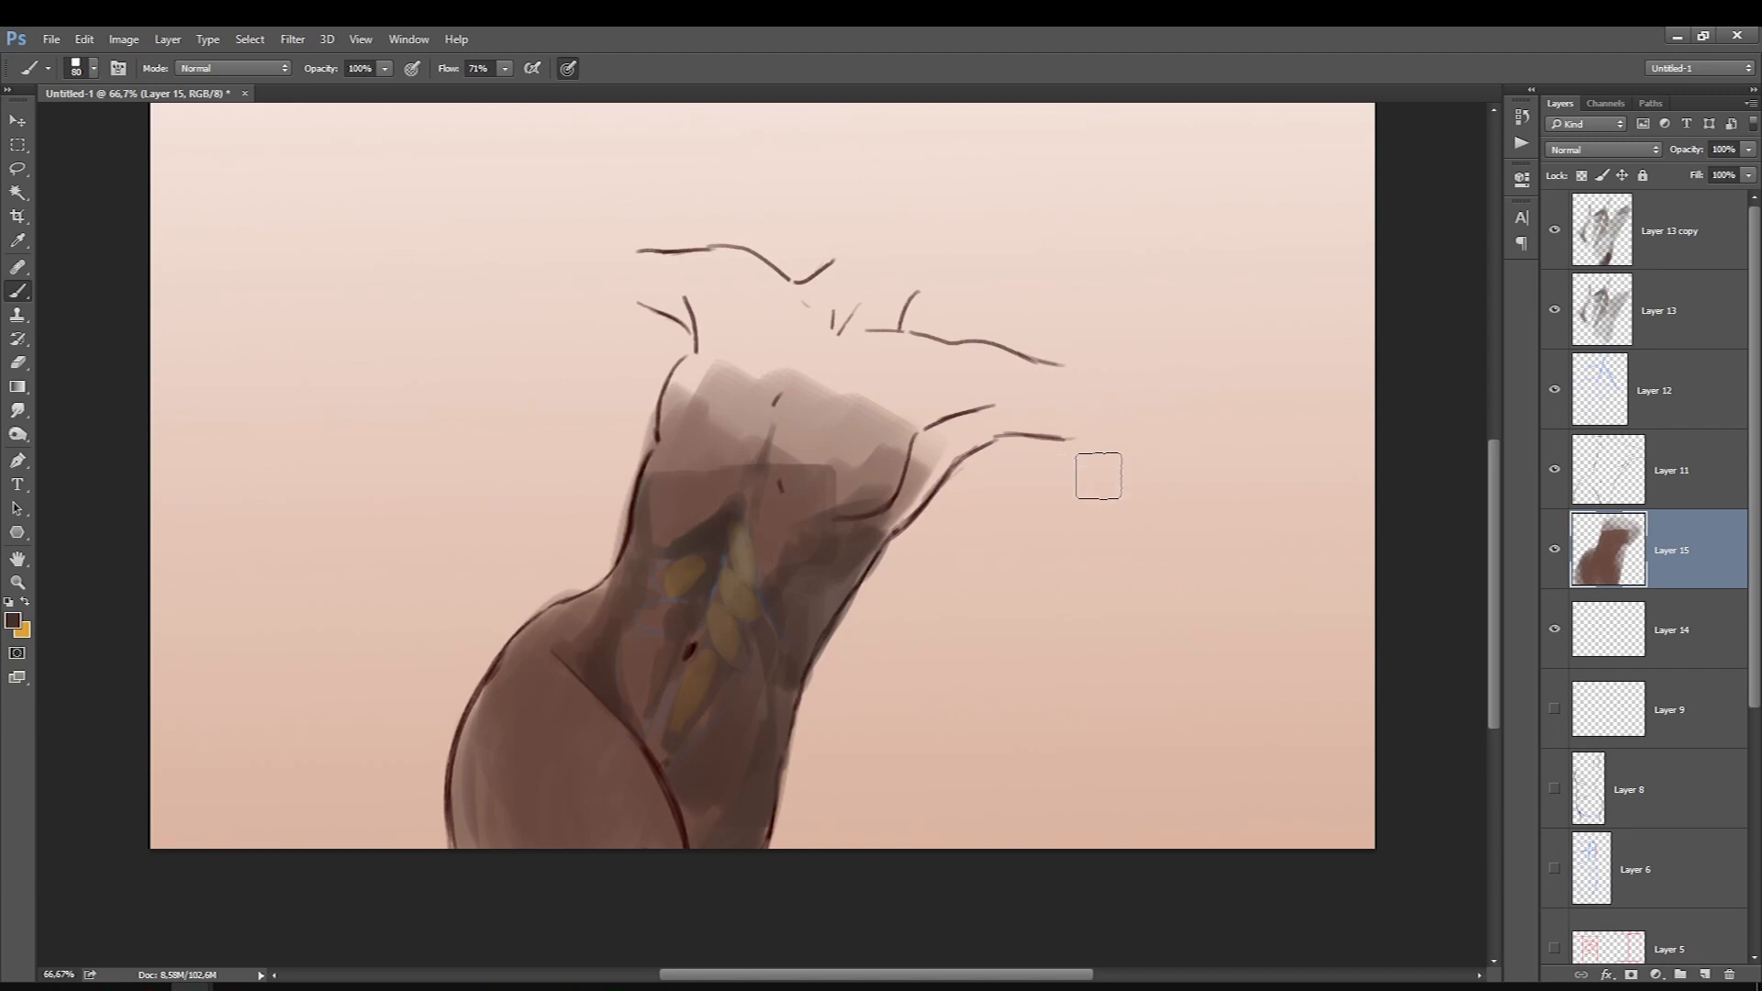
left_click(1555, 230)
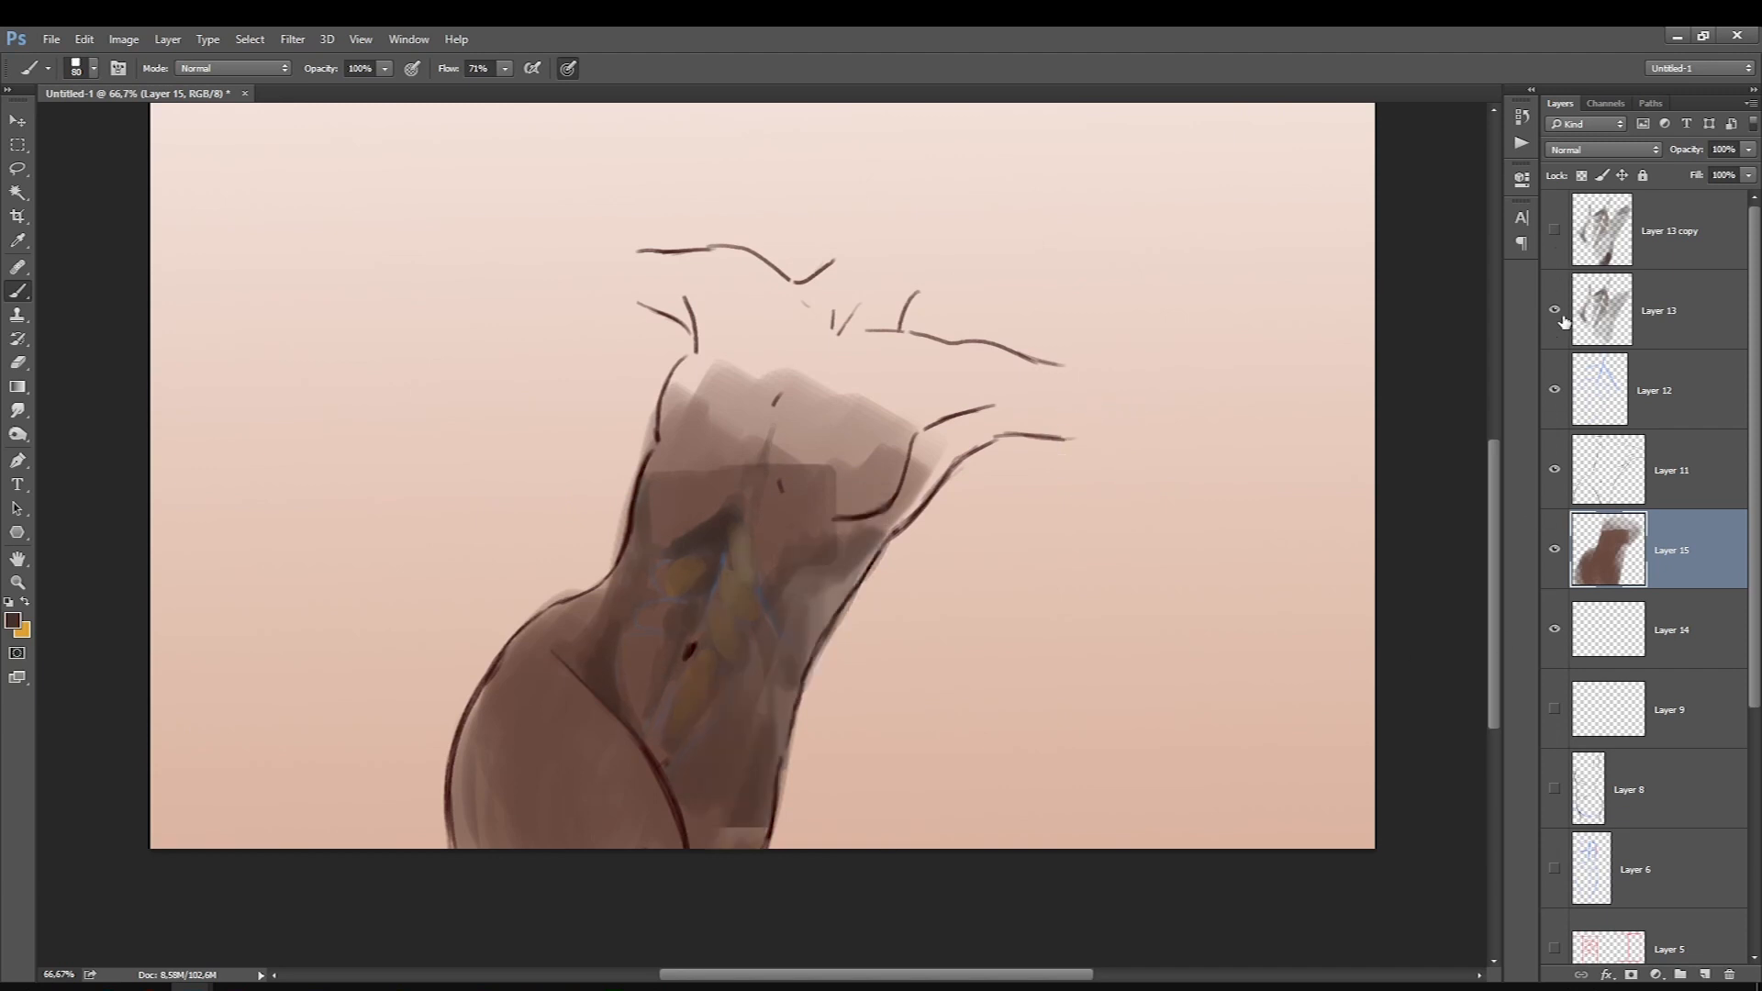
left_click(1555, 310)
left_click(1555, 548)
left_click(1563, 500)
left_click(1603, 405)
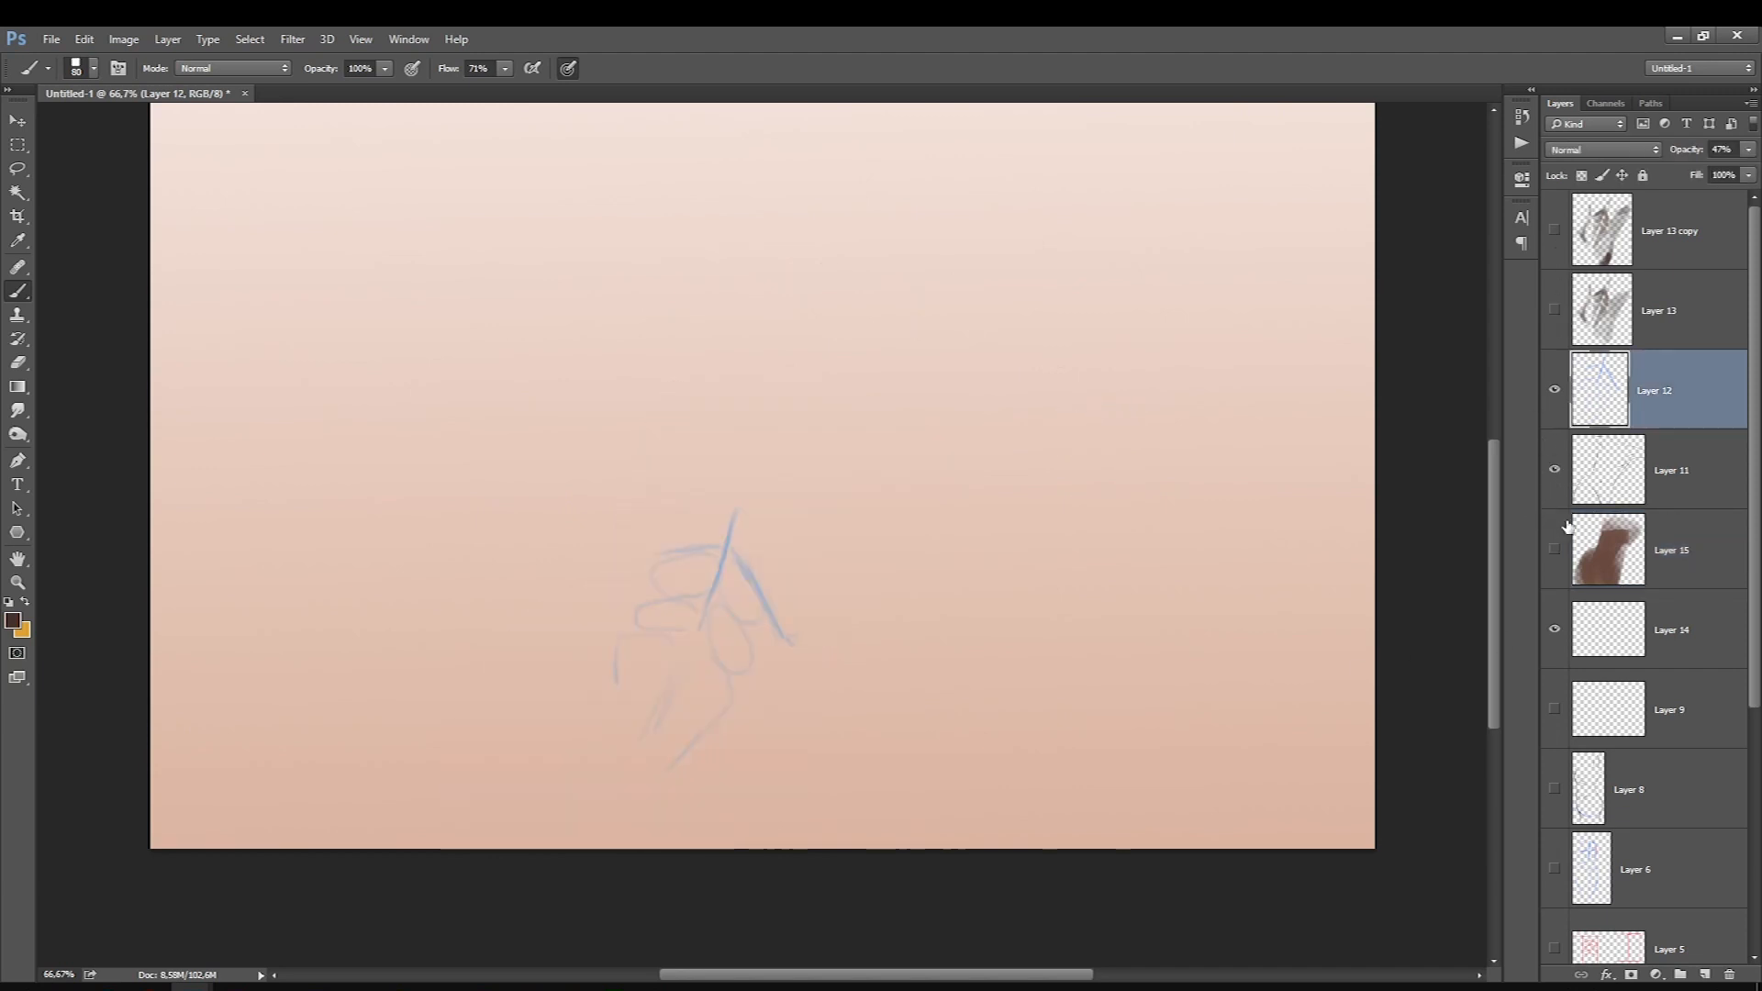
left_click(1555, 469)
Add a new layer above Layer 12 and shade the upper left abdominal wedge dark brown with a small brush.
key("bracketleft")
key("bracketleft")
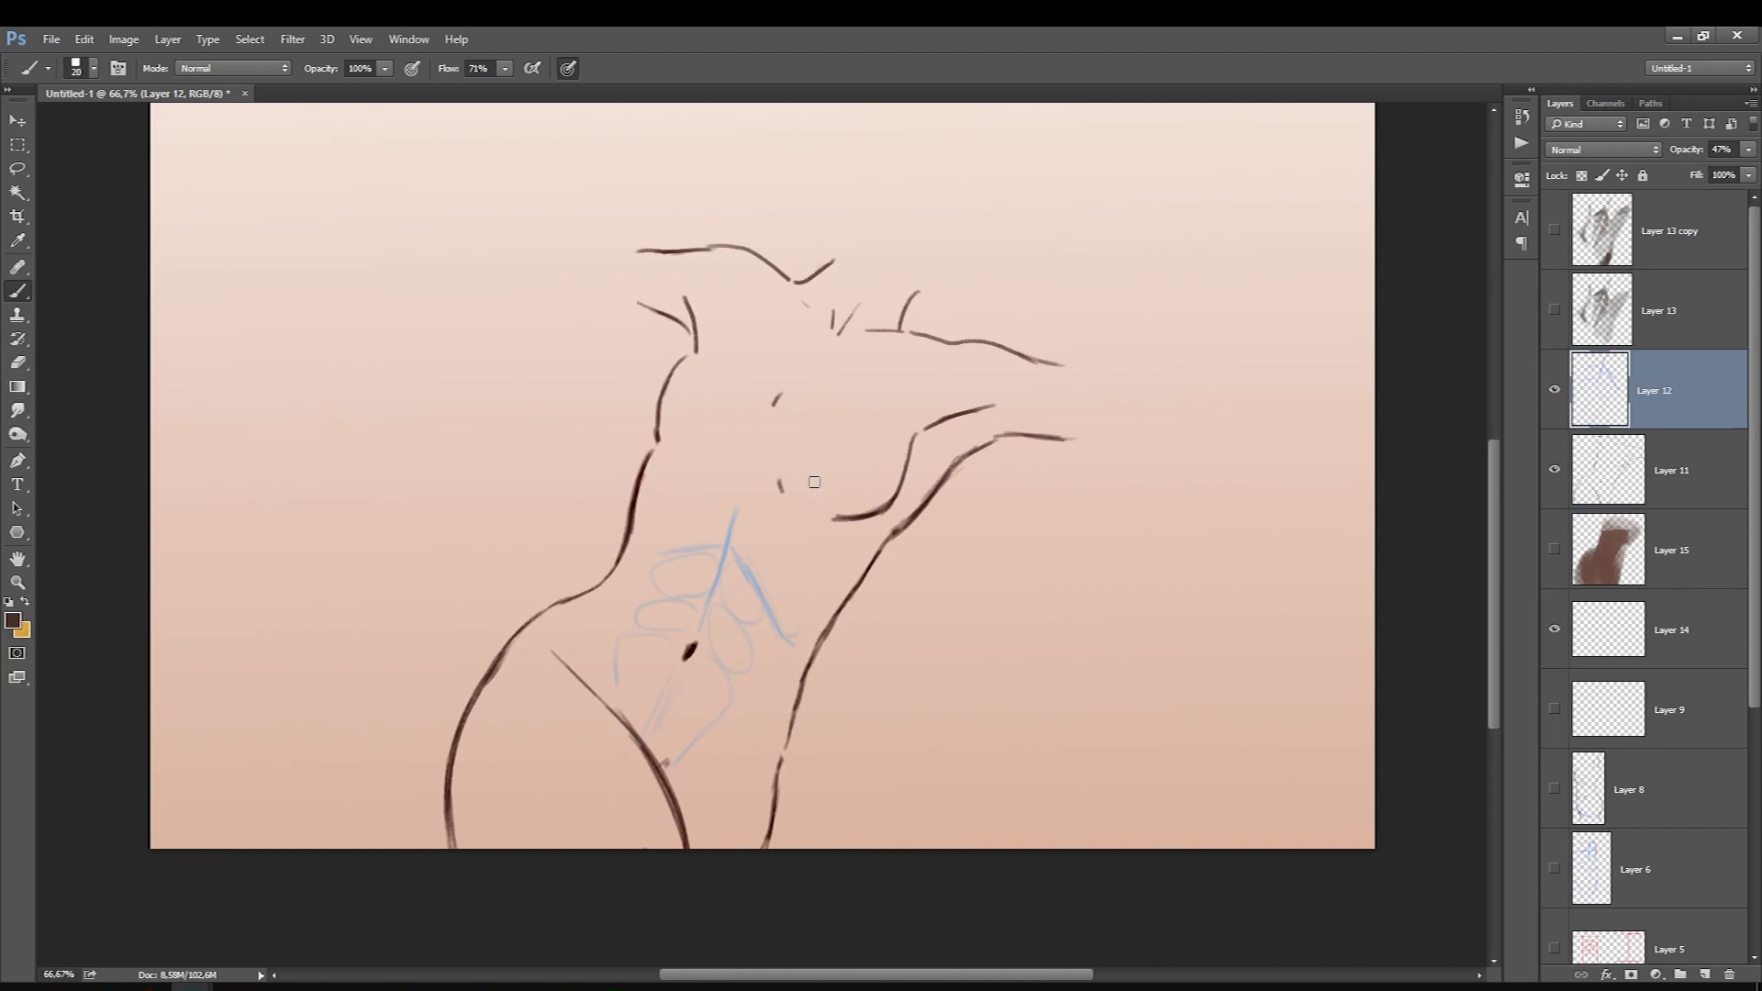
left_click(1705, 975)
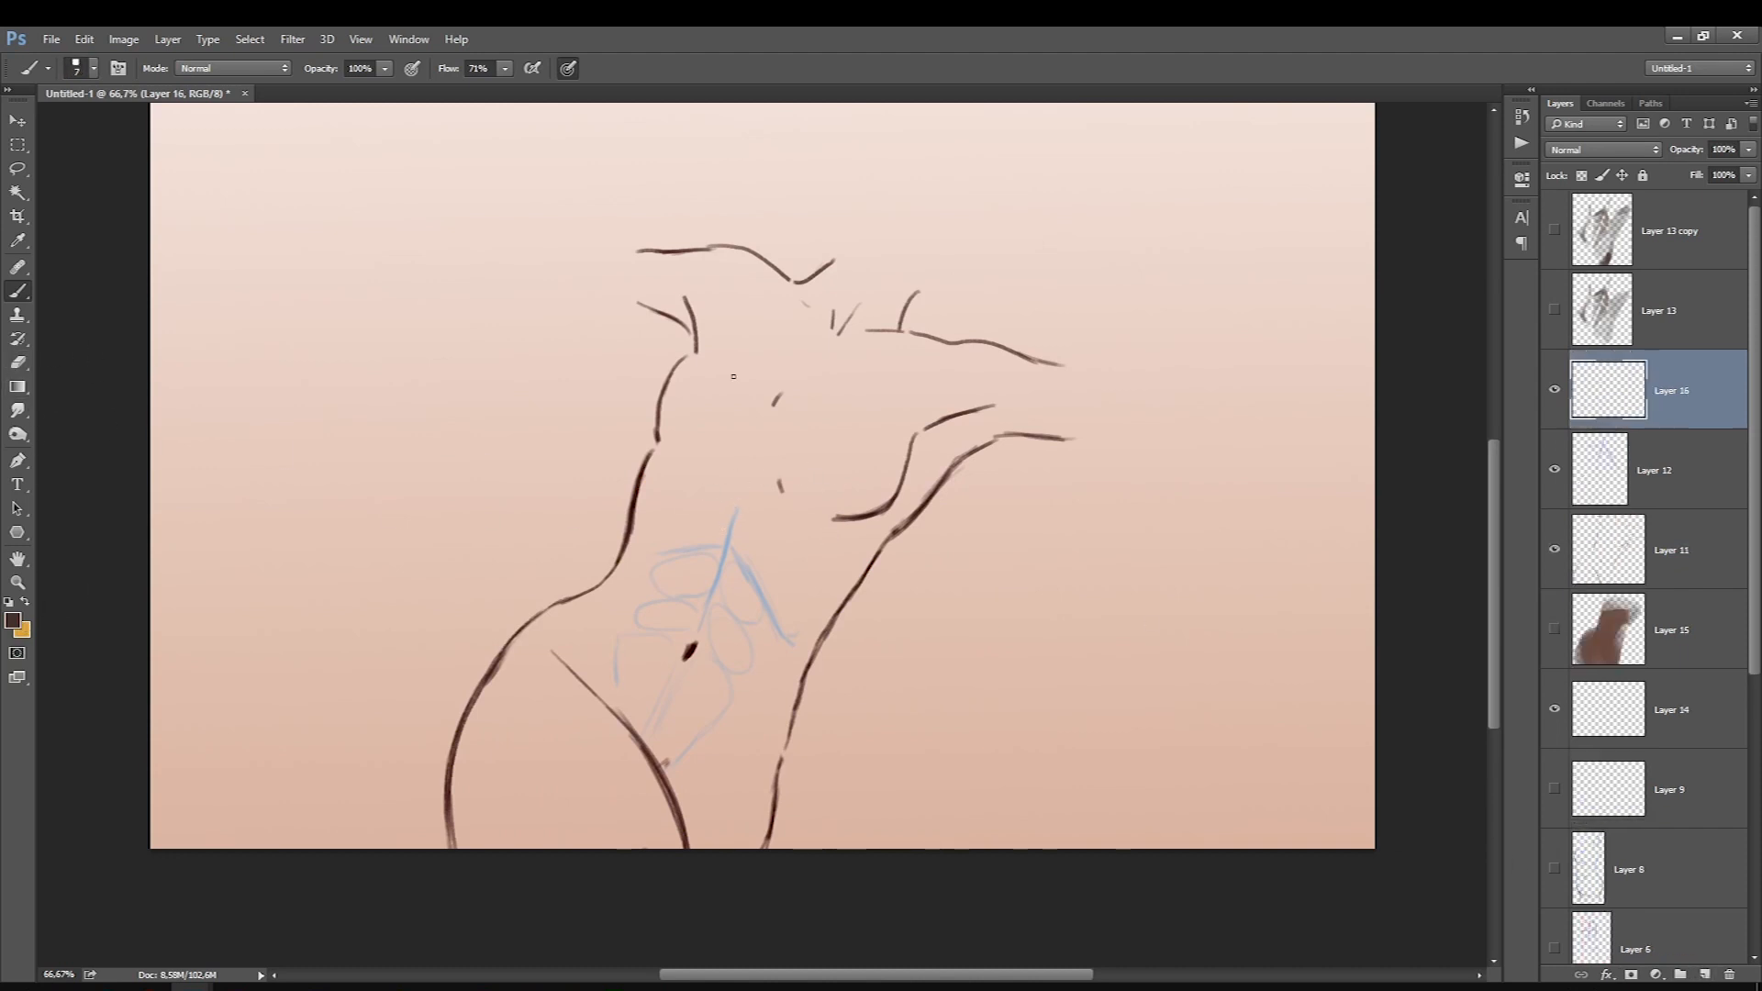
mouse_move(695, 617)
left_mouse_down()
mouse_move(732, 517)
mouse_move(687, 600)
left_mouse_up()
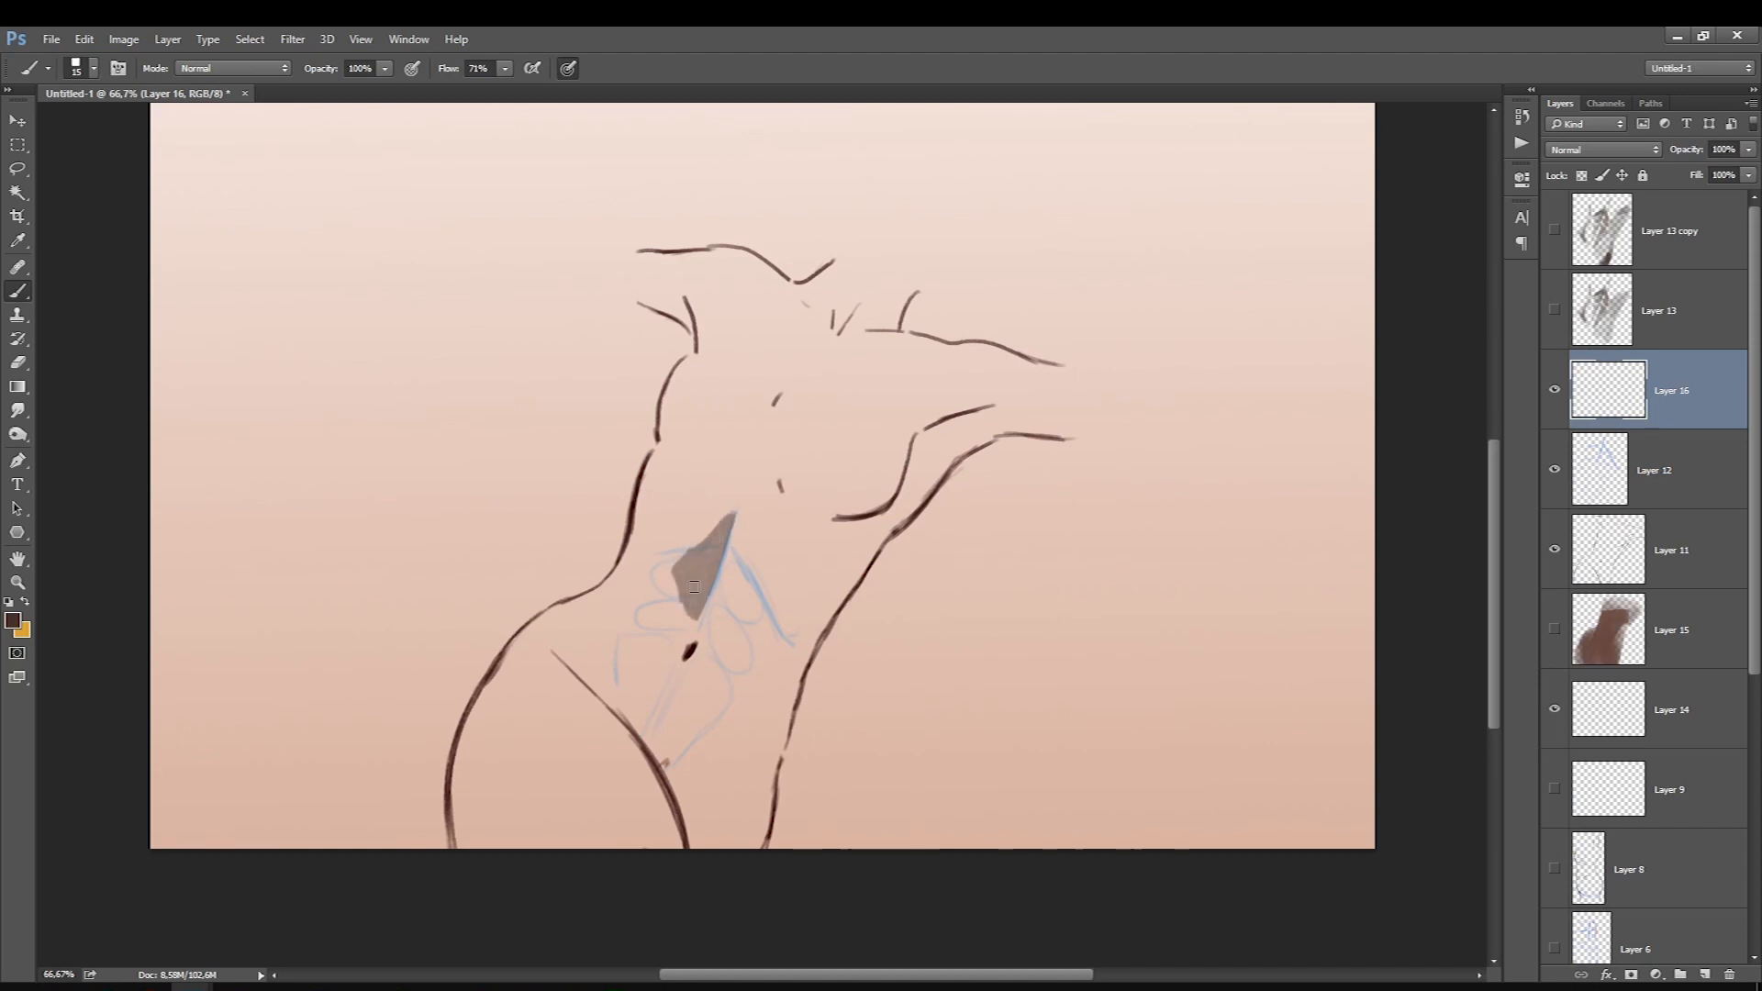
key("]")
mouse_move(530, 589)
left_mouse_down()
mouse_move(542, 505)
mouse_move(679, 229)
left_mouse_up()
key("ctrl+z")
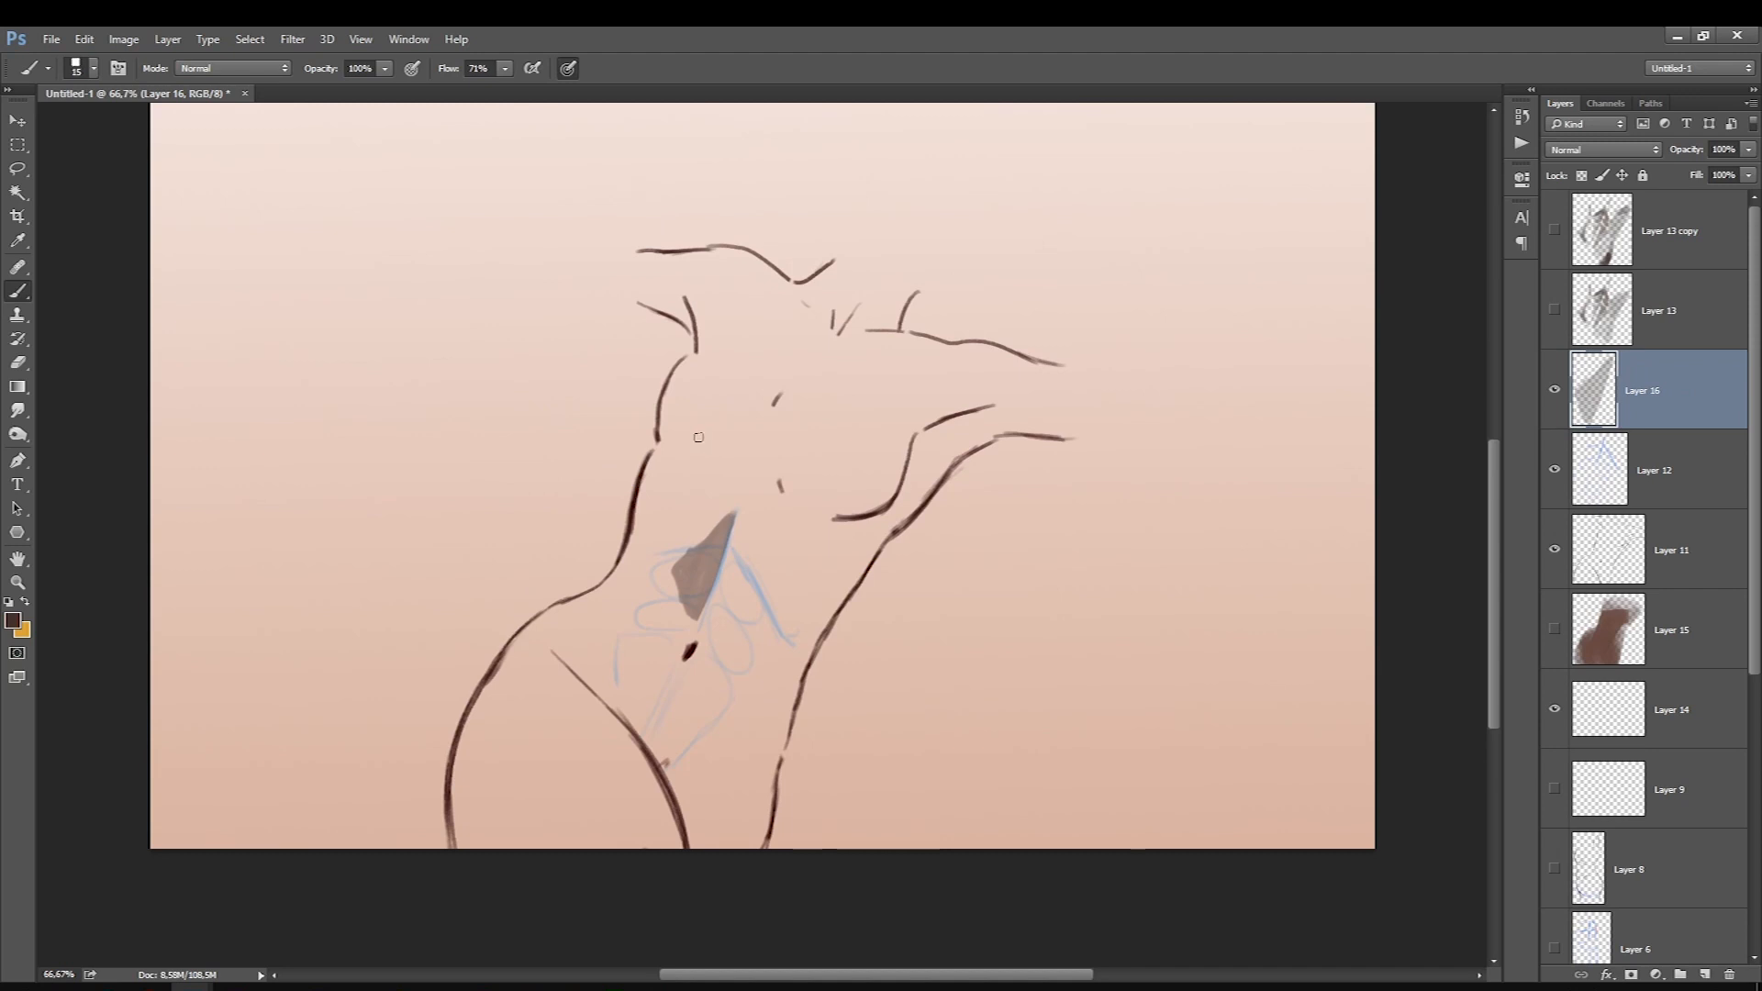
left_click_drag(718, 548, 696, 587)
left_click_drag(728, 530, 697, 592)
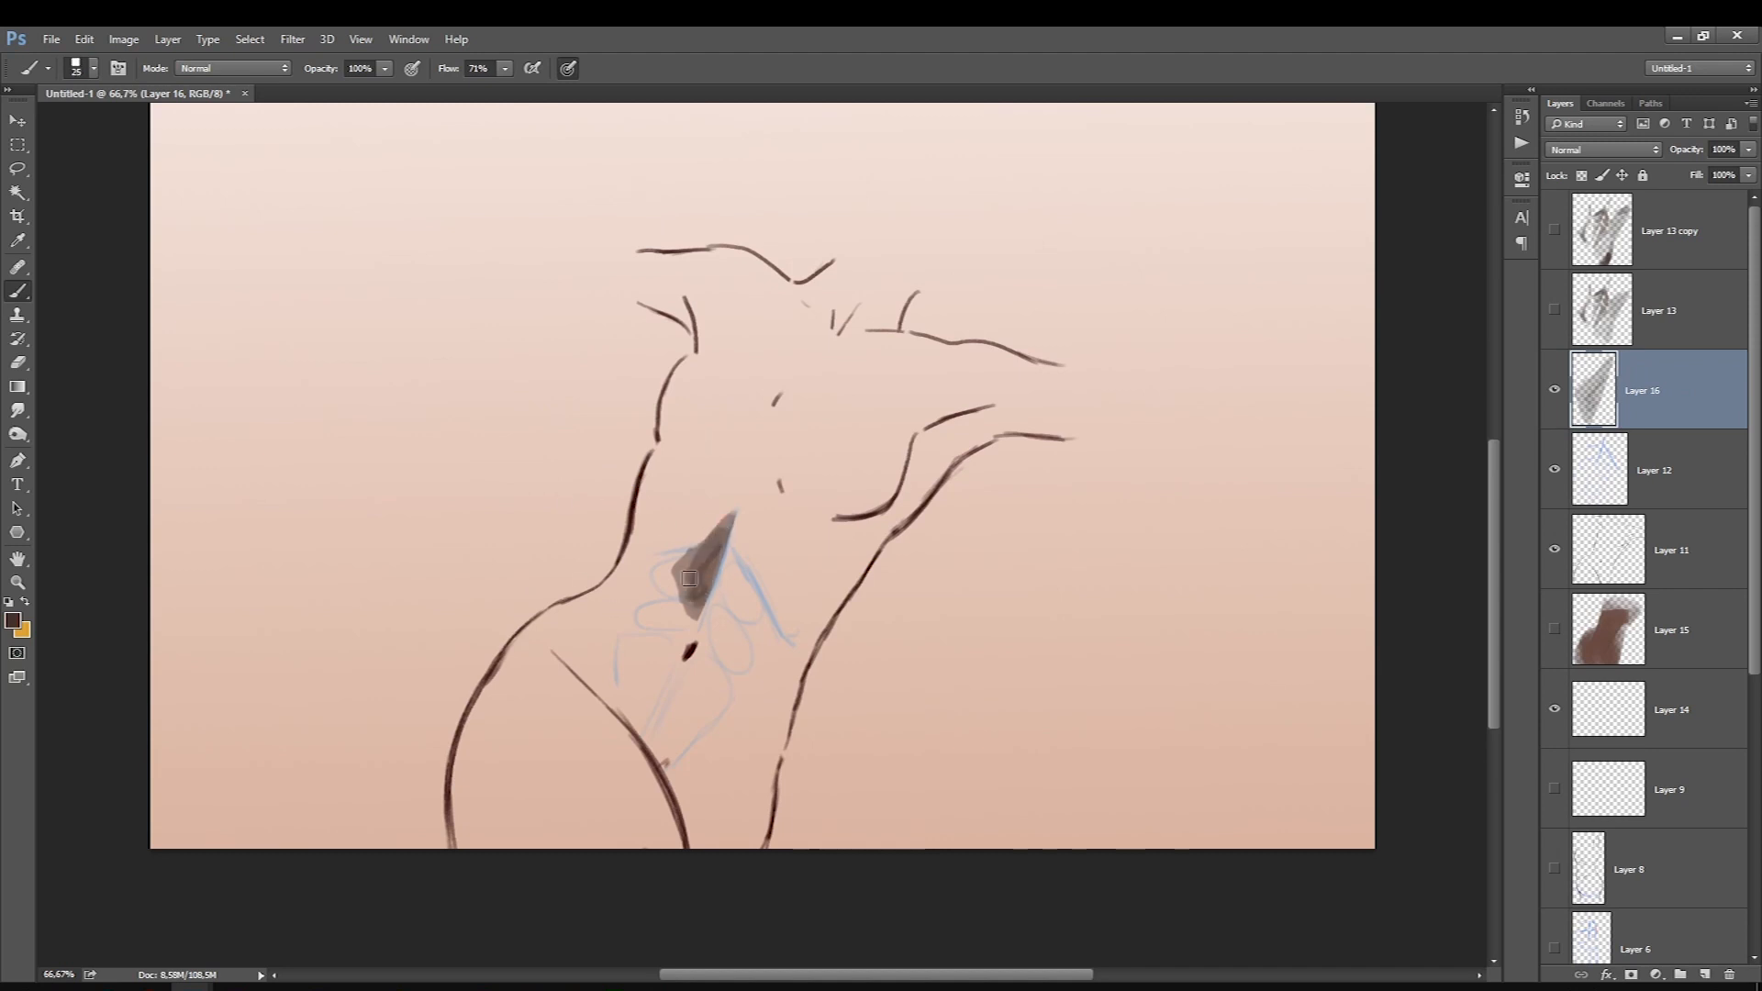
Paint orange patches on the right abdominal blocks, the lower abdomen and the small left-side blocks.
key("x")
mouse_move(739, 531)
left_mouse_down()
mouse_move(719, 602)
mouse_move(746, 535)
left_mouse_up()
mouse_move(727, 620)
left_mouse_down()
mouse_move(734, 580)
mouse_move(683, 700)
left_mouse_up()
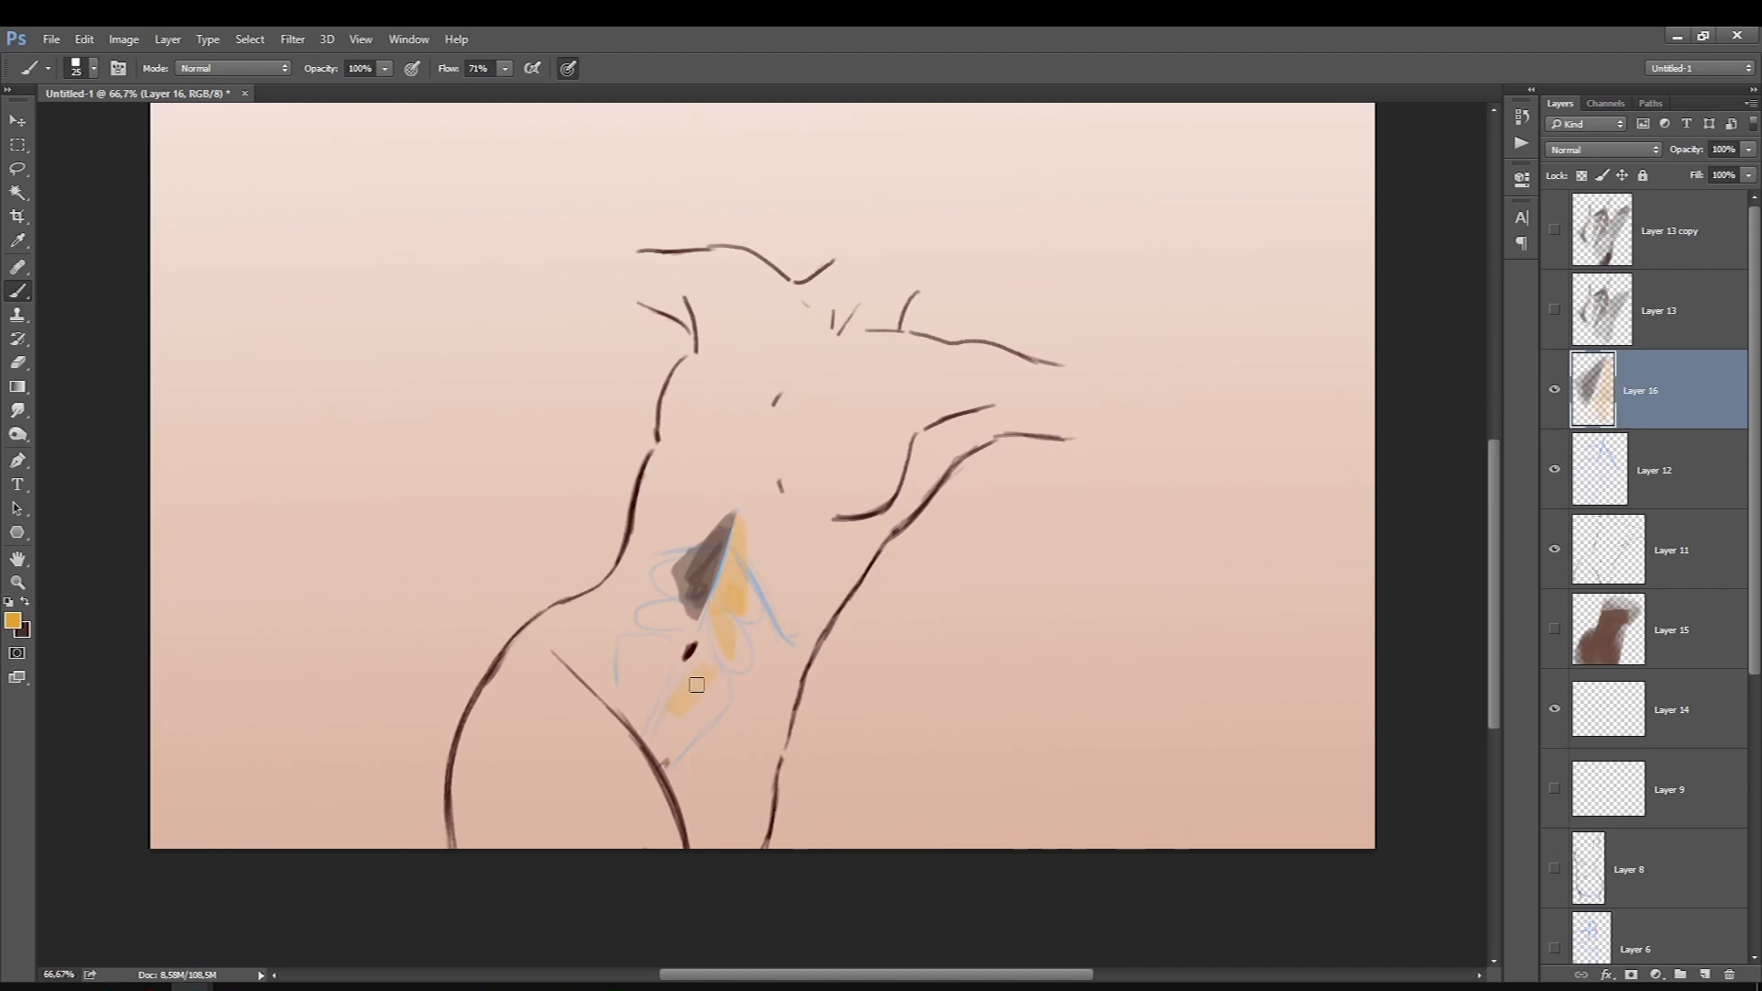
key("bracketleft")
left_click_drag(669, 587, 660, 571)
left_click_drag(643, 663, 639, 642)
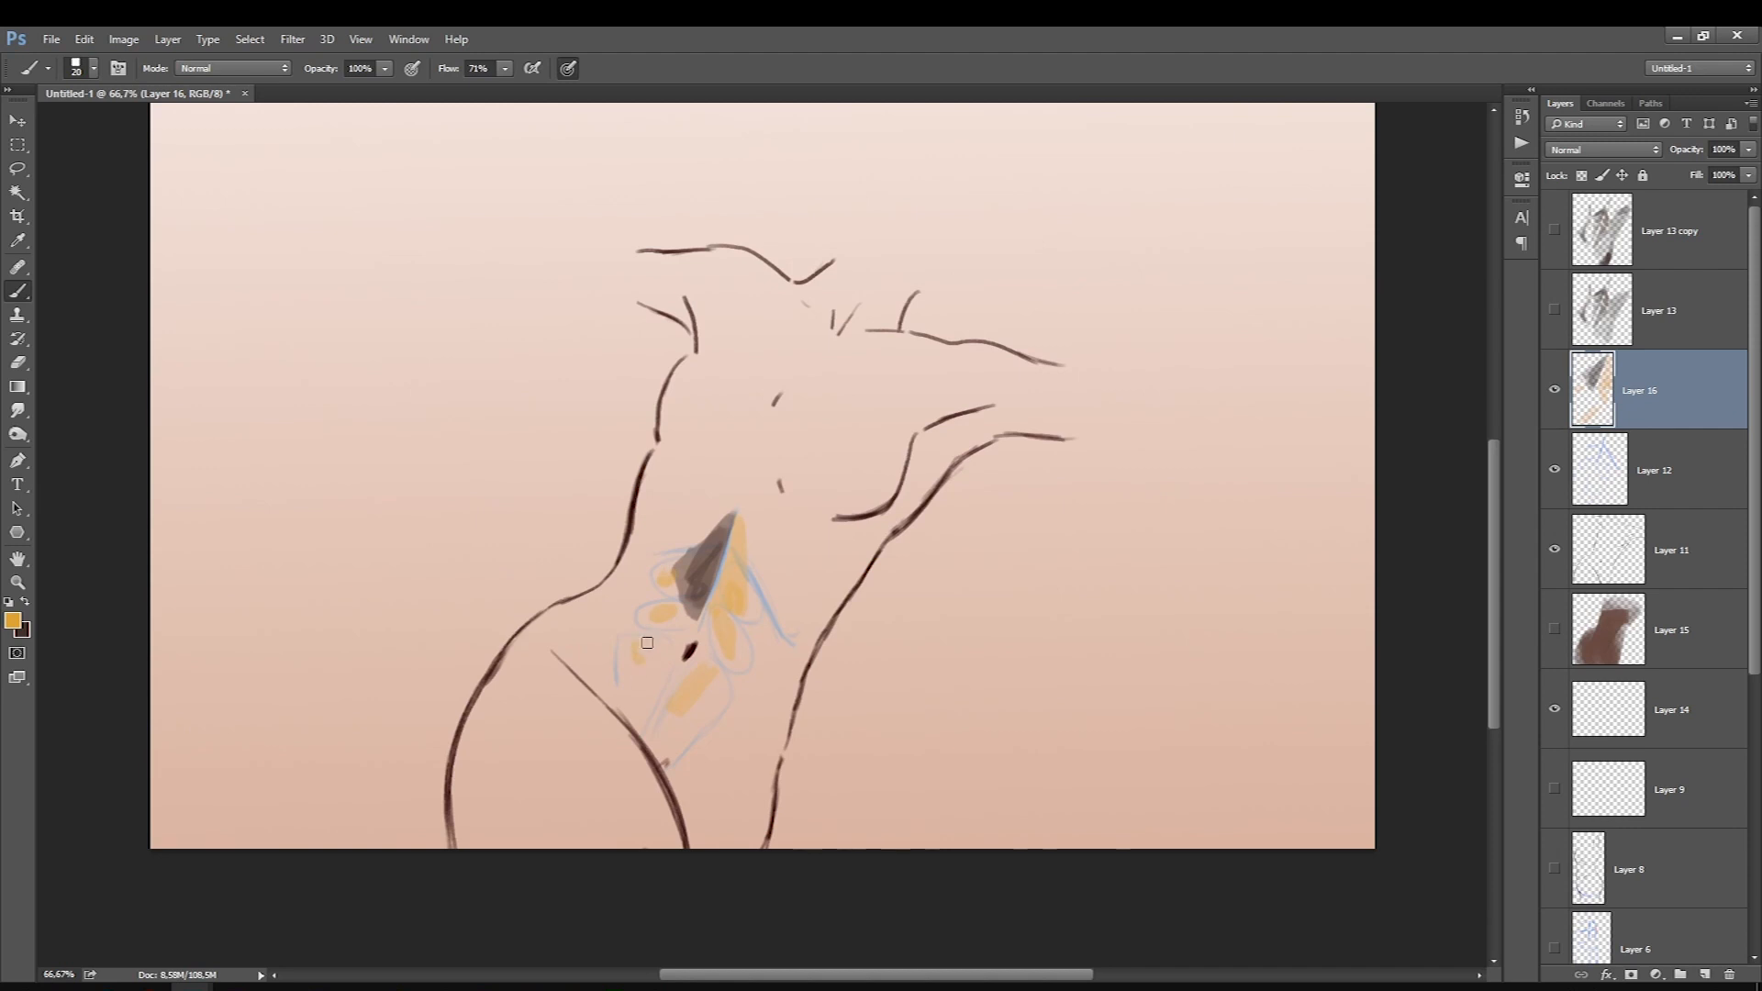
Shade around the orange abdominal blocks, below them and beside the navel with the dark brown.
key("x")
left_click_drag(738, 613, 745, 599)
key("bracketright")
left_click_drag(719, 681, 677, 743)
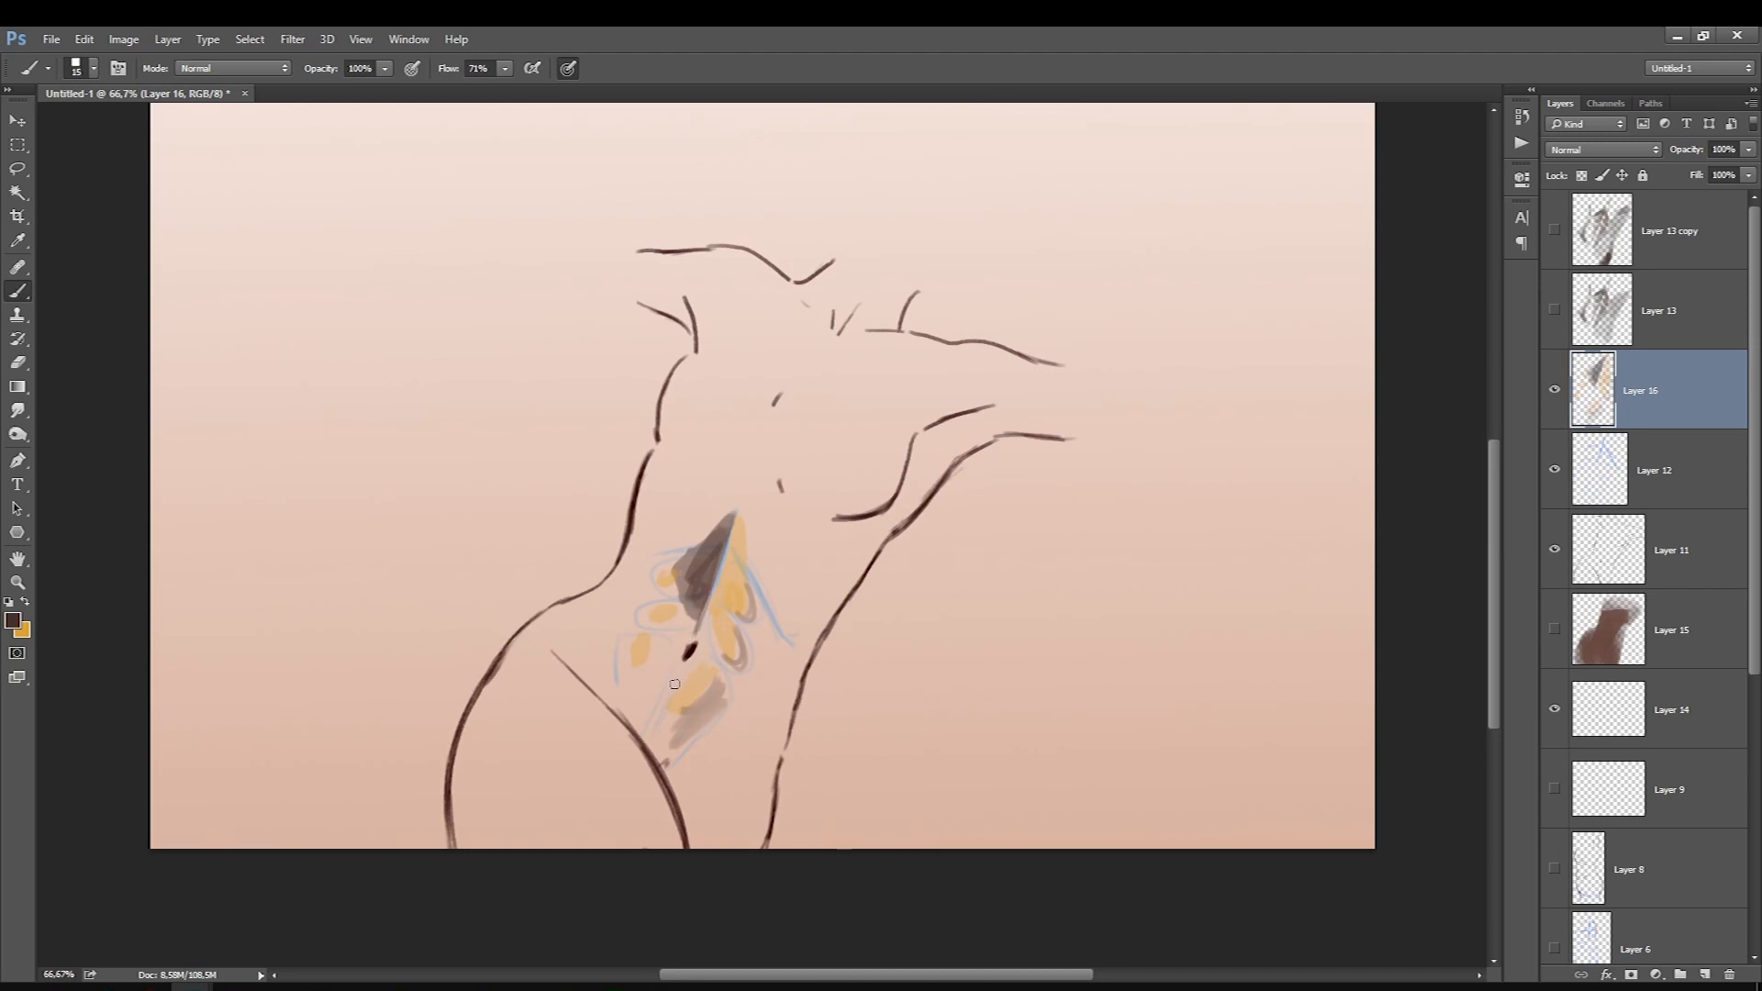
left_click_drag(686, 661, 691, 607)
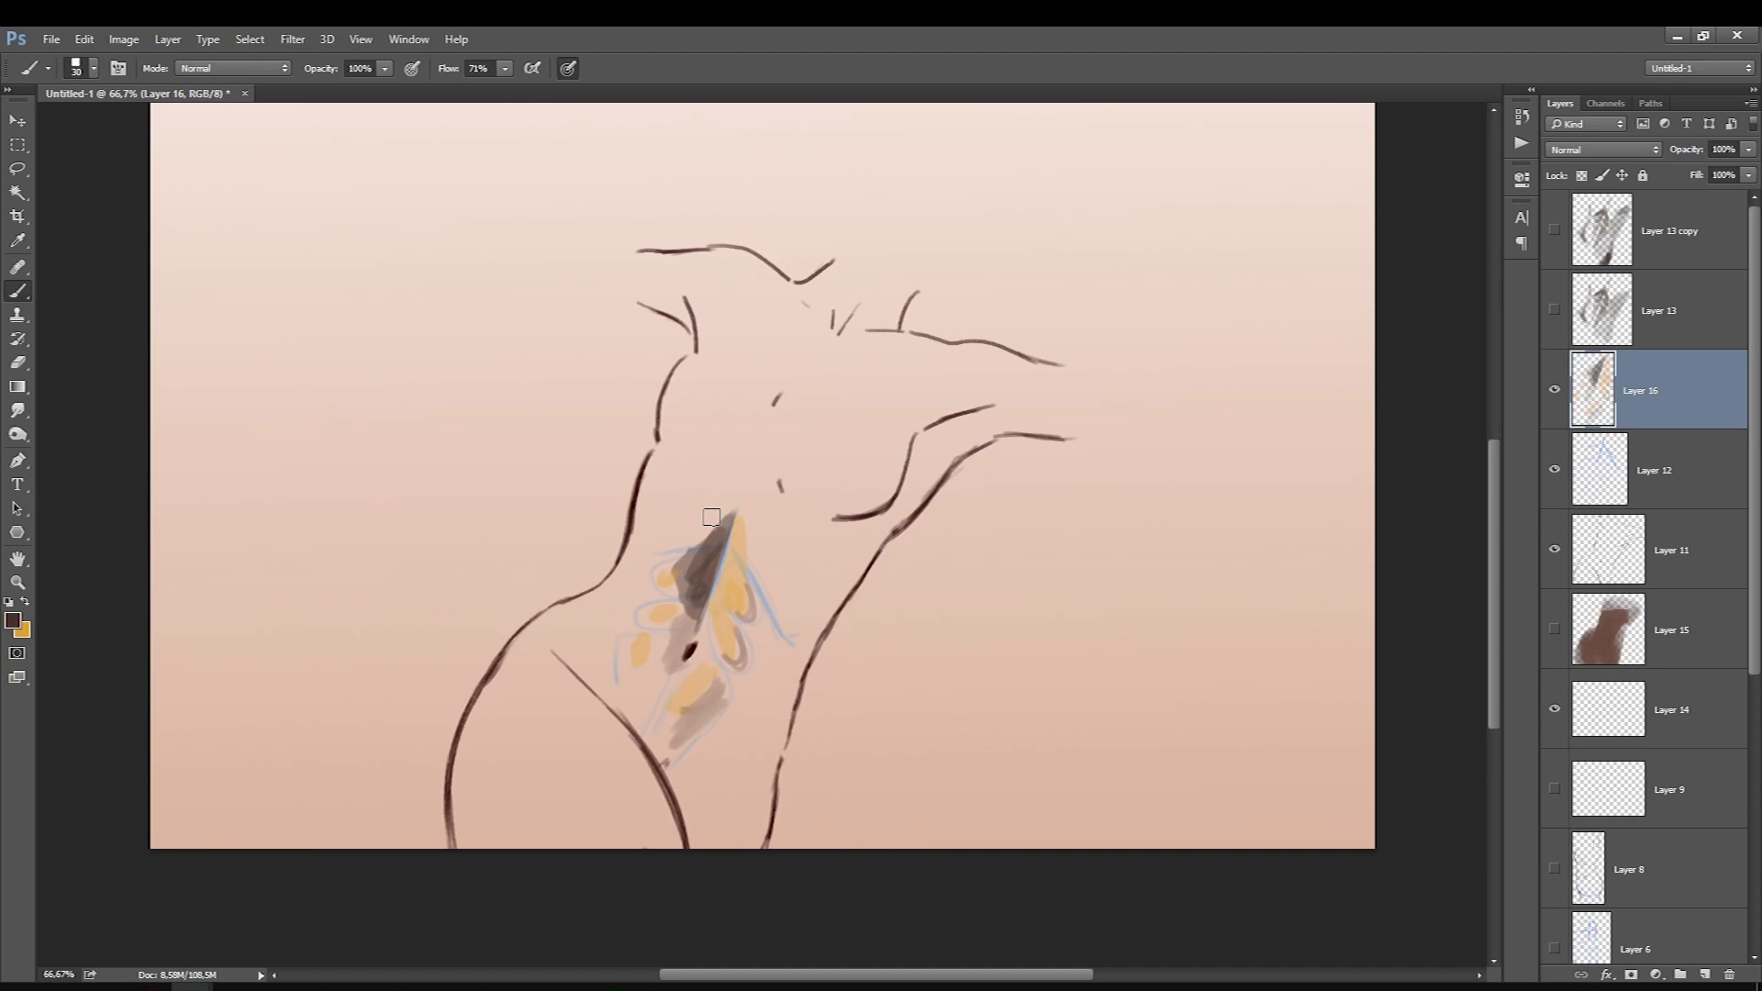
Group all layers above the background and hide the group.
key("ctrl+alt+a")
key("ctrl+g")
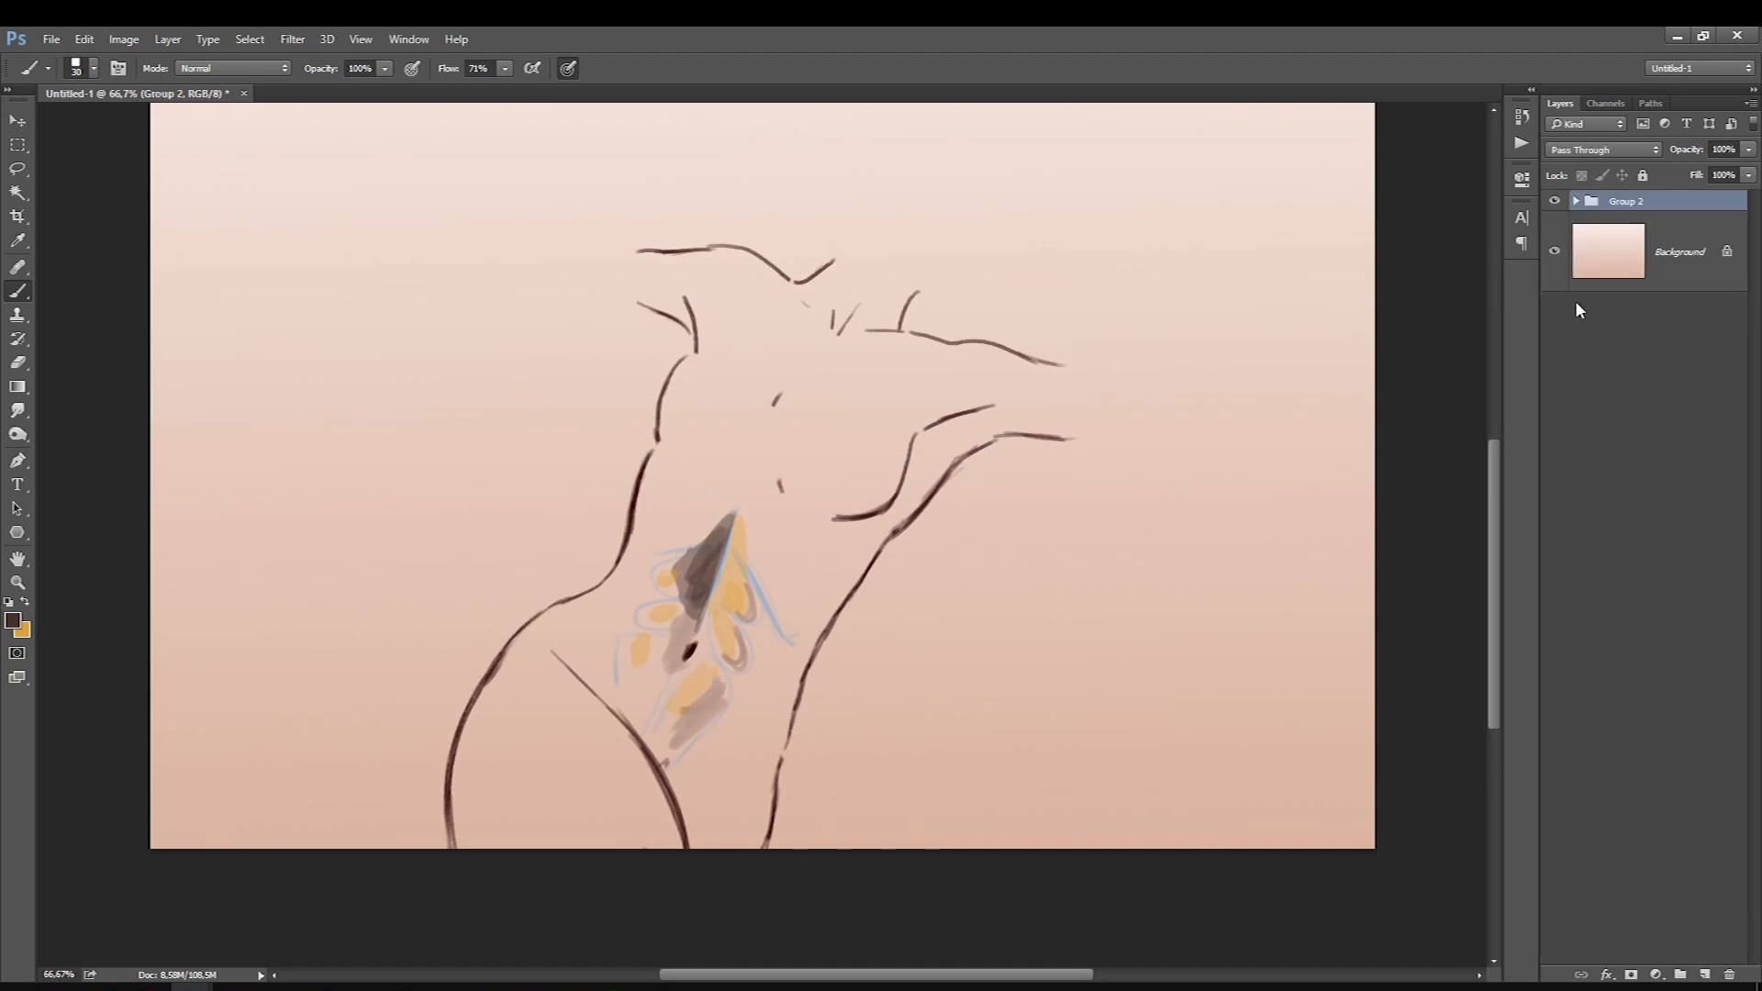
left_click(1555, 201)
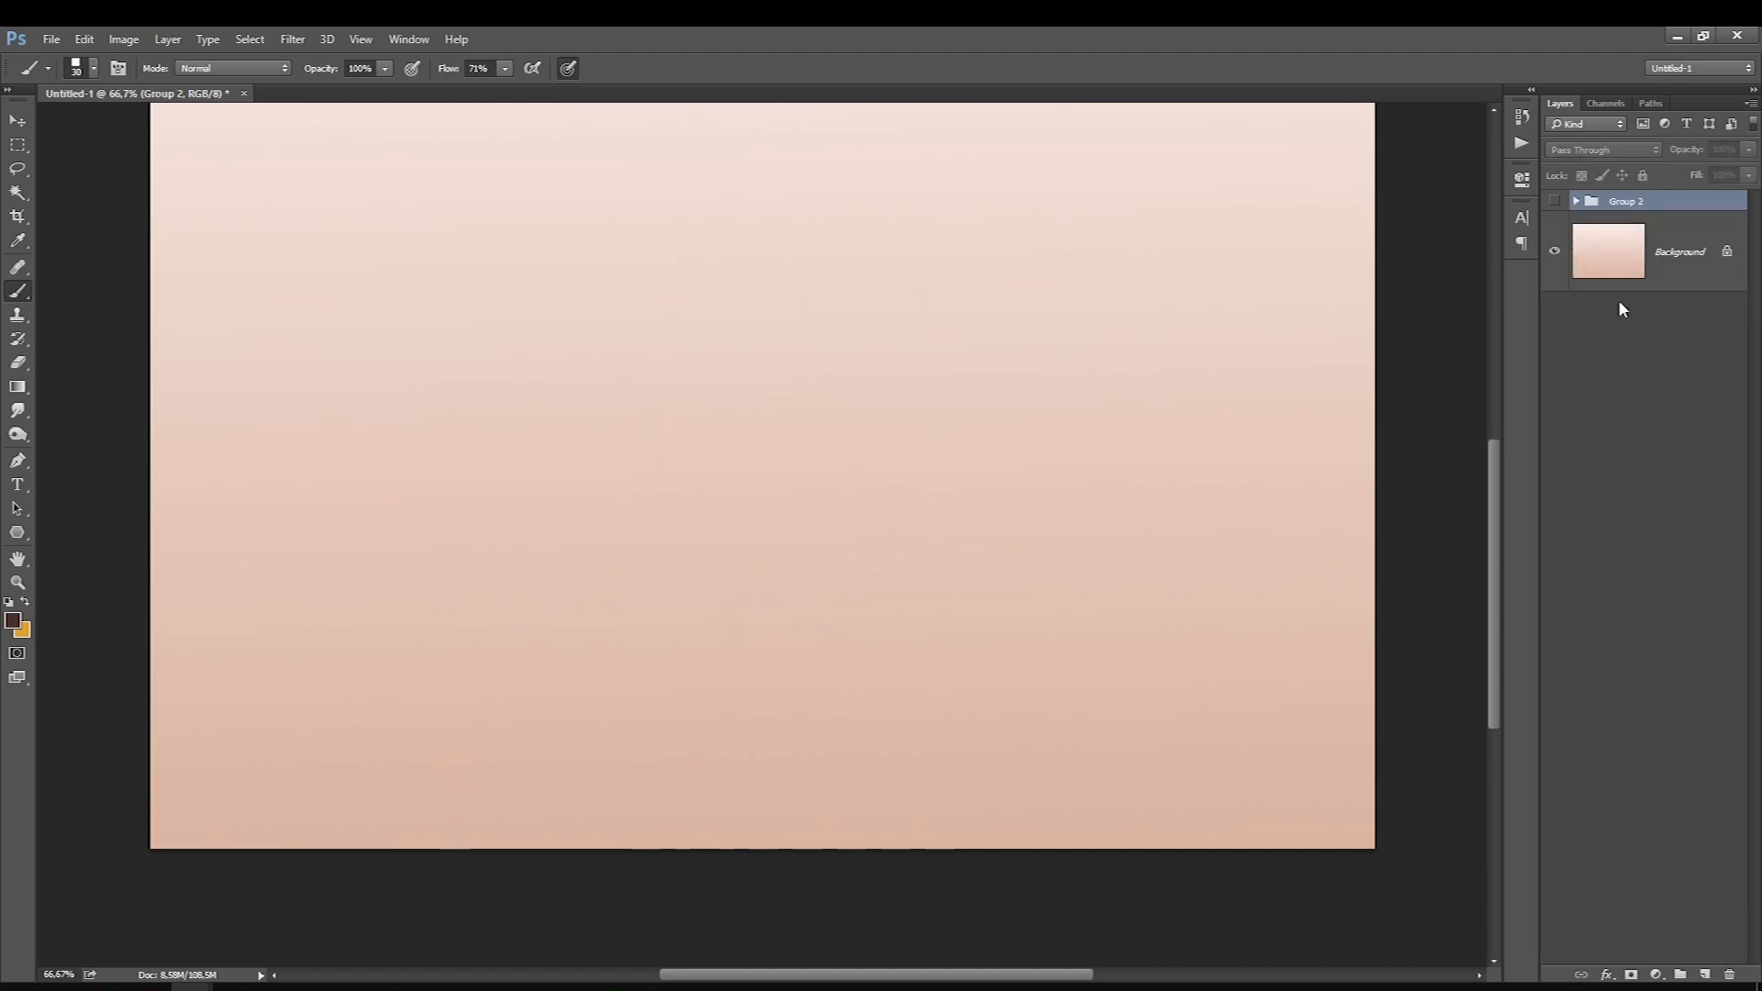
Add a new layer above the hidden group and set the foreground colour to black.
left_click(1704, 974)
left_click(13, 624)
left_click_drag(1428, 636, 1467, 713)
key("Return")
key("b")
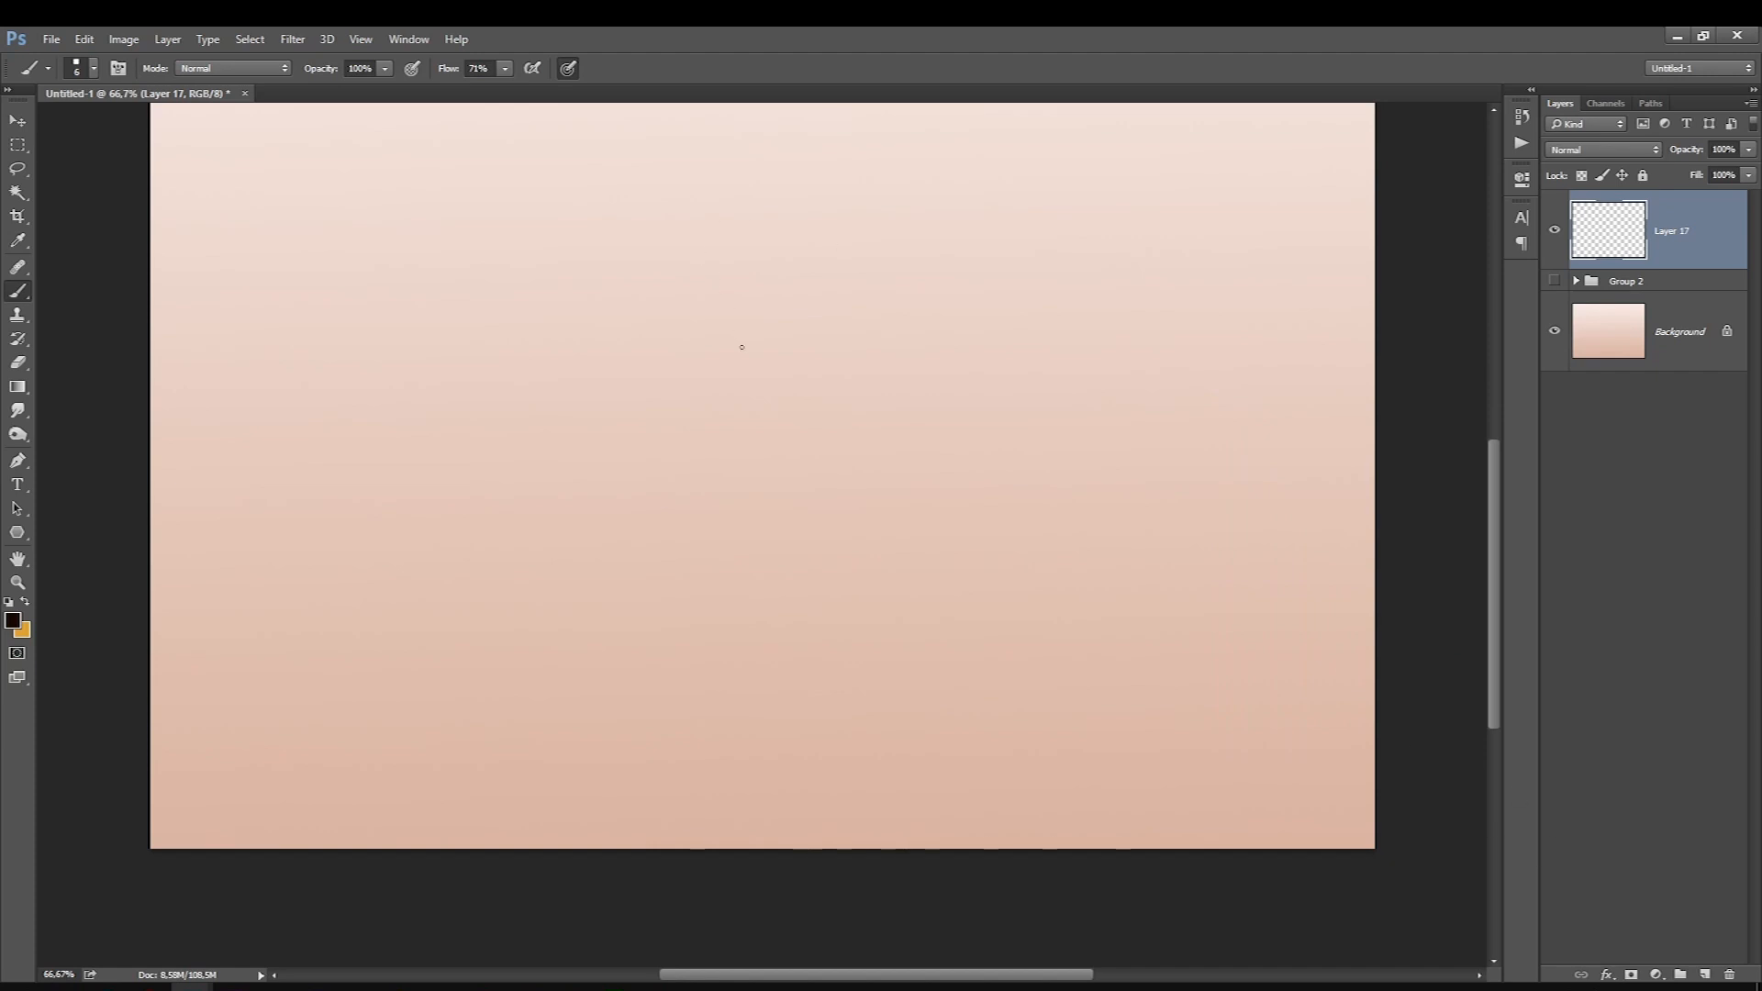
Sketch the lower contours of both chest muscles with short centre-line strokes above and below them.
mouse_move(937, 305)
left_mouse_down()
mouse_move(891, 341)
mouse_move(825, 338)
left_mouse_up()
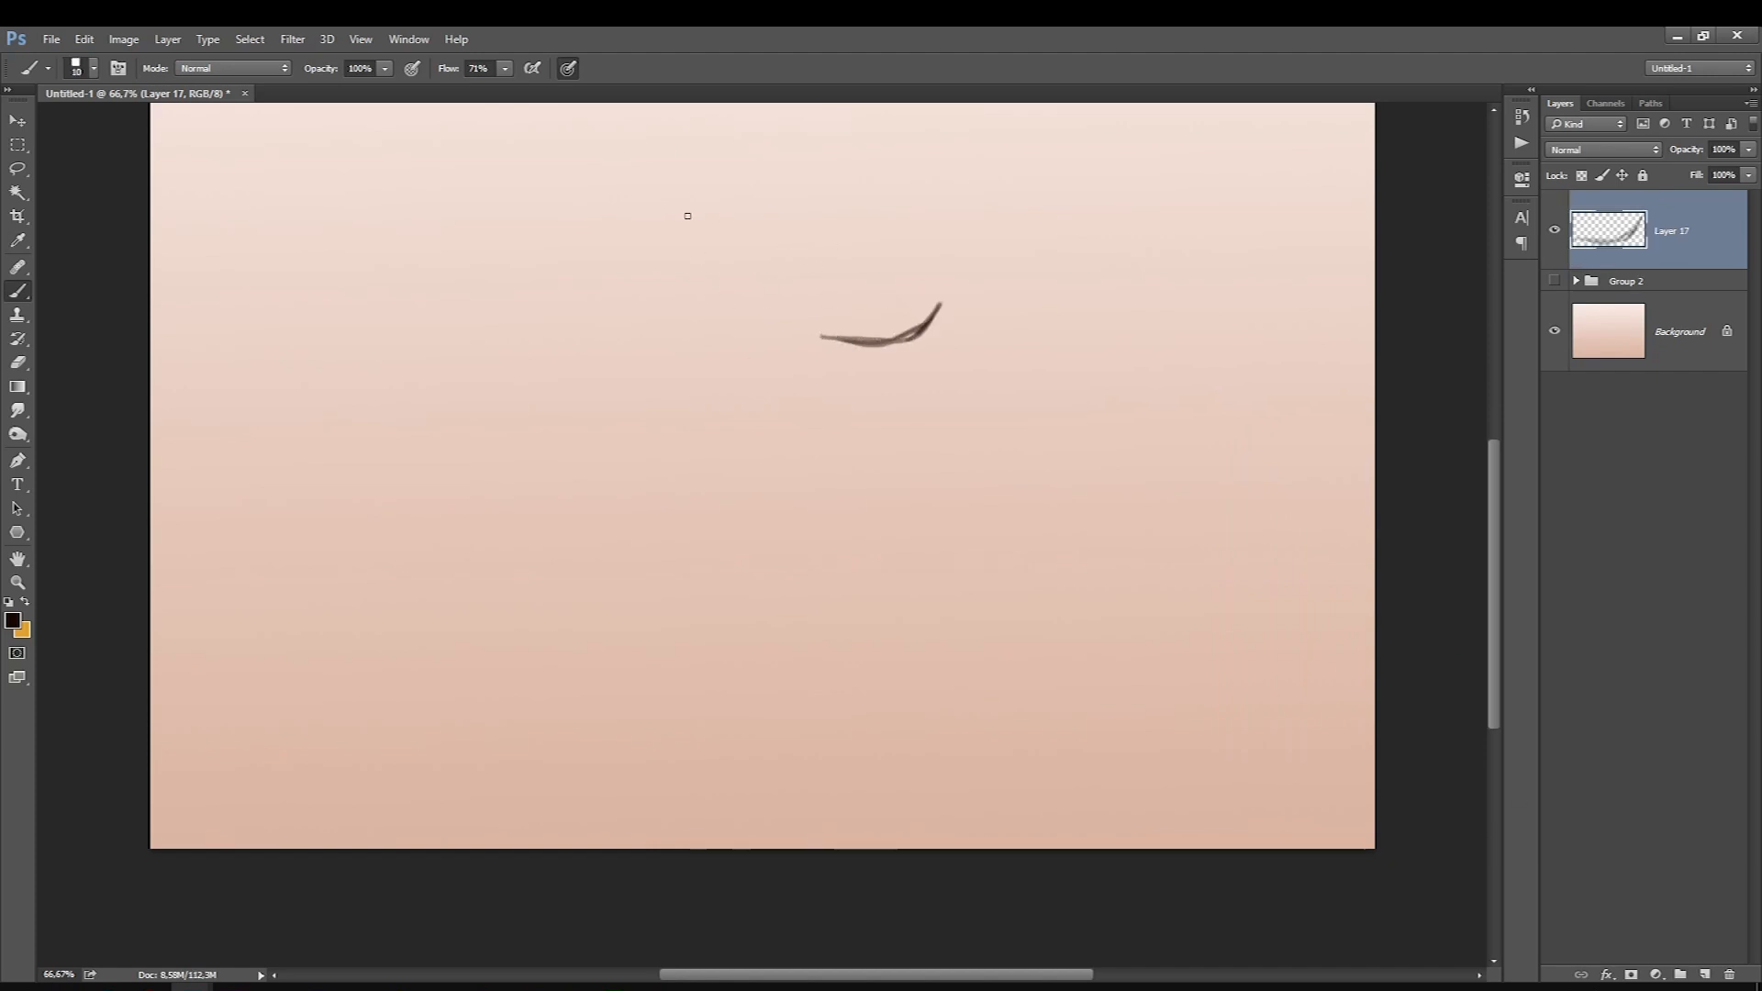
left_click_drag(923, 331, 804, 336)
left_click_drag(796, 276, 796, 312)
mouse_move(790, 333)
left_mouse_down()
mouse_move(643, 354)
mouse_move(630, 321)
mouse_move(719, 353)
left_mouse_up()
left_click_drag(867, 344, 944, 295)
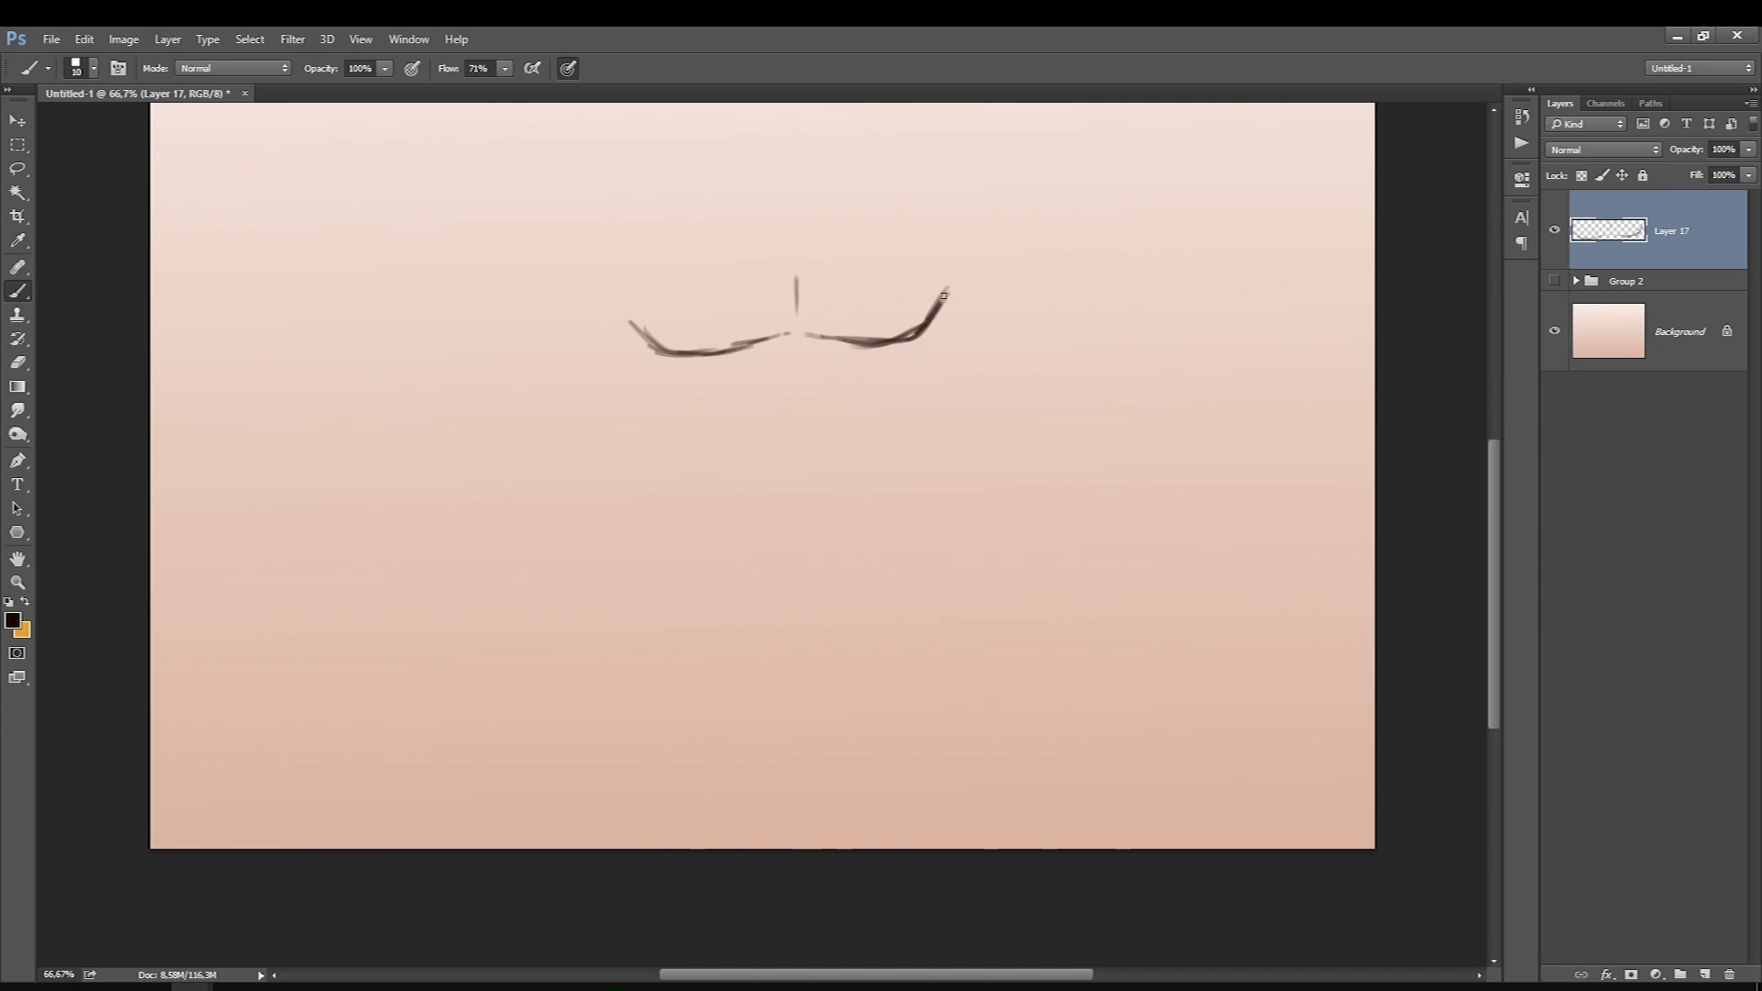
left_click_drag(796, 354, 797, 395)
Sketch the paired abdominal muscle blocks, the midline and a dark navel beneath the chest.
key("bracketright")
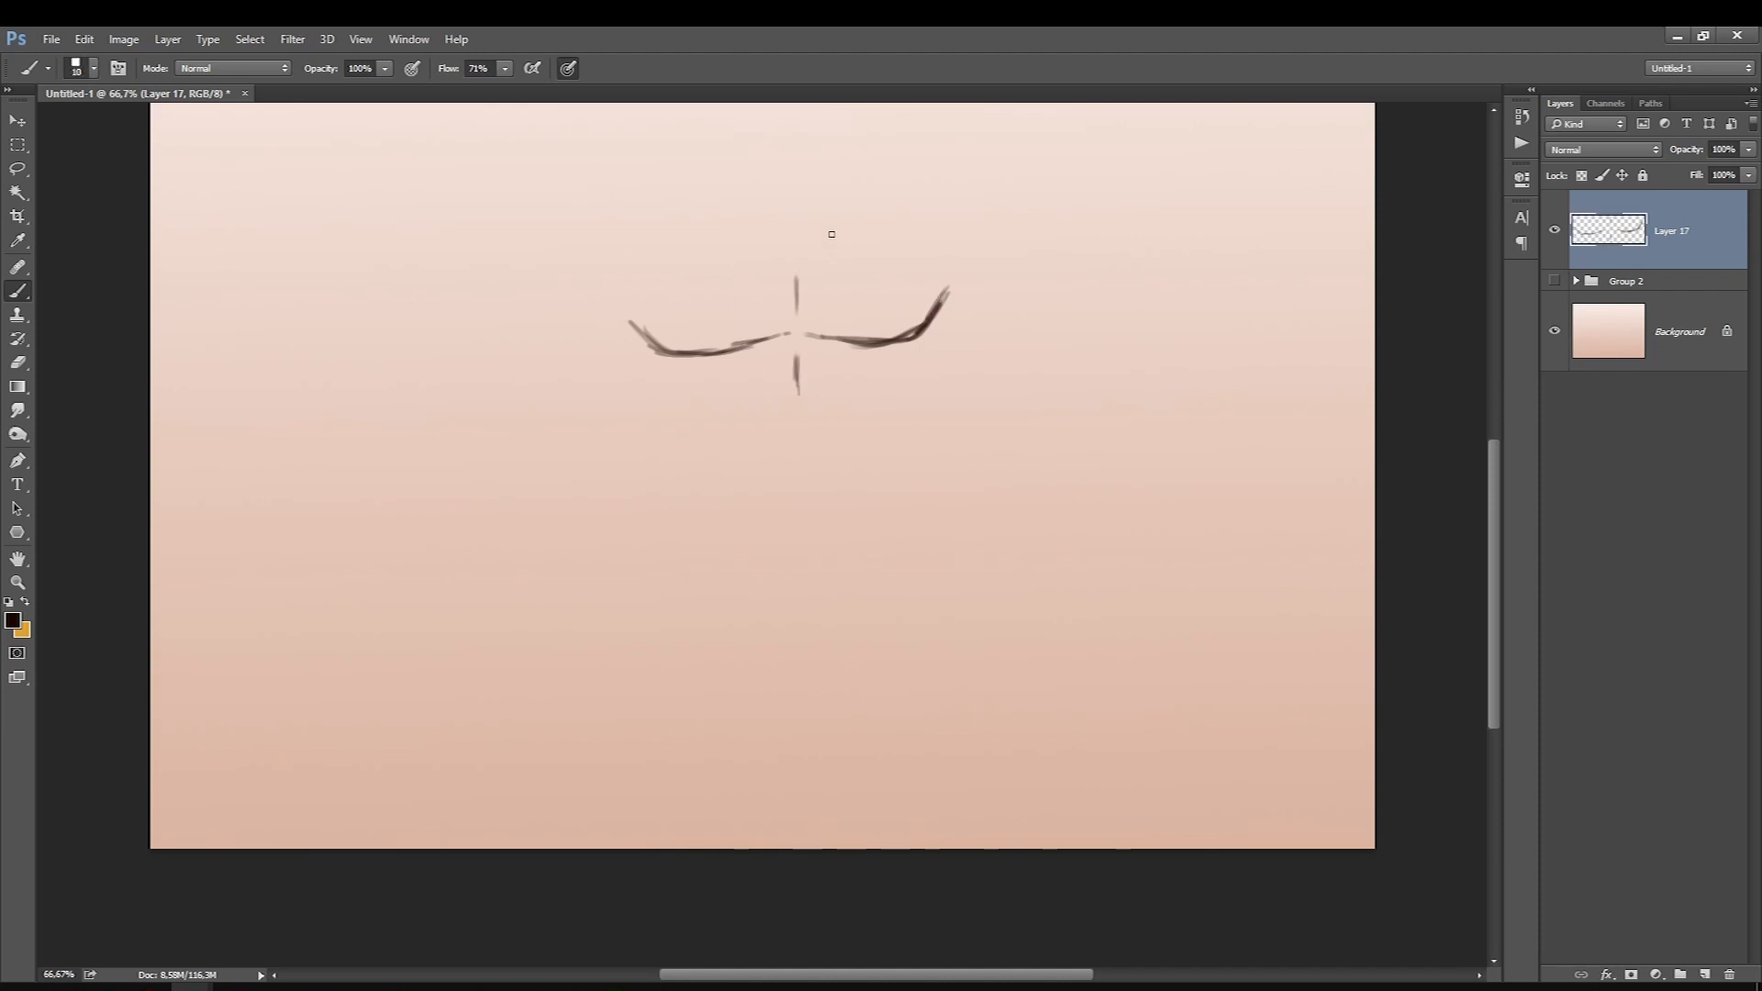
mouse_move(895, 359)
left_mouse_down()
mouse_move(888, 393)
mouse_move(709, 393)
mouse_move(730, 395)
left_mouse_up()
mouse_move(884, 409)
left_mouse_down()
mouse_move(872, 443)
mouse_move(716, 440)
mouse_move(857, 490)
mouse_move(870, 457)
mouse_move(758, 486)
mouse_move(733, 469)
mouse_move(806, 510)
mouse_move(803, 481)
mouse_move(811, 548)
mouse_move(852, 523)
left_mouse_up()
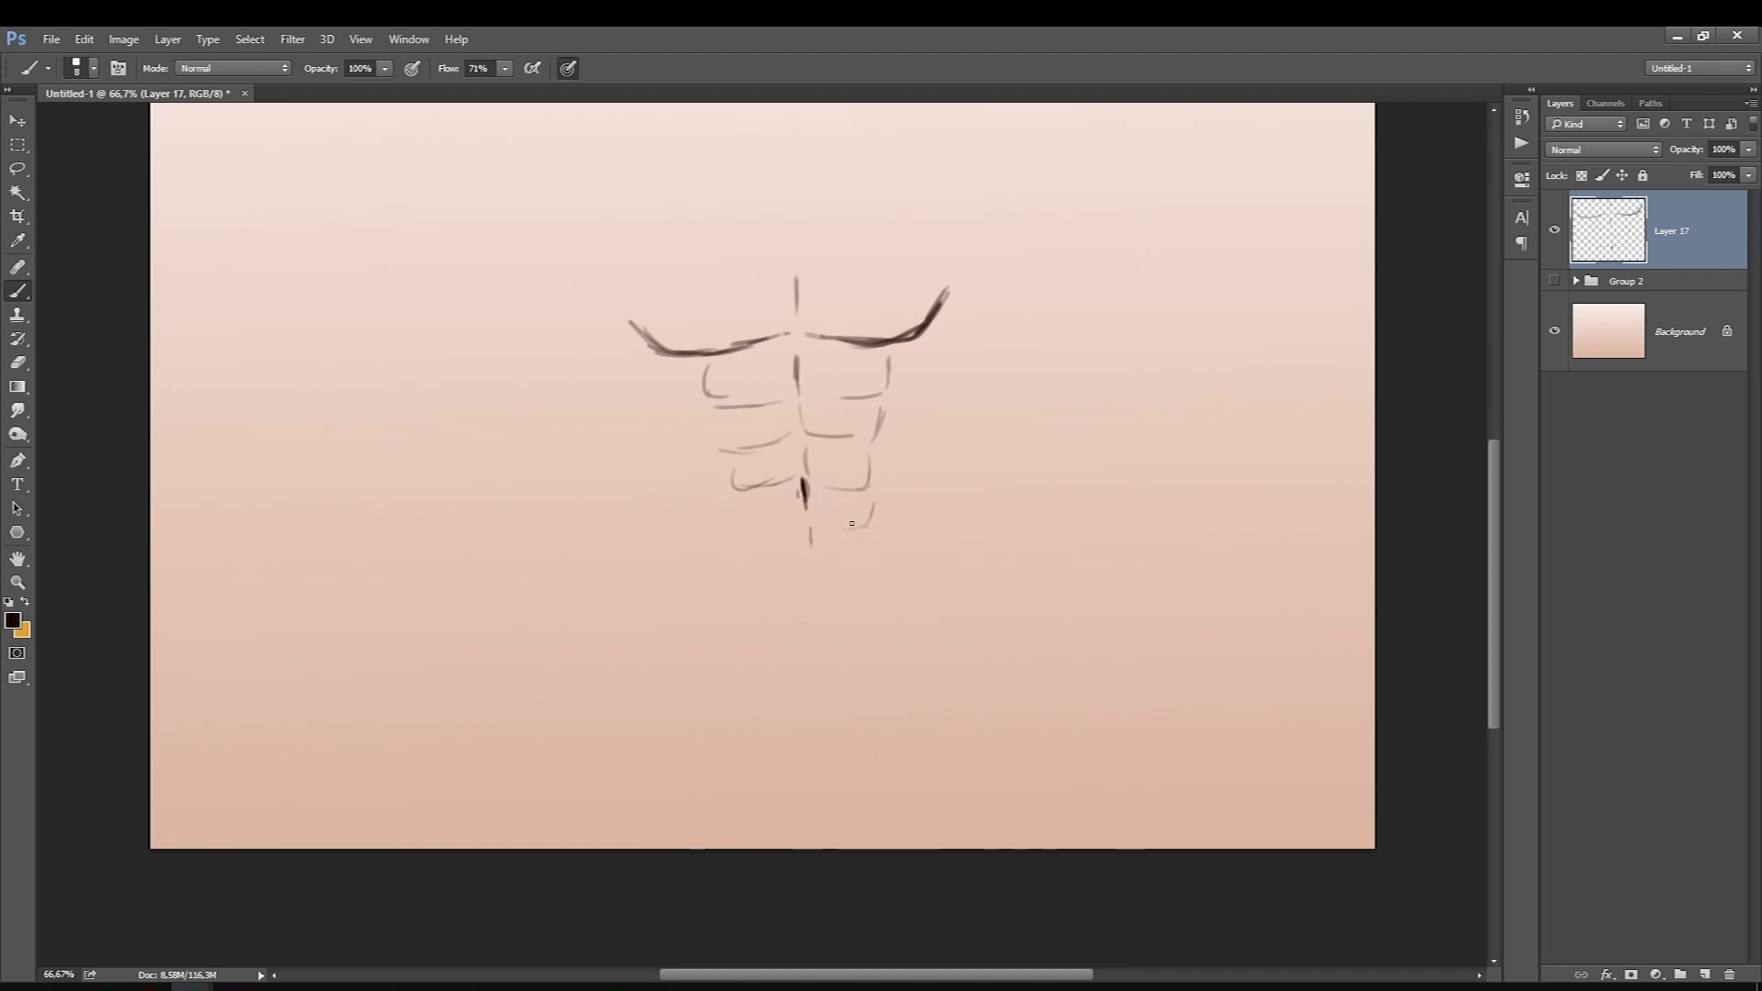
left_click_drag(746, 530, 736, 512)
left_click_drag(871, 553, 862, 581)
left_click_drag(753, 551, 778, 583)
mouse_move(752, 524)
left_mouse_down()
mouse_move(782, 525)
mouse_move(782, 480)
left_mouse_up()
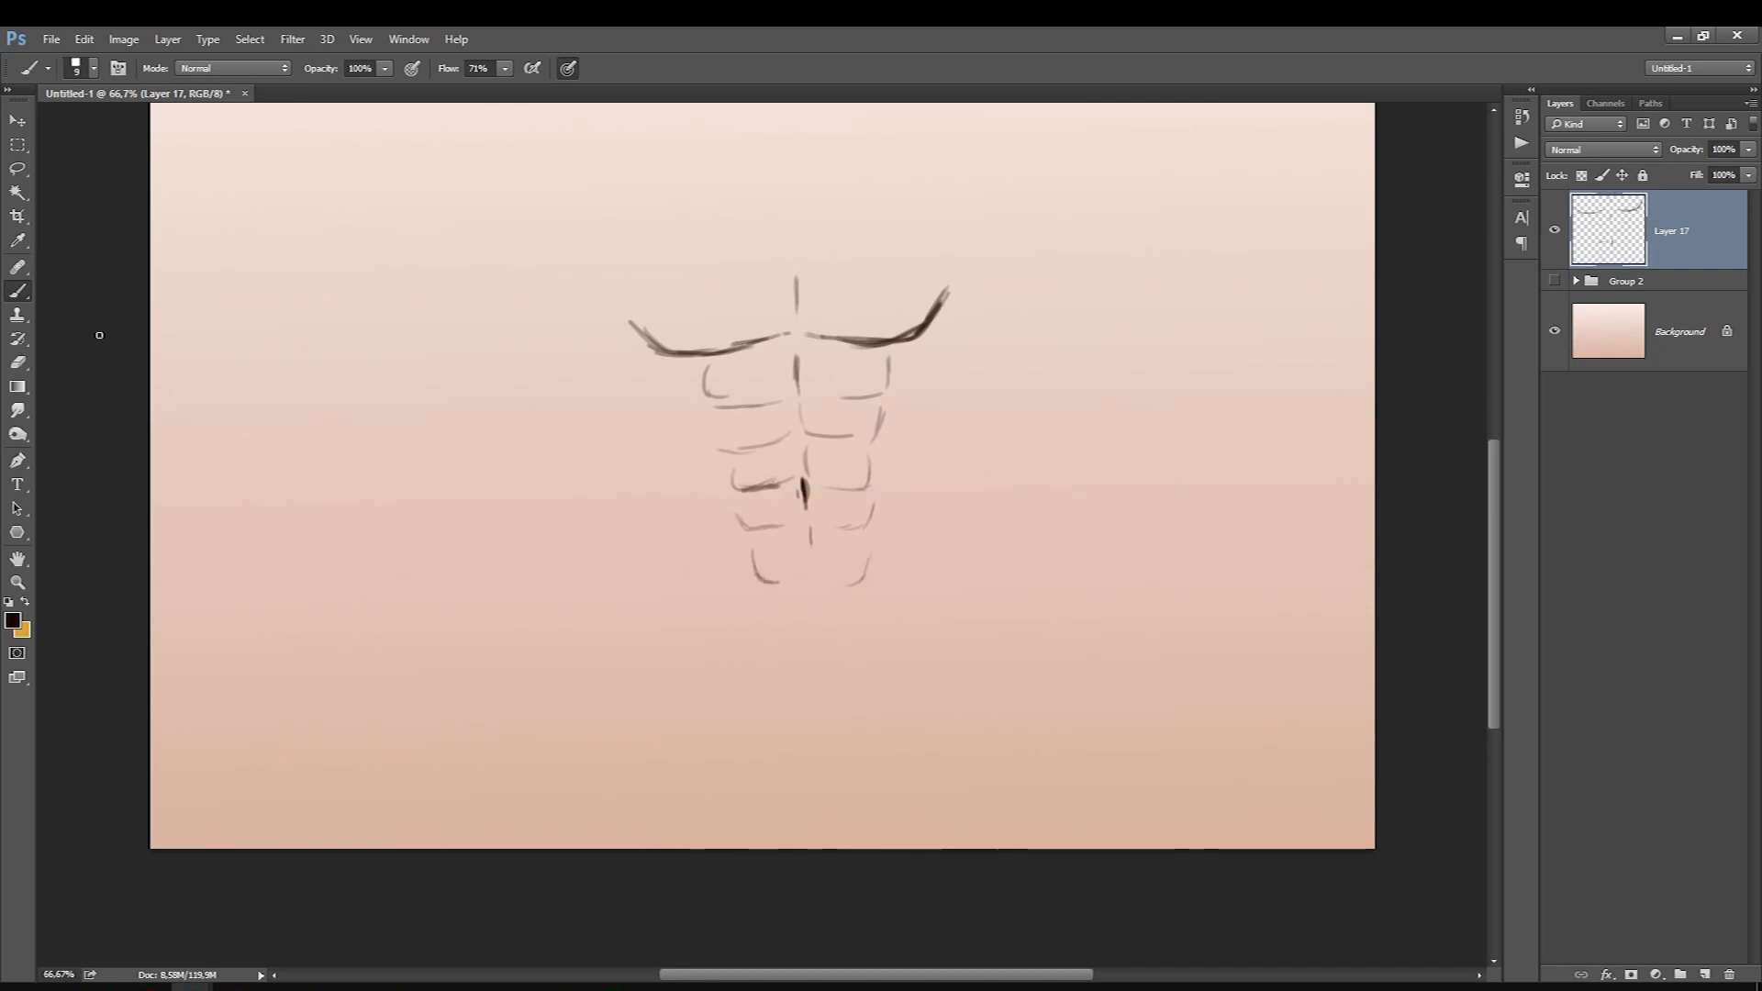
Erase the rounded ends of the lowest abdominal pair and redraw them as lines tapering toward the groin.
key("e")
mouse_move(774, 589)
left_mouse_down()
mouse_move(760, 570)
mouse_move(865, 560)
mouse_move(809, 593)
left_mouse_up()
key("bracketright")
key("bracketright")
key("bracketright")
left_click(18, 291)
left_click_drag(870, 542, 835, 617)
left_click_drag(751, 557, 777, 614)
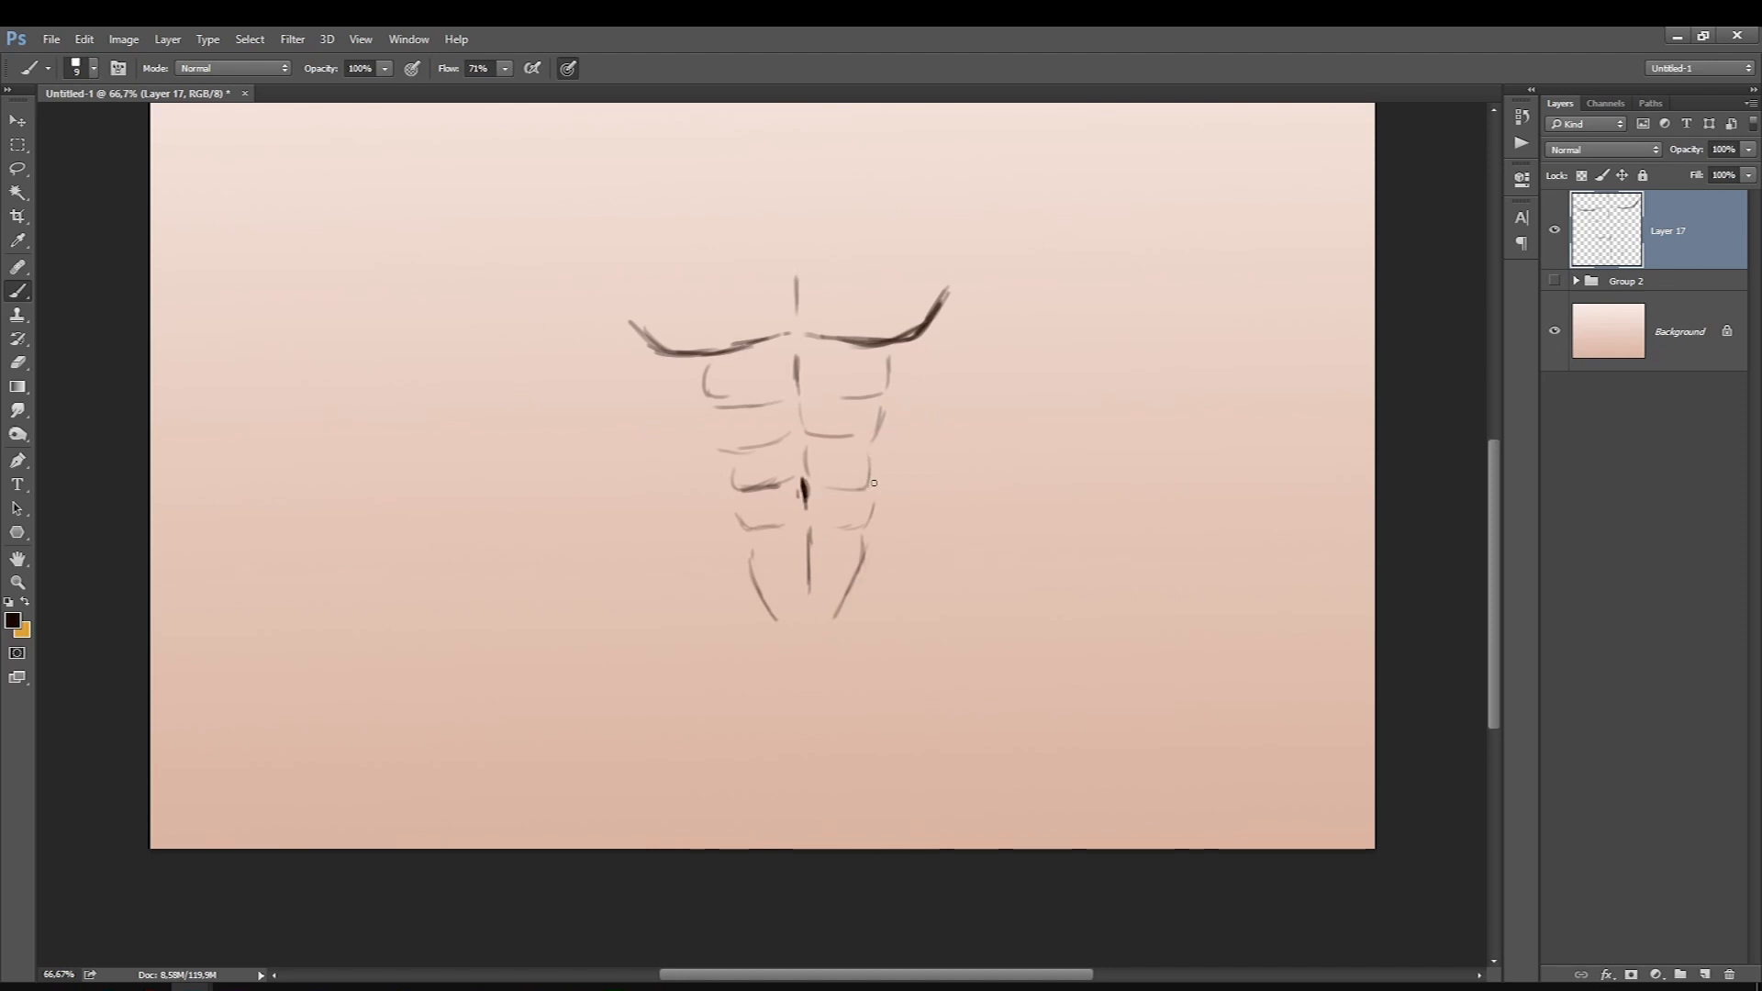
Draw the oblique curves beside the navel and the outer torso contours down to the hips.
mouse_move(902, 459)
left_mouse_down()
mouse_move(873, 489)
mouse_move(890, 476)
left_mouse_up()
mouse_move(691, 465)
left_mouse_down()
mouse_move(725, 493)
mouse_move(707, 484)
left_mouse_up()
left_click_drag(905, 455, 879, 487)
left_click_drag(889, 424, 907, 443)
left_click_drag(917, 445, 949, 342)
mouse_move(703, 430)
left_mouse_down()
mouse_move(717, 419)
mouse_move(677, 452)
mouse_move(643, 380)
mouse_move(682, 532)
mouse_move(734, 596)
left_mouse_up()
Draw the V-shaped pelvic lines running from both hips toward the groin, varying the brush size.
key("bracketright")
key("bracketleft")
left_click_drag(687, 542, 758, 644)
mouse_move(919, 442)
left_mouse_down()
mouse_move(928, 496)
mouse_move(877, 581)
left_mouse_up()
key("bracketleft")
left_click_drag(918, 514, 859, 628)
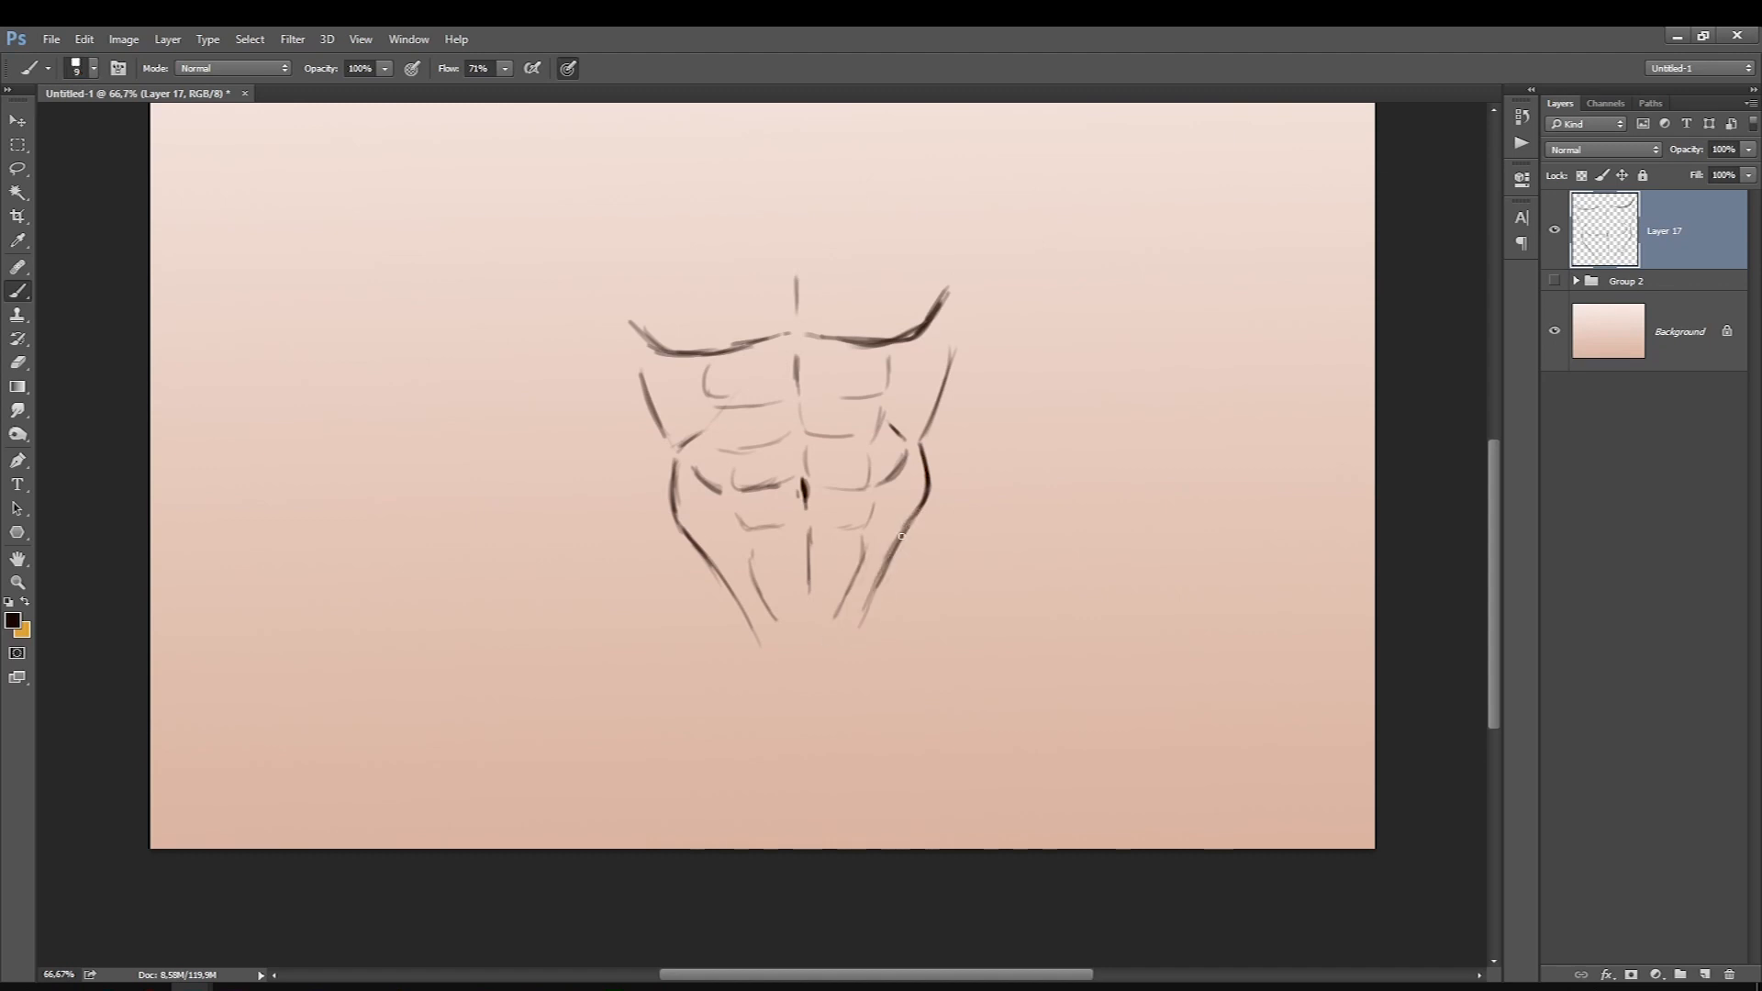
left_click_drag(892, 553, 863, 614)
Add small accent marks inside and at the hips, and draw the right outer thigh line.
key("bracketleft")
left_click_drag(705, 553, 748, 613)
left_click_drag(708, 506, 711, 521)
left_click_drag(926, 508, 926, 539)
left_click_drag(685, 534, 682, 551)
left_click_drag(923, 525, 959, 661)
Close the groin with a curve, draw the left outer thigh and extend the right thigh line downward.
key("bracketleft")
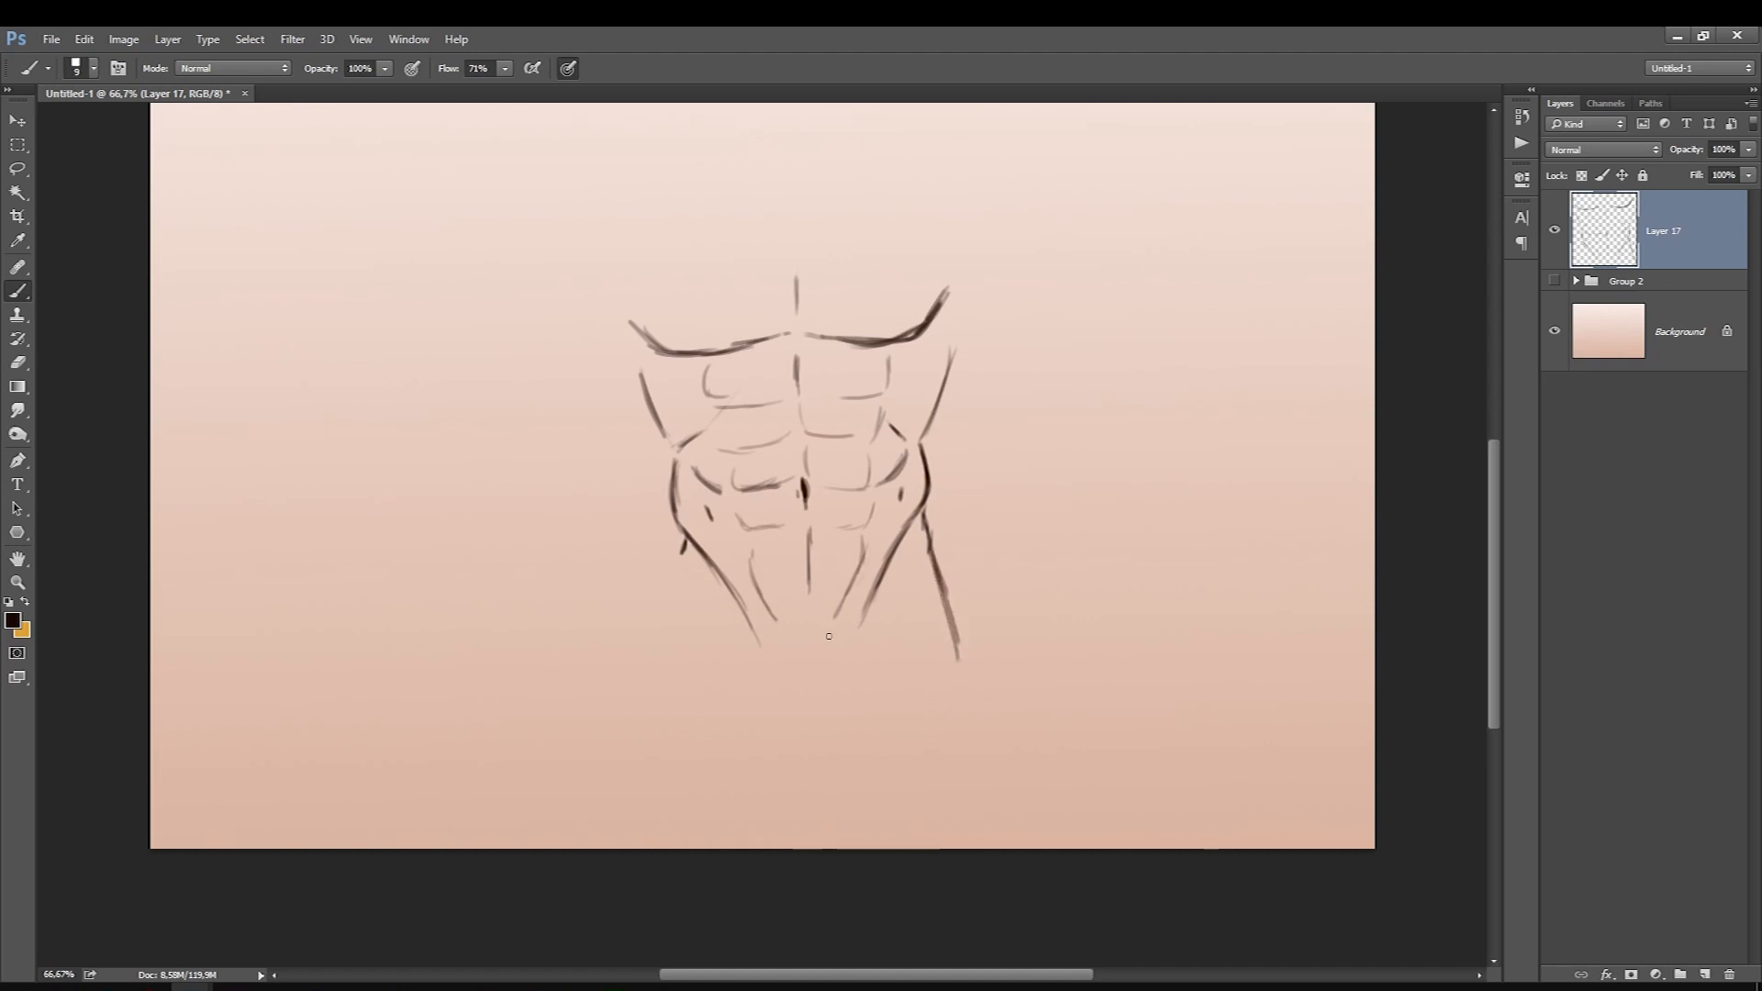
left_click_drag(870, 623, 785, 673)
key("bracketright")
left_click_drag(684, 532, 655, 689)
left_click_drag(677, 591, 652, 689)
left_click_drag(680, 569, 645, 701)
left_click_drag(675, 603, 654, 694)
left_click_drag(944, 591, 967, 719)
Reinforce the left side contour of the rib cage and the lines of the lower left abdominal blocks.
left_click_drag(649, 390, 666, 437)
left_click_drag(635, 351, 656, 436)
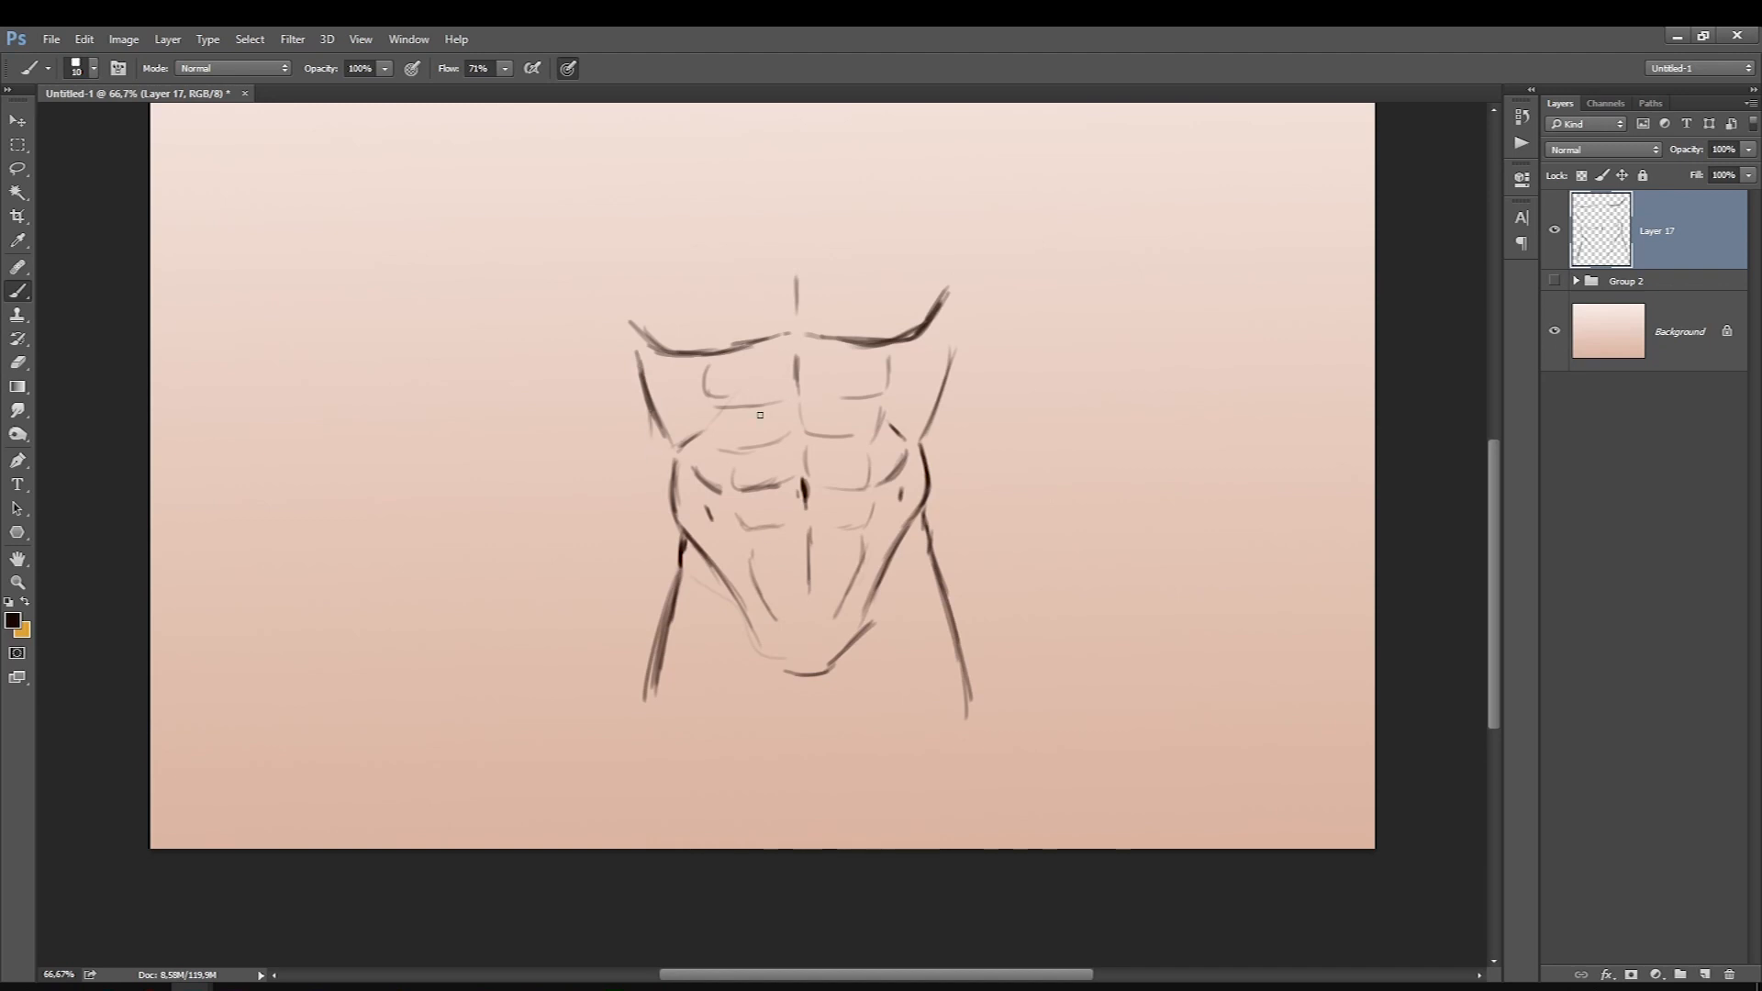
mouse_move(783, 485)
left_mouse_down()
mouse_move(741, 487)
mouse_move(790, 477)
left_mouse_up()
left_click_drag(748, 548, 760, 601)
left_click_drag(740, 517, 788, 532)
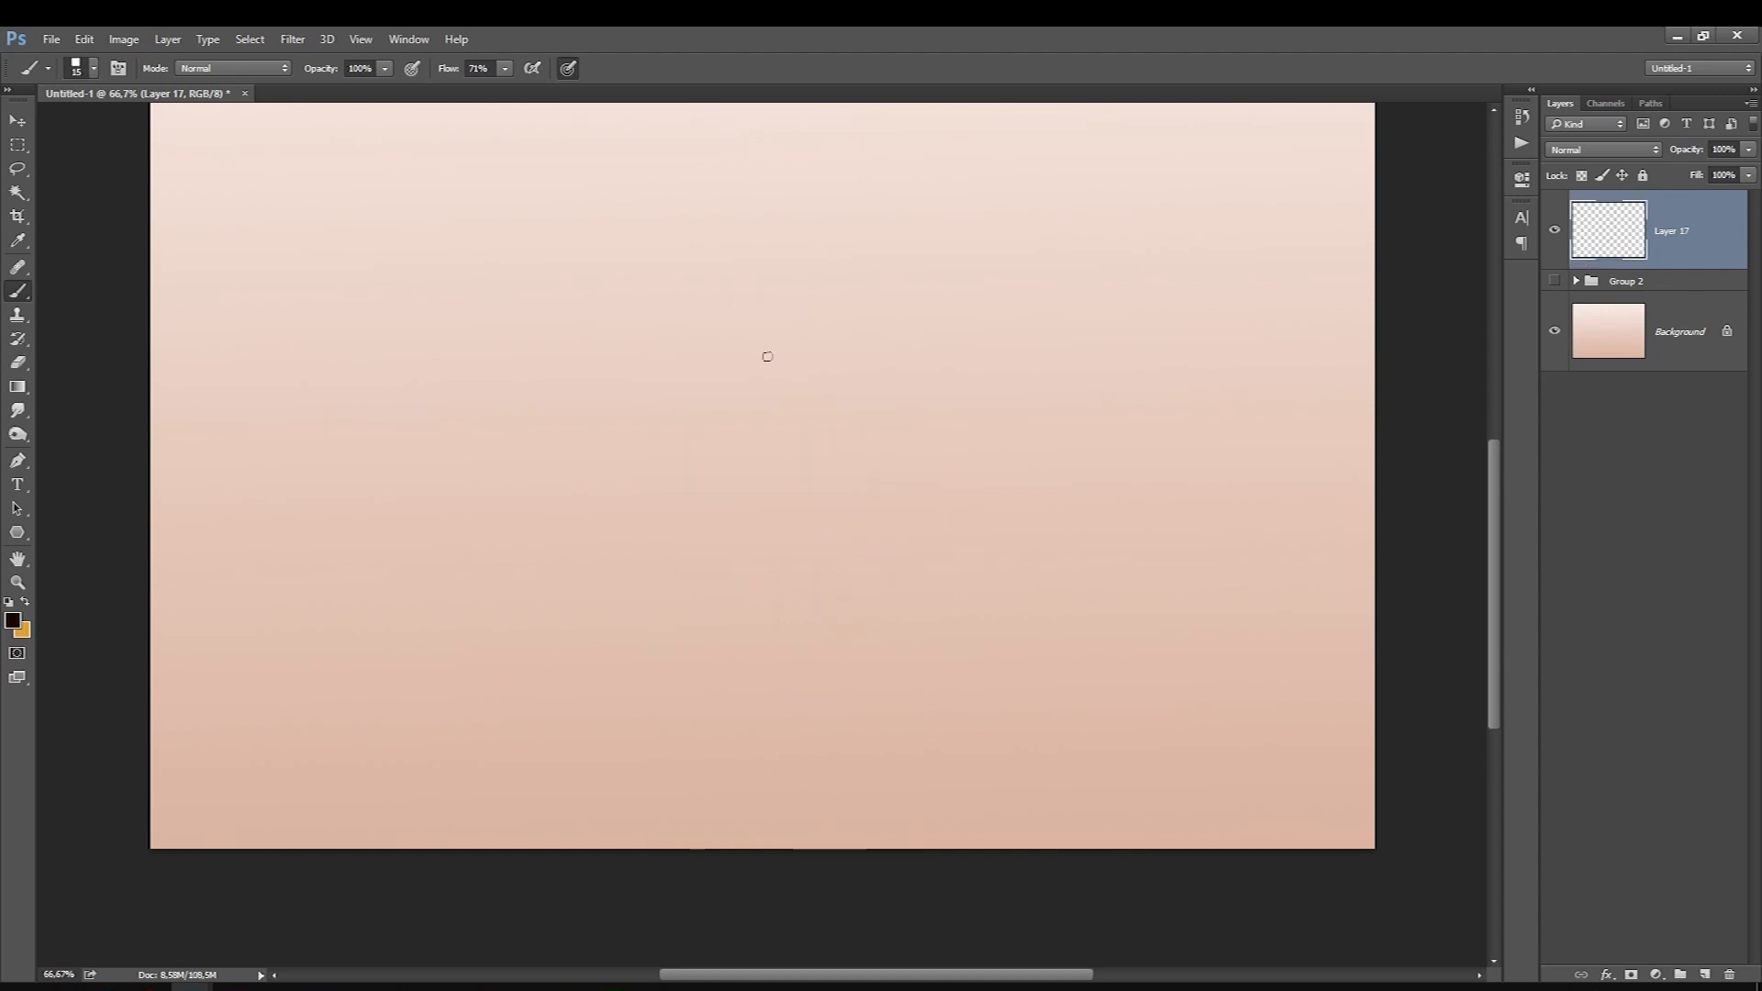
On the cleared layer, sketch a tilted egg-shaped rib cage in side view with a flat lower edge.
key("[")
left_click_drag(758, 322, 797, 430)
mouse_move(795, 421)
left_mouse_down()
mouse_move(706, 447)
mouse_move(658, 317)
mouse_move(672, 299)
left_mouse_up()
mouse_move(751, 310)
left_mouse_down()
mouse_move(742, 295)
mouse_move(650, 358)
mouse_move(681, 413)
mouse_move(736, 440)
mouse_move(778, 354)
mouse_move(670, 290)
left_mouse_up()
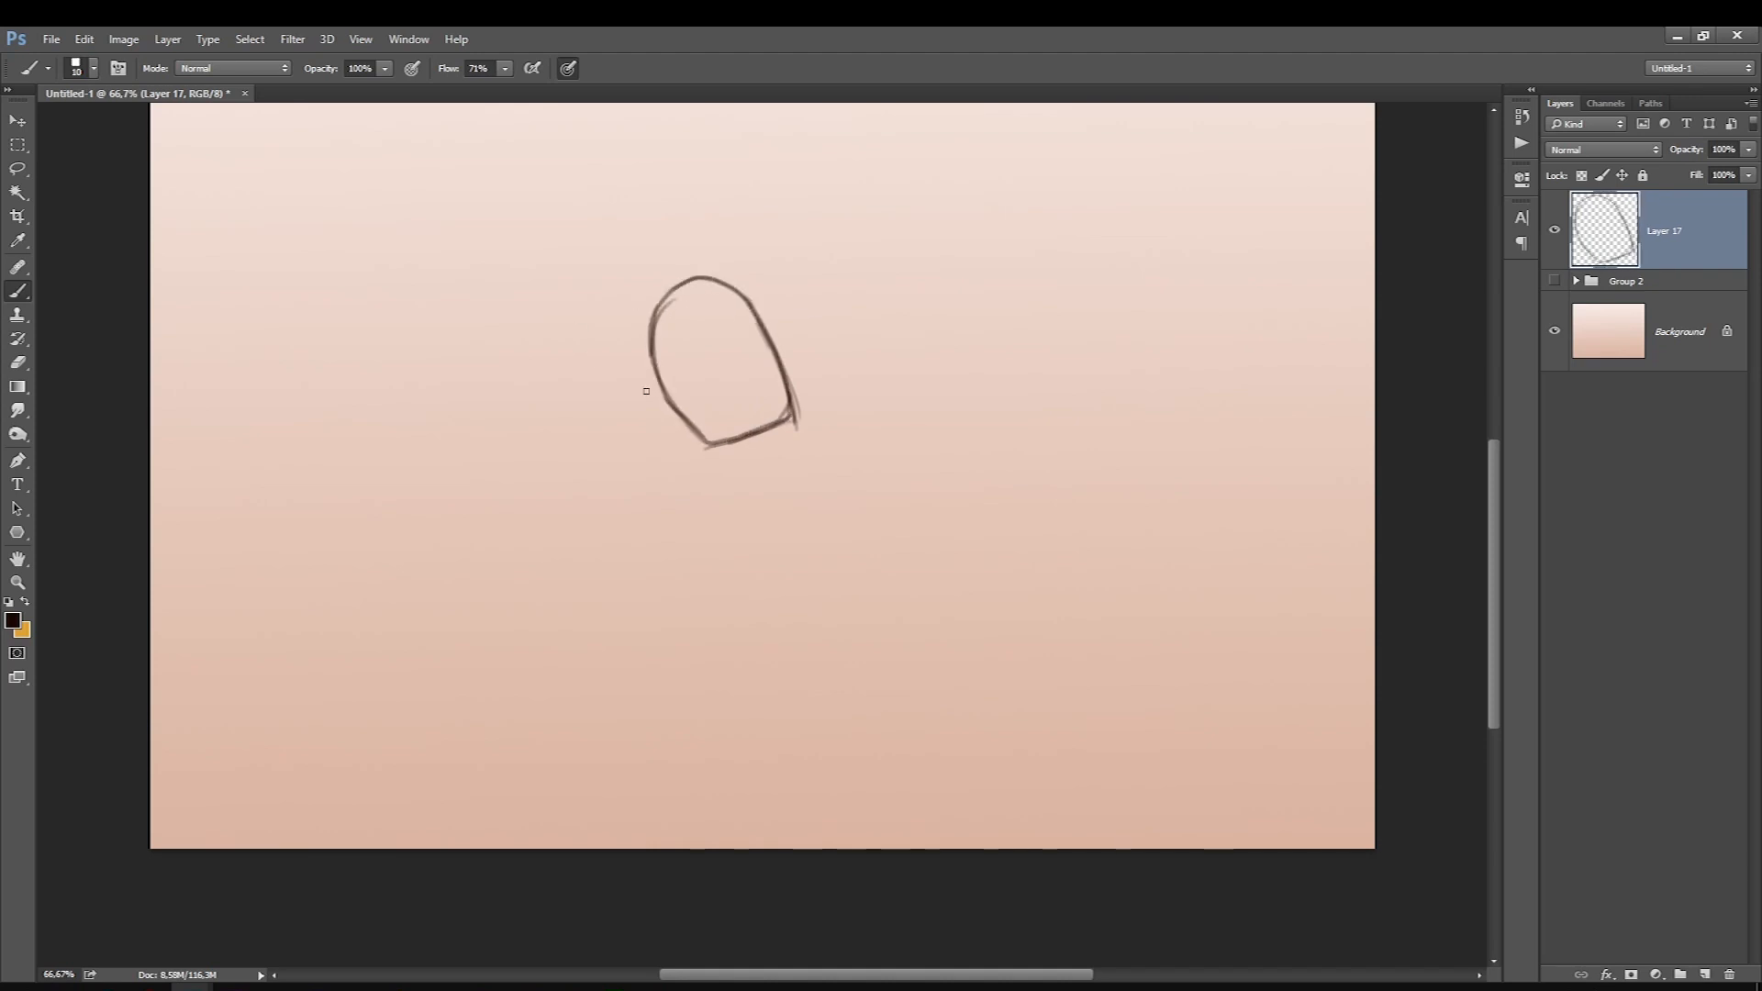
Draw the back curve from the rib cage to the buttock and add the pelvis below.
left_click_drag(785, 386, 812, 514)
left_click_drag(796, 418, 802, 549)
mouse_move(762, 331)
left_mouse_down()
mouse_move(808, 549)
mouse_move(759, 587)
mouse_move(713, 551)
mouse_move(739, 587)
mouse_move(800, 474)
left_mouse_up()
mouse_move(710, 551)
left_mouse_down()
mouse_move(717, 459)
mouse_move(795, 470)
mouse_move(753, 497)
mouse_move(809, 522)
mouse_move(795, 574)
mouse_move(758, 554)
mouse_move(762, 580)
mouse_move(733, 506)
mouse_move(746, 551)
mouse_move(775, 487)
mouse_move(782, 627)
left_mouse_up()
key("bracketleft")
key("bracketright")
Draw the front and back contours of the thigh below the pelvis and darken them with repeated strokes.
left_click_drag(808, 549, 796, 639)
mouse_move(815, 487)
left_mouse_down()
mouse_move(799, 580)
mouse_move(821, 533)
mouse_move(786, 583)
mouse_move(797, 642)
left_mouse_up()
left_click_drag(811, 569, 795, 673)
left_click_drag(806, 601, 792, 673)
left_click_drag(740, 557, 720, 652)
left_click_drag(730, 577, 745, 730)
left_click_drag(732, 619, 747, 727)
key("bracketright")
left_click_drag(810, 567, 780, 729)
left_click_drag(806, 601, 788, 705)
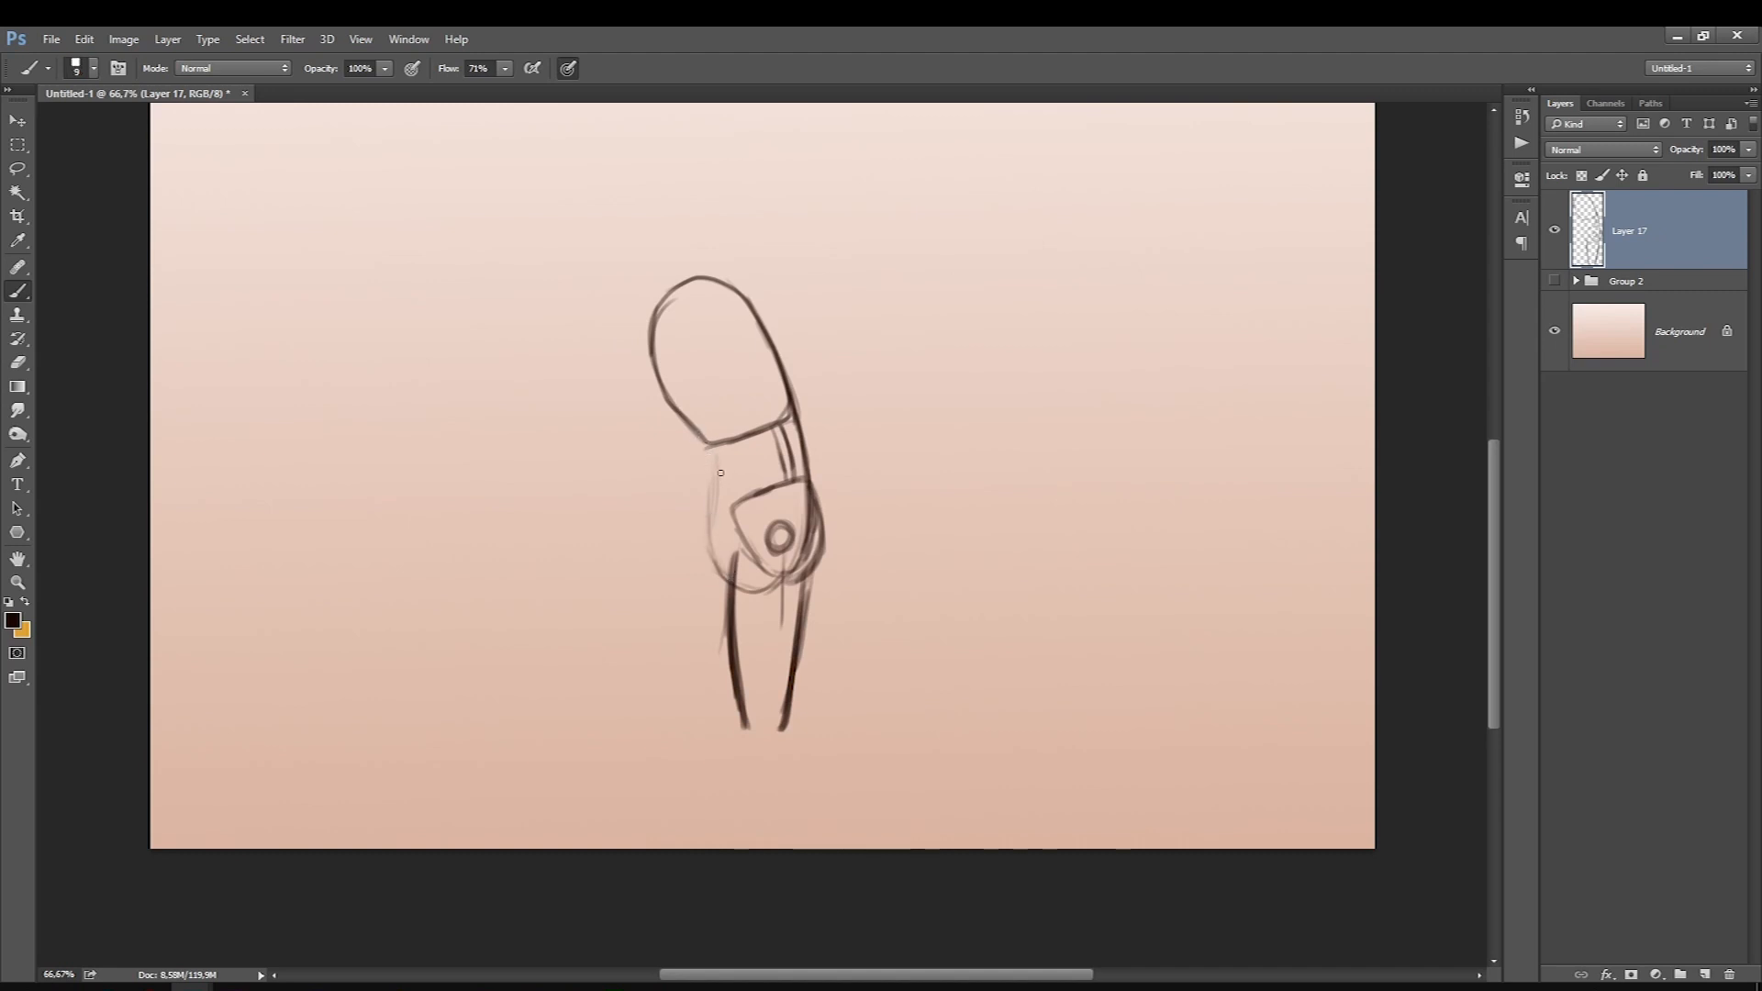
key("bracketright")
left_click_drag(707, 452, 734, 584)
key("ctrl+alt+z")
key("ctrl+alt+z")
key("ctrl+alt+z")
key("ctrl+alt+z")
Draw the front belly contour from the rib cage around the lower abdomen, darkening it with a larger brush.
mouse_move(764, 590)
left_mouse_down()
mouse_move(712, 549)
mouse_move(725, 574)
mouse_move(710, 497)
left_mouse_up()
mouse_move(695, 438)
left_mouse_down()
mouse_move(717, 504)
mouse_move(698, 474)
left_mouse_up()
key("]")
left_click_drag(699, 438, 732, 589)
left_click_drag(714, 517, 718, 561)
mouse_move(700, 444)
left_mouse_down()
mouse_move(709, 479)
mouse_move(657, 389)
left_mouse_up()
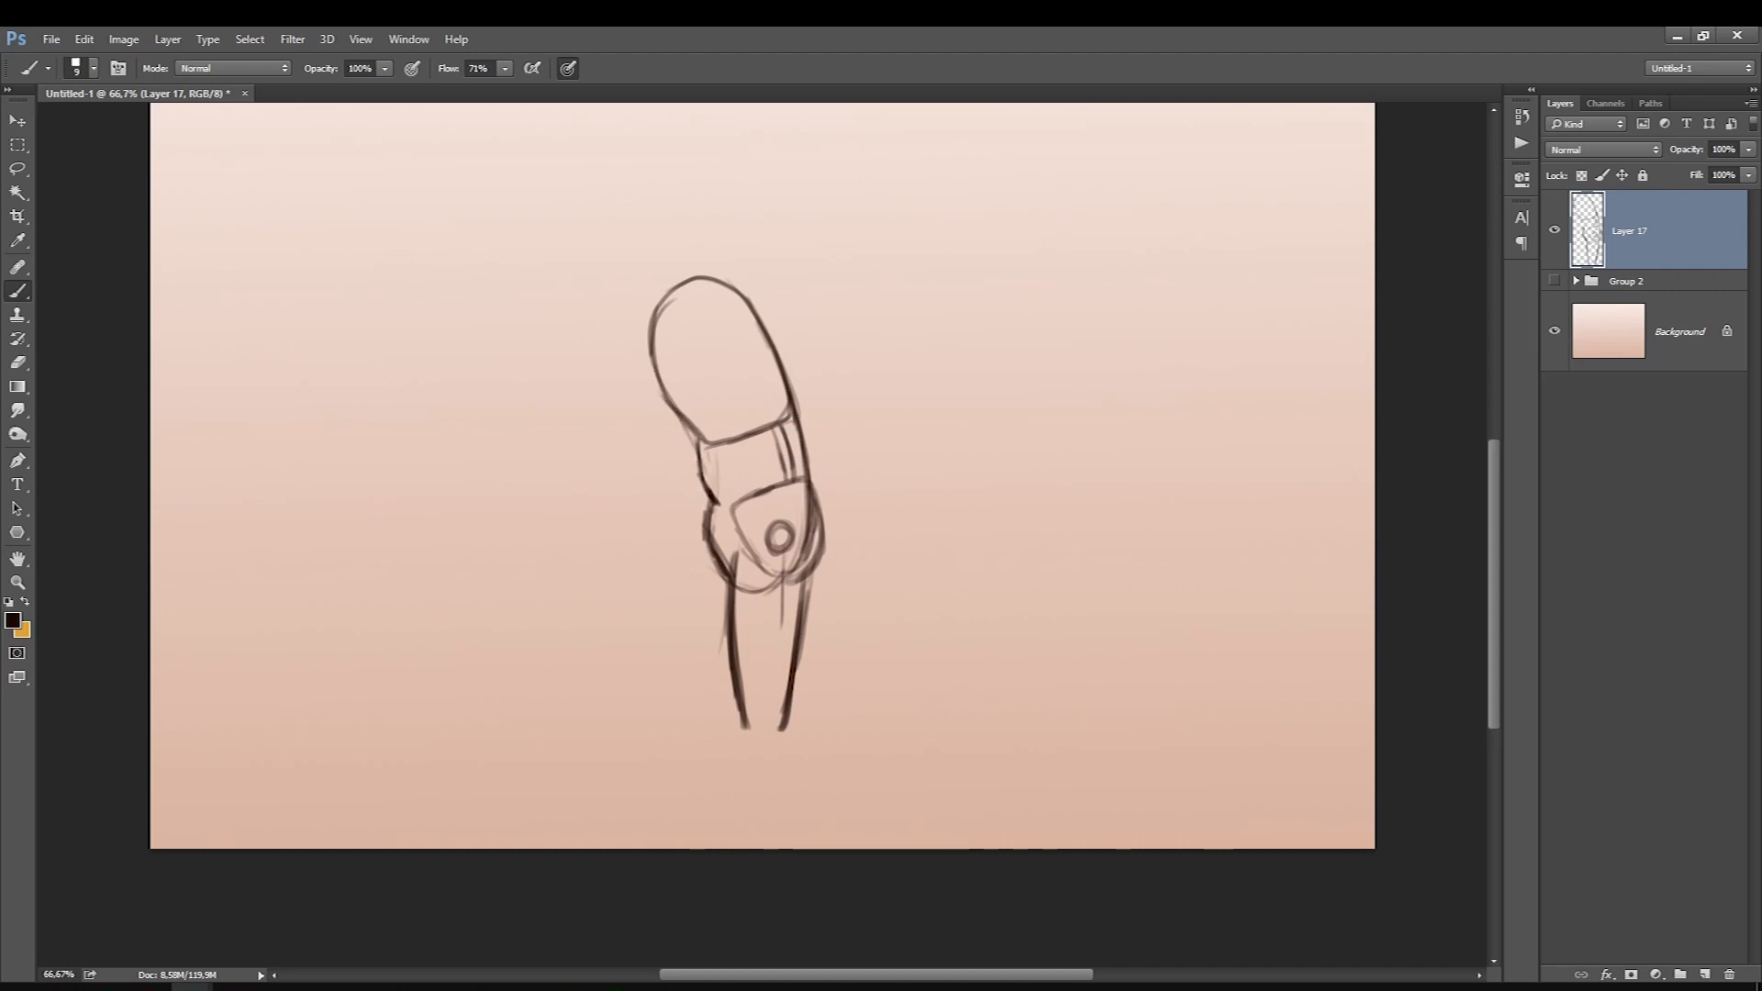
Add a diagonal stroke across the pelvis of the side-view figure.
left_click_drag(721, 514, 773, 561)
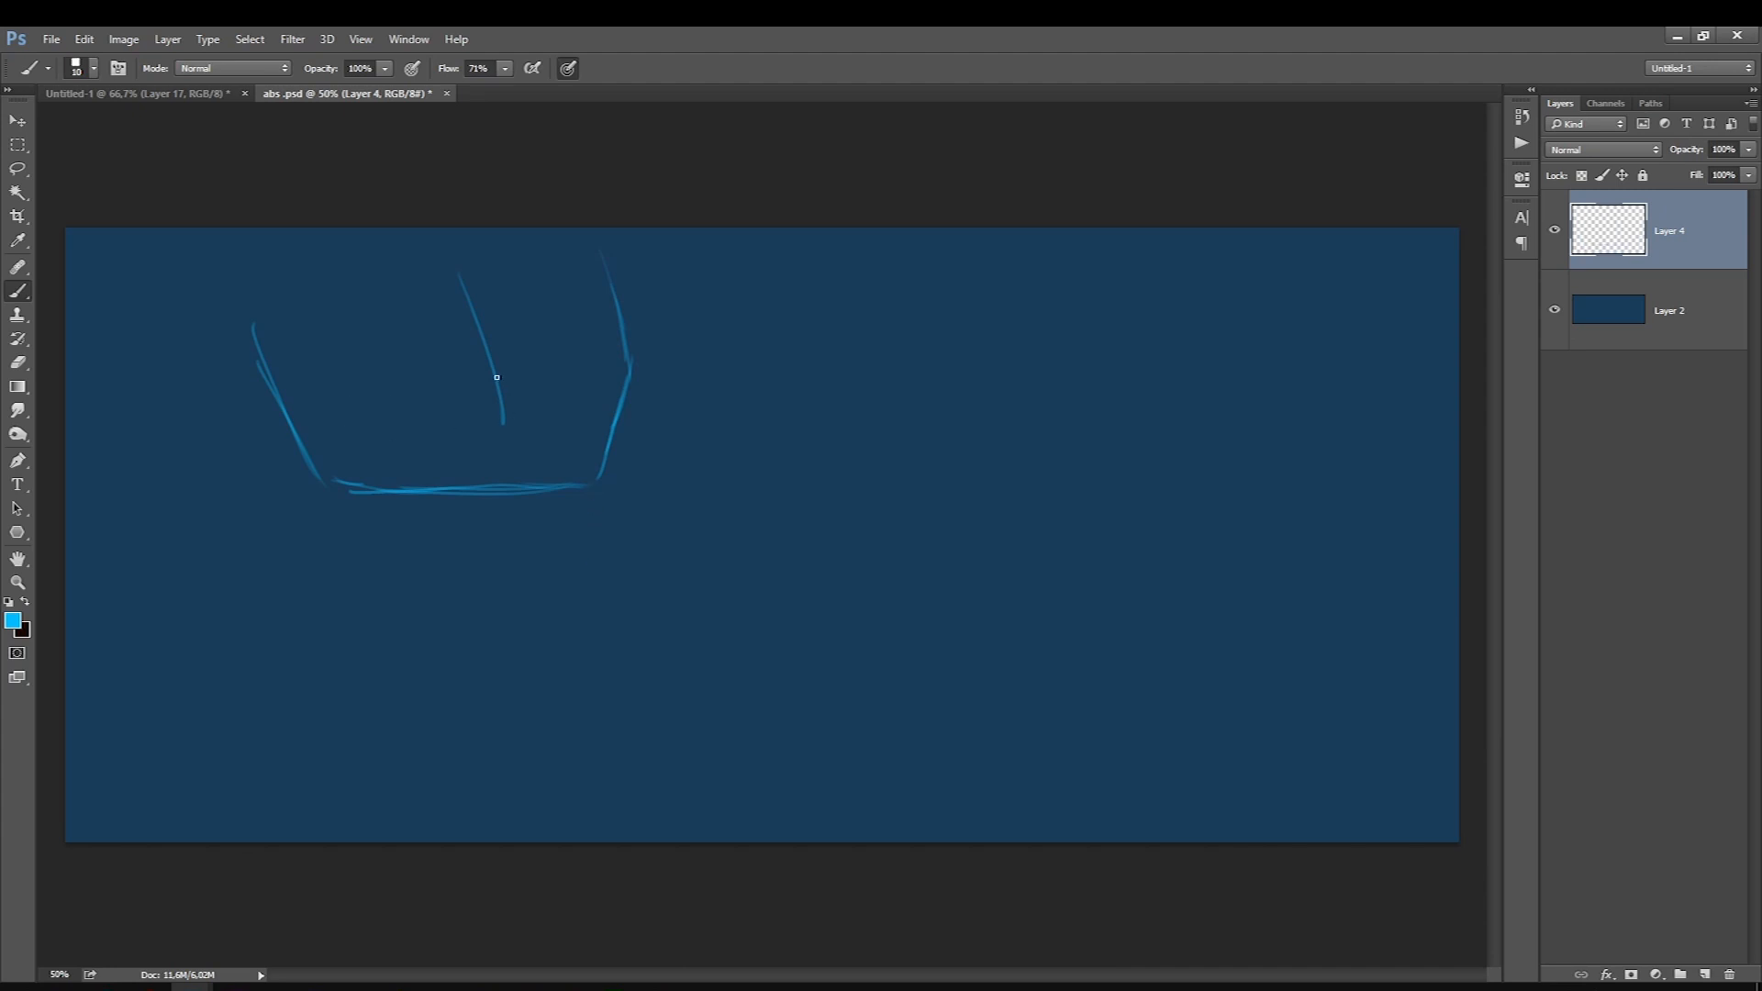
In abs.psd, sketch blue vertical abdominal strokes below the rib cage and thicken the shoulder line beside the armpit.
left_click_drag(510, 551, 517, 592)
mouse_move(494, 511)
left_mouse_down()
mouse_move(449, 503)
mouse_move(464, 622)
mouse_move(489, 501)
mouse_move(495, 521)
mouse_move(495, 666)
left_mouse_up()
left_click_drag(454, 503, 465, 627)
left_click_drag(461, 514, 469, 656)
left_click_drag(468, 553, 472, 687)
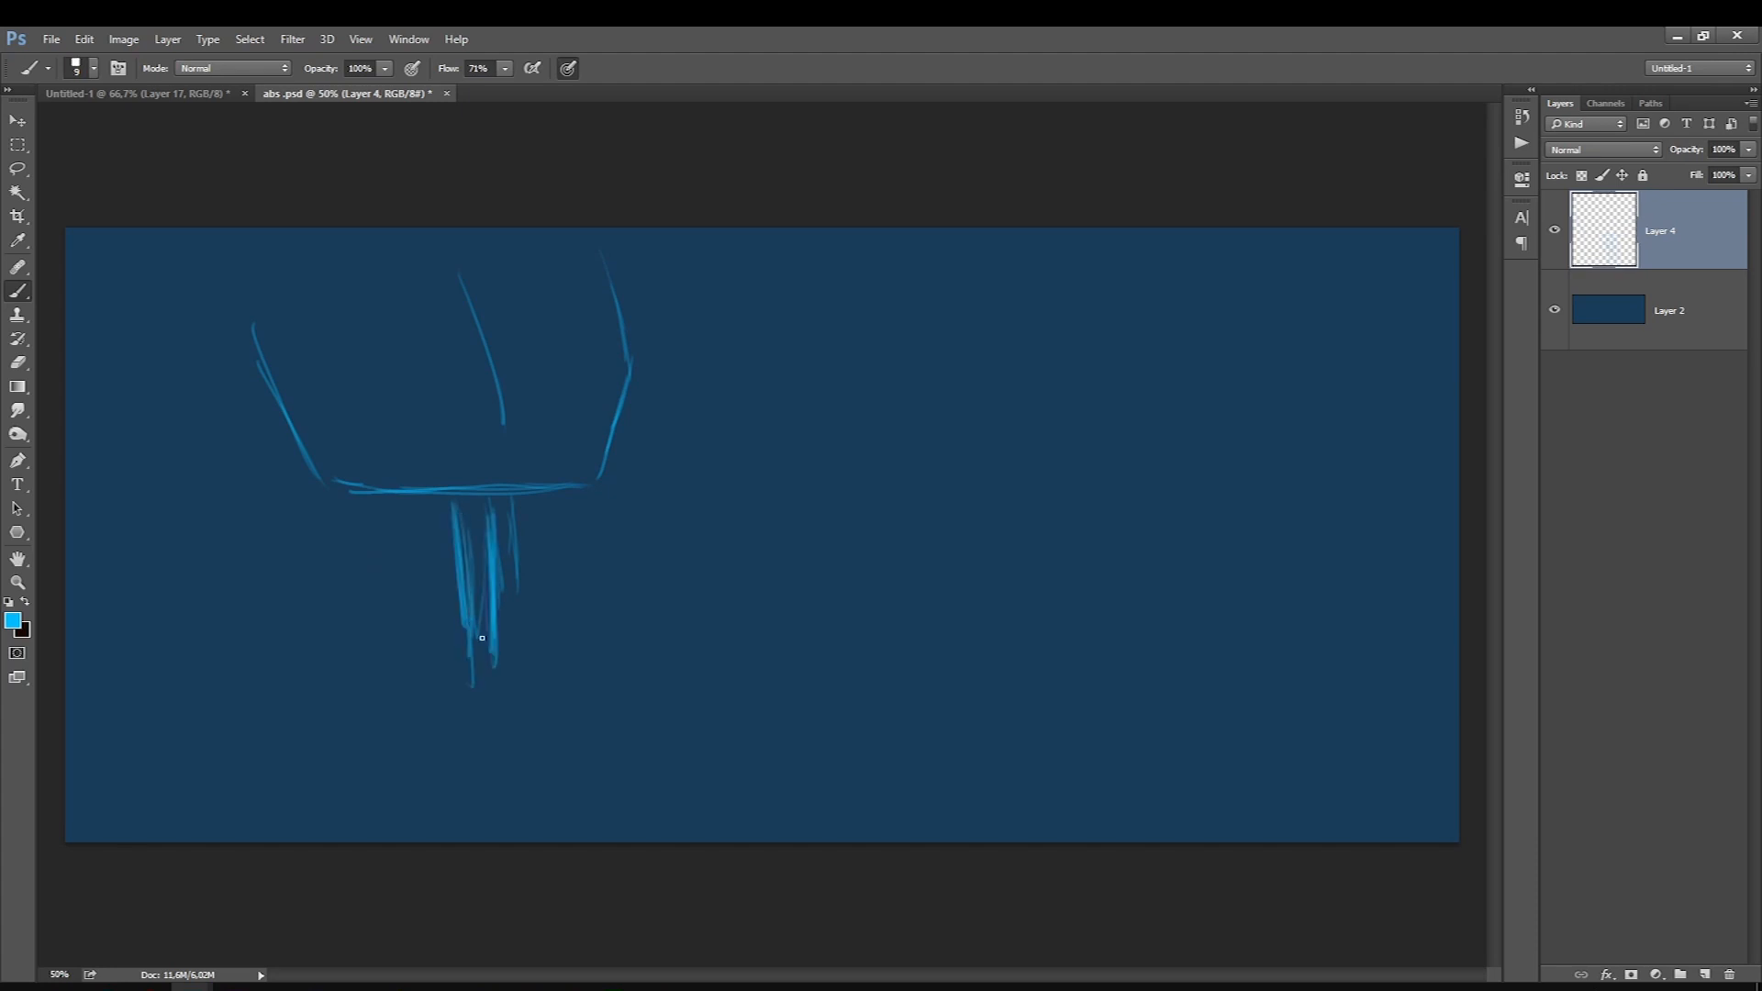
key("bracketright")
key("bracketright")
mouse_move(273, 329)
left_mouse_down()
mouse_move(325, 396)
mouse_move(231, 314)
left_mouse_up()
key("bracketleft")
left_click_drag(454, 516, 459, 626)
Sketch repeated horizontal strokes for the waist line below the abdomen and start the pelvic curve.
left_click_drag(529, 748, 503, 784)
left_click_drag(335, 626, 441, 646)
left_click_drag(441, 646, 582, 616)
left_click_drag(338, 616, 574, 624)
left_click_drag(394, 612, 590, 627)
left_click_drag(417, 640, 560, 625)
left_click_drag(378, 620, 577, 623)
Complete the U-shaped pelvic curve below the waist with strokes along both sides and the base.
left_click_drag(550, 720, 499, 785)
left_click_drag(543, 728, 510, 783)
left_click_drag(519, 546, 516, 593)
left_click_drag(577, 672, 556, 726)
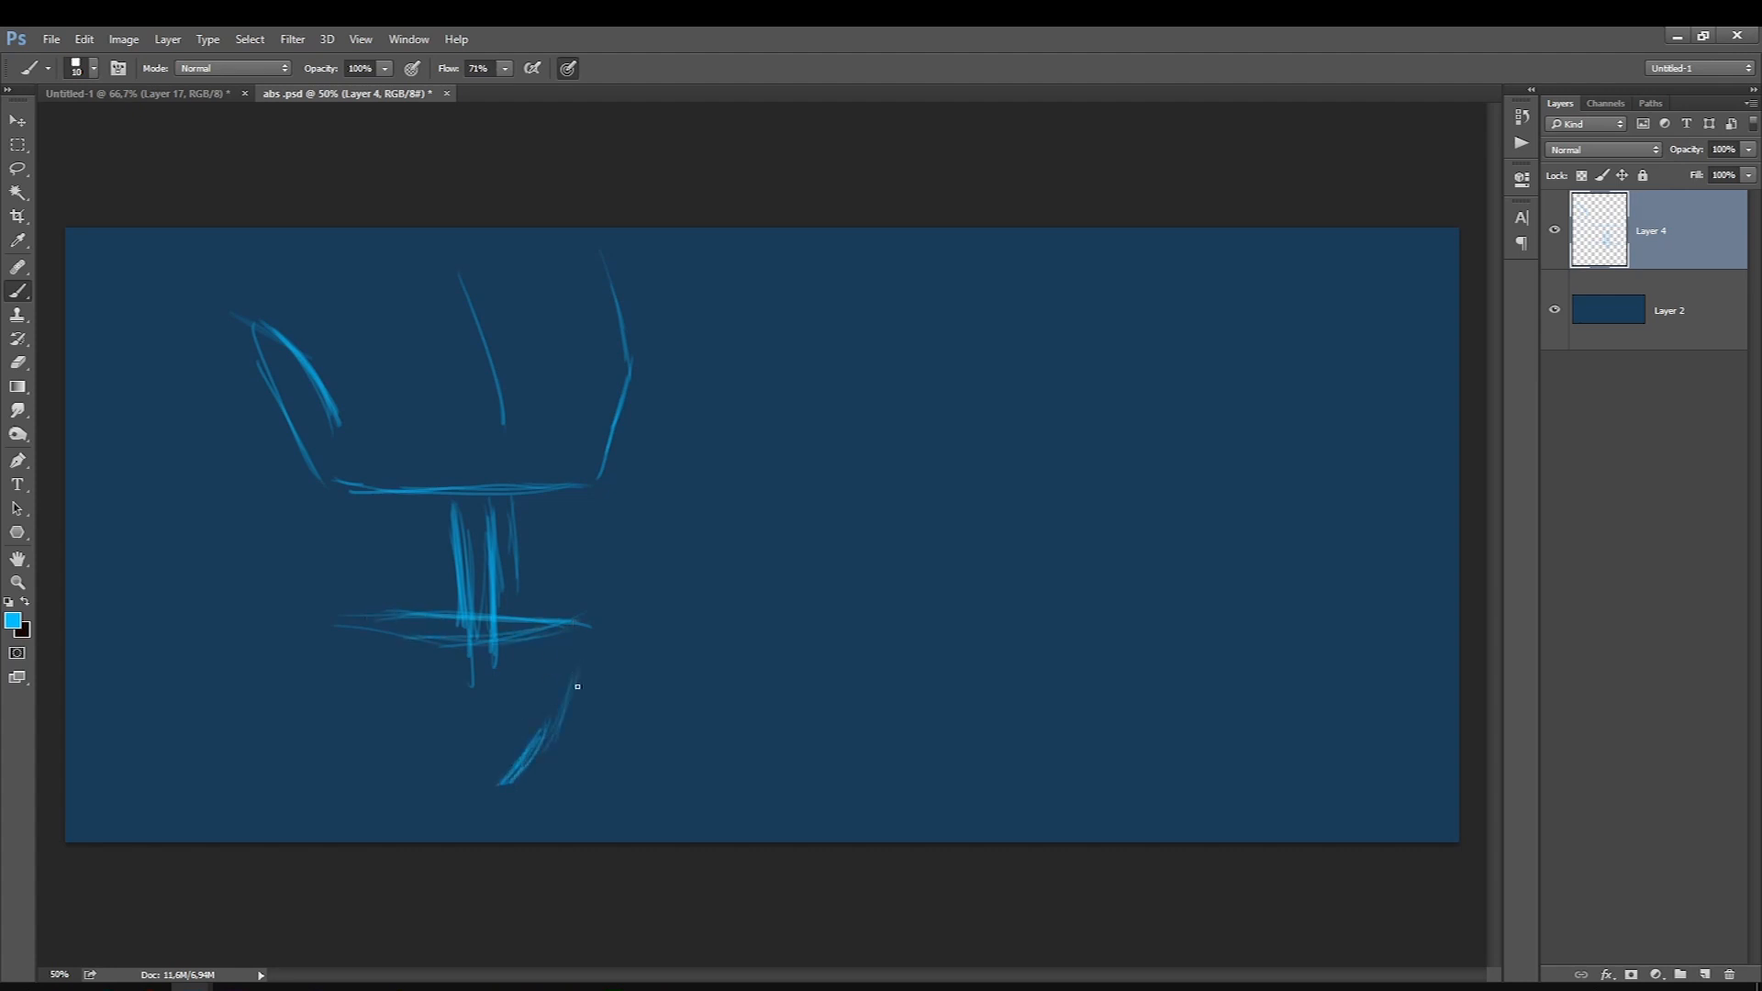
left_click_drag(438, 782, 498, 781)
left_click_drag(362, 708, 419, 769)
left_click_drag(336, 657, 382, 735)
left_click_drag(352, 665, 364, 689)
Draw the outer hip and flank contours and reinforce the lines beside the armpit and rib cage.
mouse_move(599, 645)
left_mouse_down()
mouse_move(598, 721)
mouse_move(632, 799)
left_mouse_up()
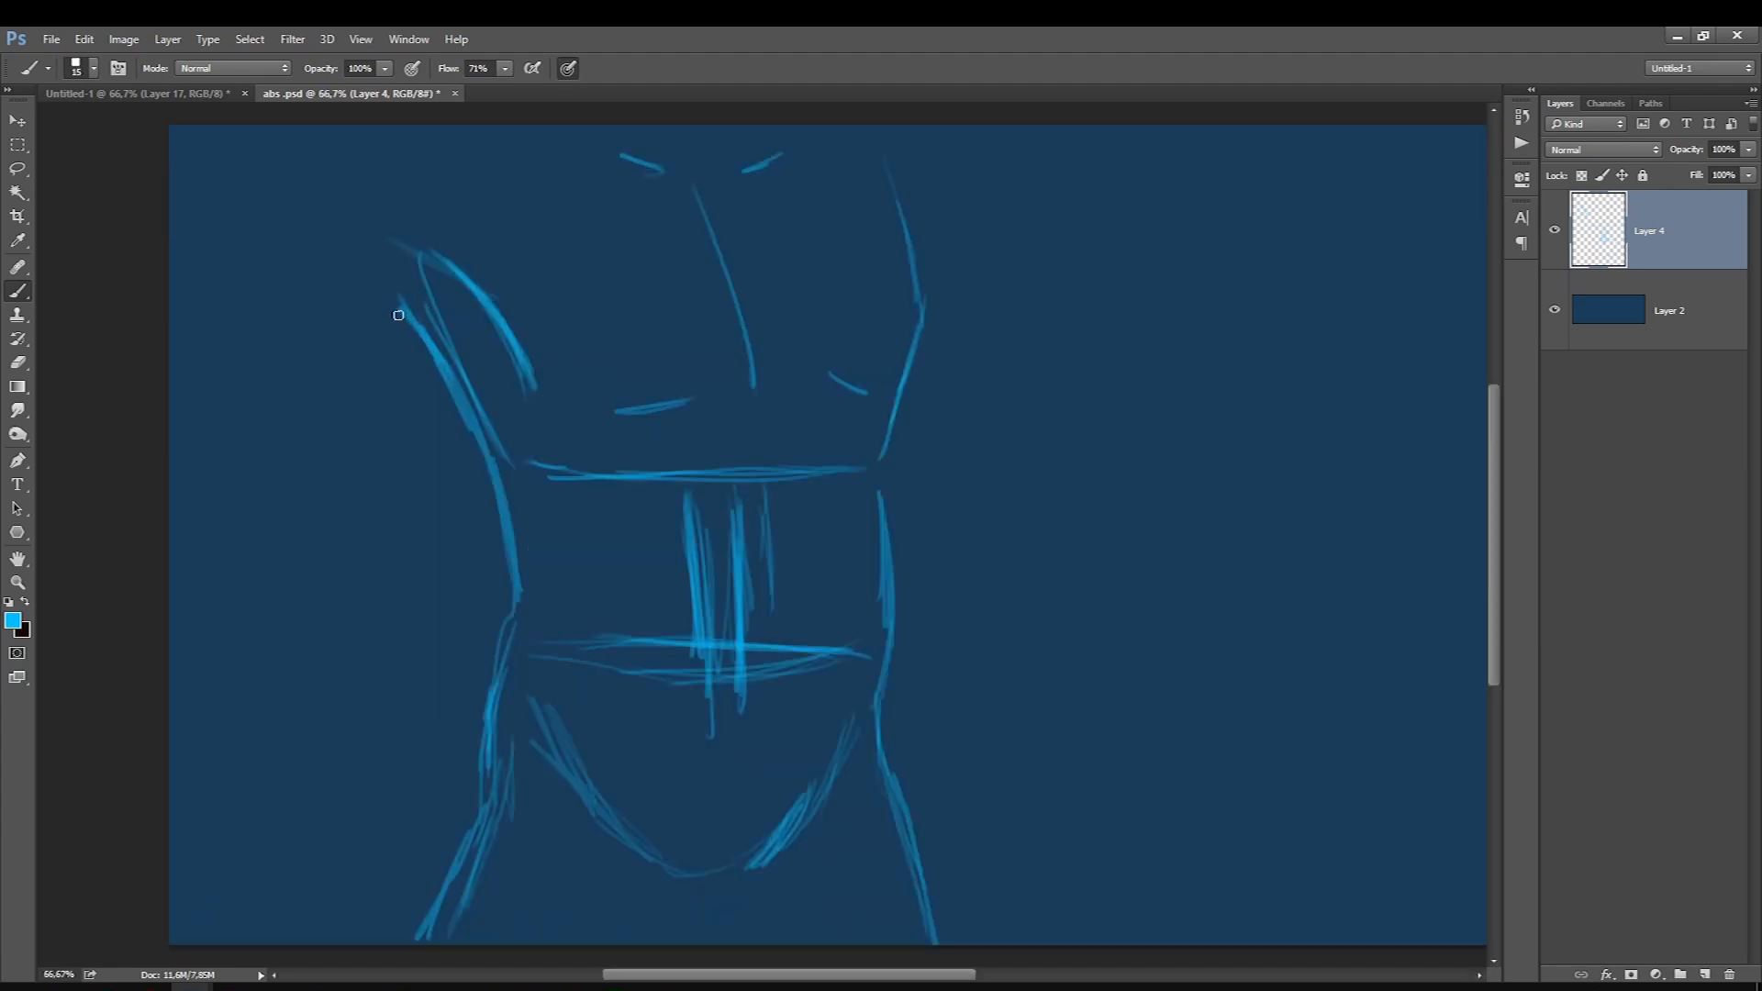
left_click_drag(368, 277, 433, 360)
left_click_drag(920, 341, 878, 457)
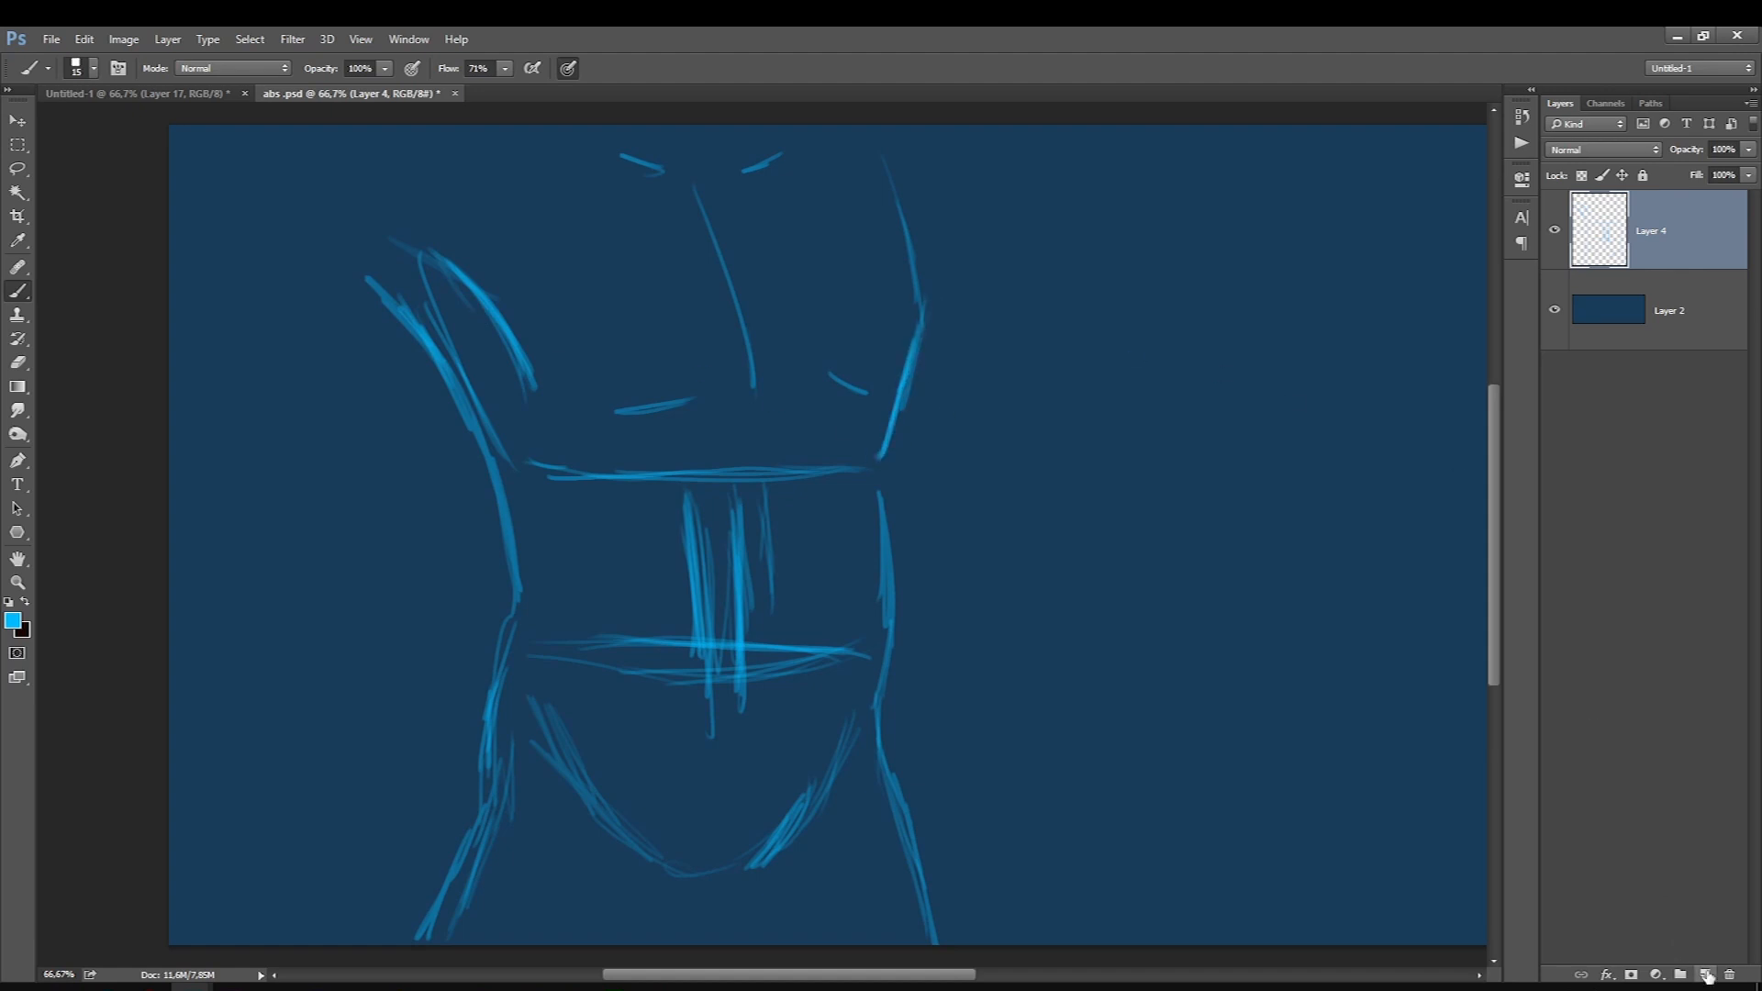
Create a new layer above the blue sketch and ink the chest and its outer contour with a small black brush.
left_click(1704, 975)
left_click(27, 603)
key("bracketleft")
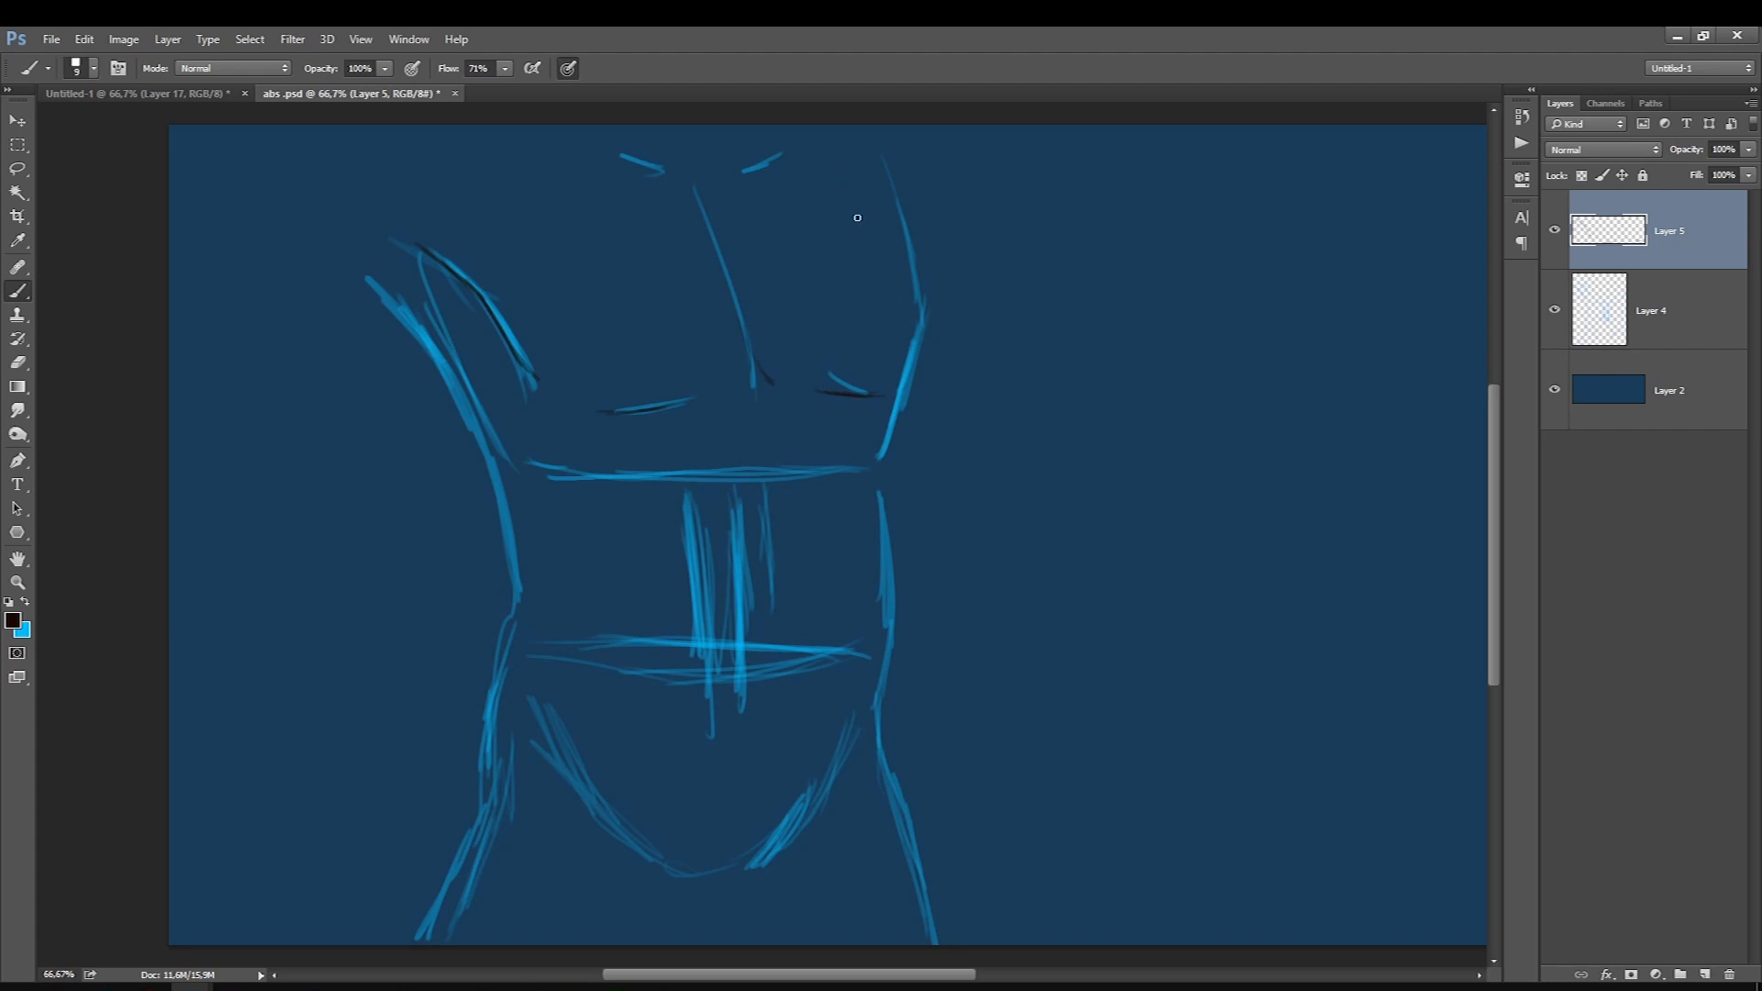
left_click_drag(909, 228, 921, 305)
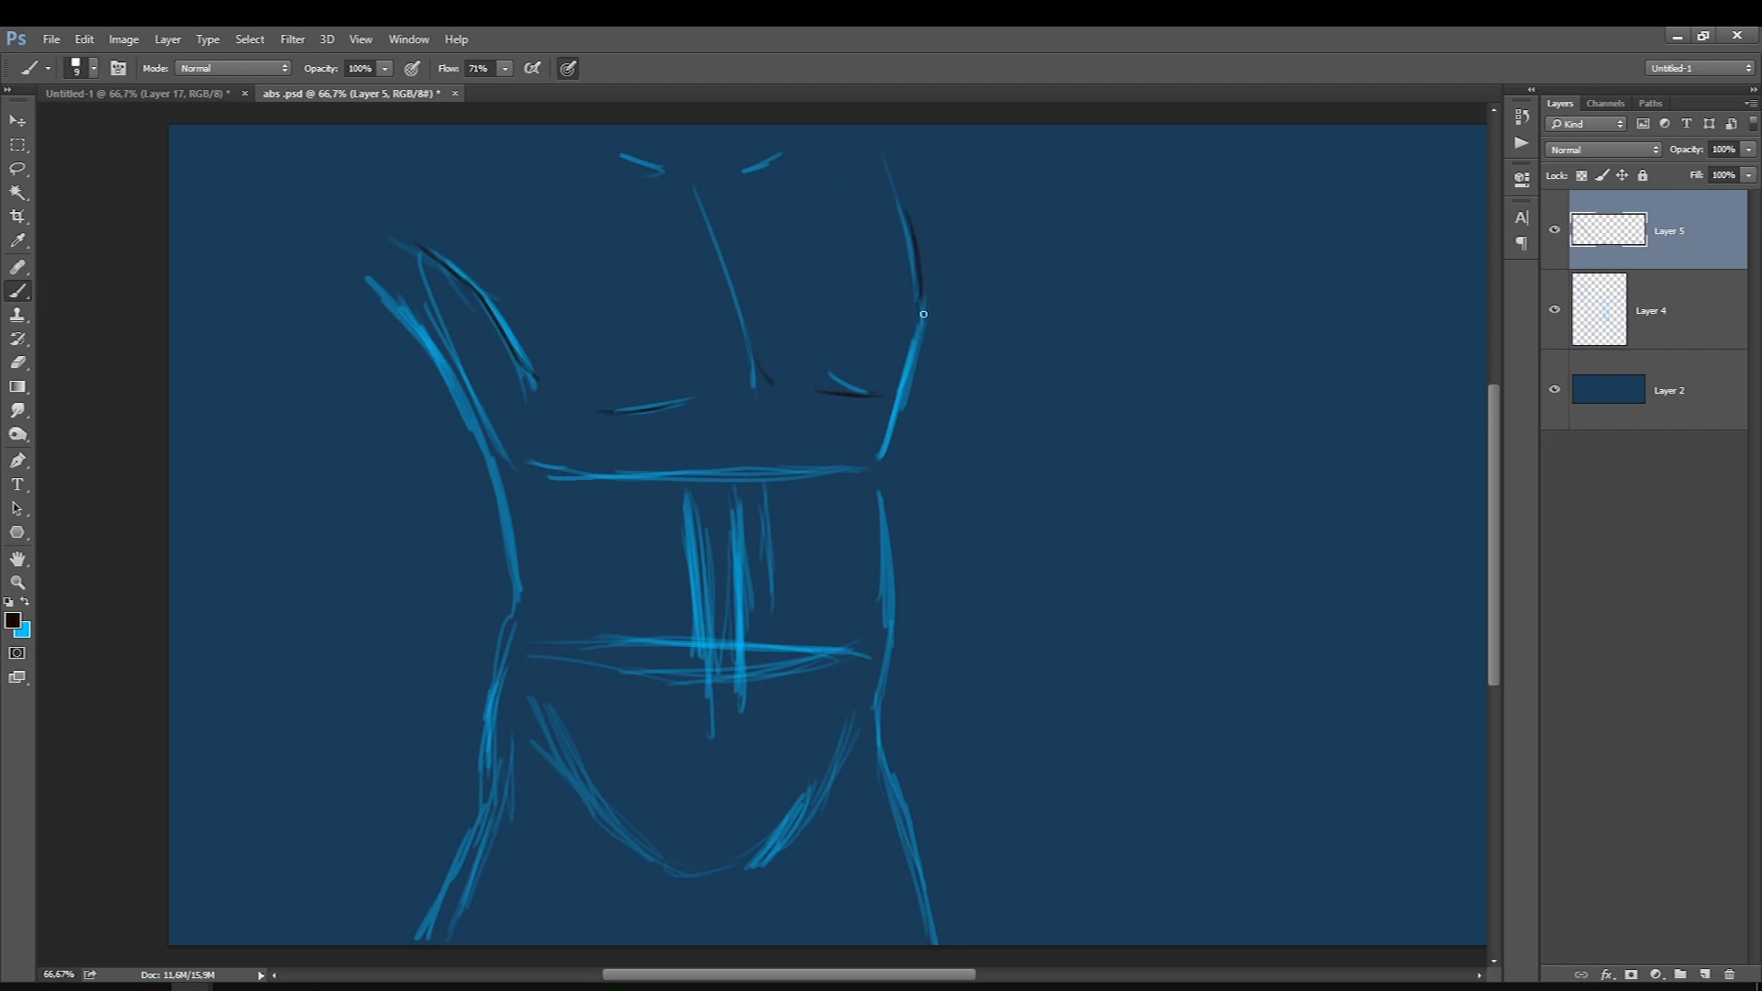
left_click_drag(918, 349, 904, 378)
mouse_move(921, 324)
left_mouse_down()
mouse_move(914, 261)
mouse_move(921, 329)
left_mouse_up()
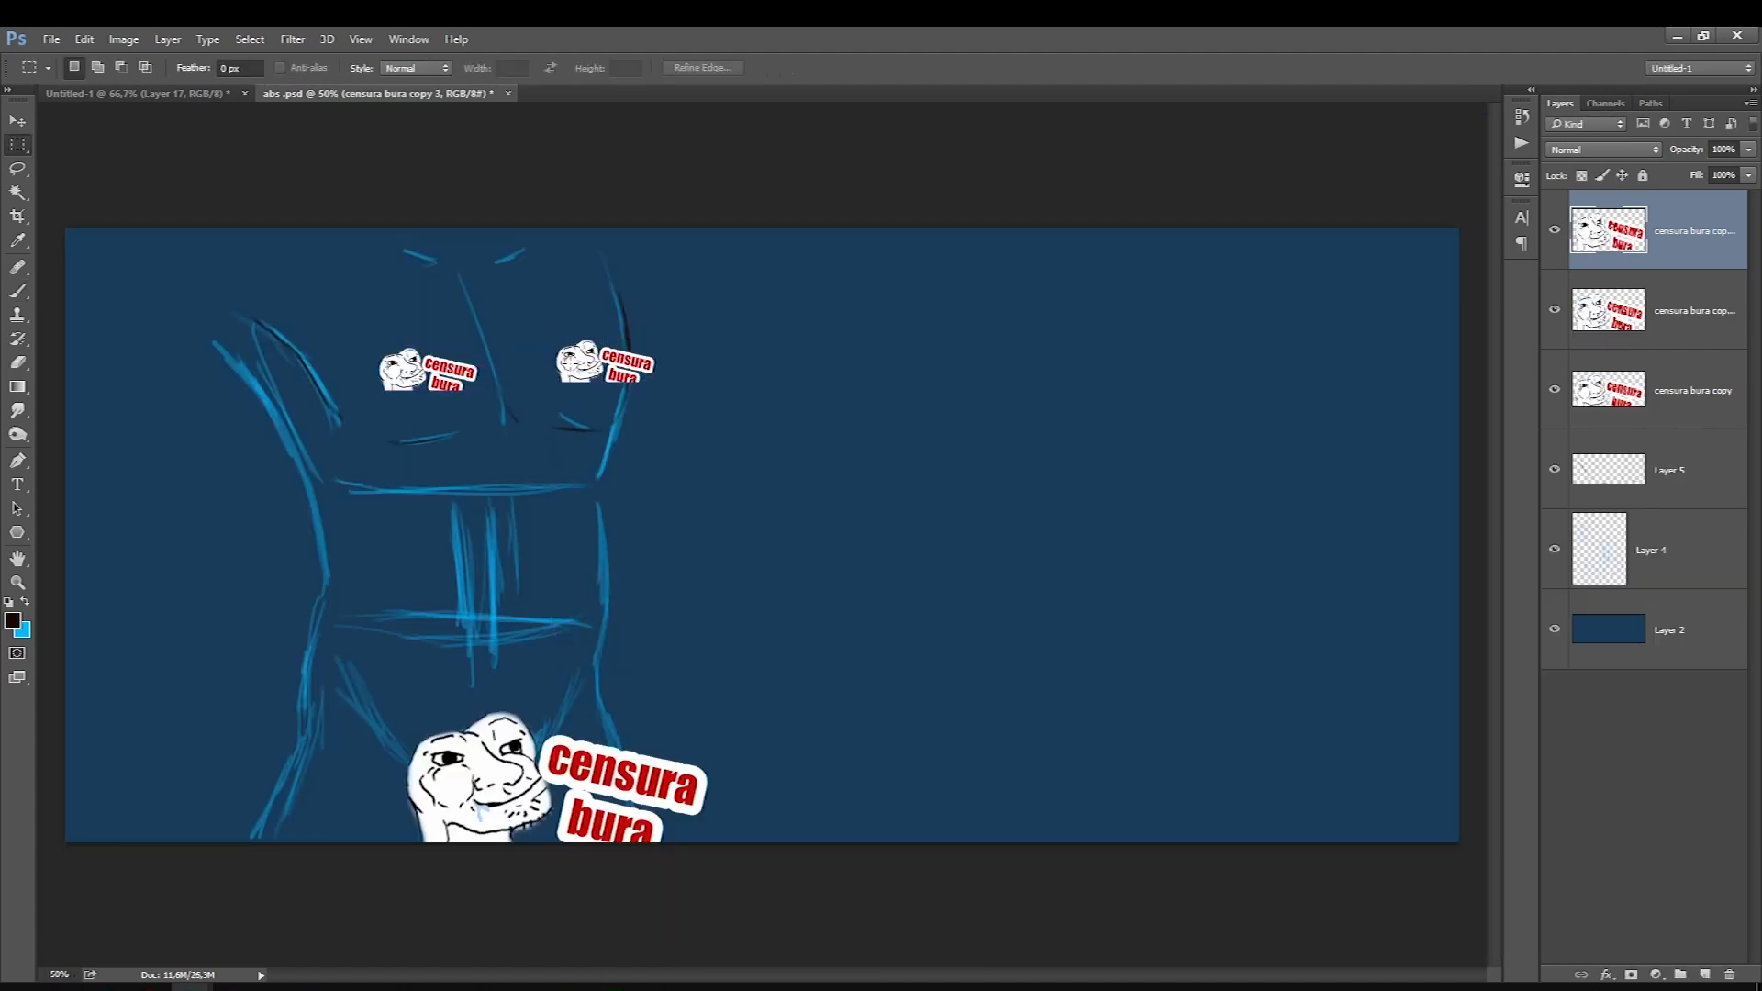
Merge the three "censura bura" copies into one layer and return to the Brush on Layer 5.
key("ctrl+e")
key("ctrl+e")
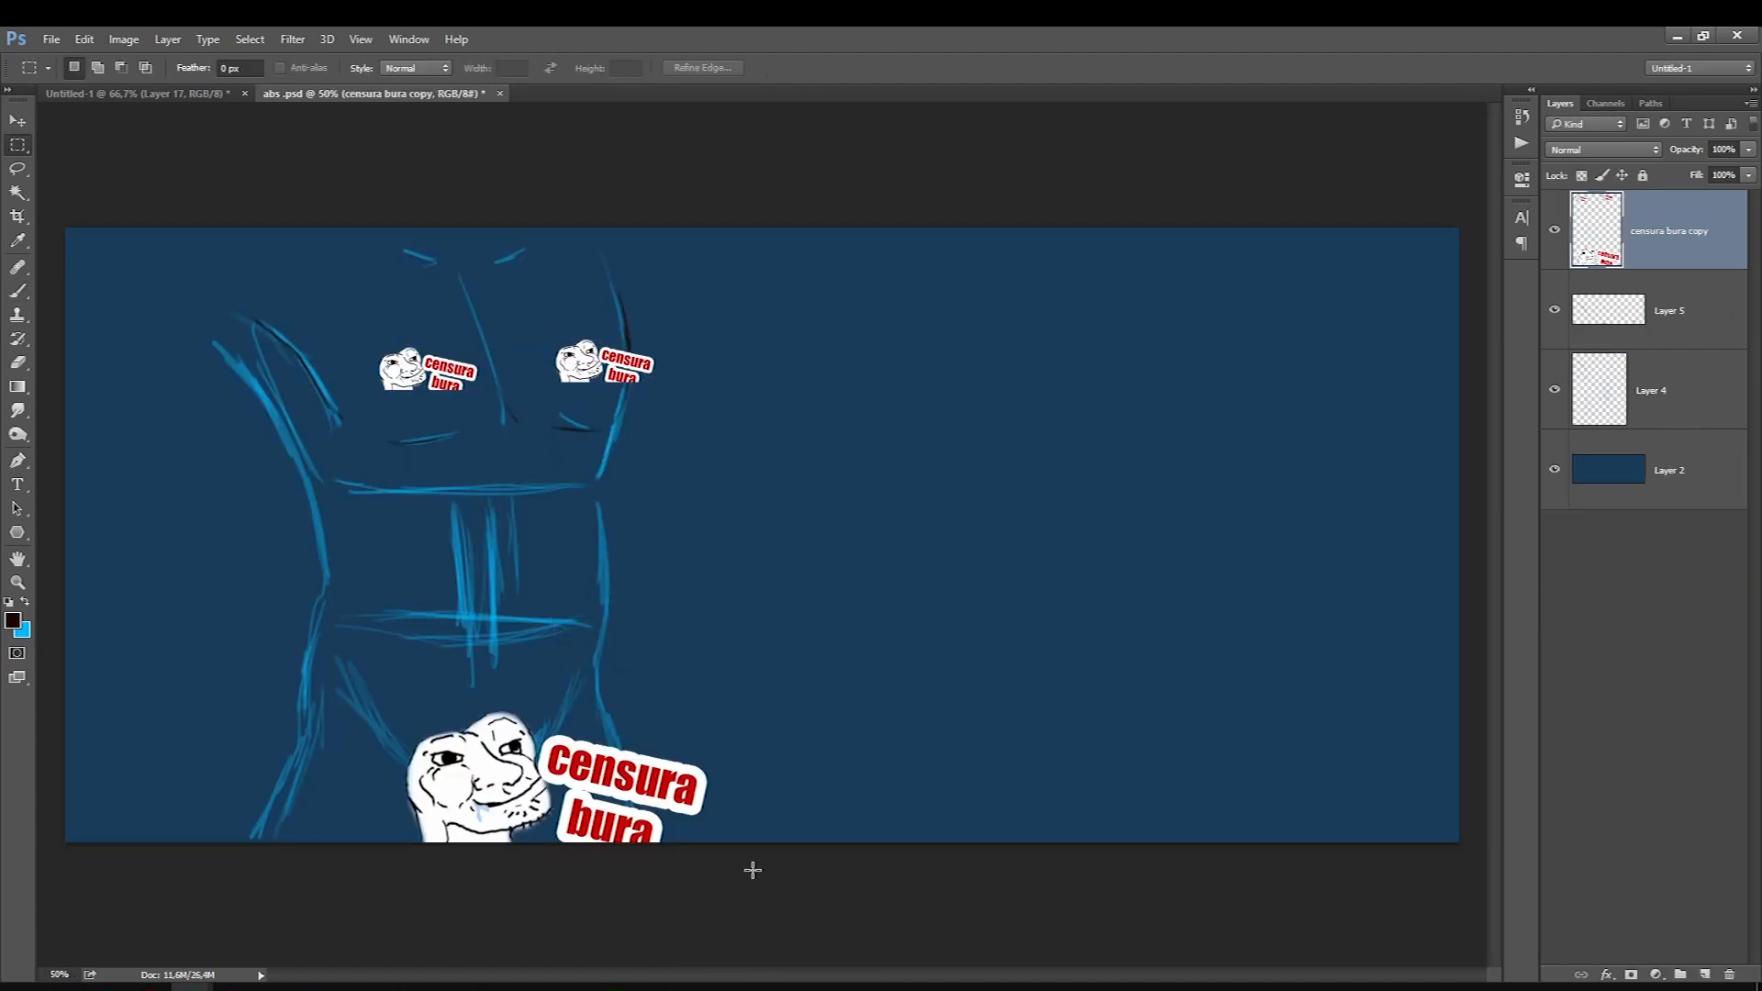
left_click(1621, 345)
key("b")
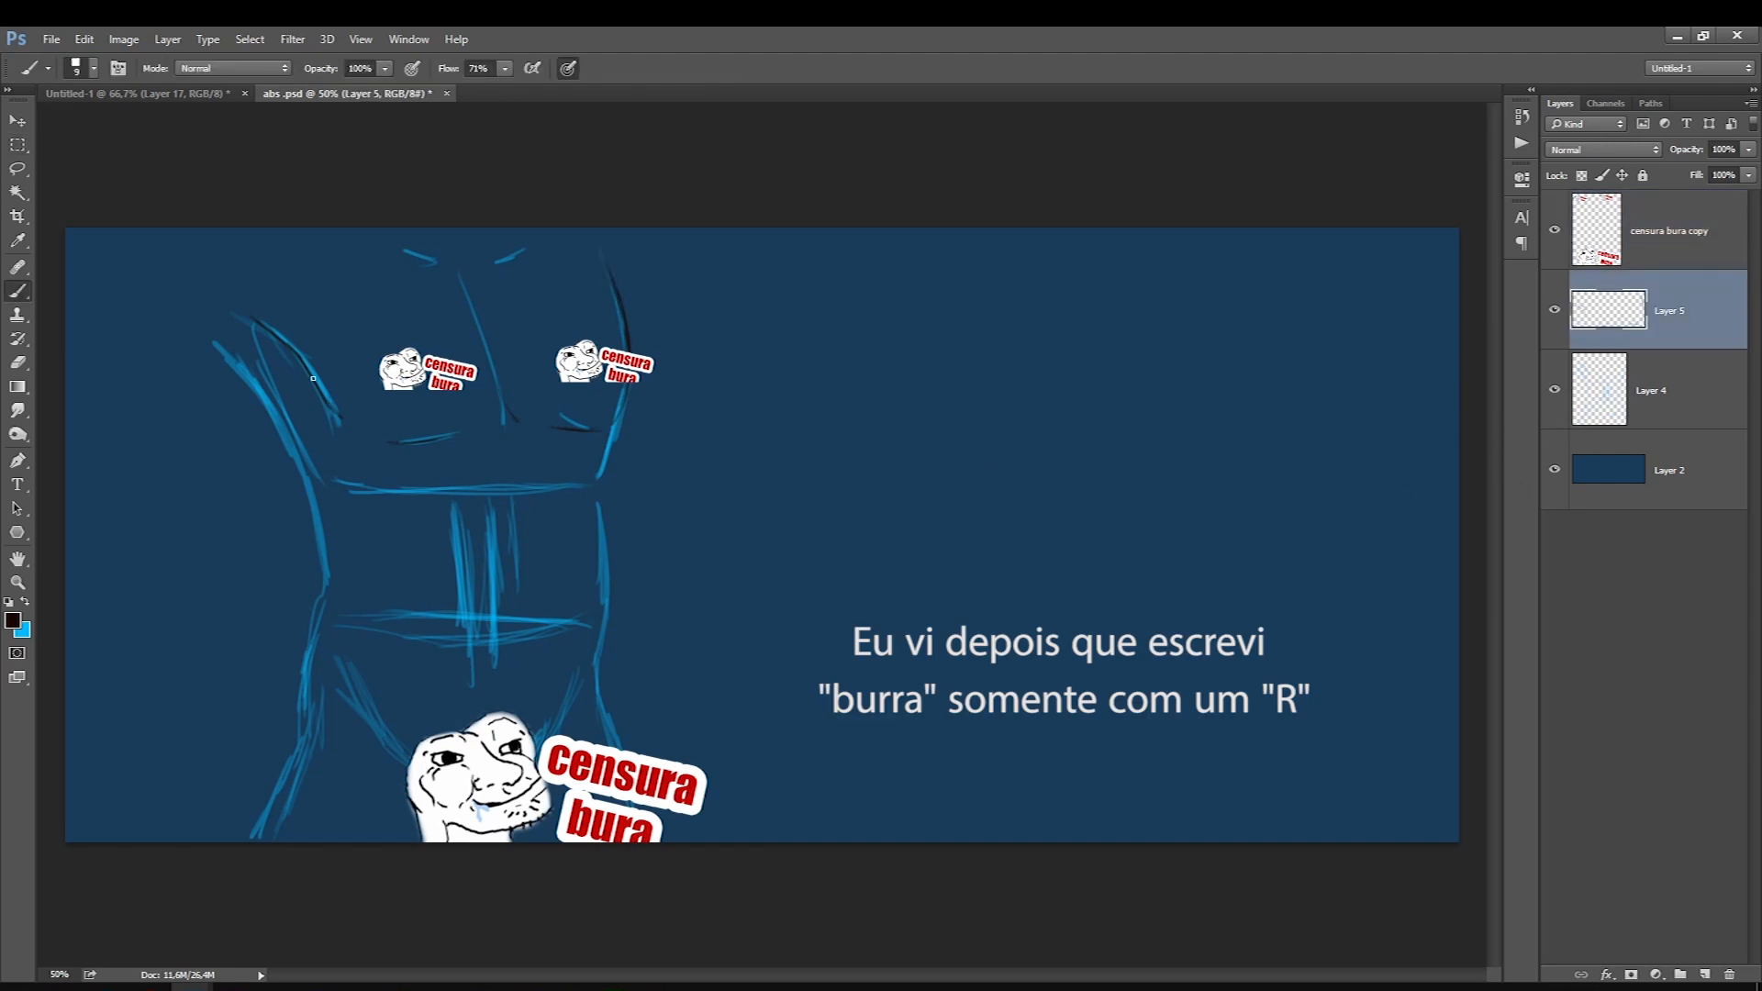
Ink the raised arm, flank, waist and thigh contours in black over the blue sketch.
key("bracketright")
key("bracketright")
mouse_move(252, 385)
left_mouse_down()
mouse_move(276, 420)
mouse_move(211, 342)
left_mouse_up()
key("bracketleft")
key("bracketleft")
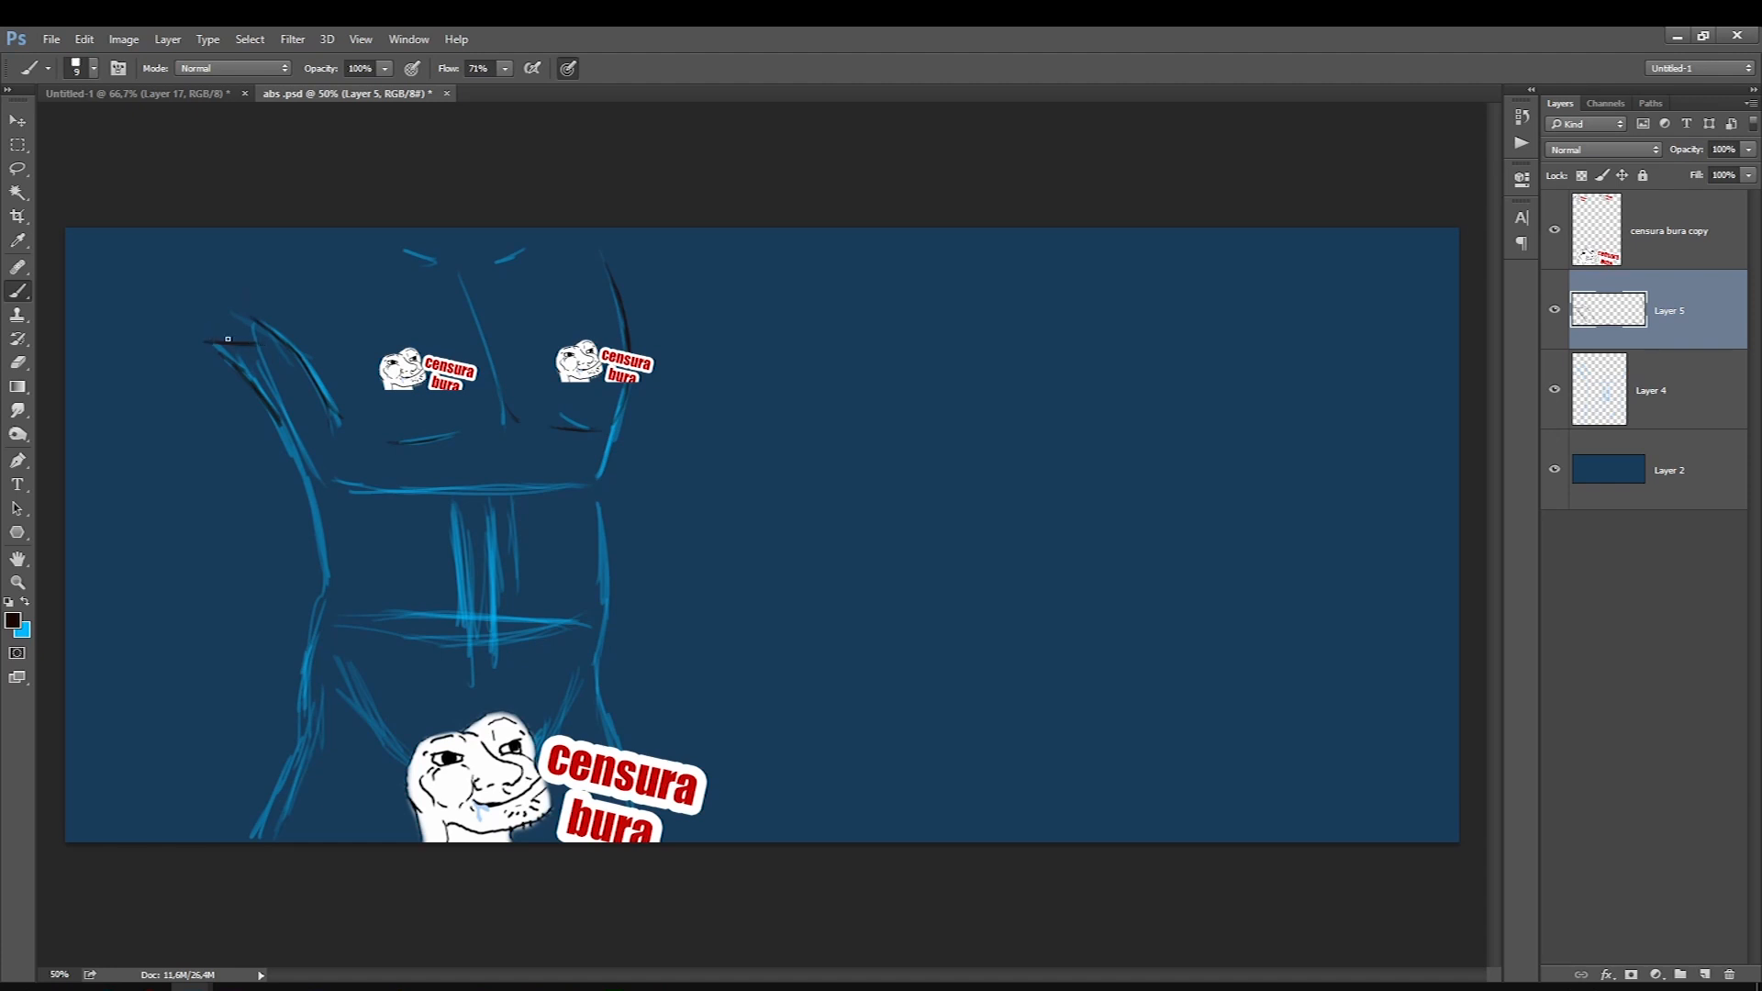
left_click_drag(233, 343, 220, 344)
left_click_drag(613, 428, 600, 648)
mouse_move(294, 438)
left_mouse_down()
mouse_move(326, 578)
mouse_move(303, 716)
left_mouse_up()
left_click_drag(321, 643, 260, 850)
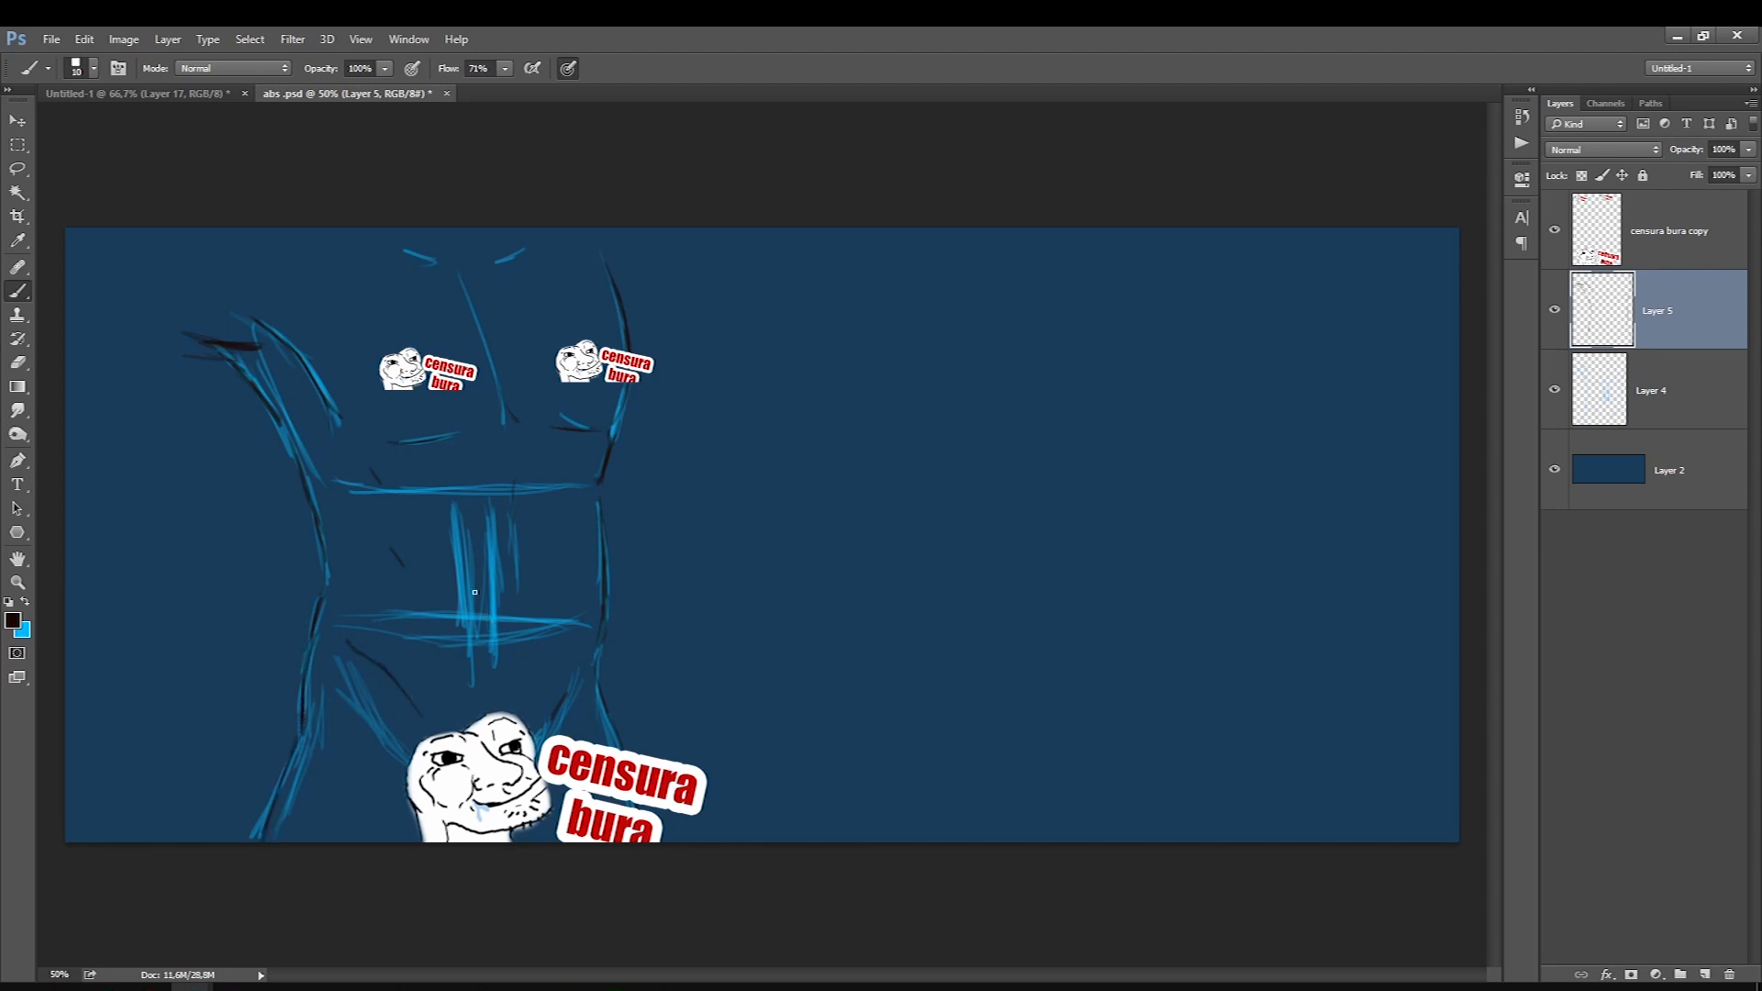
Try two horizontal guide lines across the waist and undo both.
left_click_drag(661, 613, 183, 613)
left_click_drag(731, 567, 220, 567)
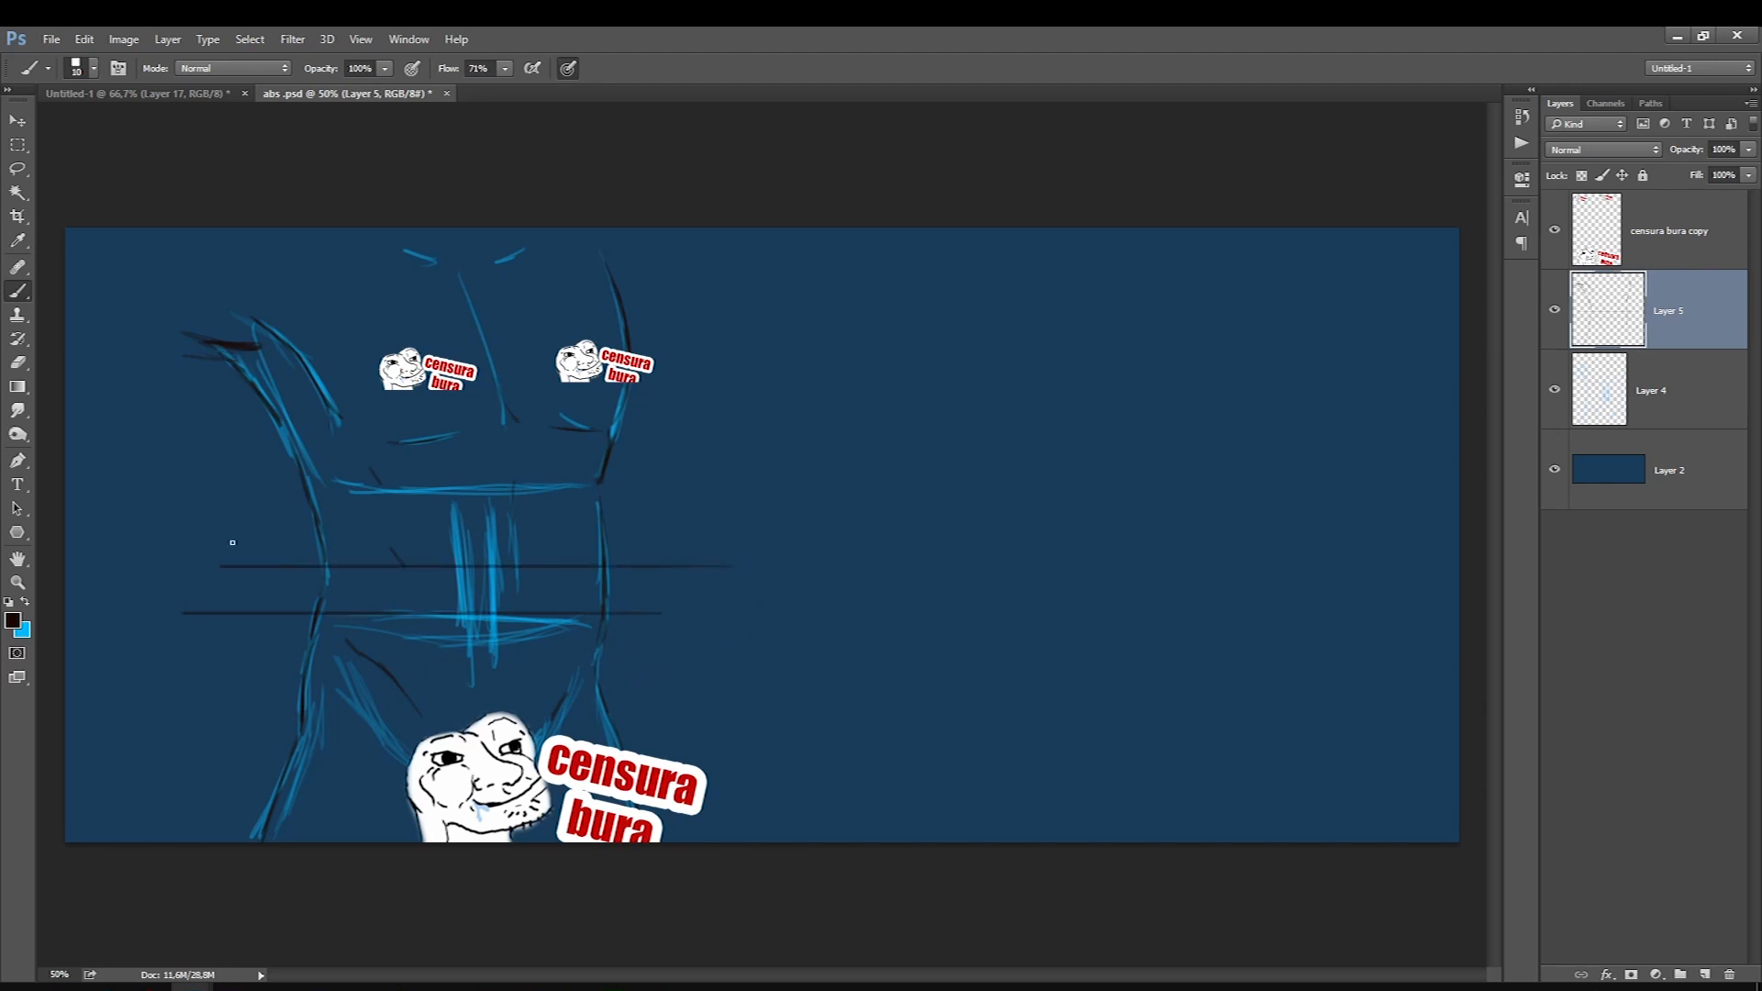
key("ctrl+alt+z")
key("ctrl+alt+z")
On a new layer above Layer 4, paint a thick blue curved centre line from the neck down to the navel.
key("alt+bracketleft")
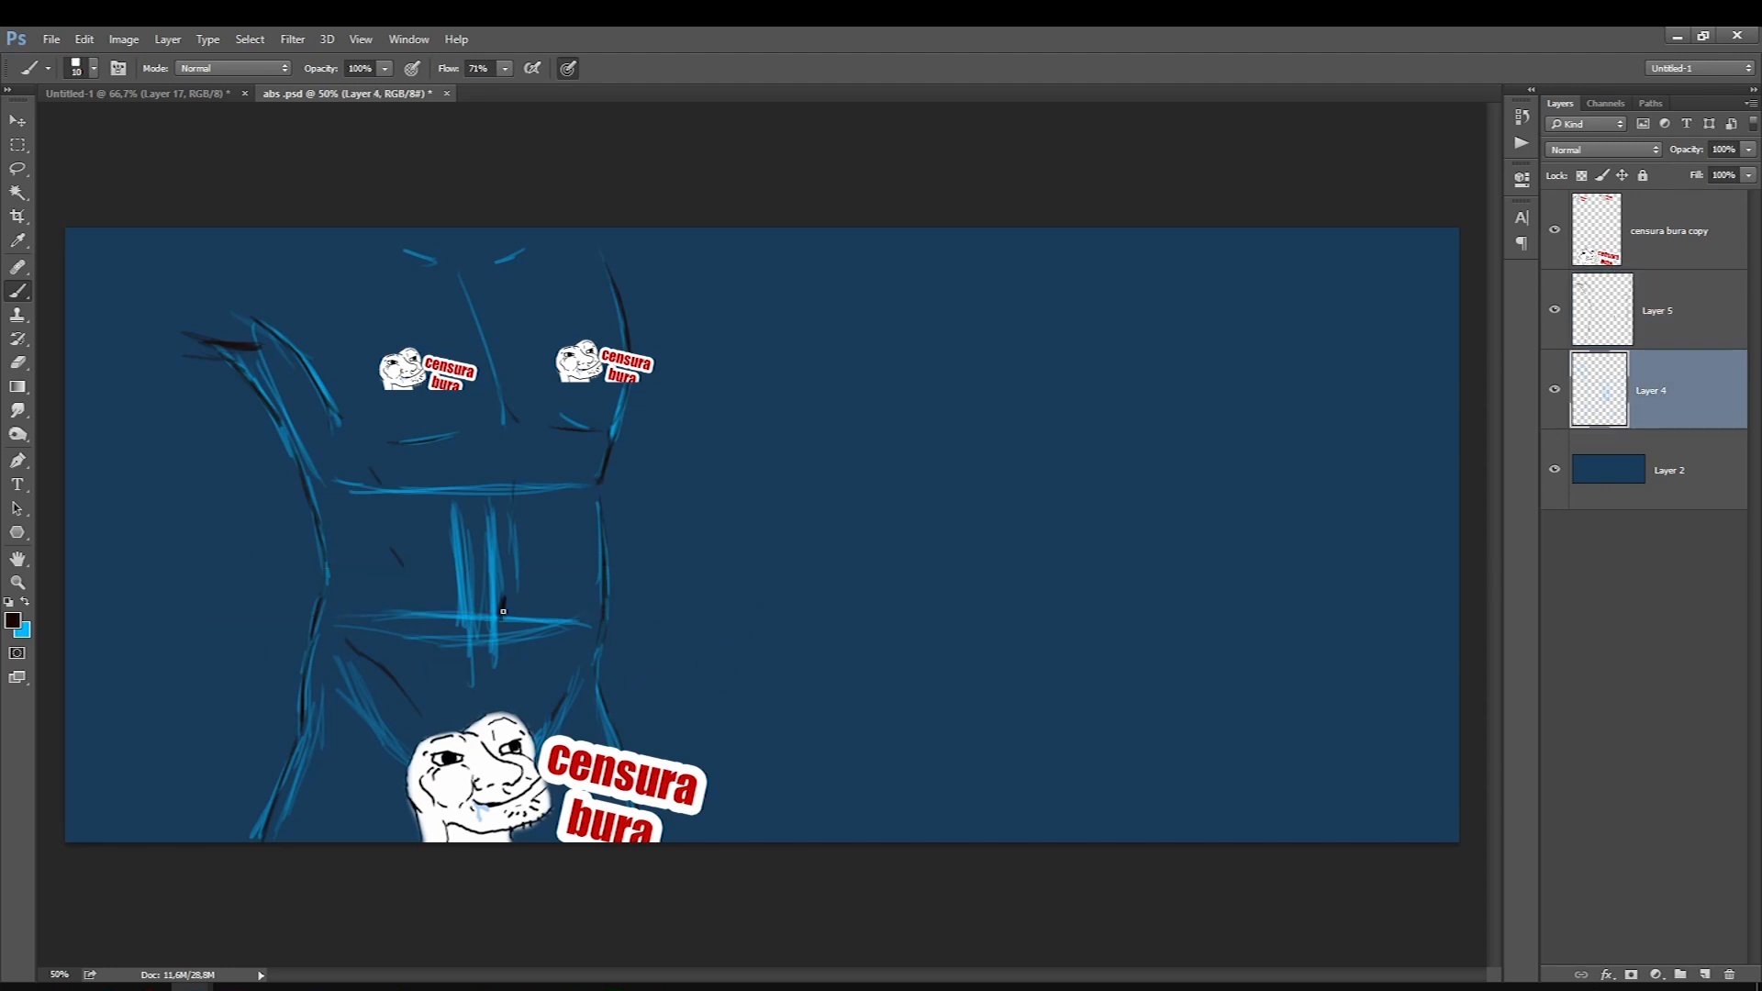
left_click(24, 601)
left_click(1699, 971)
key("bracketright")
key("bracketright")
key("bracketright")
key("bracketright")
key("bracketright")
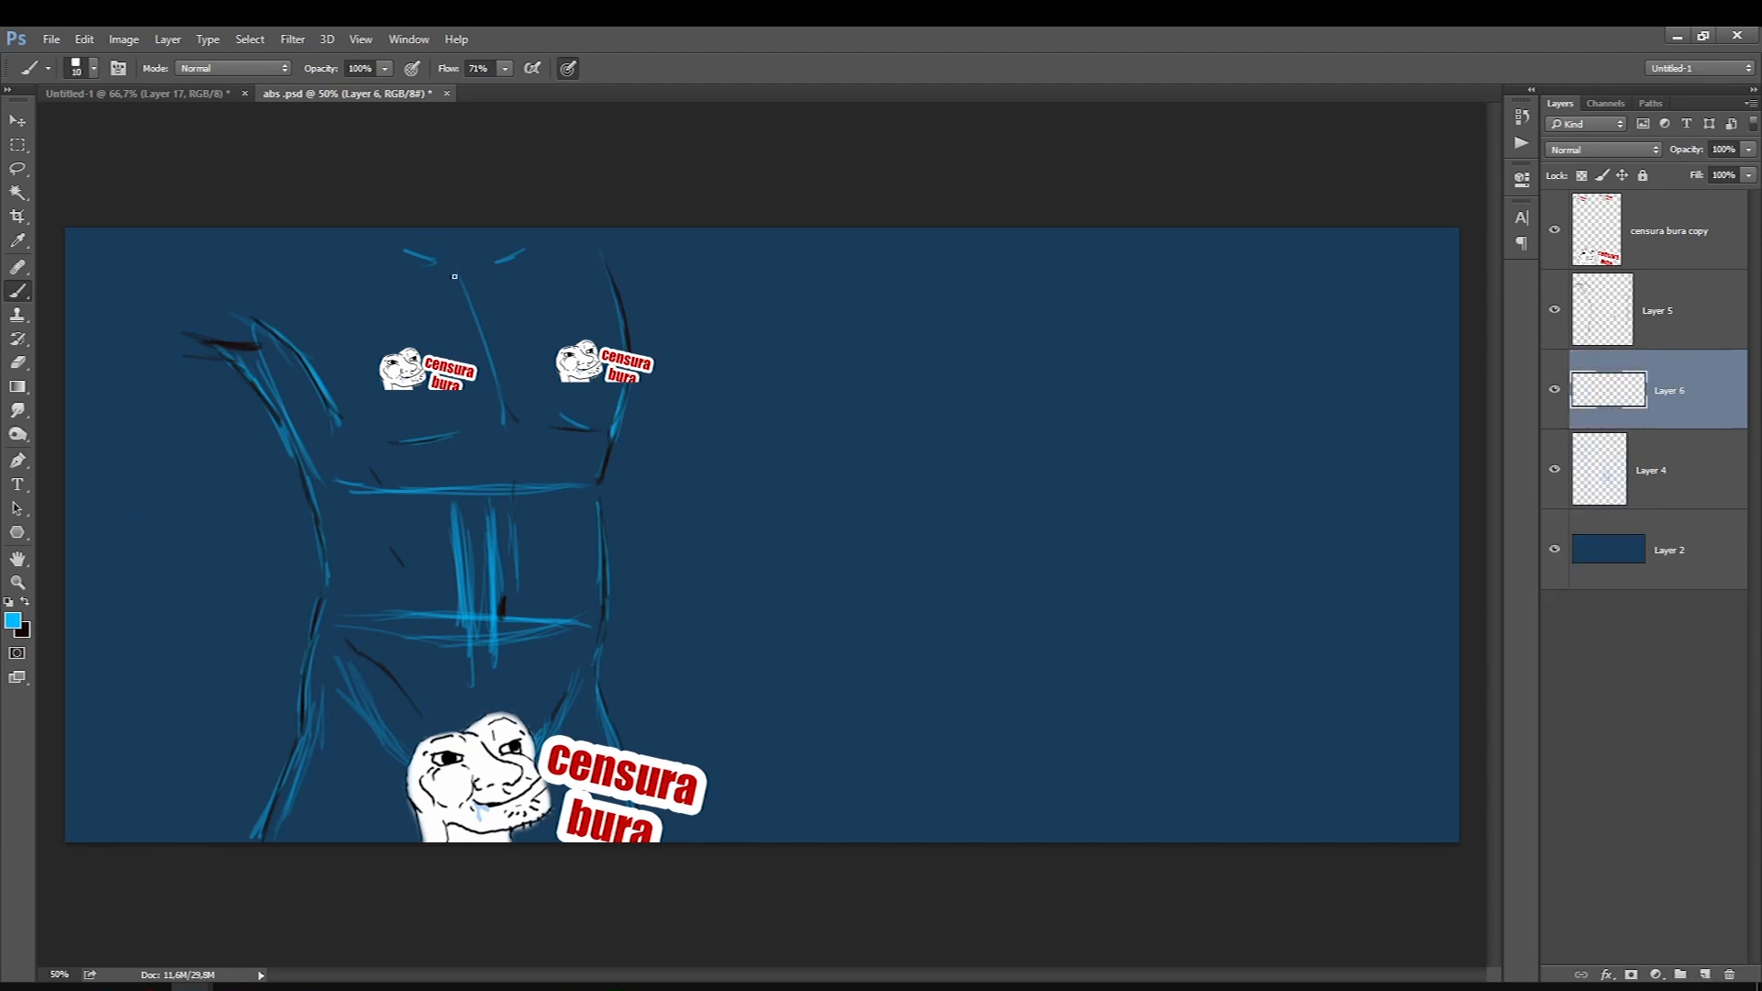
left_click_drag(443, 240, 499, 442)
key("bracketleft")
left_click_drag(444, 241, 501, 492)
left_click_drag(488, 358, 495, 580)
mouse_move(448, 251)
left_mouse_down()
mouse_move(501, 438)
mouse_move(499, 575)
left_mouse_up()
left_click_drag(501, 472, 498, 596)
mouse_move(447, 246)
left_mouse_down()
mouse_move(479, 329)
mouse_move(513, 702)
left_mouse_up()
Extend the blue centre line from the navel into the pelvis with a progressively smaller brush.
key("bracketleft")
key("bracketleft")
key("bracketleft")
left_click_drag(482, 635, 510, 714)
key("bracketleft")
left_click_drag(510, 714, 504, 649)
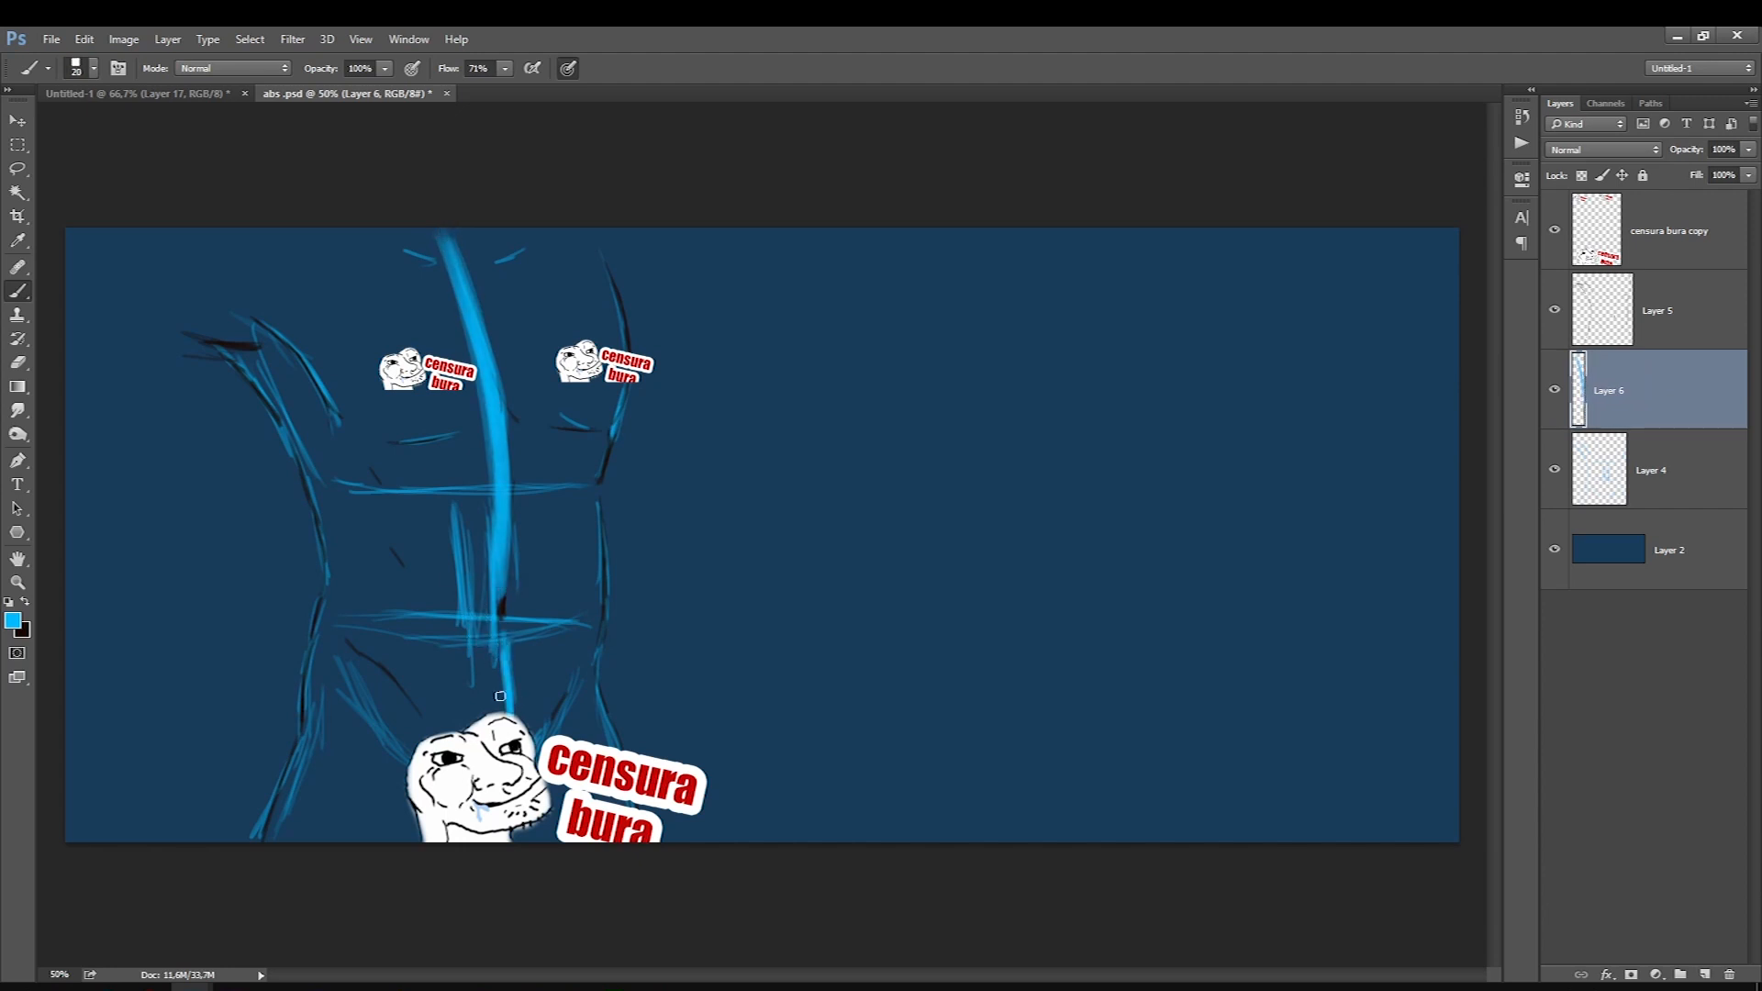
Try thin black horizontal lines above and below the navel on Layer 5 and undo them.
left_click(1622, 324)
key("x")
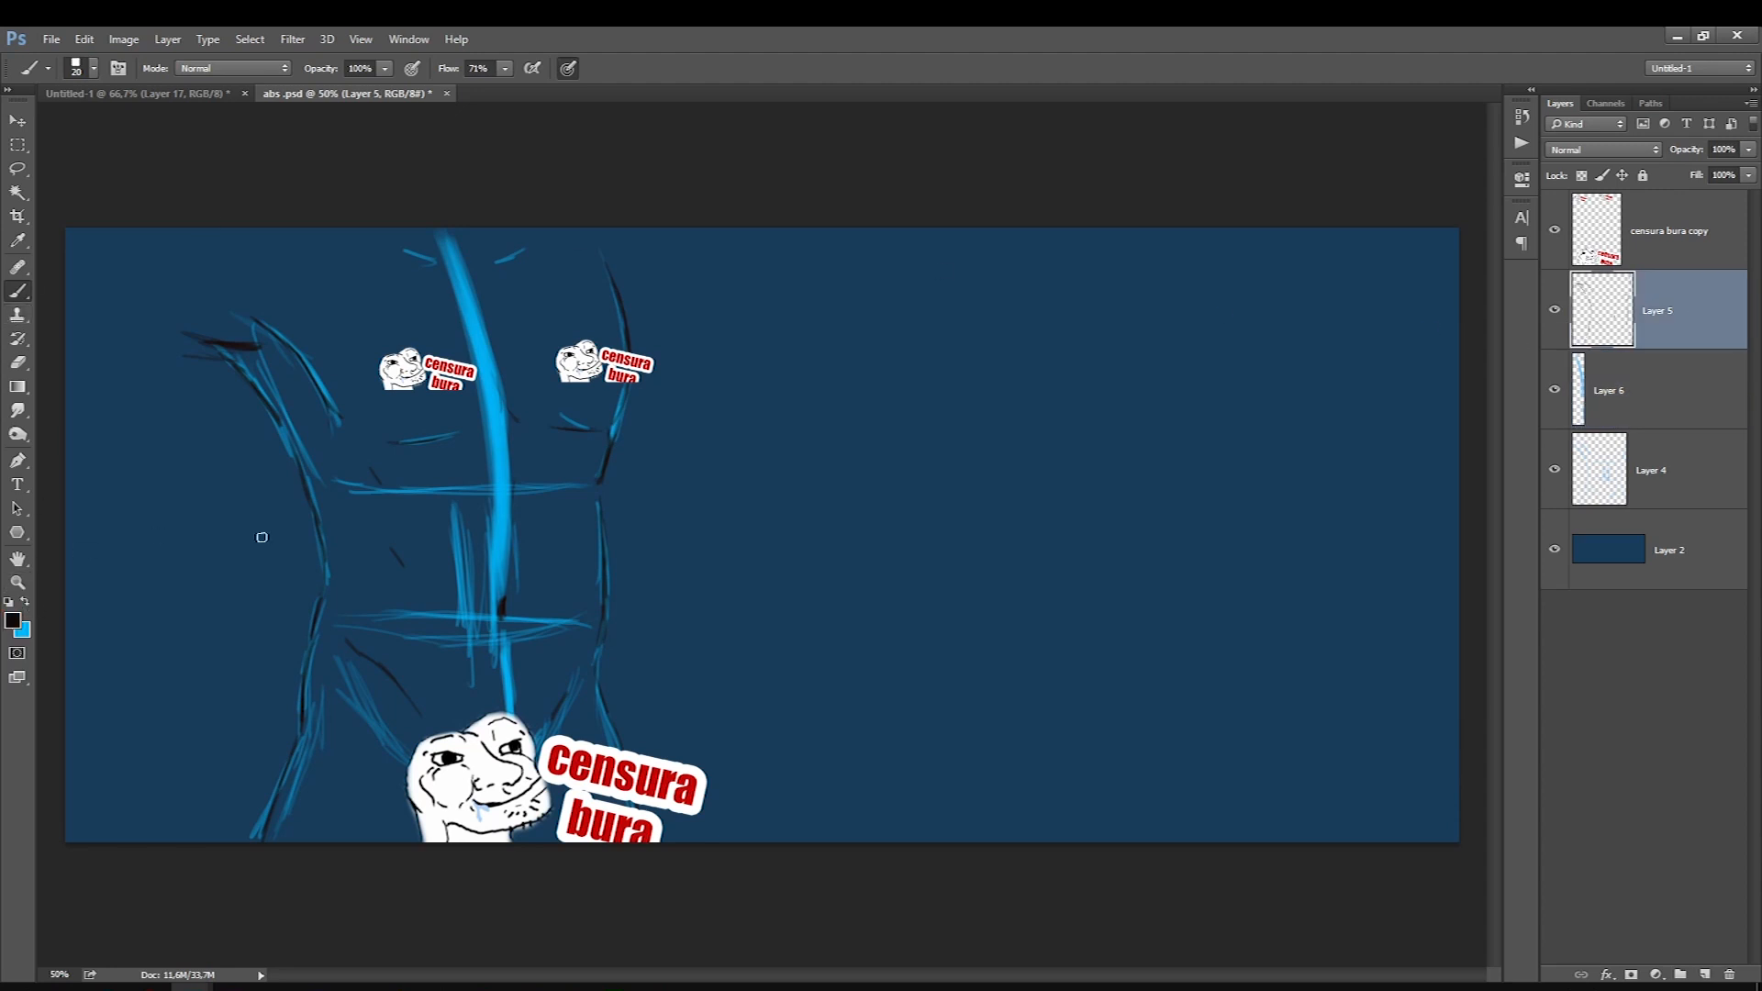
key("bracketleft")
key("bracketleft")
key("bracketleft")
left_click_drag(667, 584, 204, 585)
left_click_drag(727, 651, 256, 651)
key("ctrl+alt+z")
key("ctrl+alt+z")
Merge the centre-line layer into the blue sketch layer and delete the merged layer.
key("alt+bracketleft")
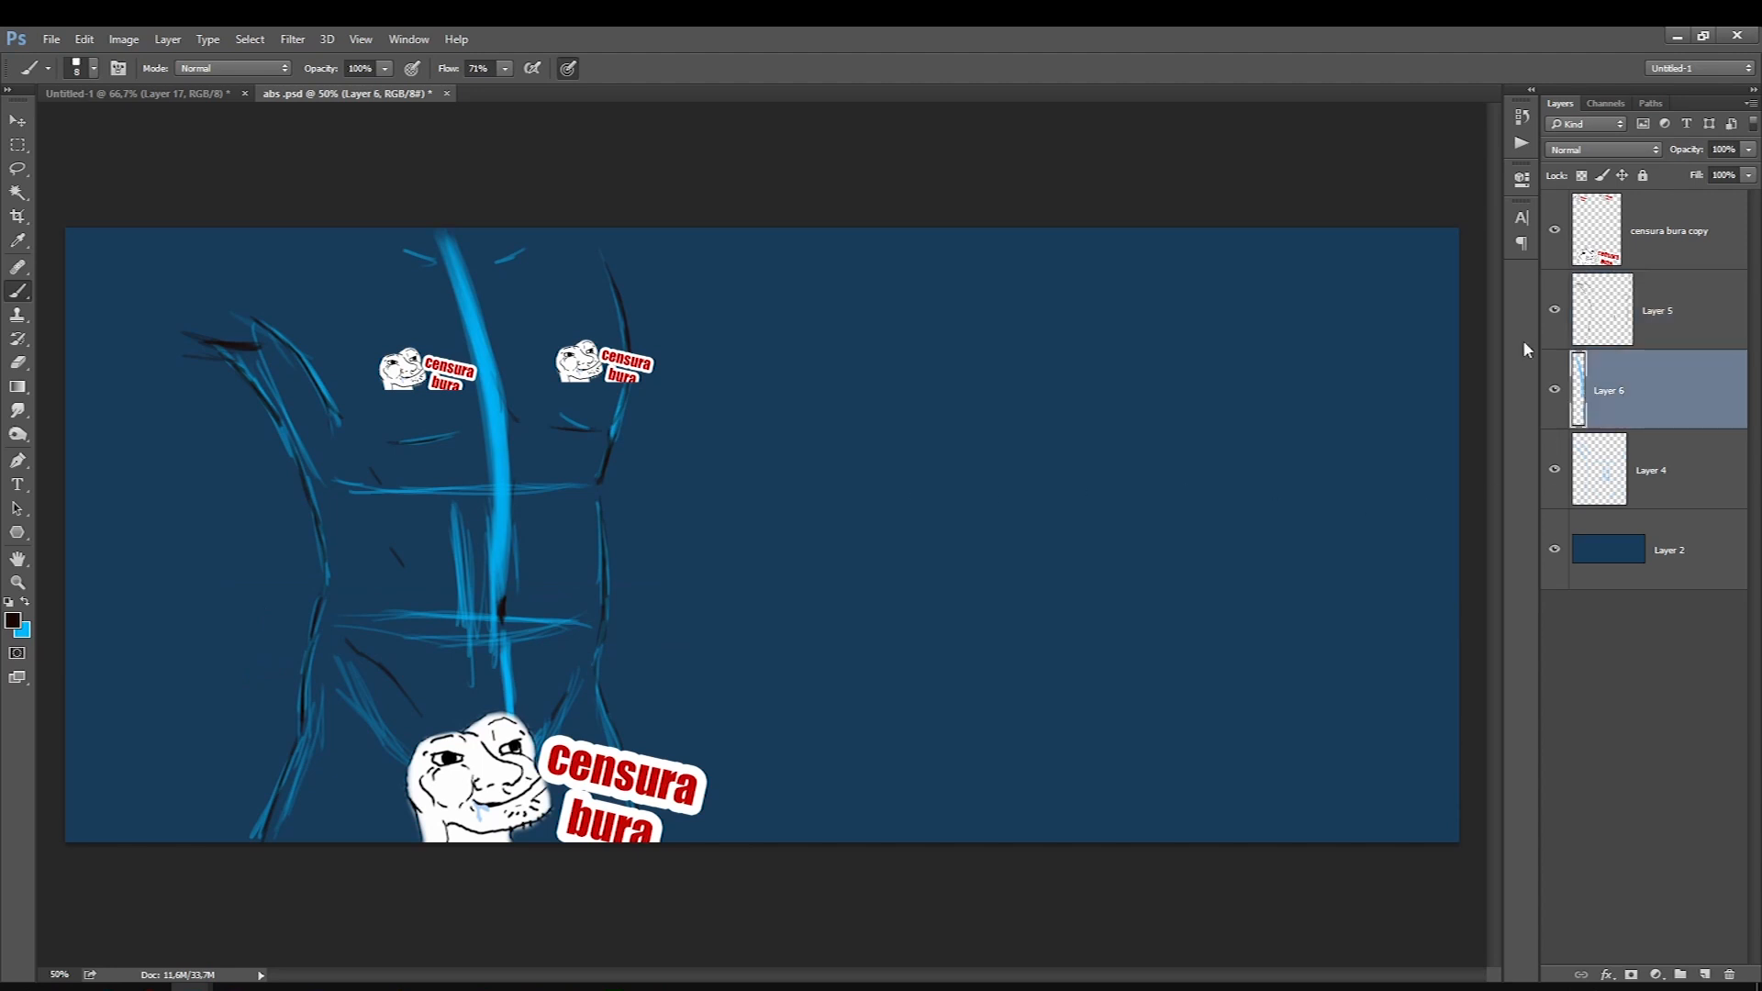
key("ctrl+e")
key("Delete")
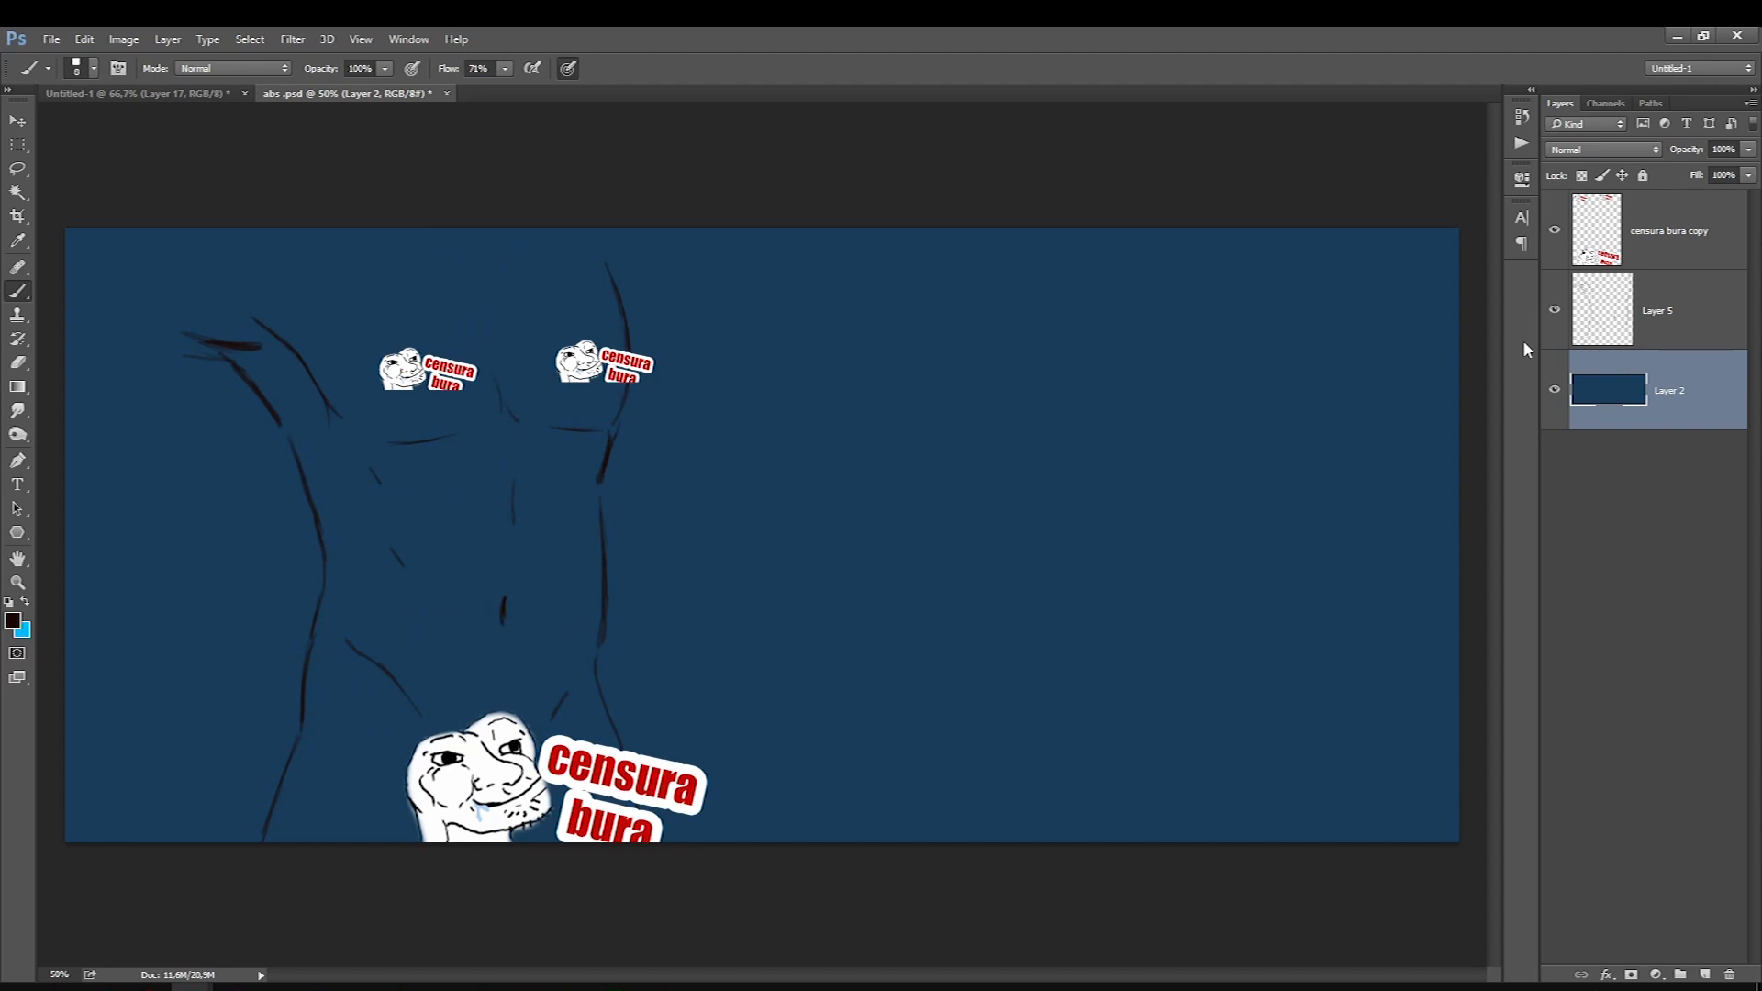
On a new layer beneath the line art, paint a salmon skin tone along the shoulder, flank and thigh with a large brush.
left_click(1705, 975)
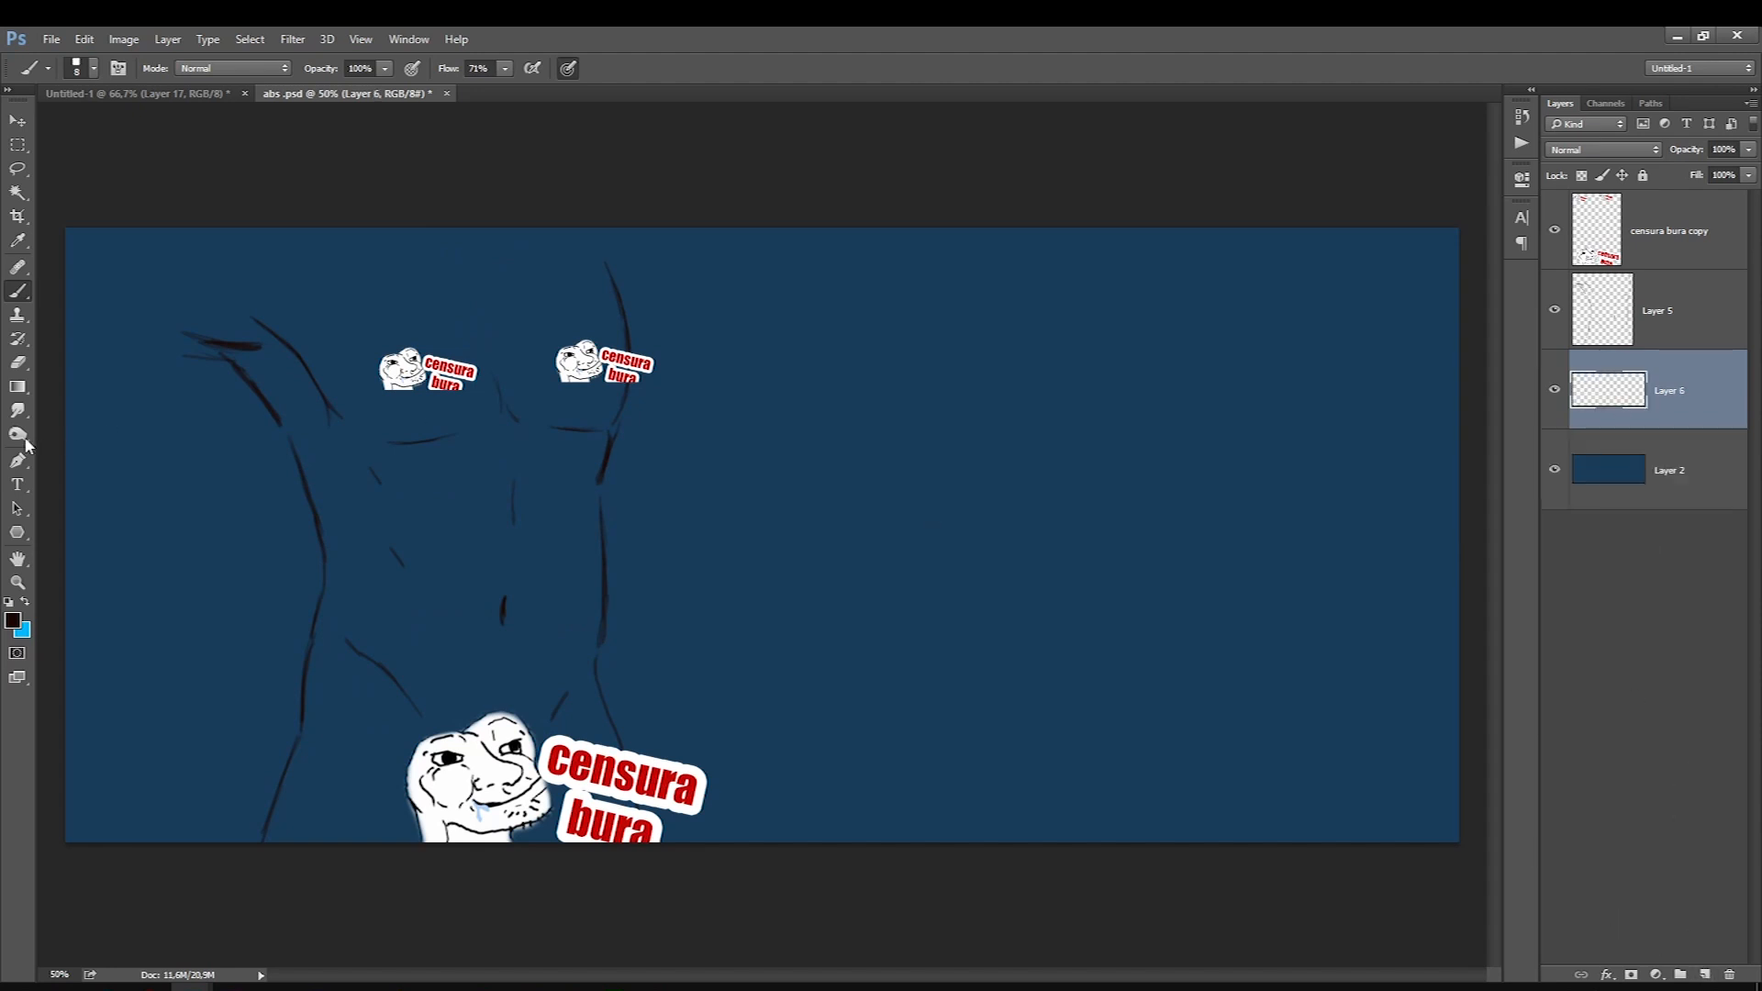
left_click(11, 622)
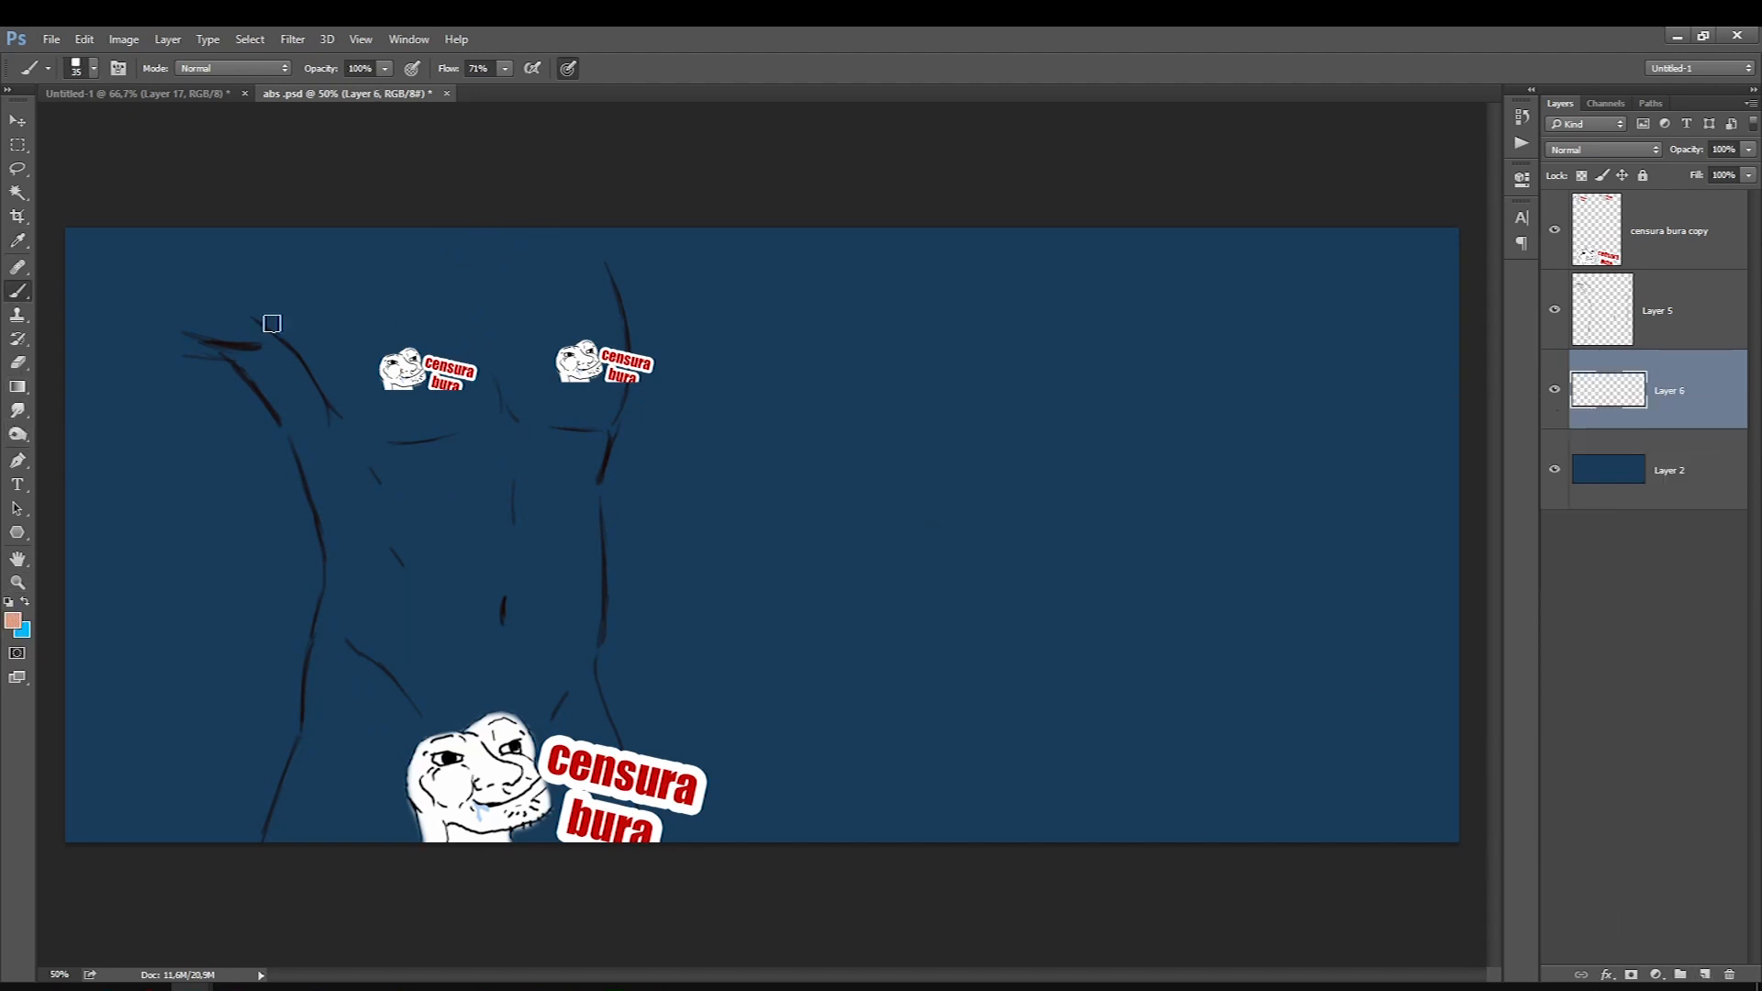
mouse_move(272, 322)
left_mouse_down()
mouse_move(178, 305)
mouse_move(393, 389)
mouse_move(388, 568)
mouse_move(276, 326)
mouse_move(381, 514)
mouse_move(318, 861)
left_mouse_up()
key("bracketright")
key("bracketright")
key("bracketright")
key("bracketright")
key("bracketright")
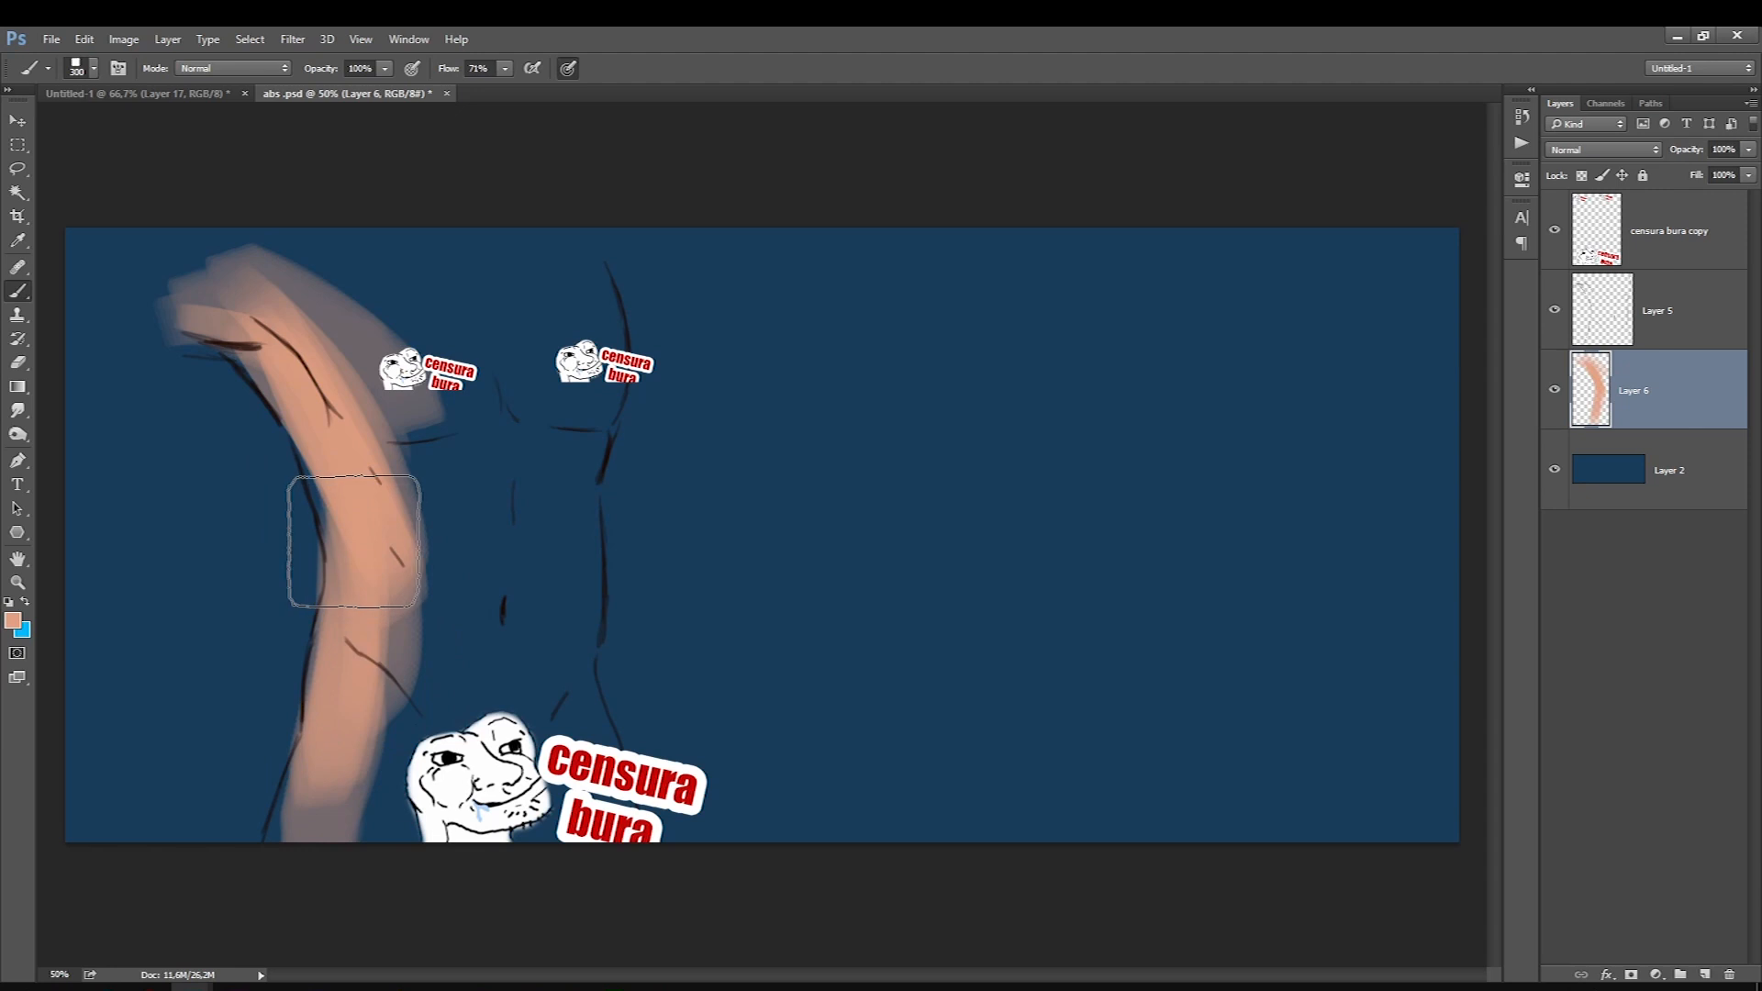
left_click_drag(424, 622, 429, 564)
Select the torso along its outline with the Lasso and paint the skin tone across the whole selection.
left_click(17, 169)
mouse_move(170, 347)
left_mouse_down()
mouse_move(277, 424)
mouse_move(319, 544)
mouse_move(303, 760)
mouse_move(382, 880)
mouse_move(643, 856)
mouse_move(597, 684)
mouse_move(601, 470)
mouse_move(633, 377)
mouse_move(615, 283)
mouse_move(404, 184)
mouse_move(190, 229)
mouse_move(160, 349)
left_mouse_up()
left_click(17, 291)
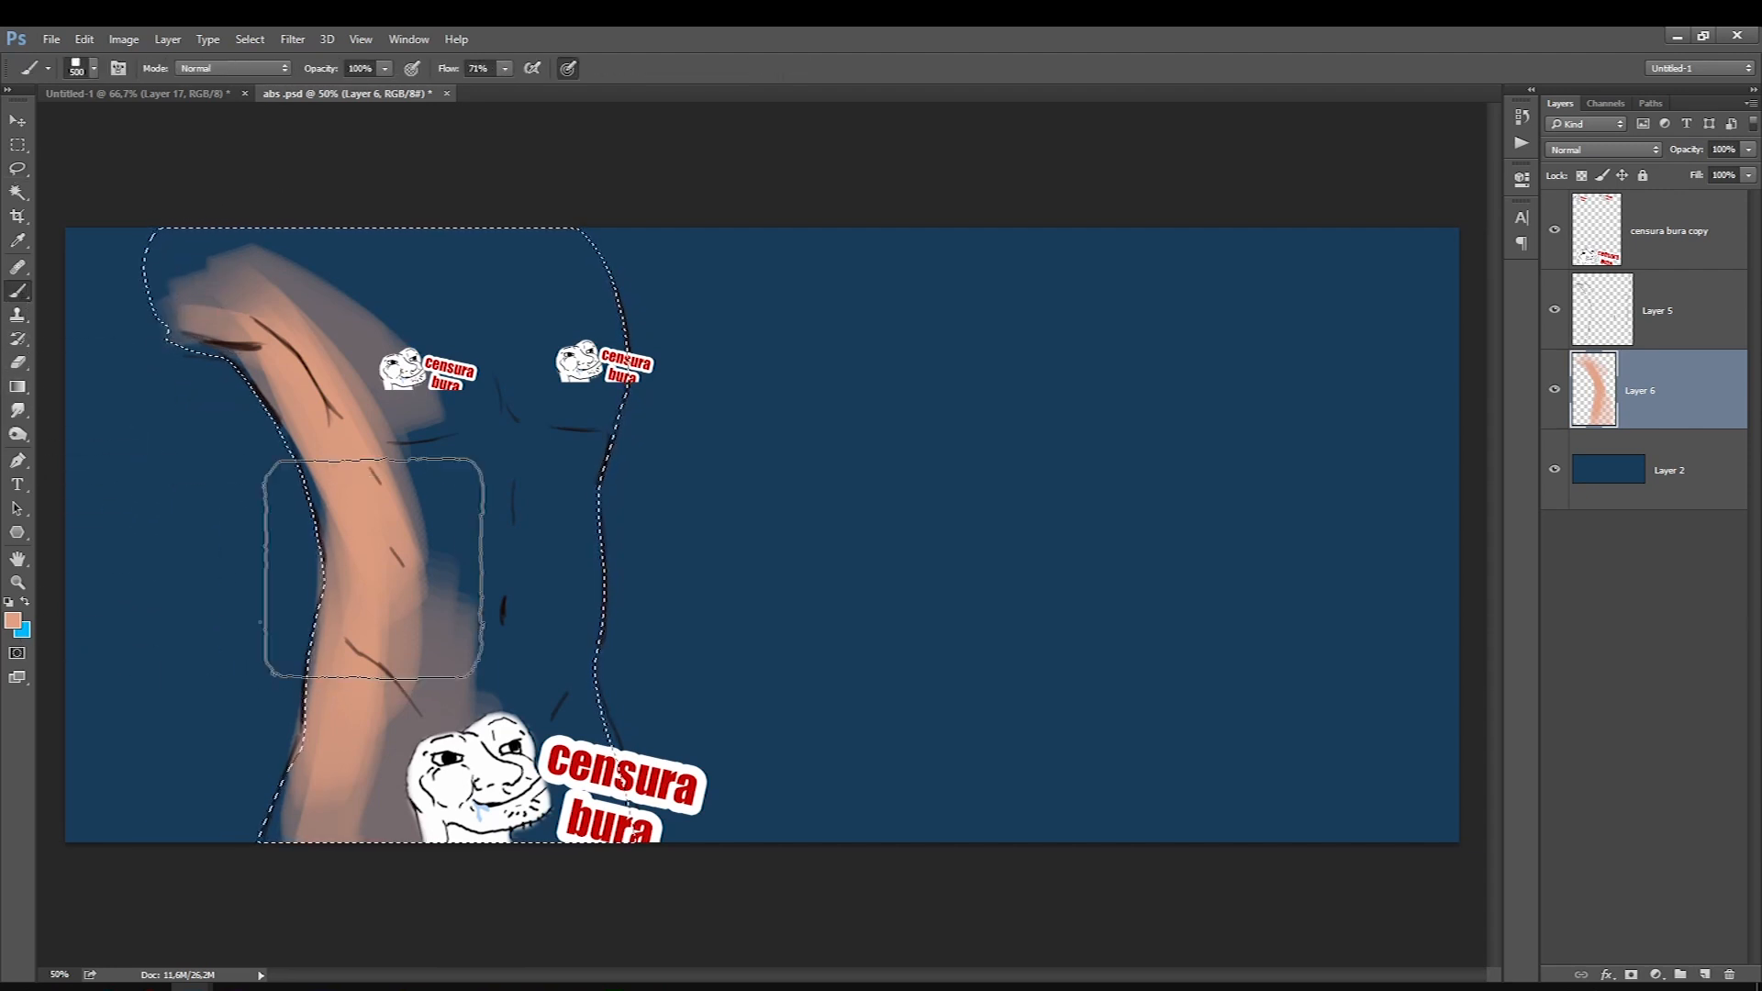
mouse_move(500, 771)
left_mouse_down()
mouse_move(511, 669)
mouse_move(629, 423)
mouse_move(543, 303)
mouse_move(534, 548)
mouse_move(524, 537)
left_mouse_up()
key("[")
key("[")
key("[")
mouse_move(516, 413)
left_mouse_down()
mouse_move(394, 357)
mouse_move(628, 464)
mouse_move(377, 580)
mouse_move(334, 768)
left_mouse_up()
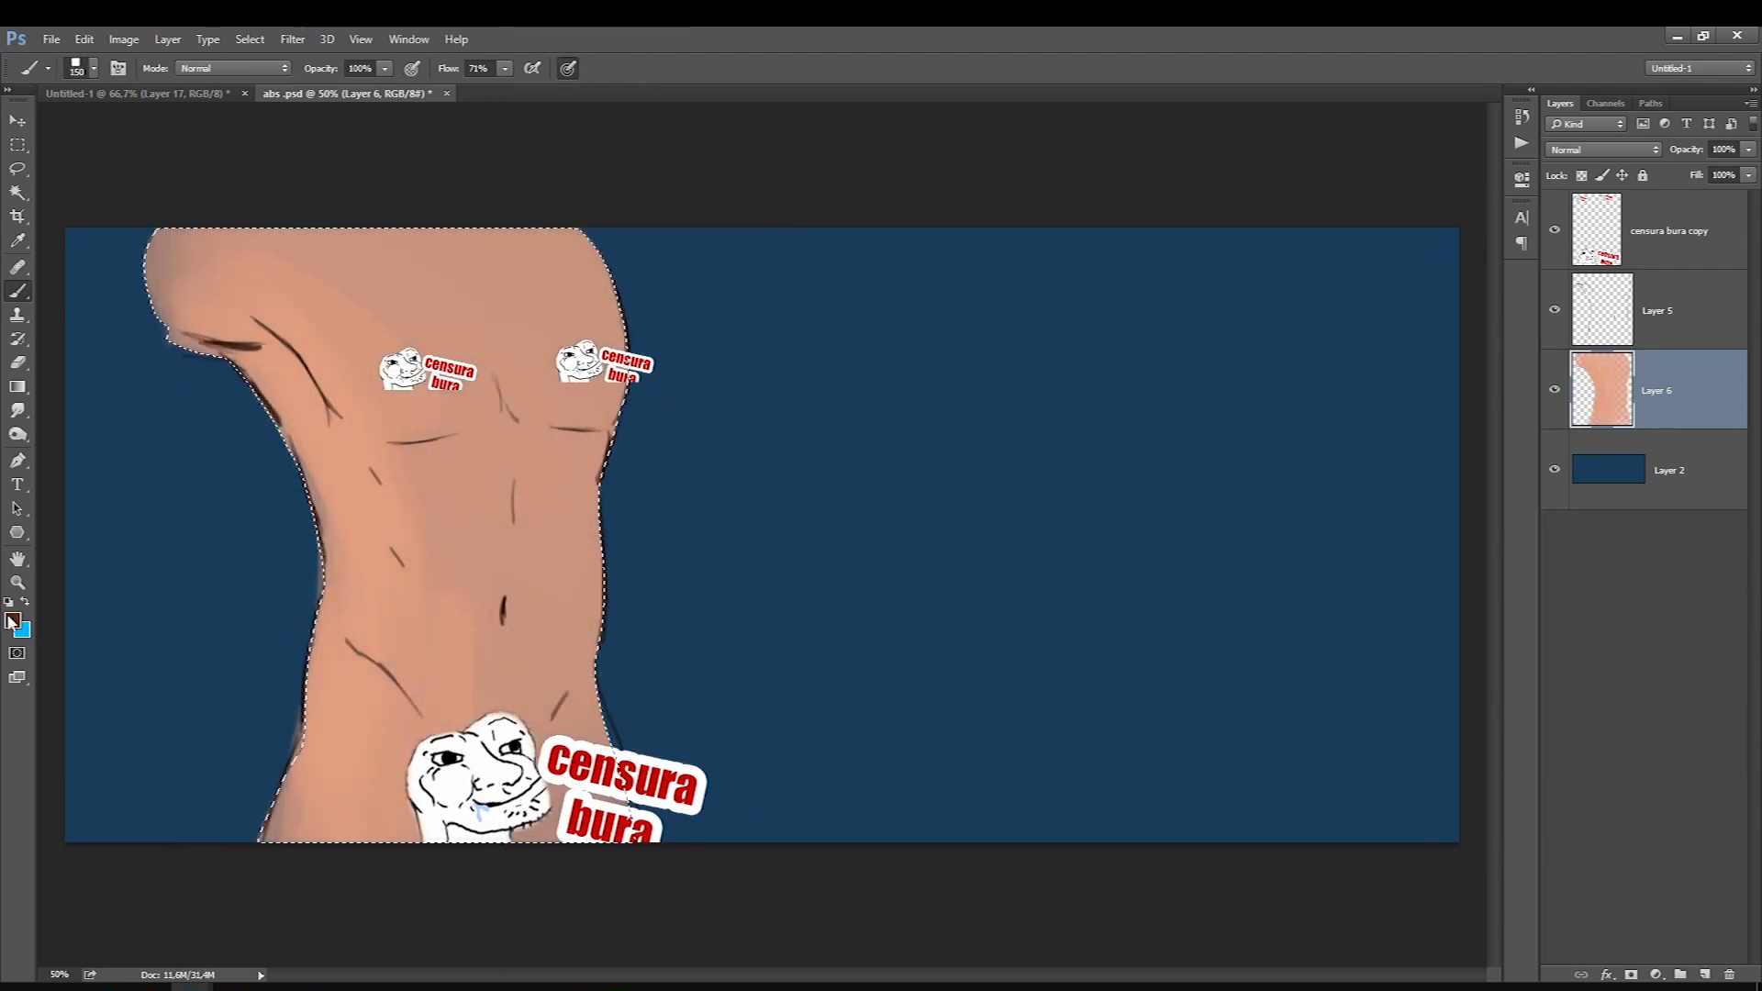
Set the foreground to a dark reddish brown and shade the flank down to the hip crease.
left_click(13, 621)
left_click(1389, 624)
key("Return")
key("]")
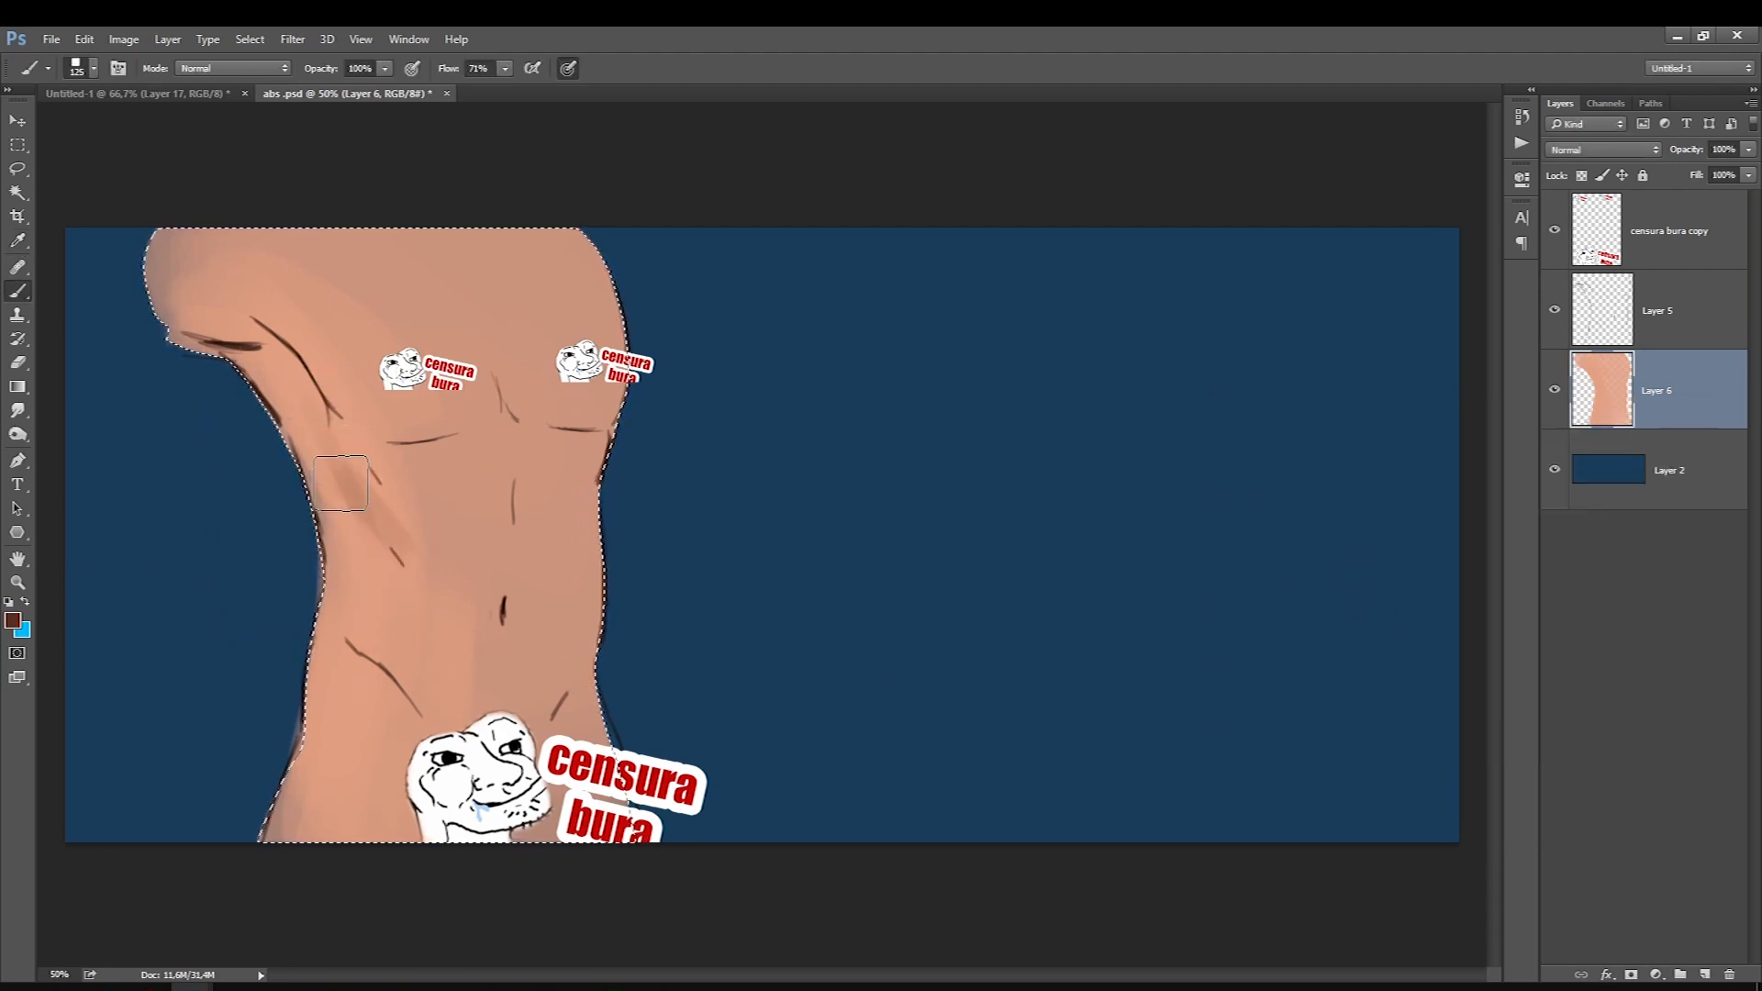
key("bracketleft")
key("bracketleft")
key("bracketleft")
key("bracketleft")
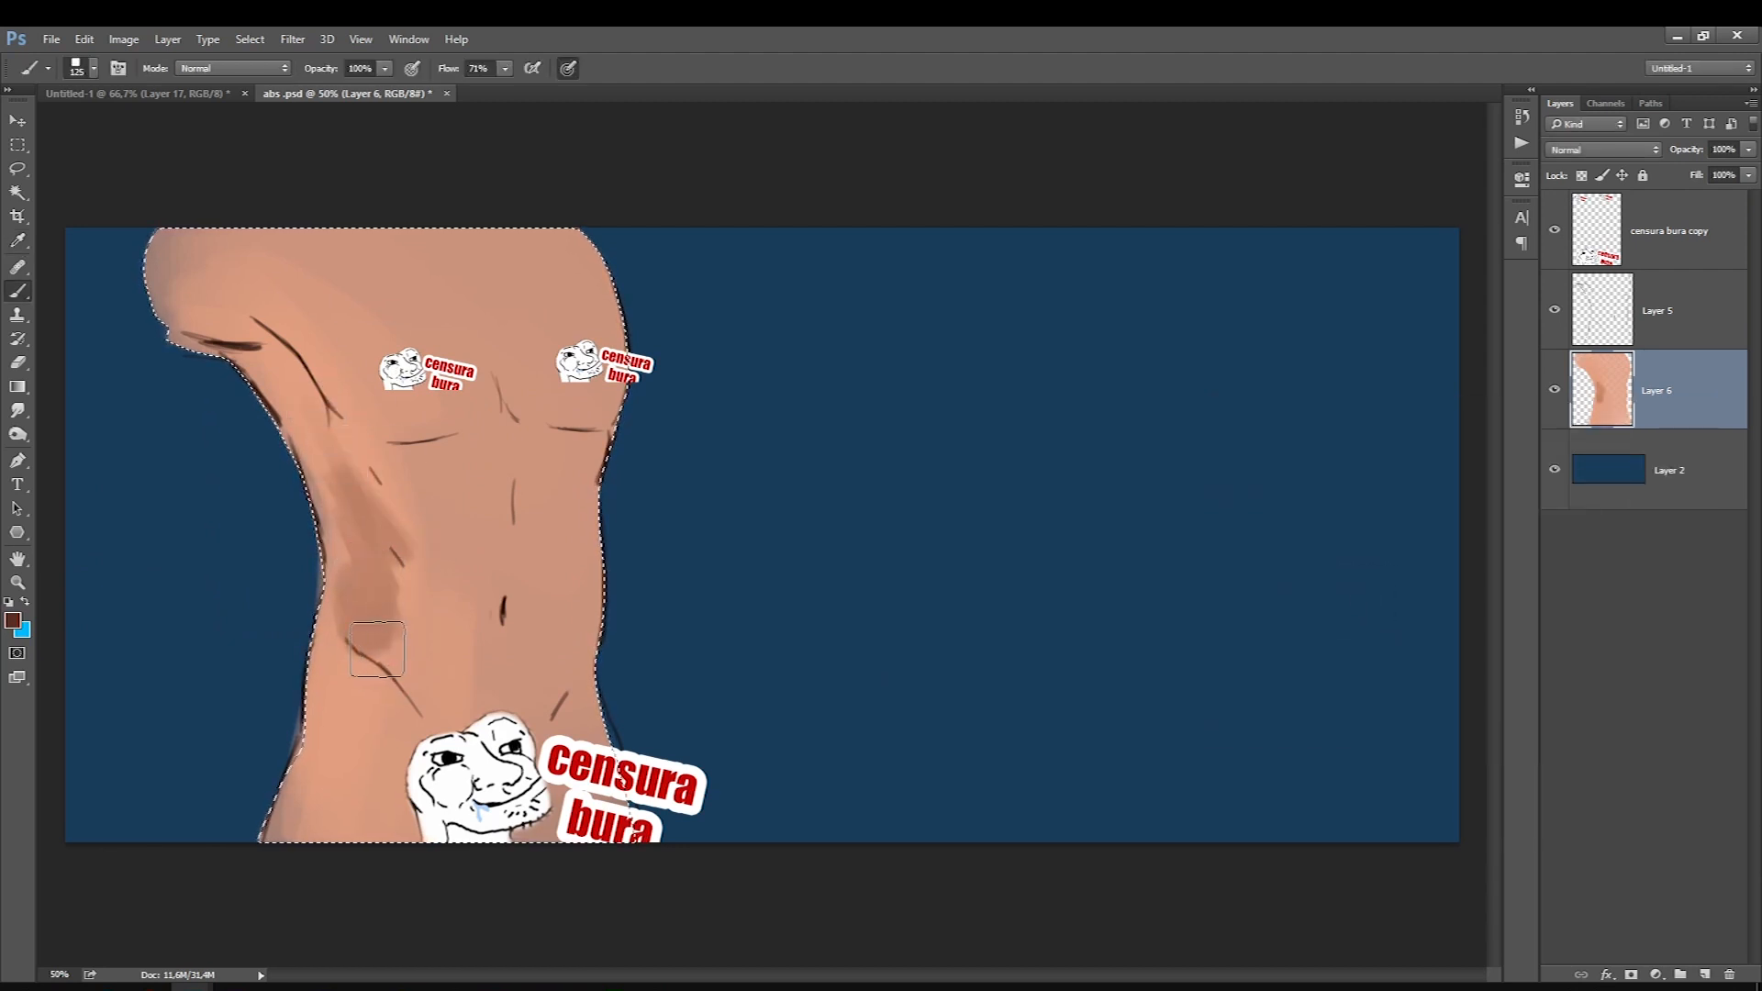
left_click_drag(361, 614, 398, 680)
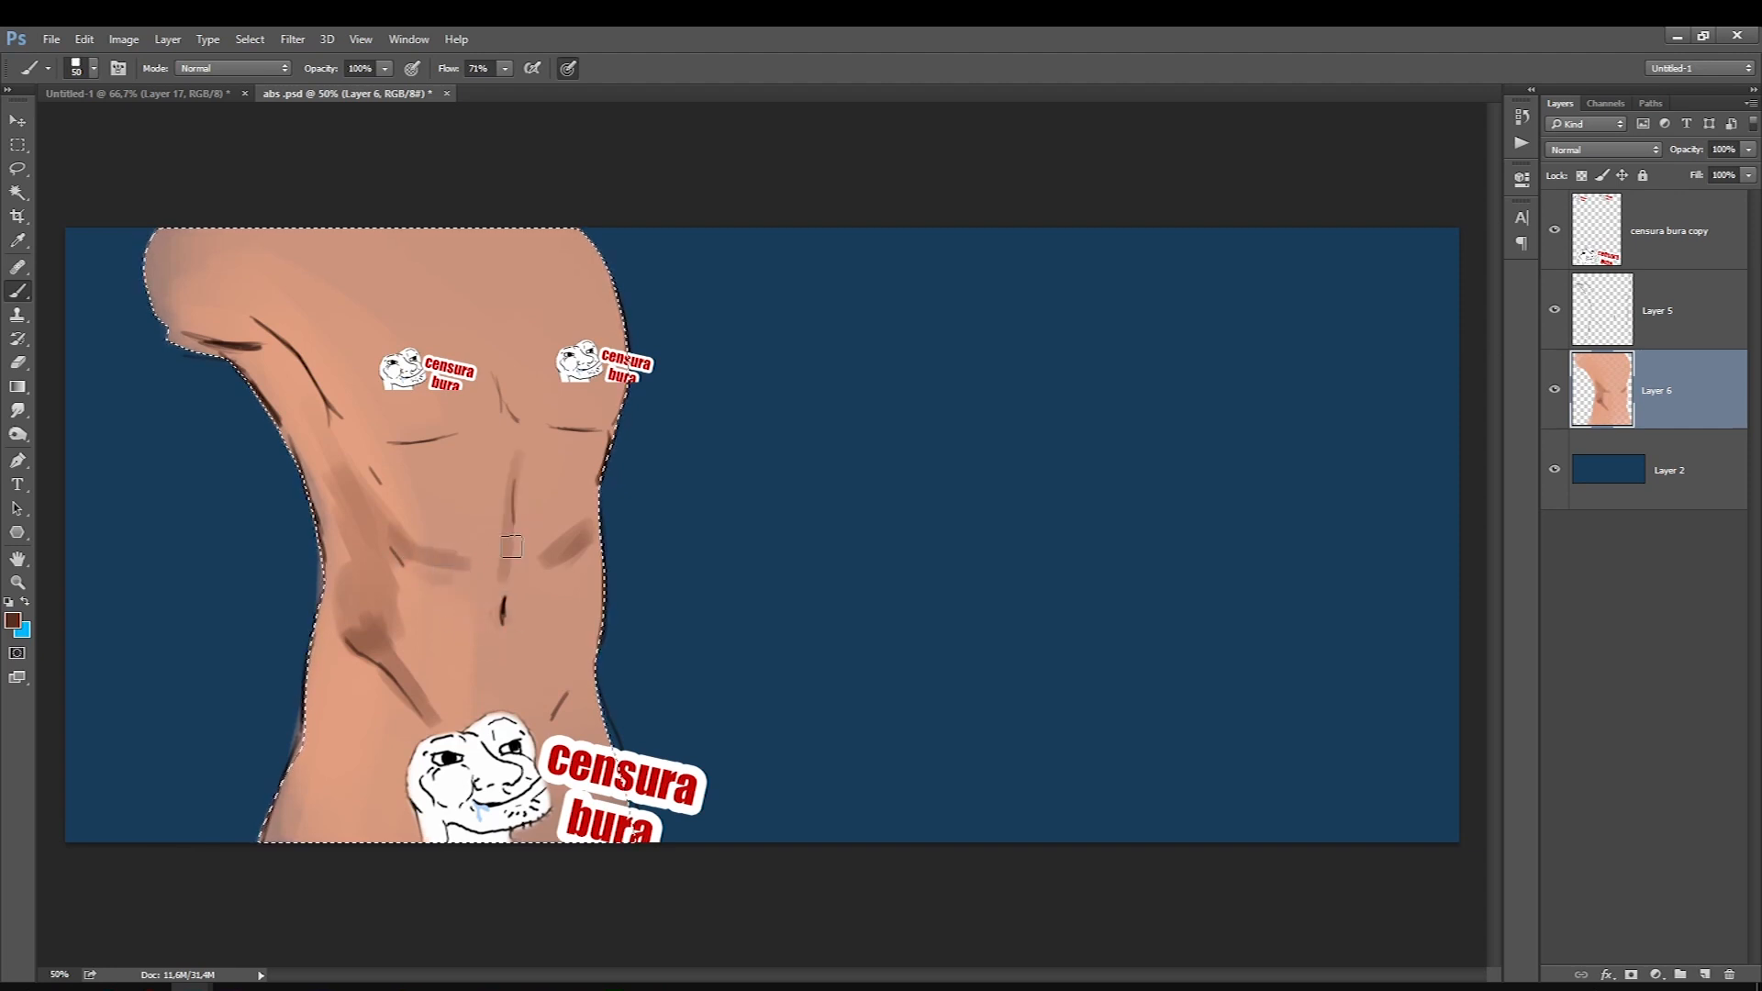
Enlarge the brush and shade the lower pelvis between the thighs.
key("bracketright")
key("bracketright")
key("bracketright")
key("bracketright")
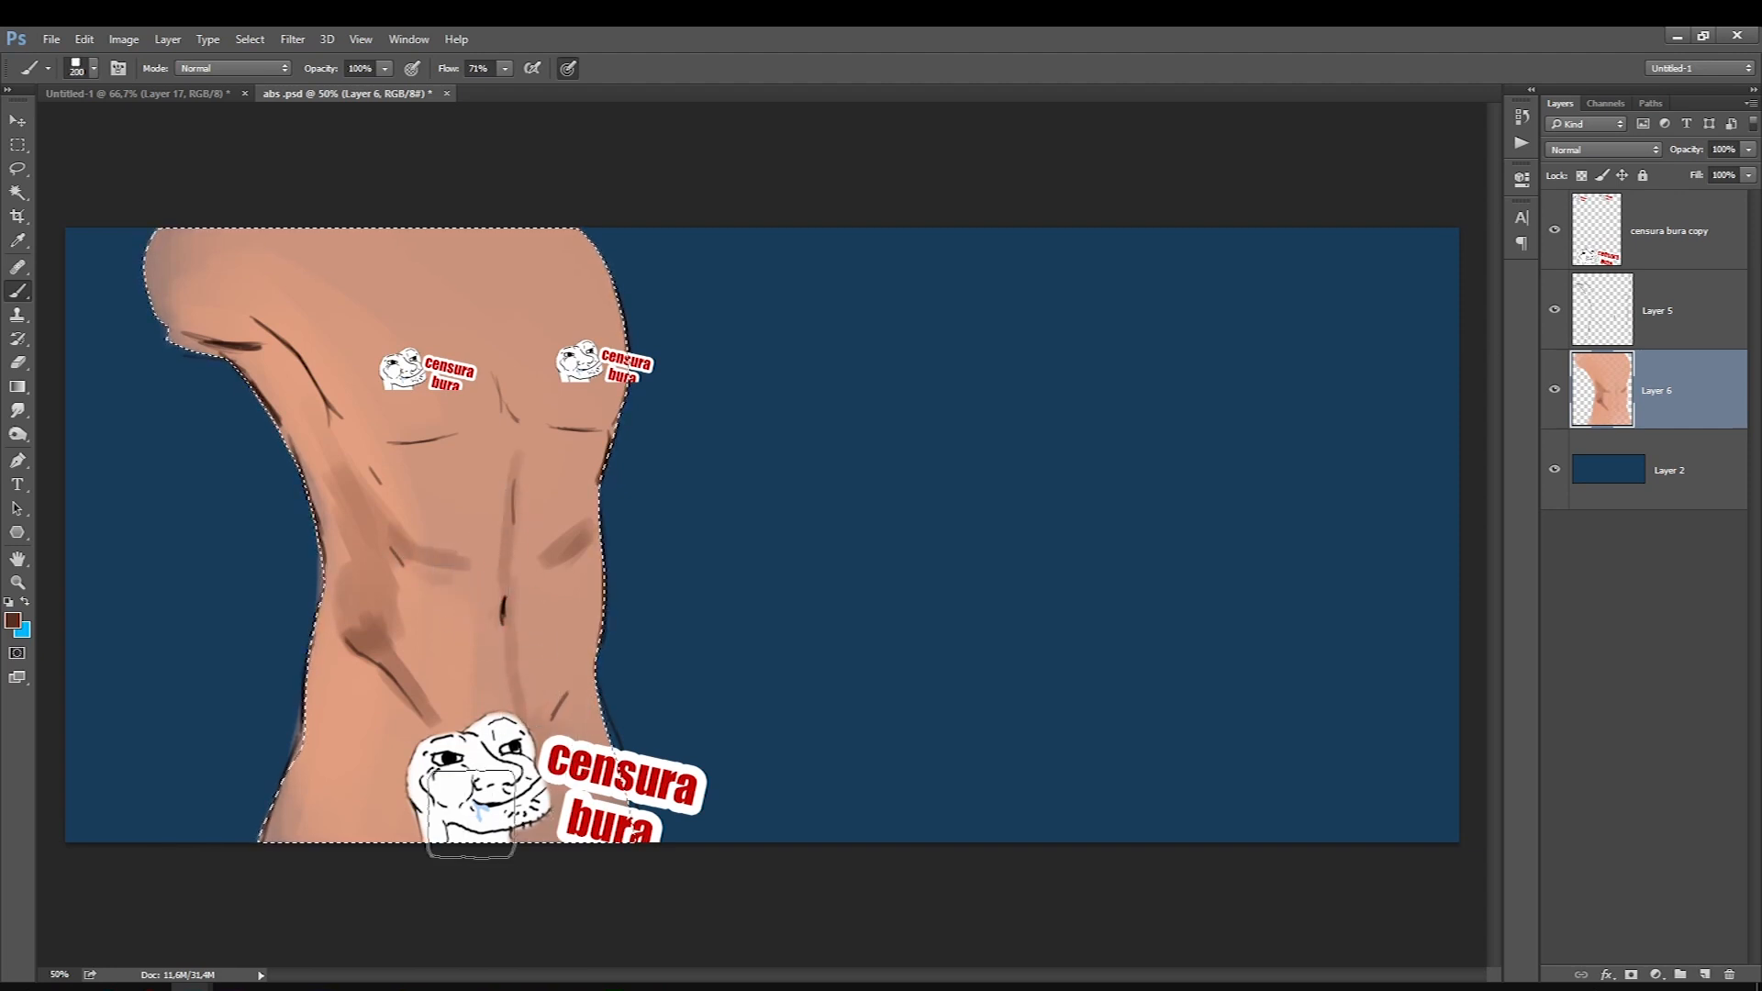
left_click_drag(537, 869, 454, 812)
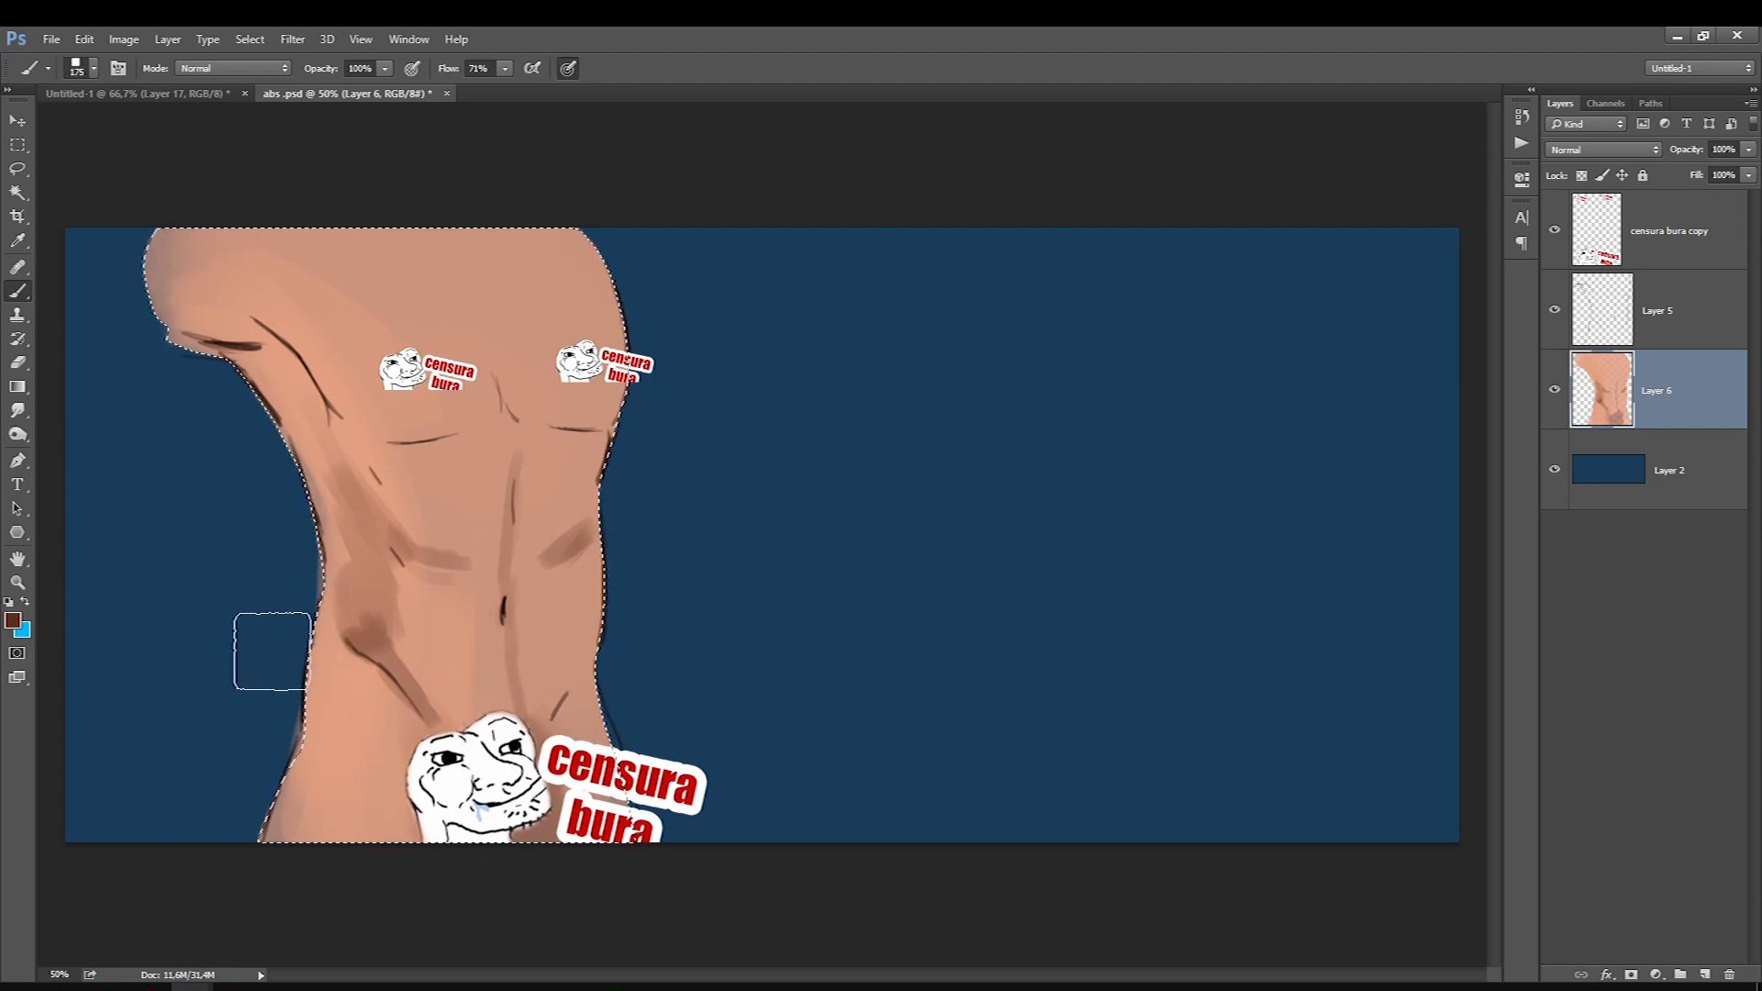
Shade the outer hip and thigh below the flank with brown strokes, varying the brush size.
key("bracketleft")
key("bracketleft")
key("bracketleft")
left_click_drag(338, 711, 330, 780)
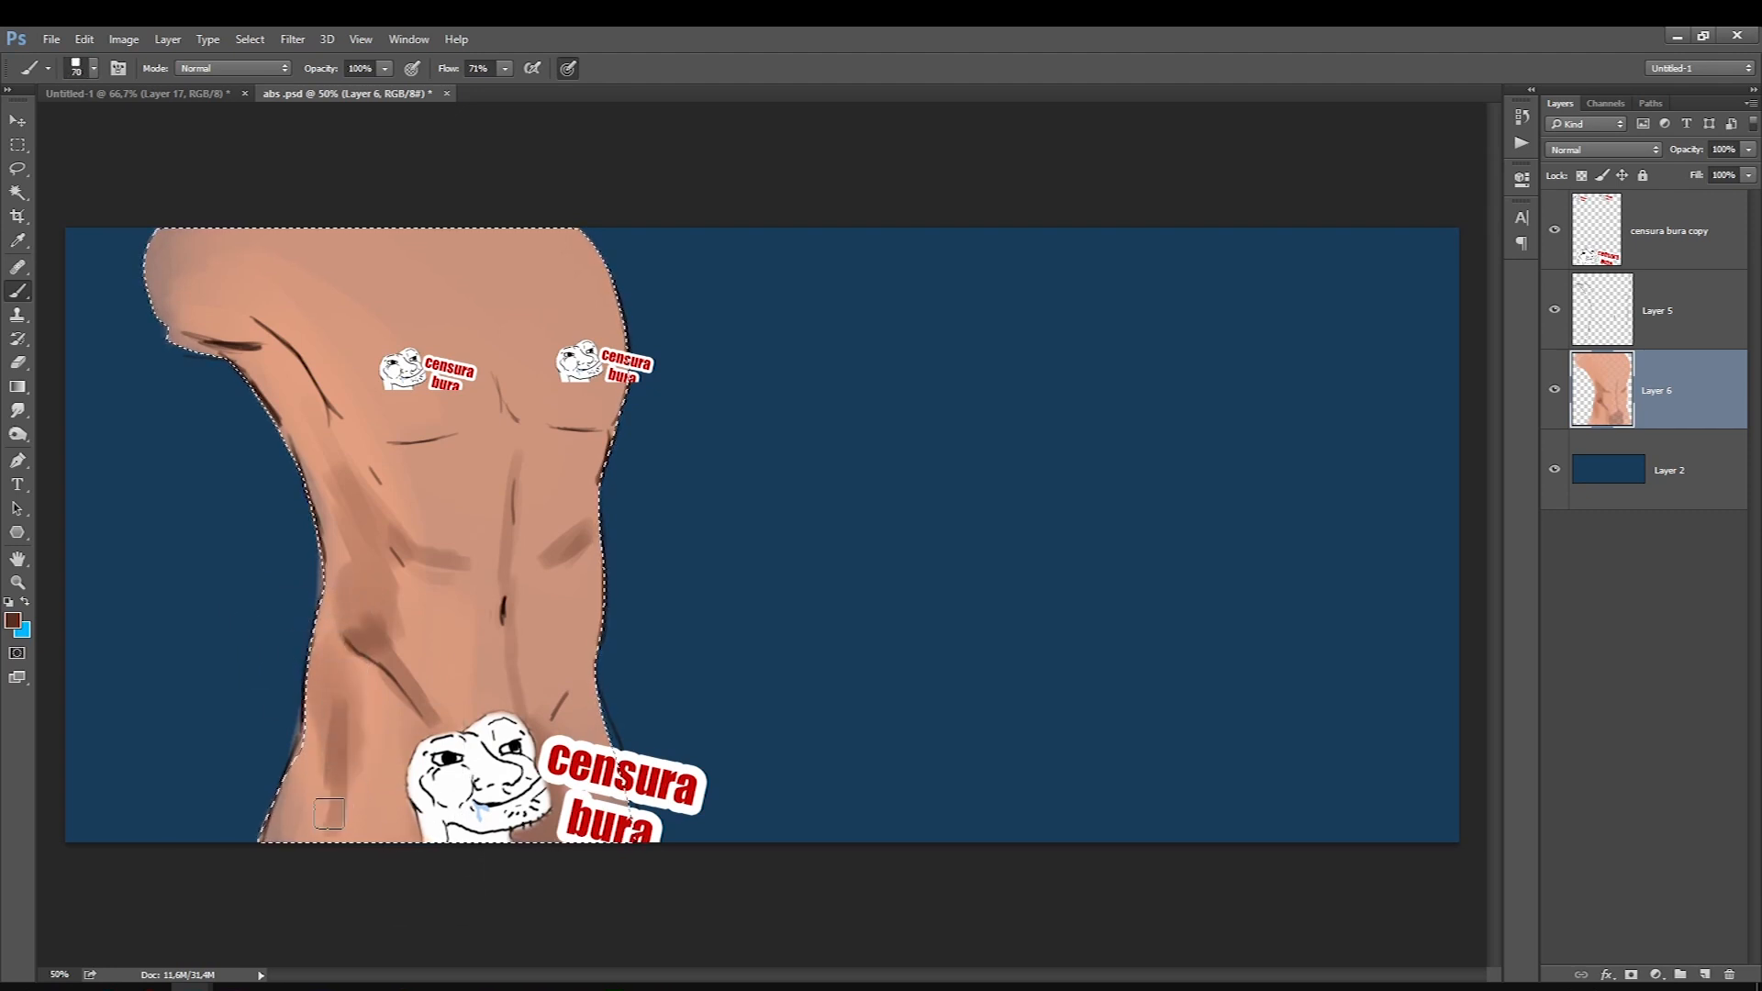
key("bracketright")
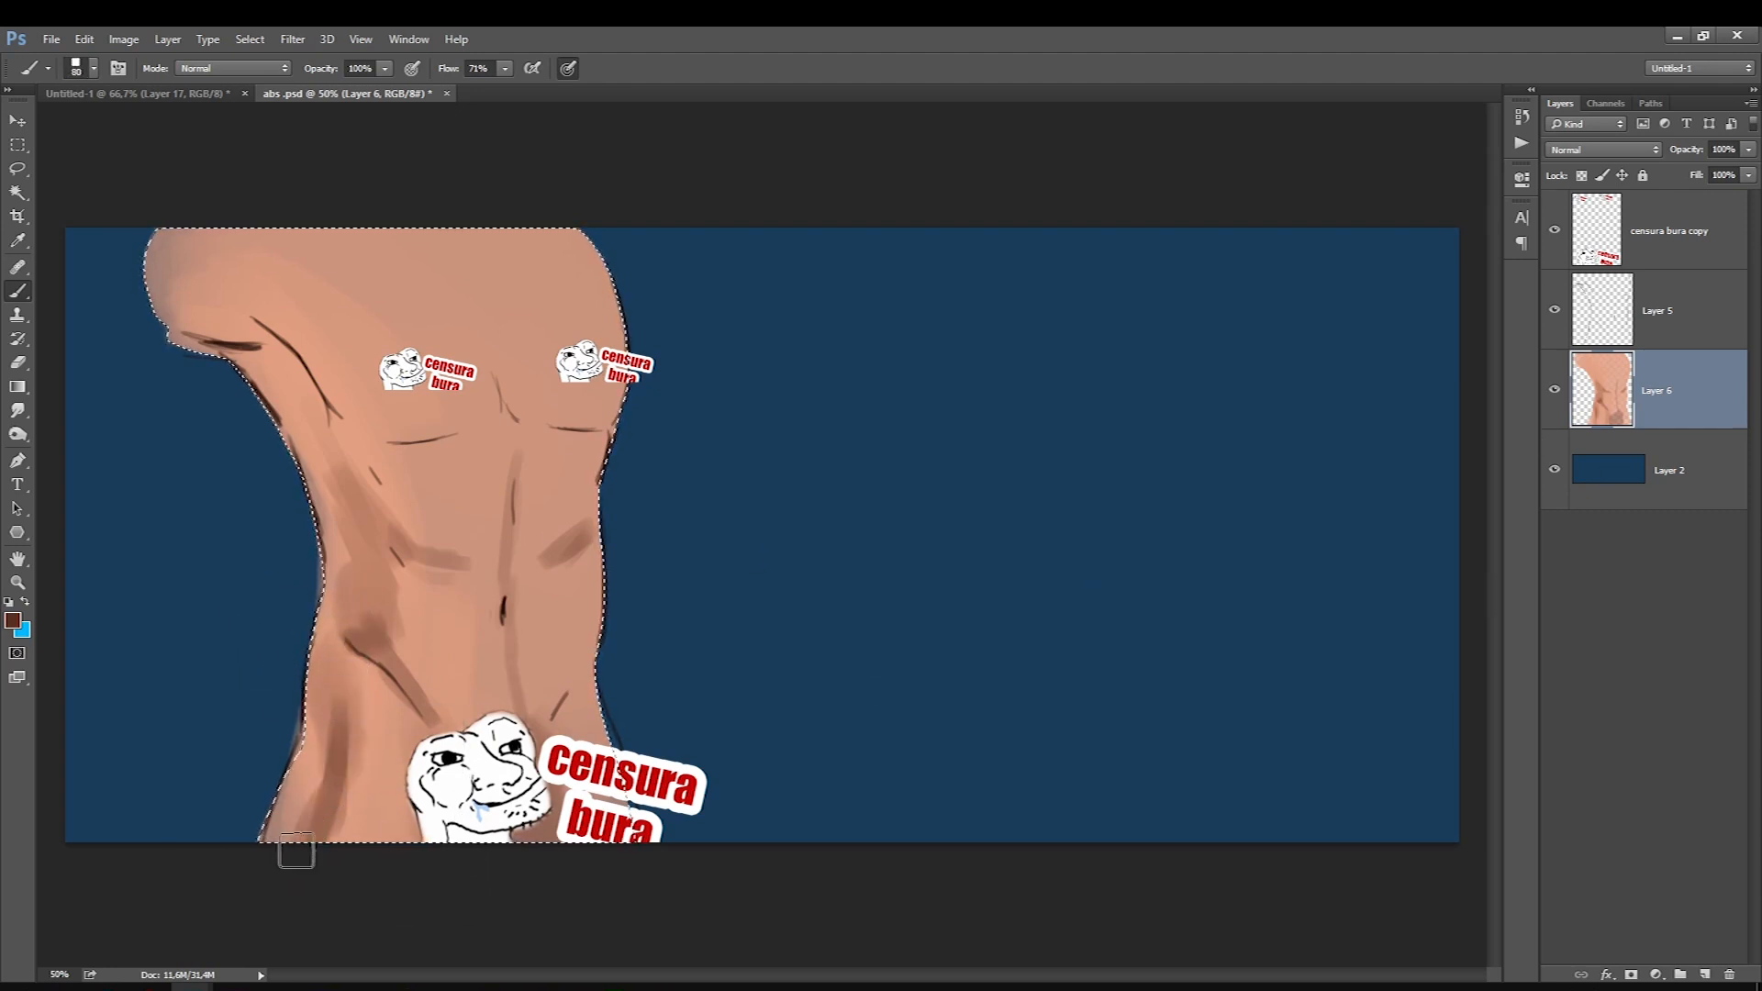
key("bracketright")
key("bracketright")
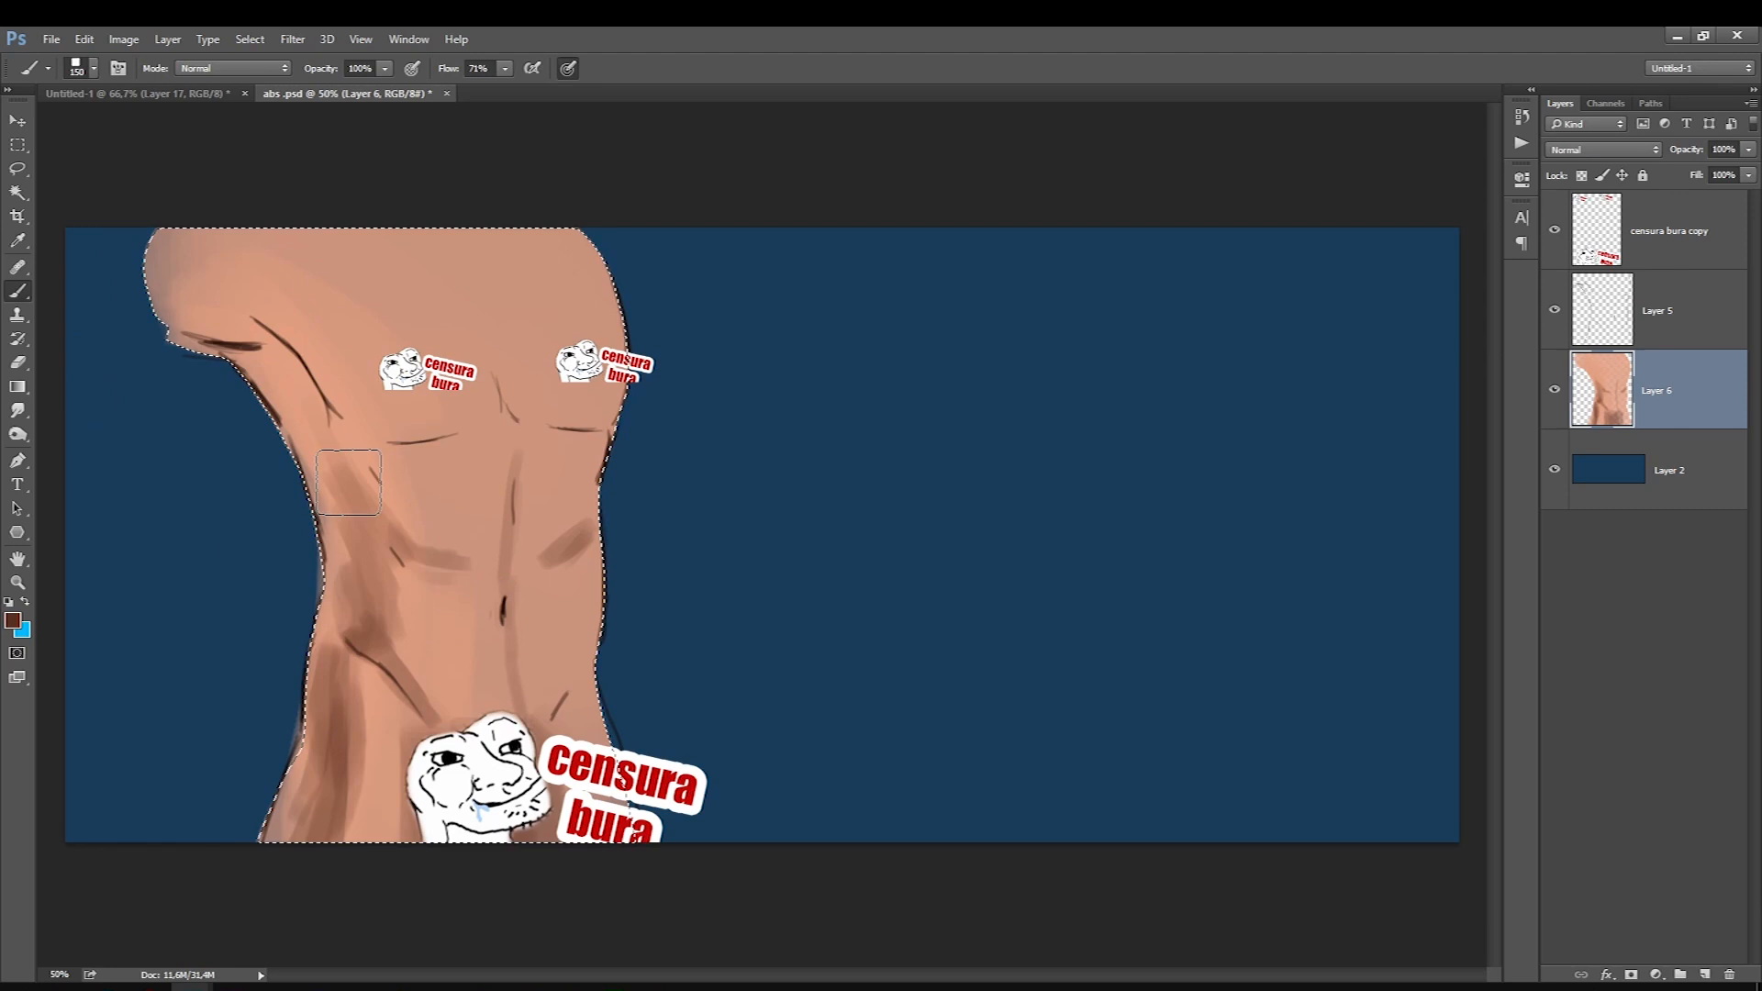
Deepen the brown shading along the flank and armpit and add shadows to the chest's centre and collar area.
key("bracketleft")
key("bracketleft")
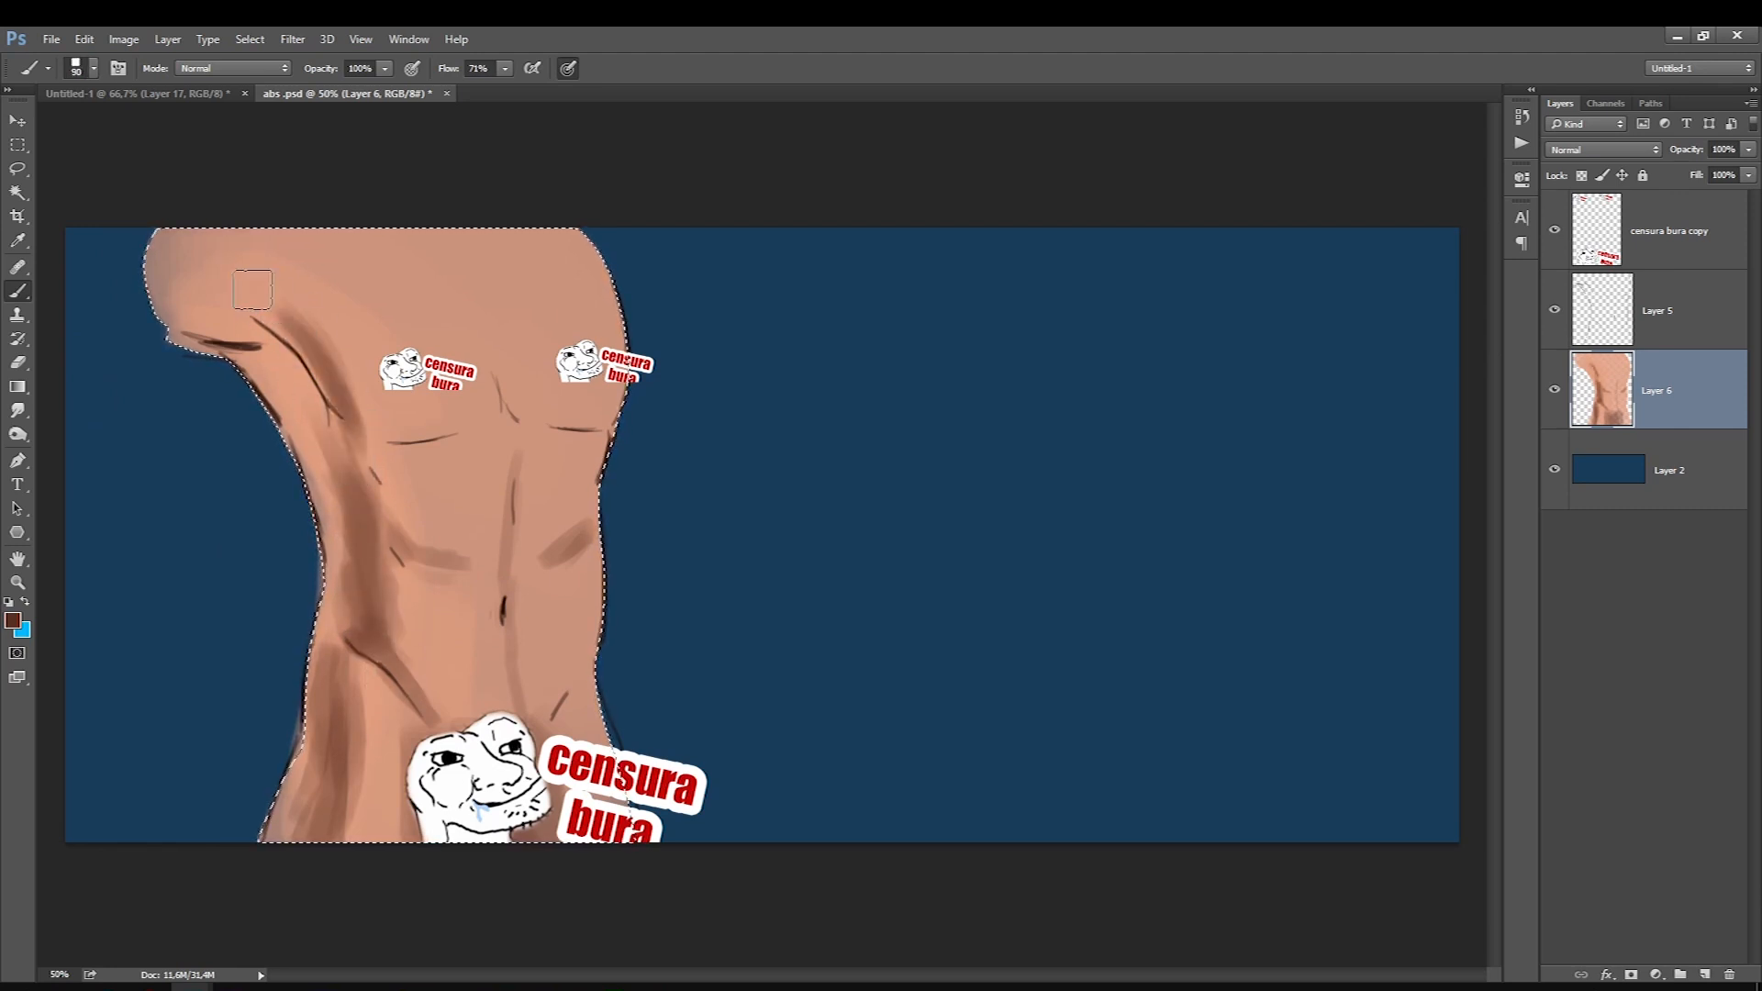
left_click_drag(271, 352, 317, 427)
key("bracketright")
key("bracketright")
key("bracketright")
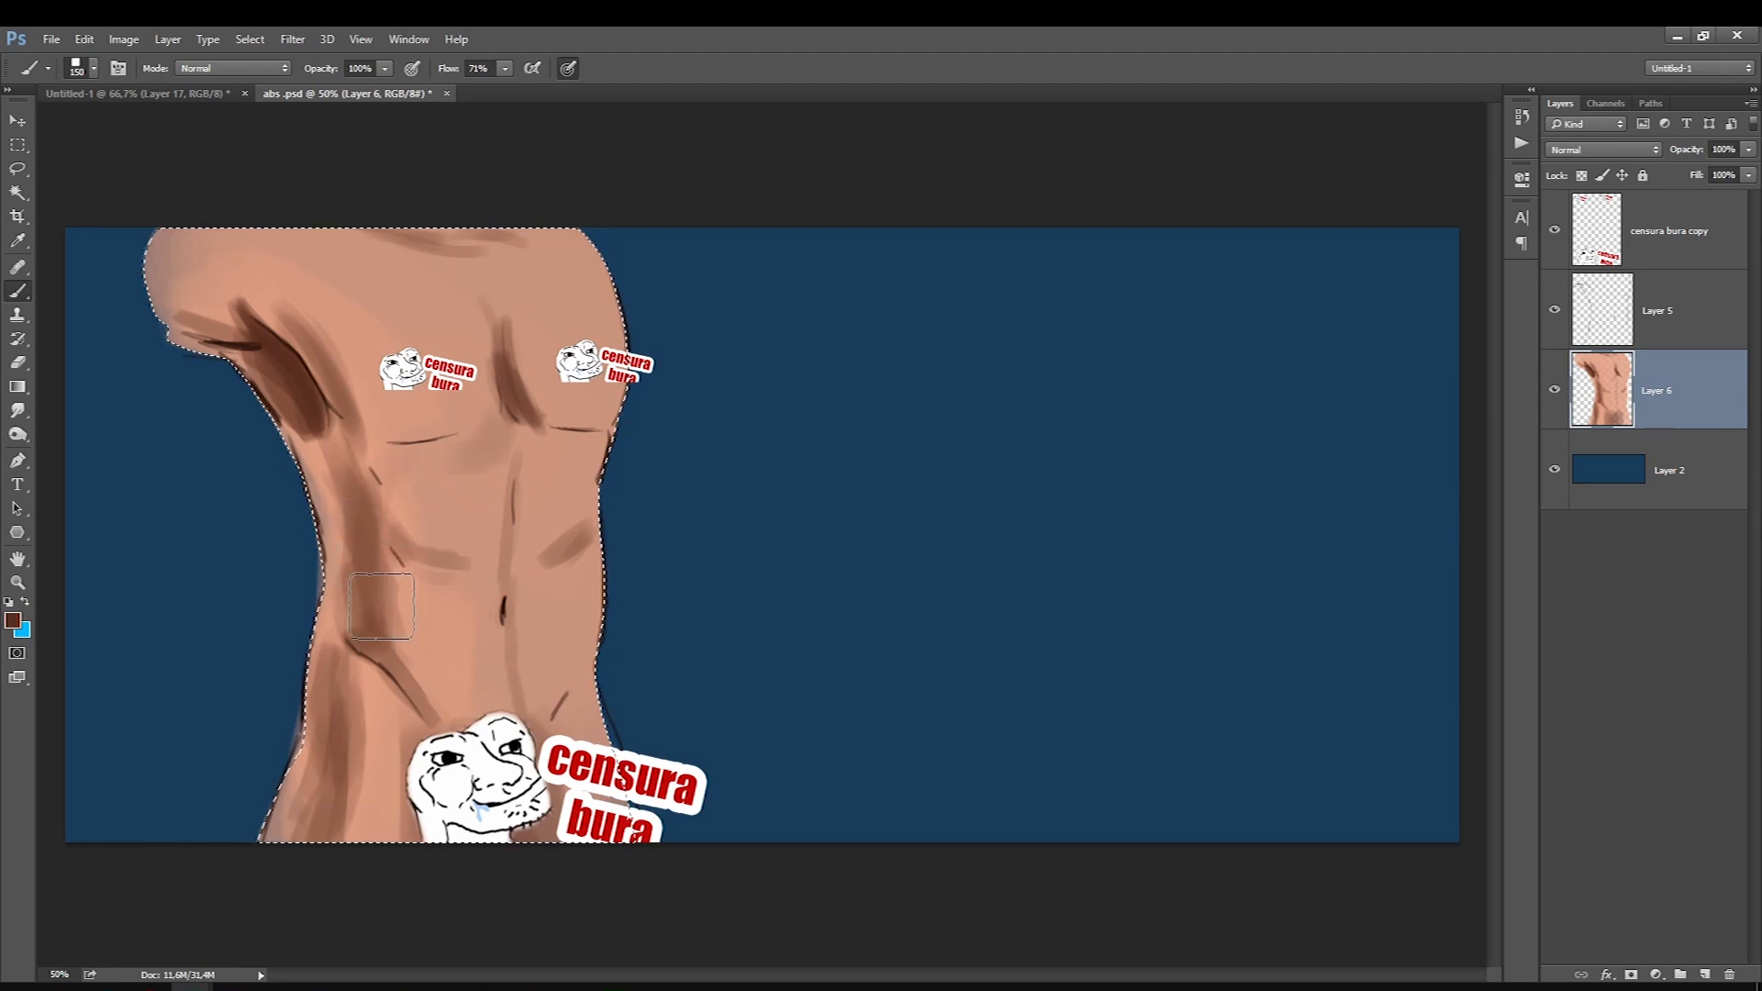
Set the foreground to a light peach skin tone and paint a highlight over the right-hand pectoral.
left_click(12, 620)
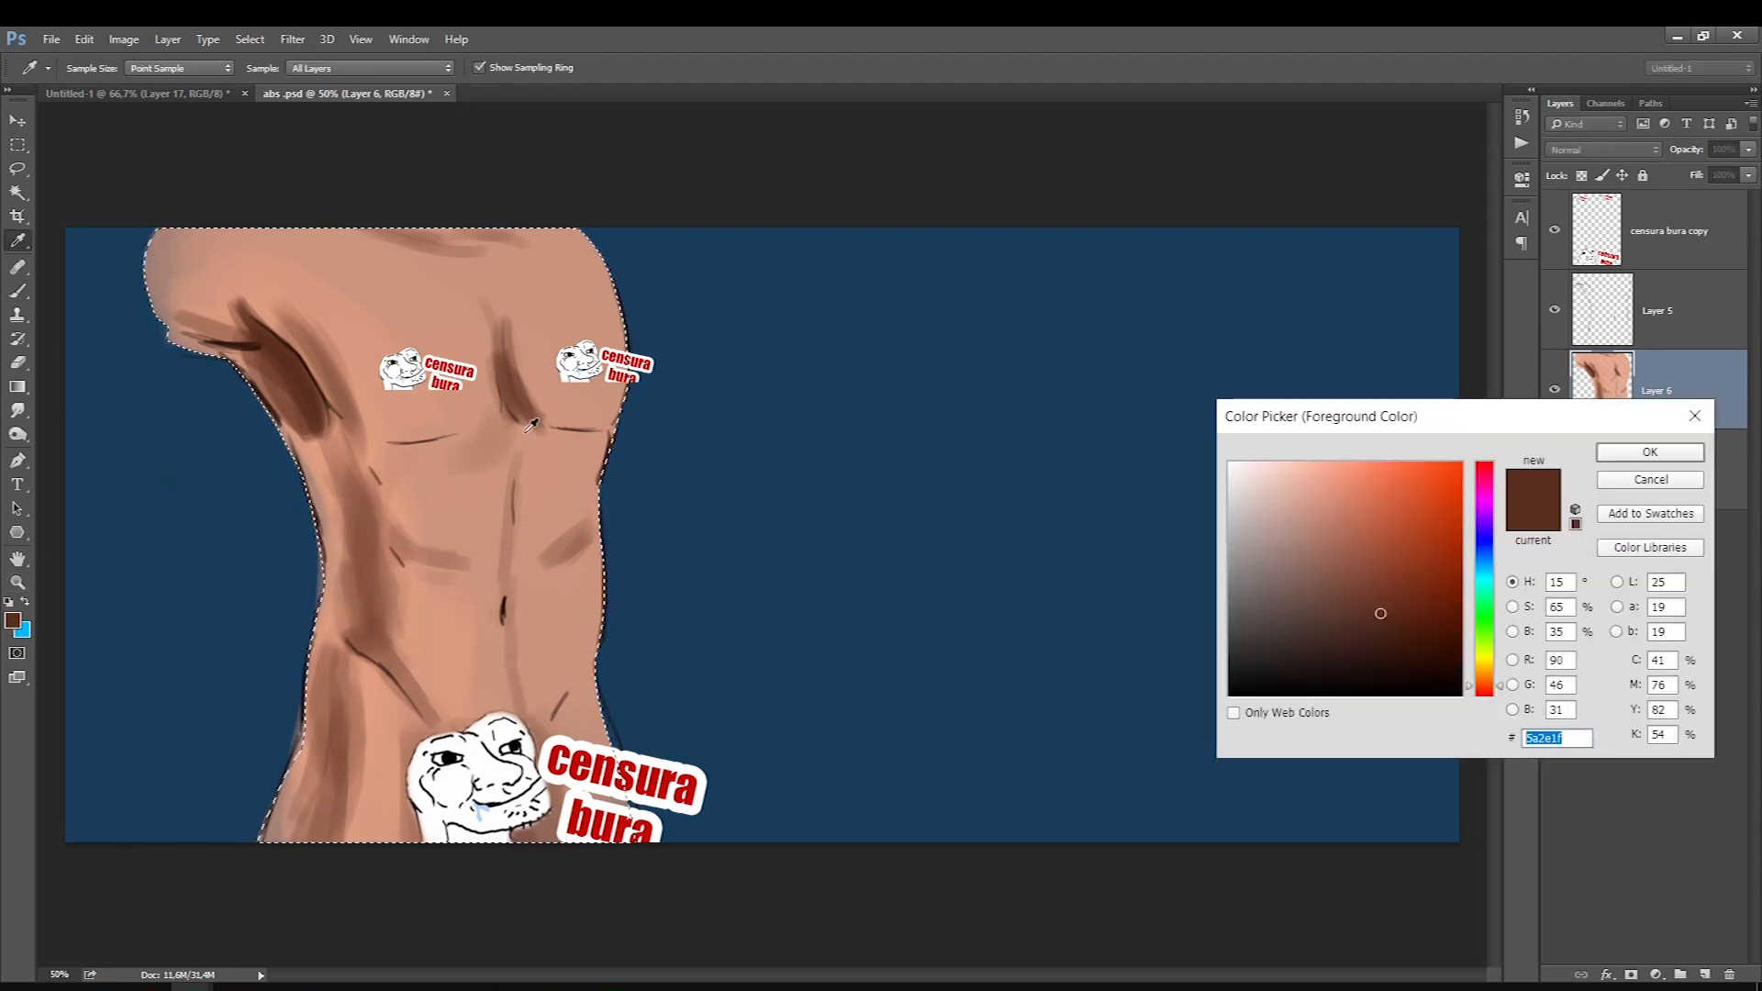
left_click(1484, 681)
left_click(1290, 472)
left_click(1650, 453)
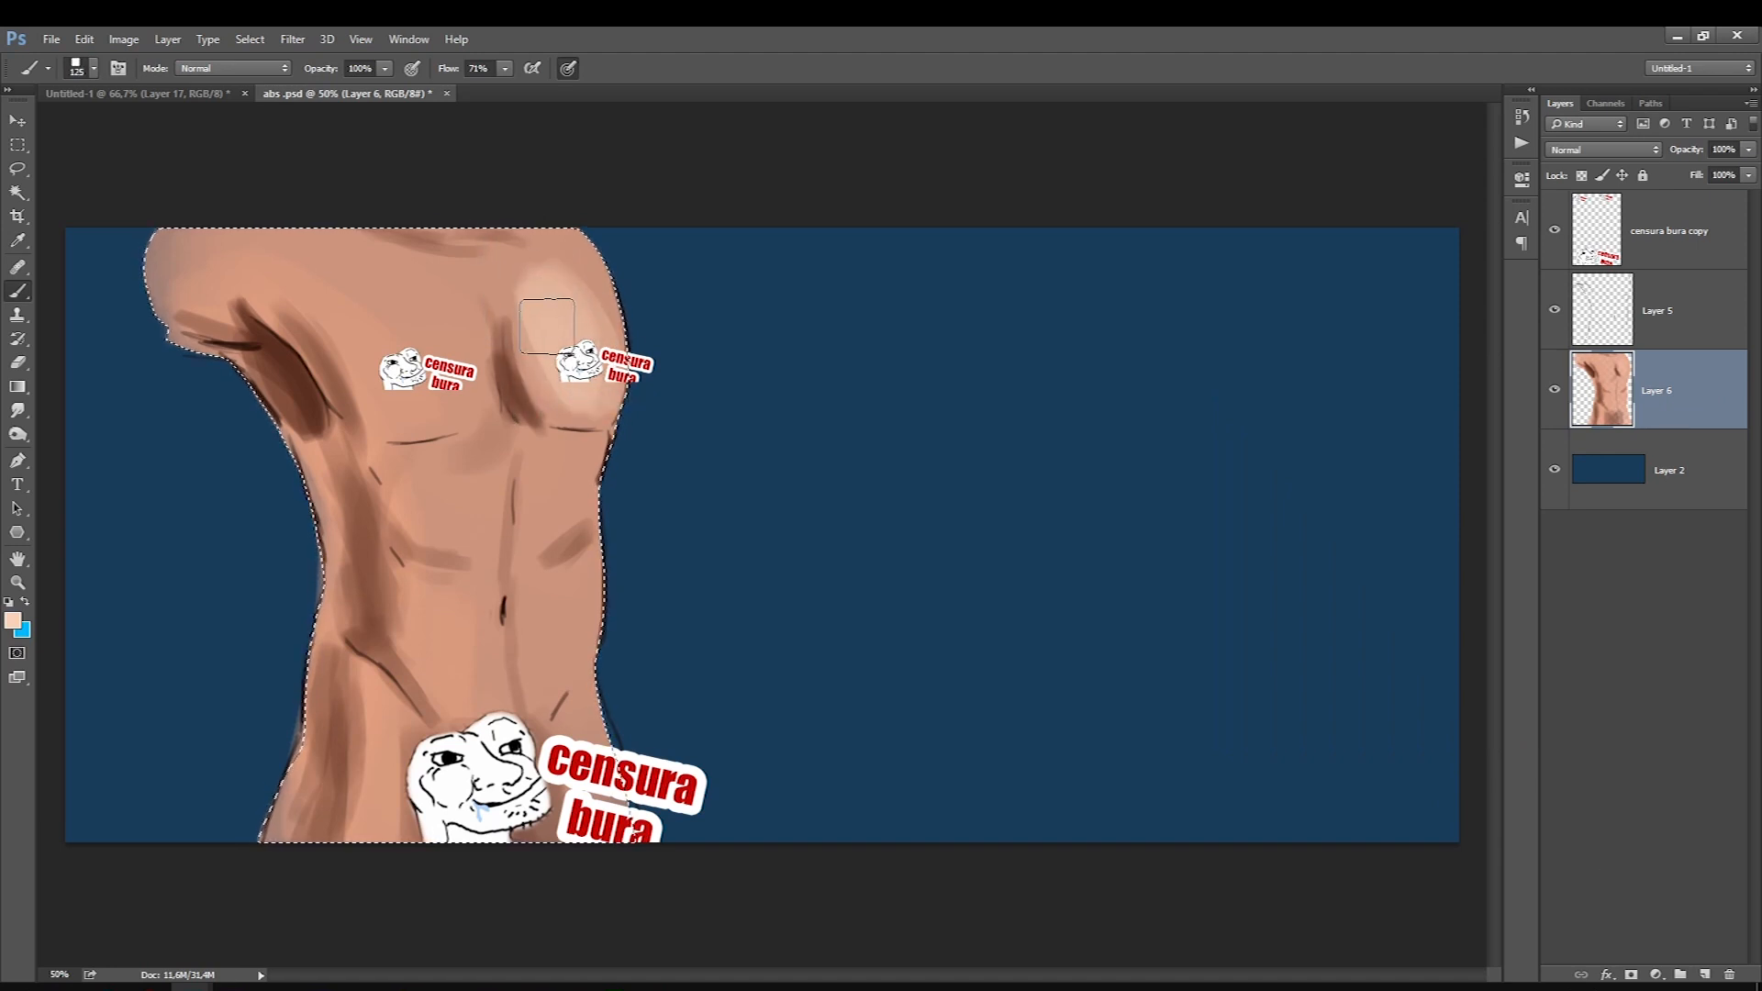
key("bracketleft")
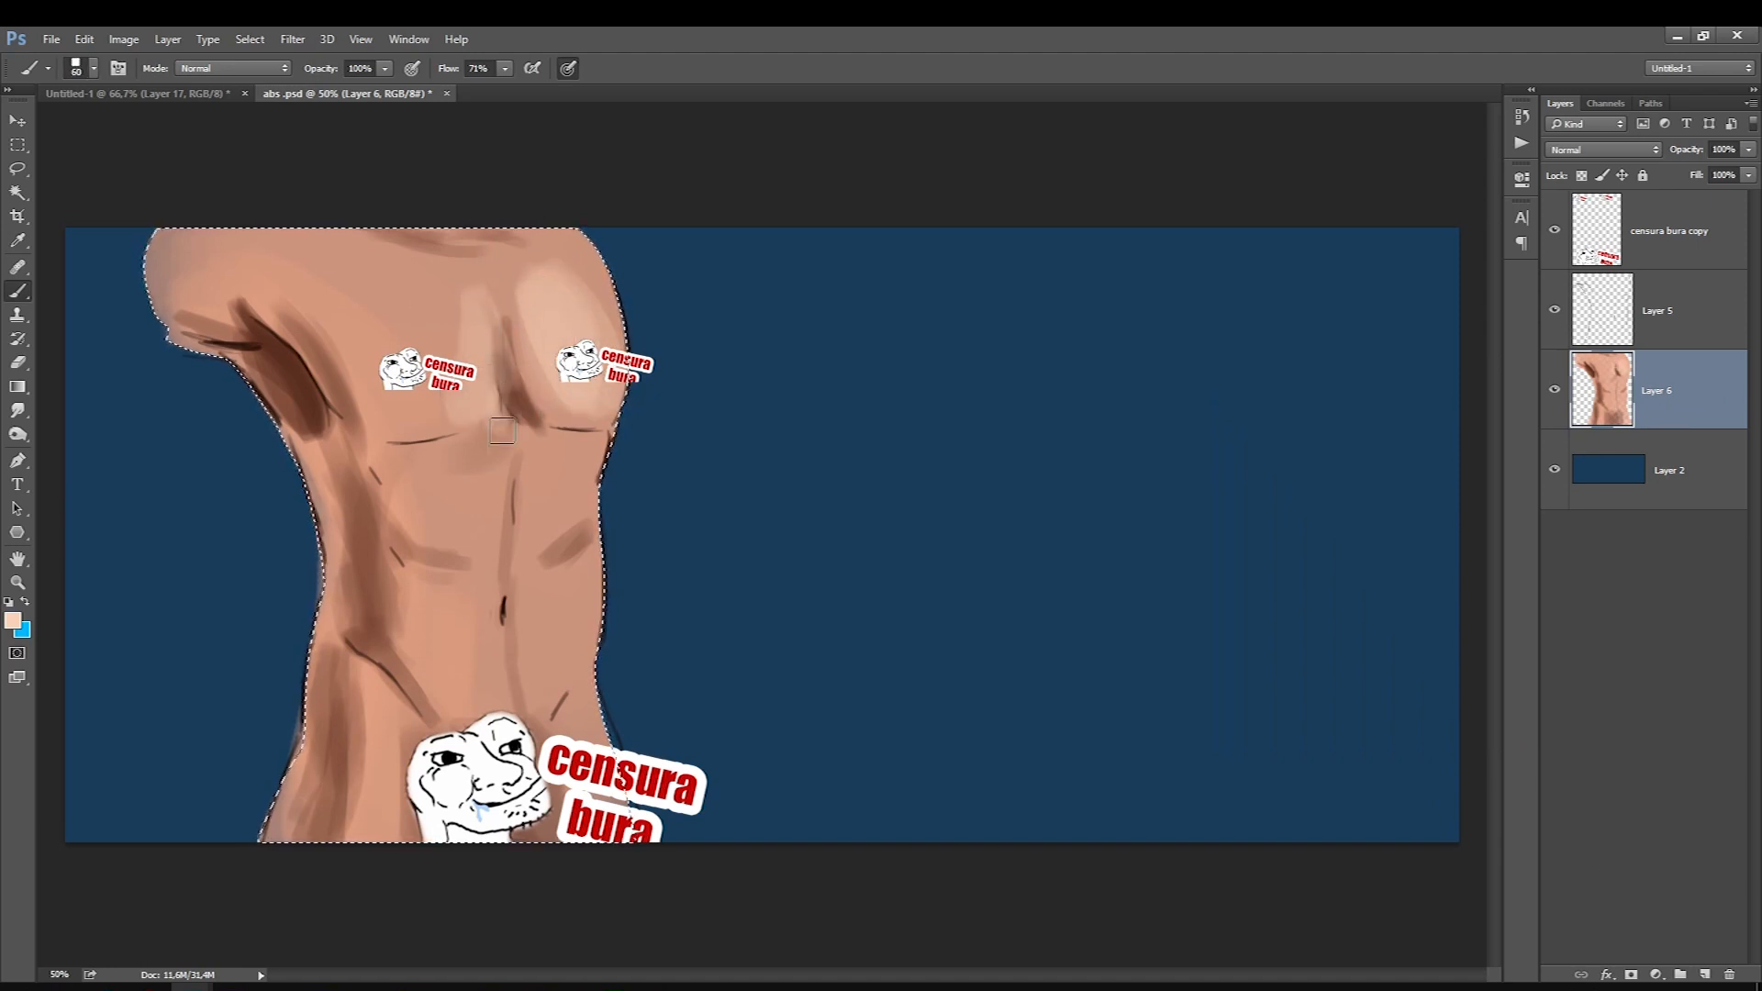
Extend the peach highlights over the other pectoral, the shoulder, the abdominal muscles and the waist, varying the brush size.
key("bracketright")
key("bracketright")
key("bracketright")
key("bracketright")
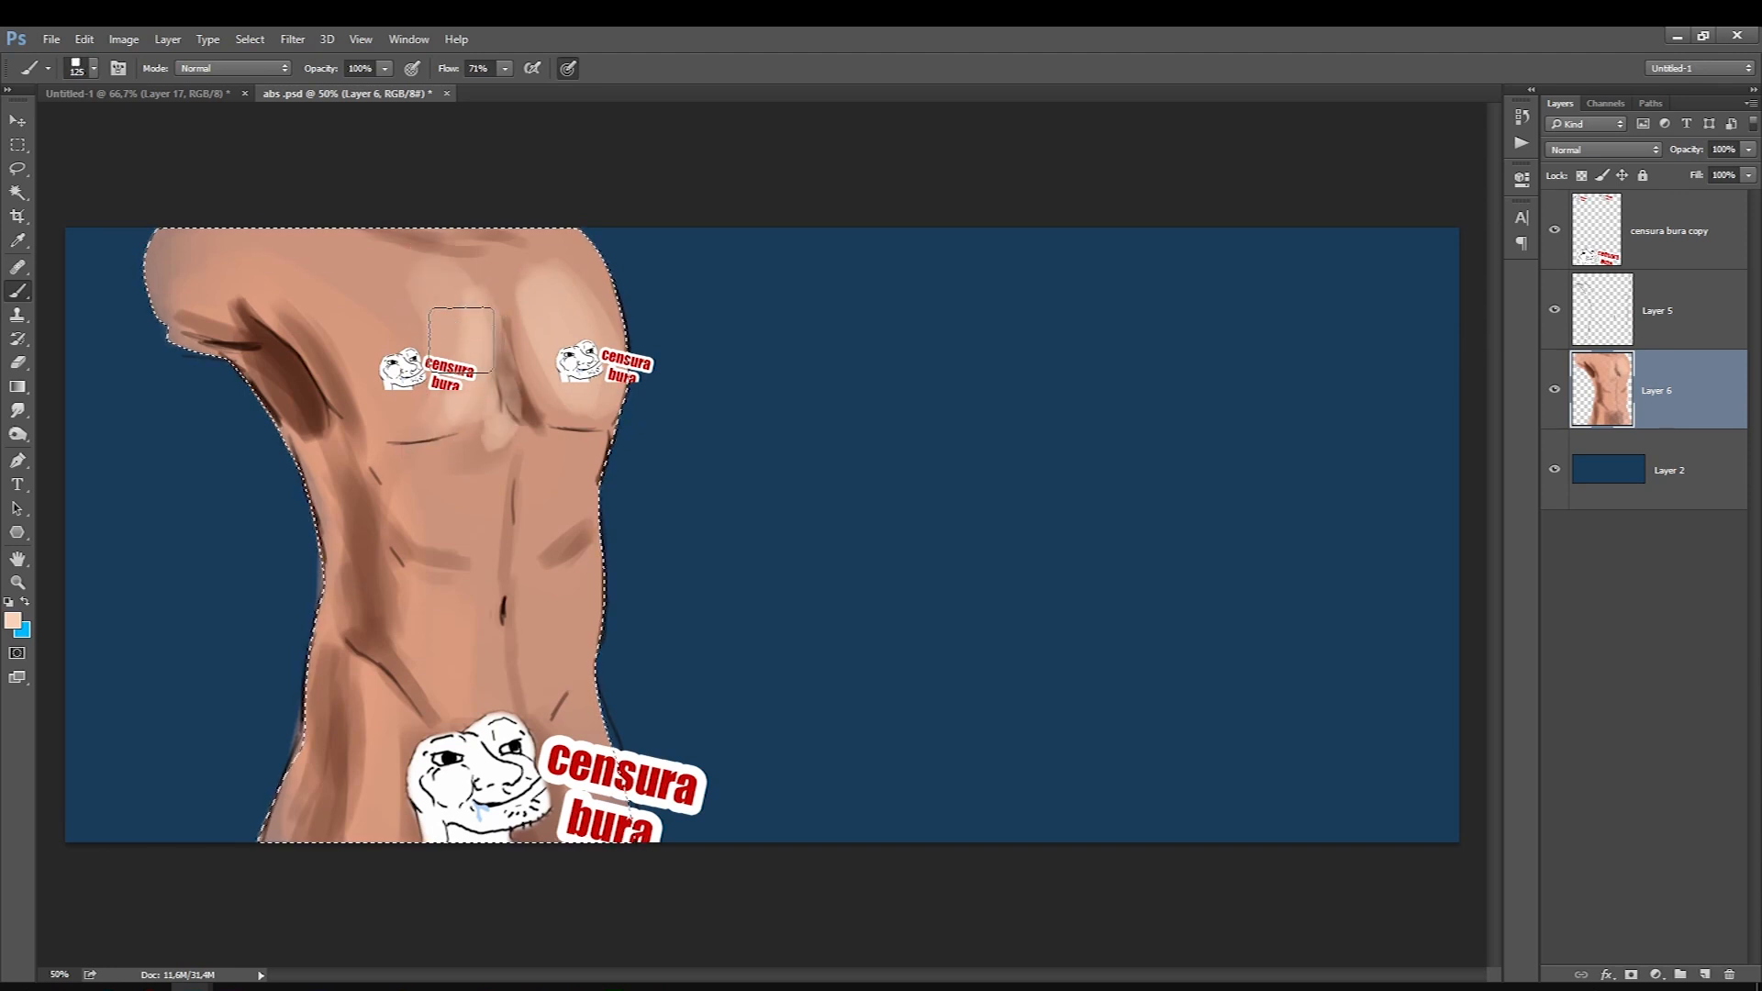
left_click_drag(543, 474, 549, 464)
key("bracketleft")
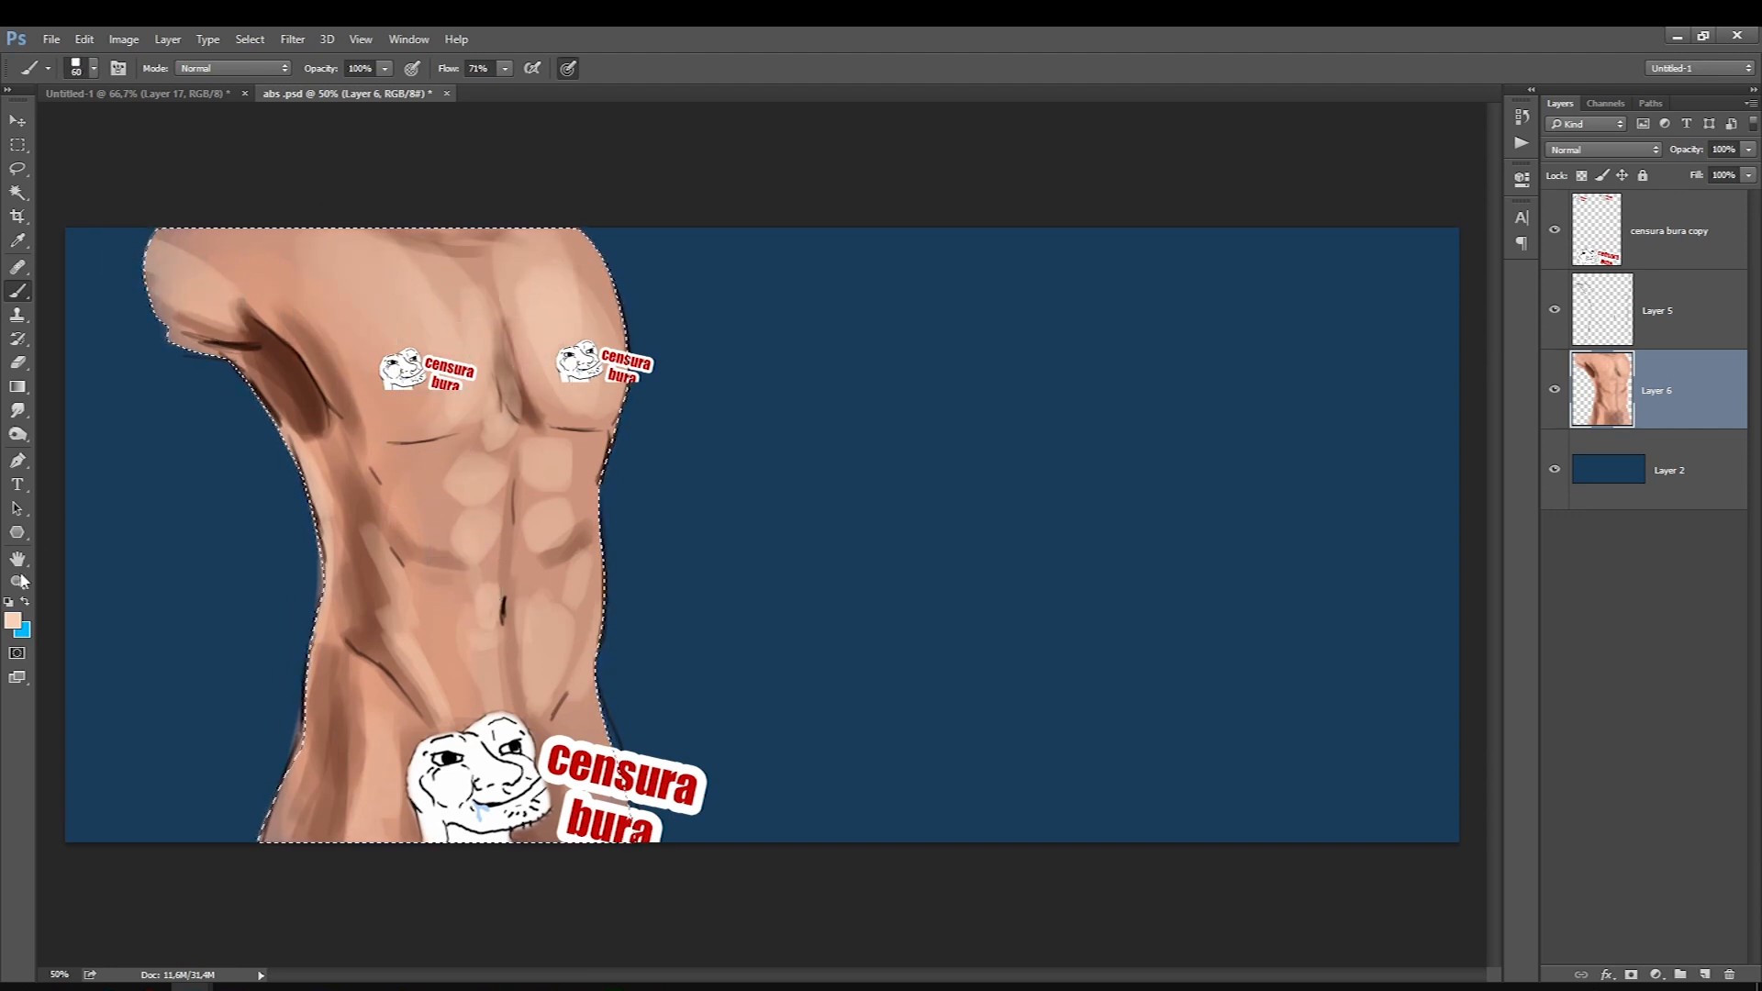
Set the foreground to a reddish orange-brown and warm the midtones below the chest and along the sides of the abdomen.
left_click(13, 620)
left_click(336, 552)
key("Return")
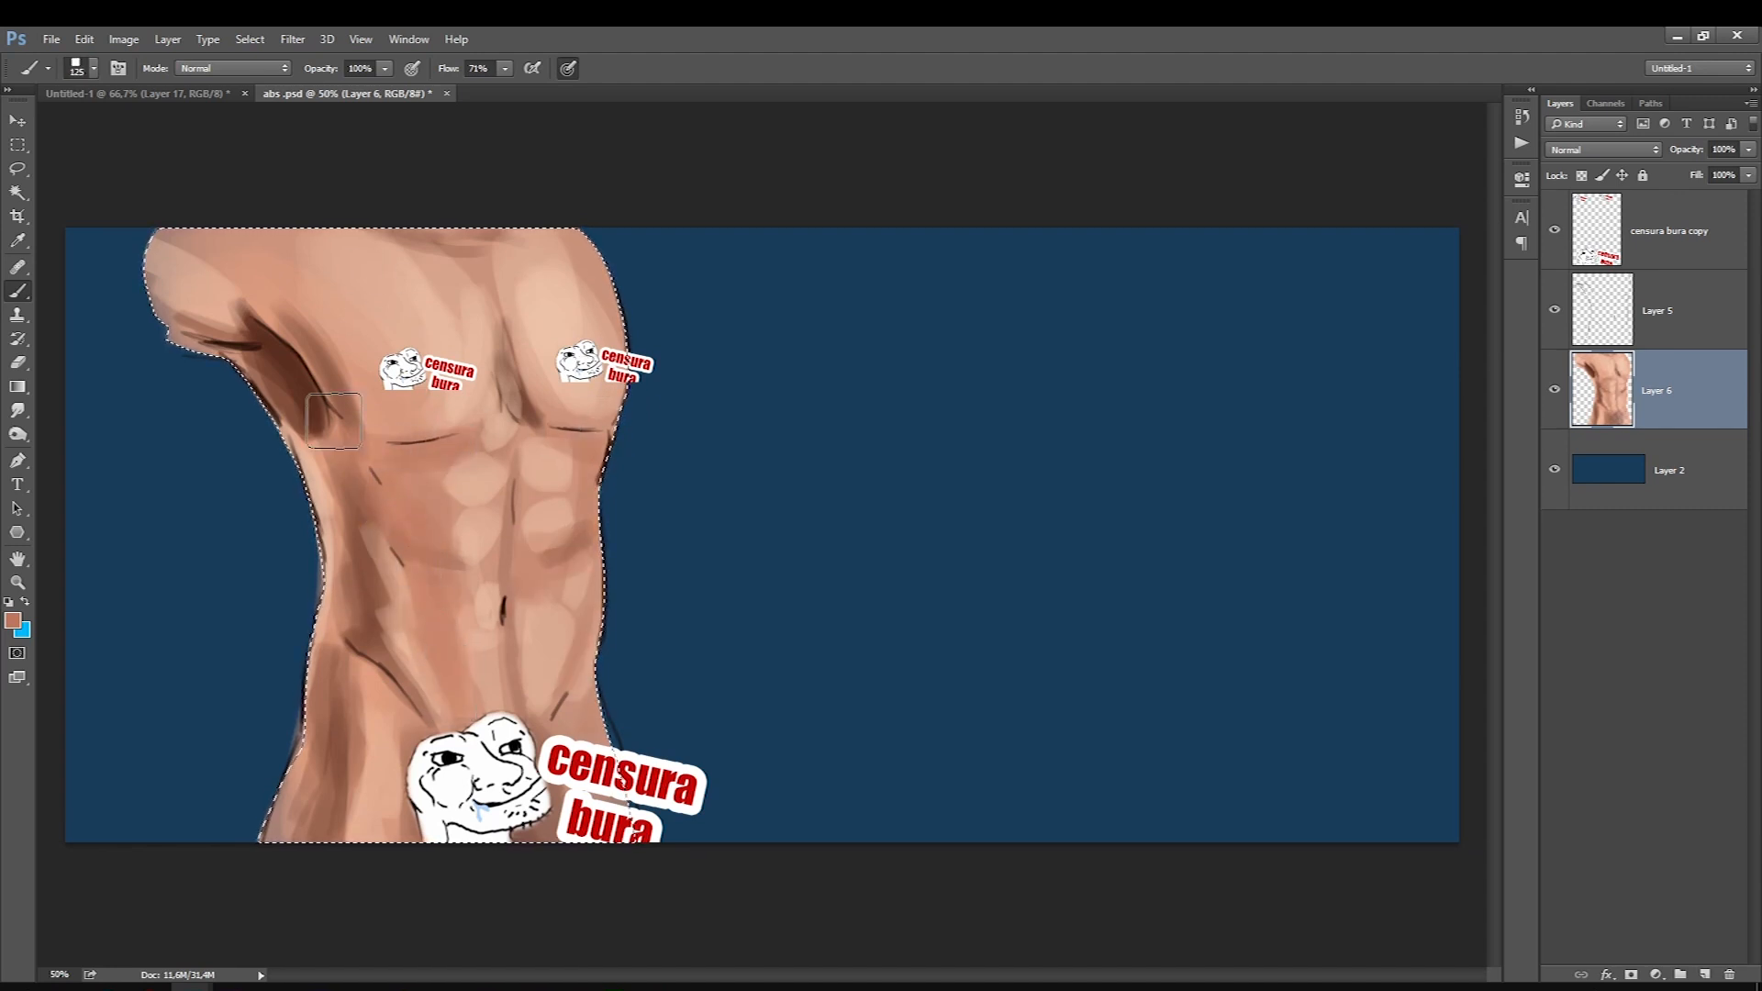
Apply a moderate Gaussian Blur to the torso colour layer, soft enough to blend the strokes while keeping the muscle forms readable.
left_click(293, 40)
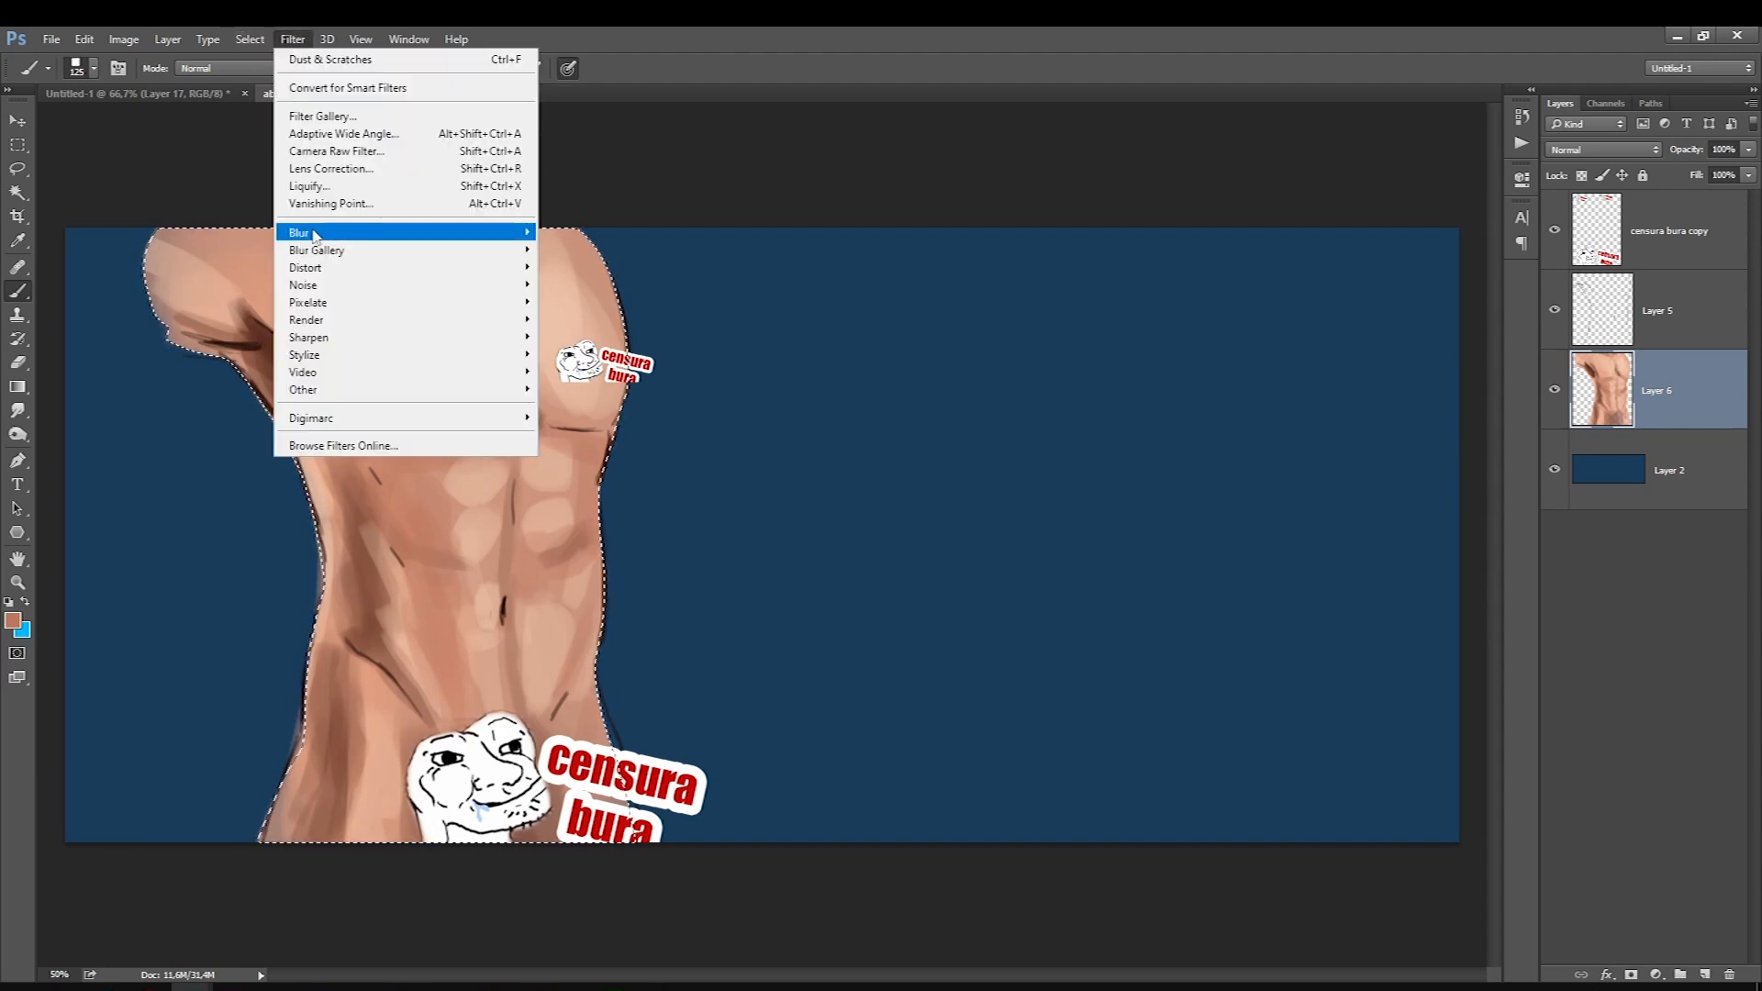
left_click(562, 303)
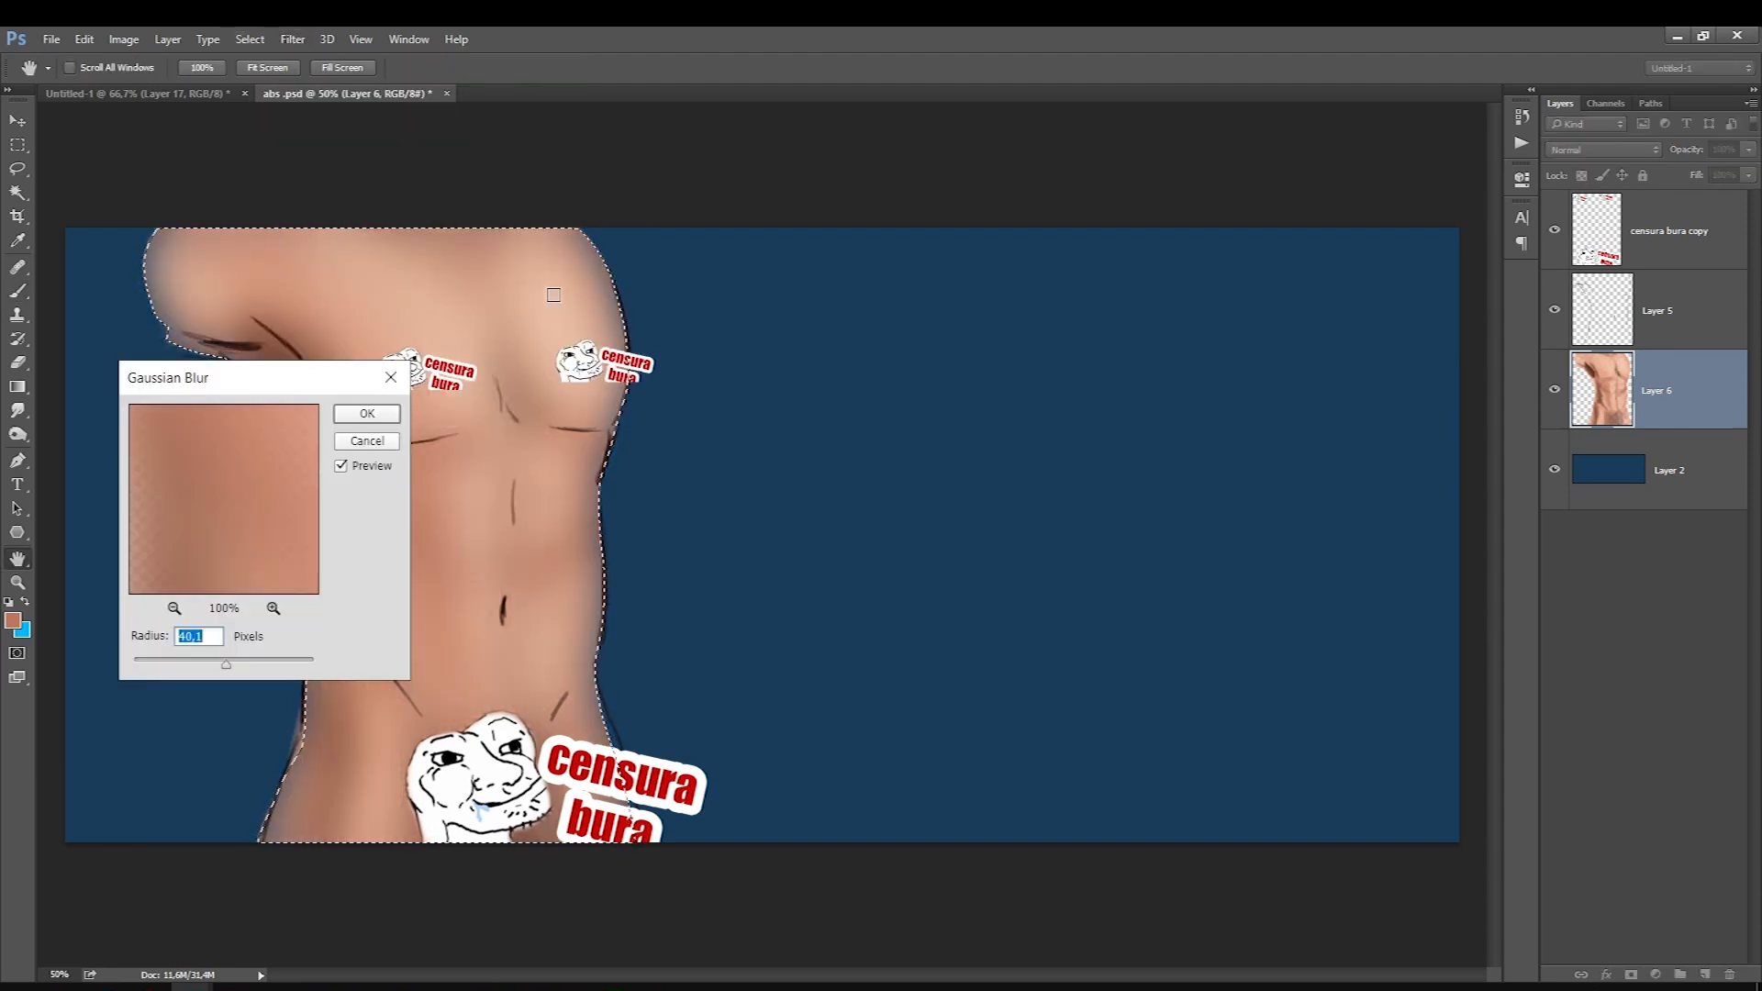
left_click_drag(252, 659, 278, 666)
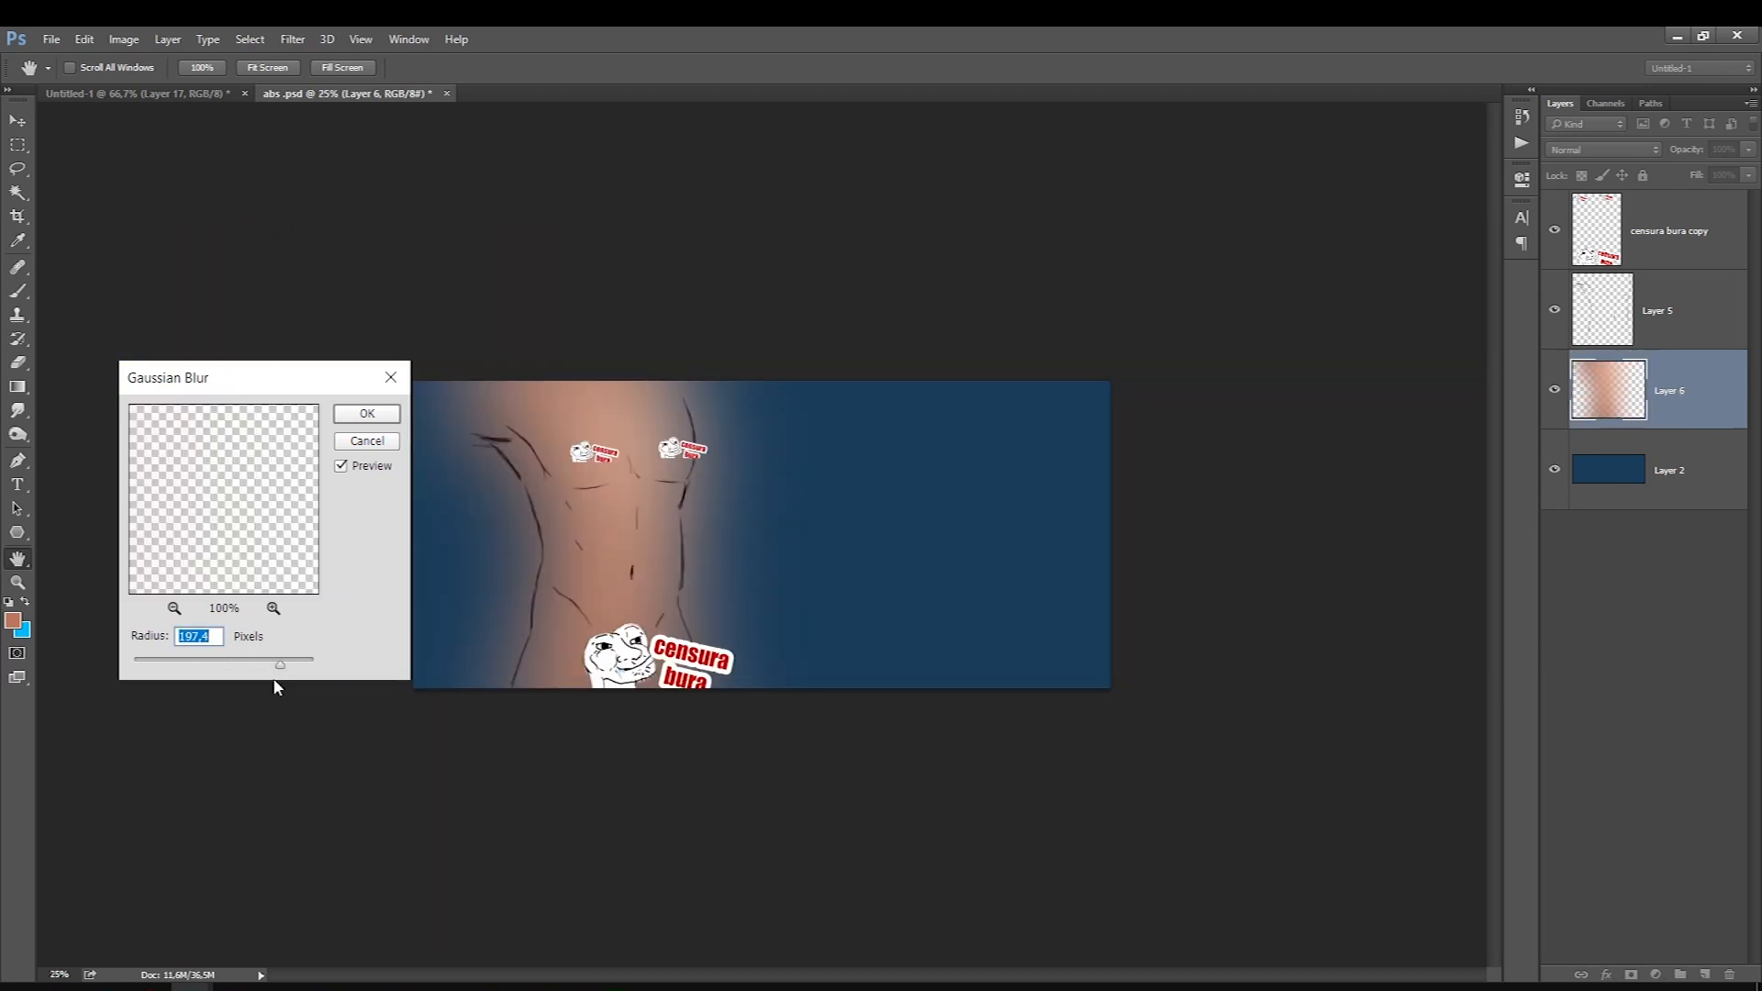
left_click_drag(261, 672, 215, 677)
key("Return")
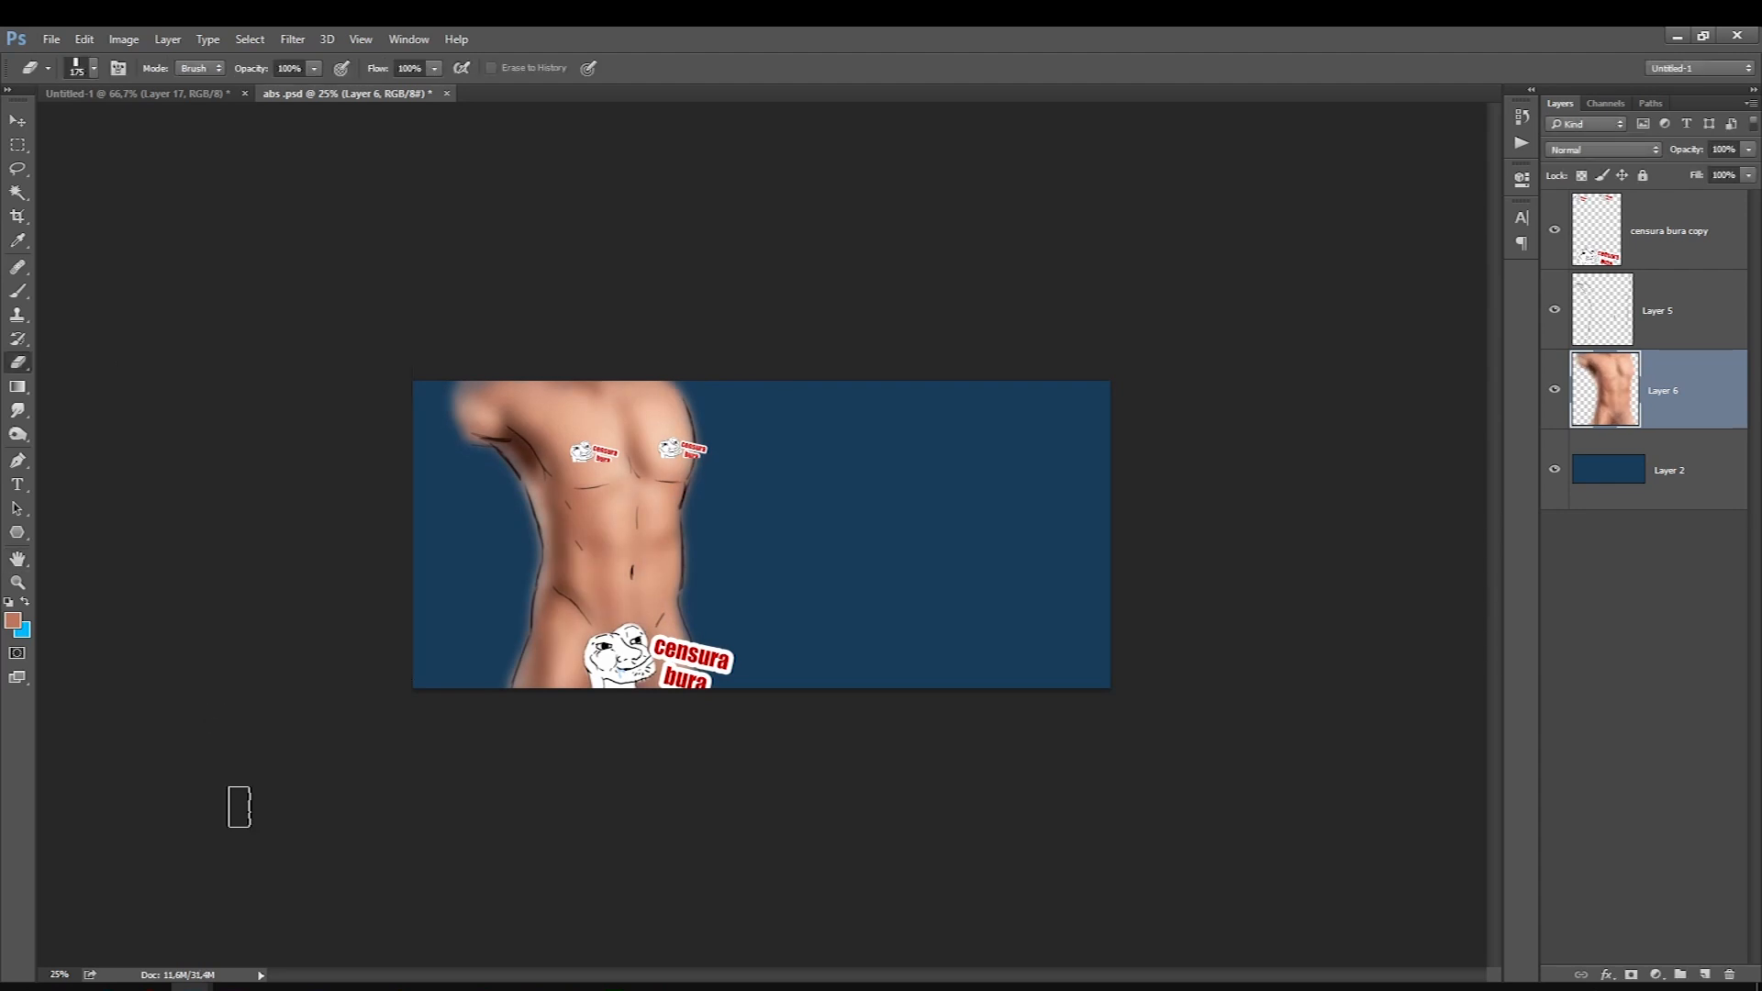
key("ctrl+0")
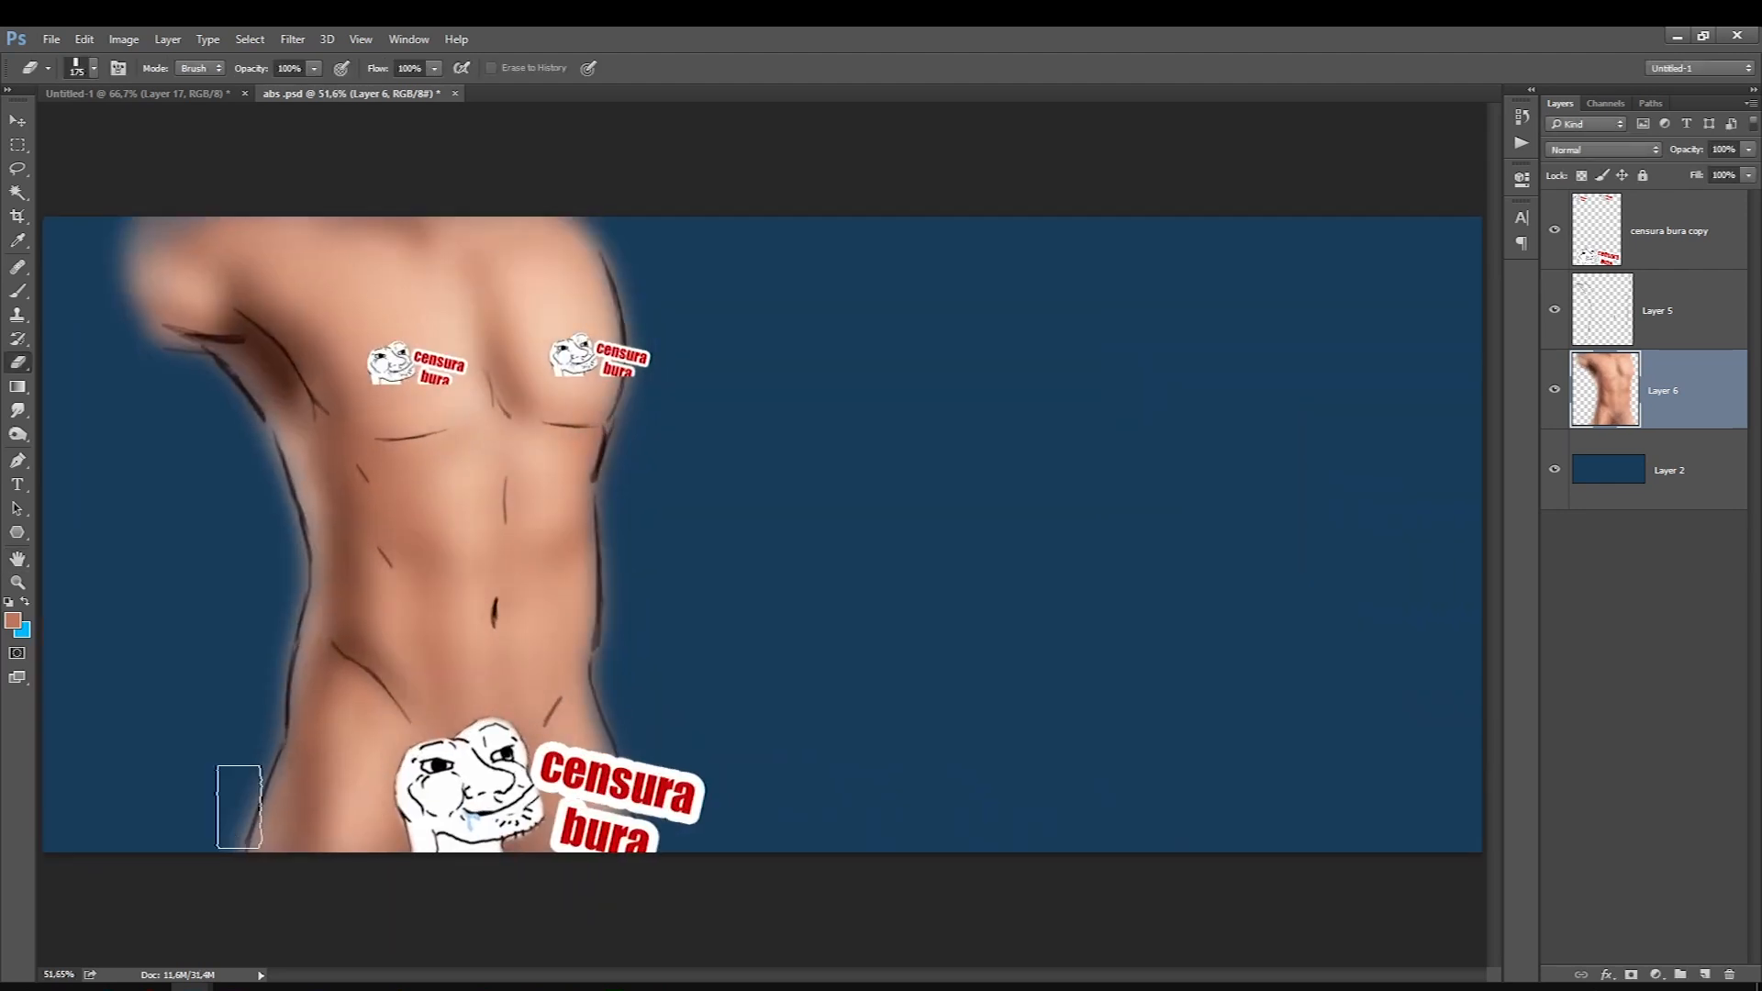
Correct the lettering of both small chest stickers to "censura burra" and shift the stickers slightly lower.
left_click(1680, 214)
left_click(18, 169)
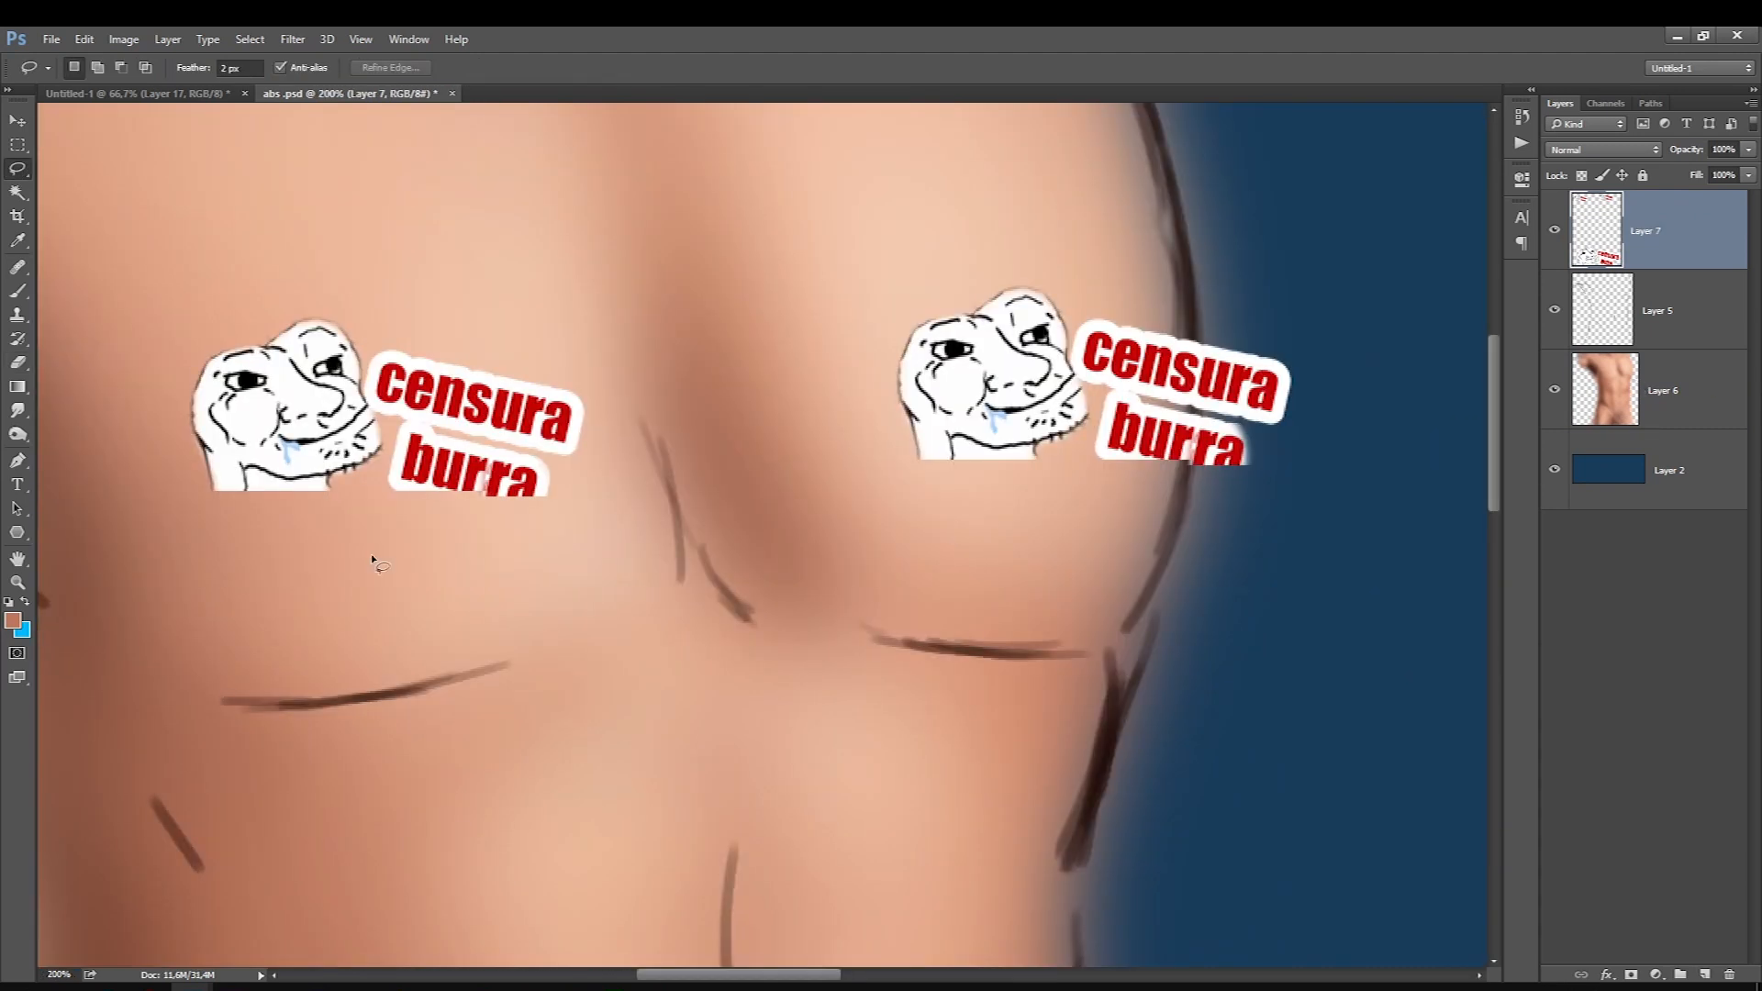
mouse_move(366, 566)
left_mouse_down()
mouse_move(1110, 224)
mouse_move(385, 622)
left_mouse_up()
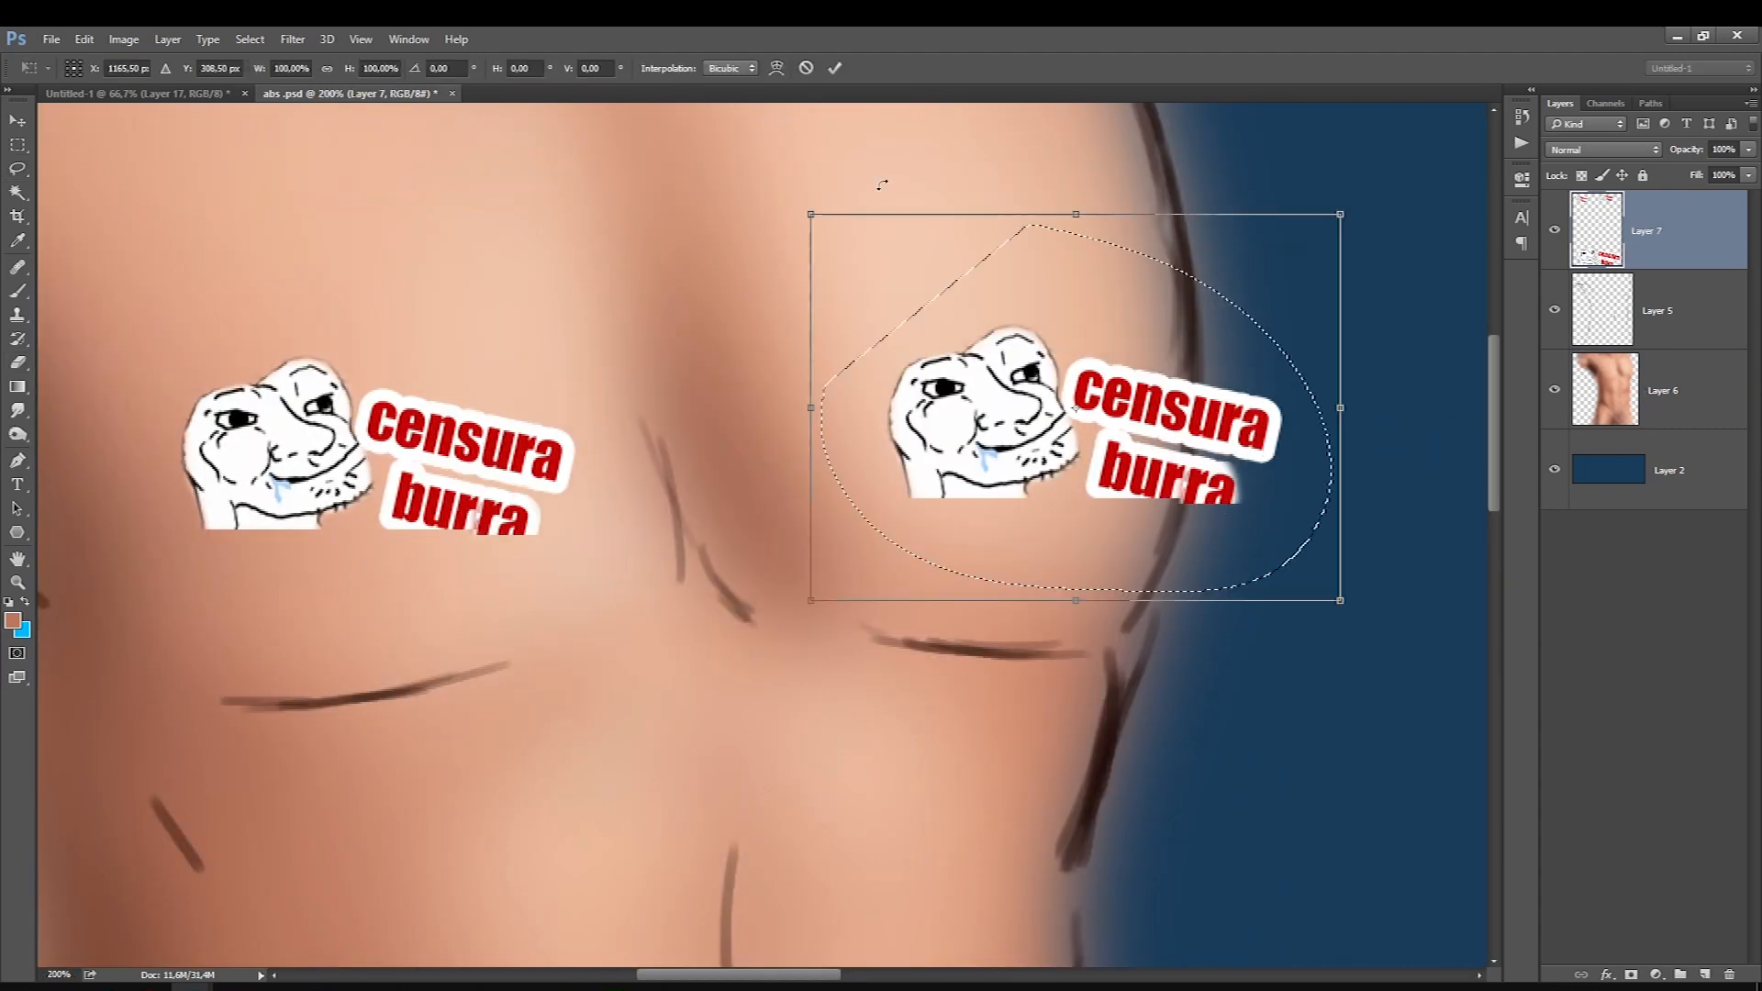
left_click_drag(935, 472, 931, 492)
key("Return")
key("ctrl+d")
key("ctrl+0")
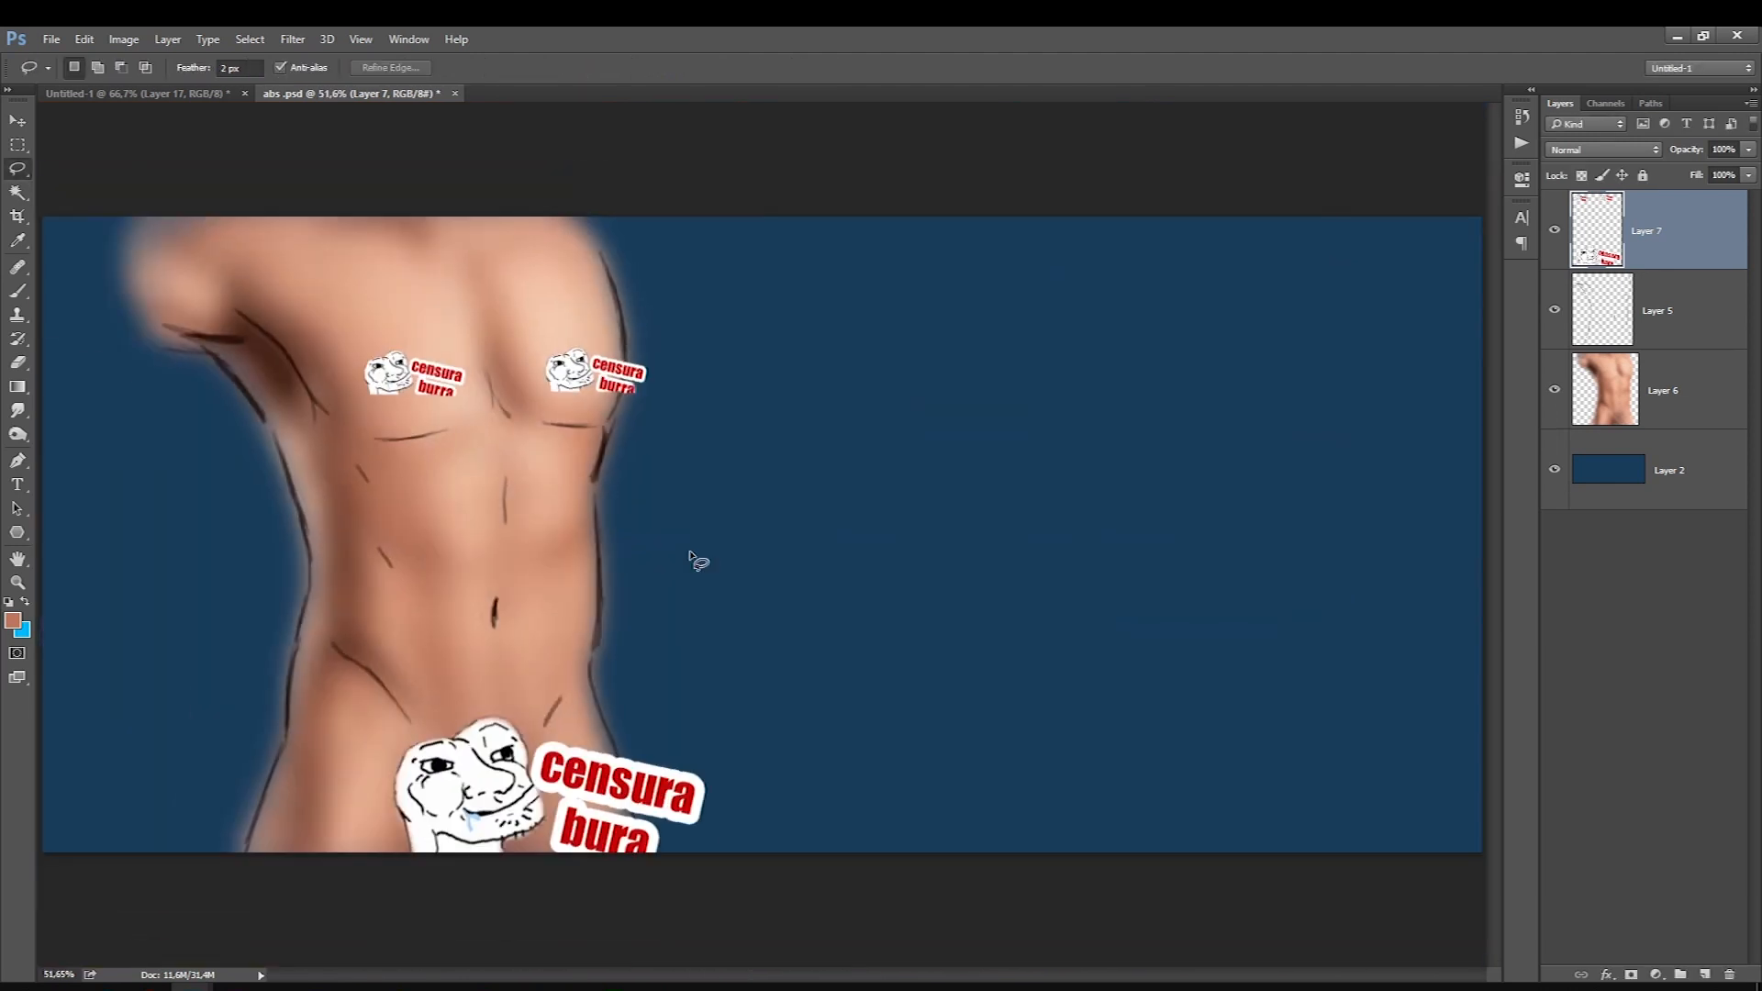
Duplicate the final letters of the large sticker, offset them so it reads "burra", and merge the copy into the sticker layer.
mouse_move(634, 840)
left_mouse_down()
mouse_move(640, 876)
mouse_move(638, 813)
left_mouse_up()
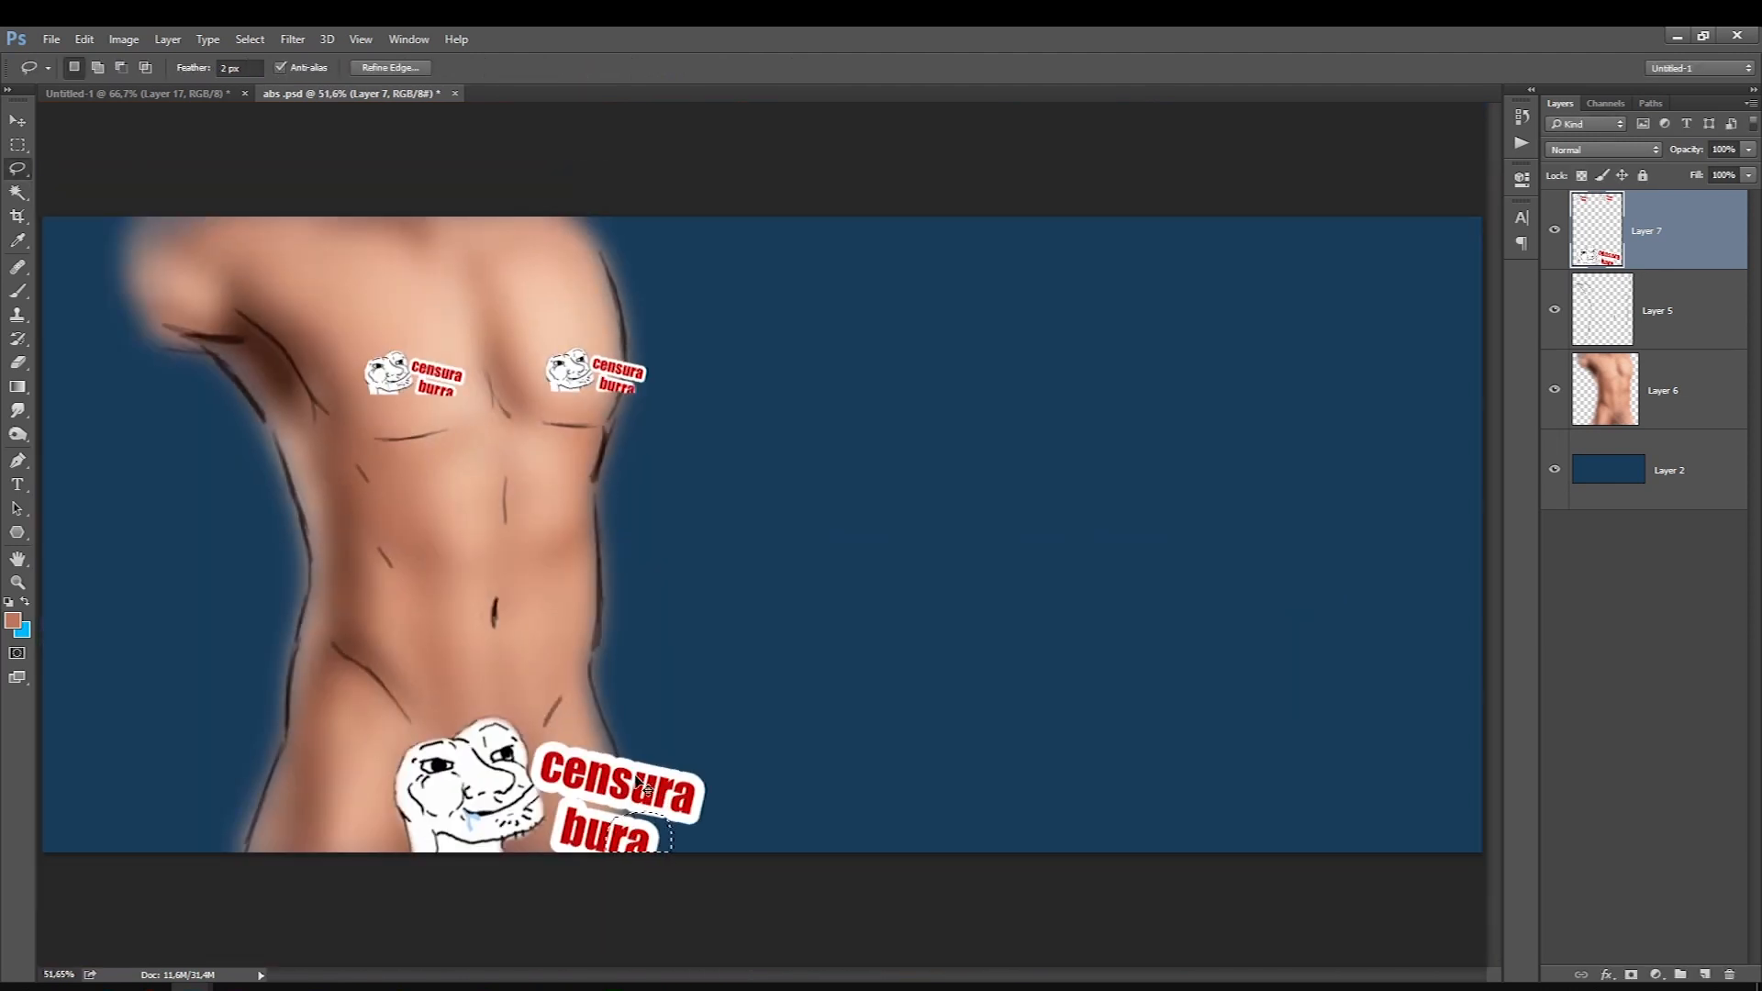
key("ctrl+j")
key("ctrl+t")
mouse_move(632, 847)
left_mouse_down()
mouse_move(659, 832)
mouse_move(640, 854)
left_mouse_up()
key("Return")
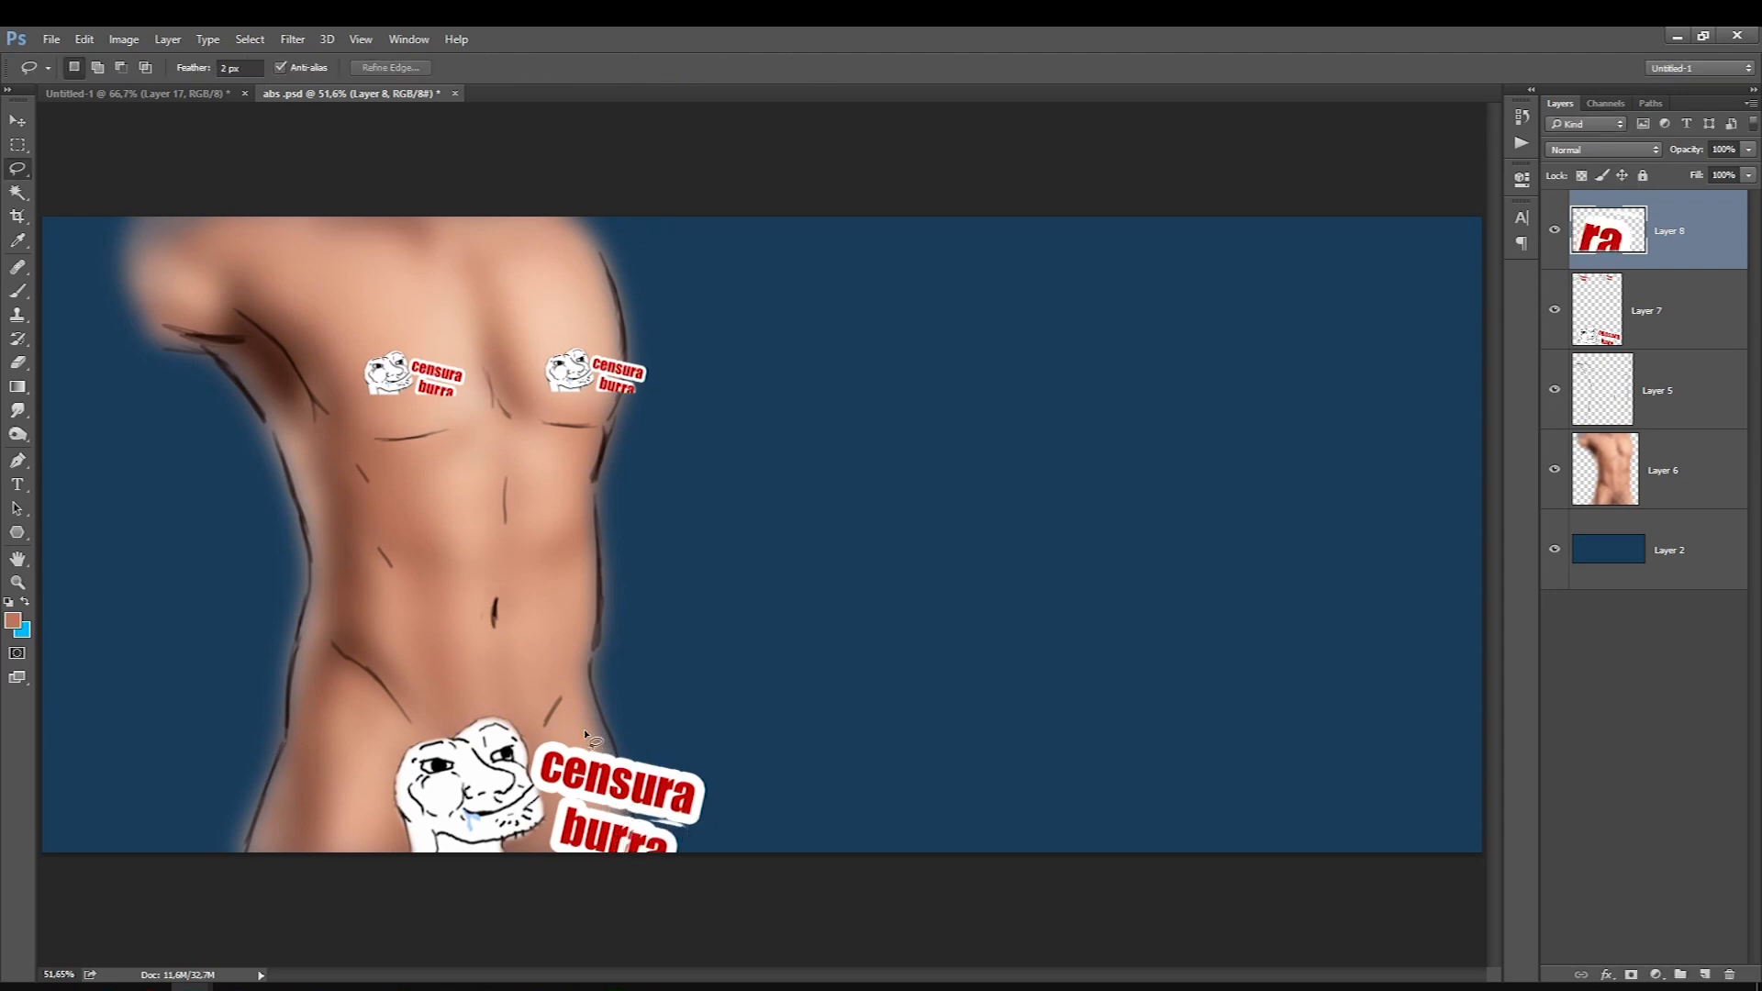
key("ctrl+e")
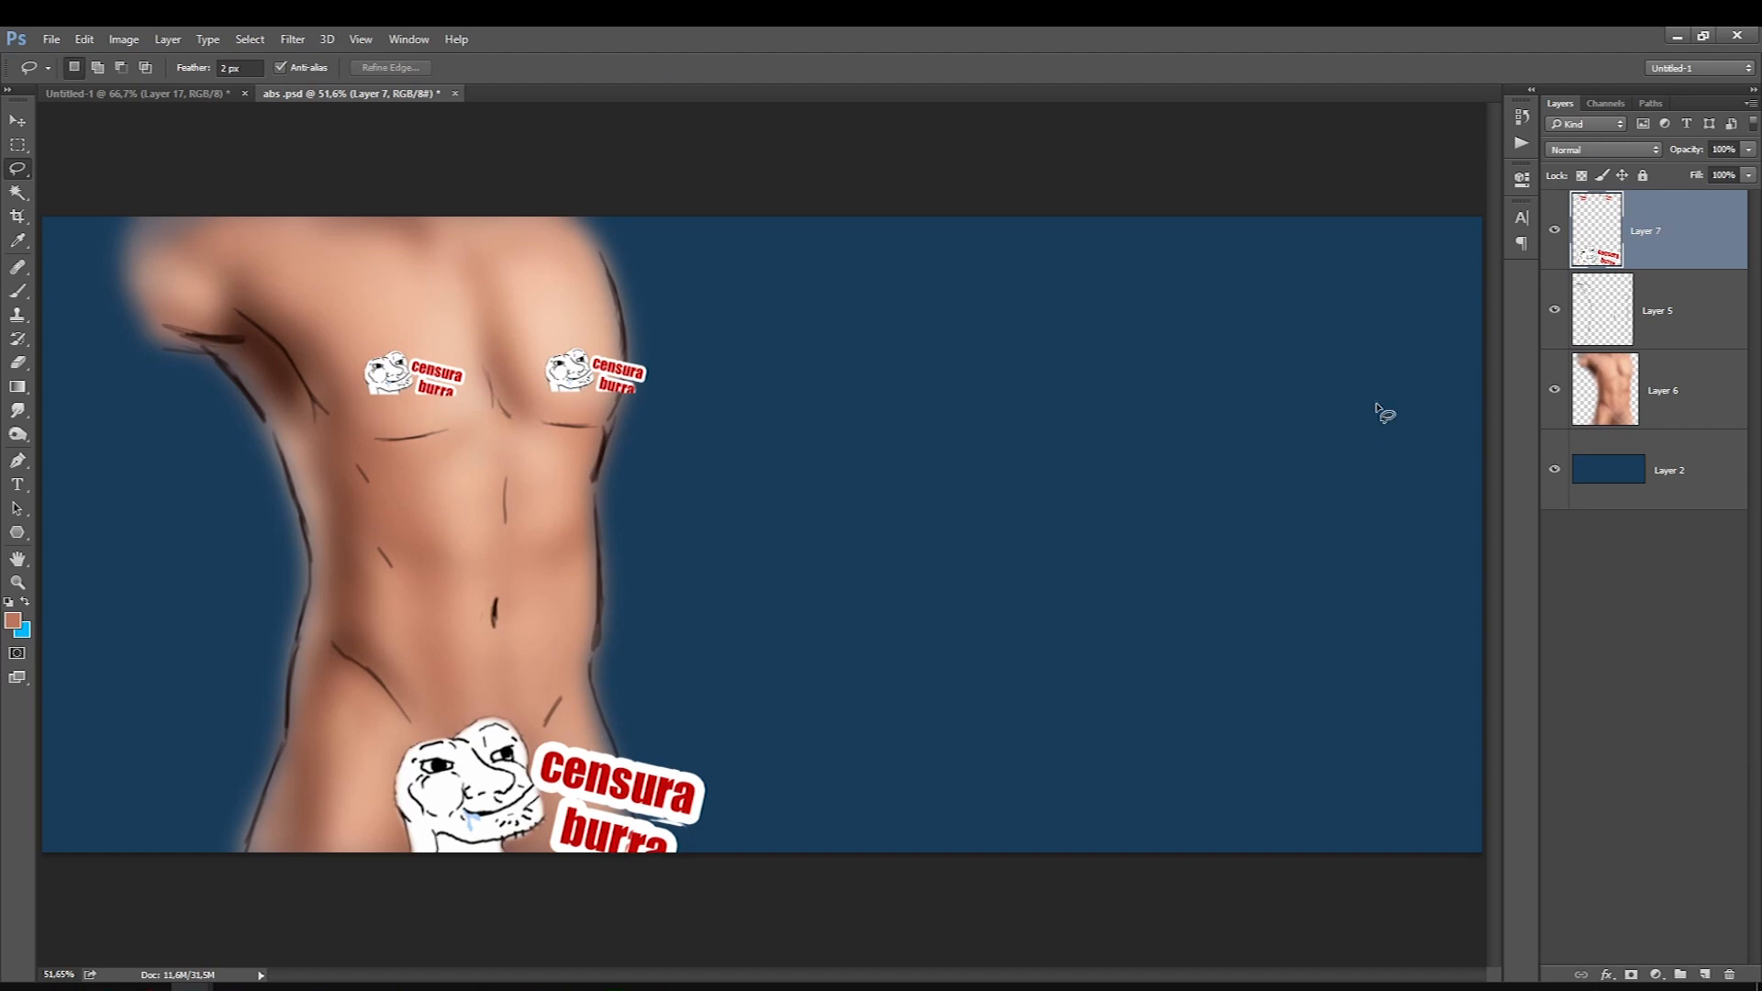
Add a new layer directly above the torso colour layer, keeping that layer at 100% opacity, and choose the Brush tool.
left_click(1591, 385)
left_click(1749, 148)
mouse_move(1745, 172)
left_mouse_down()
mouse_move(1714, 172)
mouse_move(1749, 173)
left_mouse_up()
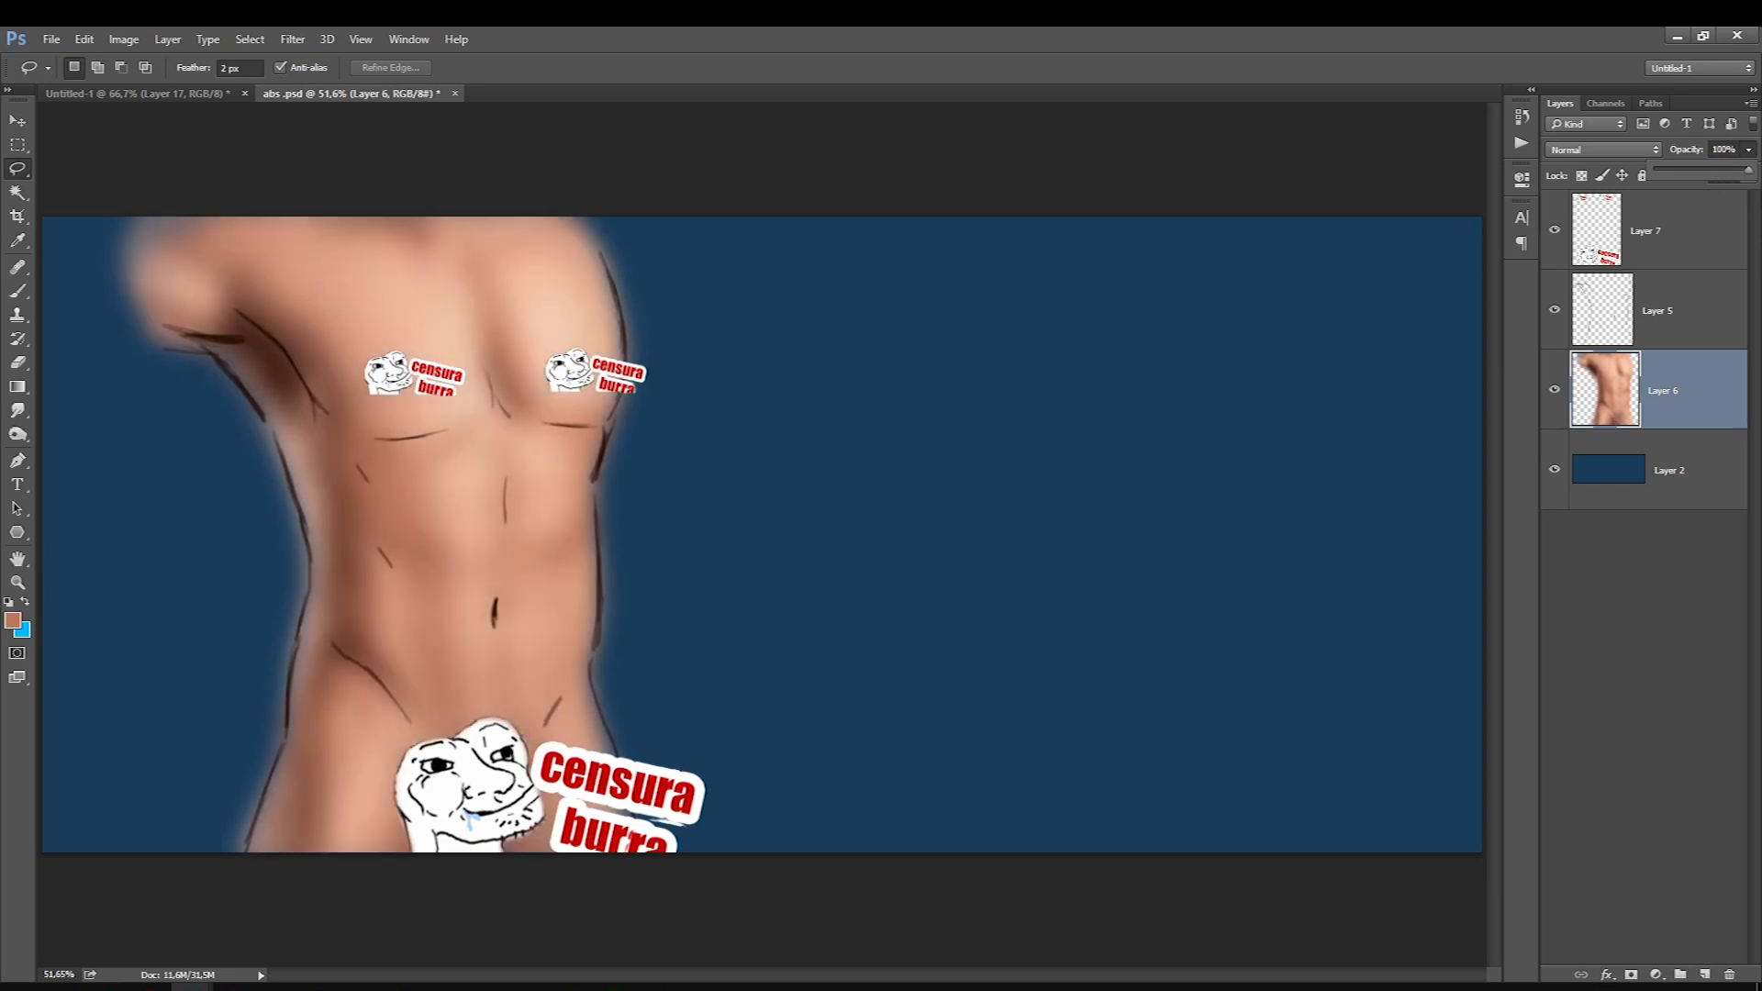
left_click(1704, 975)
left_click(18, 290)
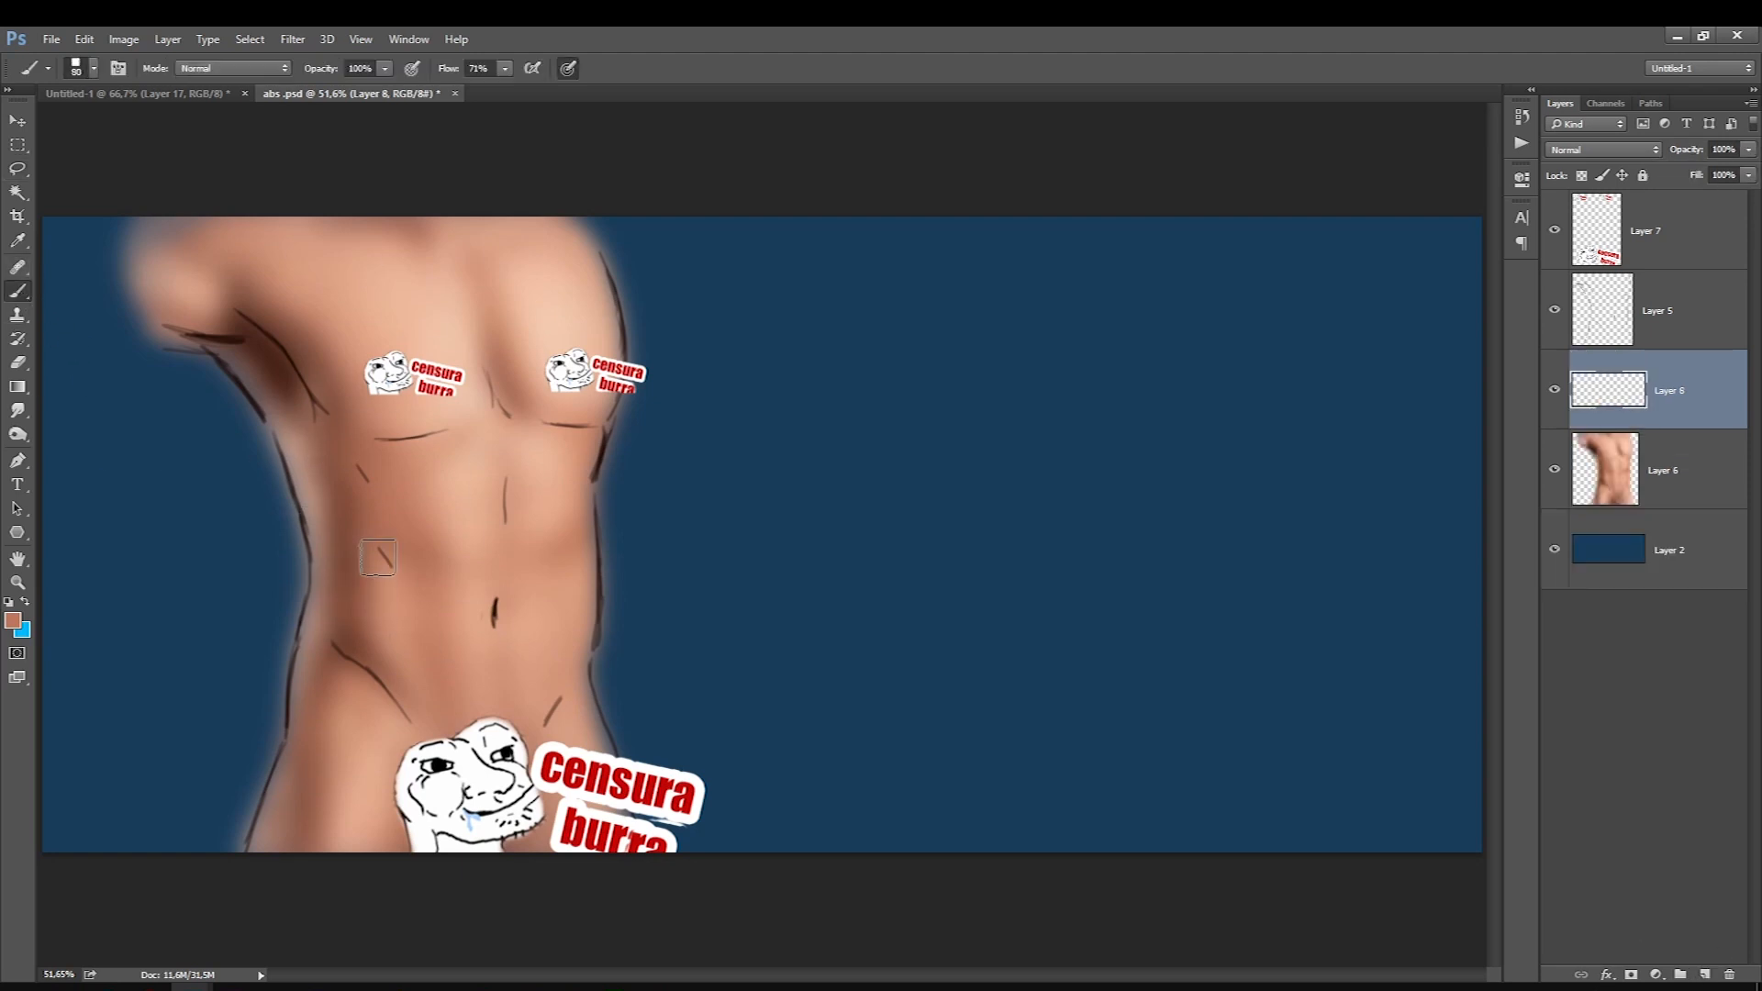
left_click(13, 621)
left_click(1231, 465)
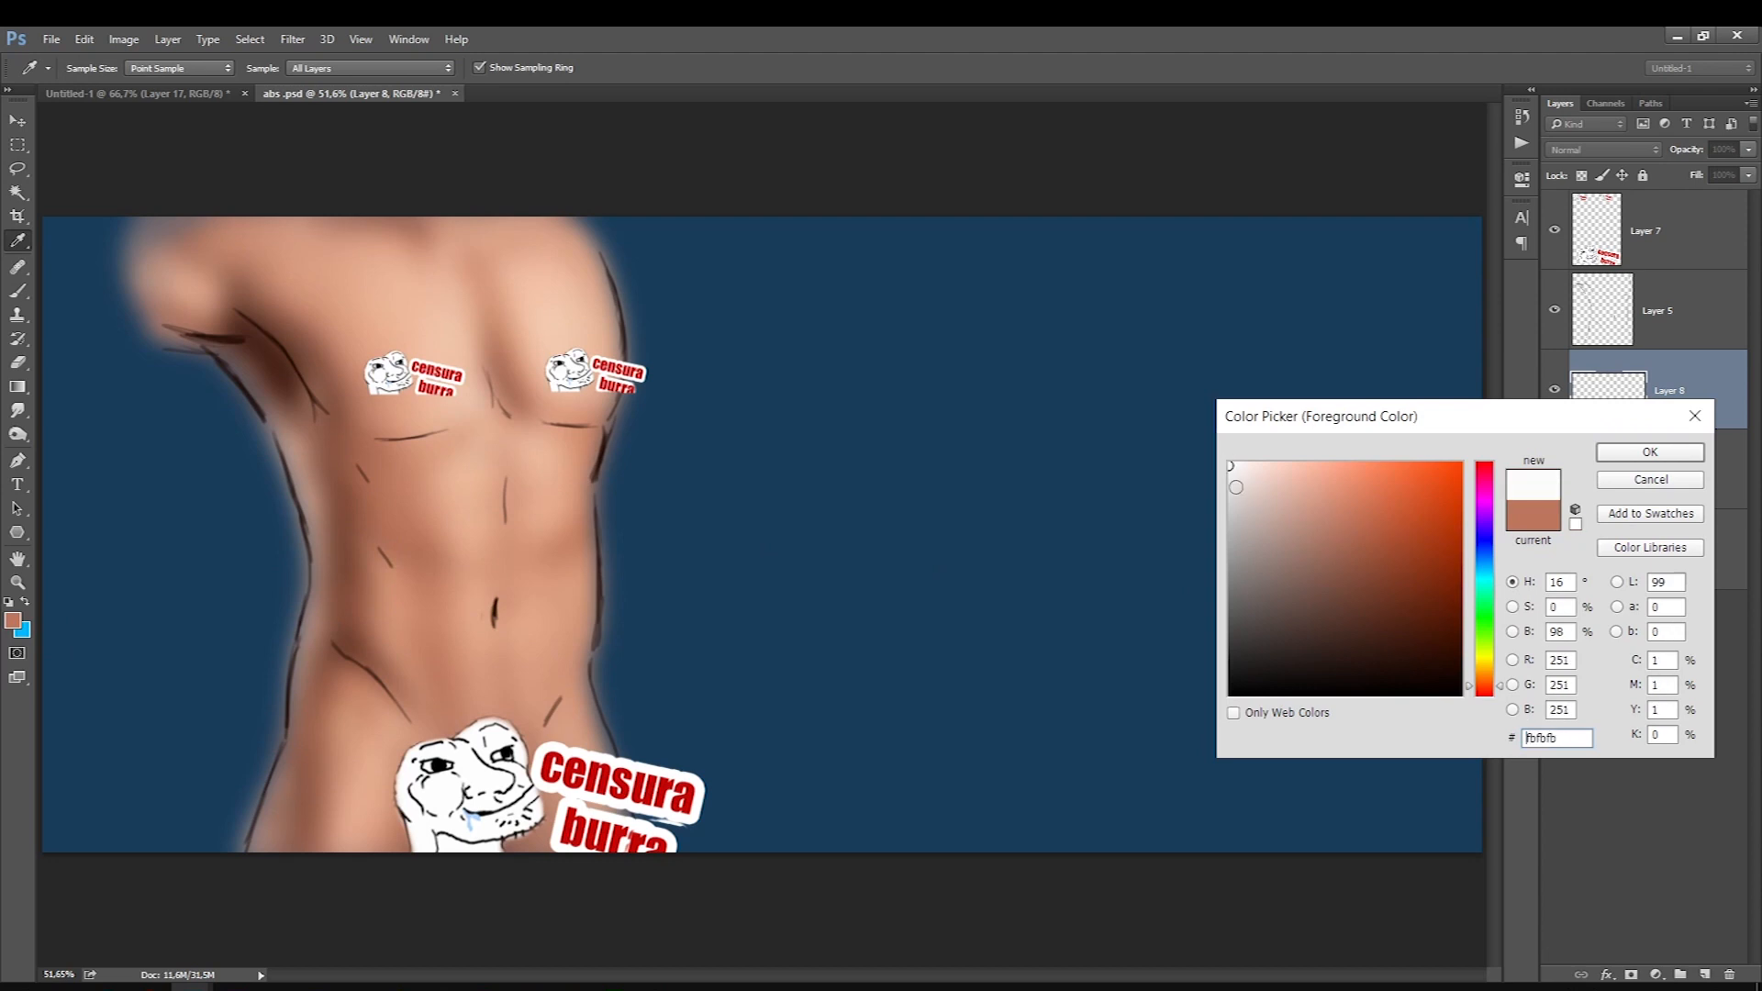
key("Return")
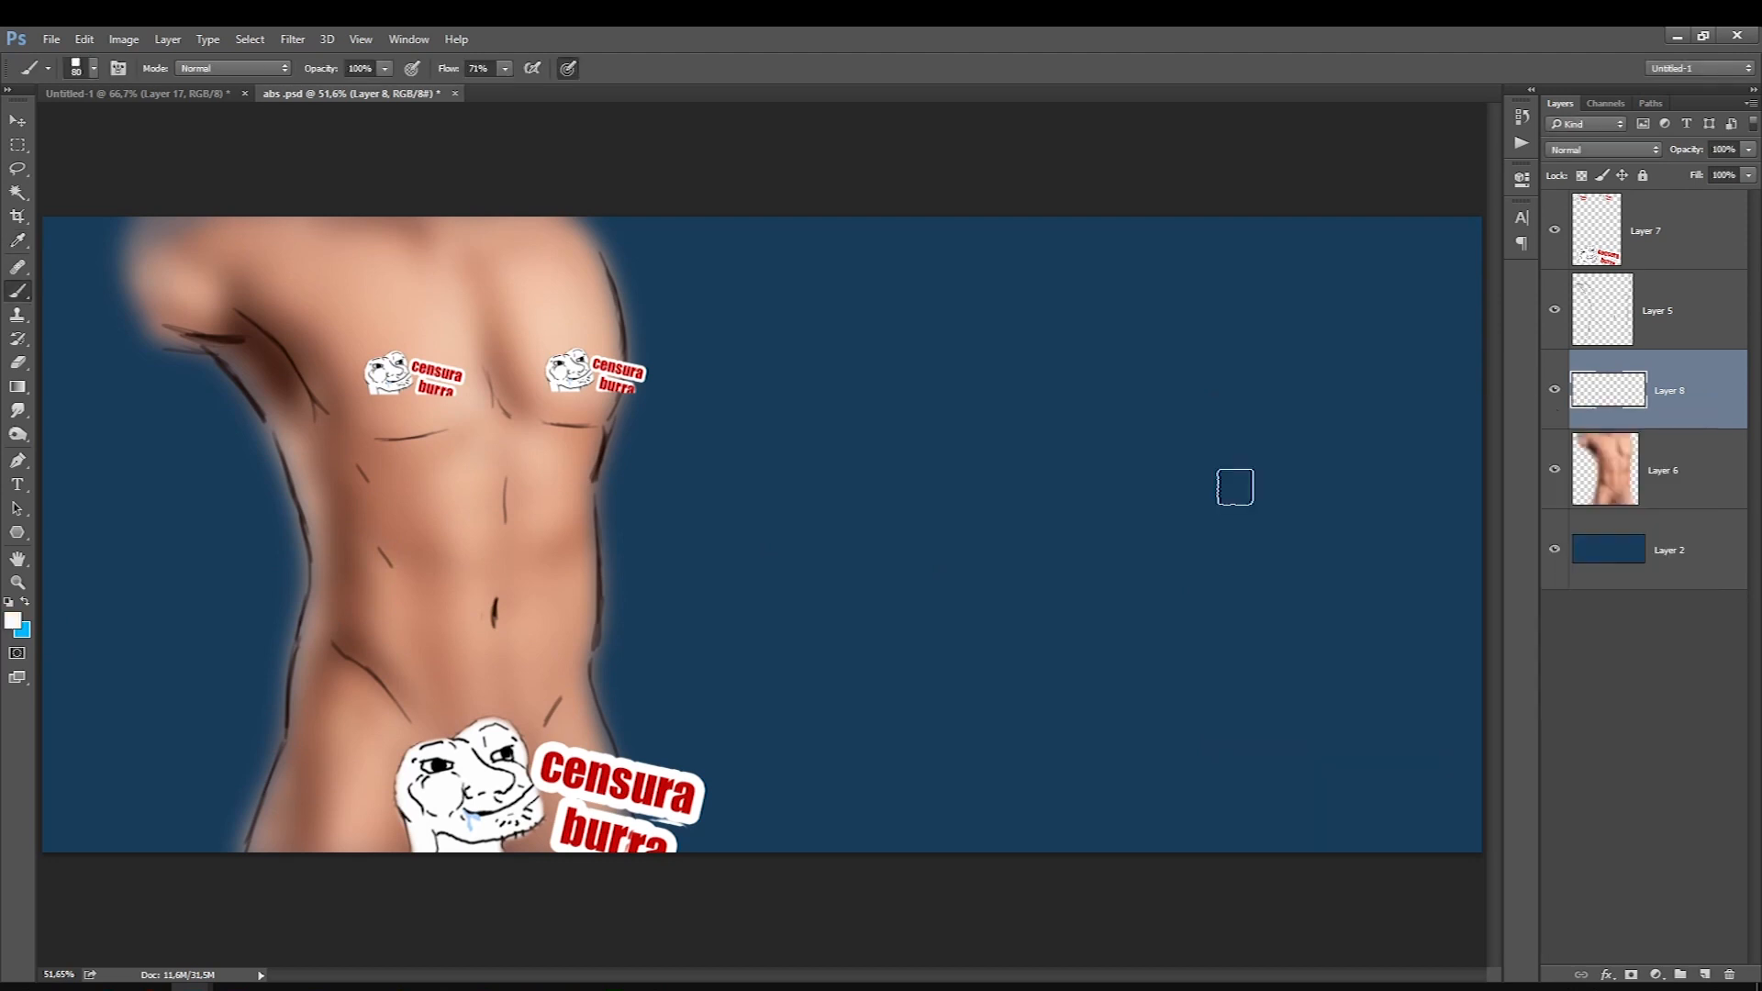
Set the foreground to dark brown #5d2f1e, shrink the brush and lower its opacity to 34%.
left_click(13, 622)
left_click(1386, 610)
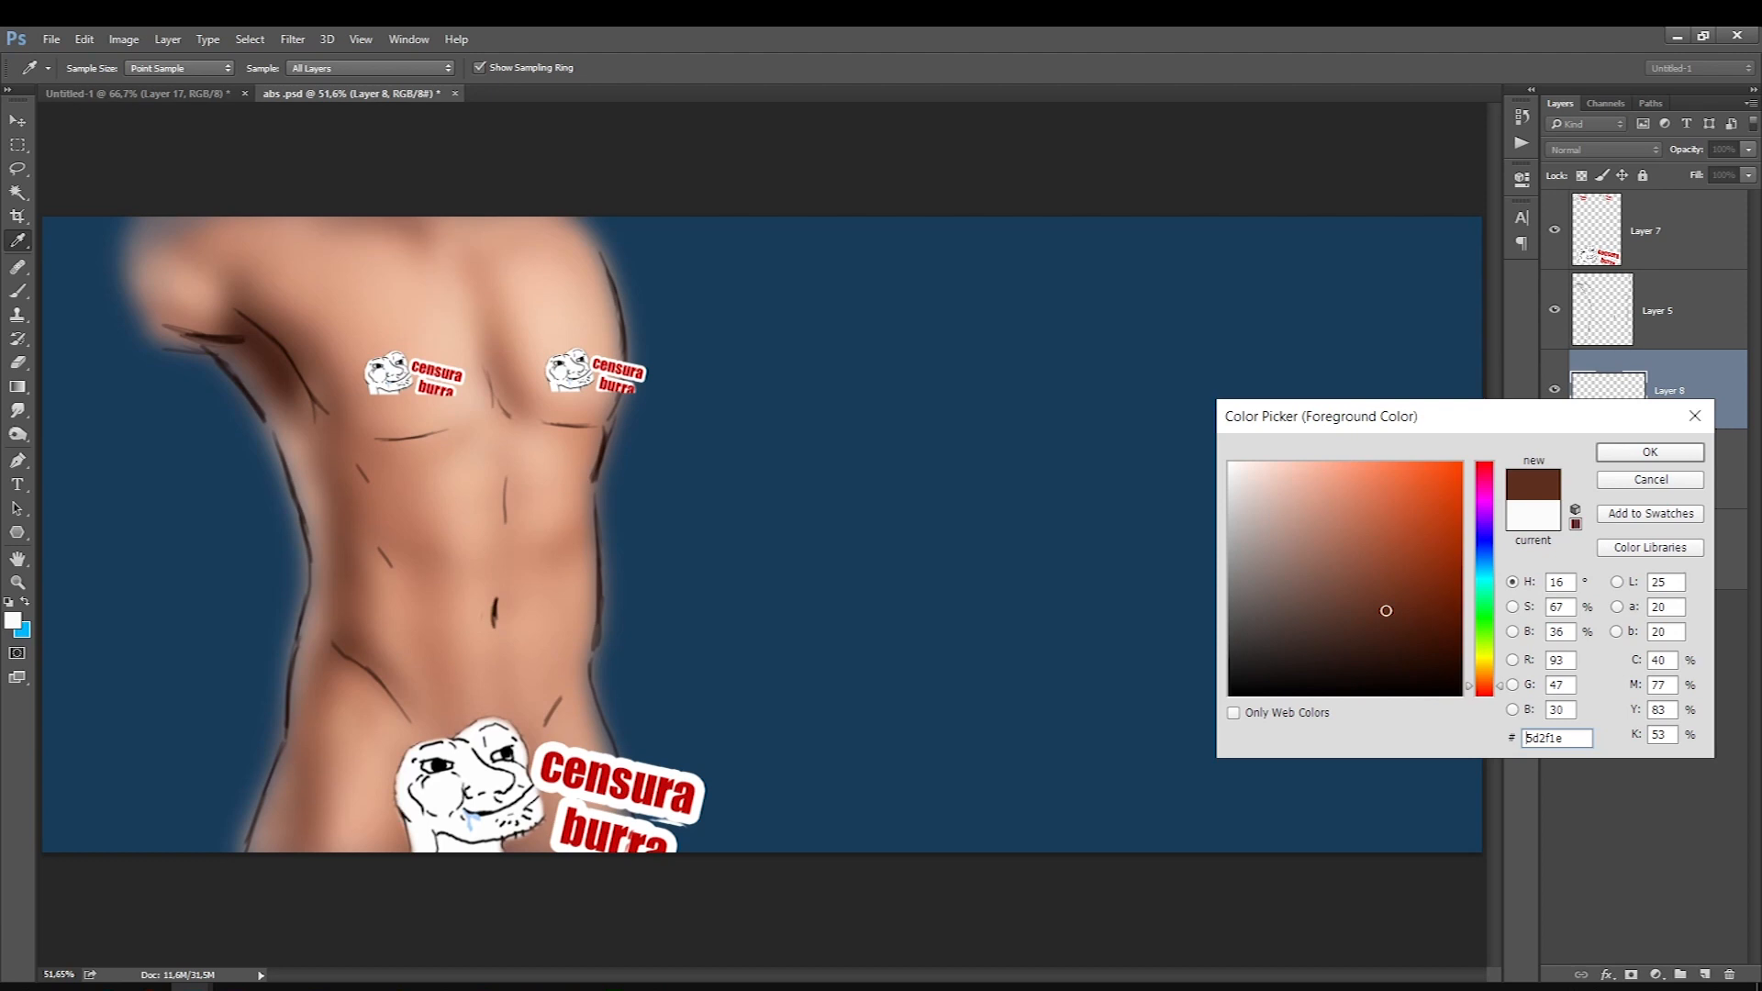
key("Return")
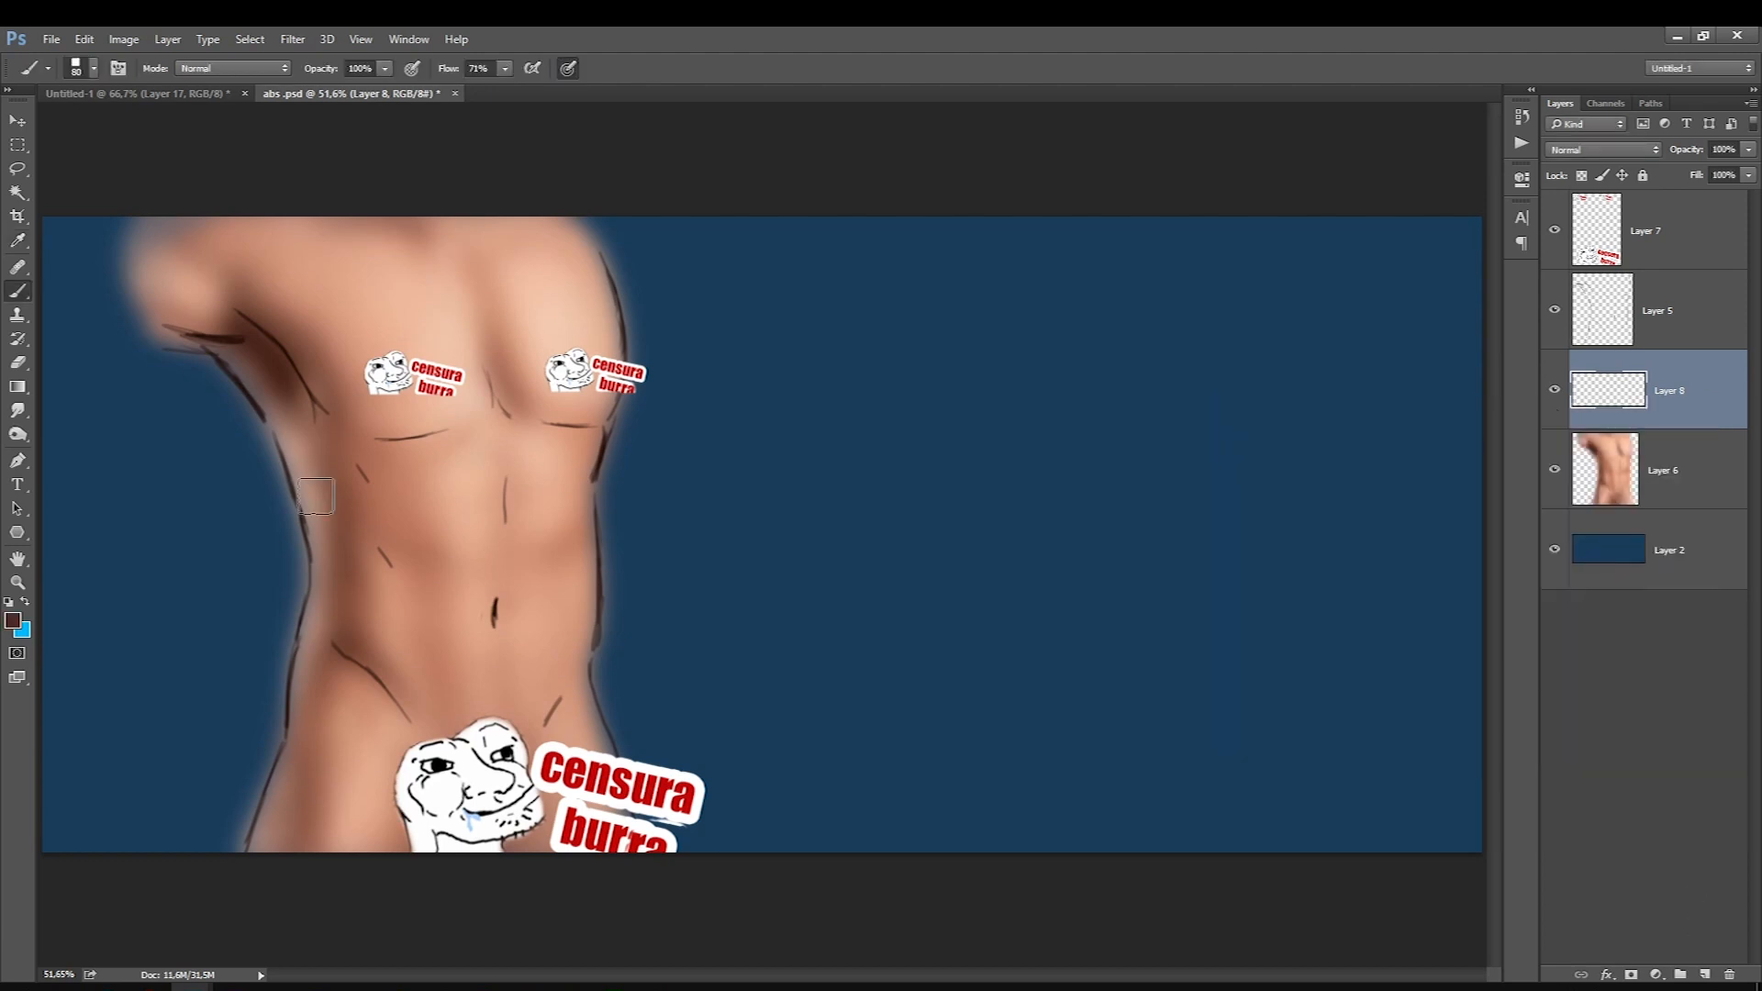
key("bracketleft")
key("bracketleft")
key("bracketleft")
key("bracketleft")
left_click(385, 68)
left_click_drag(373, 90, 334, 90)
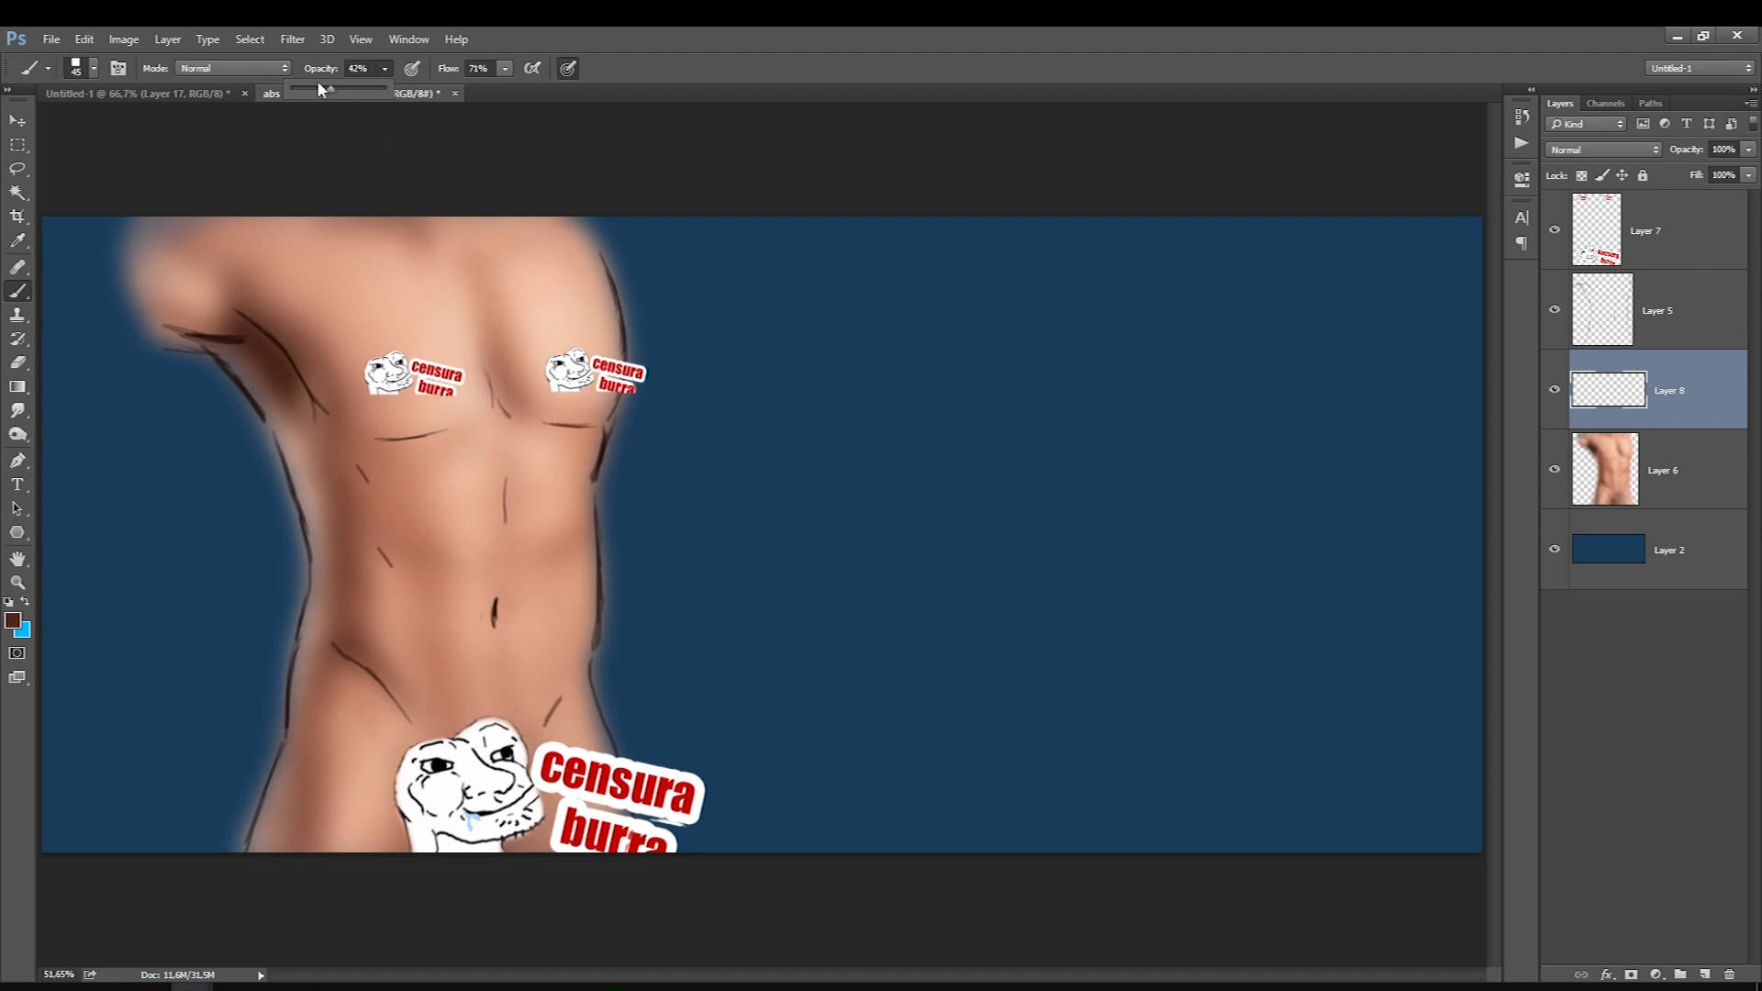
left_click(196, 184)
Shade the armpit hollow and the cleft between the pectorals with translucent dark brown, adjusting the brush size.
key("bracketright")
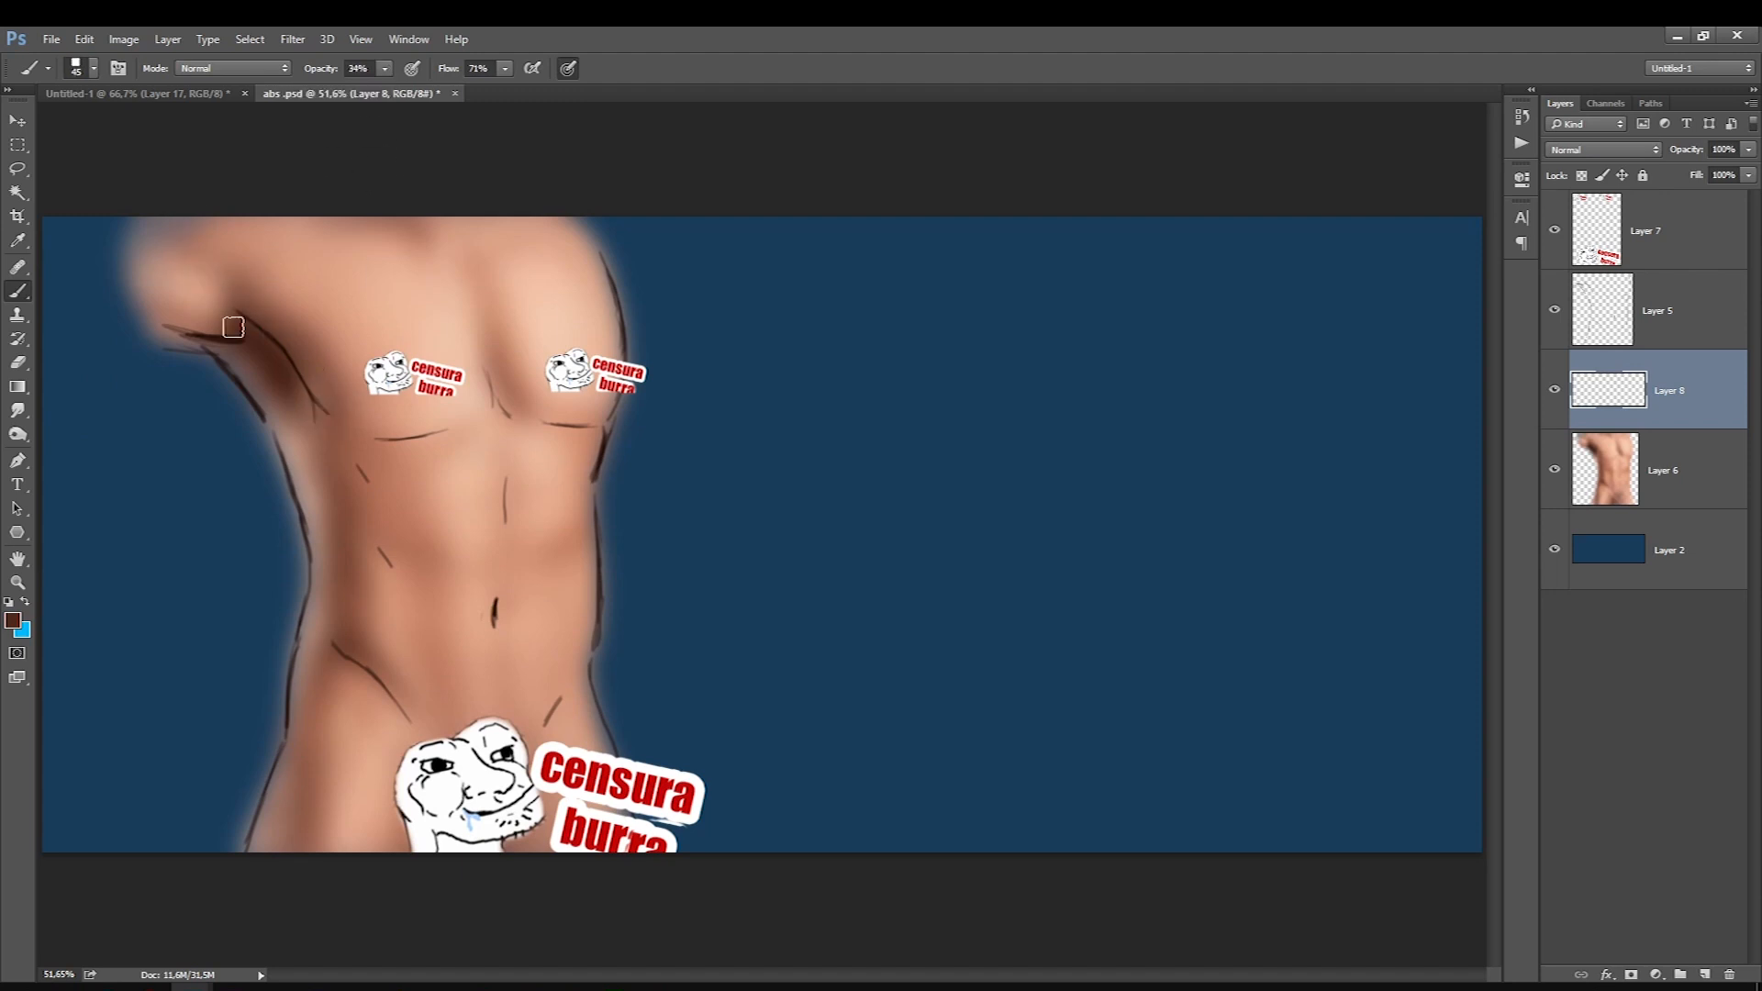
mouse_move(264, 349)
left_mouse_down()
mouse_move(294, 421)
mouse_move(245, 345)
mouse_move(295, 438)
mouse_move(248, 340)
mouse_move(329, 439)
left_mouse_up()
key("bracketleft")
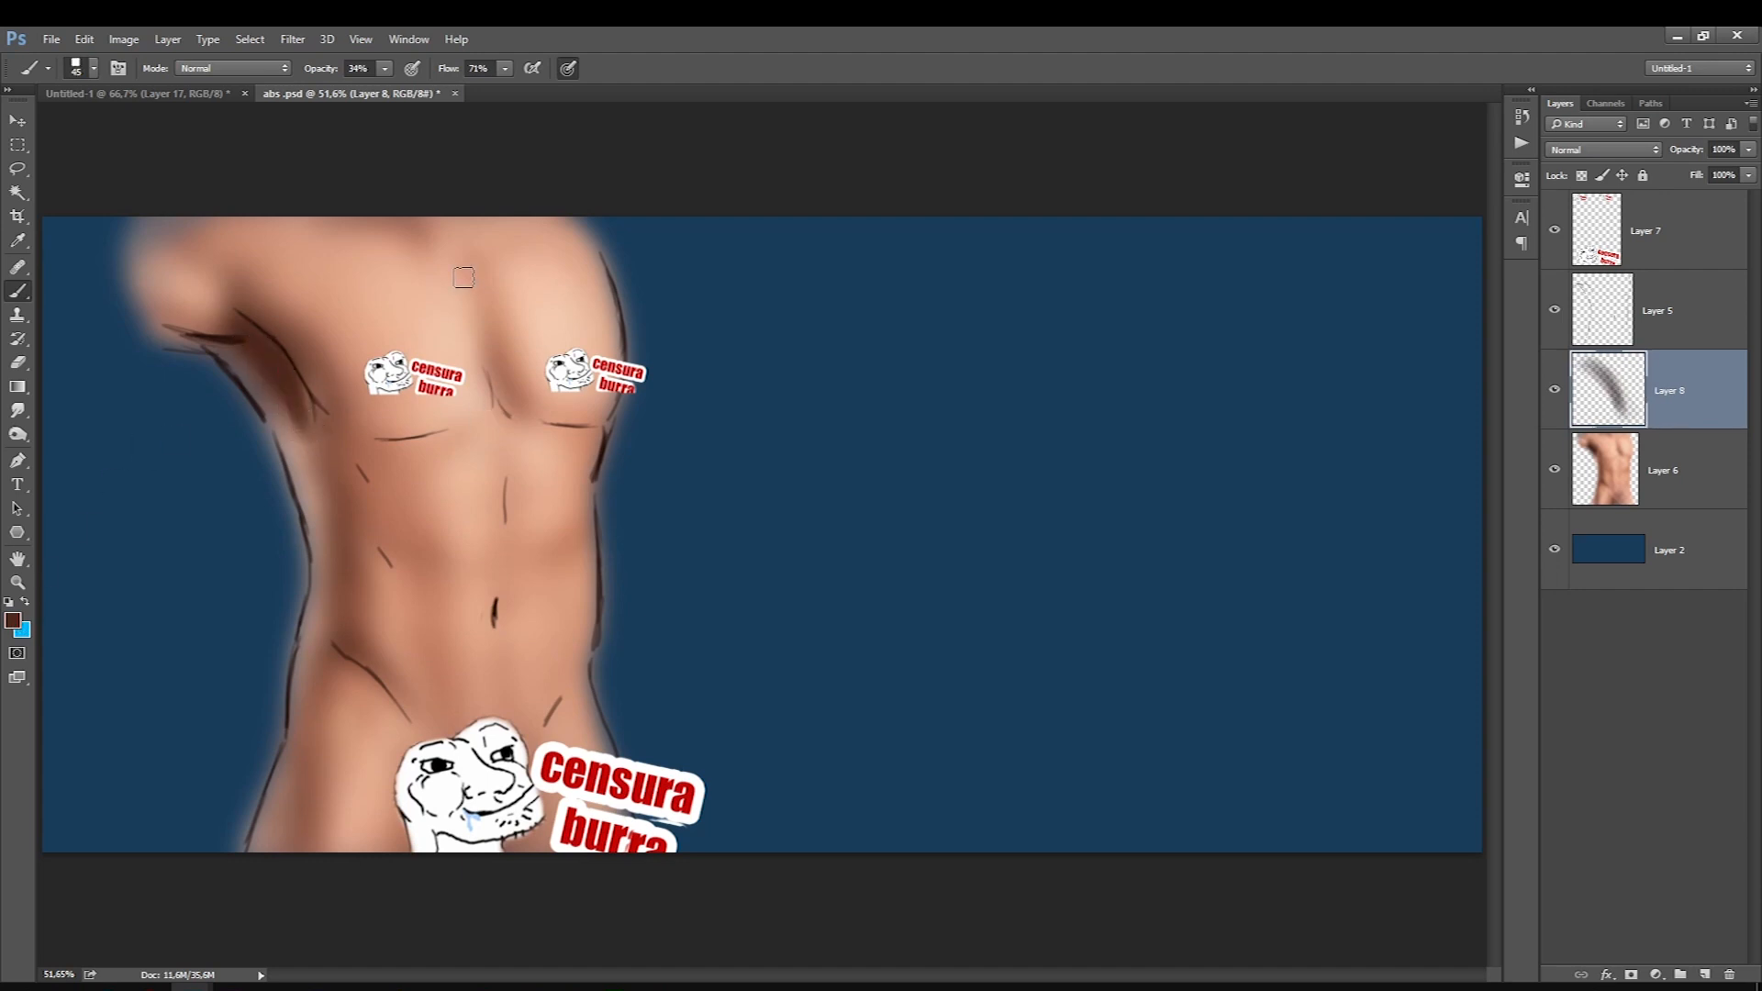
key("bracketright")
left_click_drag(493, 367, 523, 416)
Darken the ribs under the right-hand pectoral, the navel and the abdomen's midline with a smaller brush.
key("bracketright")
key("bracketleft")
mouse_move(585, 475)
left_mouse_down()
mouse_move(596, 441)
mouse_move(566, 449)
mouse_move(580, 539)
left_mouse_up()
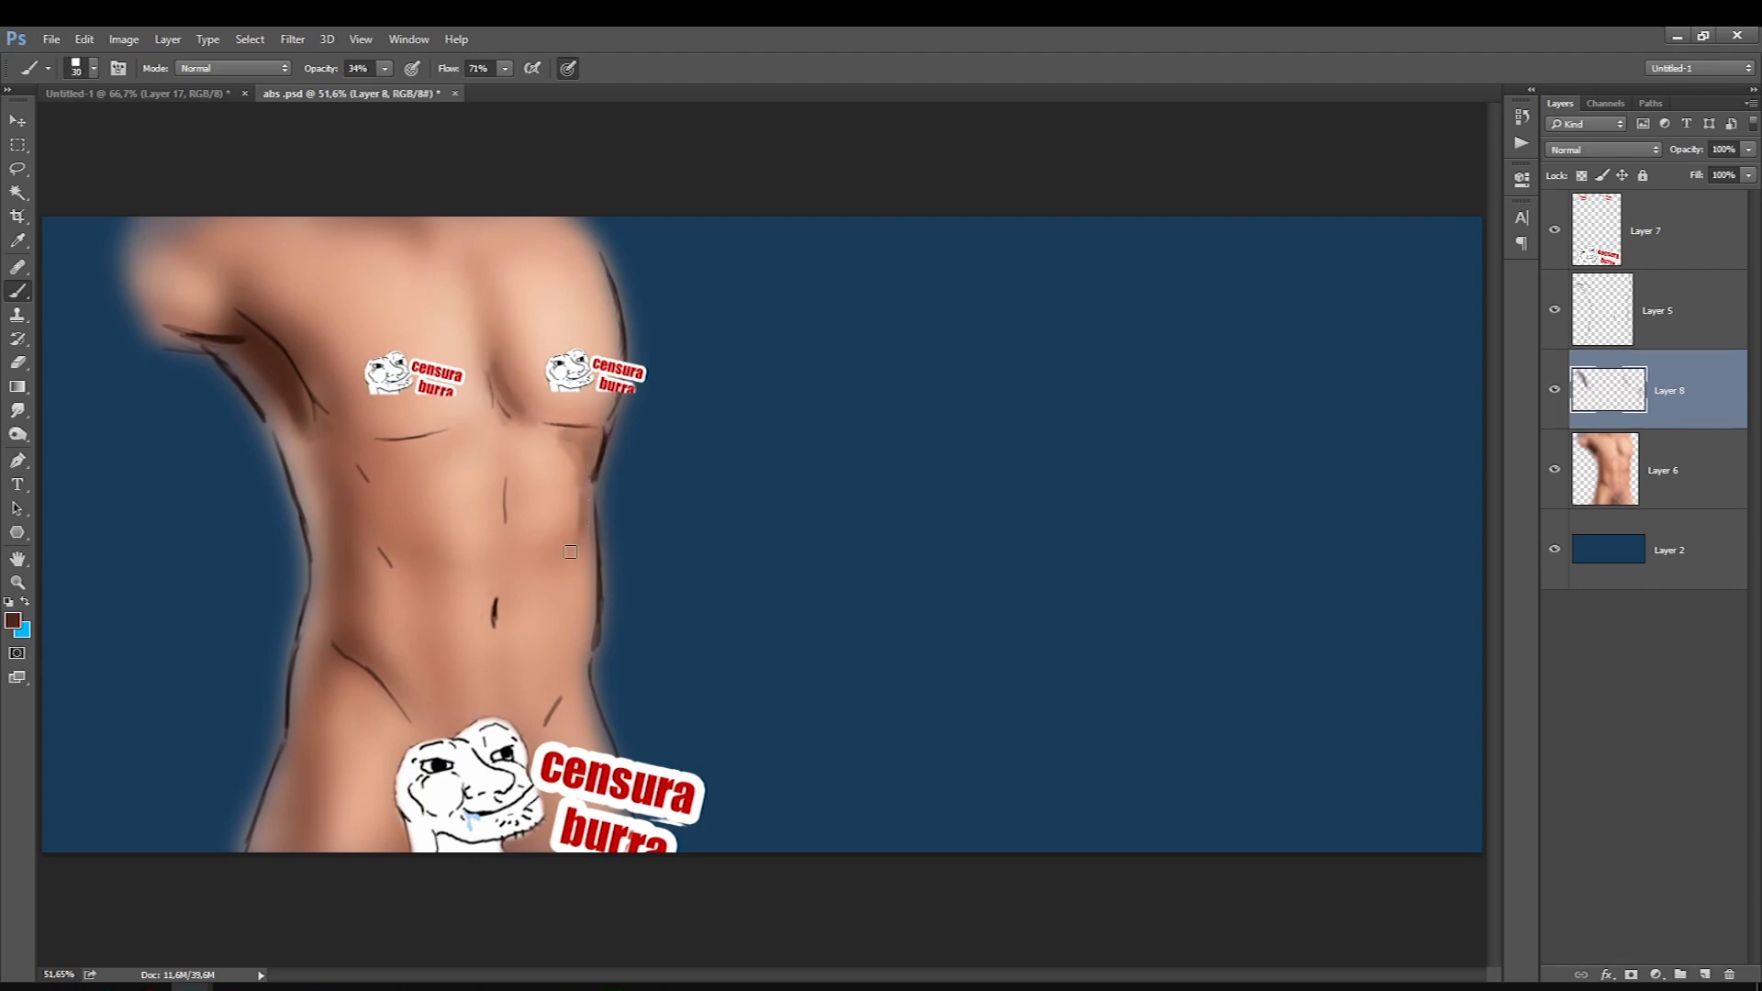
left_click_drag(496, 608, 496, 621)
key("bracketleft")
left_click_drag(504, 550, 503, 474)
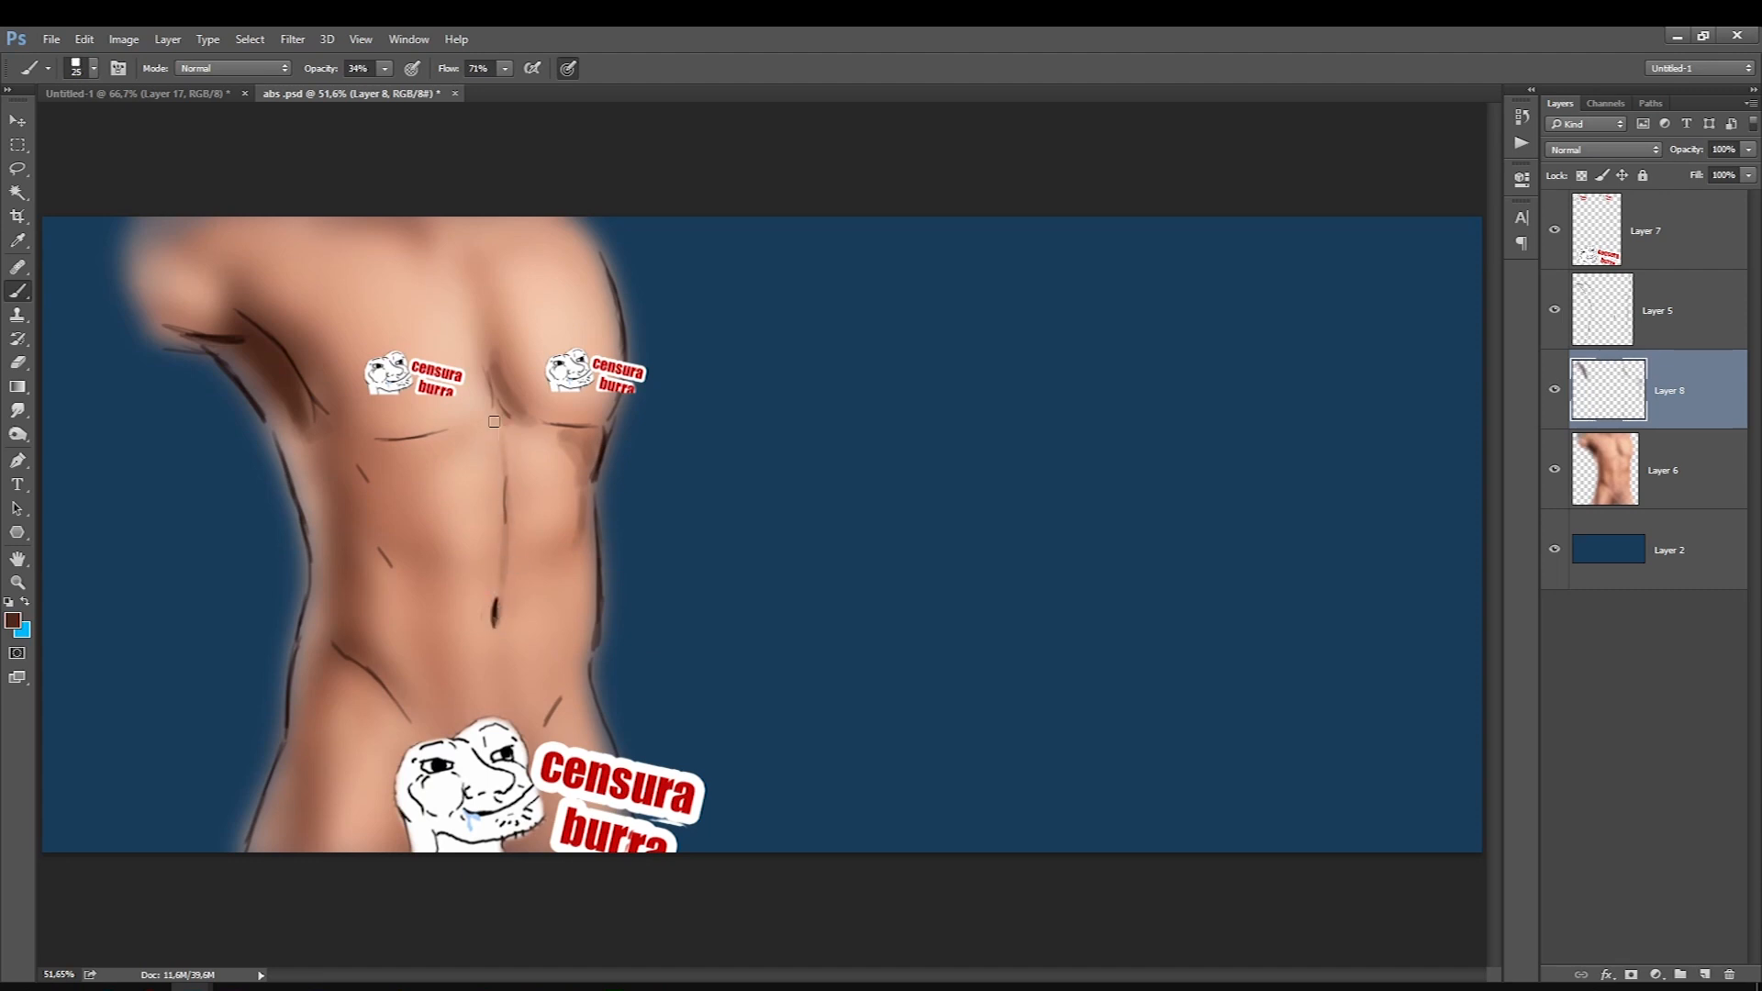
Enlarge the brush to 60 and shade below the upper abdominal muscle beside the midline.
key("bracketright")
key("bracketright")
key("bracketright")
key("bracketright")
left_click_drag(525, 527, 579, 520)
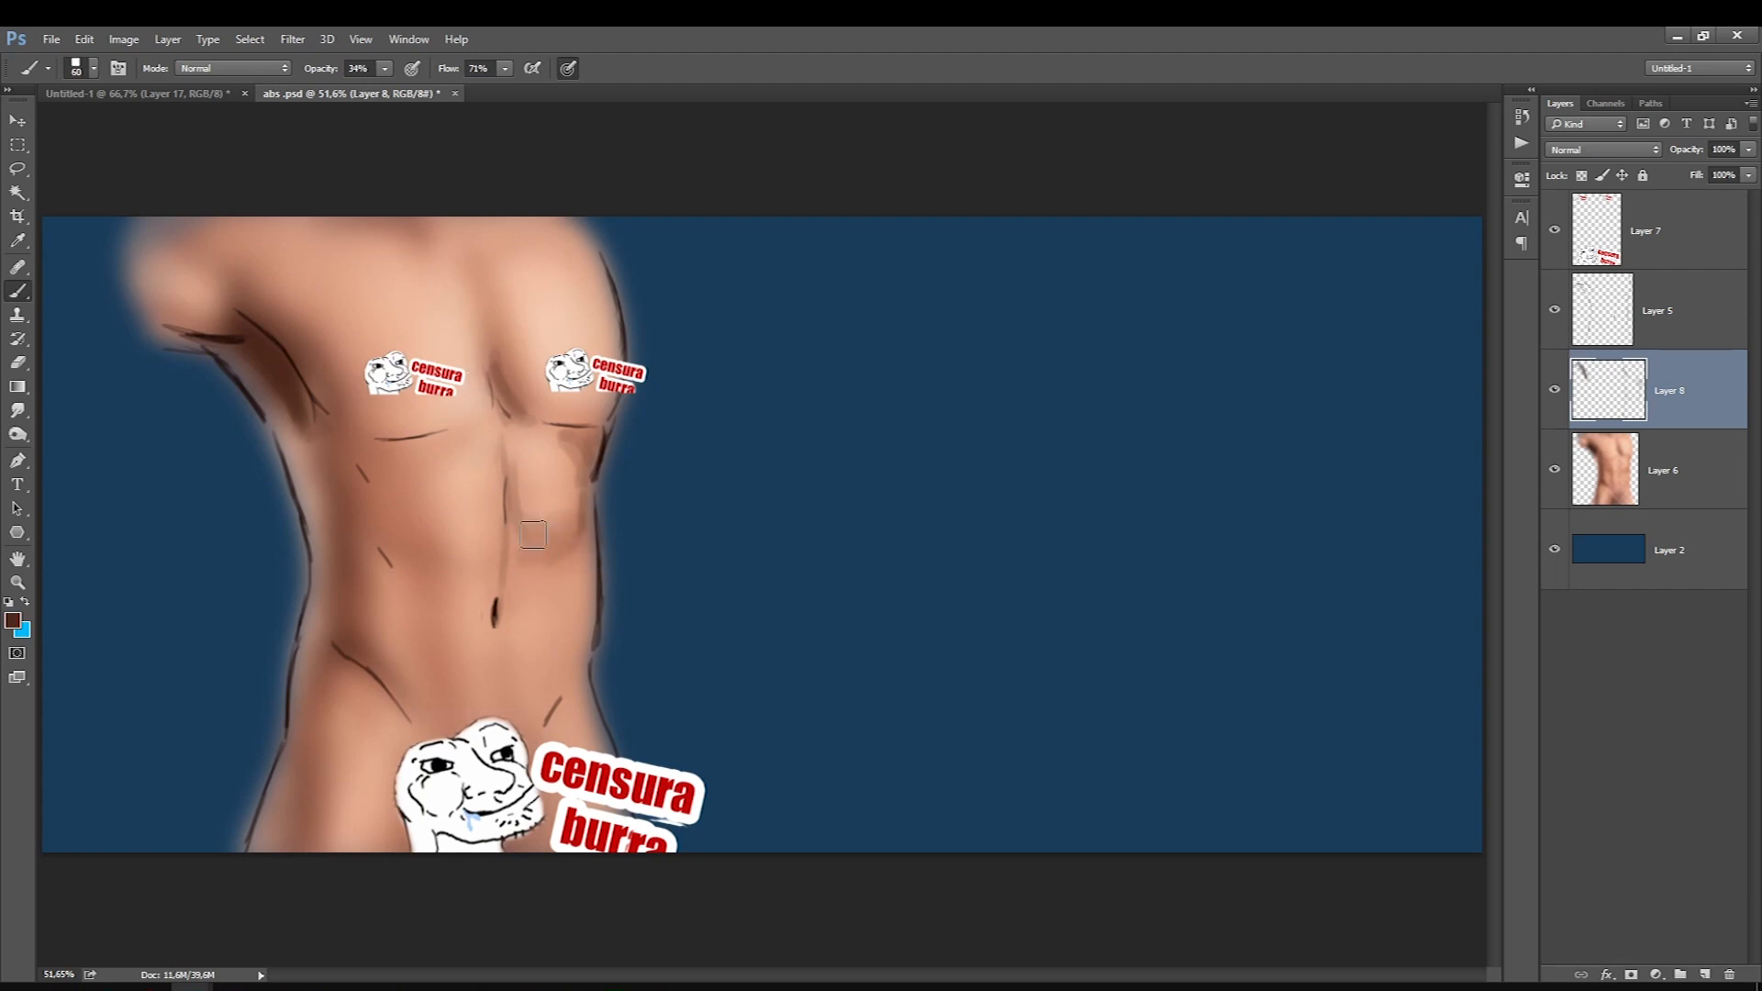
Add a layer directly above the torso colour layer and fill it with pale blue using the Paint Bucket.
left_click(1589, 505)
mouse_move(1748, 150)
left_mouse_down()
mouse_move(1703, 177)
mouse_move(1749, 172)
left_mouse_up()
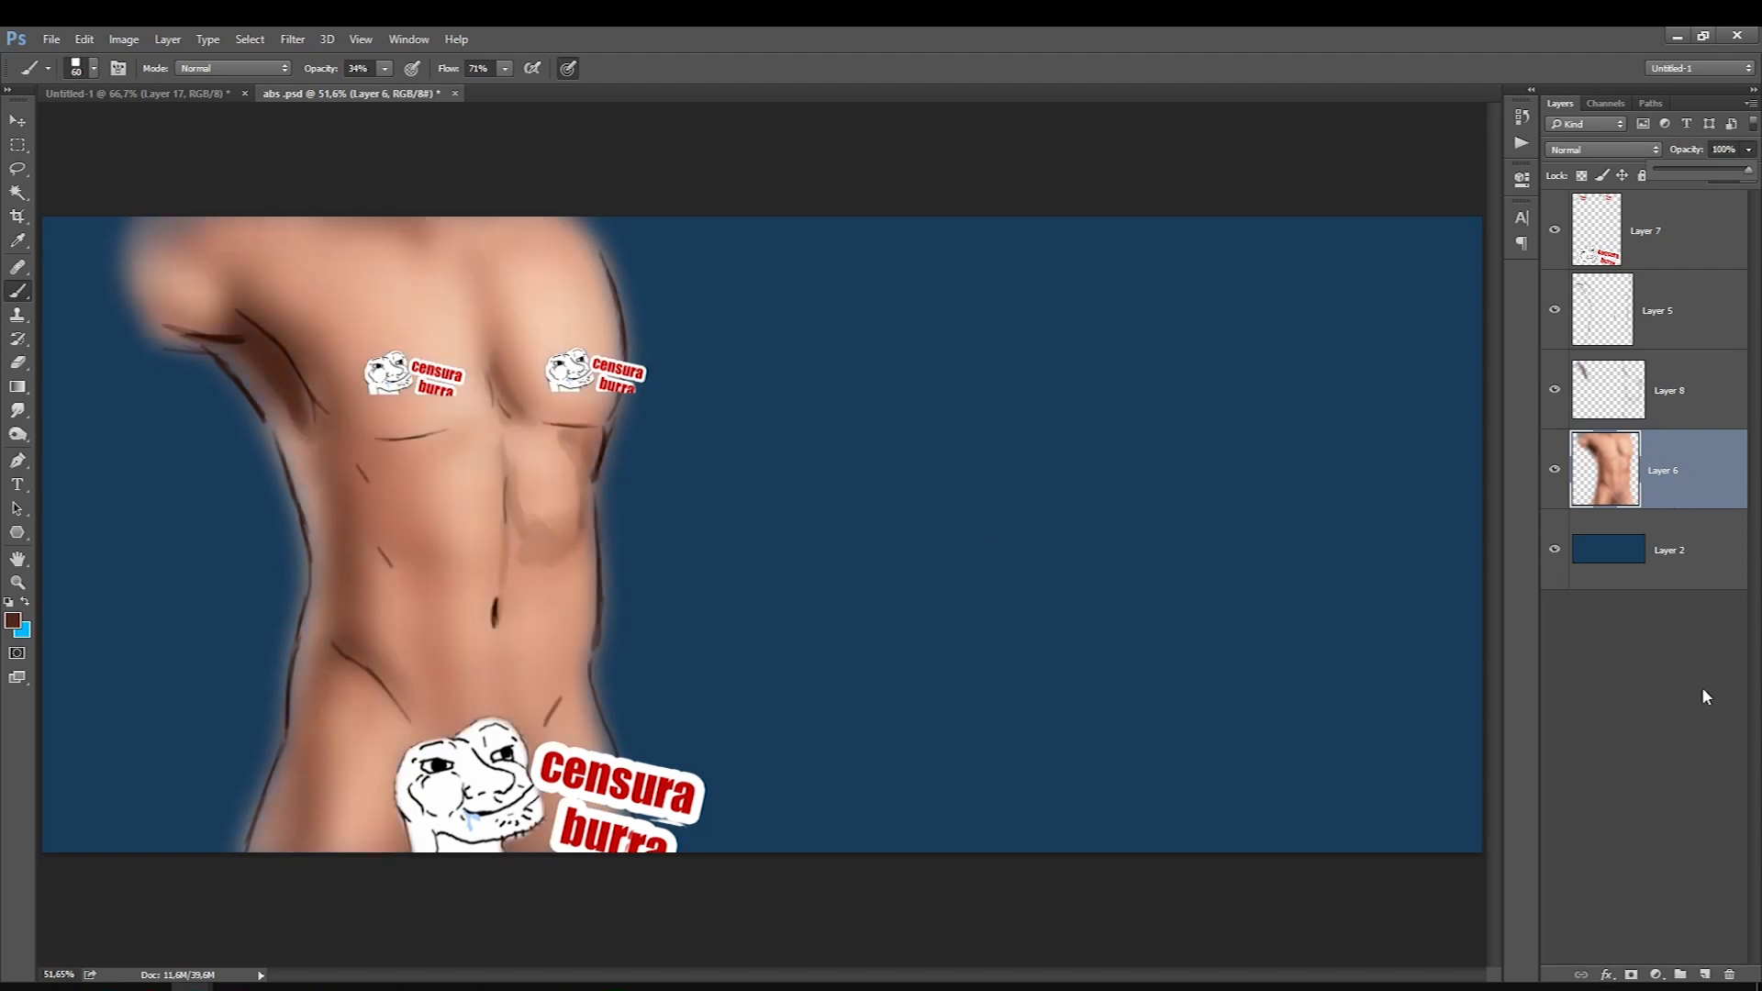
left_click(1704, 973)
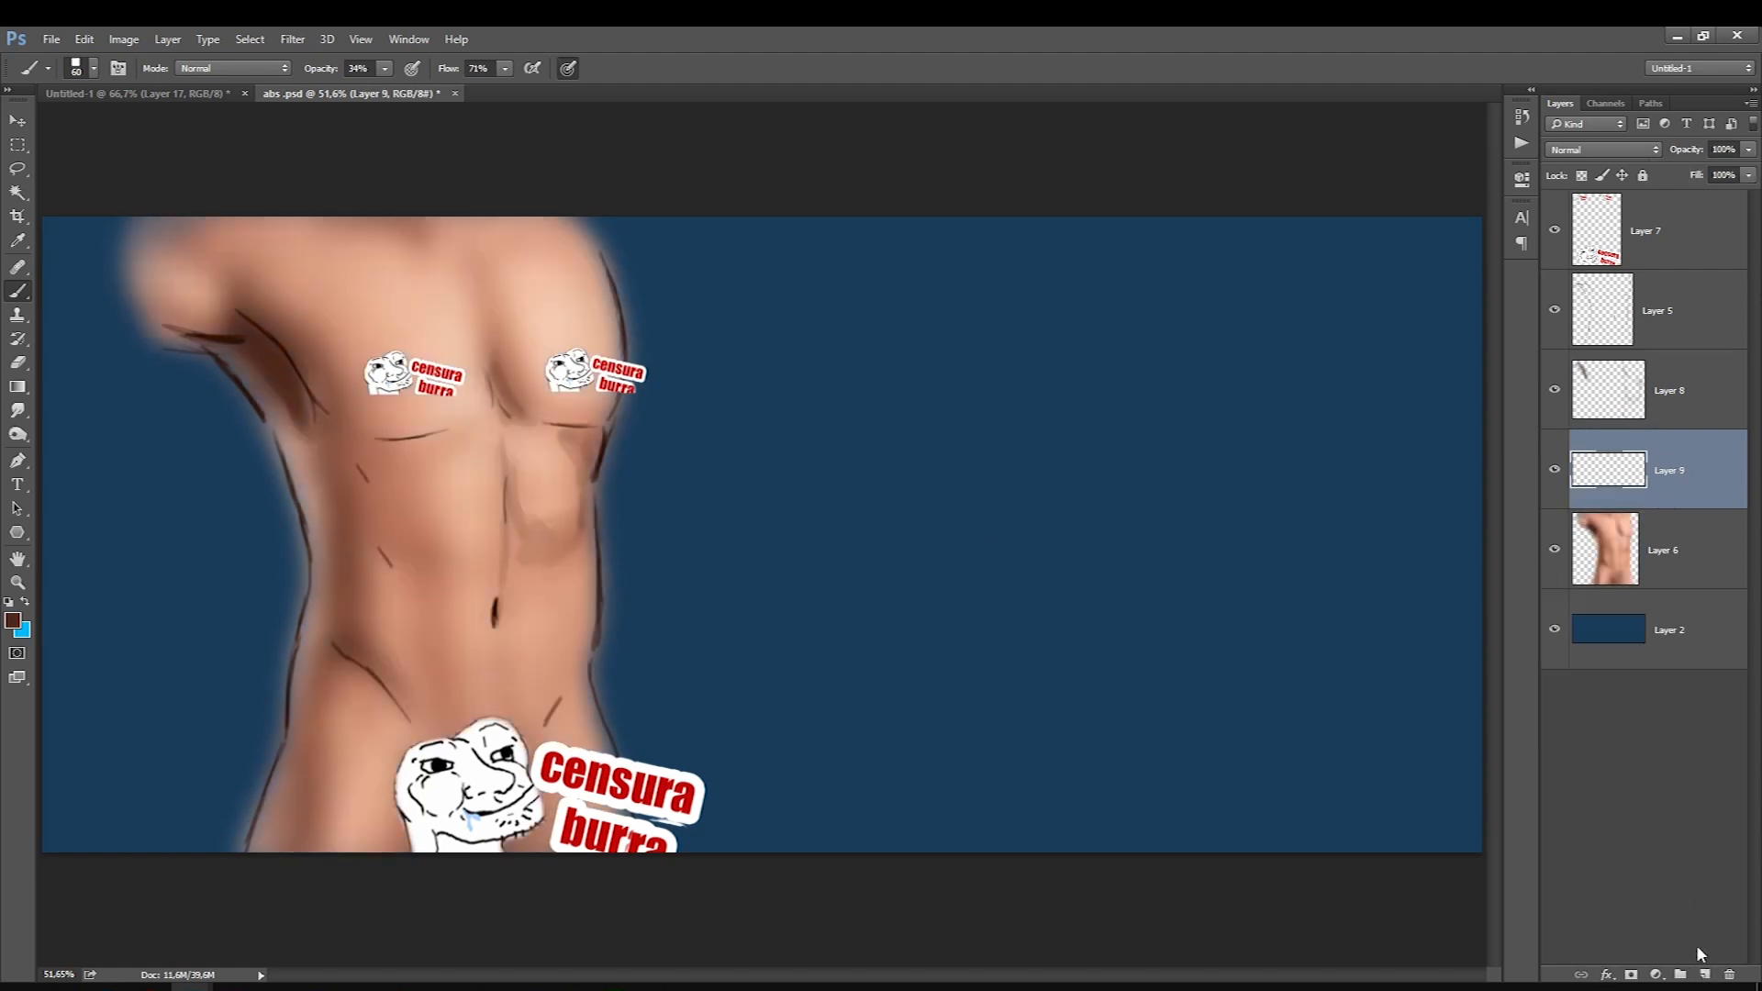
right_click(15, 397)
left_click(71, 401)
left_click(25, 602)
left_click(13, 620)
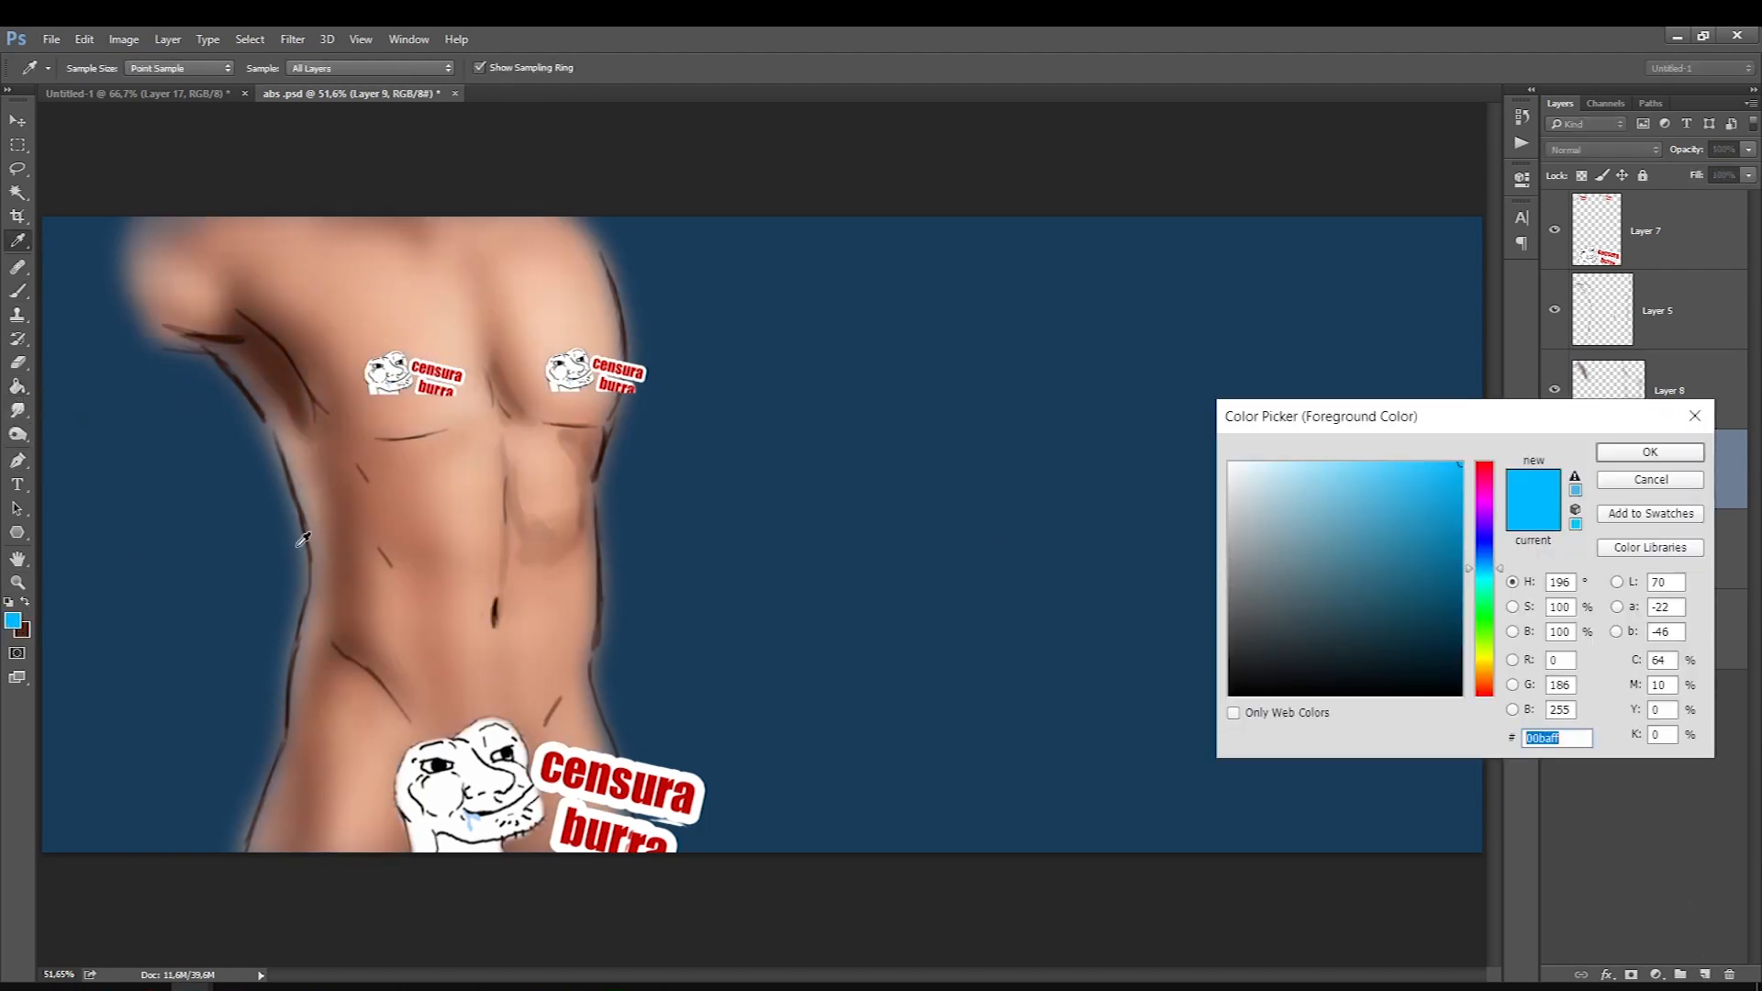
left_click(1250, 471)
left_click(1650, 451)
left_click(906, 514)
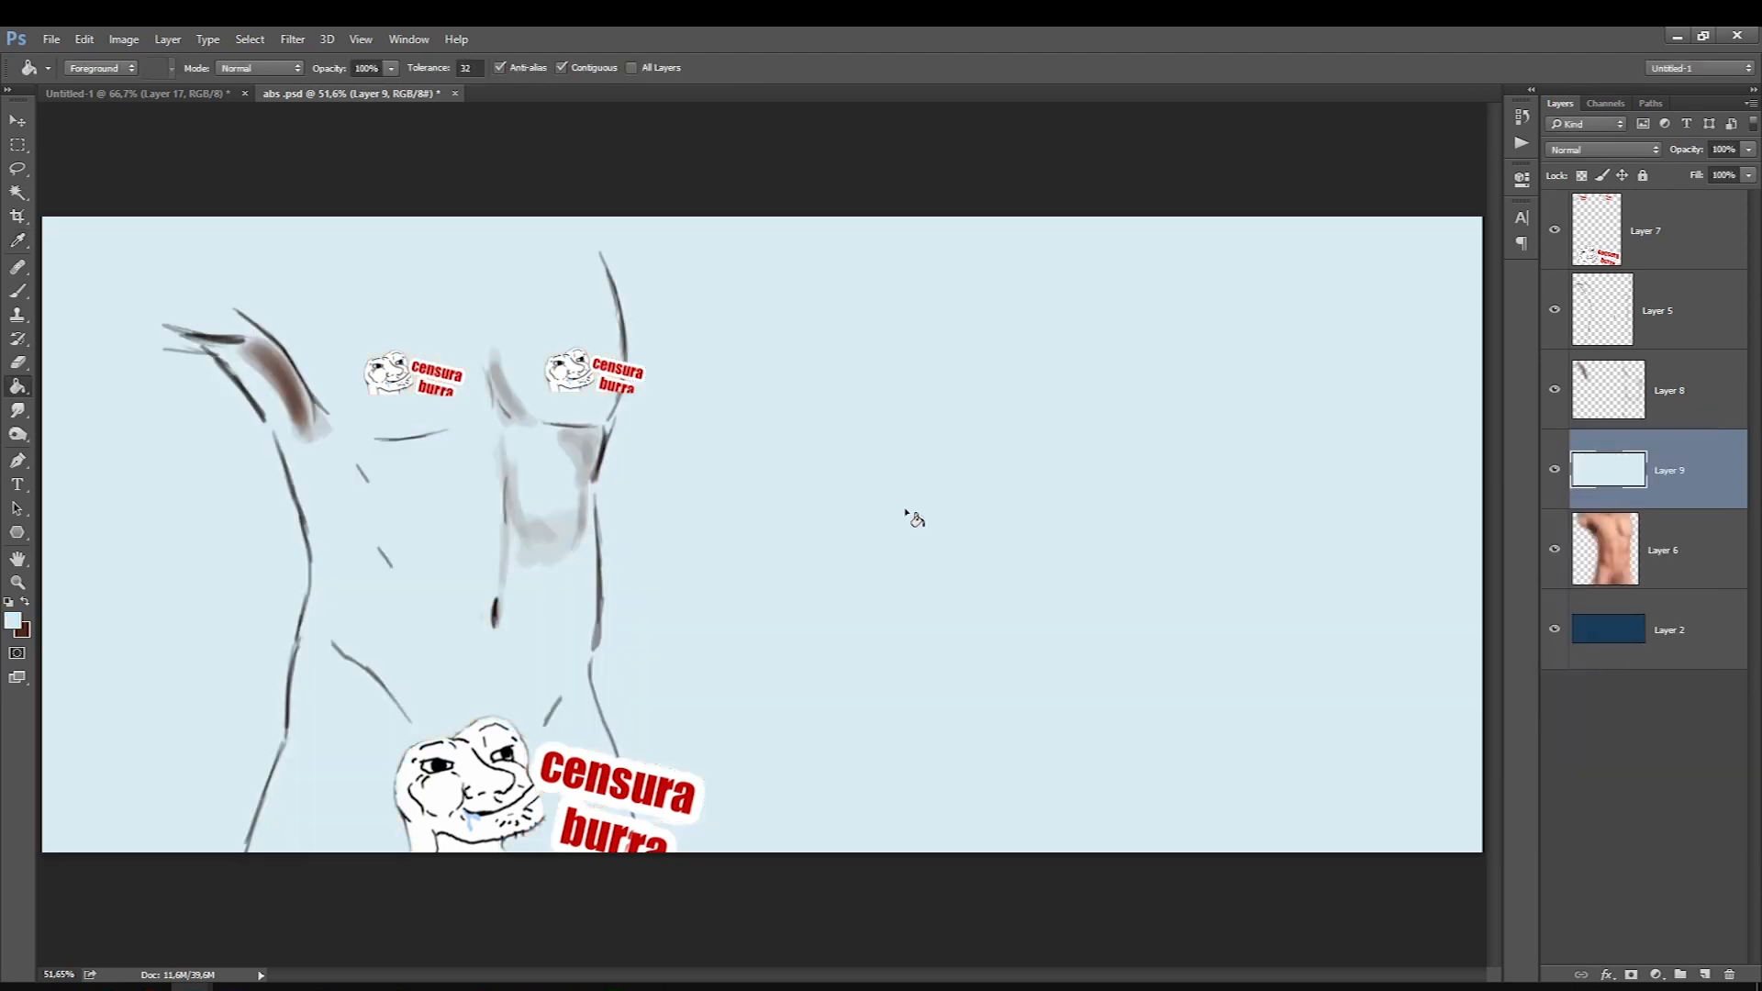
Lower the pale blue layer's opacity to about half and make the shading layer above it active.
left_click(1749, 148)
left_click_drag(1749, 171, 1705, 168)
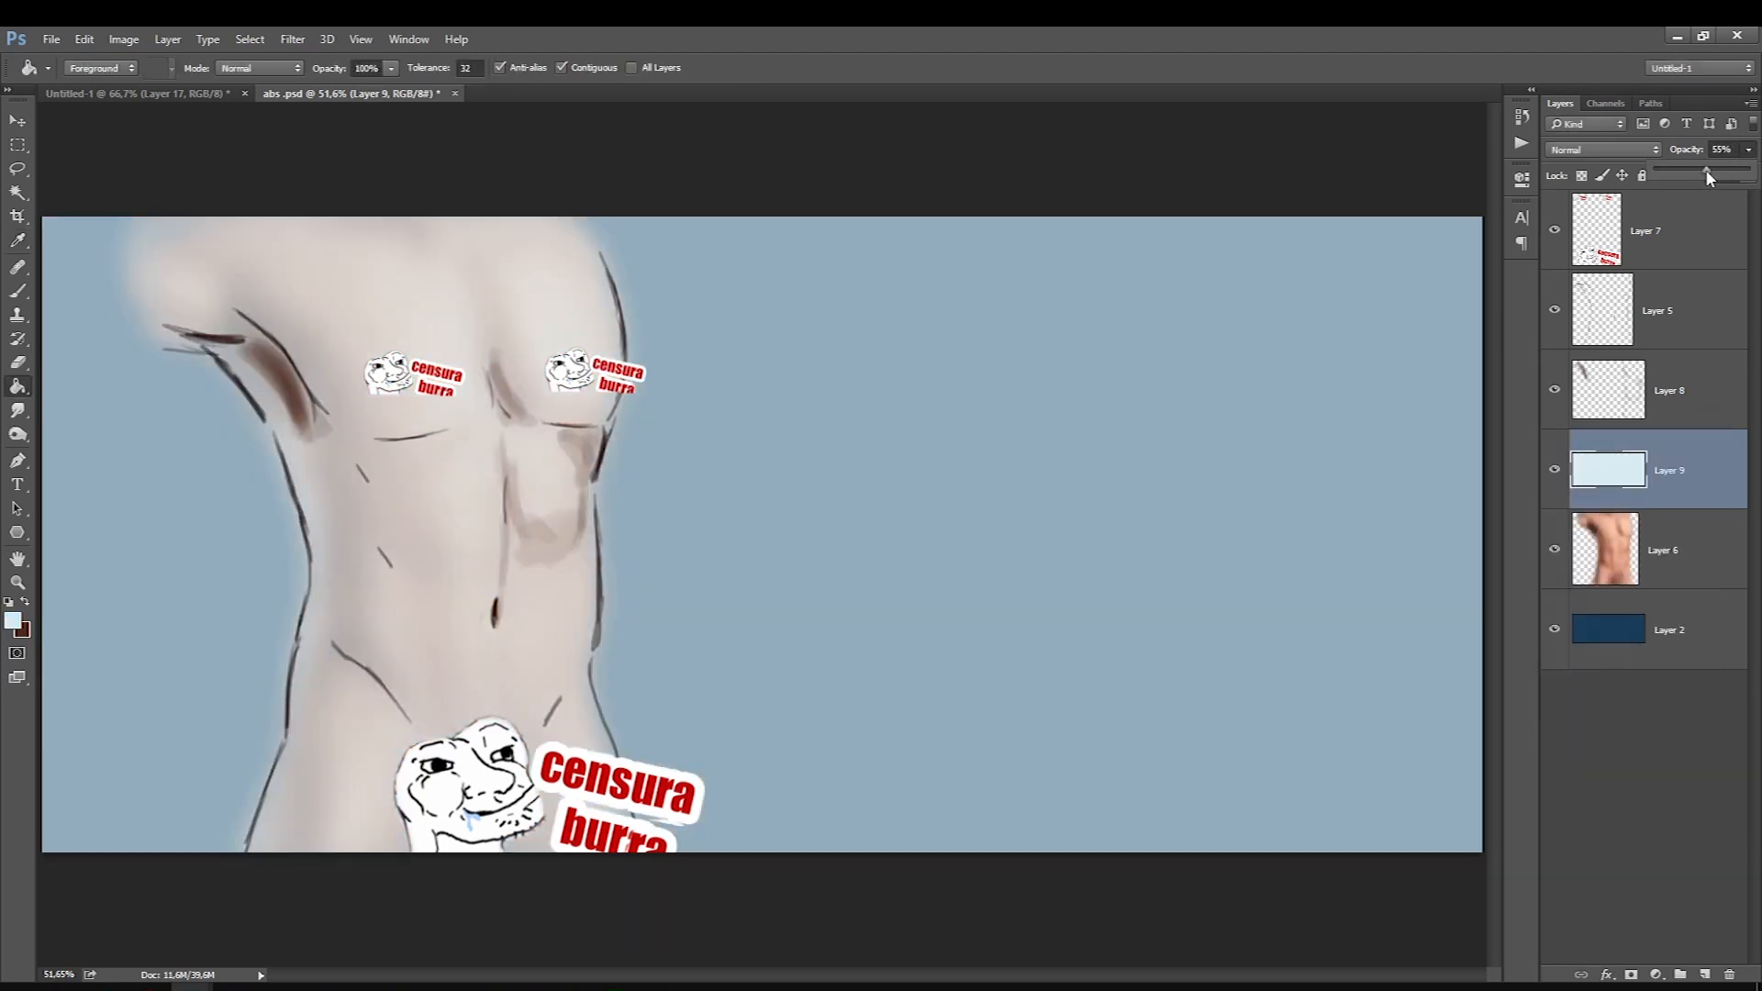
left_click(1649, 397)
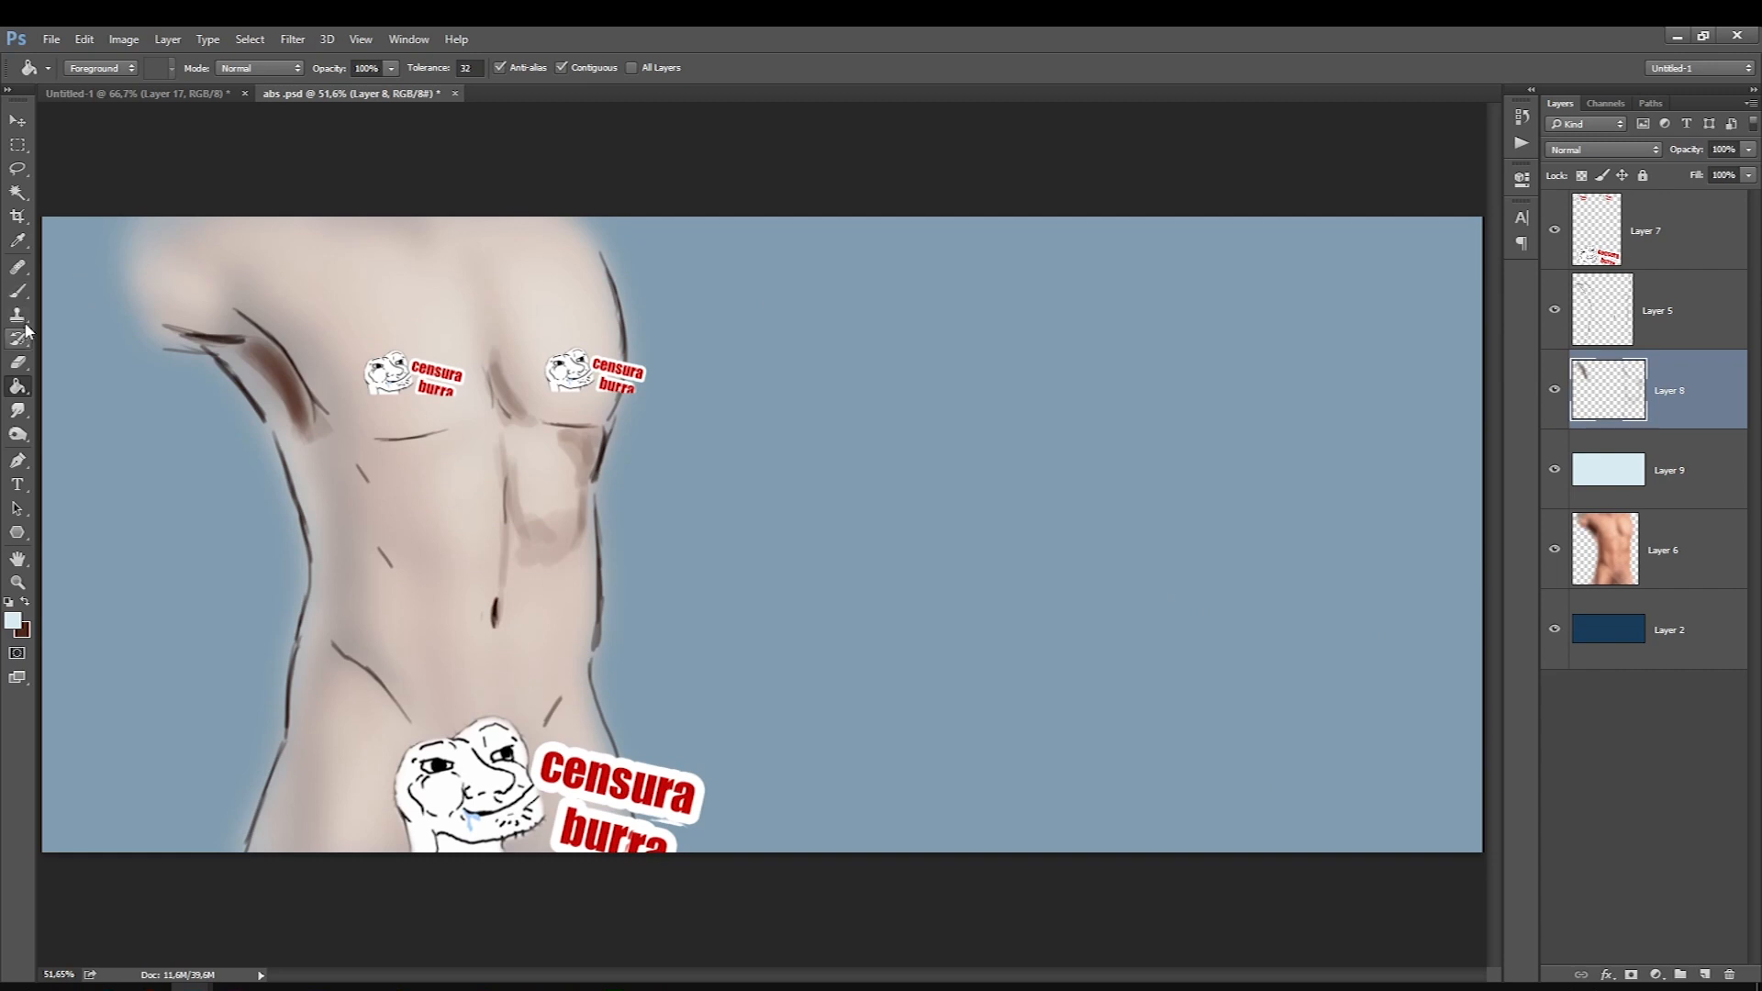
Use the Brush with dark brown to deepen the shadow below the right-hand upper abdominal muscle and along the waist.
left_click(17, 291)
left_click(25, 601)
key("bracketleft")
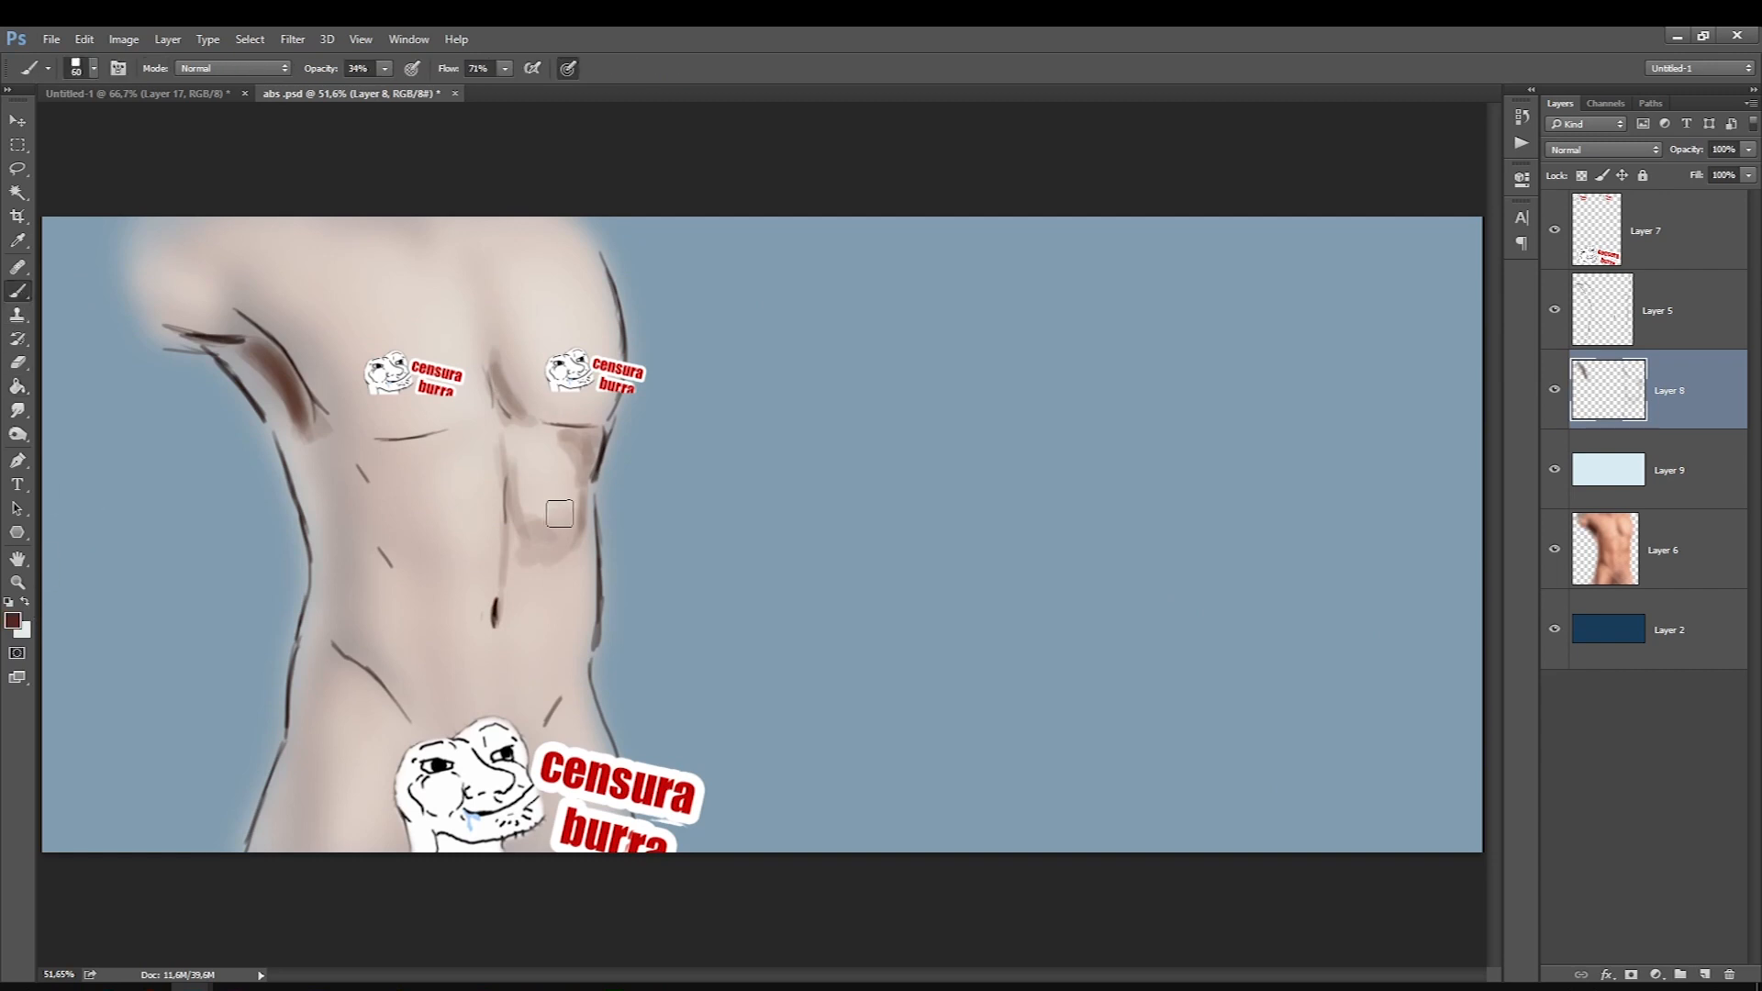
mouse_move(583, 493)
left_mouse_down()
mouse_move(547, 572)
mouse_move(527, 538)
mouse_move(543, 523)
mouse_move(523, 571)
mouse_move(524, 540)
mouse_move(549, 602)
left_mouse_up()
key("bracketleft")
key("bracketleft")
key("bracketleft")
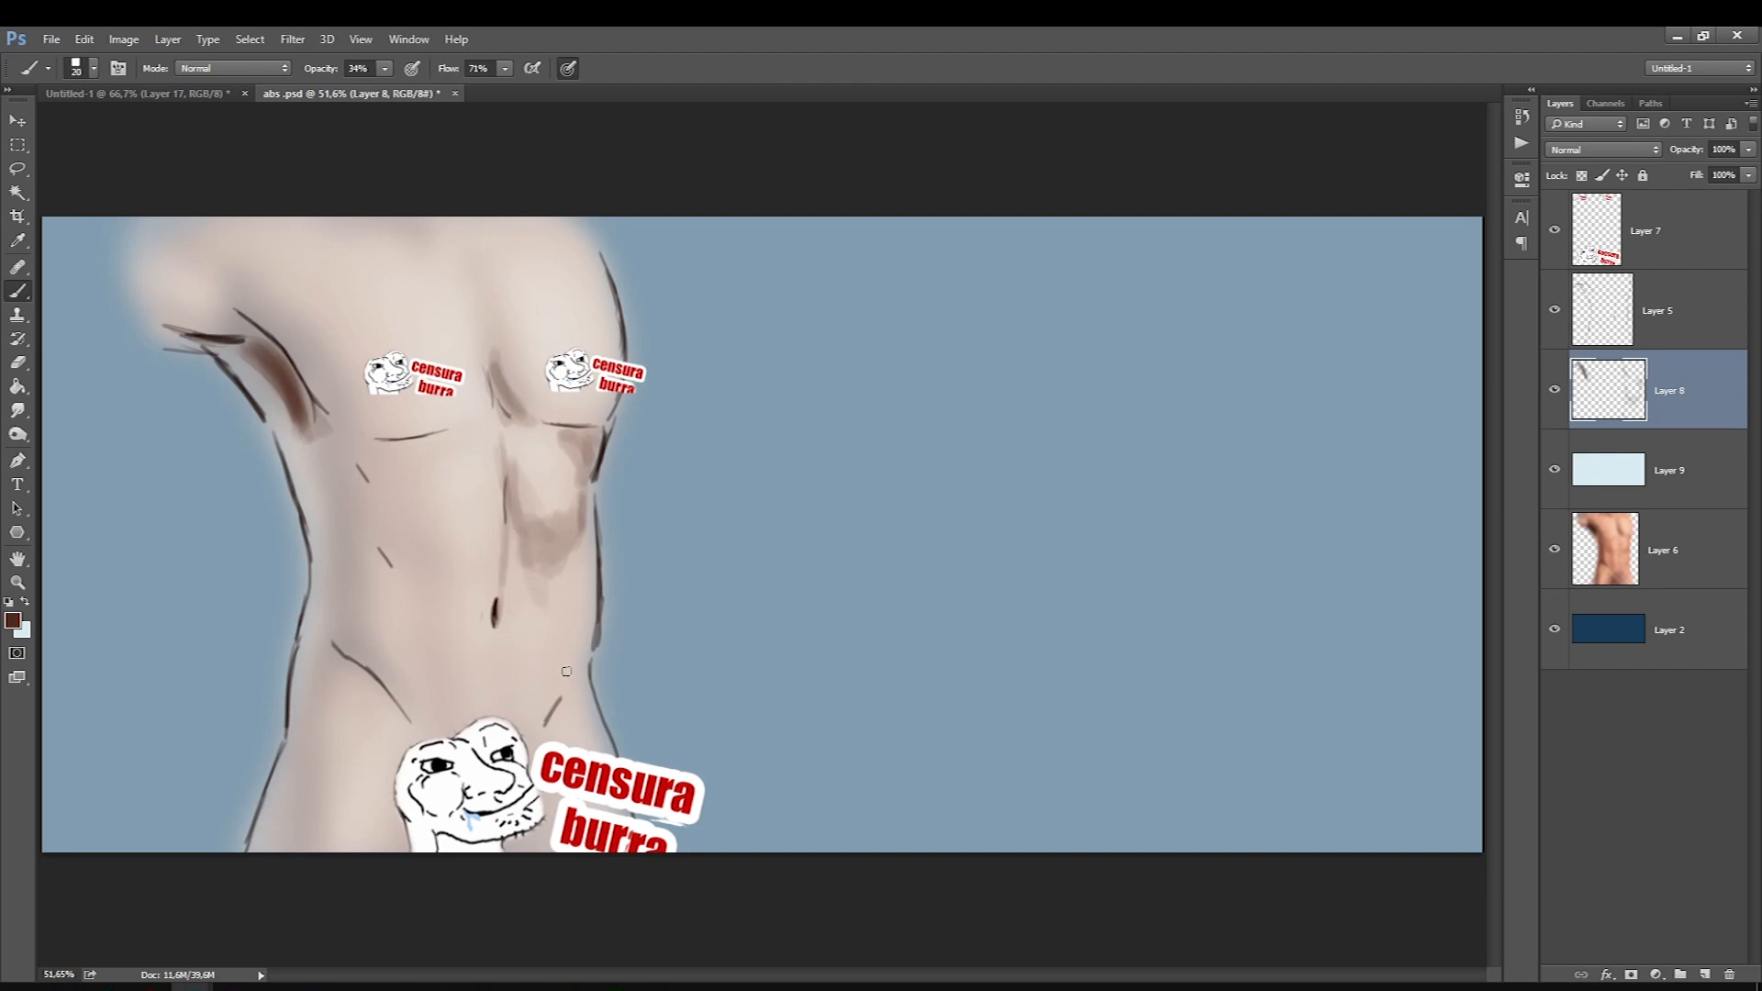
key("bracketright")
key("bracketright")
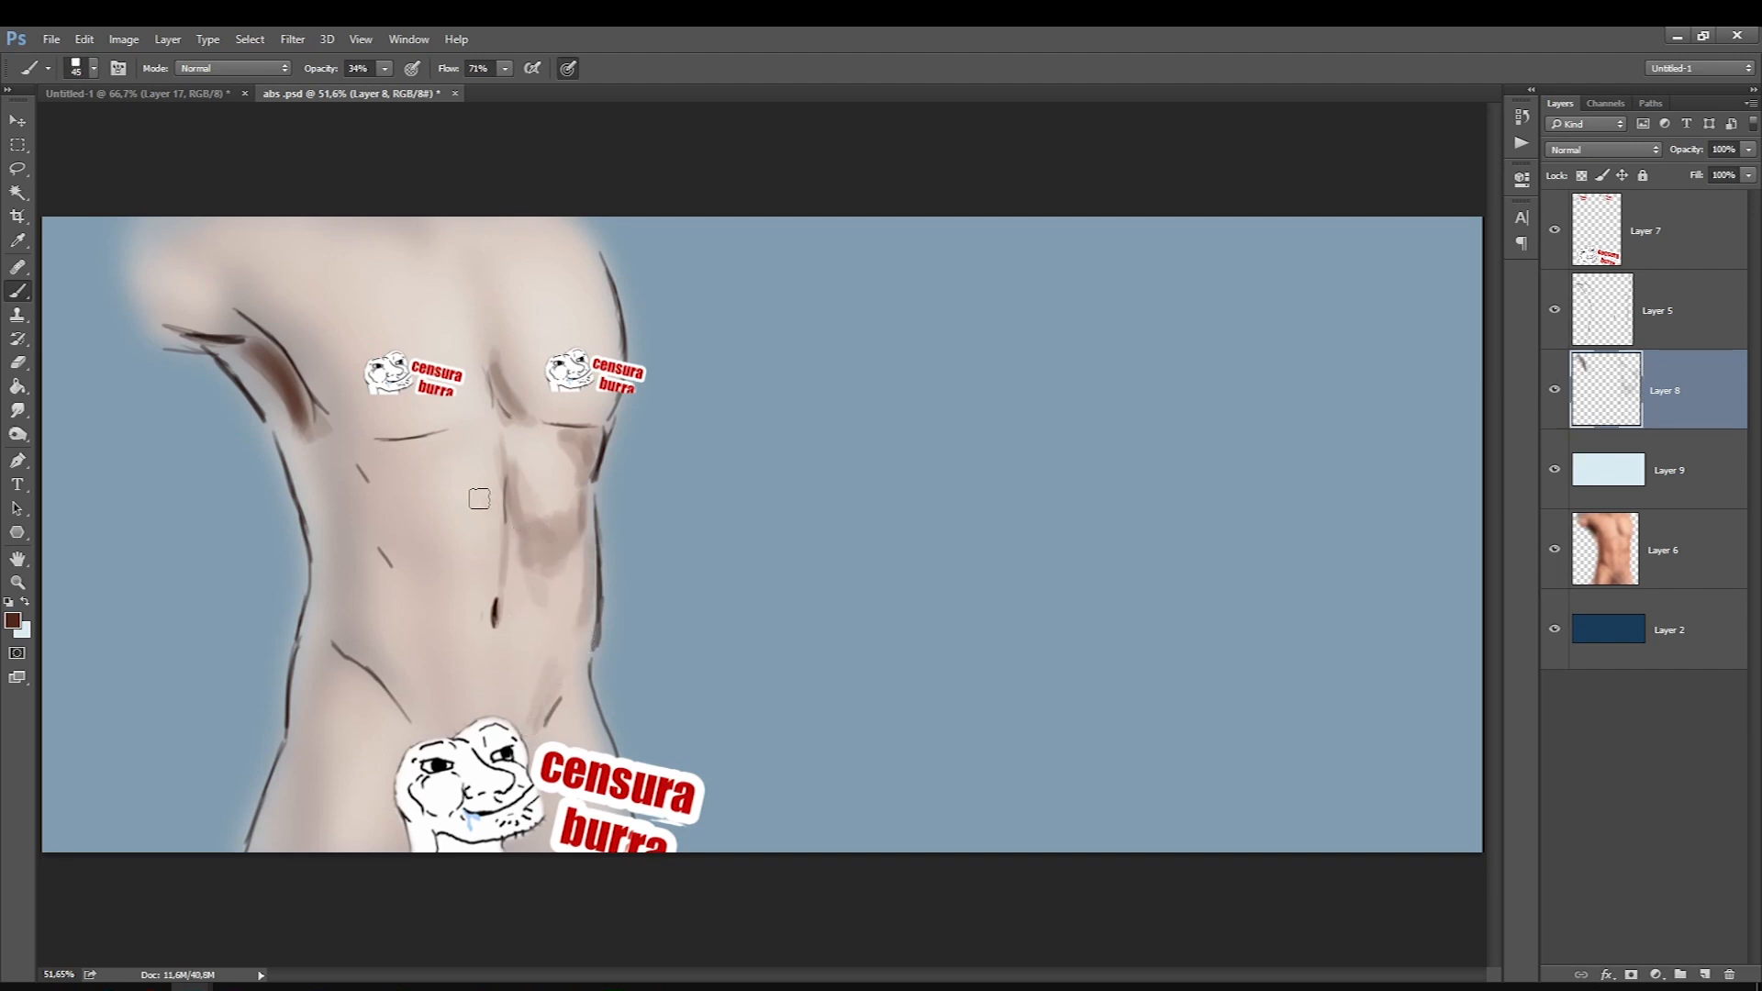
Shade beside the navel and around the left-hand abdominal muscle and ribs in dark brown, varying the brush size.
key("bracketright")
key("bracketright")
key("bracketright")
key("bracketright")
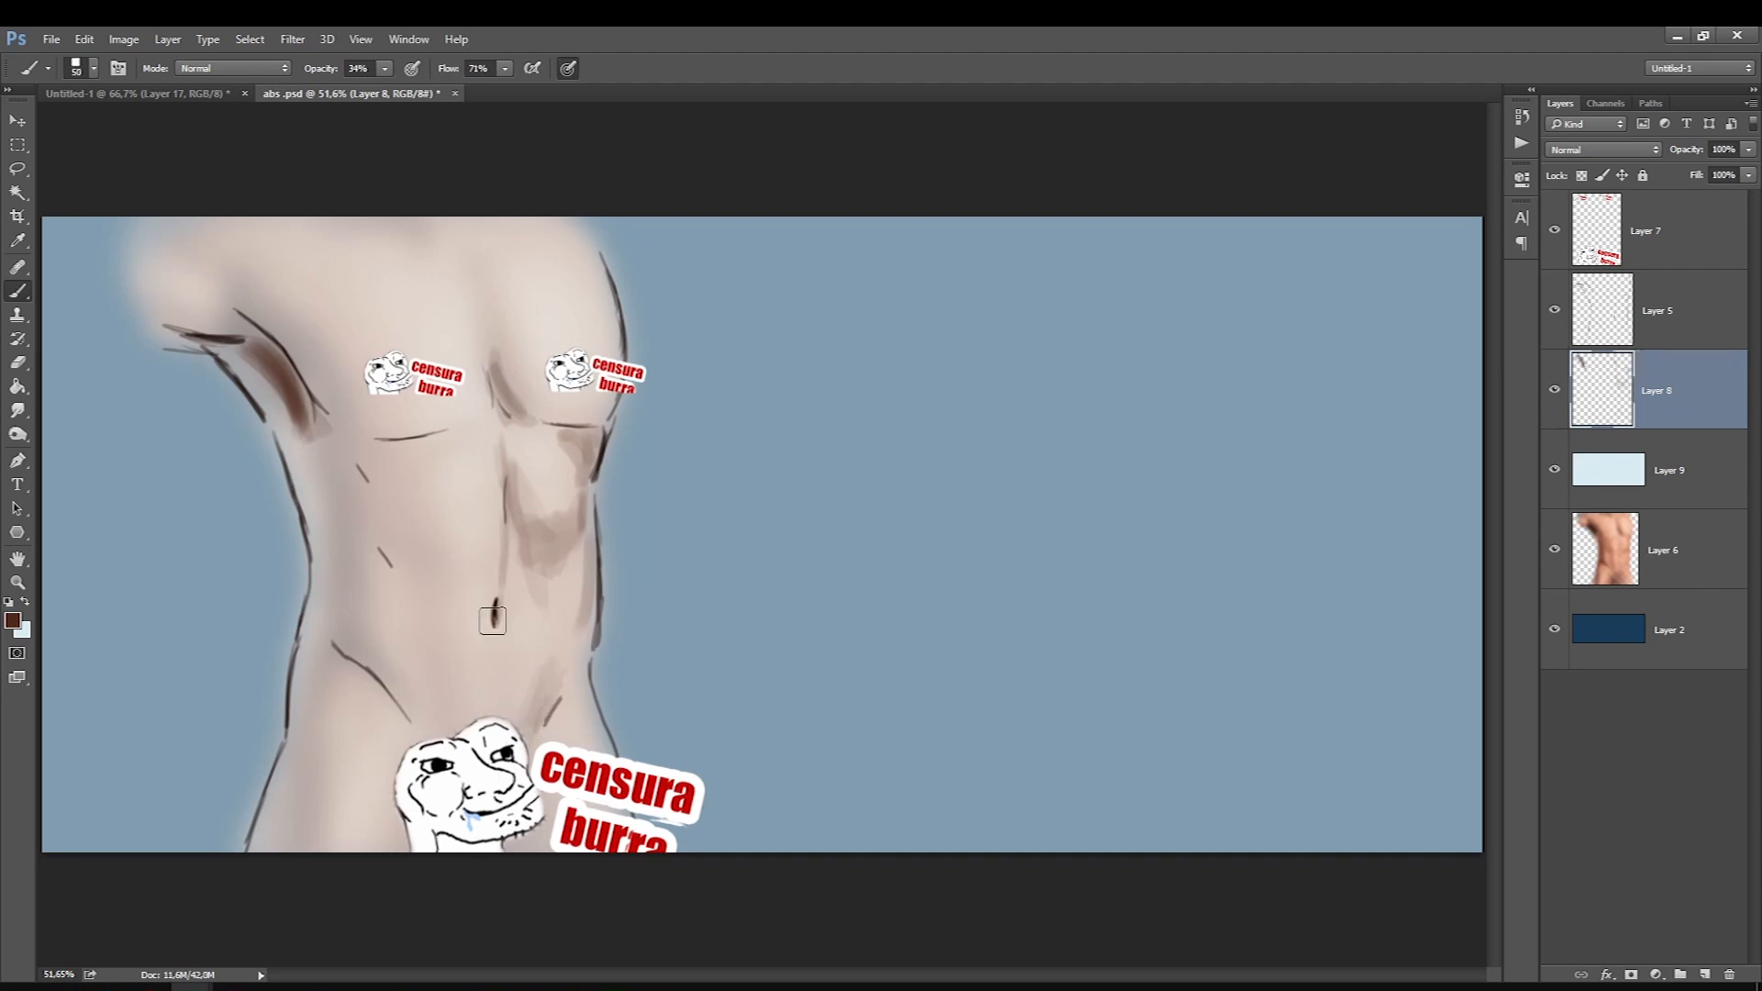
left_click_drag(525, 542, 516, 615)
key("bracketleft")
mouse_move(391, 525)
left_mouse_down()
mouse_move(390, 543)
mouse_move(450, 562)
mouse_move(457, 591)
left_mouse_up()
key("bracketleft")
key("bracketleft")
key("bracketleft")
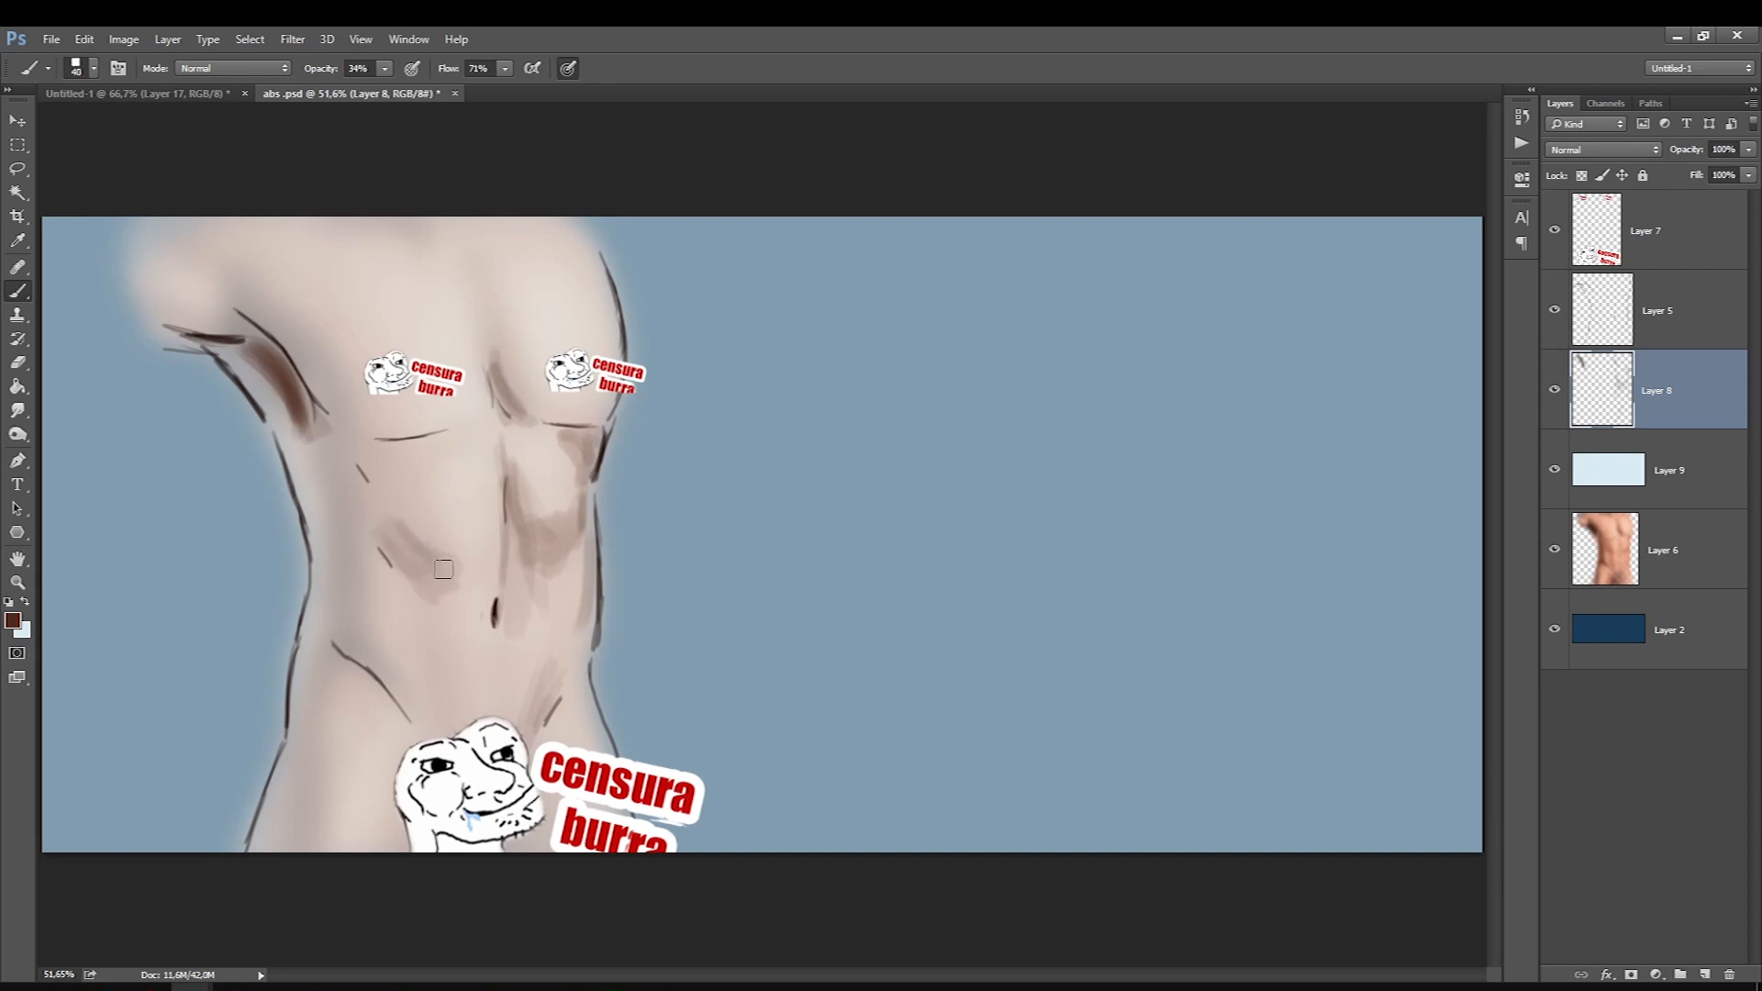
key("bracketright")
left_click_drag(391, 466, 373, 498)
Set the foreground colour to a05c47 and paint it over the shadows on both sides of the abdominal muscles.
left_click(13, 621)
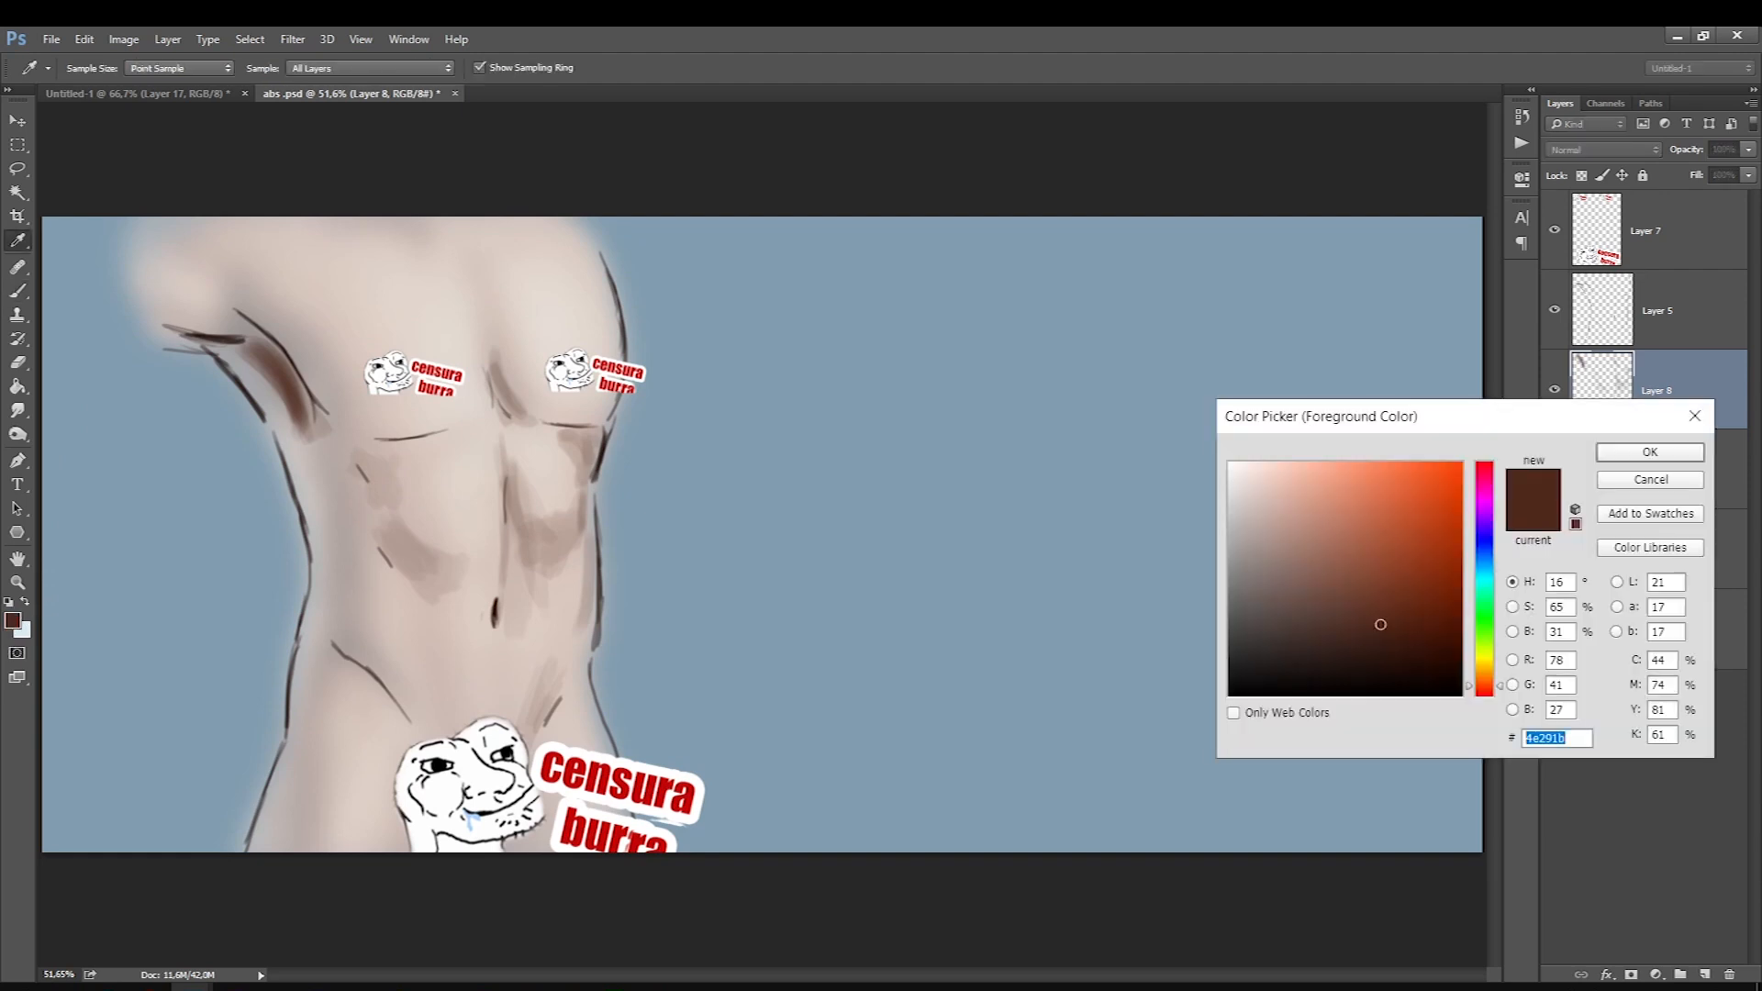
left_click(1358, 550)
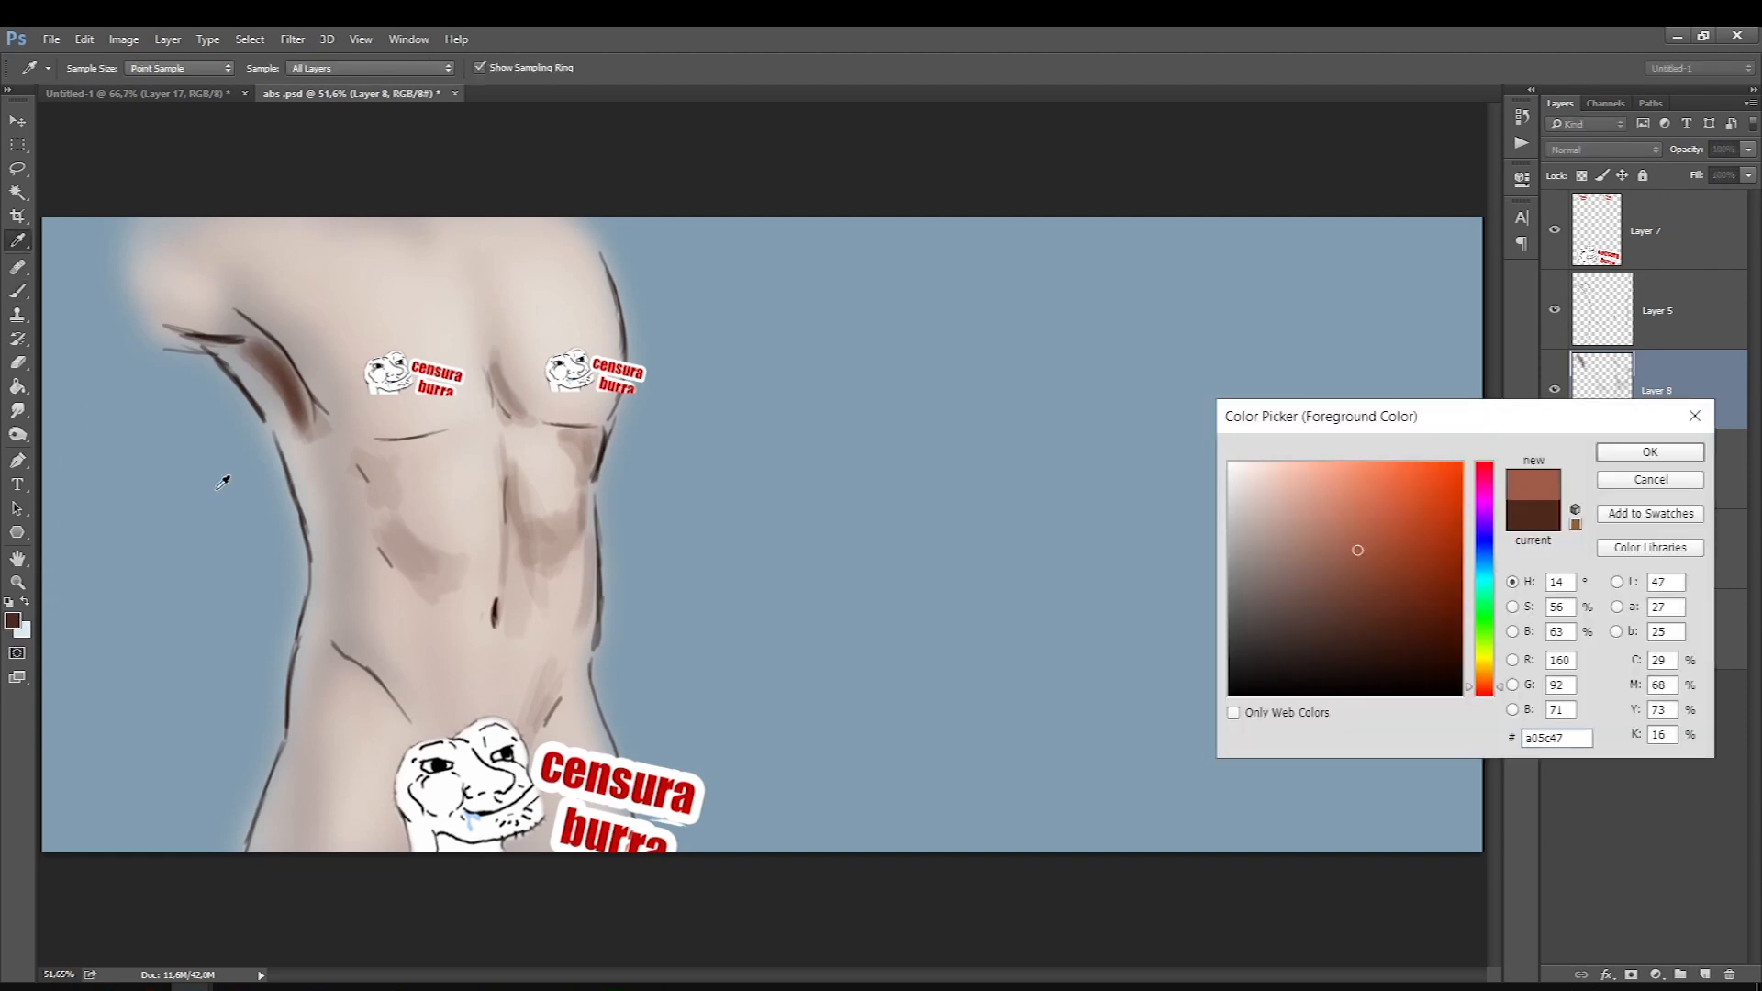
key("Return")
mouse_move(560, 528)
left_mouse_down()
mouse_move(511, 532)
mouse_move(542, 595)
left_mouse_up()
left_click_drag(581, 444, 579, 469)
mouse_move(565, 568)
left_mouse_down()
mouse_move(573, 630)
mouse_move(522, 504)
left_mouse_up()
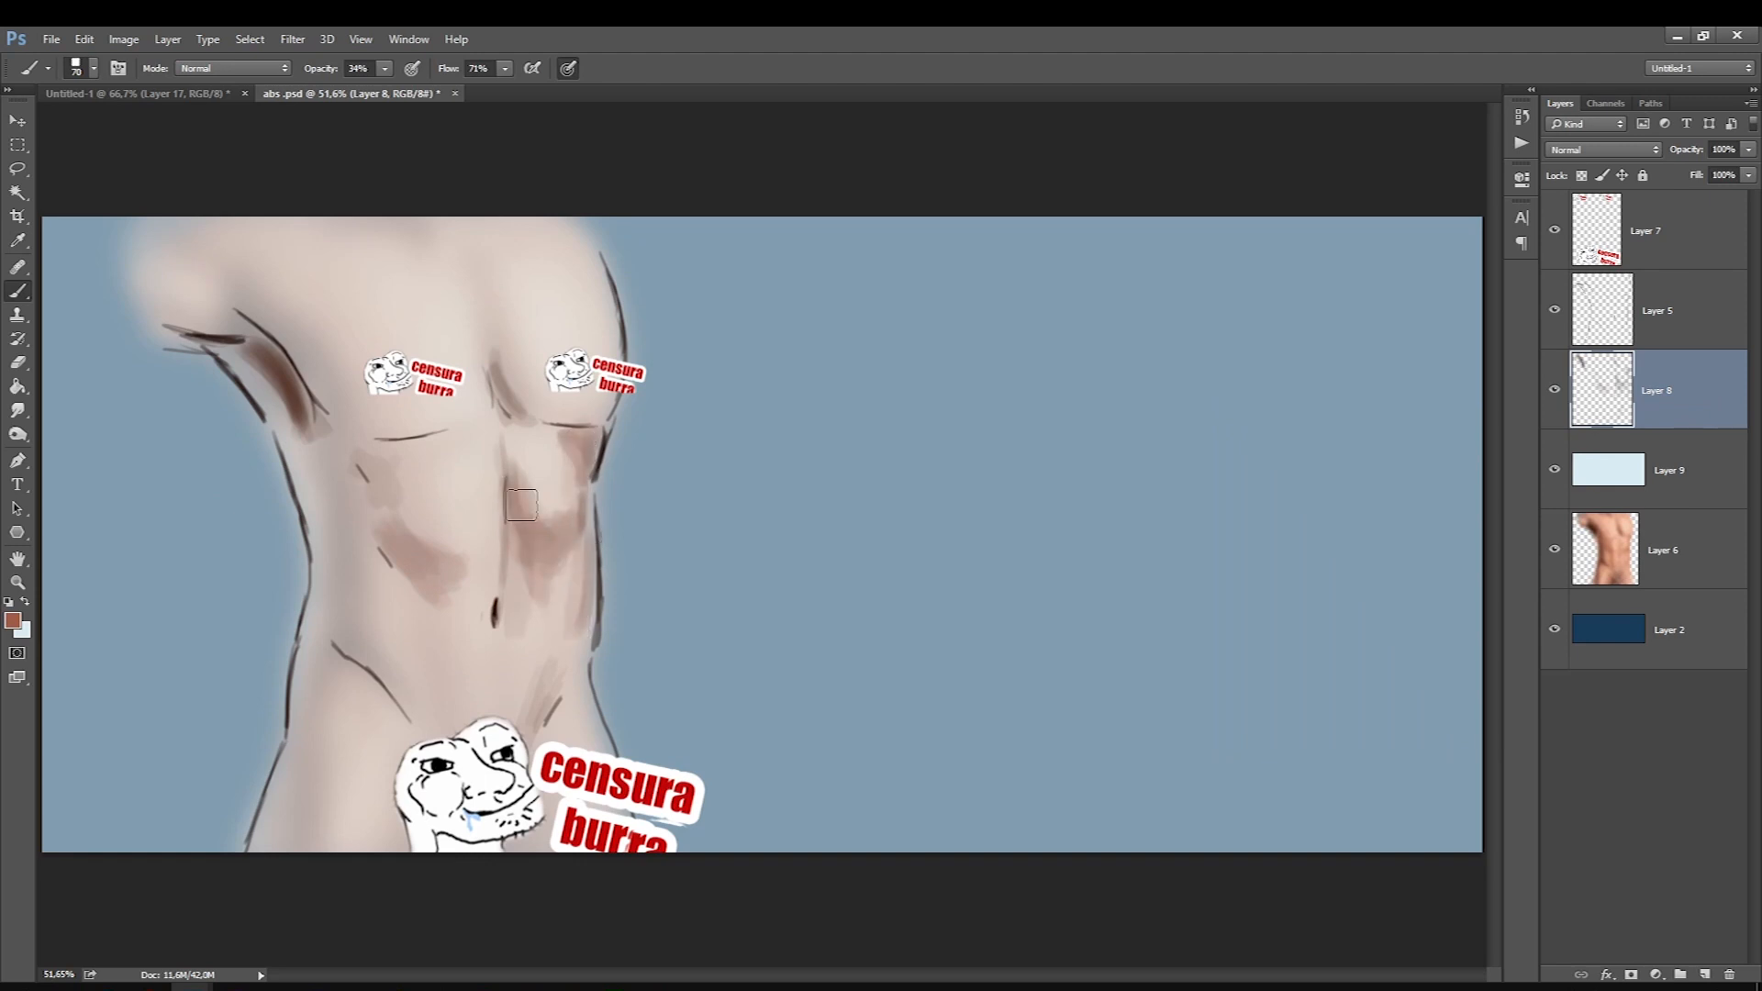
key("bracketright")
key("bracketright")
left_click_drag(387, 530, 402, 495)
Shade beneath the left-hand pectoral toward the armpit with the reddish brown, adjusting the brush size.
key("bracketleft")
key("bracketleft")
key("bracketleft")
key("bracketleft")
key("bracketright")
key("bracketright")
key("bracketright")
mouse_move(331, 423)
left_mouse_down()
mouse_move(447, 433)
mouse_move(363, 415)
left_mouse_up()
key("bracketright")
key("bracketright")
key("bracketleft")
key("bracketleft")
Add reddish-brown shading to the left-hand waist and the lower abdomen beneath the navel.
mouse_move(334, 497)
left_mouse_down()
mouse_move(381, 611)
mouse_move(338, 577)
mouse_move(480, 680)
mouse_move(482, 751)
mouse_move(436, 629)
mouse_move(461, 703)
left_mouse_up()
key("bracketright")
key("bracketright")
key("bracketright")
key("bracketleft")
key("bracketleft")
key("bracketleft")
left_click_drag(425, 593, 473, 724)
mouse_move(472, 649)
left_mouse_down()
mouse_move(482, 674)
mouse_move(502, 637)
left_mouse_up()
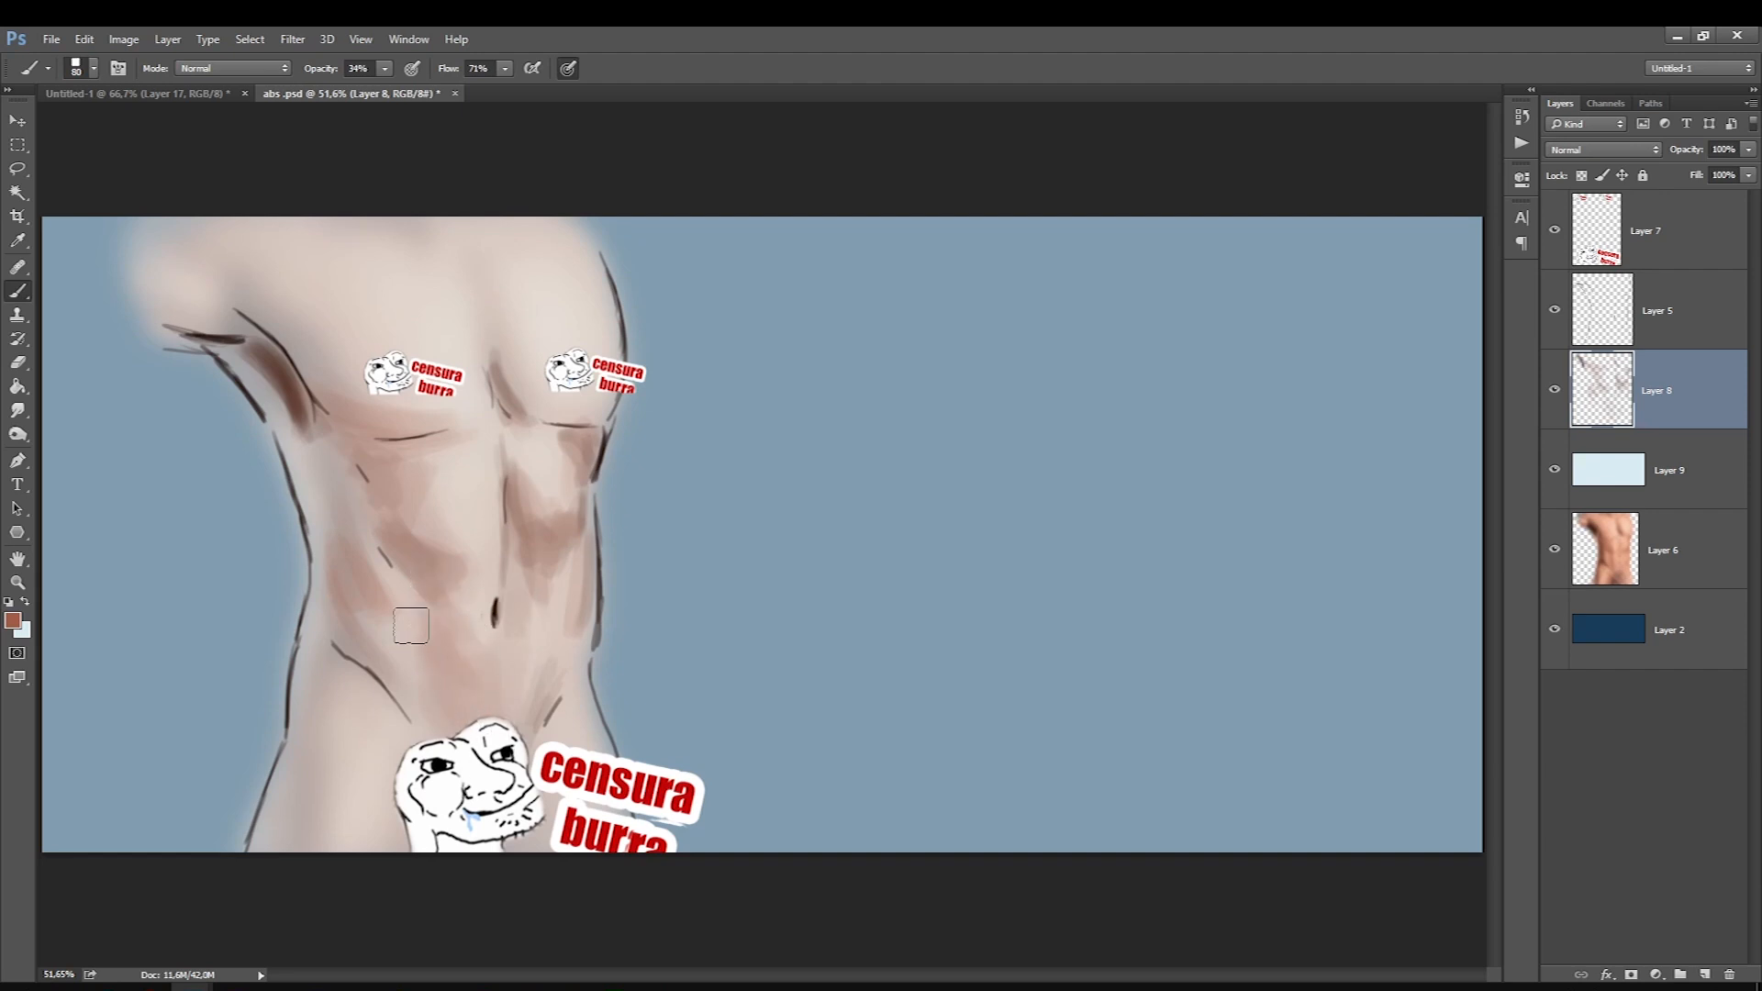
Set the foreground colour to 50281a and darken the left-hand flank down to the hip crease.
left_click(25, 602)
left_click(17, 617)
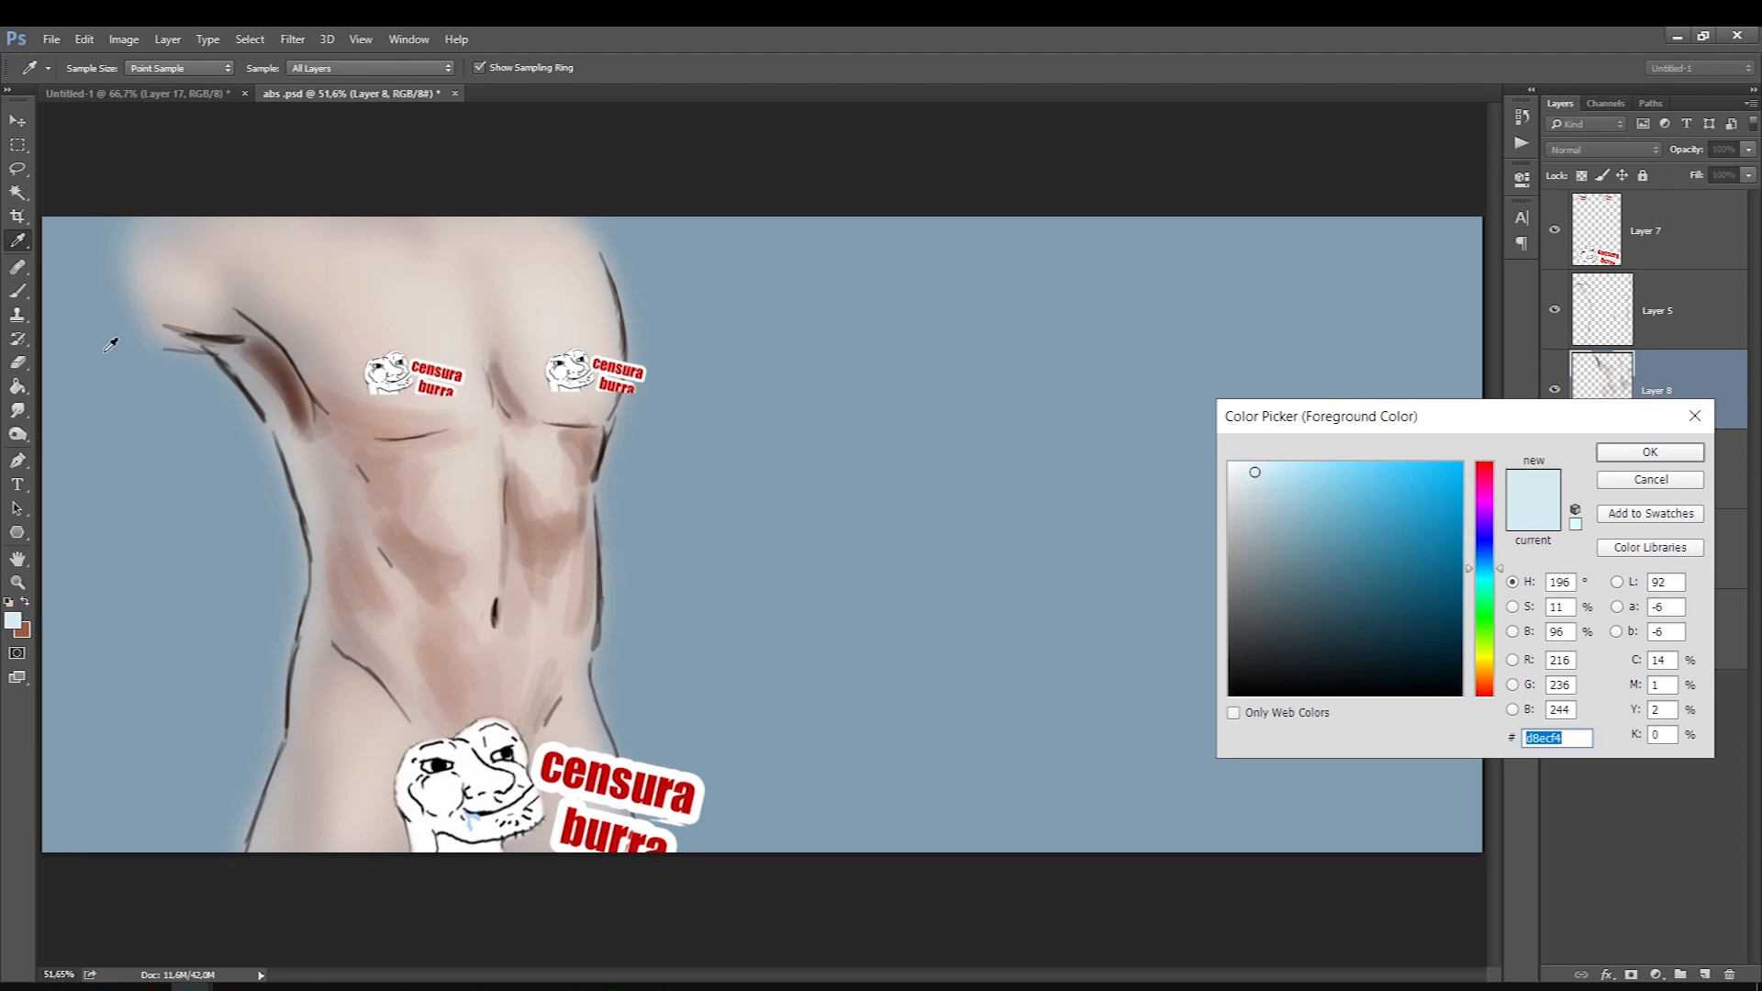
type("50281a")
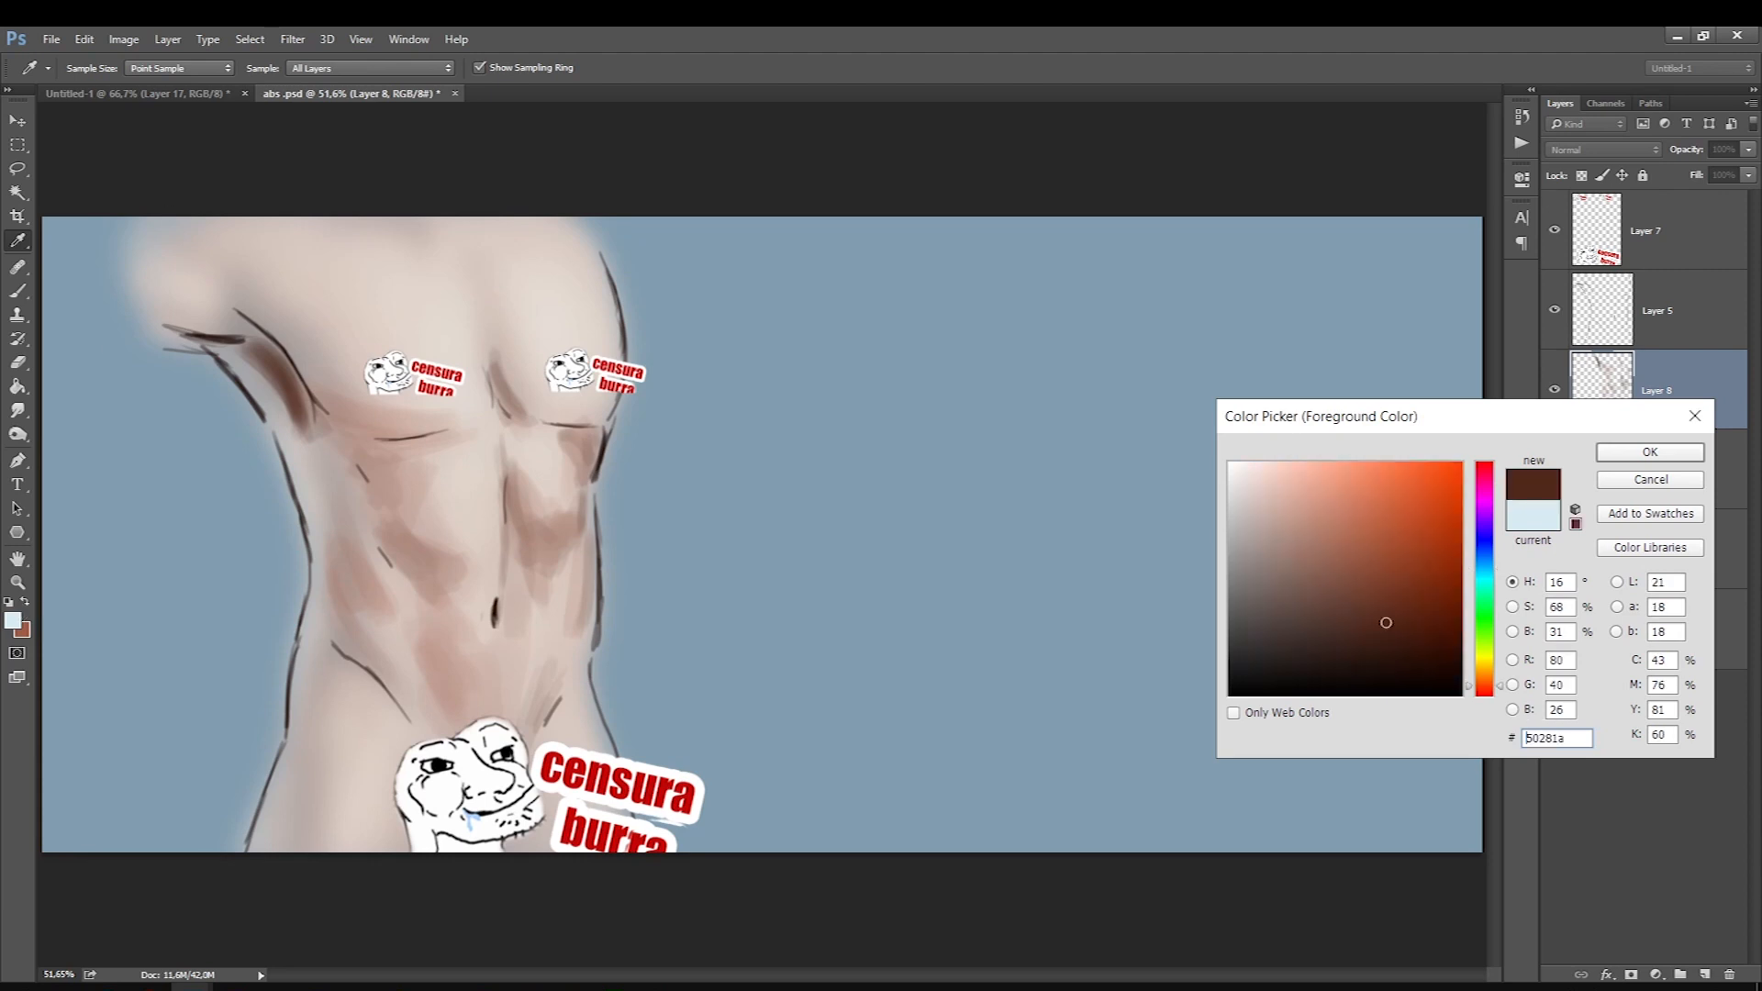
key("Return")
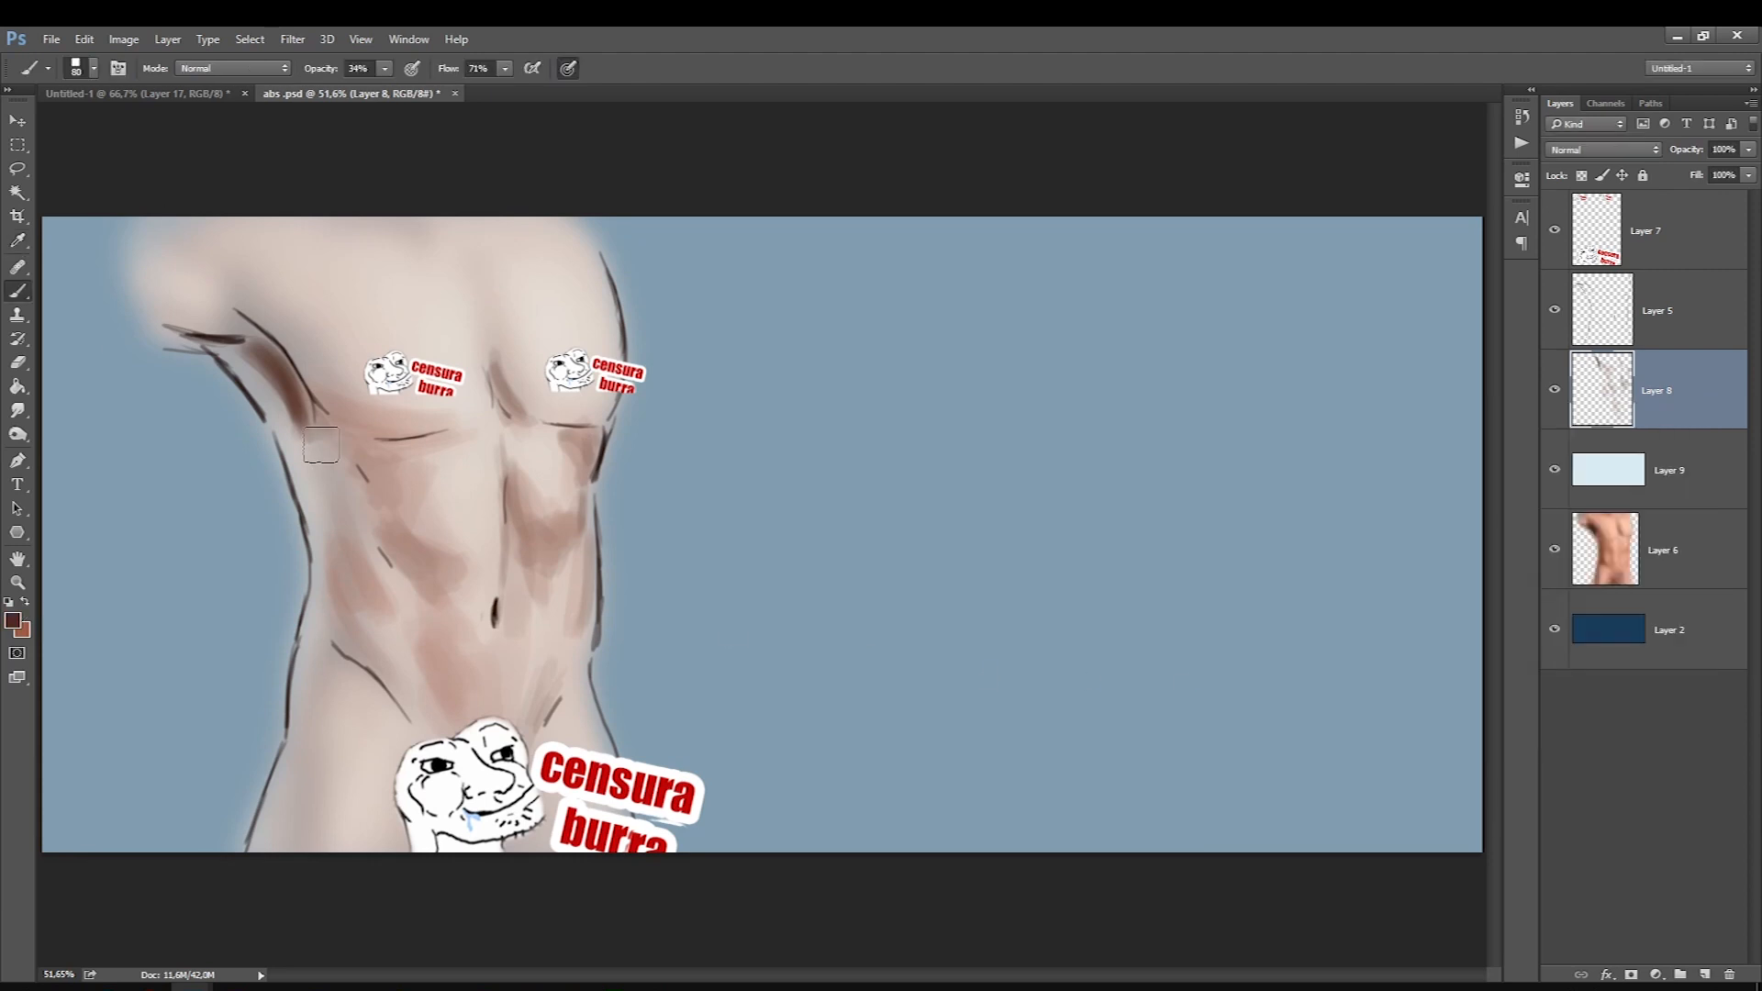
left_click_drag(344, 565, 369, 610)
mouse_move(358, 630)
left_mouse_down()
mouse_move(398, 686)
mouse_move(261, 594)
mouse_move(404, 719)
mouse_move(329, 647)
mouse_move(405, 719)
left_mouse_up()
Deepen the left-hand hip crease and shade the upper thigh below it with a smaller dark brown brush.
key("bracketleft")
key("bracketright")
left_click_drag(349, 662, 335, 662)
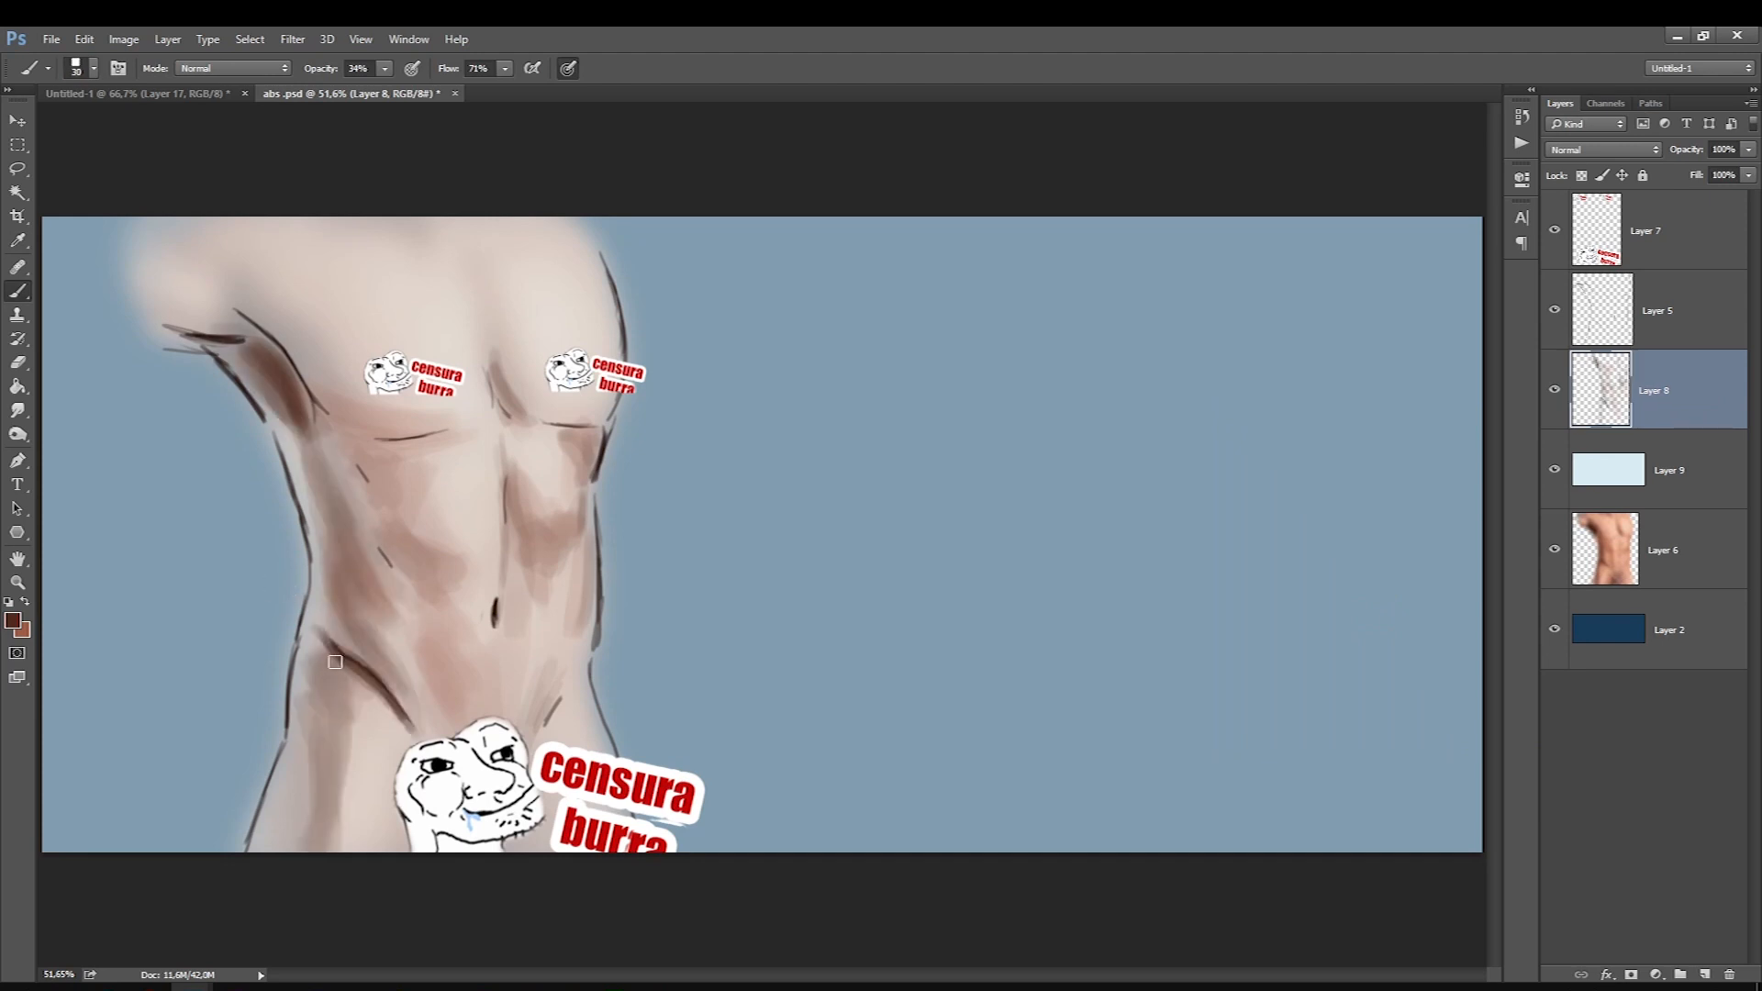
mouse_move(330, 730)
left_mouse_down()
mouse_move(319, 855)
mouse_move(325, 719)
mouse_move(332, 842)
mouse_move(342, 761)
mouse_move(317, 658)
mouse_move(374, 691)
left_mouse_up()
key("bracketright")
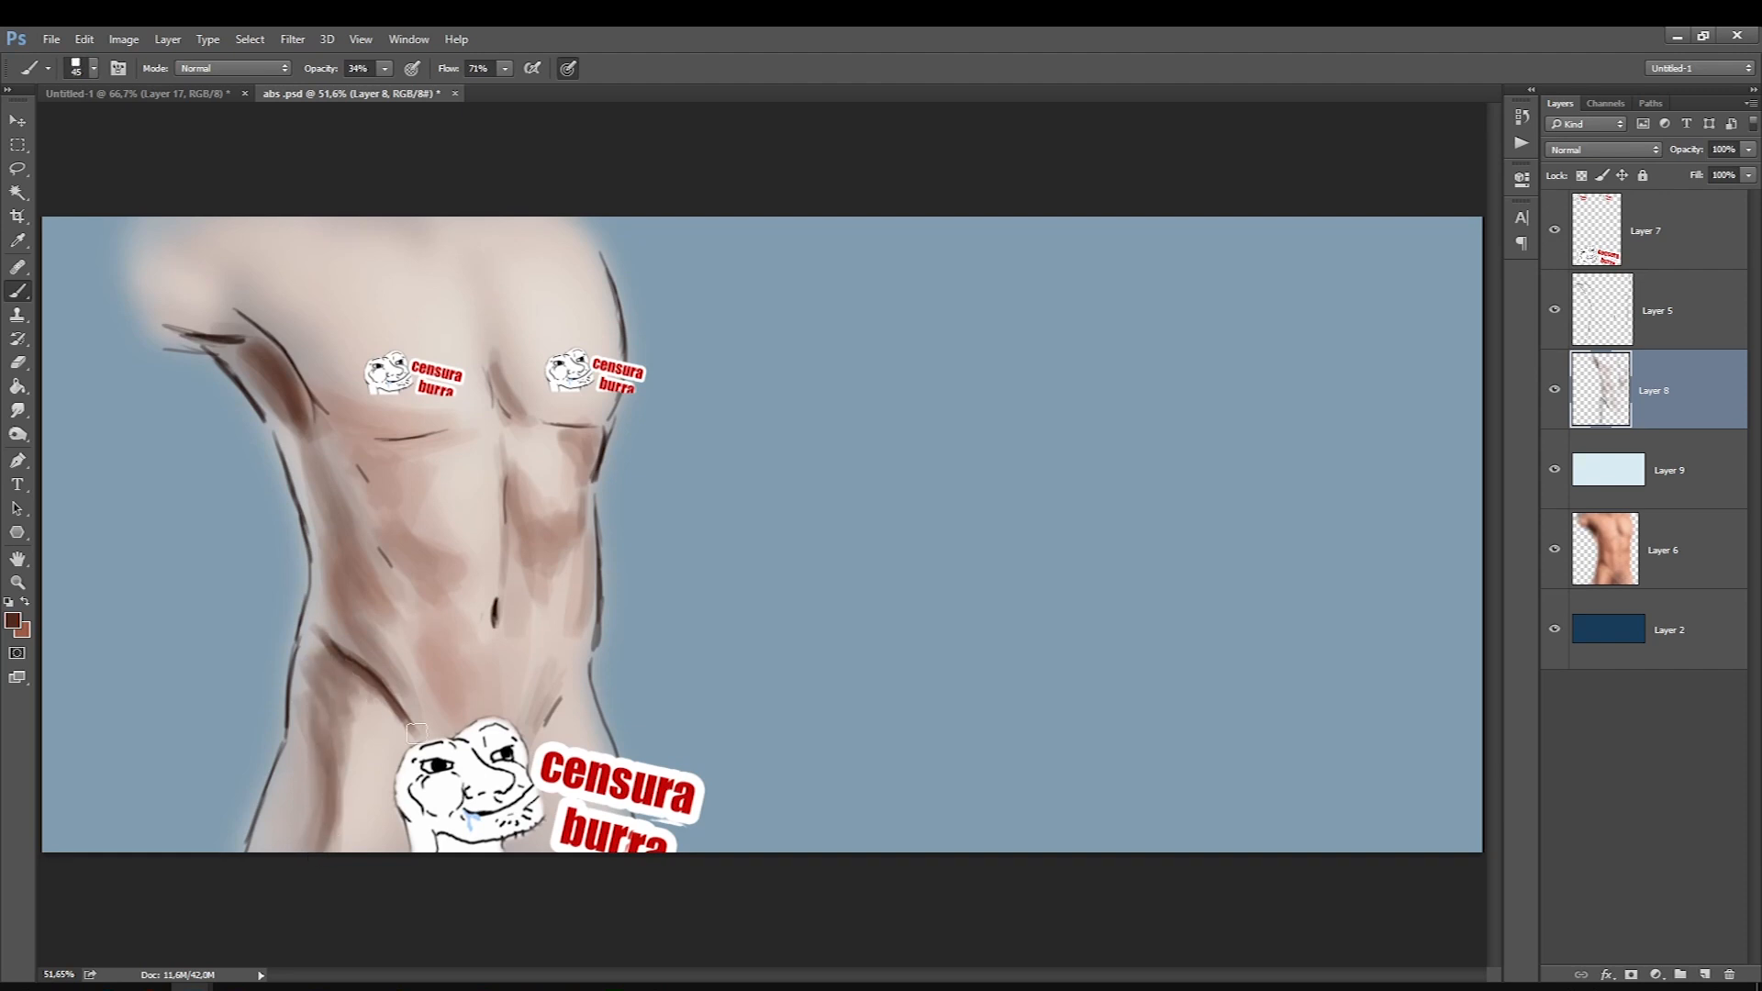
Shade the lower abdomen's middle with a larger brush and add finer dark strokes on the left-hand inner thigh.
key("bracketright")
key("bracketright")
key("bracketright")
key("bracketright")
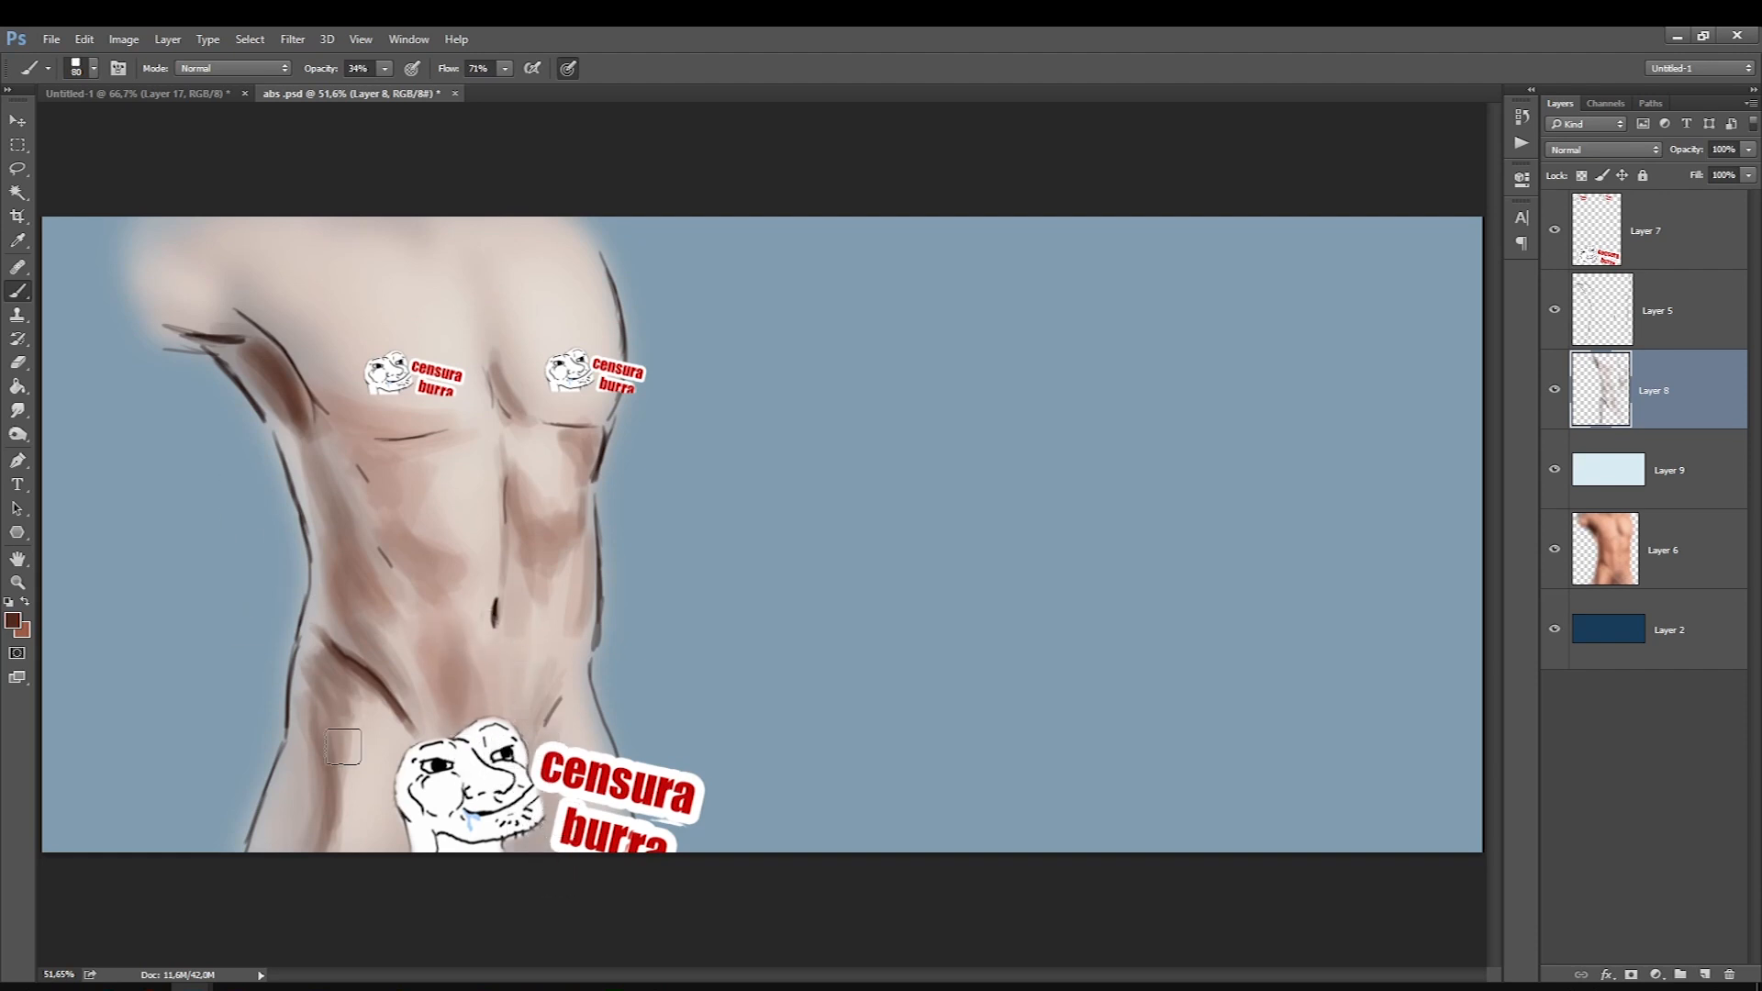
key("bracketleft")
key("bracketleft")
key("bracketleft")
key("bracketleft")
left_click_drag(365, 721, 375, 775)
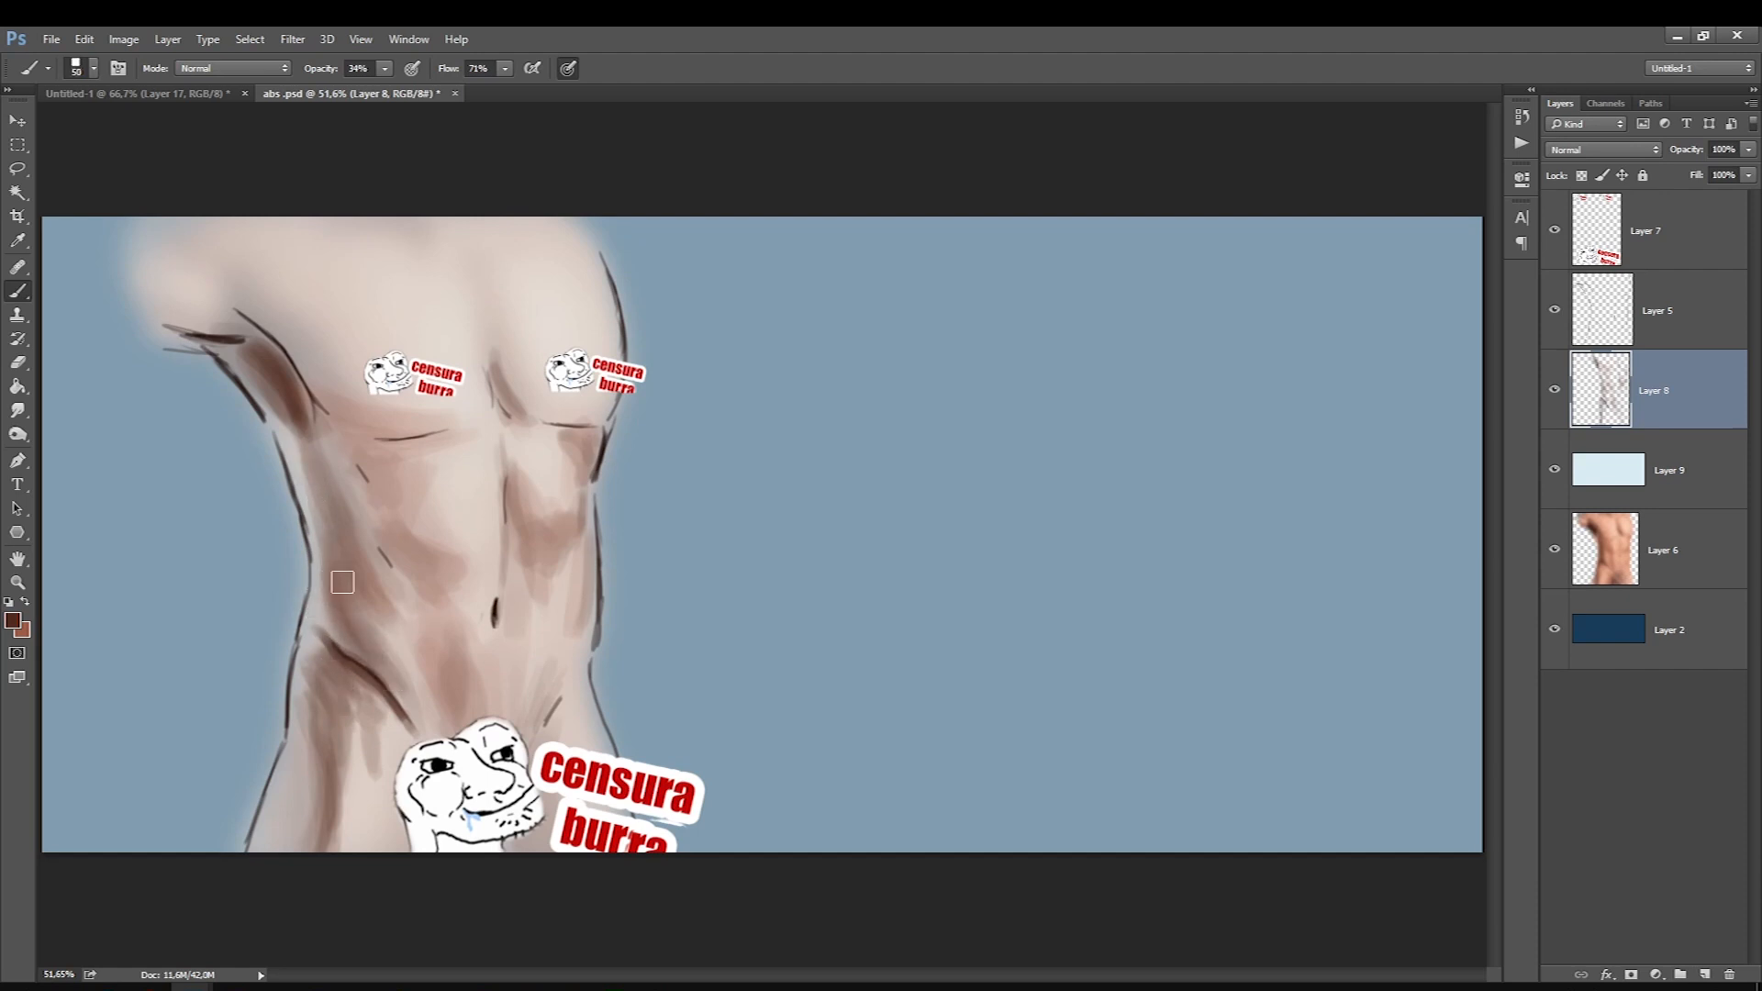
Enlarge the brush to about 100 and broaden the soft shading over the left-hand flank, hip and ribs.
key("bracketright")
key("bracketright")
key("bracketright")
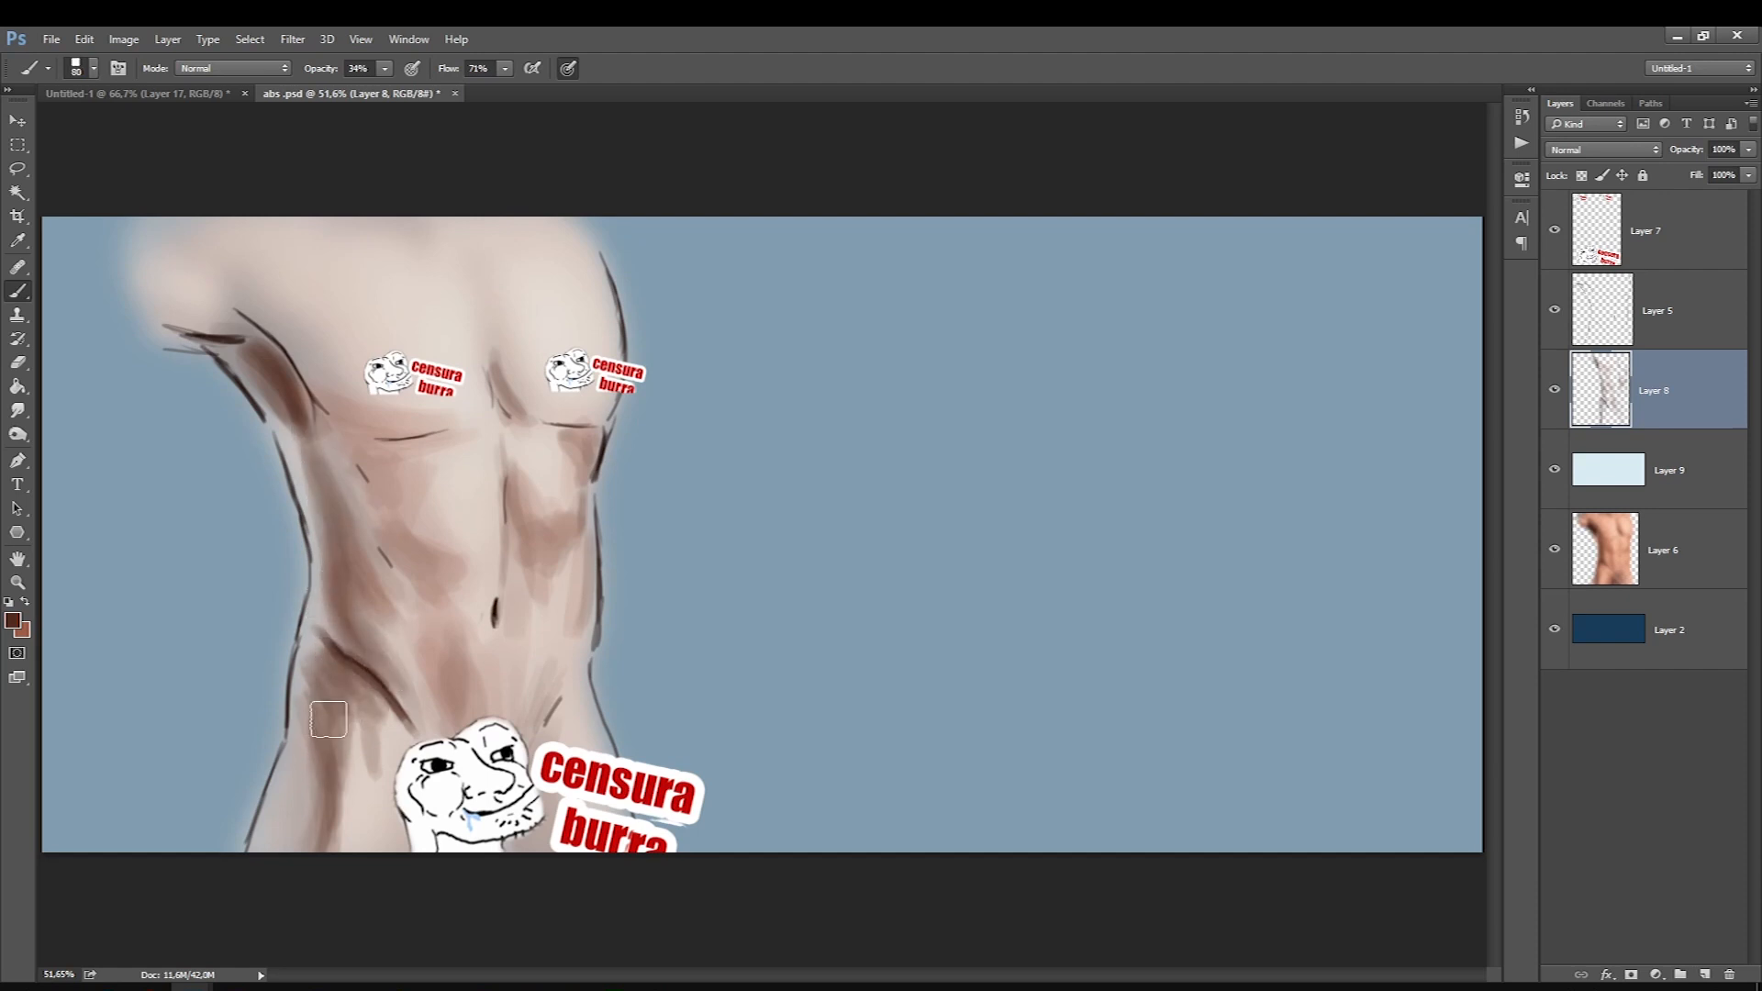
key("bracketright")
key("bracketright")
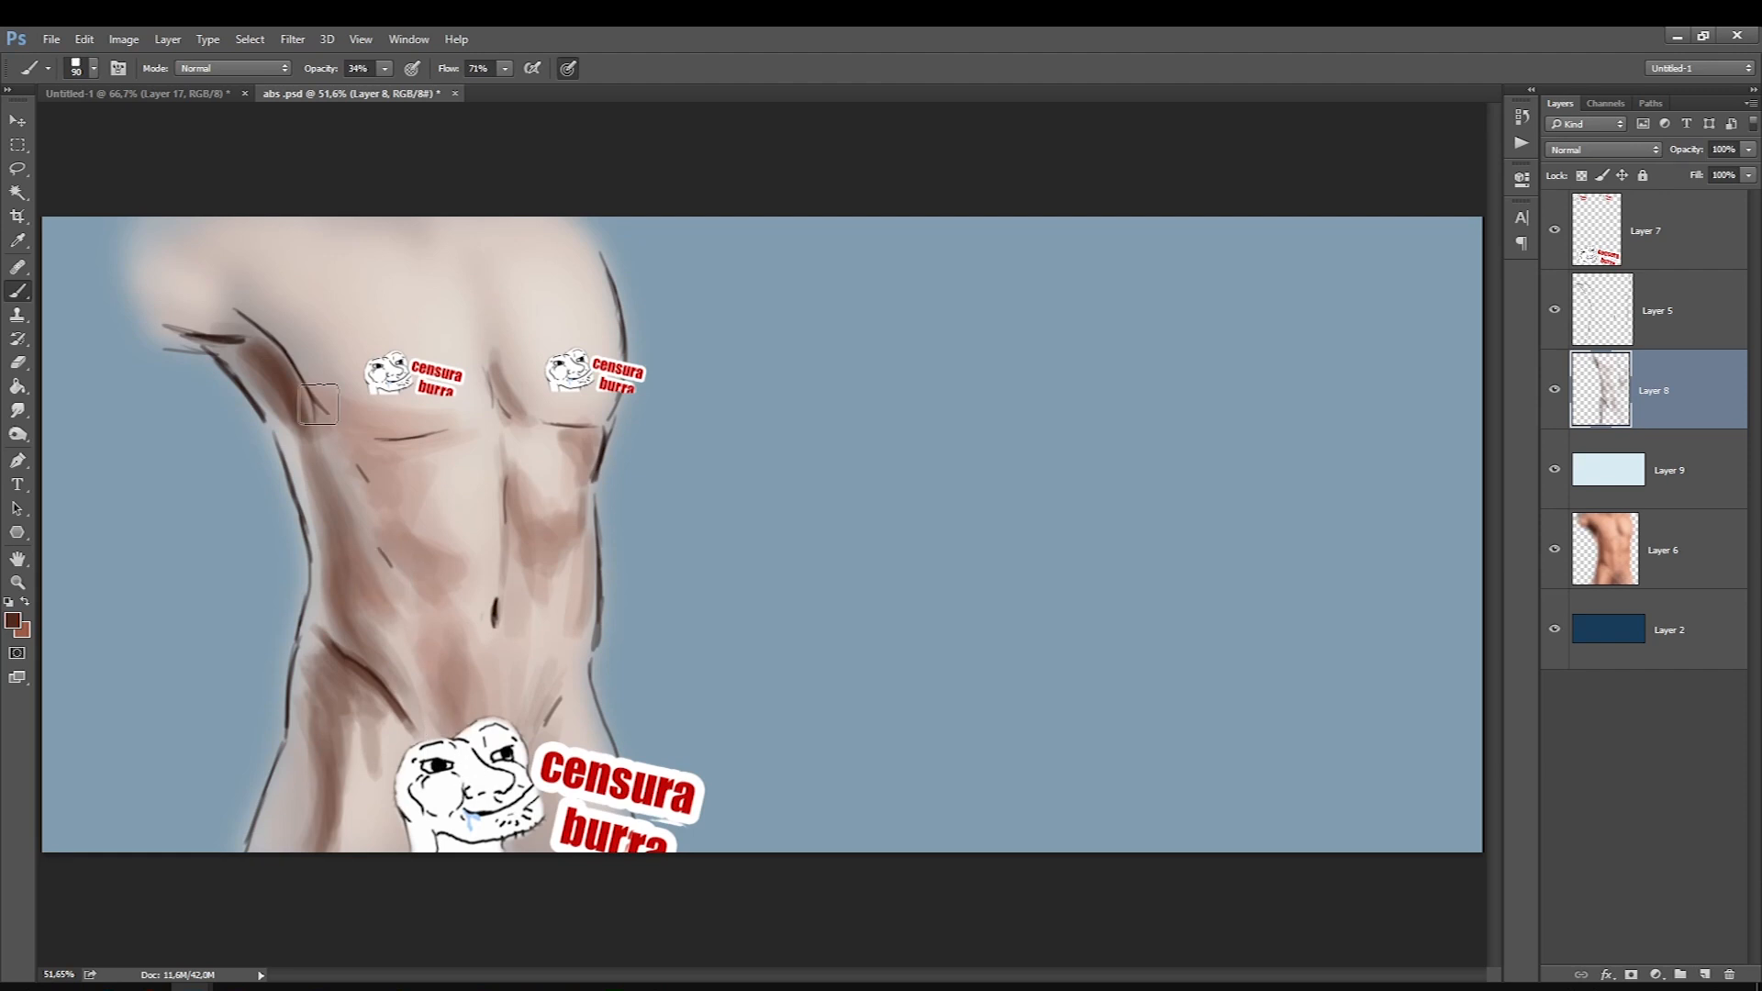
left_click_drag(418, 525, 423, 459)
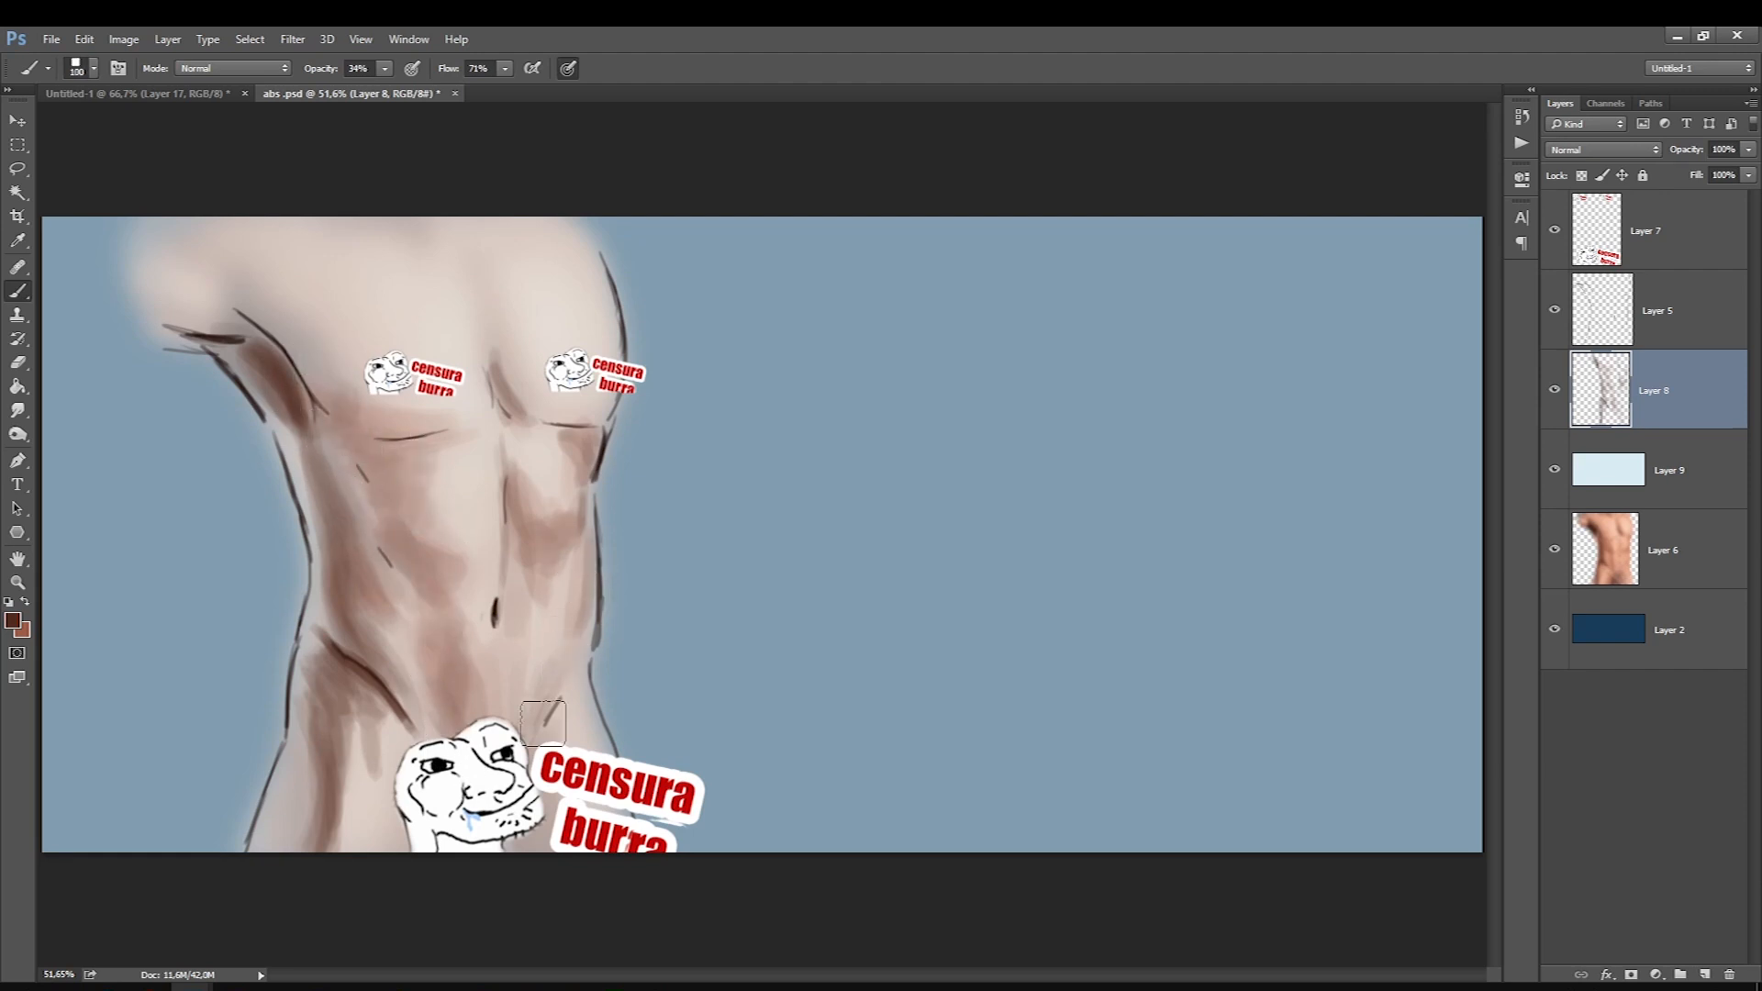
Hide the pale blue layer and add an empty layer above it, directly beneath the shading layer.
left_click(1555, 471)
left_click(1621, 586)
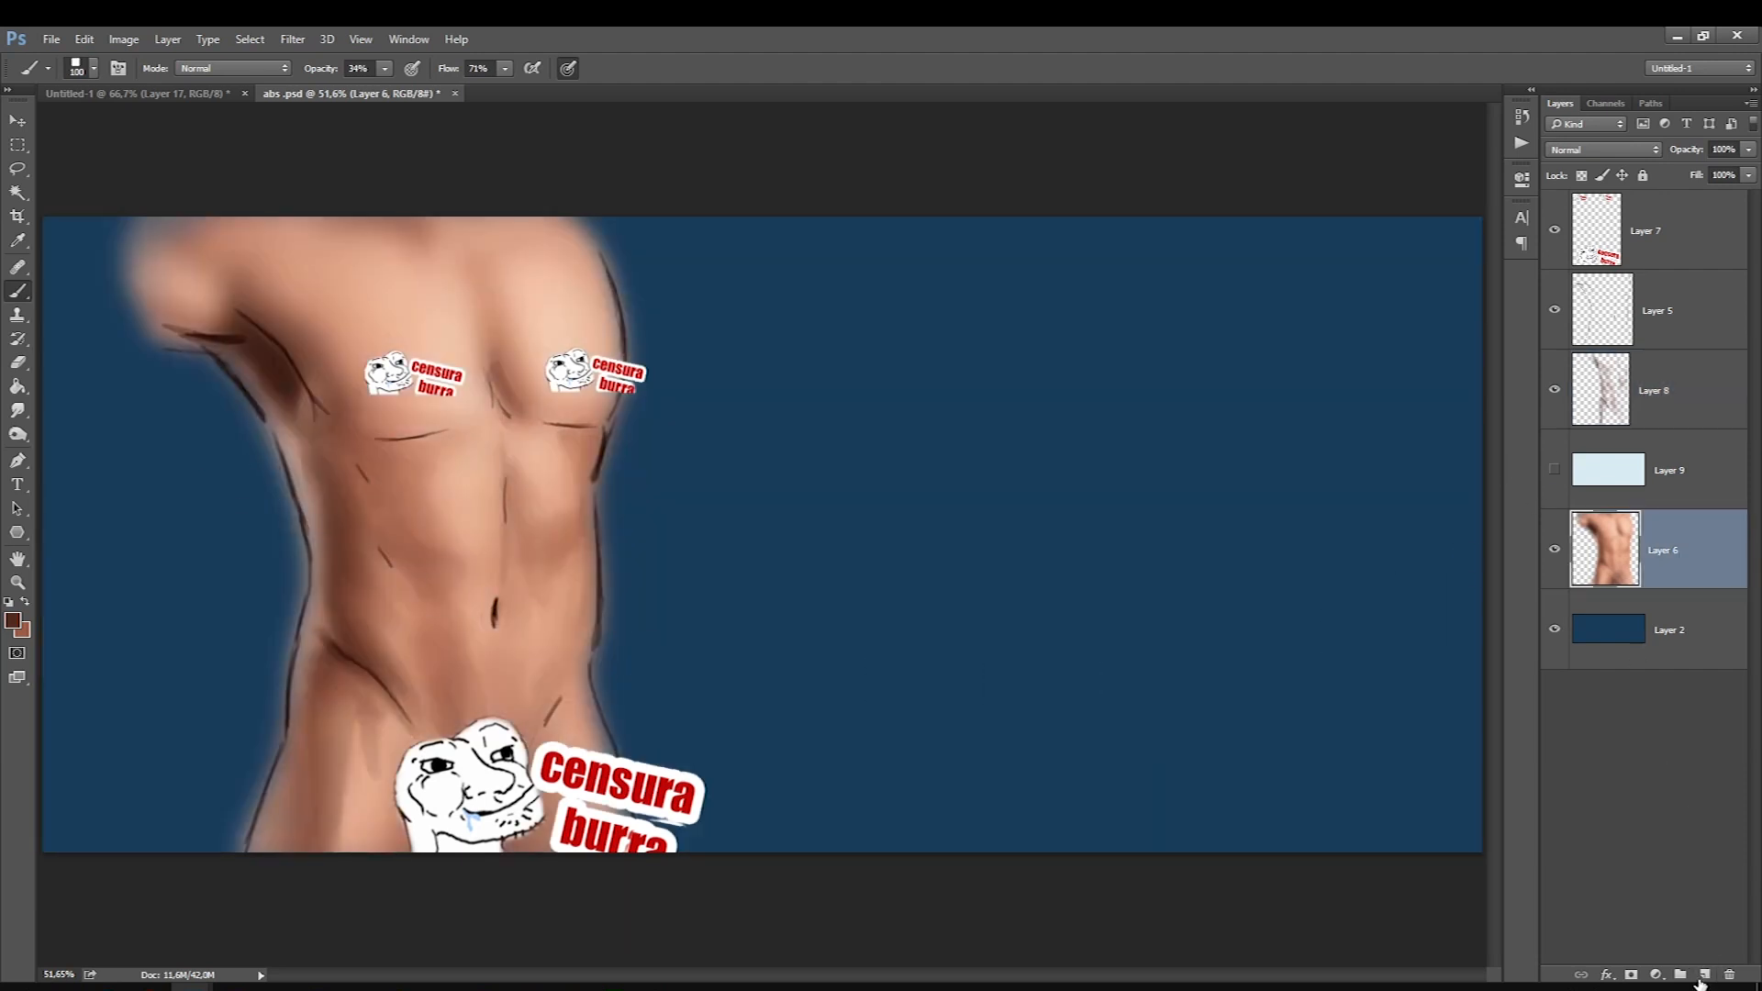
left_click(1705, 977)
left_click_drag(1594, 555, 1607, 473)
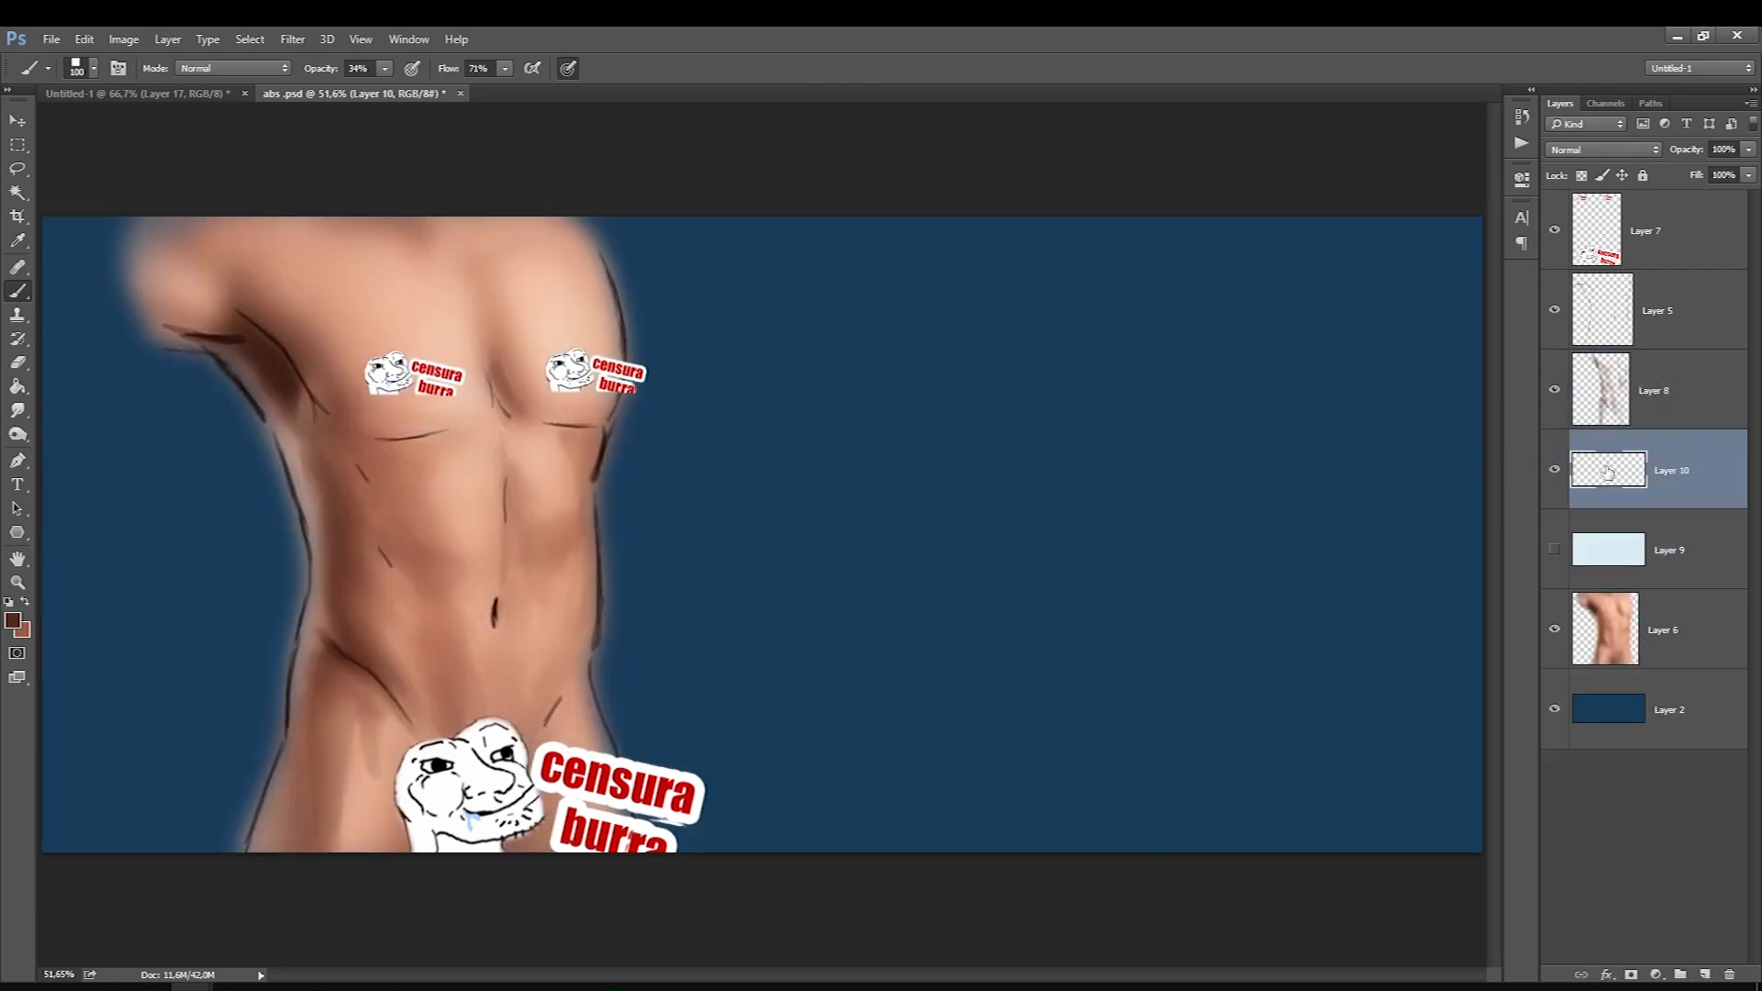
Set the foreground colour to a pale peach and paint highlights on the left-hand upper thigh.
left_click(13, 621)
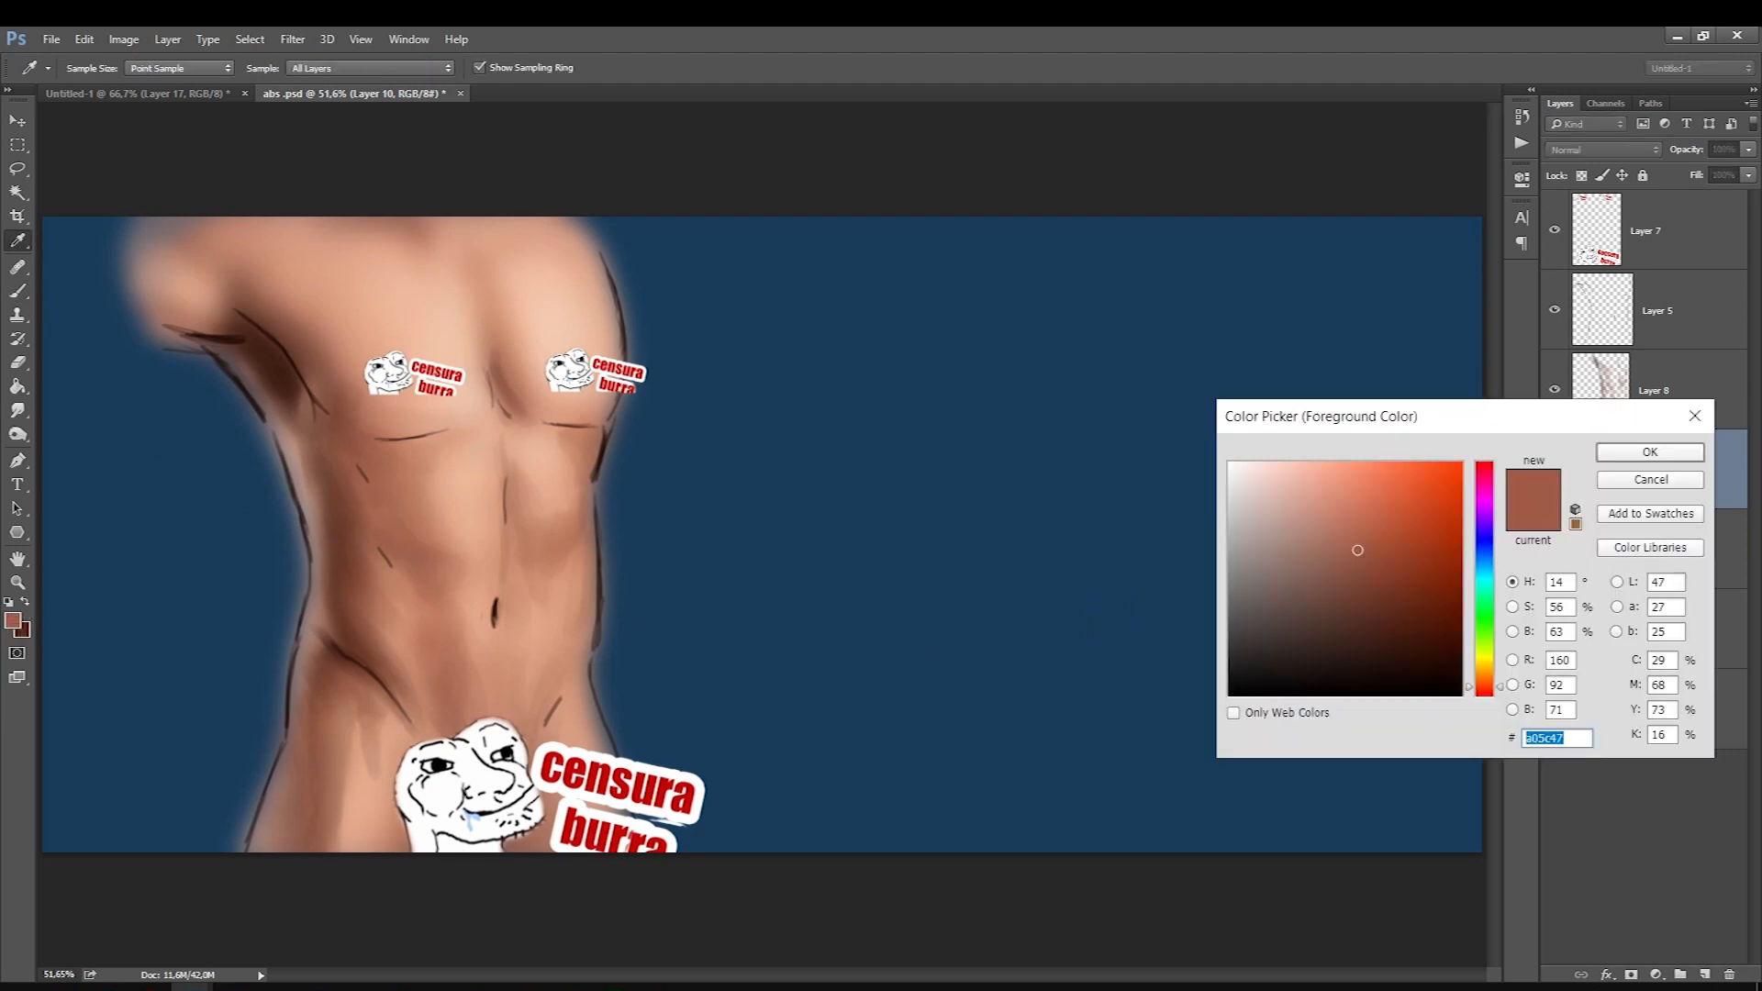
left_click(542, 299)
left_click(1297, 472)
key("Return")
key("bracketleft")
left_click_drag(392, 750, 393, 746)
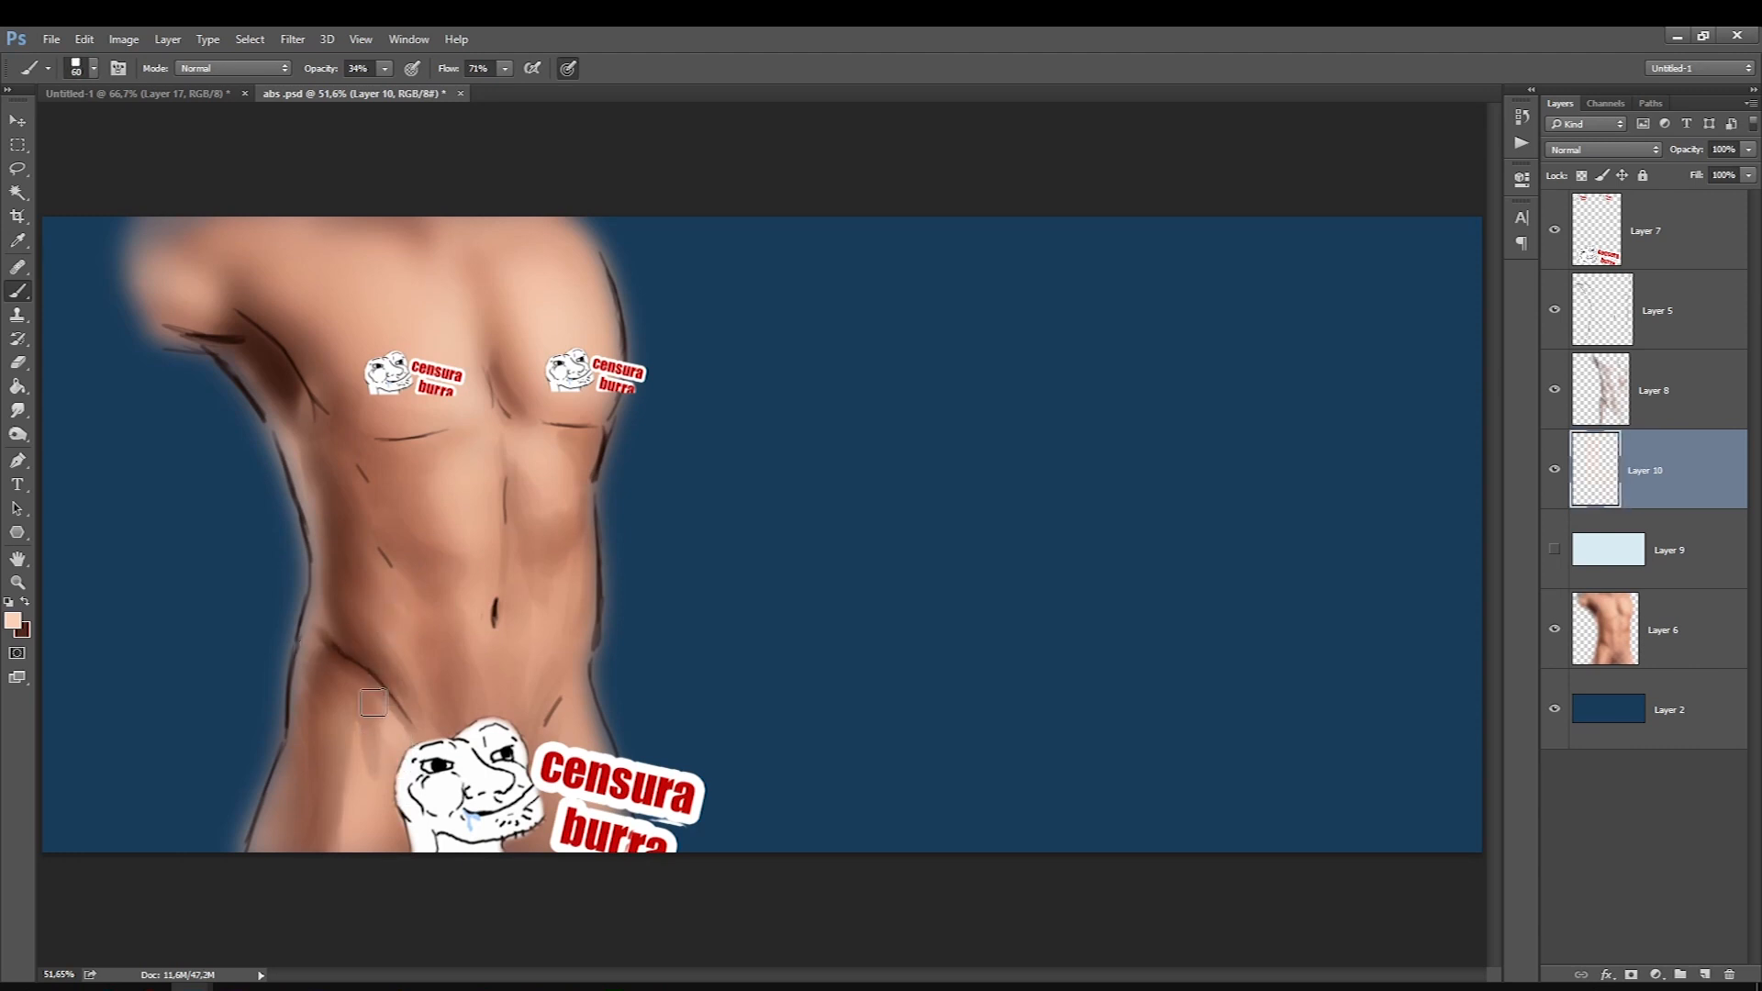
key("bracketright")
left_click_drag(363, 760, 353, 812)
key("bracketright")
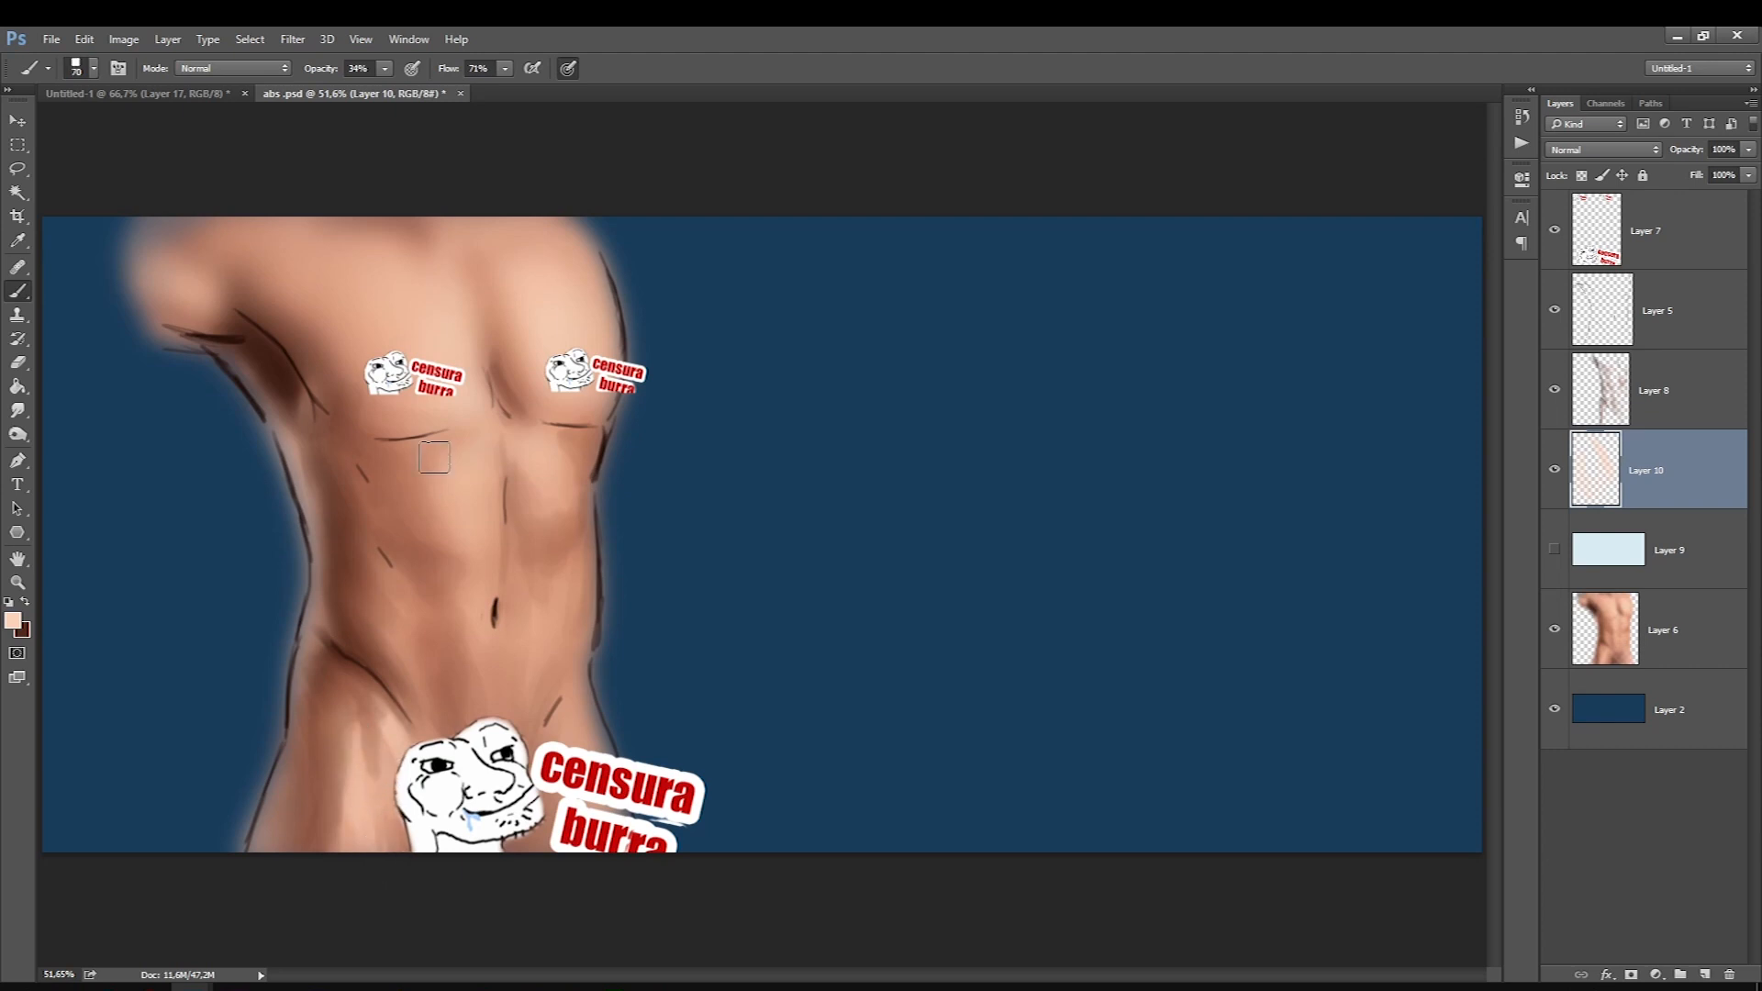
Paint peach highlights on both sides of the navel and over the right-hand lower abdomen.
left_click_drag(457, 594, 485, 638)
key("bracketleft")
key("bracketleft")
mouse_move(515, 580)
left_mouse_down()
mouse_move(519, 625)
mouse_move(551, 631)
left_mouse_up()
key("bracketright")
key("bracketright")
left_click_drag(572, 671, 543, 710)
key("bracketleft")
key("bracketleft")
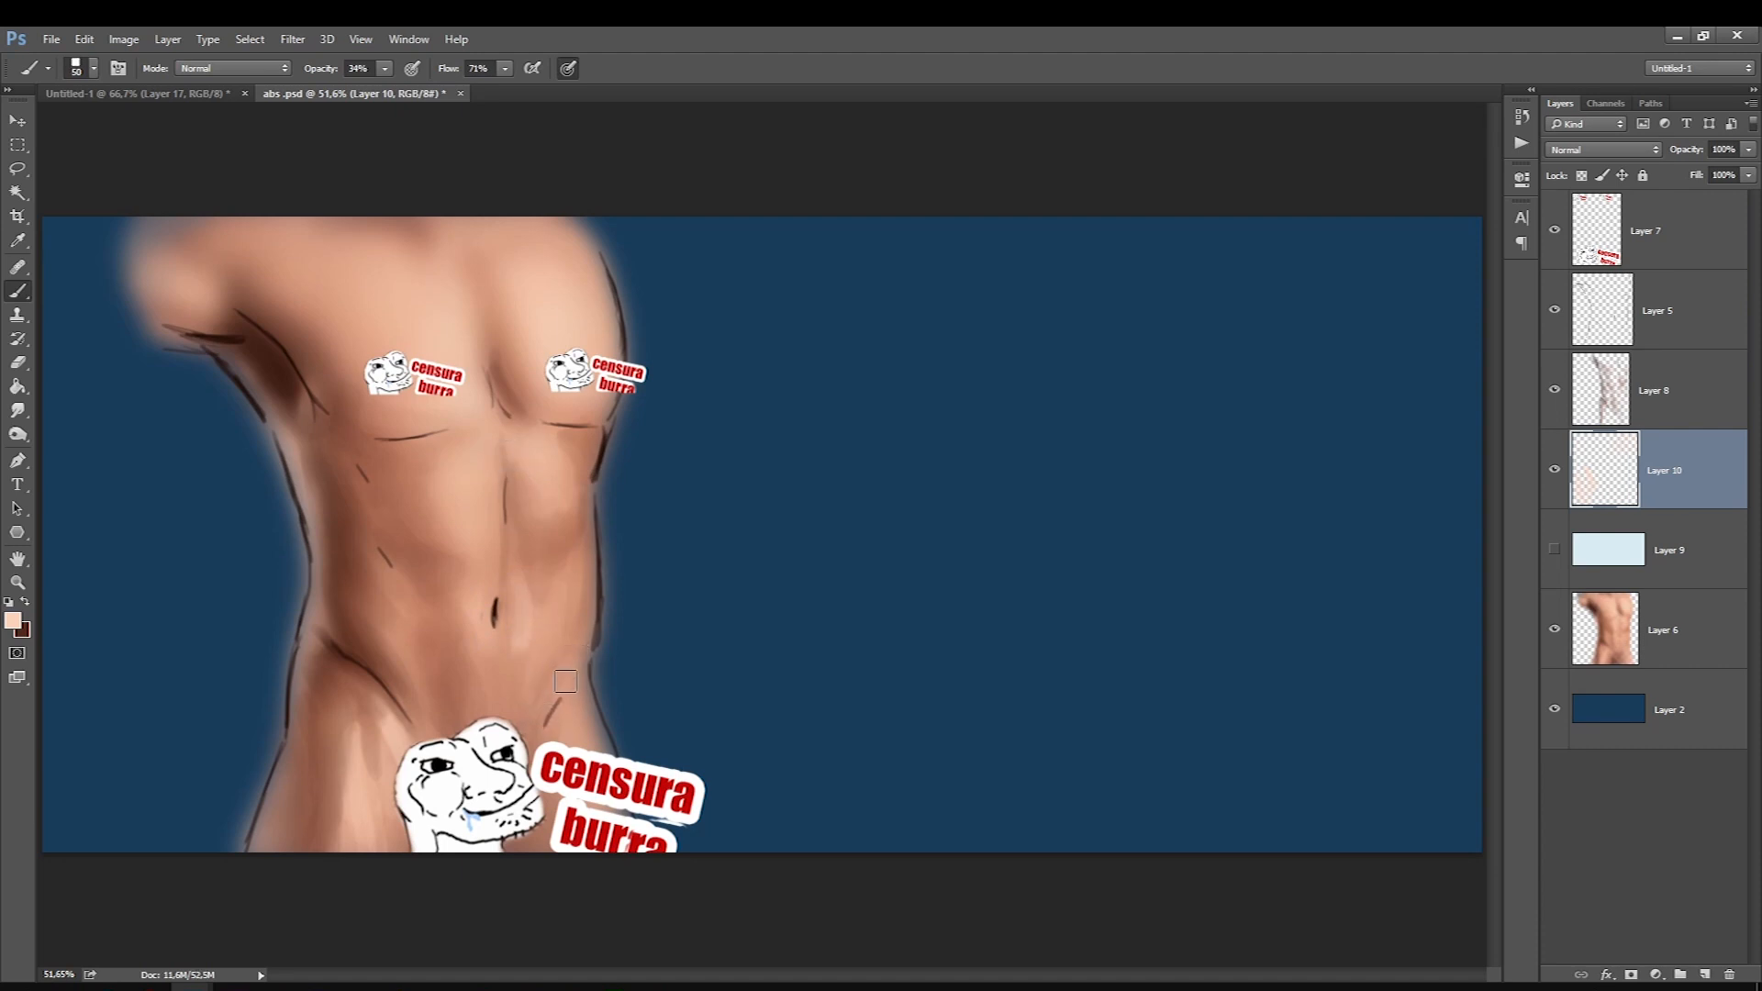
Brighten the right-hand waist, the hip crease and the right-hand upper abdominal muscle with peach strokes.
key("bracketright")
mouse_move(582, 607)
left_mouse_down()
mouse_move(537, 707)
mouse_move(549, 680)
left_mouse_up()
key("bracketleft")
key("bracketleft")
left_click_drag(596, 575, 587, 560)
left_click_drag(538, 497, 548, 465)
key("bracketleft")
key("bracketleft")
key("bracketleft")
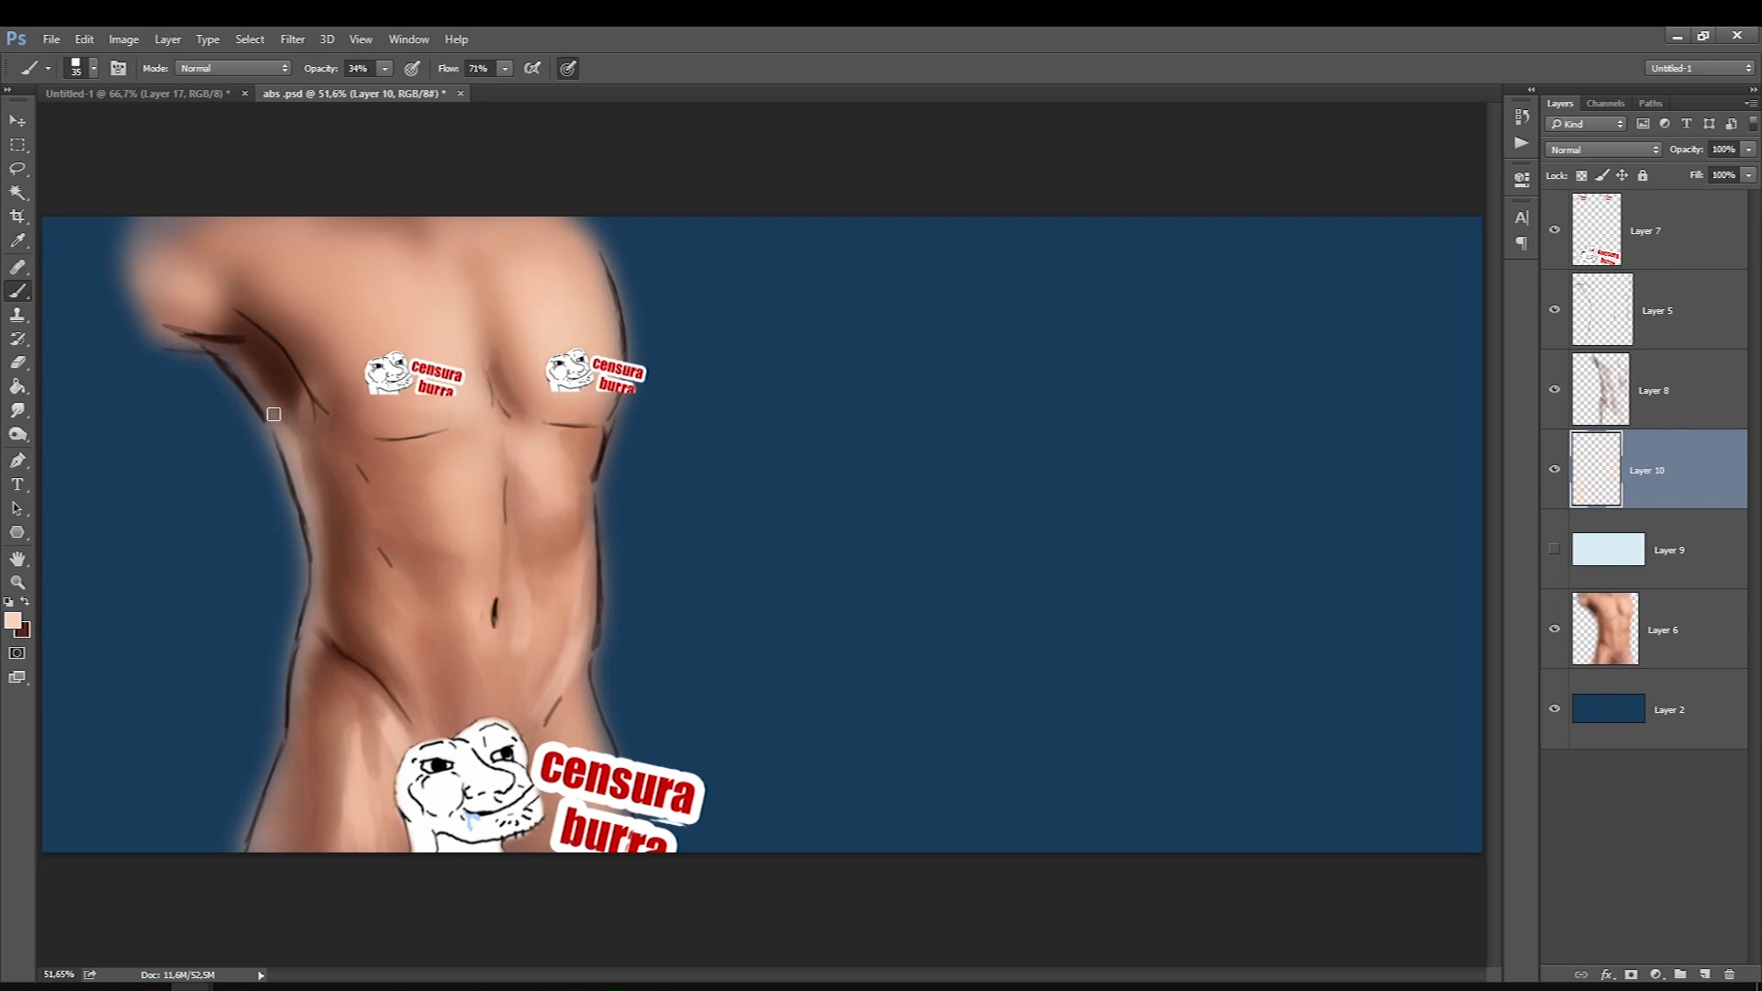
Add a thin peach highlight along the outer edge of the left-hand armpit with a brush of about 35.
key("bracketright")
left_click_drag(233, 369, 270, 427)
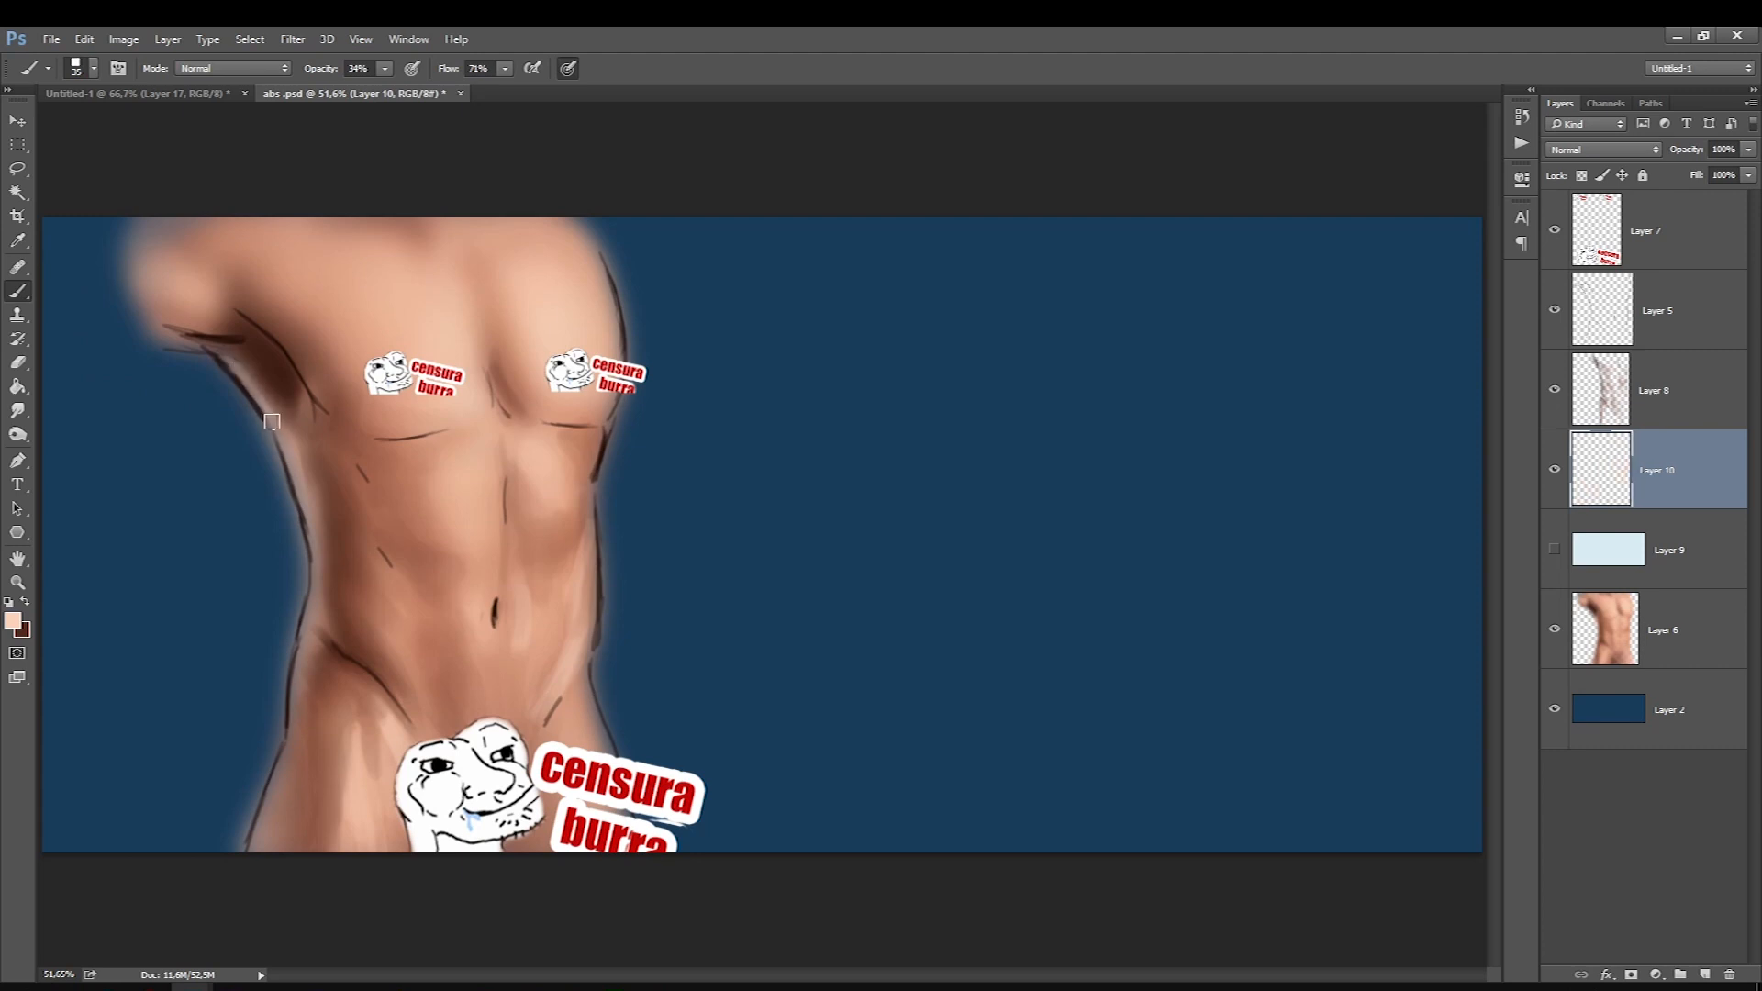
left_click_drag(284, 340, 303, 371)
key("bracketleft")
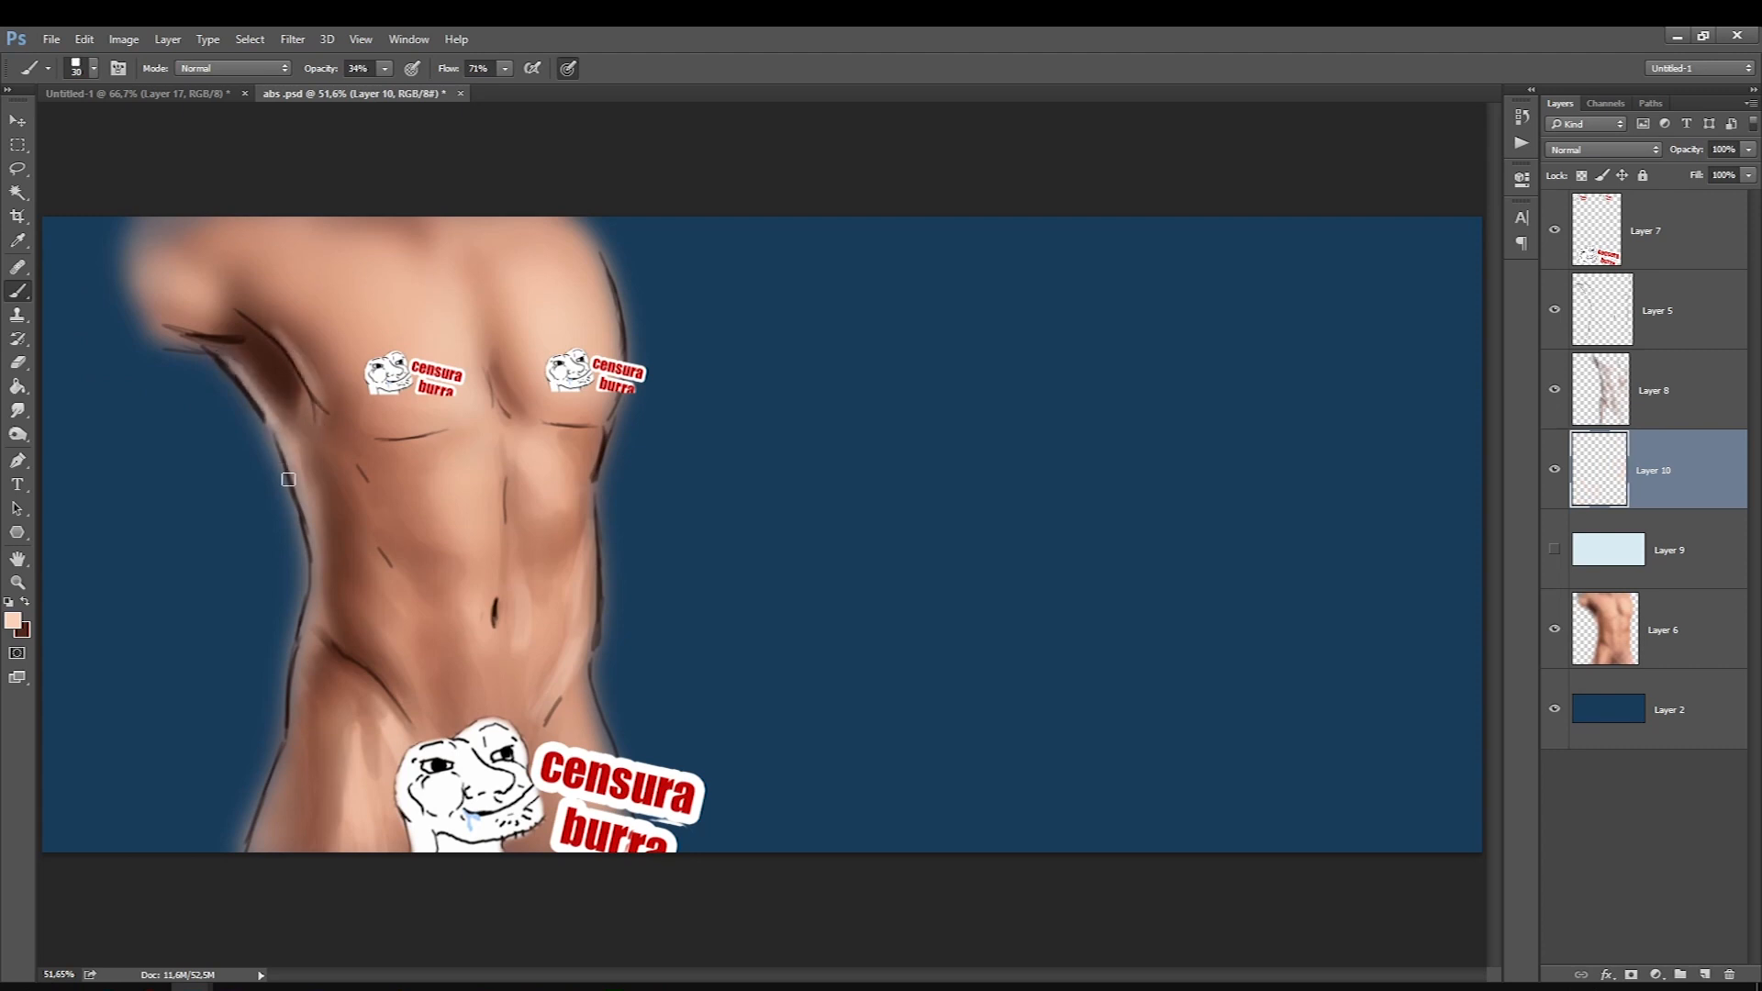
Paint a peach rim highlight down the left-hand flank from below the armpit to the waist.
left_click_drag(306, 435, 308, 509)
key("bracketright")
left_click_drag(294, 430, 319, 610)
left_click_drag(321, 530, 329, 633)
mouse_move(322, 611)
left_mouse_down()
mouse_move(305, 665)
mouse_move(327, 597)
mouse_move(342, 643)
left_mouse_up()
key("bracketleft")
key("bracketleft")
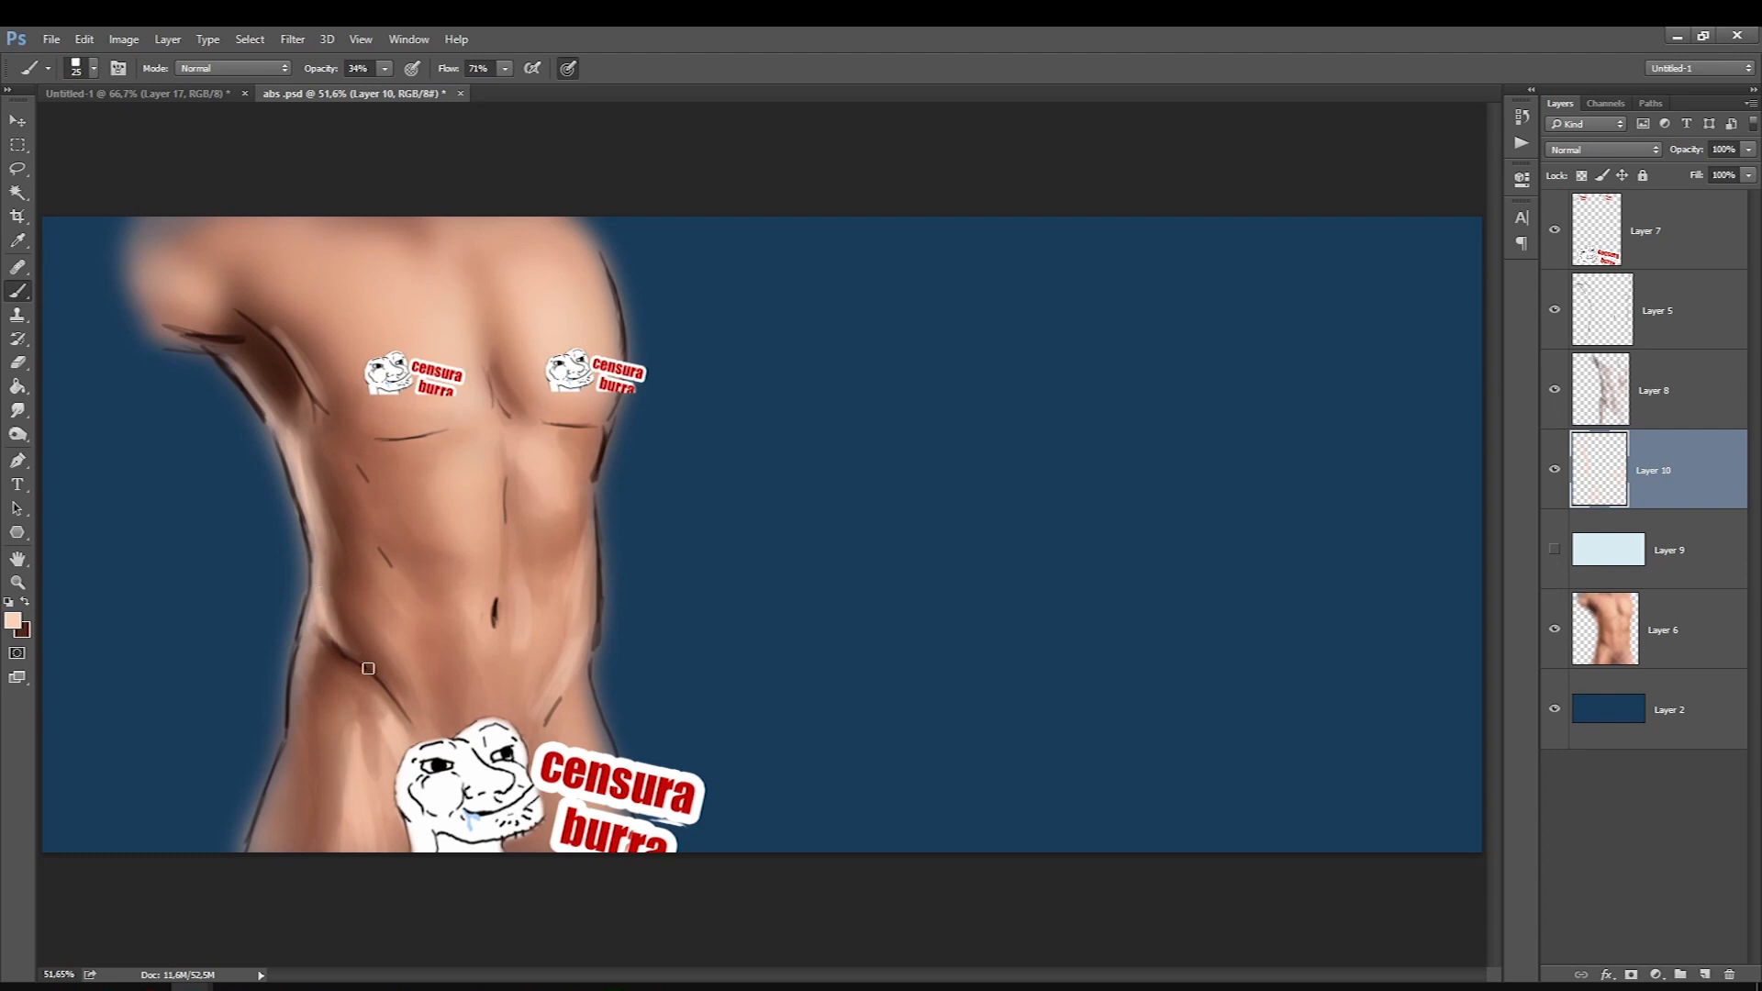
Continue the peach rim highlight along the outer edge of the left-hand hip and thigh.
left_click_drag(318, 638, 301, 705)
left_click_drag(309, 626, 269, 809)
key("bracketright")
key("bracketright")
key("bracketleft")
key("bracketright")
left_click_drag(292, 749, 256, 858)
key("bracketleft")
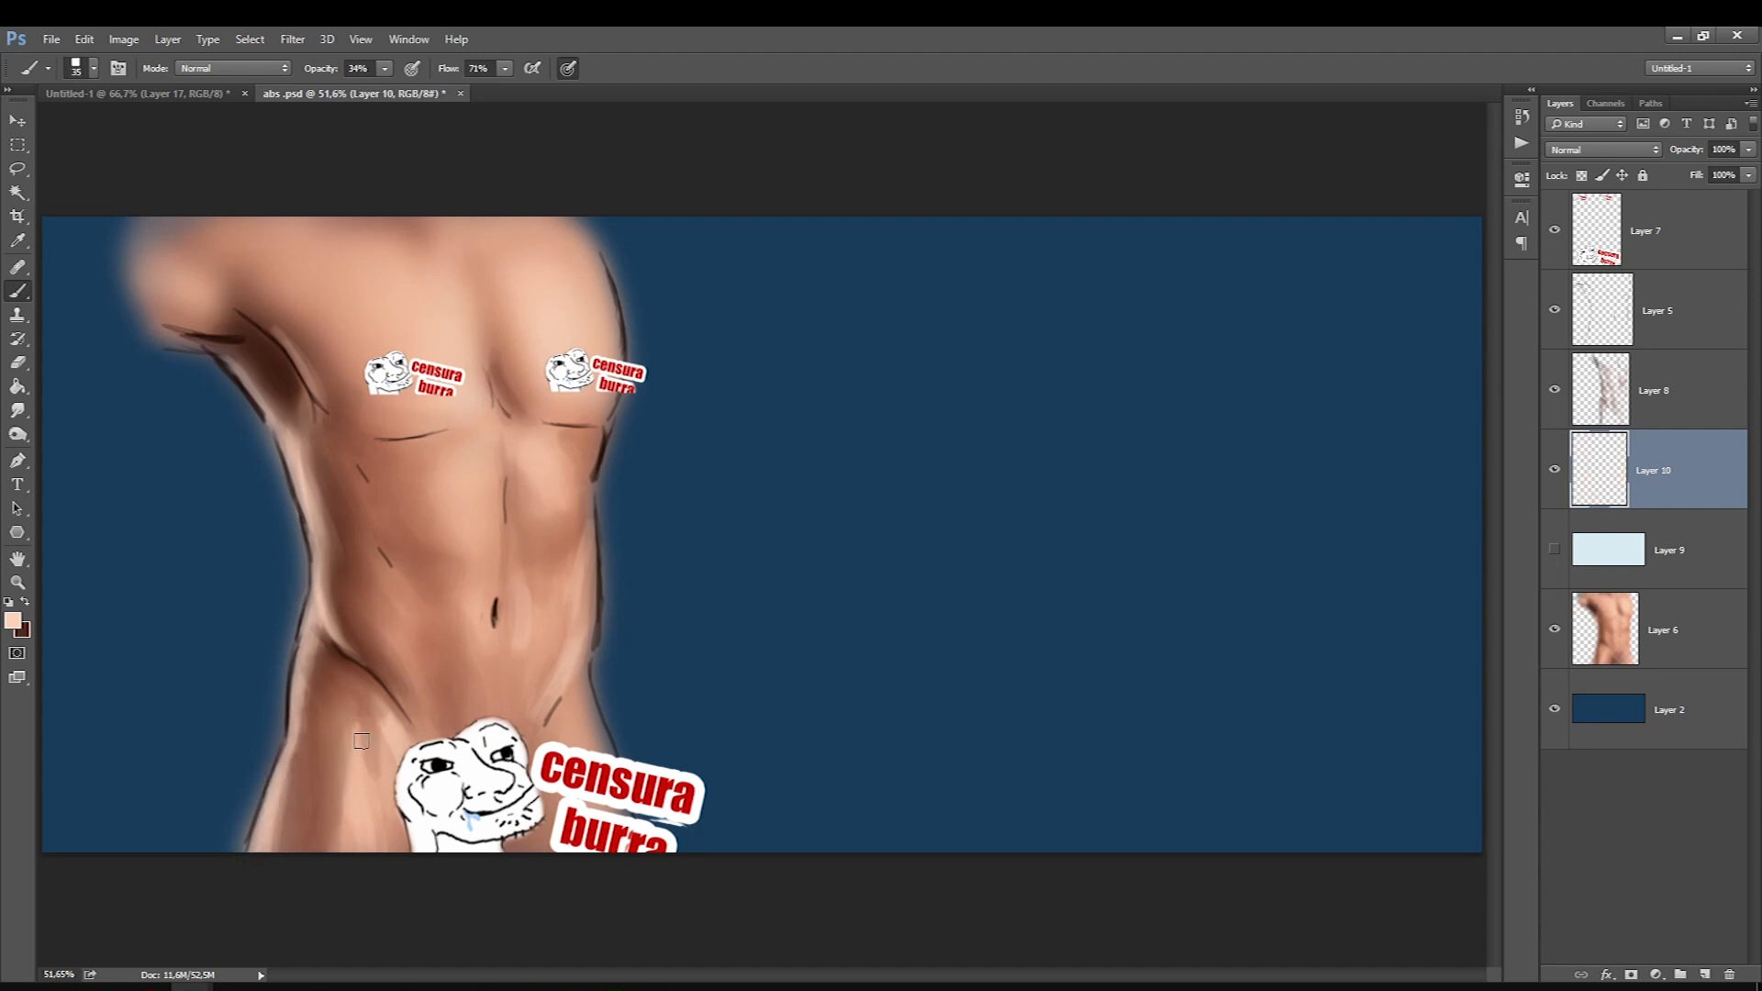
Add peach highlights to the upper abdominal muscles, the ribs and beside the navel, varying the brush size.
key("bracketright")
key("bracketright")
key("bracketright")
key("bracketleft")
mouse_move(541, 514)
left_mouse_down()
mouse_move(529, 489)
mouse_move(546, 487)
left_mouse_up()
key("bracketleft")
left_click_drag(477, 602, 469, 573)
key("bracketleft")
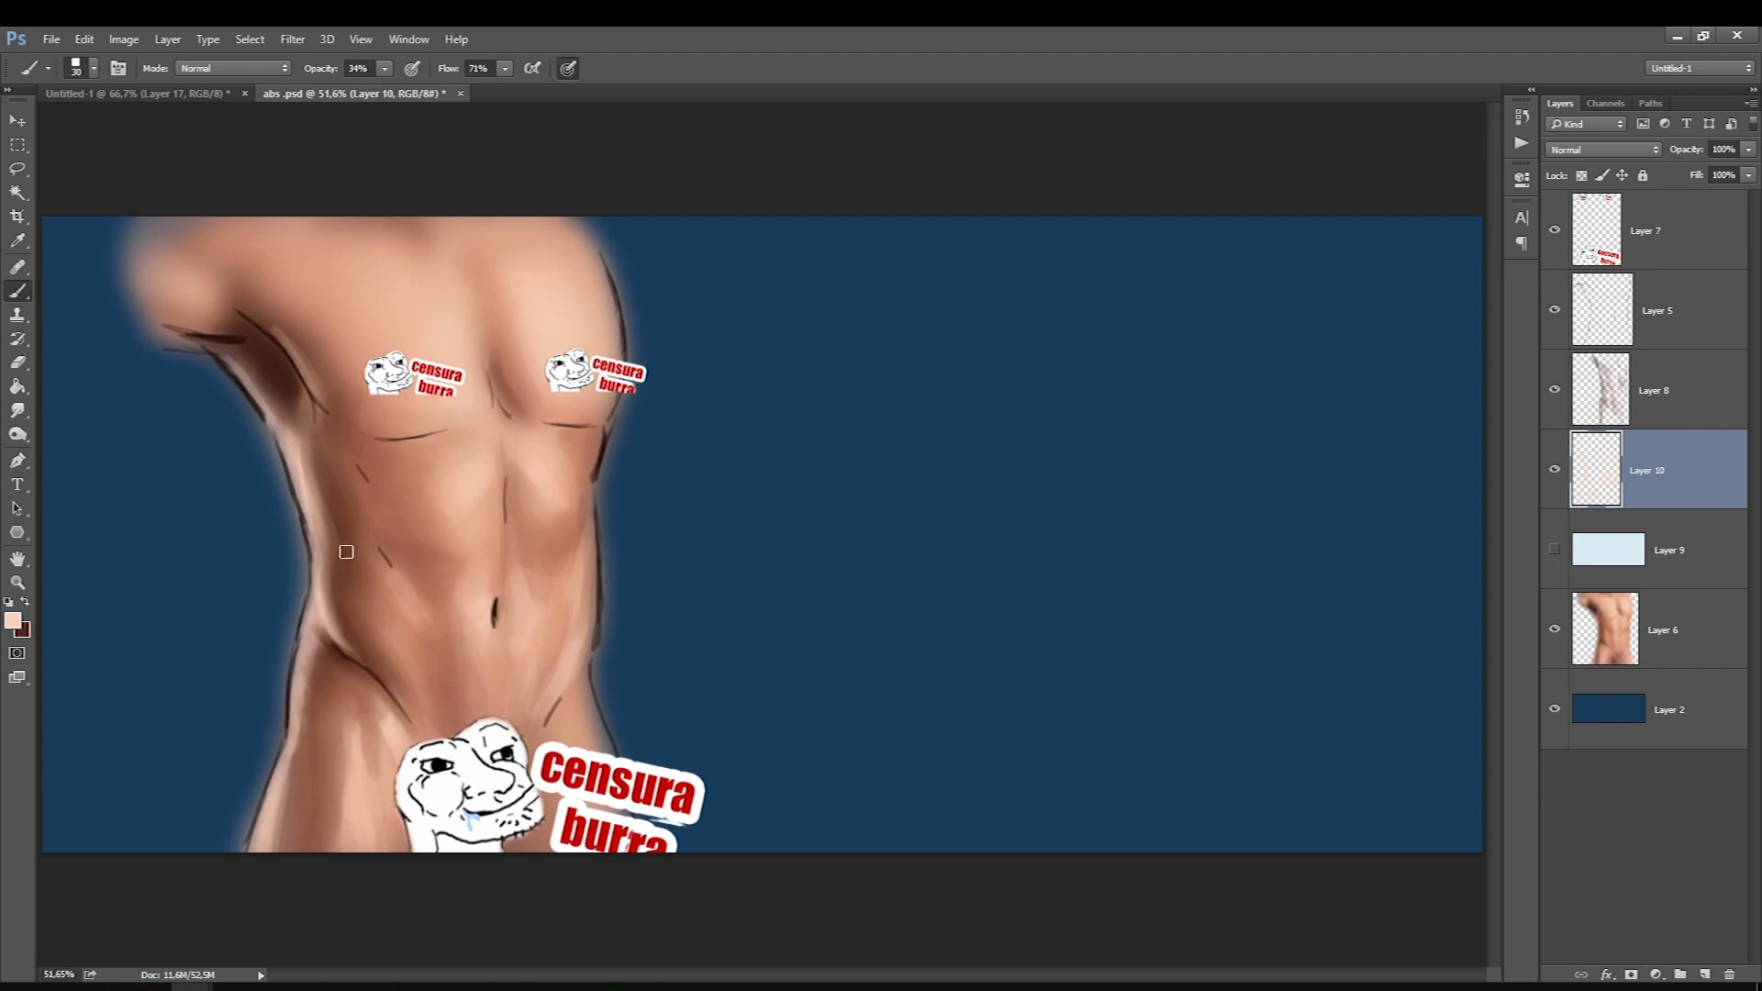
key("bracketright")
key("bracketright")
key("bracketright")
key("bracketright")
key("bracketleft")
key("bracketleft")
key("bracketleft")
key("bracketleft")
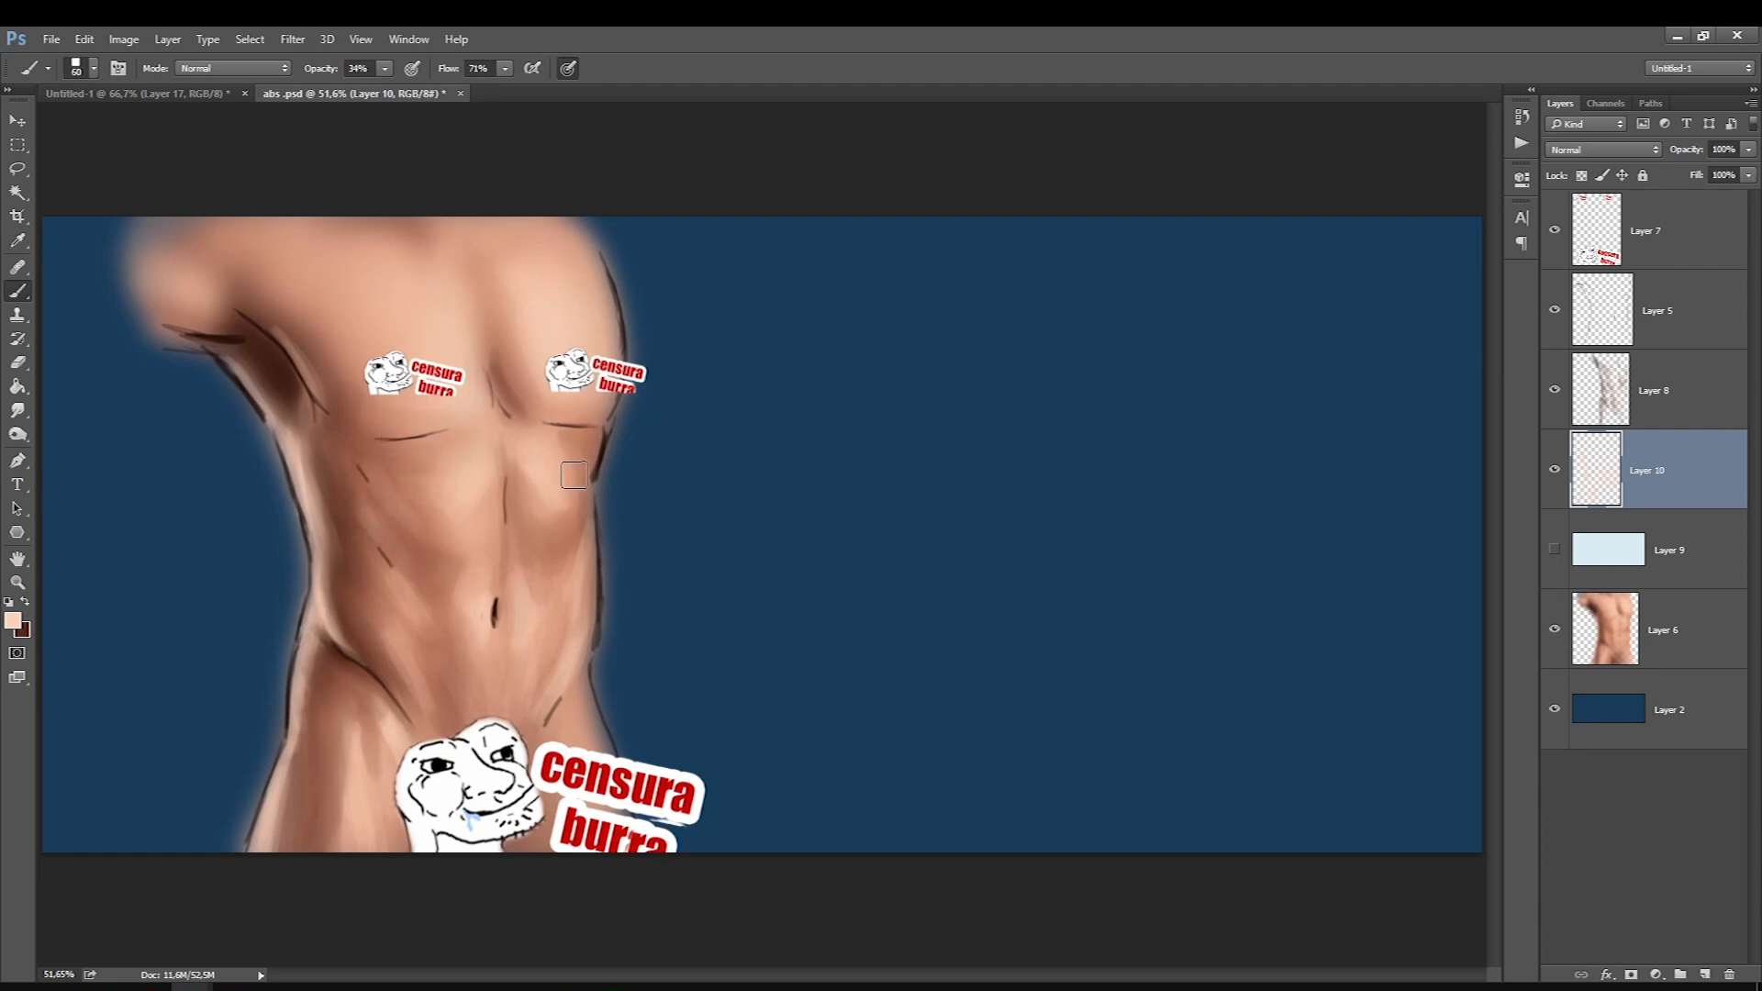
Merge the highlight layer with the shading layer above it and duplicate the merged layer.
key("ctrl+minus")
left_click(1689, 418, "ctrl")
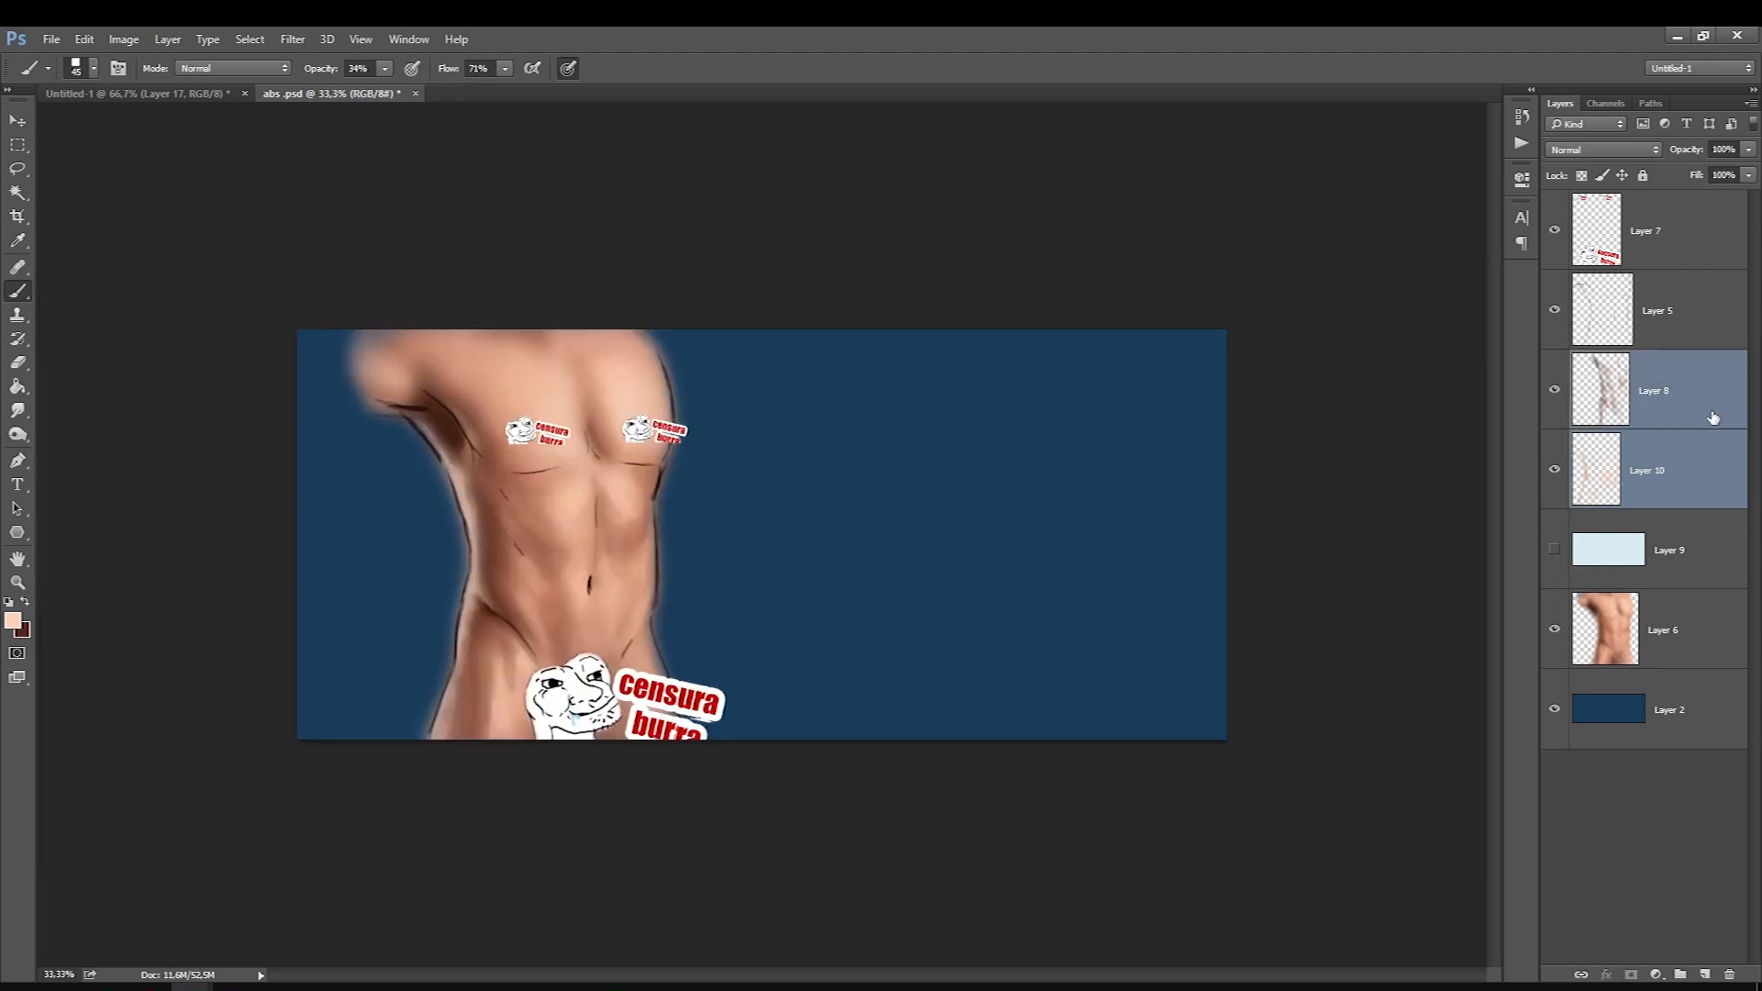
key("ctrl+e")
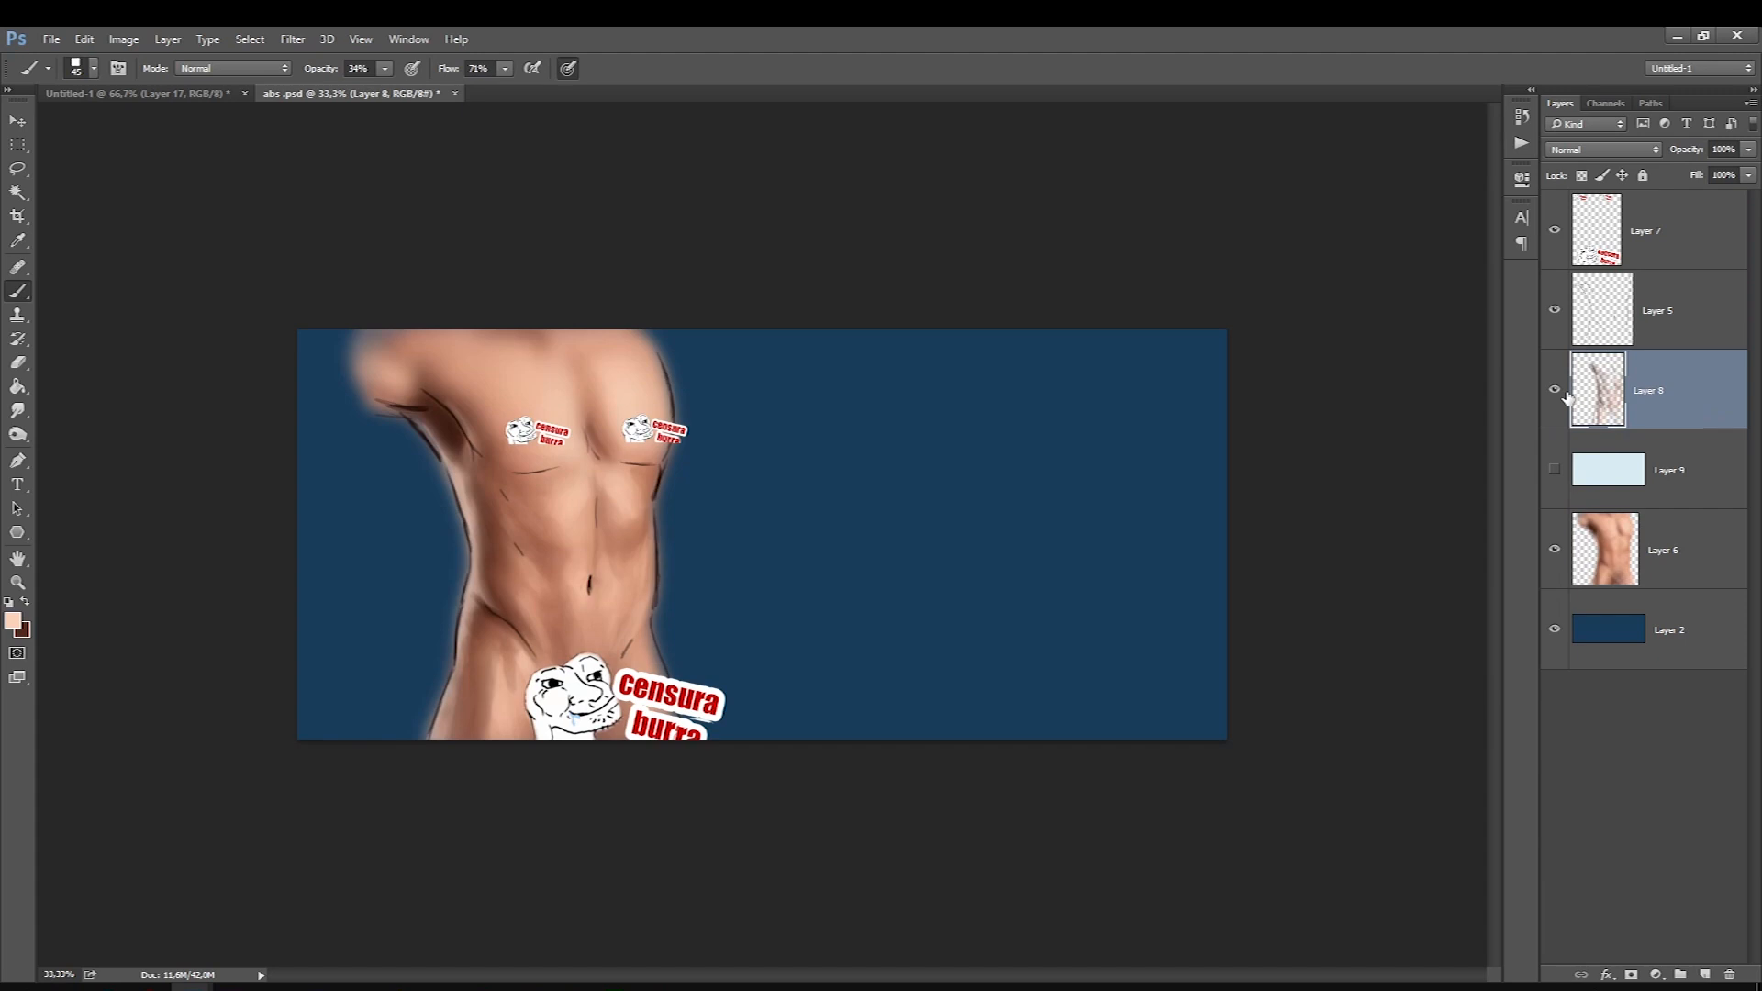
left_click(1555, 390)
left_click(1555, 390)
key("ctrl+j")
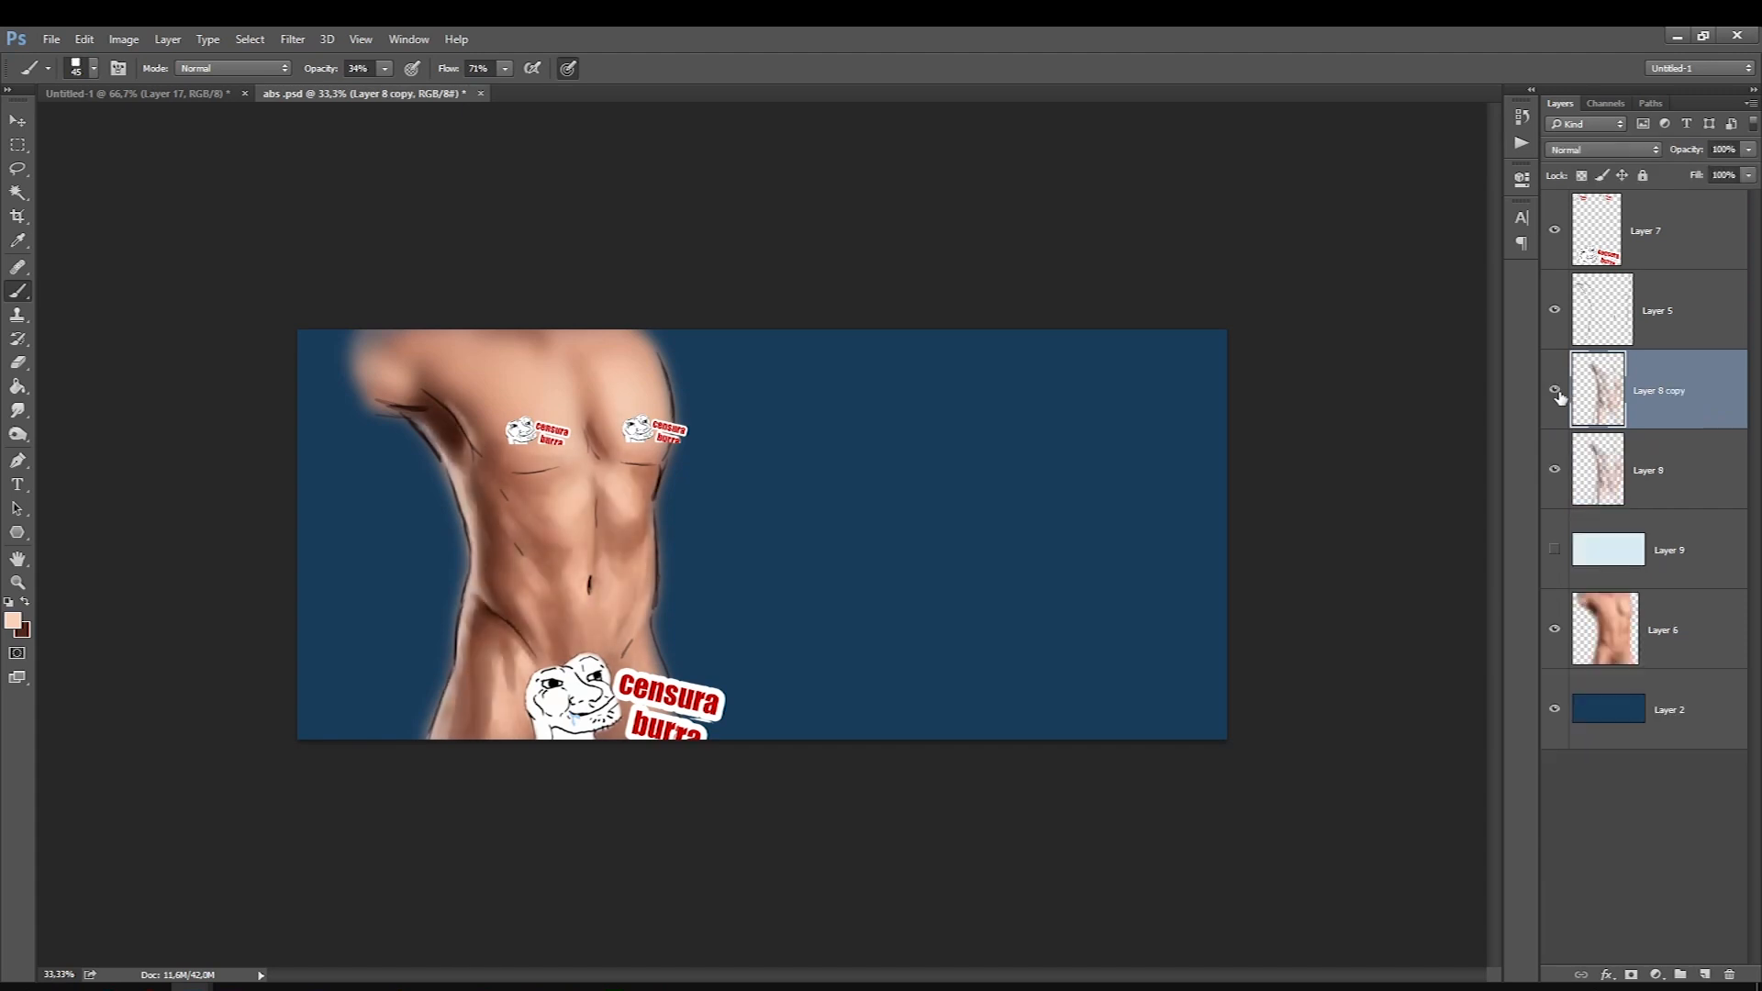
Duplicate the Layer 8 copy and merge the duplicate back down into it.
key("ctrl+j")
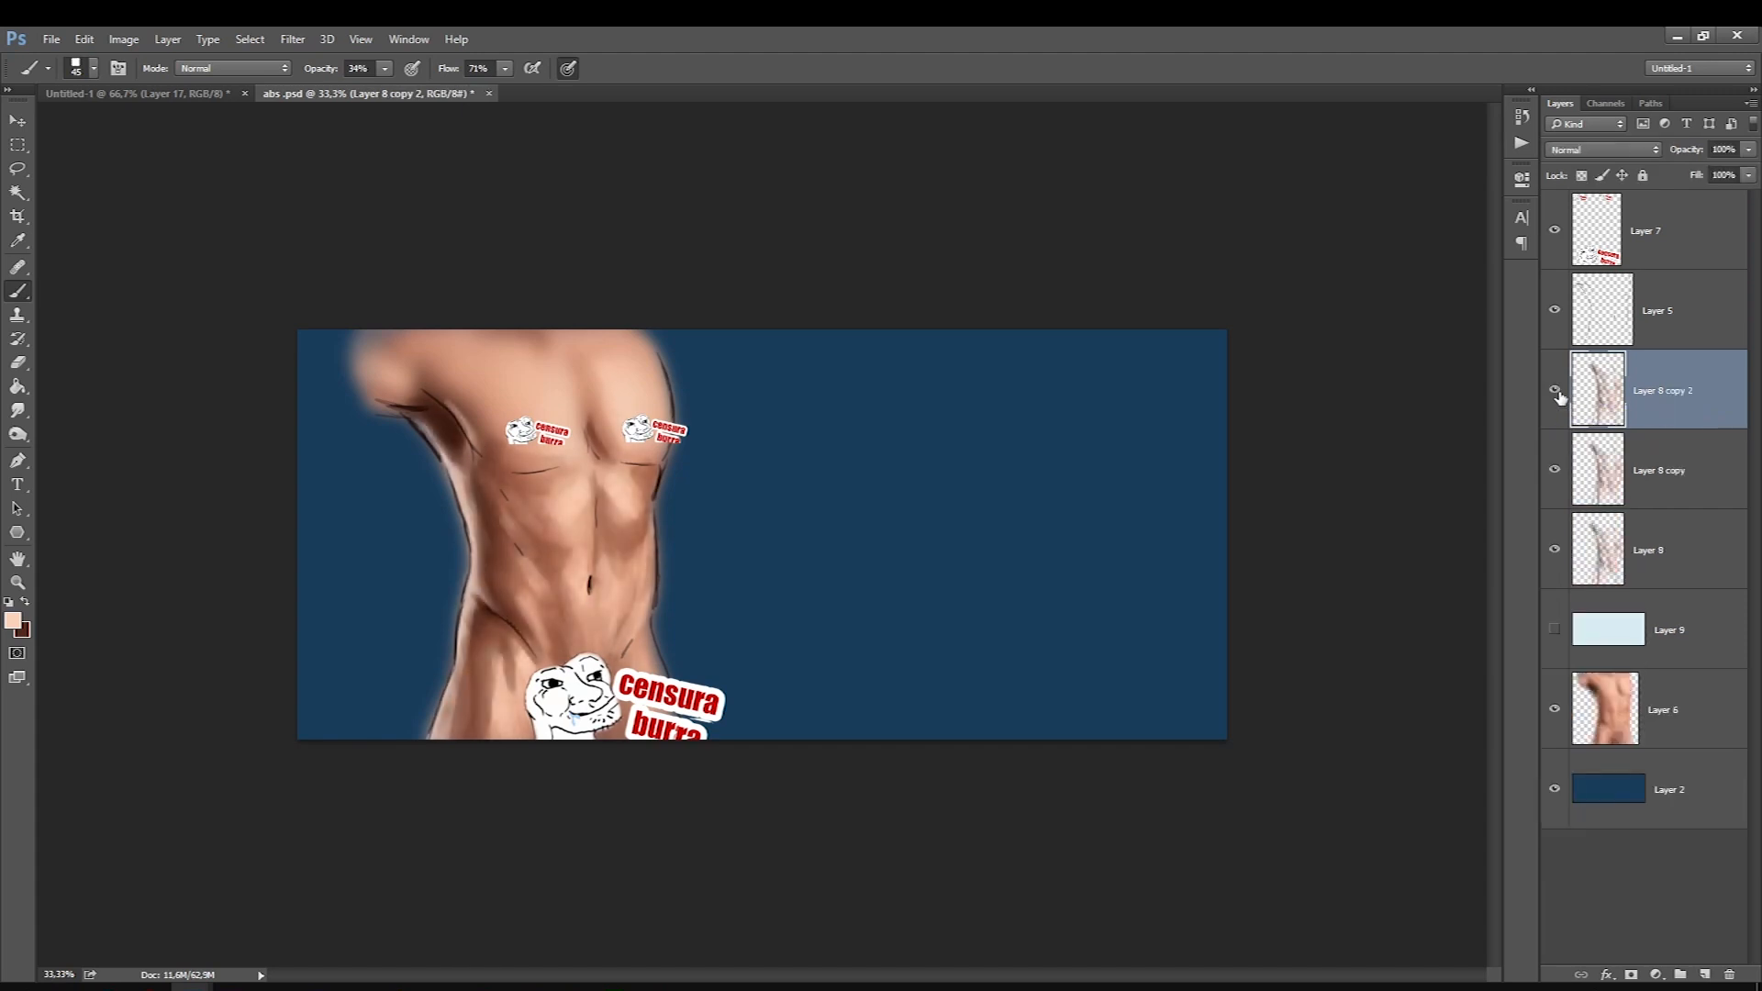
key("ctrl+e")
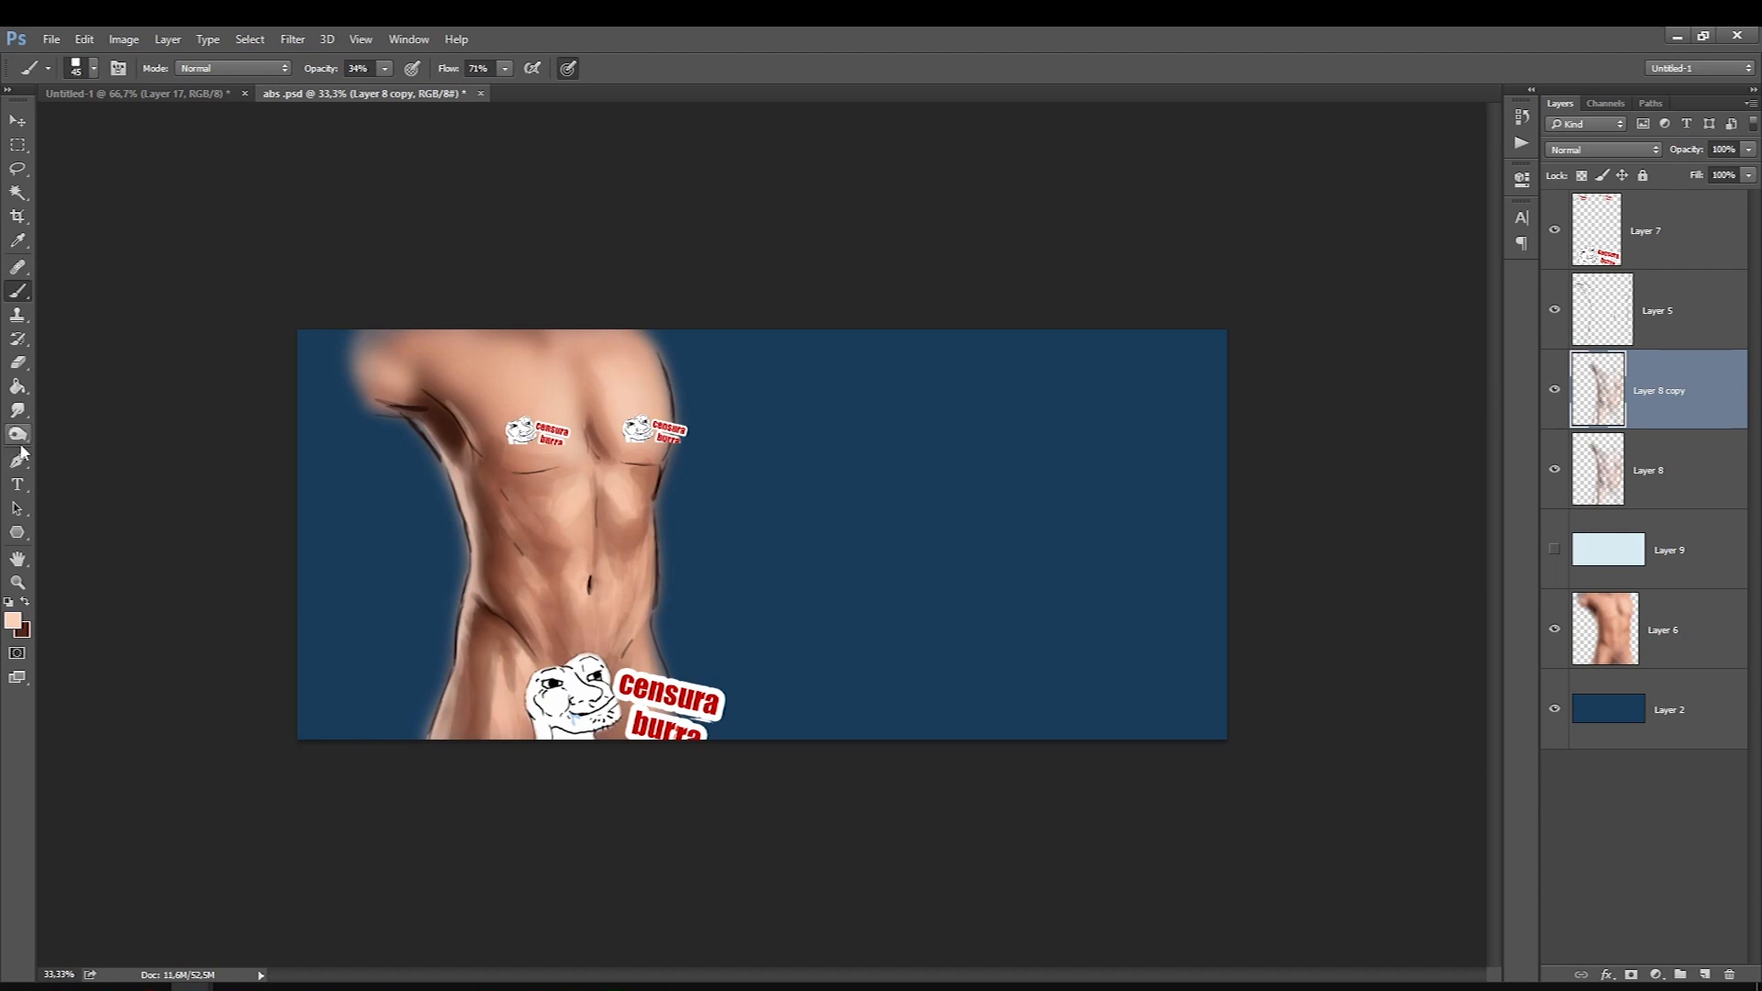
Smudge the shading on the left-hand hip and across the abdominal muscles with a 250 px smudge brush.
left_click(19, 410)
key("bracketright")
key("bracketright")
key("bracketright")
key("bracketright")
key("bracketright")
key("bracketright")
key("bracketright")
key("bracketright")
key("bracketright")
key("bracketright")
key("bracketright")
key("bracketright")
key("bracketright")
left_click_drag(509, 657, 501, 684)
mouse_move(624, 557)
left_mouse_down()
mouse_move(480, 466)
mouse_move(519, 512)
left_mouse_up()
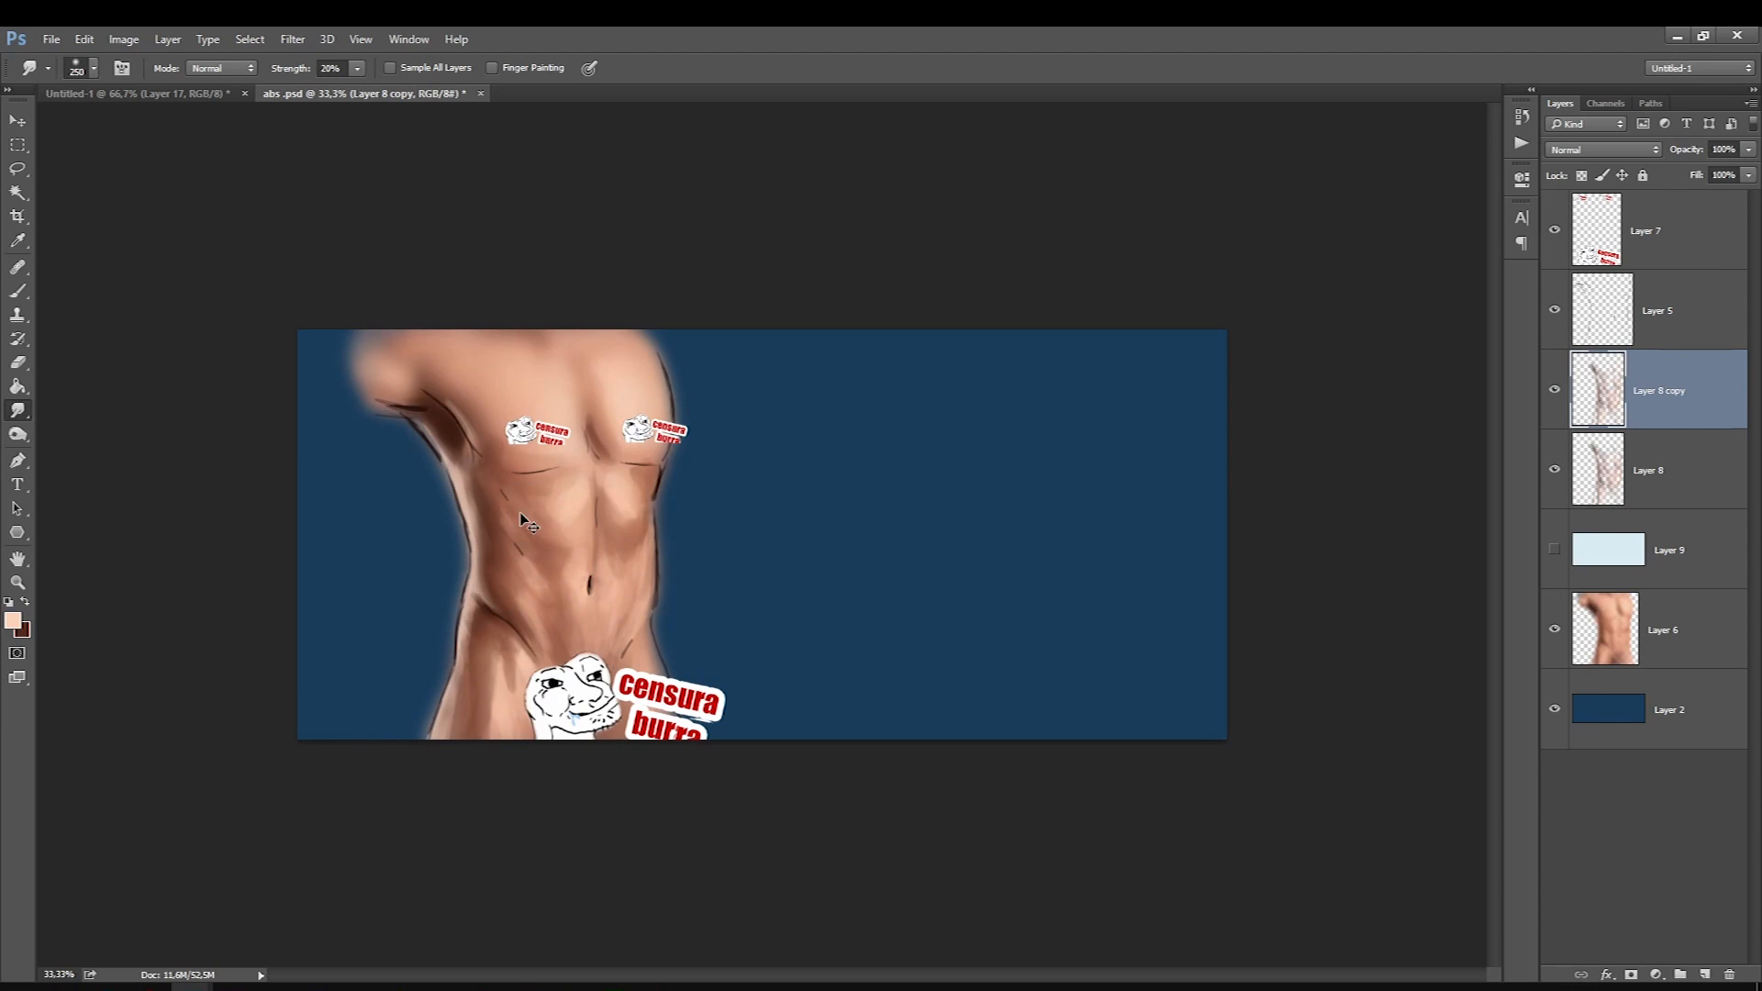
Merge the smudged Layer 8 copy down into Layer 8 and reduce the smudge brush size.
key("Delete")
key("bracketleft")
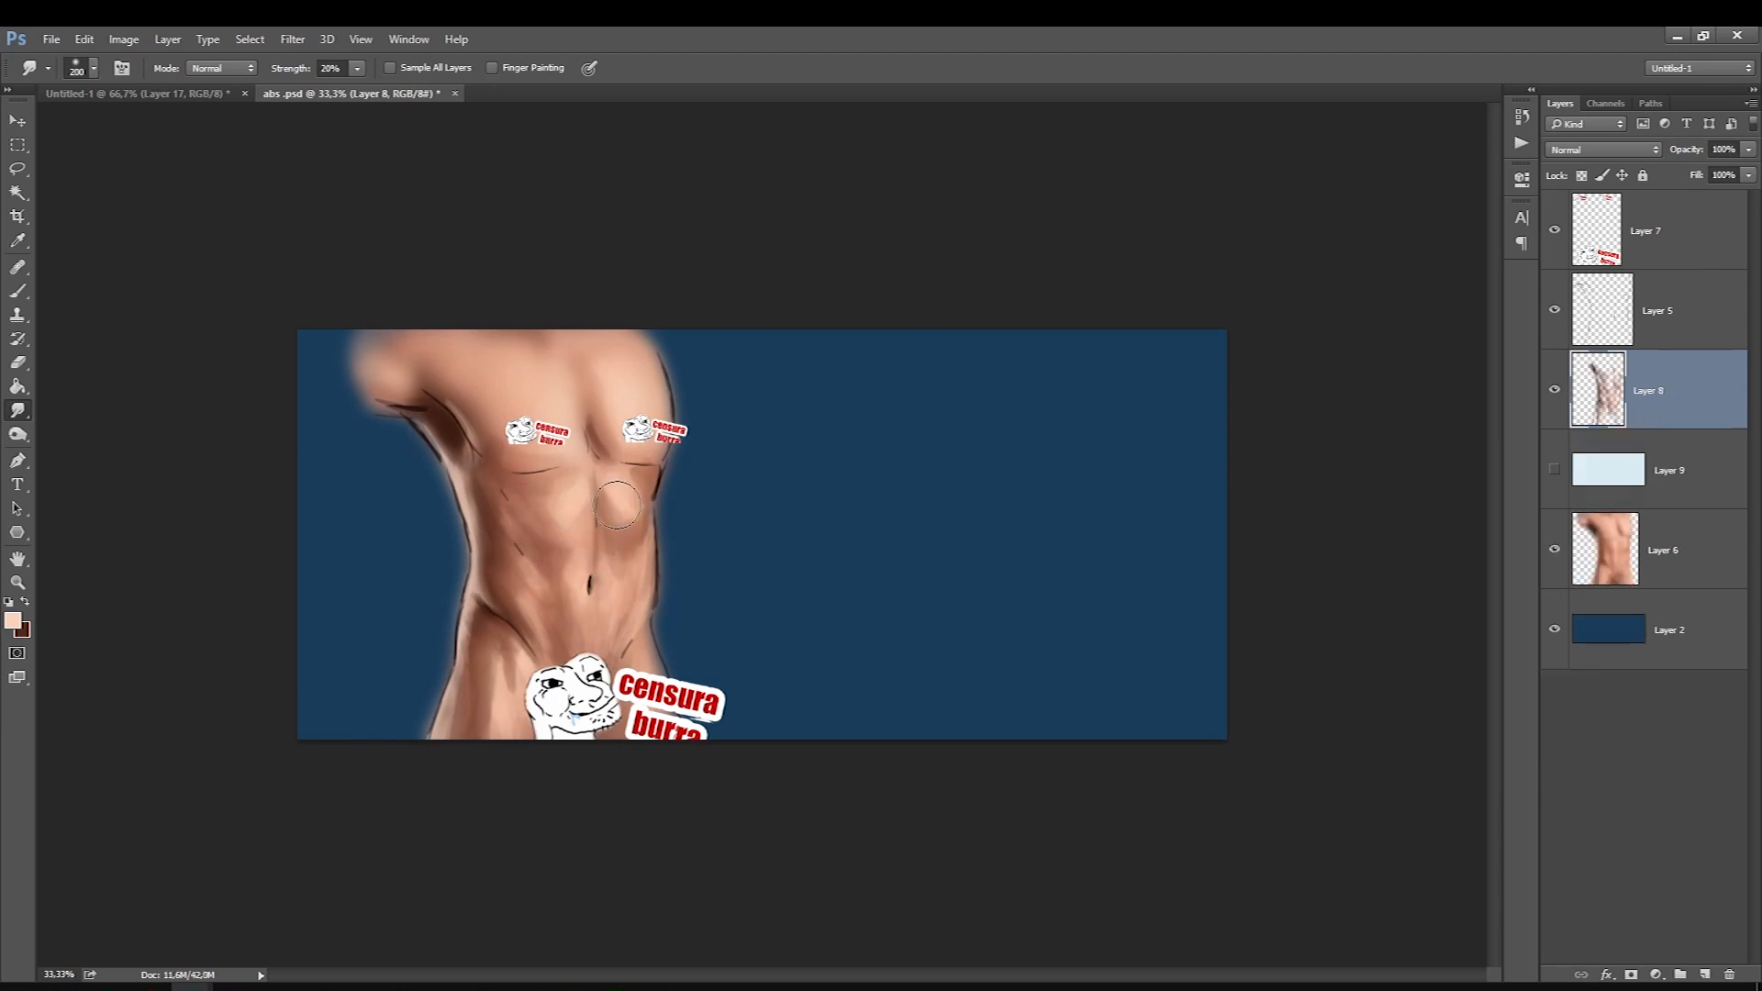
key("bracketright")
key("bracketleft")
key("bracketleft")
key("bracketleft")
Sample the orange-brown skin tone d98864 from the abdomen as the brush colour and set the brush opacity to 15%.
left_click(19, 292)
left_click(14, 621)
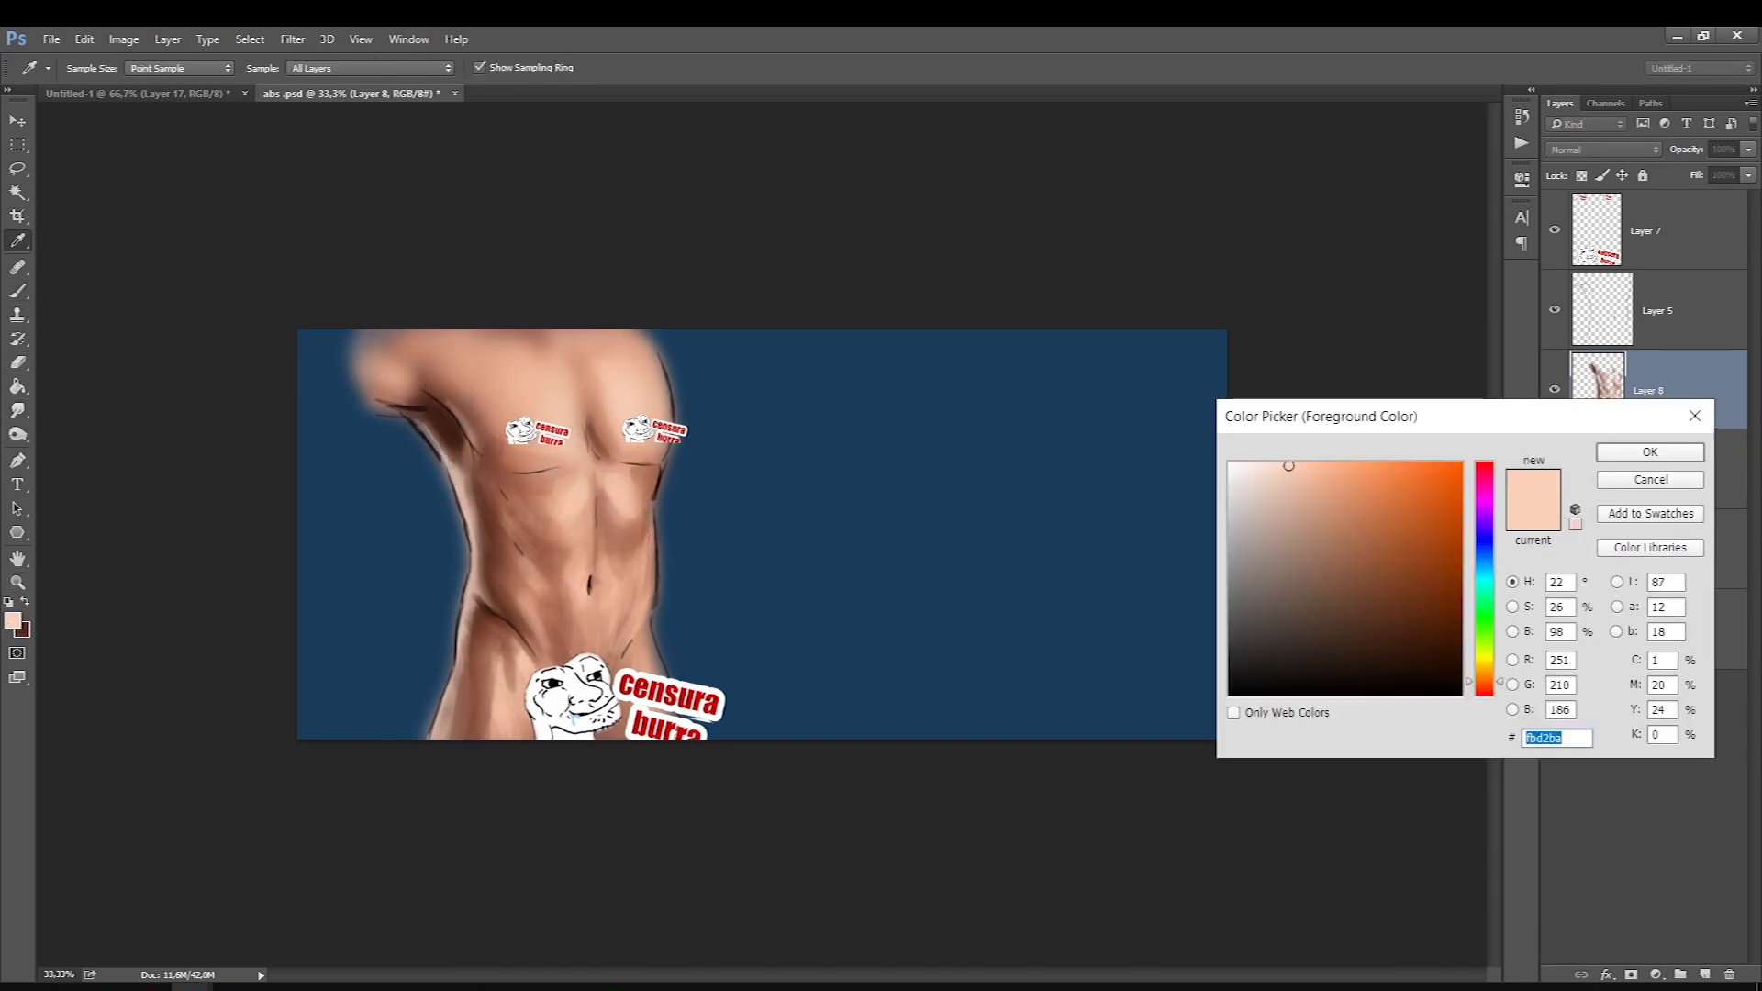
left_click(547, 543)
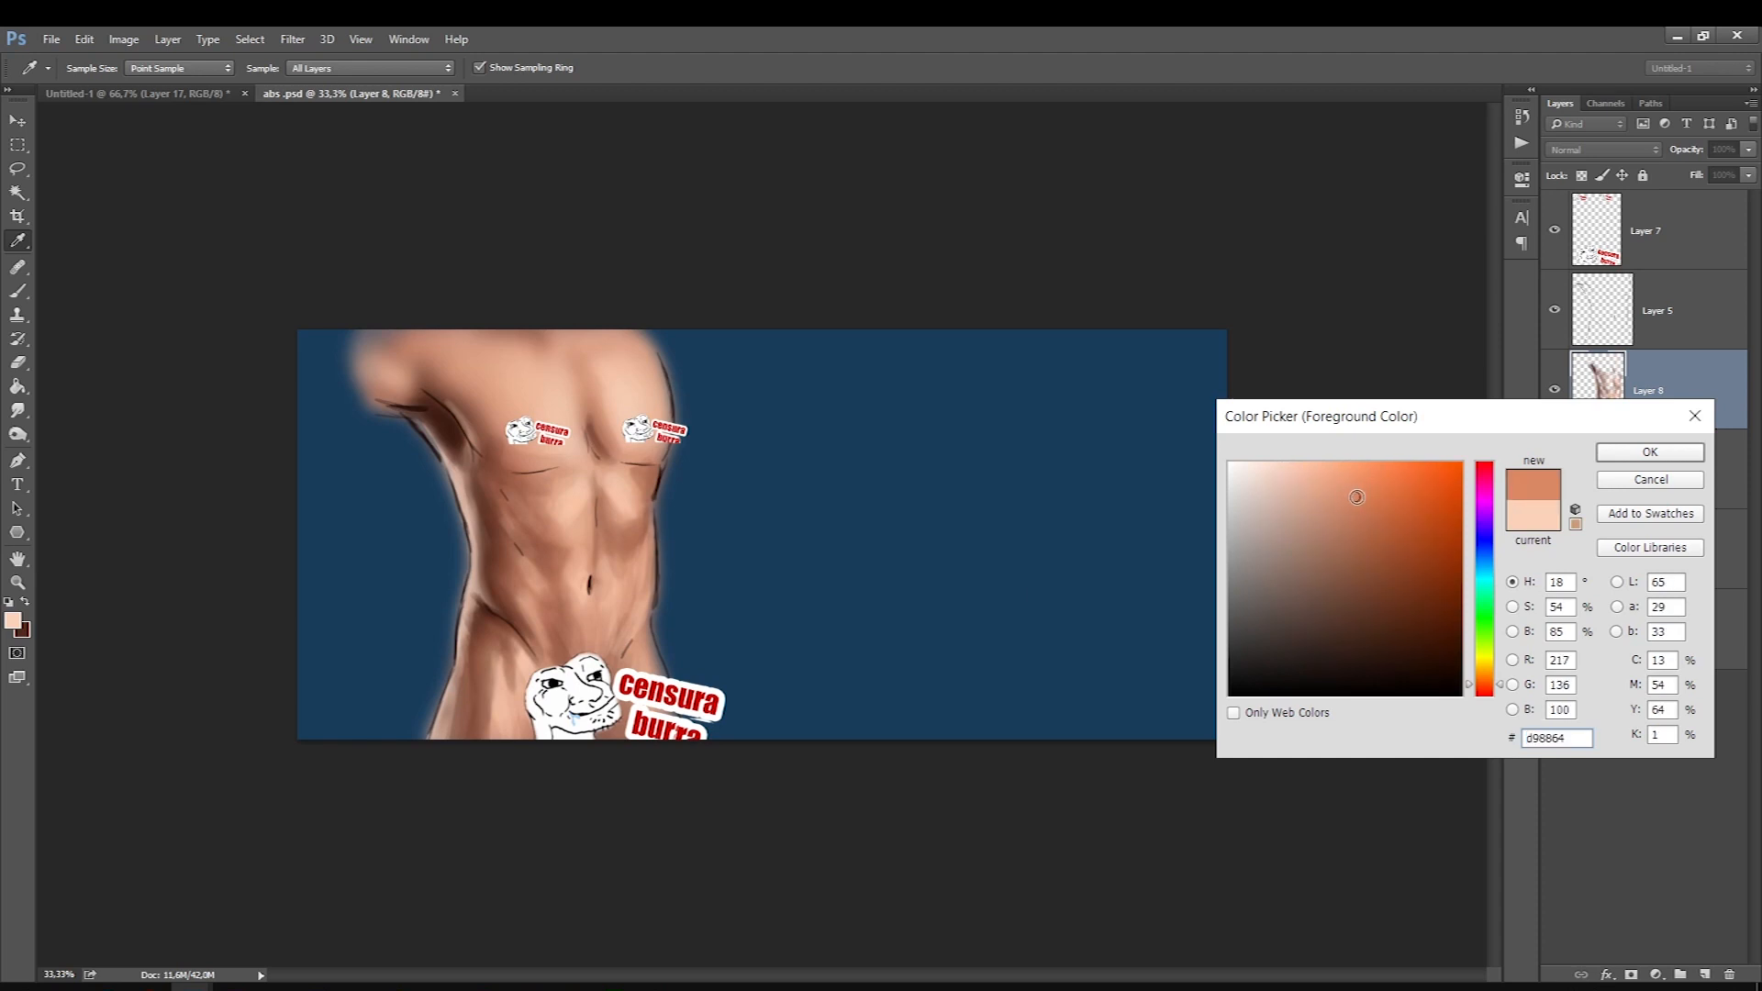
key("Return")
left_click_drag(385, 70, 365, 87)
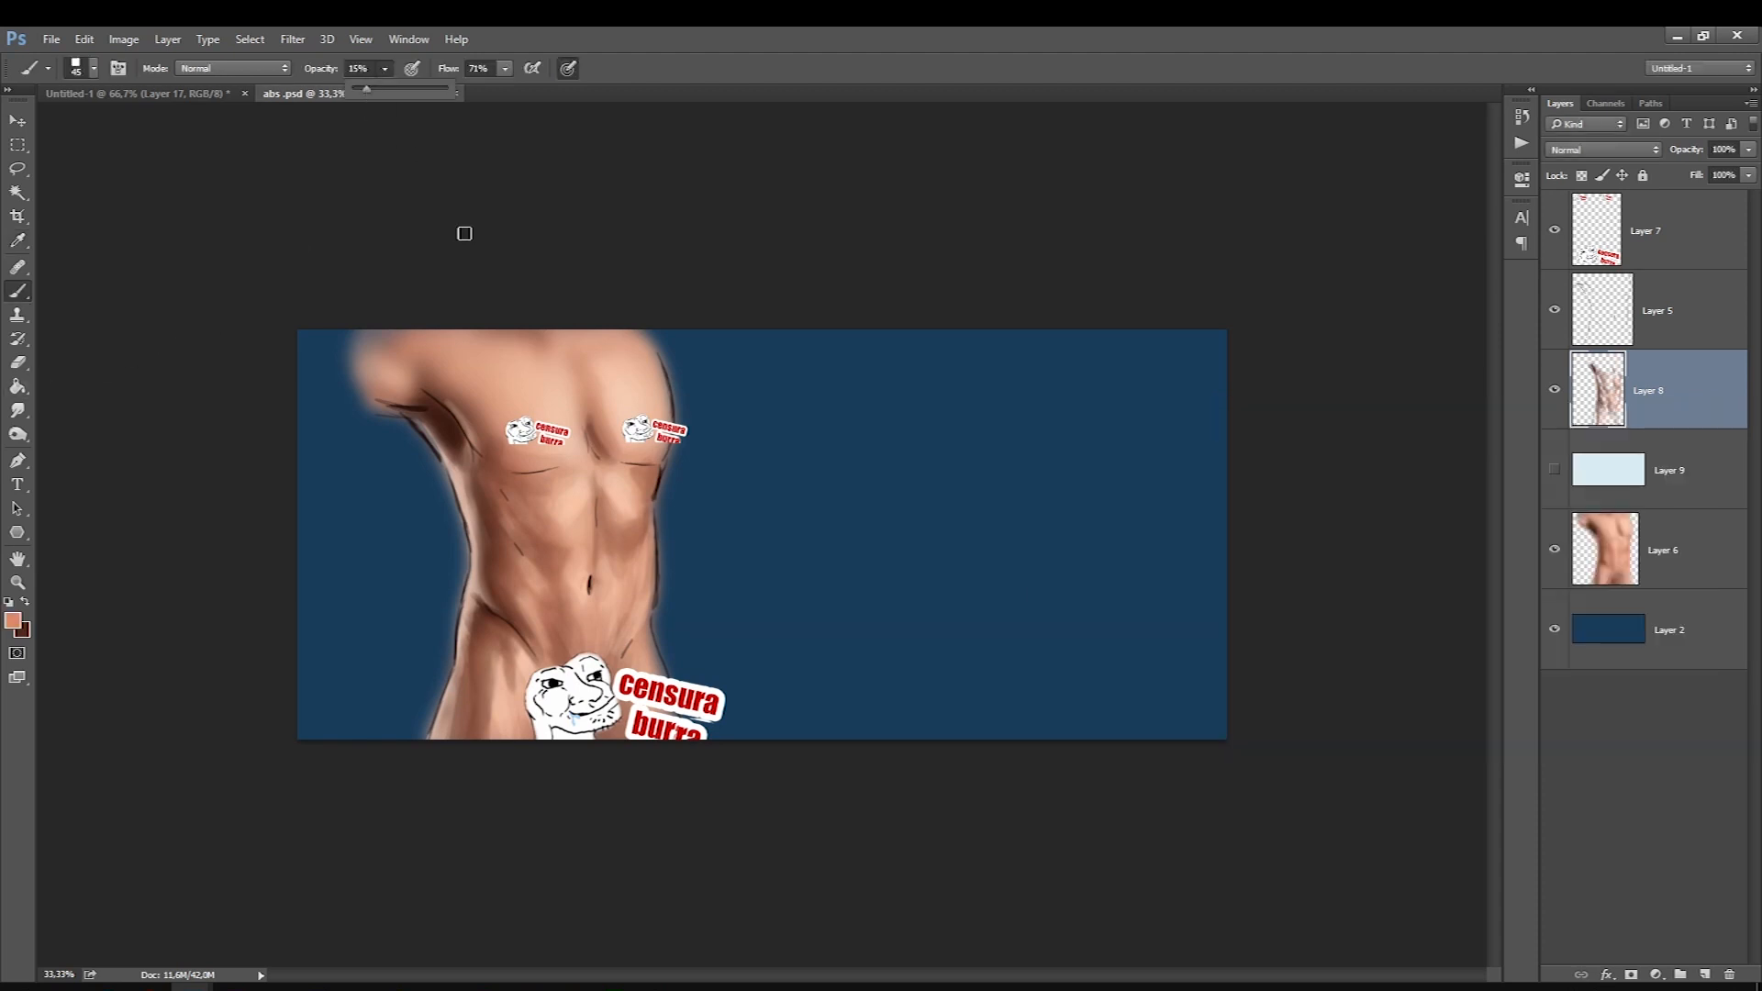
Choose a brush tip, enlarge it to 500 px and glaze the sampled skin tone over the abdomen.
right_click(661, 523)
left_click(702, 705)
left_click(1244, 551)
key("bracketright")
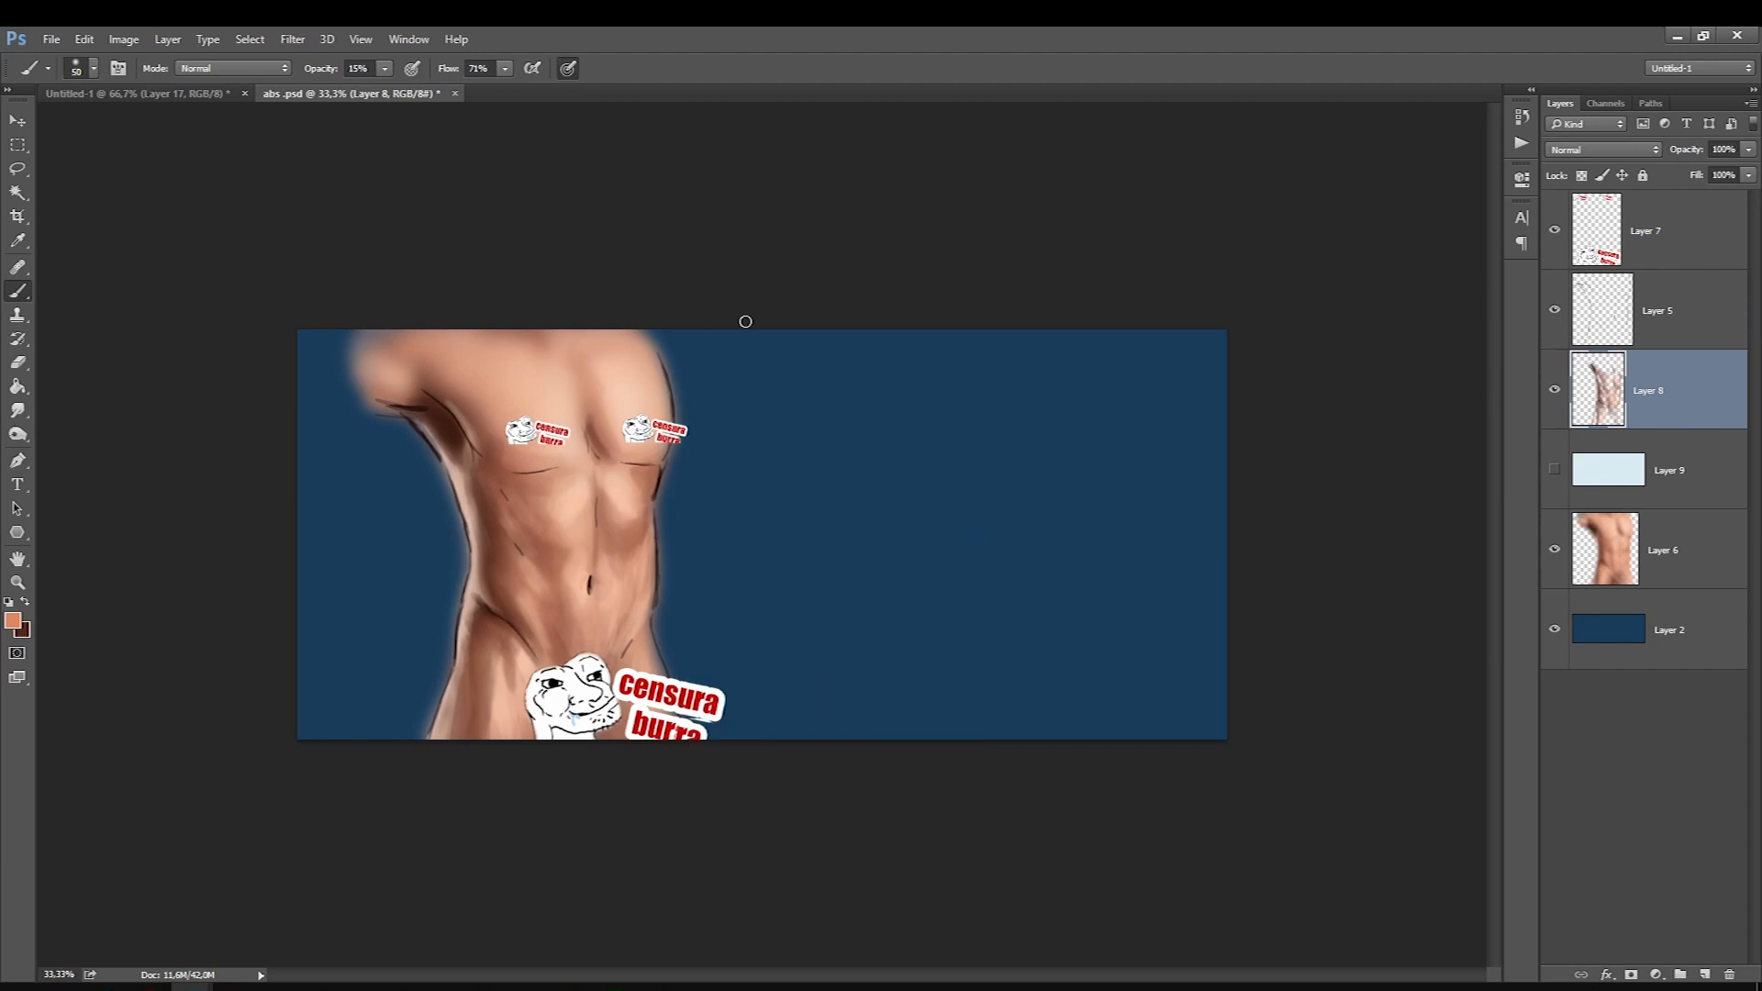
key("bracketright")
key("bracketright")
key("bracketright")
key("bracketright")
key("bracketright")
key("bracketright")
key("bracketright")
key("bracketright")
key("bracketright")
key("bracketright")
key("bracketright")
mouse_move(588, 597)
left_mouse_down()
mouse_move(605, 456)
mouse_move(559, 511)
left_mouse_up()
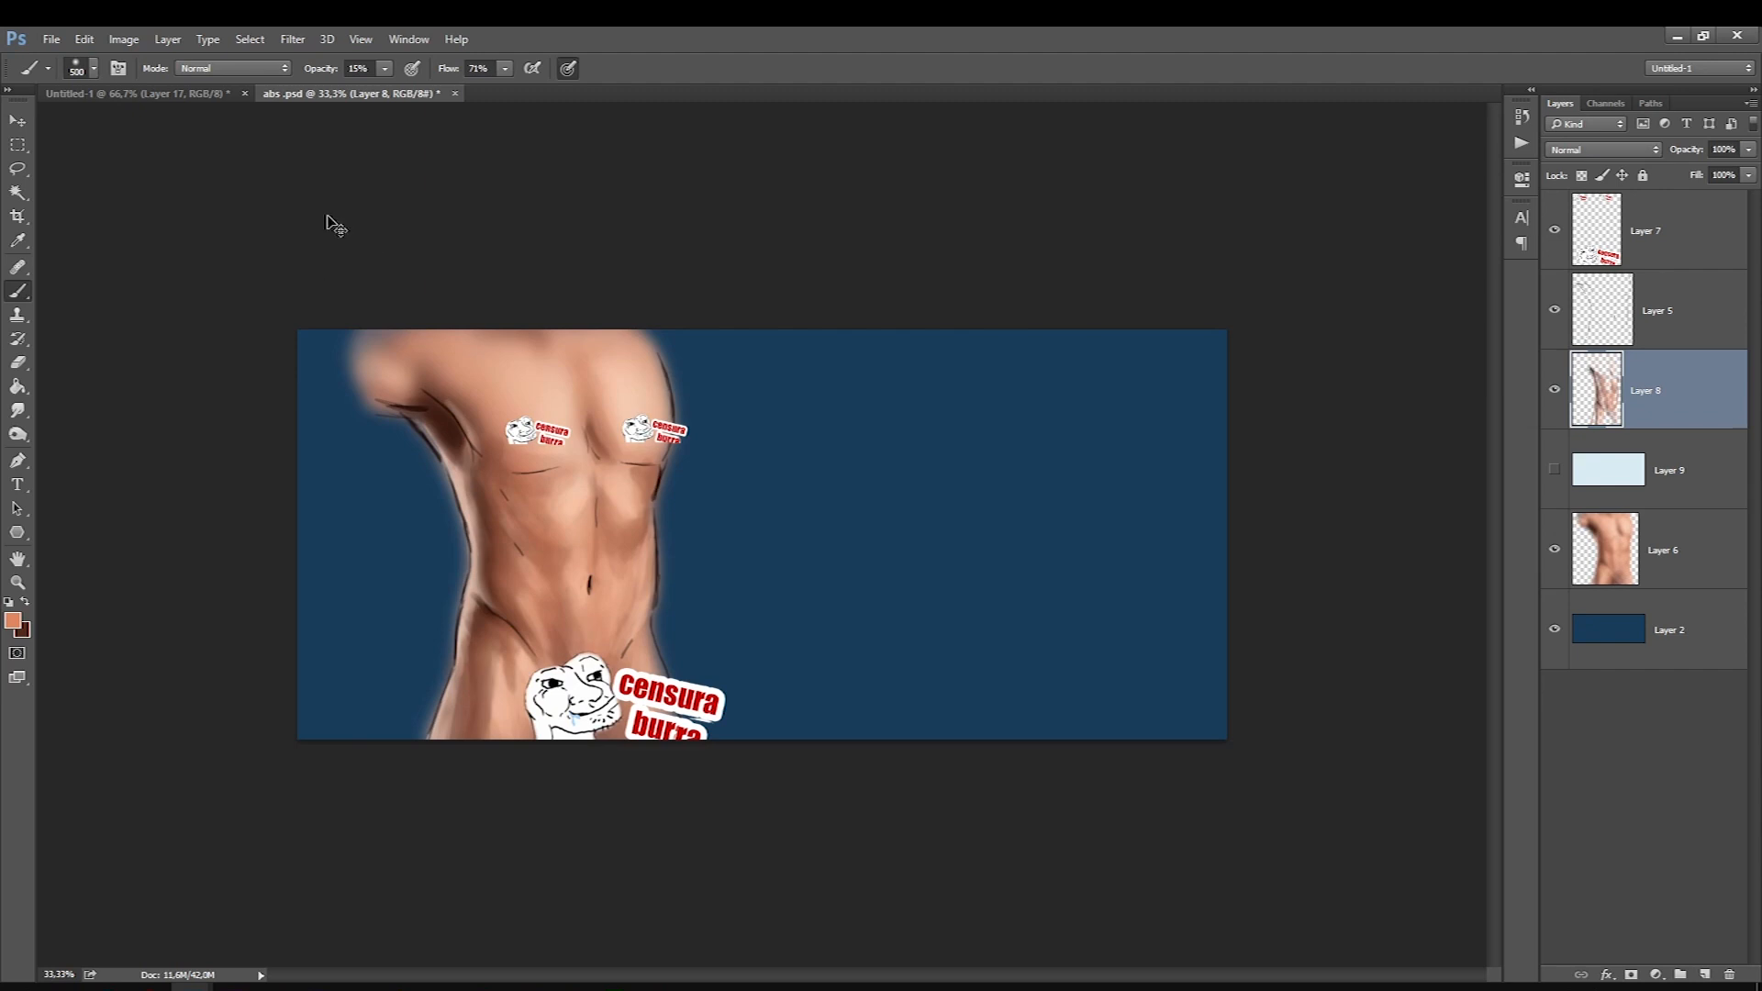
Move Layer 6 above the hidden Layer 9 and merge it with Layer 8 and Layer 5.
scroll(328, 216, "up", 2)
left_click(1650, 319, "shift")
left_click(1657, 524, "shift")
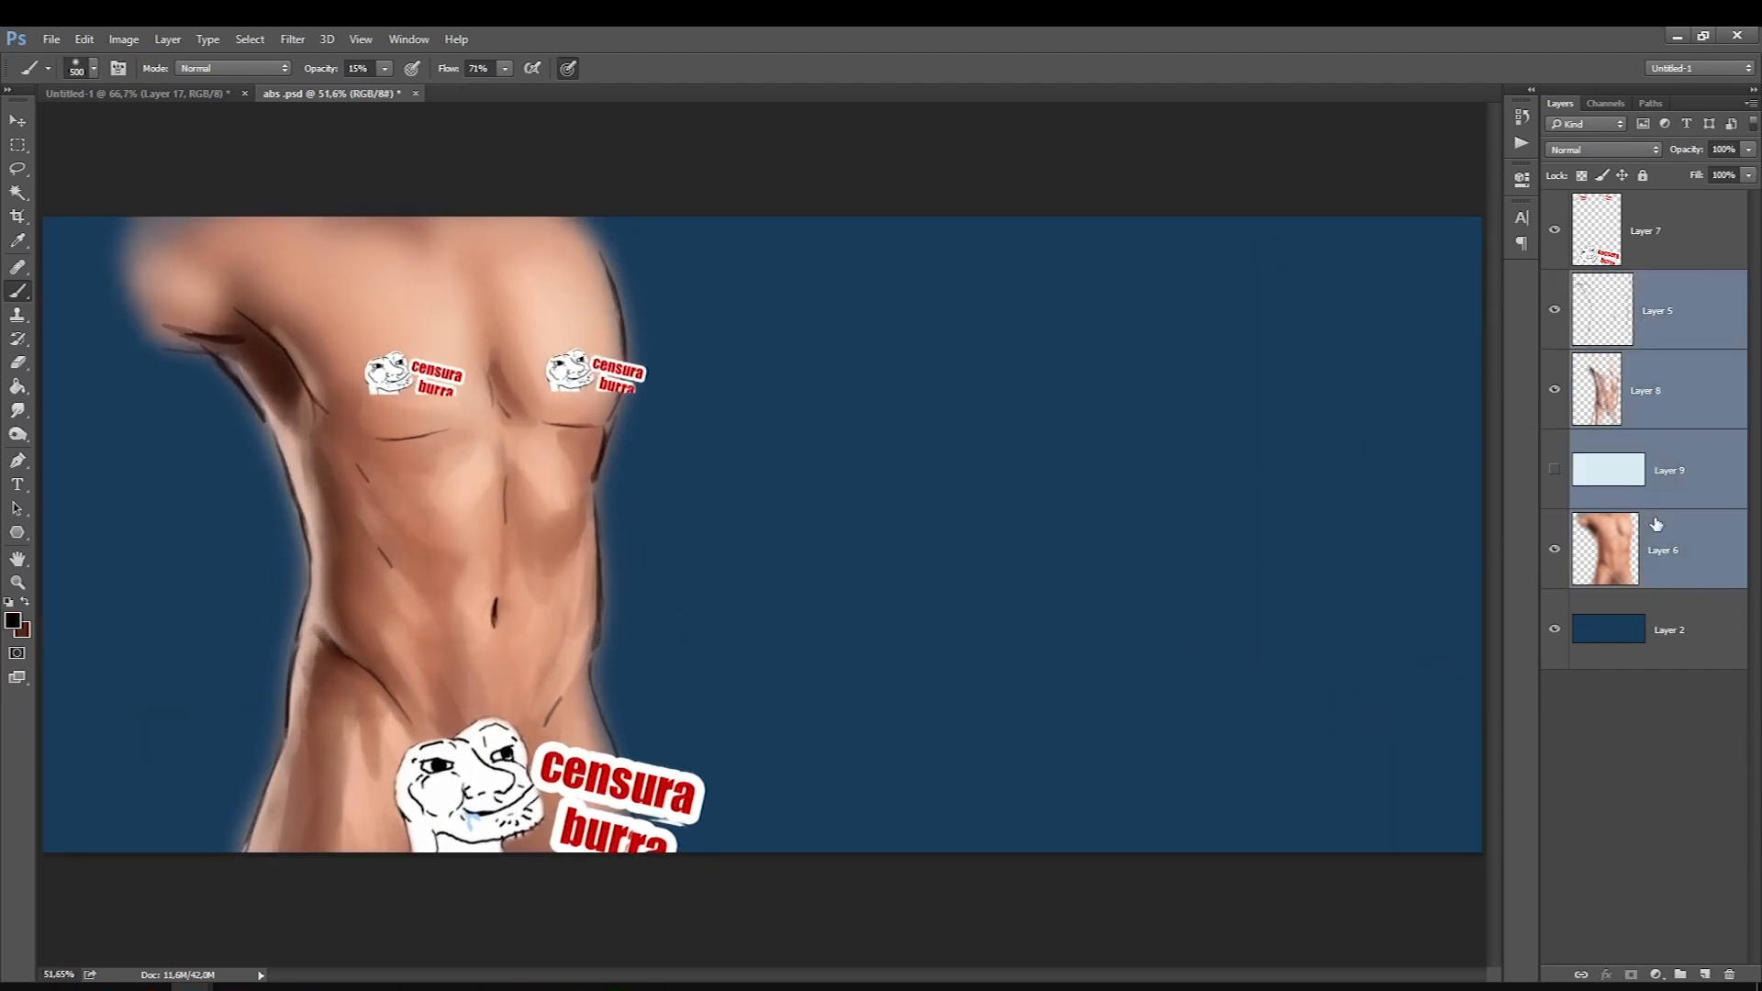
left_click(1635, 521)
left_click_drag(1634, 522, 1643, 446)
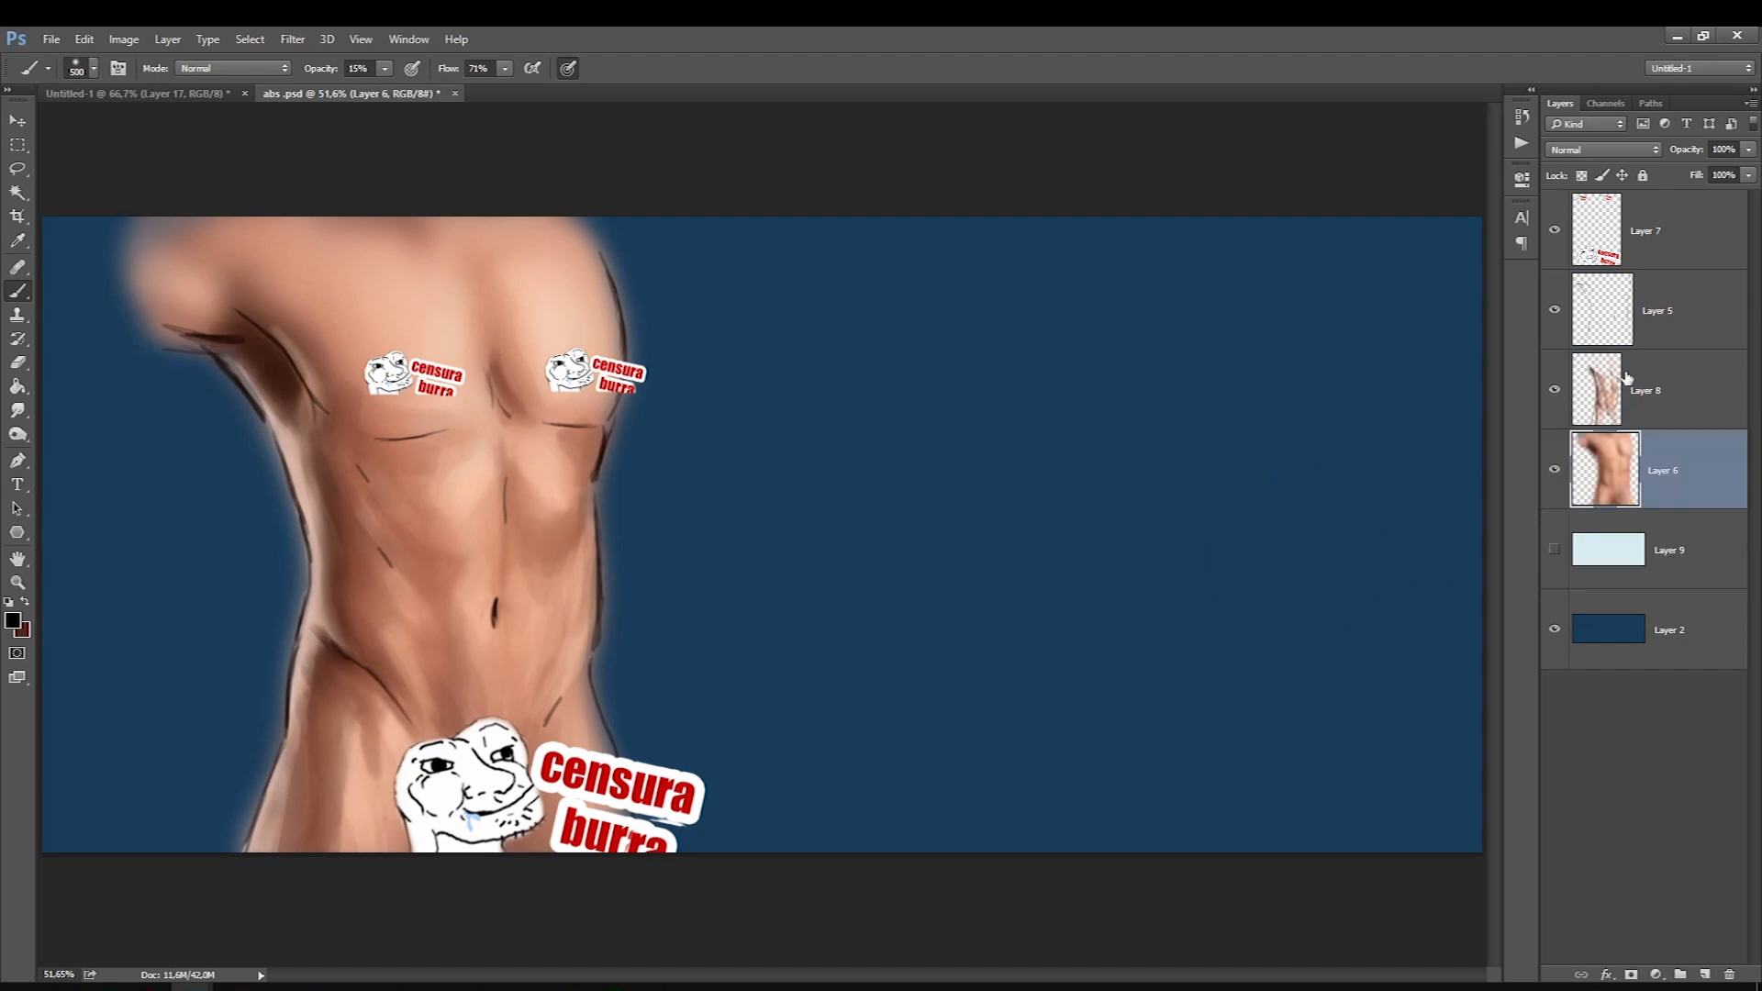
left_click(1657, 324, "shift")
key("ctrl+e")
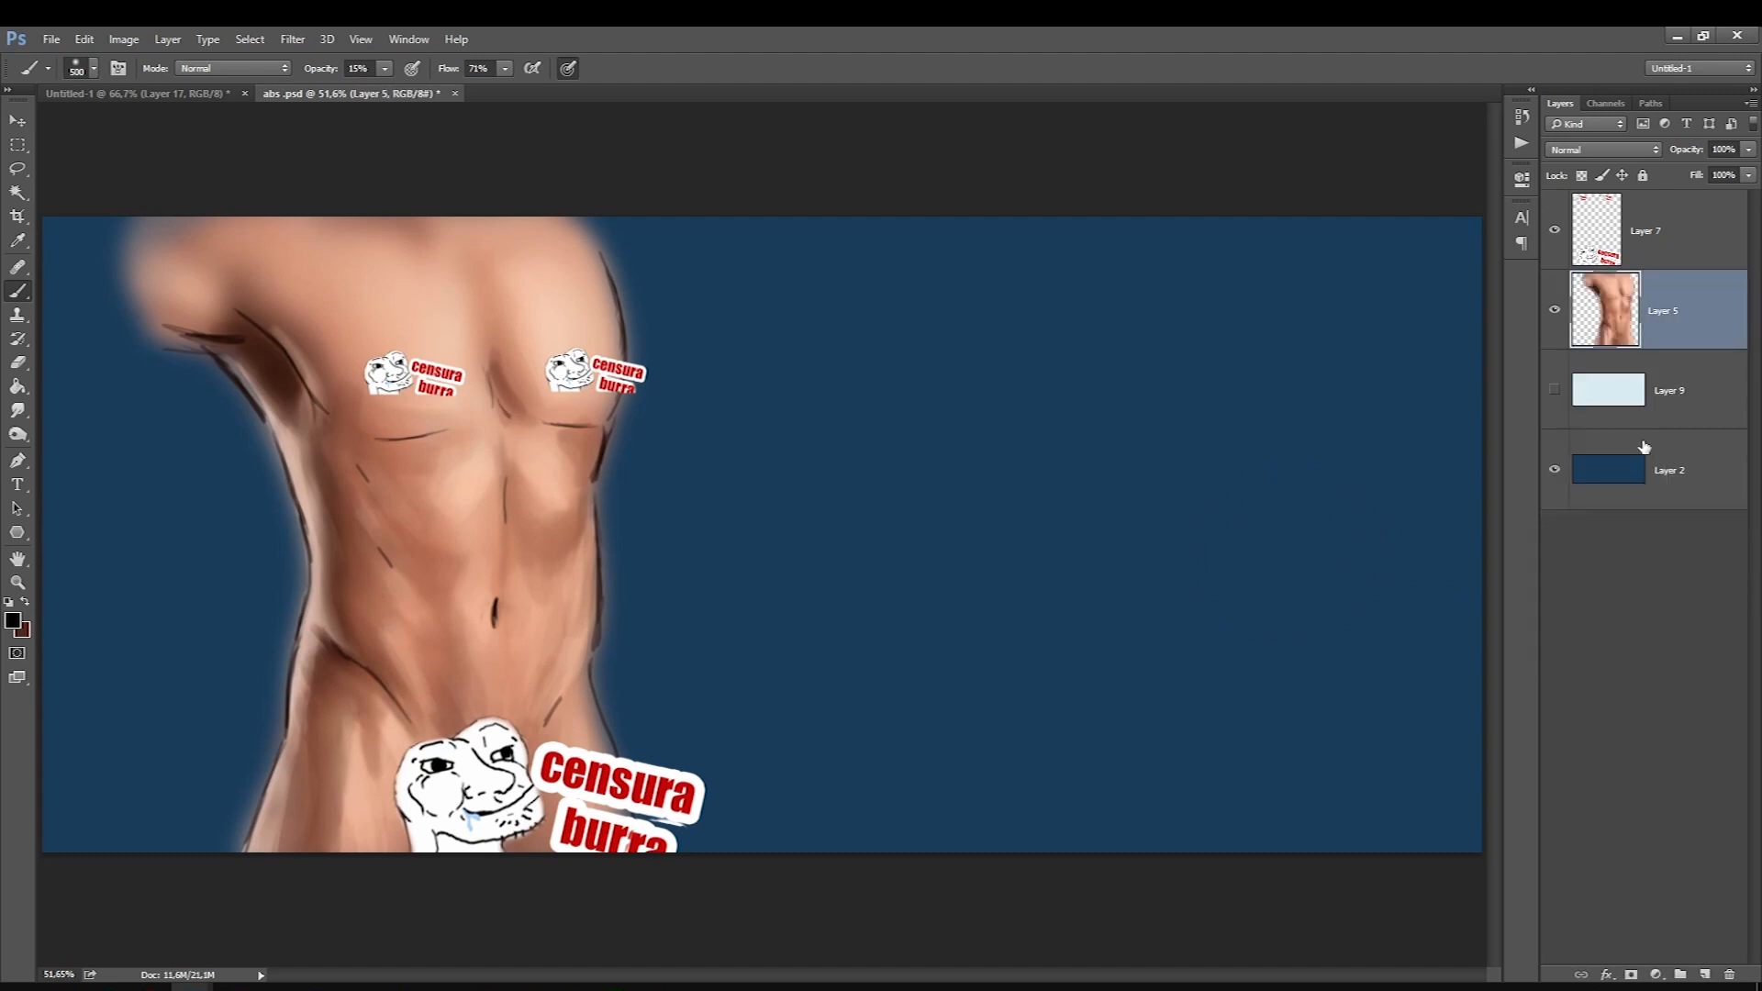
Move the hidden pale blue Layer 9 above the merged torso layer.
left_click_drag(1608, 385, 1568, 337)
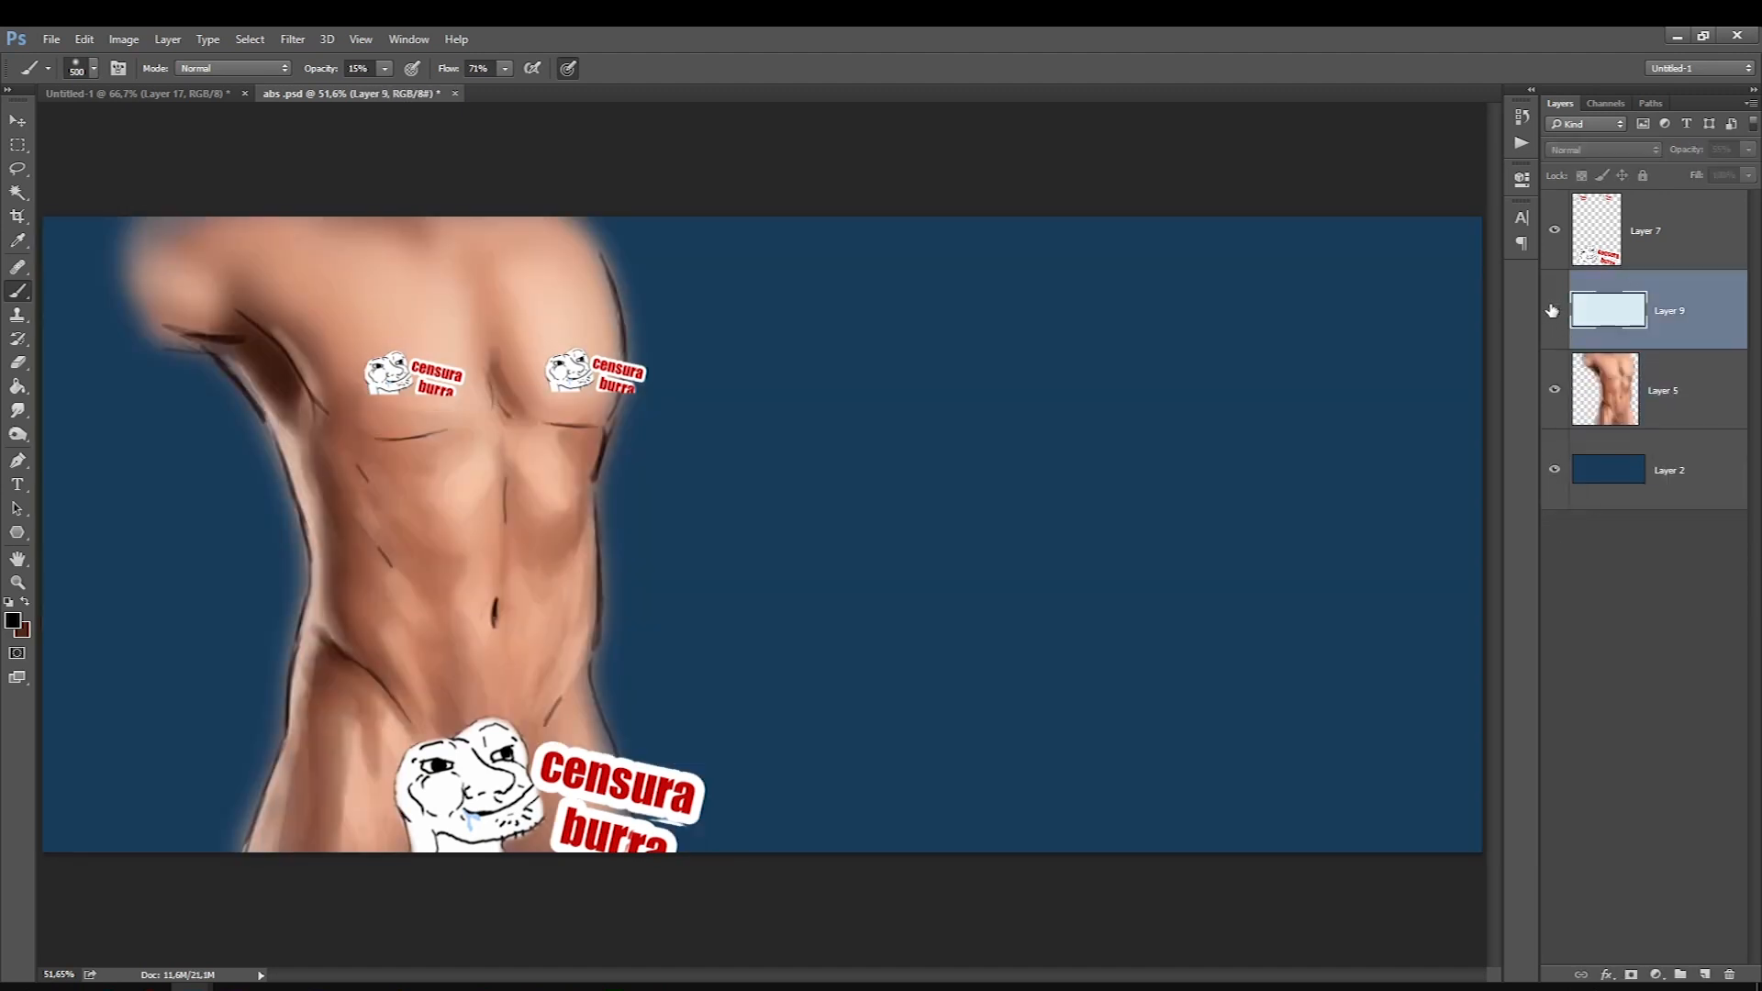